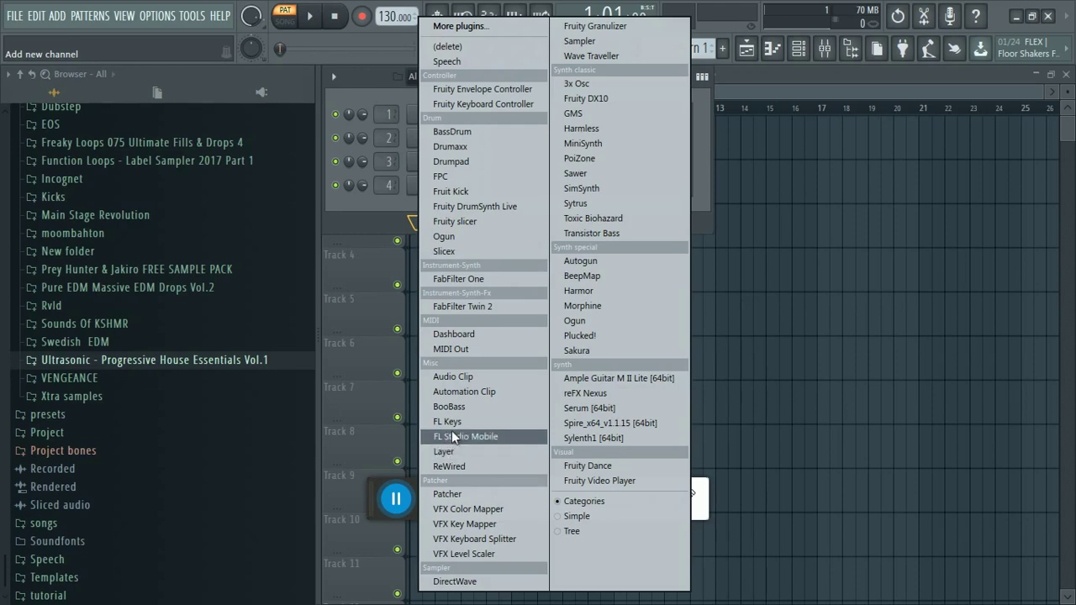
Step: Add an FL Keys channel and lower the piano's release and hardness, closing the plugin window when done
click(447, 421)
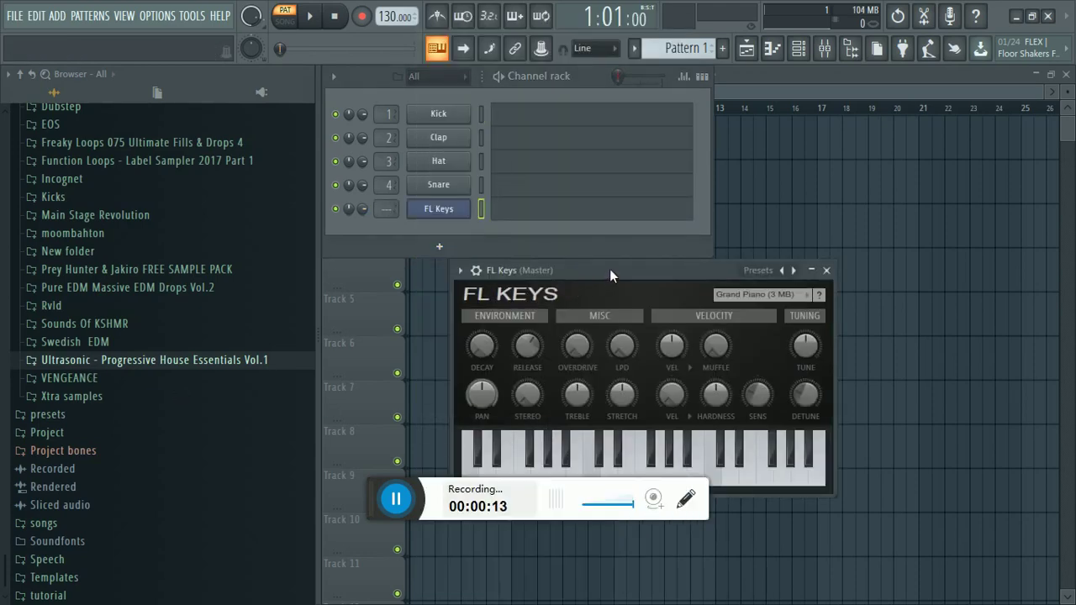
drag(610, 269, 514, 111)
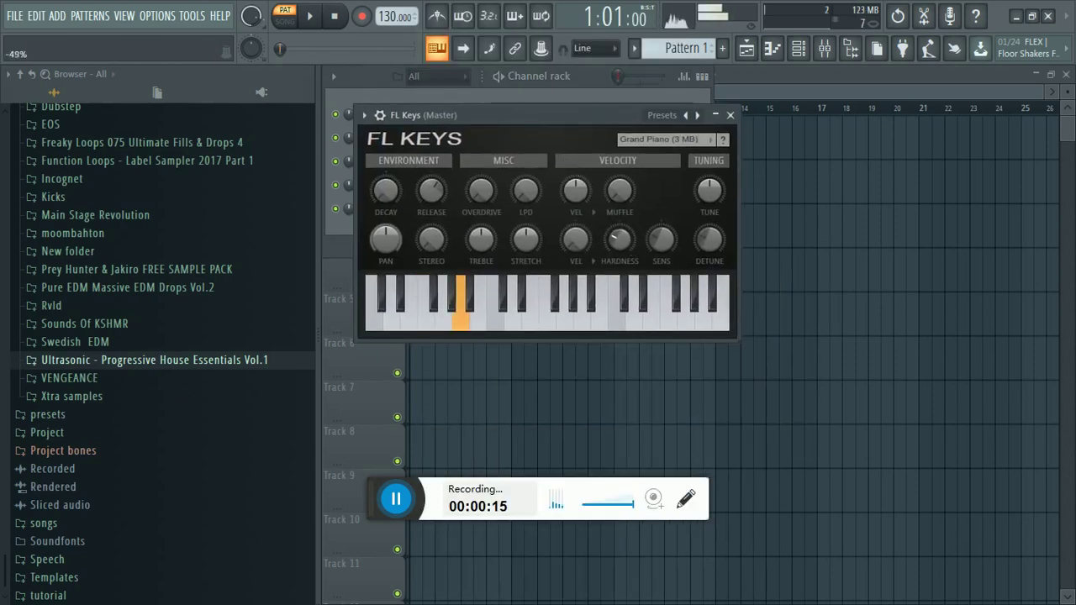
drag(620, 239, 619, 247)
drag(710, 239, 710, 233)
drag(662, 240, 620, 246)
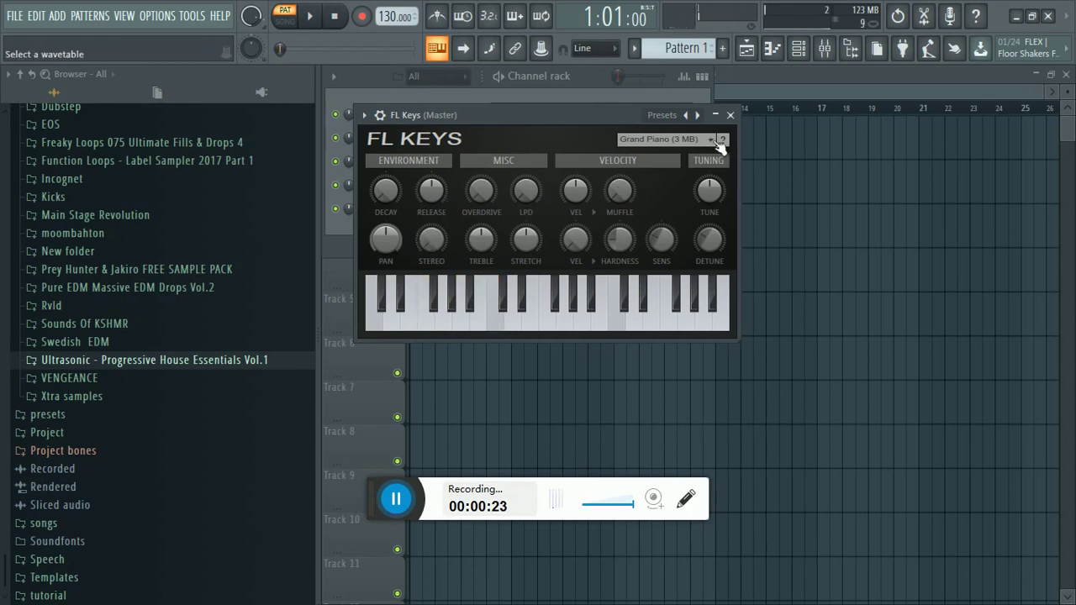
click(730, 115)
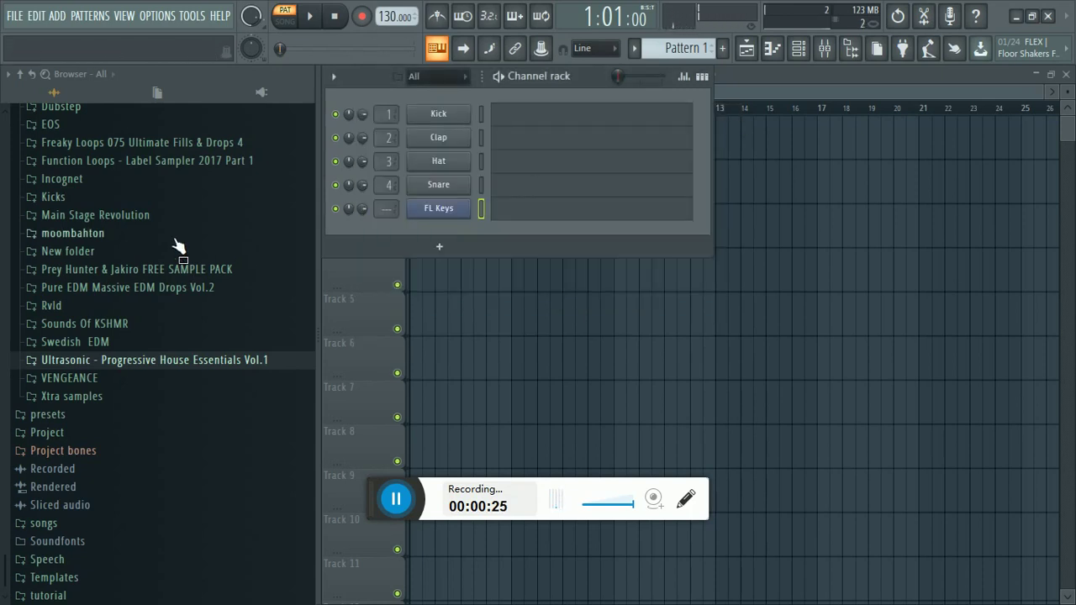
Step: Import the D# Minor MIDI file from the Minor folder of the Ultrasonic - MIDI Scales presets into the FL Keys channel
click(95, 416)
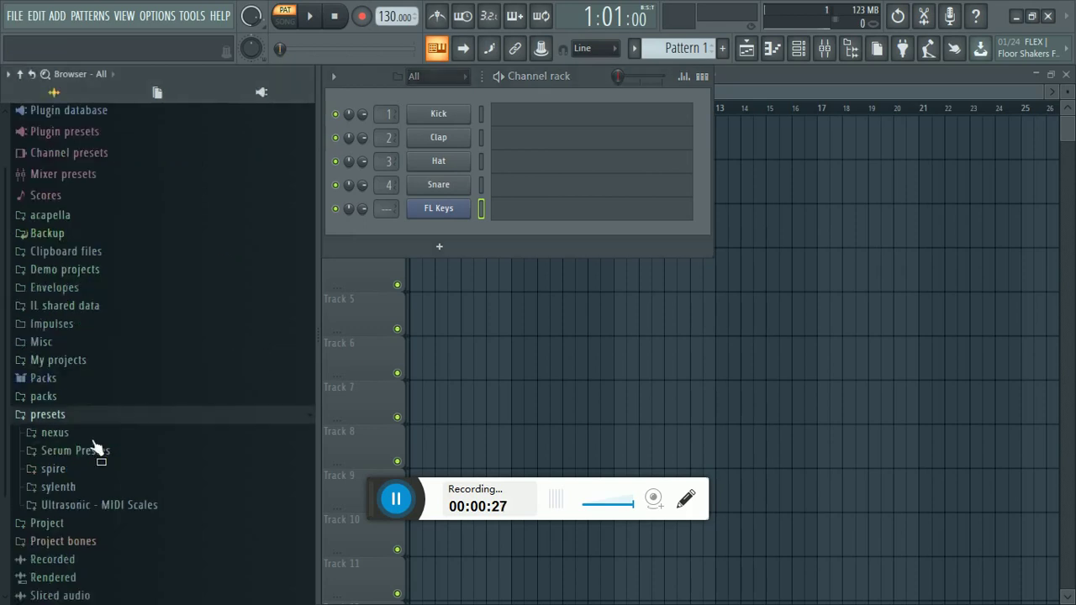
click(90, 505)
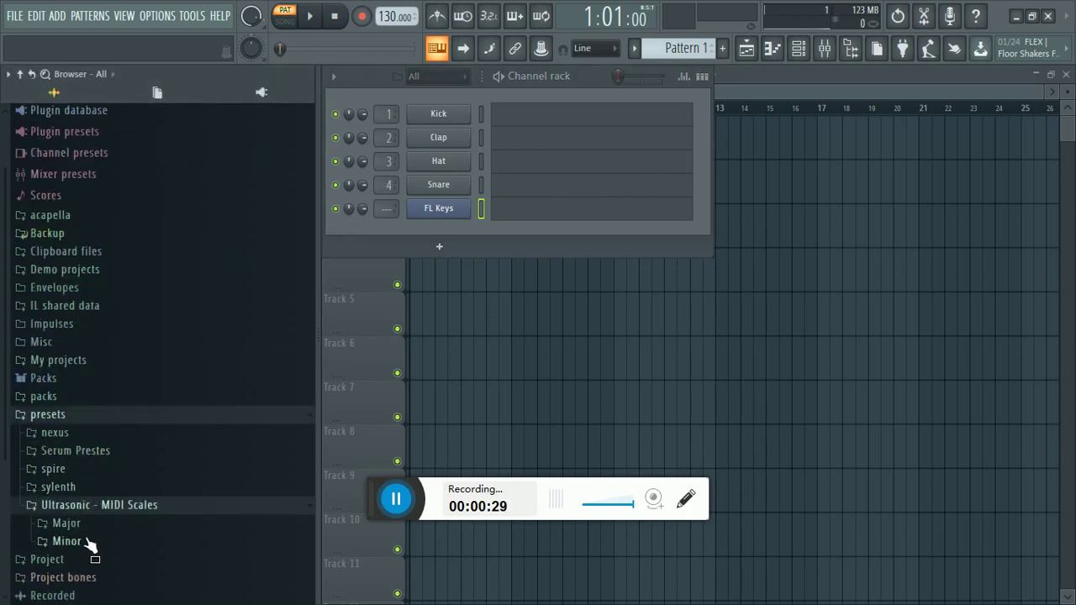
scroll(93, 504, down, 3)
click(101, 445)
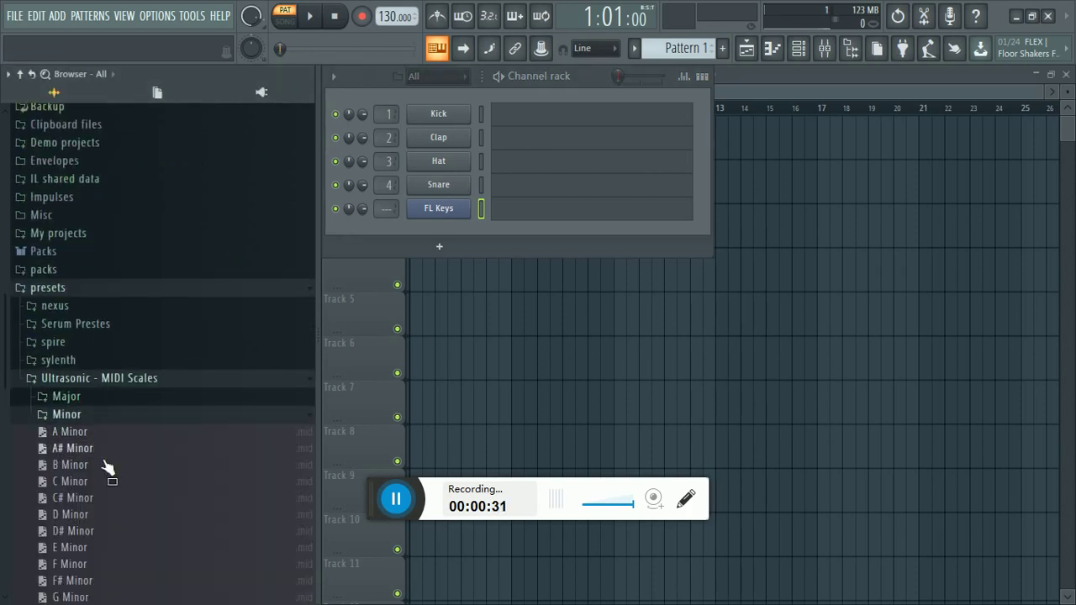
scroll(109, 437, down, 2)
drag(90, 432, 445, 220)
click(671, 395)
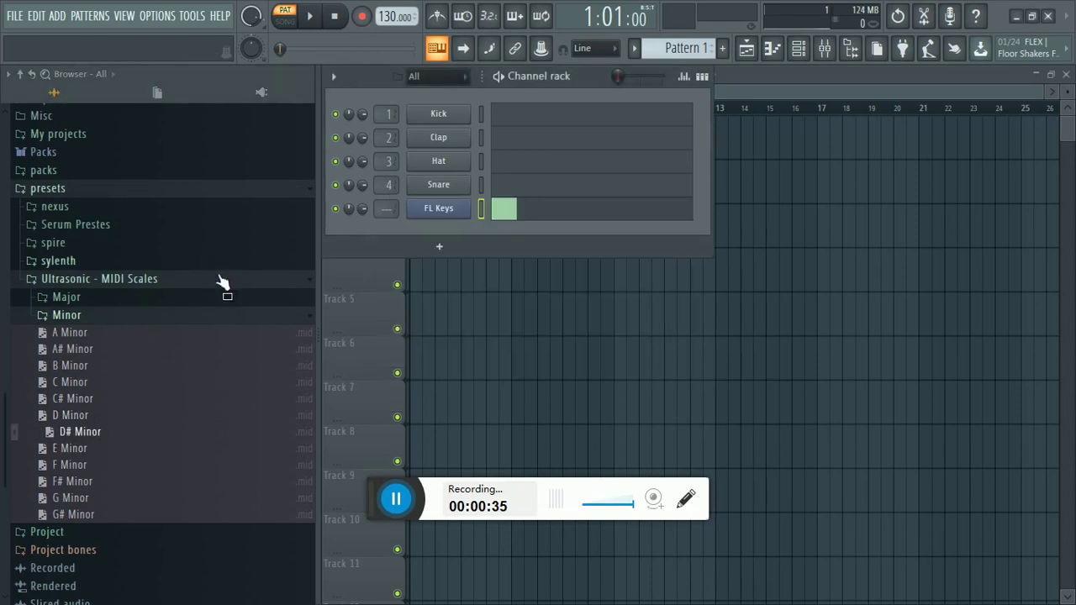
Step: Hide the browser, move the scale notes from FL Keys to the Snare channel, and select them all in its piano roll
drag(326, 314, 3, 313)
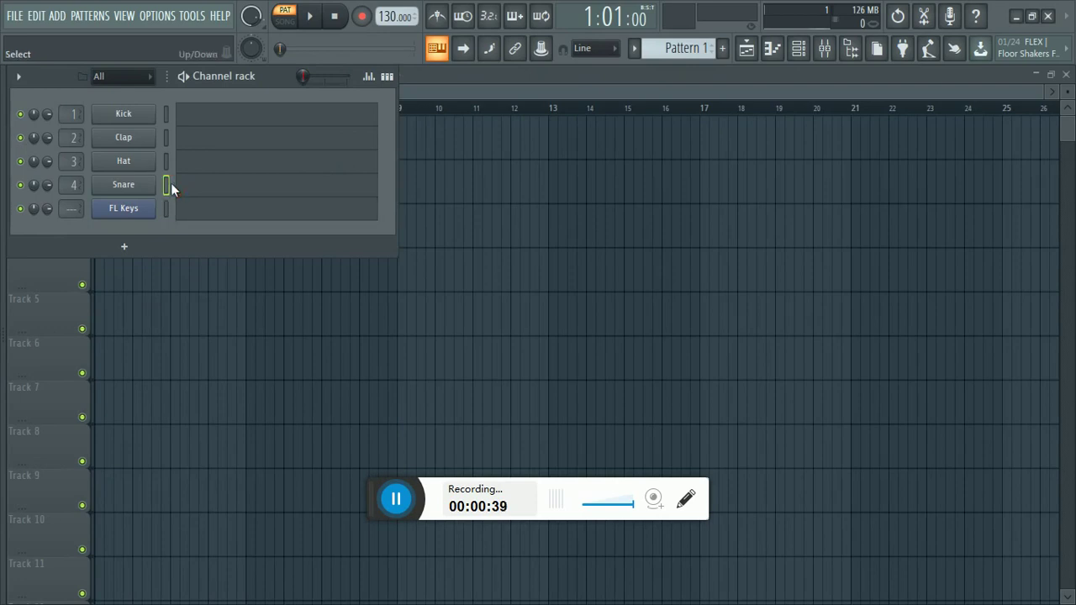
key(ctrl+v)
click(192, 189)
key(ctrl+a)
drag(99, 237, 377, 265)
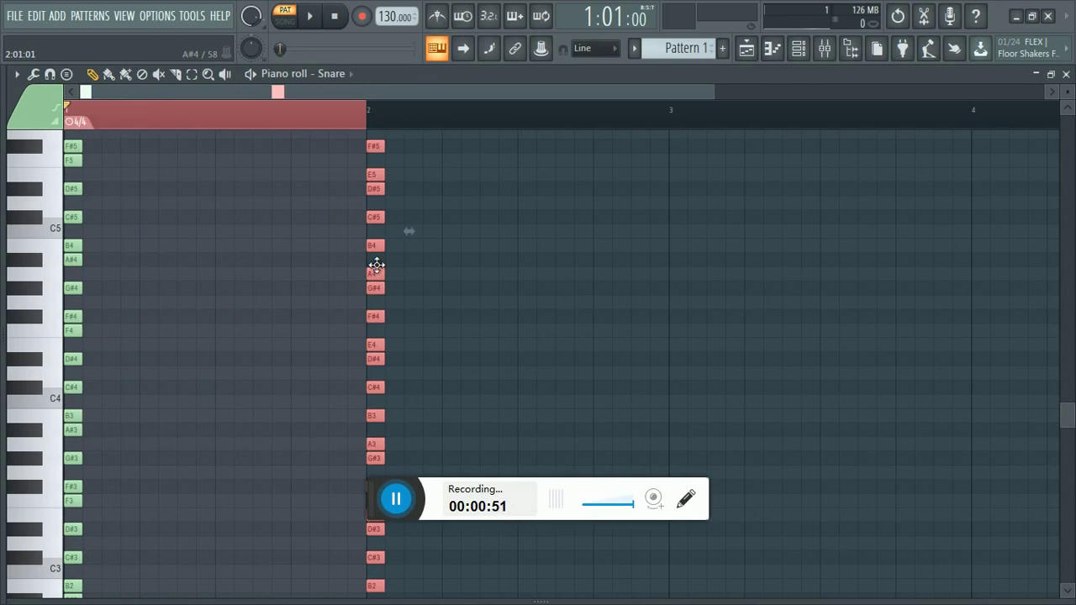
mouse_move(379, 256)
mouse_down()
mouse_move(377, 235)
mouse_move(376, 264)
mouse_up()
key(ctrl+z)
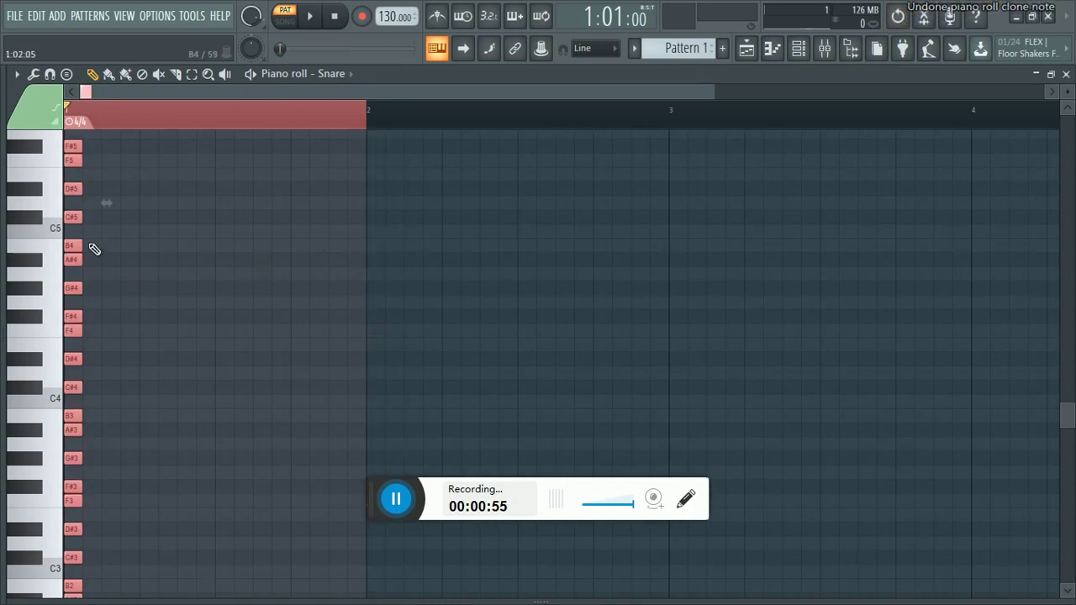
Step: Clone the column of scale notes at the same pitch to the starts of bars 2, 3, 4 and 5, and deselect the notes
mouse_move(82, 254)
mouse_down()
mouse_move(651, 274)
mouse_move(683, 274)
mouse_move(686, 262)
mouse_up()
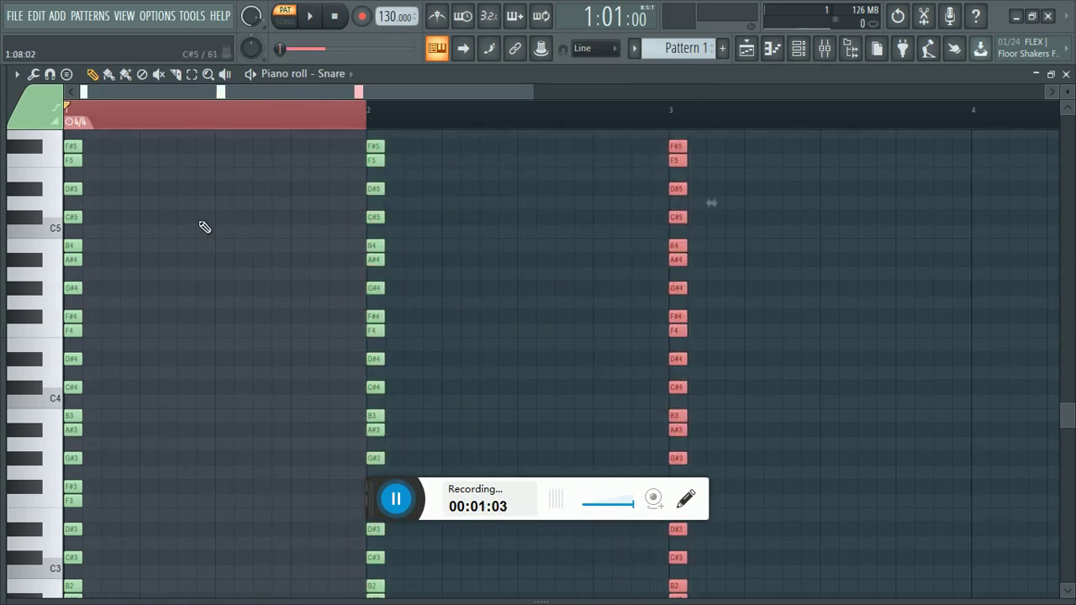
scroll(515, 273, down, 1)
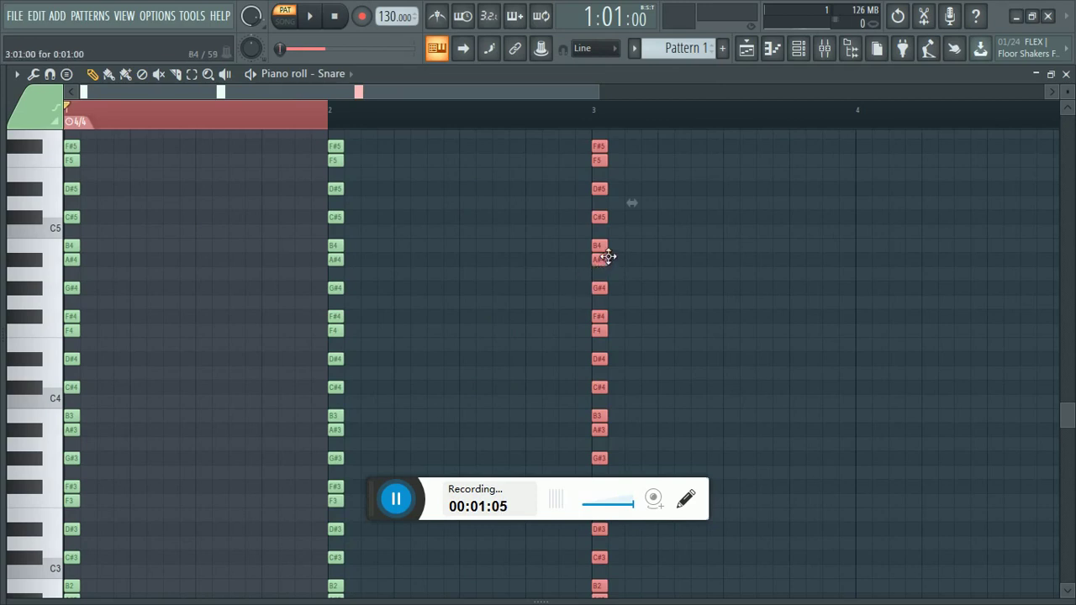
drag(608, 257, 870, 263)
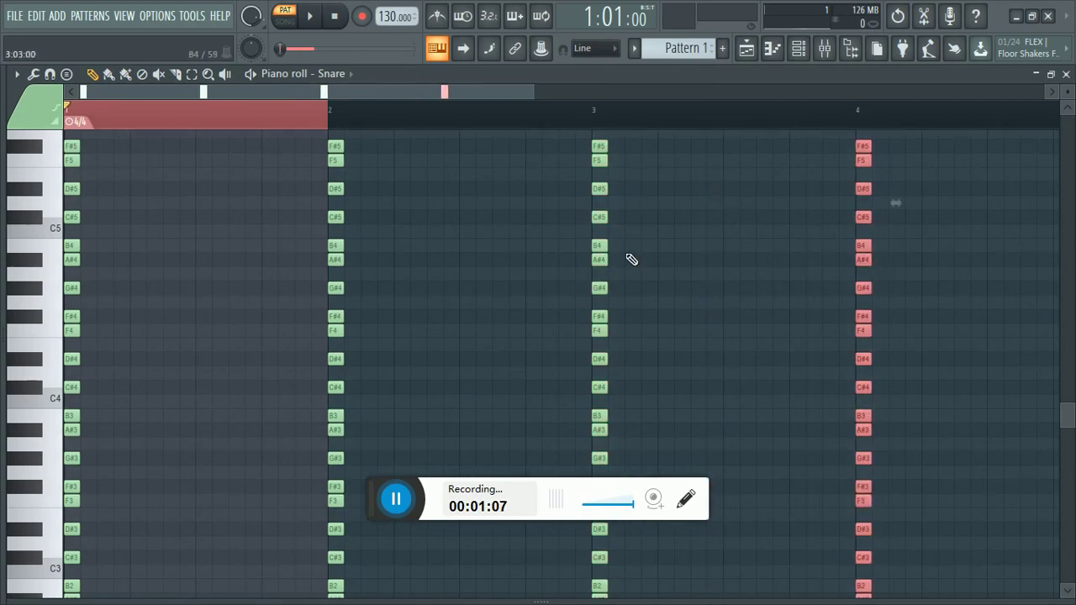
scroll(512, 277, down, 2)
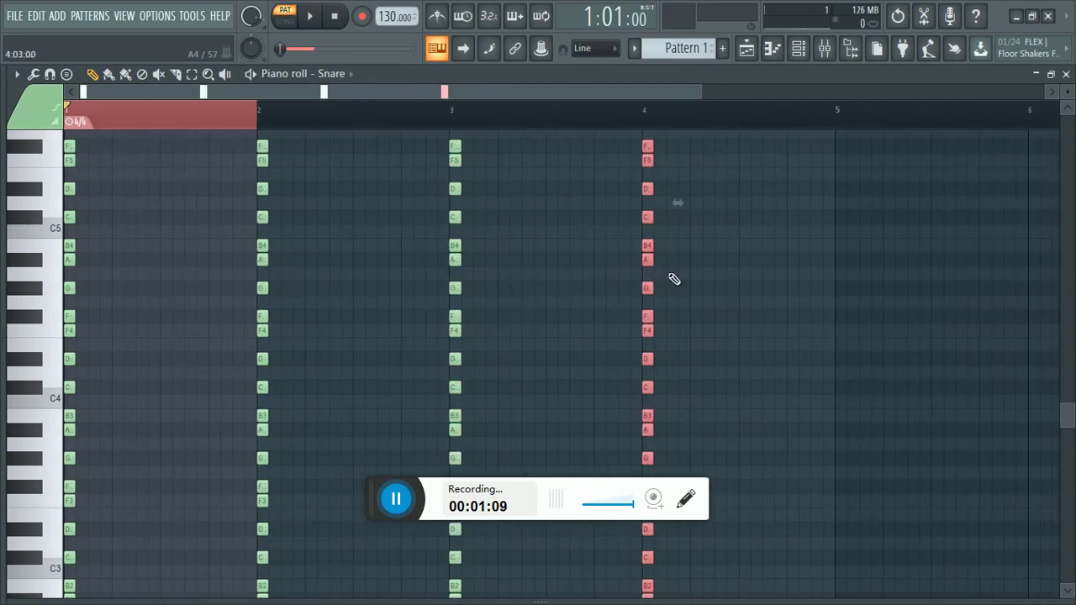
drag(657, 260, 847, 261)
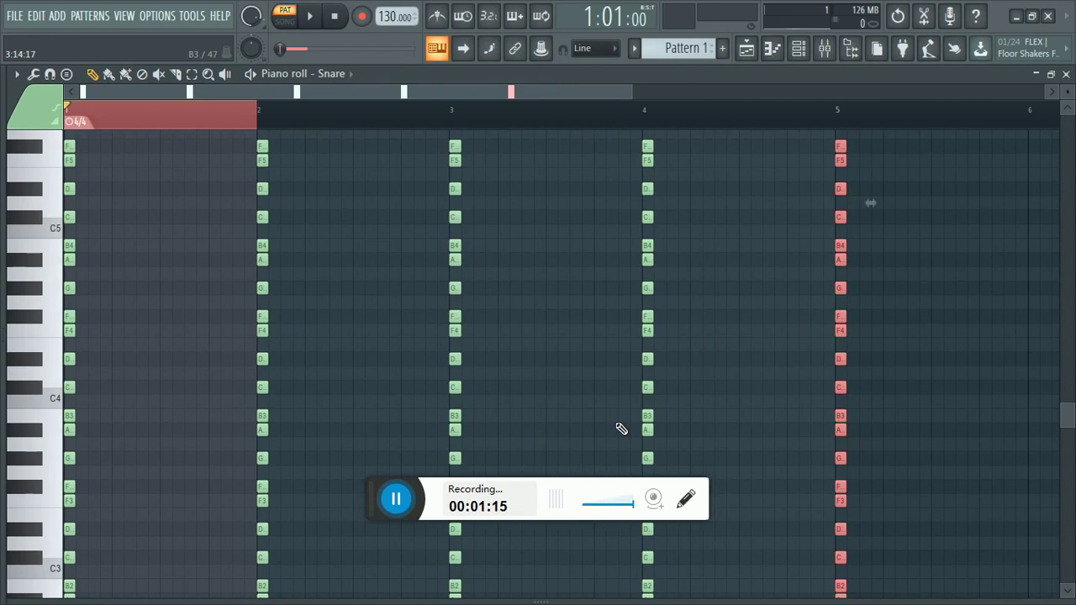
key(alt+e)
key(space)
click(661, 116)
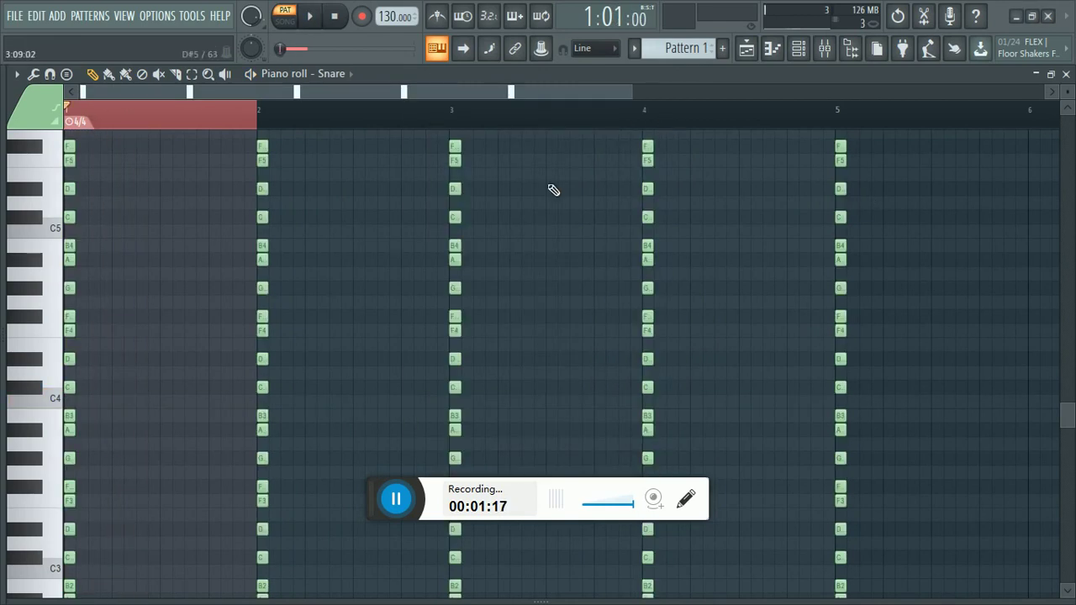
Step: Open the FL Keys piano roll, draw a D#4 note filling bar 1 over the ghost scale notes, and play it
click(759, 48)
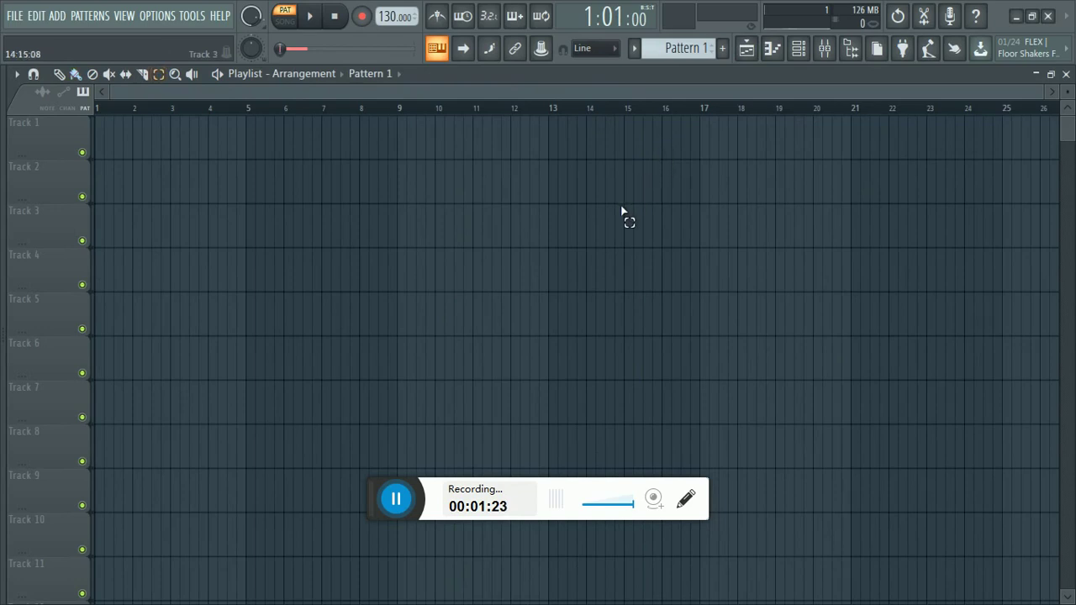
click(797, 48)
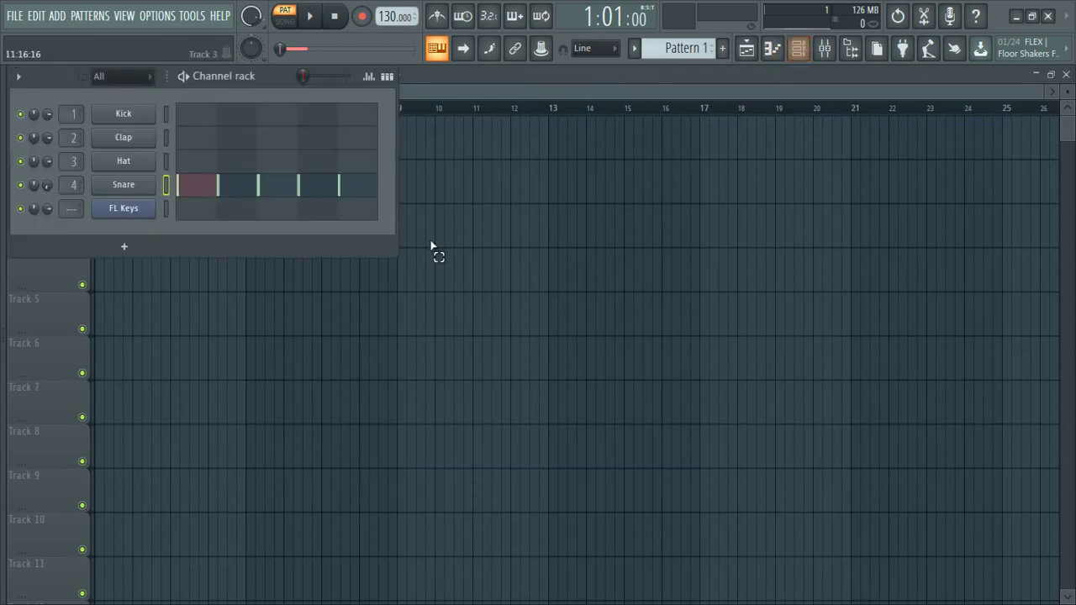
click(179, 214)
scroll(90, 314, down, 3)
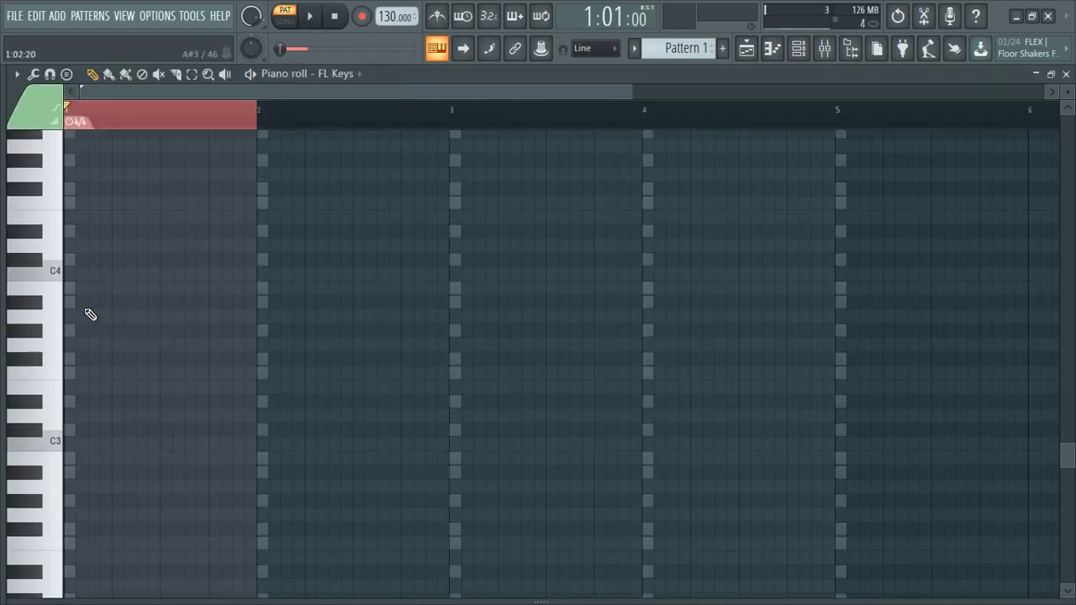
scroll(50, 236, up, 3)
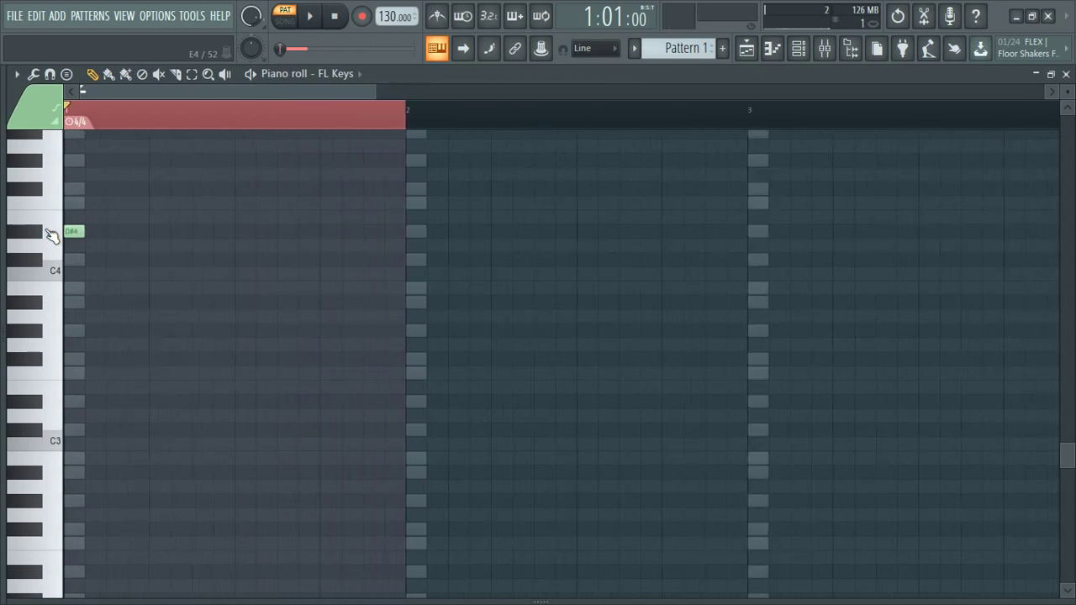
drag(87, 232, 424, 233)
key(space)
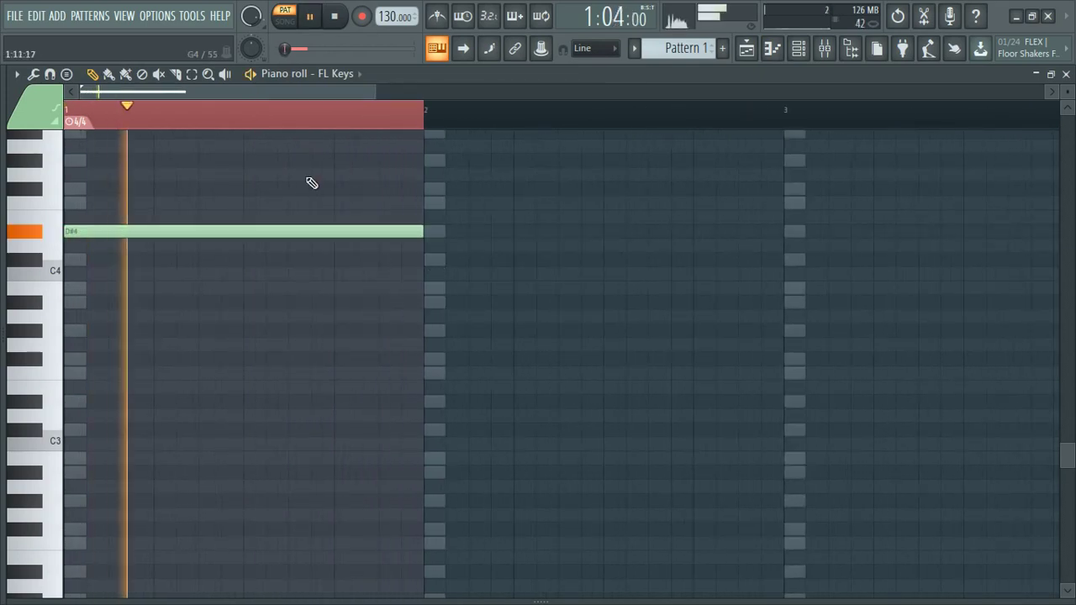
Step: Add one-bar C#4 and B3 notes in bars 2 and 3, clearing the time selection and playing the pattern
click(433, 260)
scroll(228, 211, down, 2)
key(space)
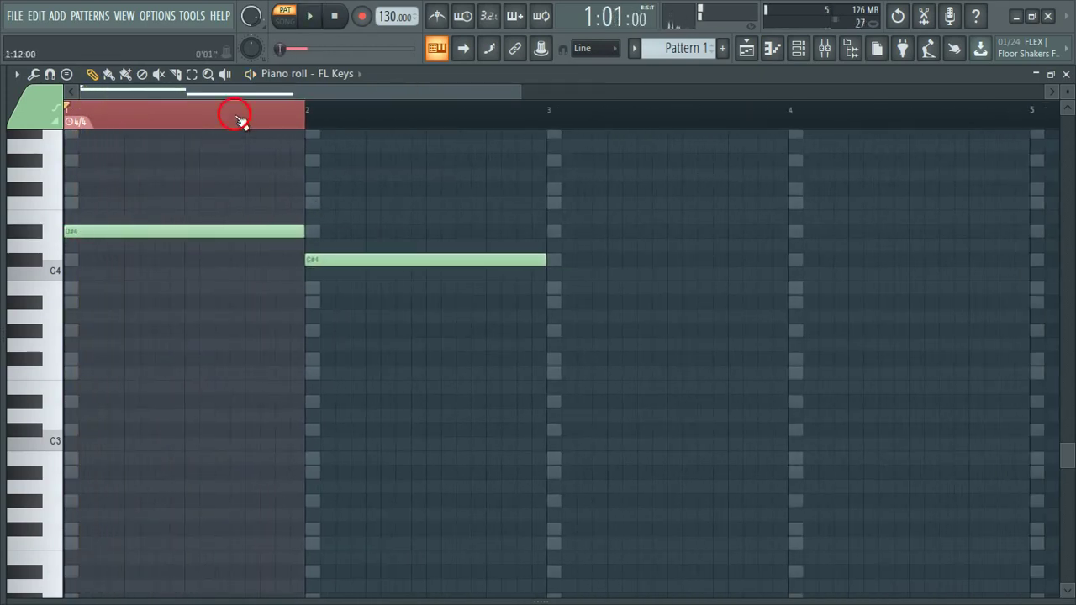
drag(236, 116, 154, 116)
key(space)
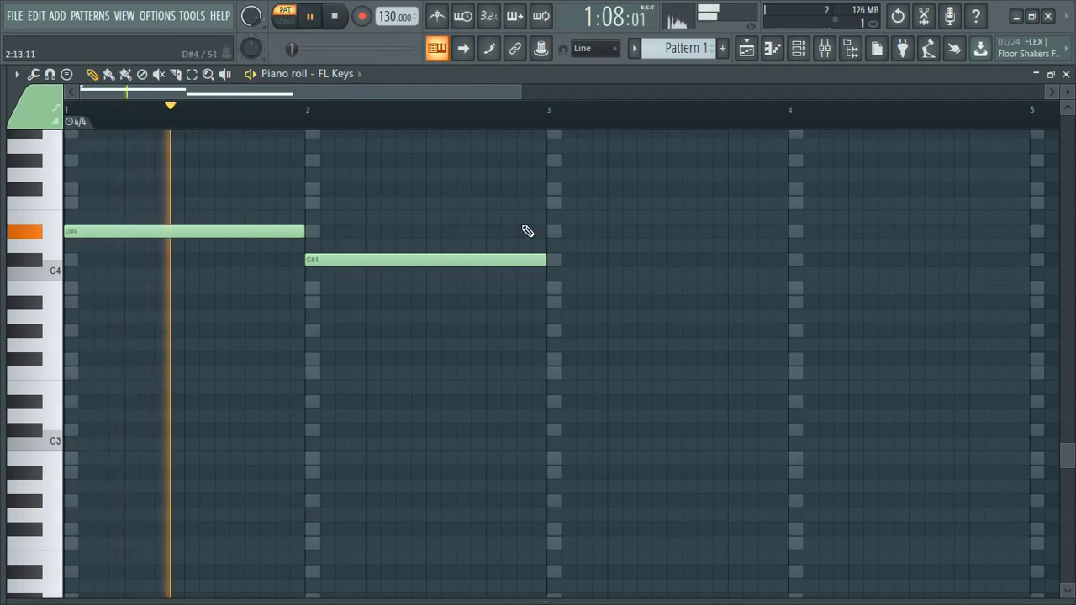
key(space)
click(557, 304)
drag(560, 310, 559, 288)
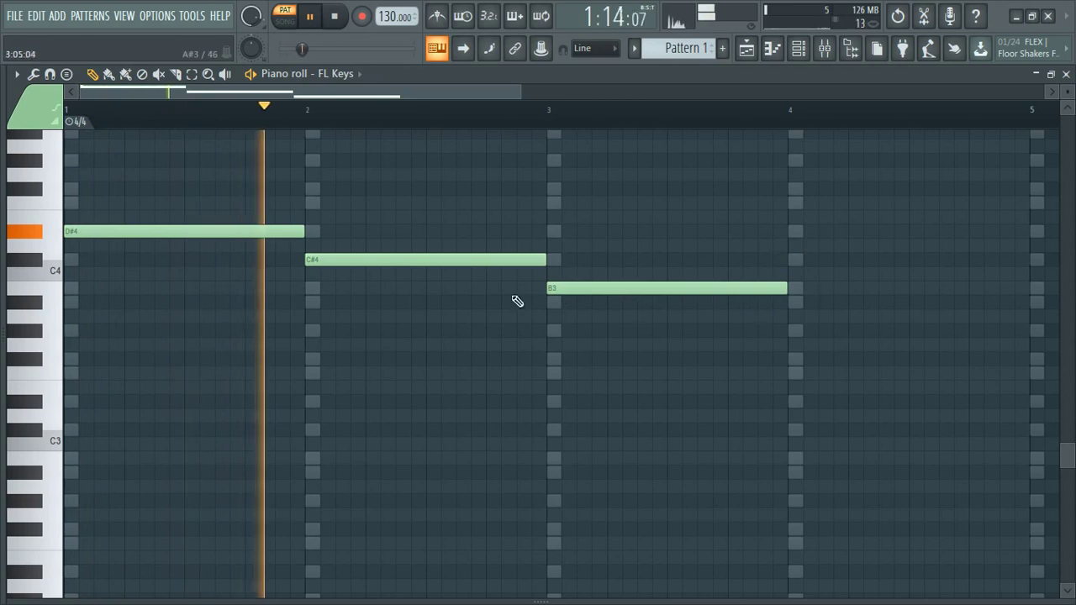
Step: Change the bar 2 note to B3 and the bar 3 note to F#4 while listening to the progression
scroll(357, 298, down, 1)
scroll(357, 299, down, 1)
drag(315, 267, 314, 303)
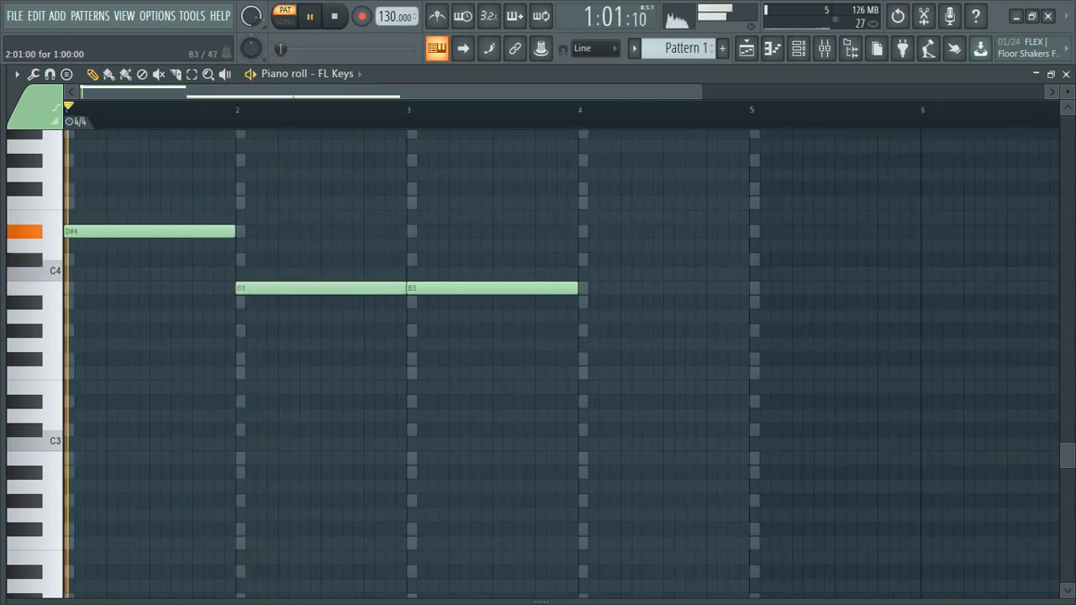
drag(426, 304, 421, 269)
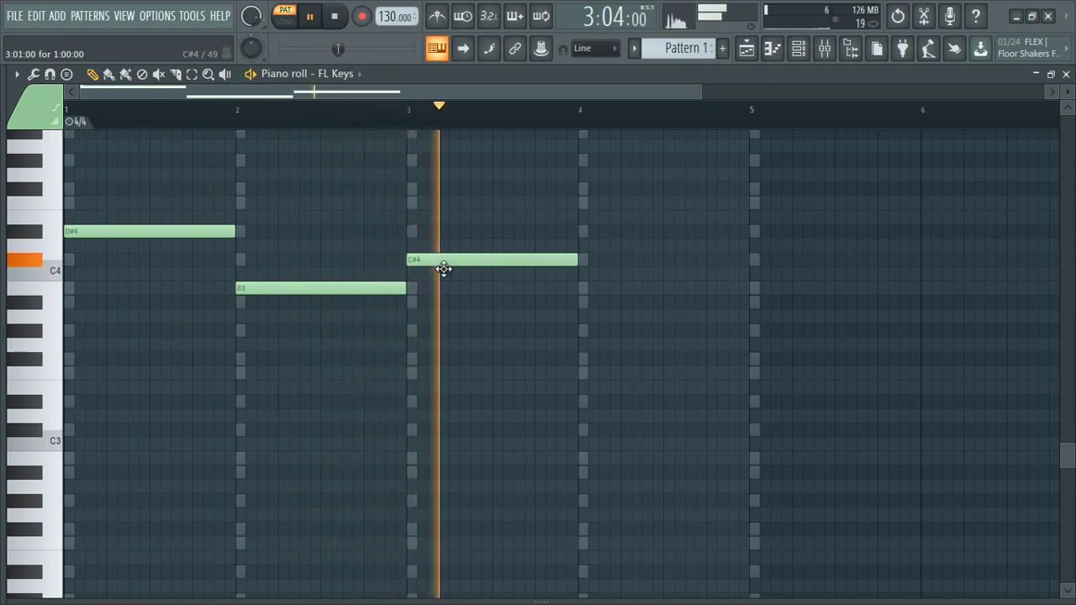
key(space)
drag(446, 250, 443, 186)
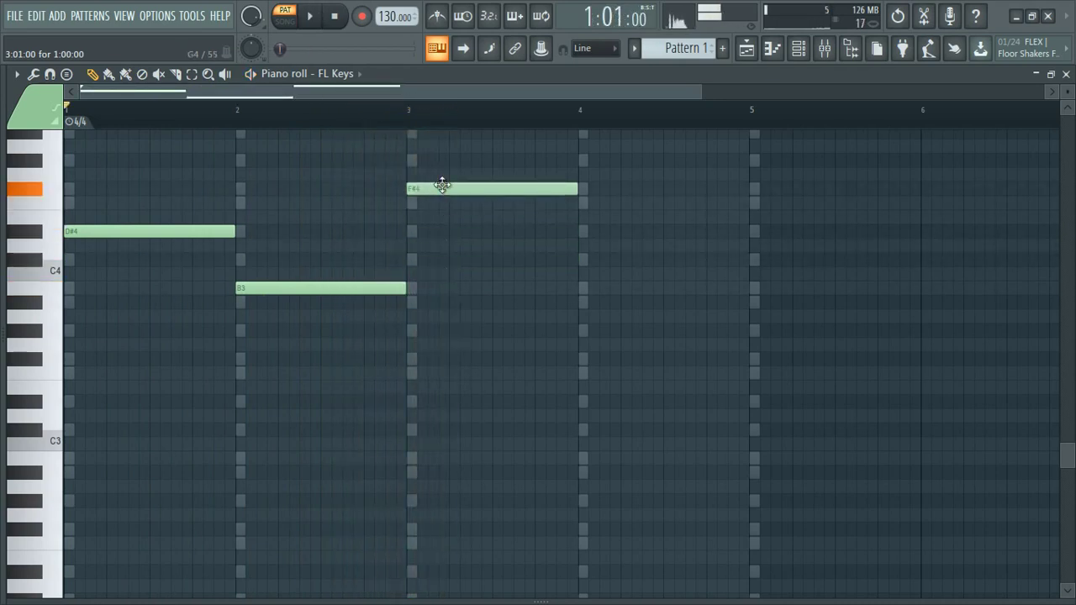
Step: Add a one-bar C#4 note in bar 4 and play the progression
click(589, 262)
key(space)
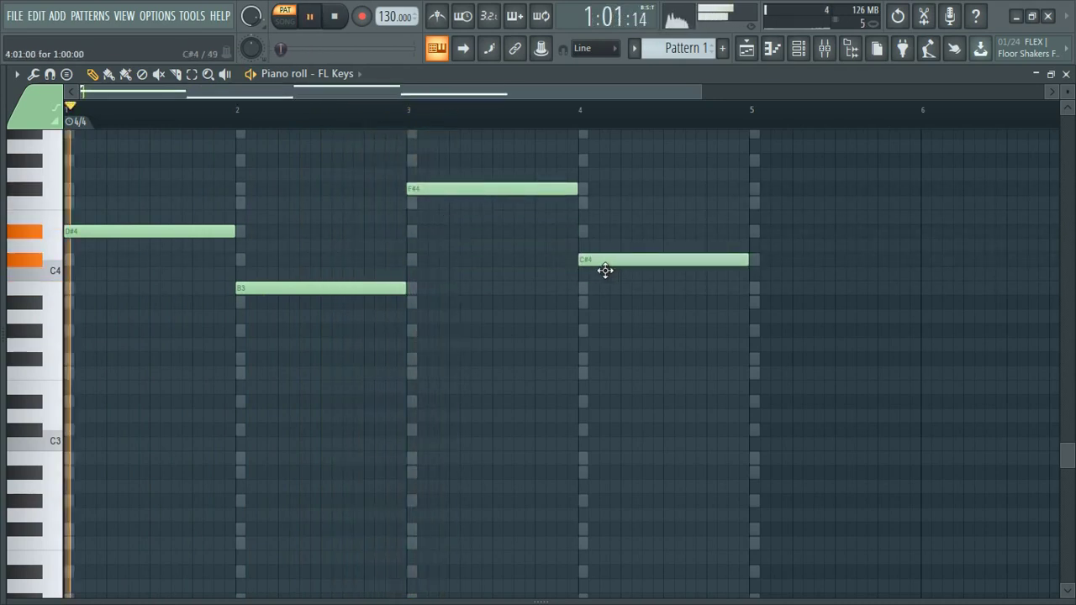
key(space)
Step: Duplicate all four root notes an octave up and a fifth up, and play back the stacked chords
key(ctrl+a)
scroll(171, 265, up, 5)
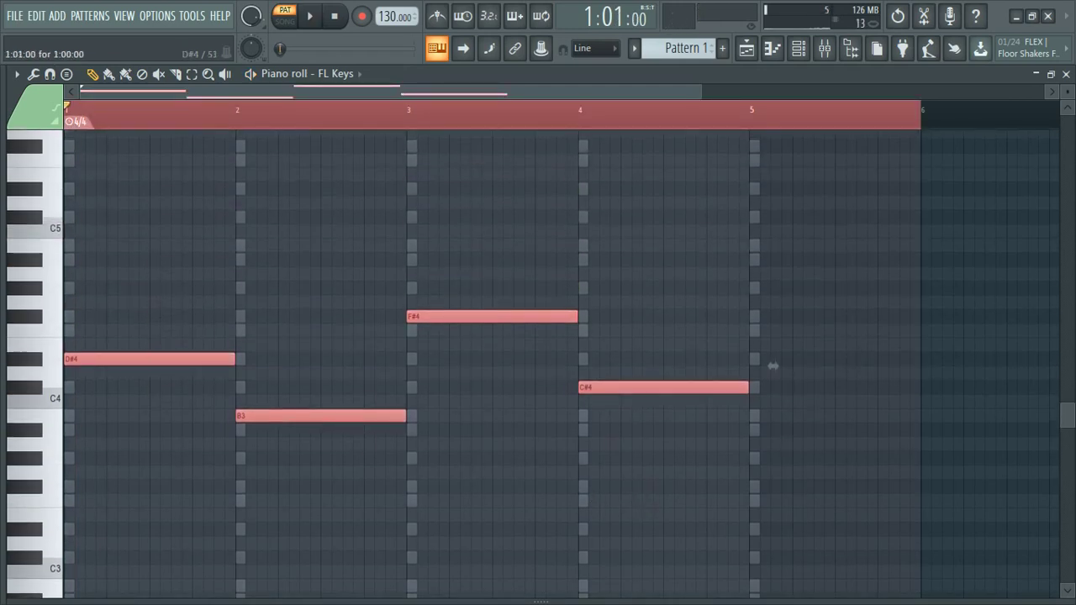
drag(146, 360, 144, 265)
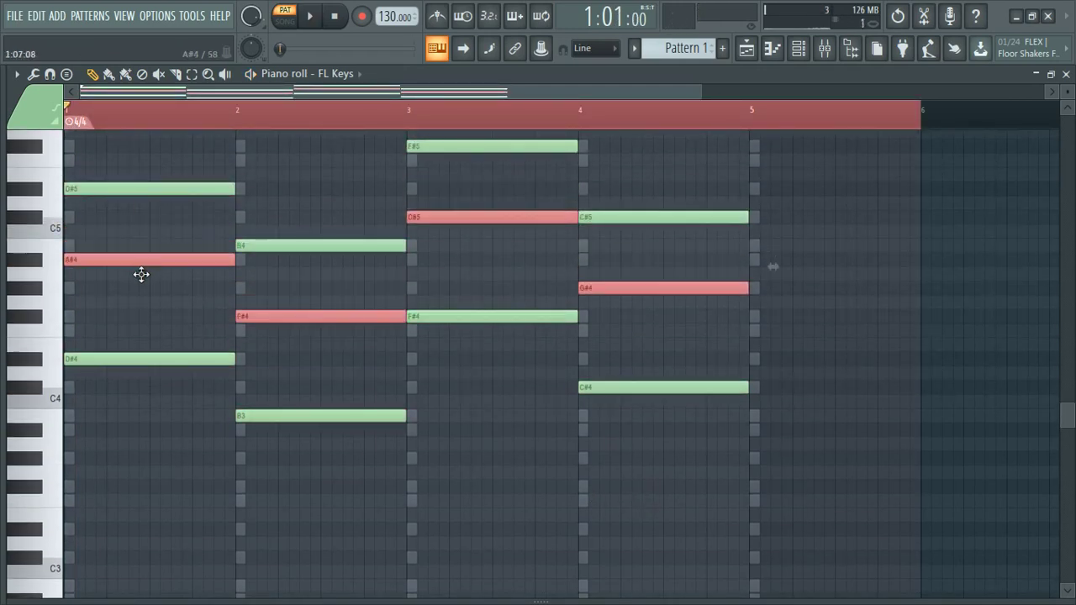
key(space)
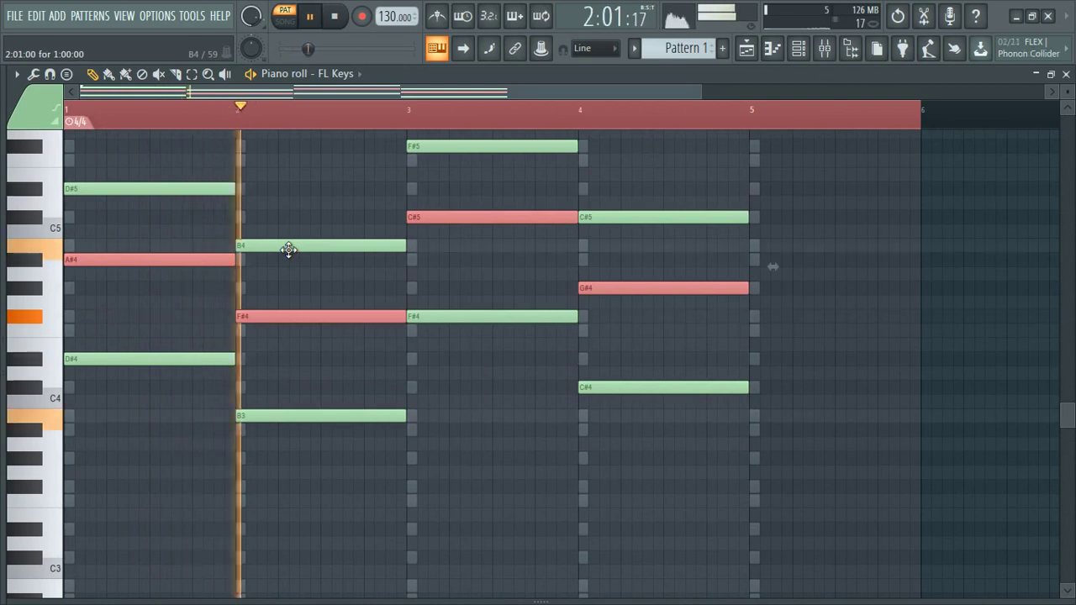
scroll(473, 245, up, 3)
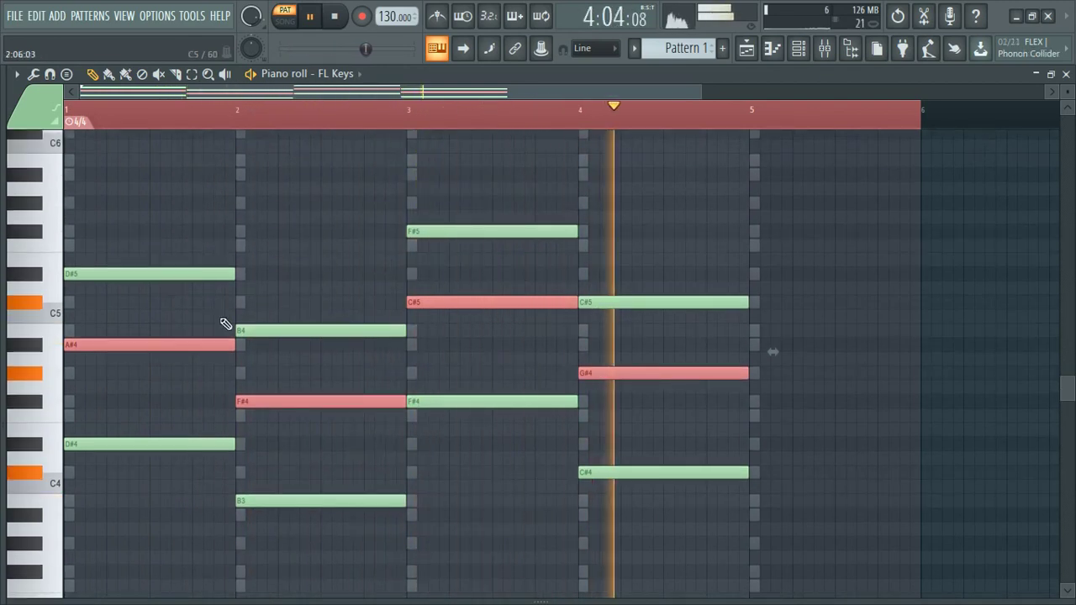
key(space)
Step: Add a one-bar C#5 note to the bar 1 chord and a G#4 note to the bar 2 chord during playback
click(92, 217)
drag(118, 231, 84, 322)
key(space)
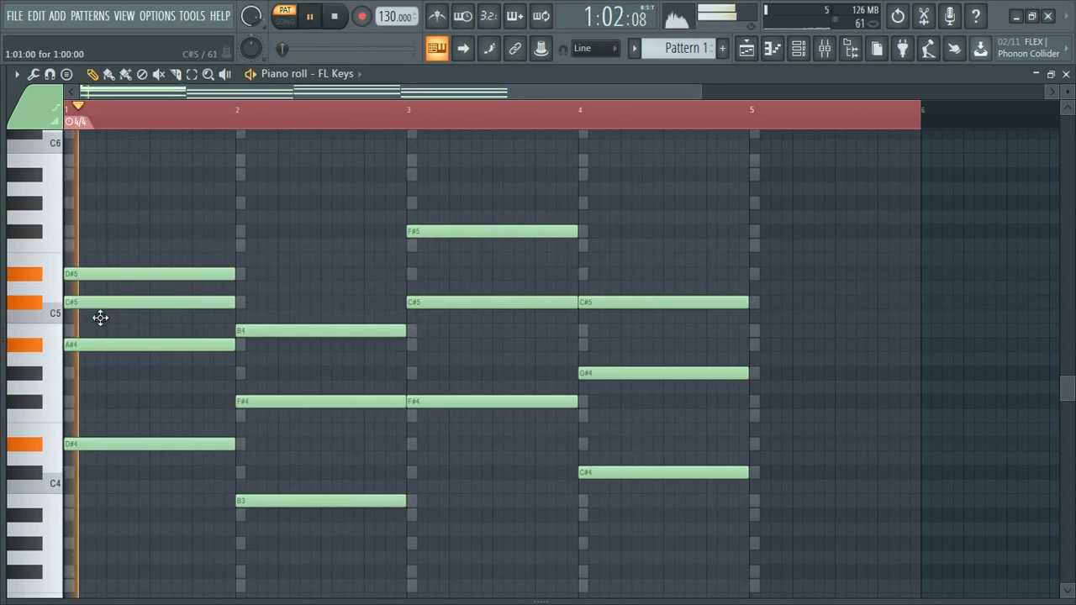
click(247, 373)
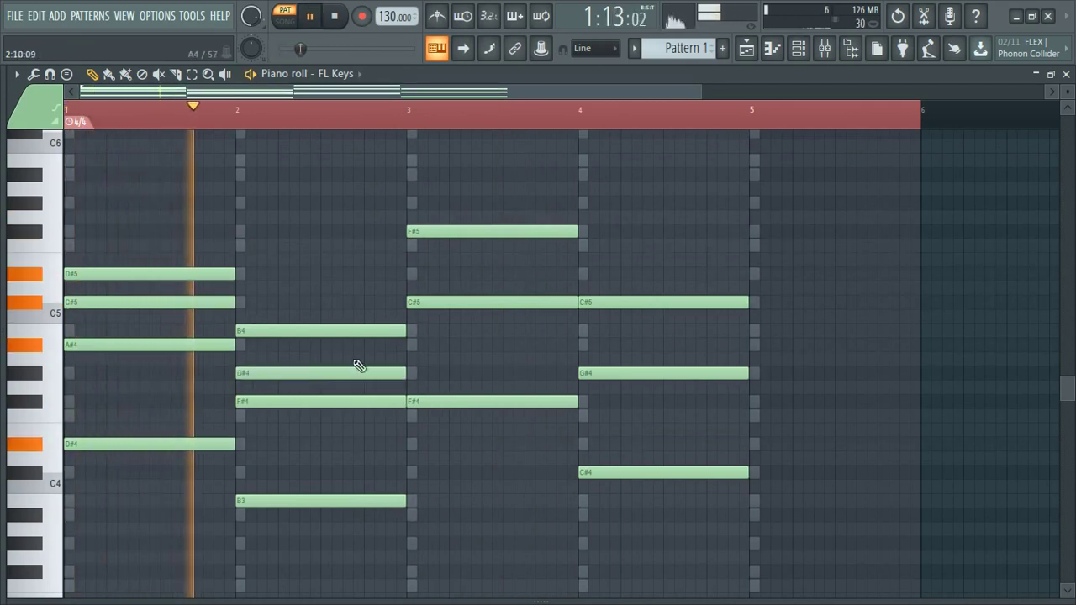
Step: Add a one-bar D#5 note to the bar 3 chord and a one-bar A#4 note to the bar 4 chord
click(414, 274)
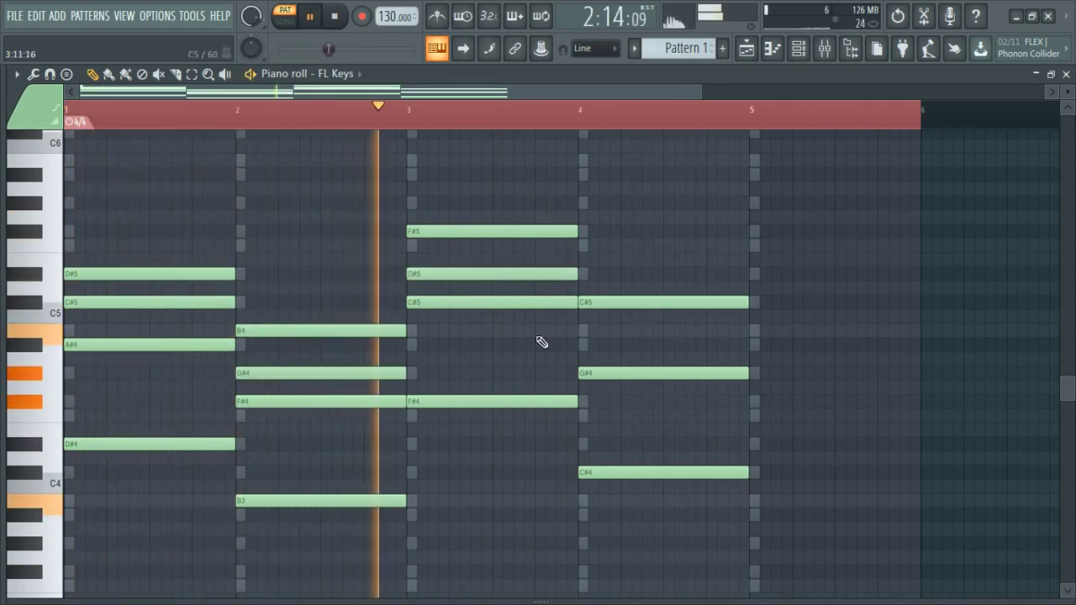
click(582, 333)
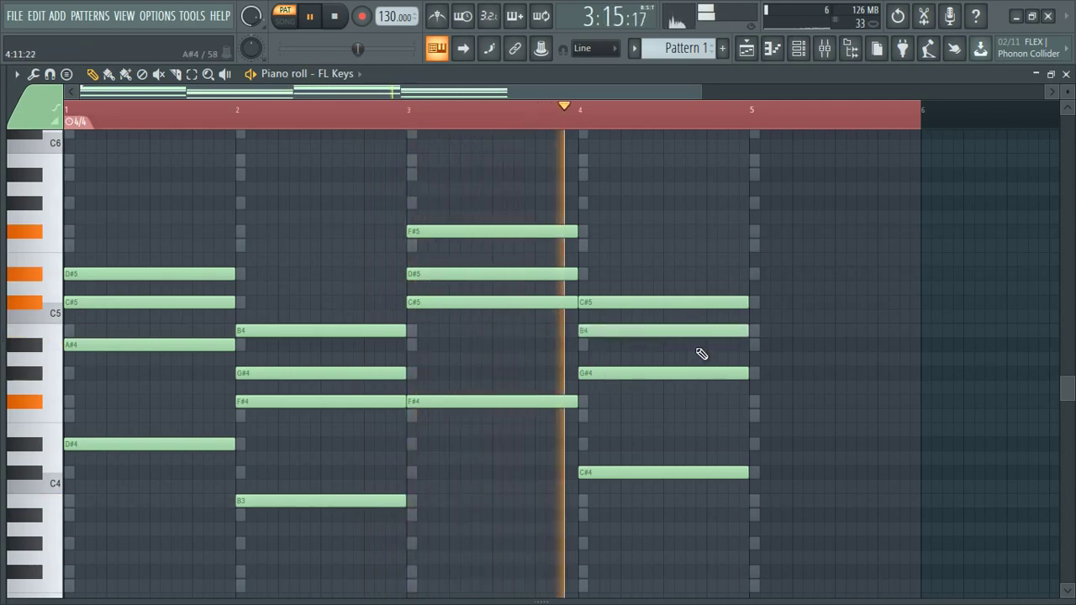
key(space)
drag(698, 333, 699, 348)
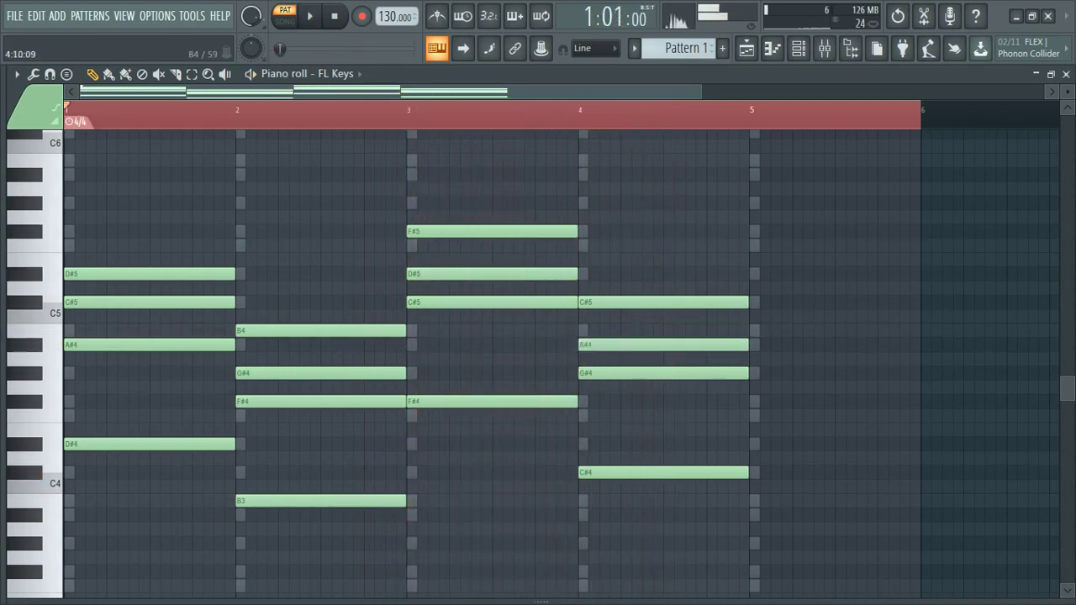
Step: Play the chord progression from different bars and once through from the start to check the added chord notes
key(space)
click(584, 112)
key(space)
key(space)
click(328, 113)
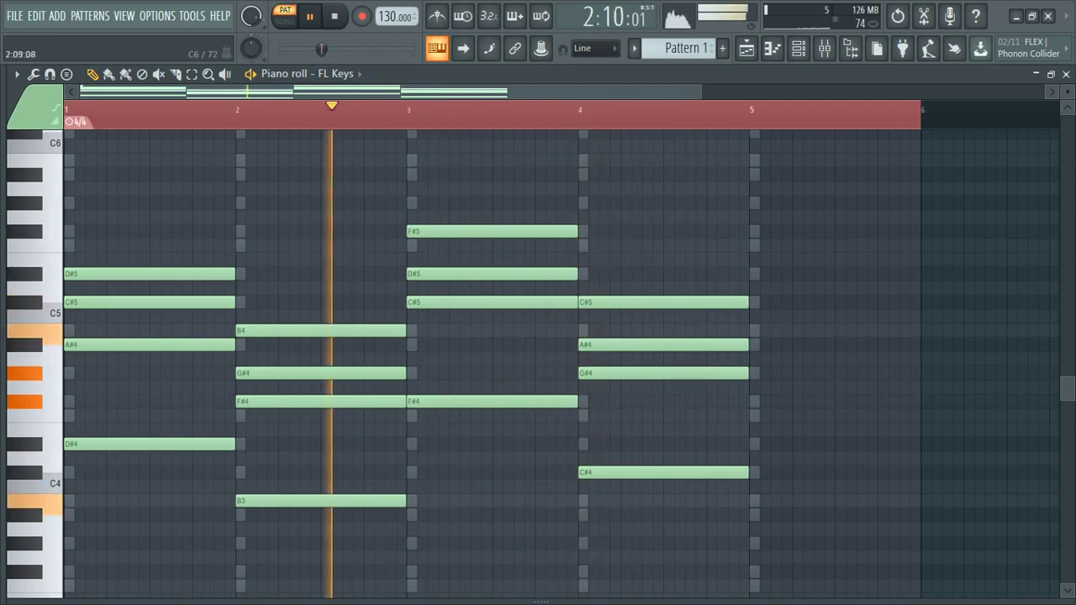
key(space)
drag(248, 112, 67, 113)
key(space)
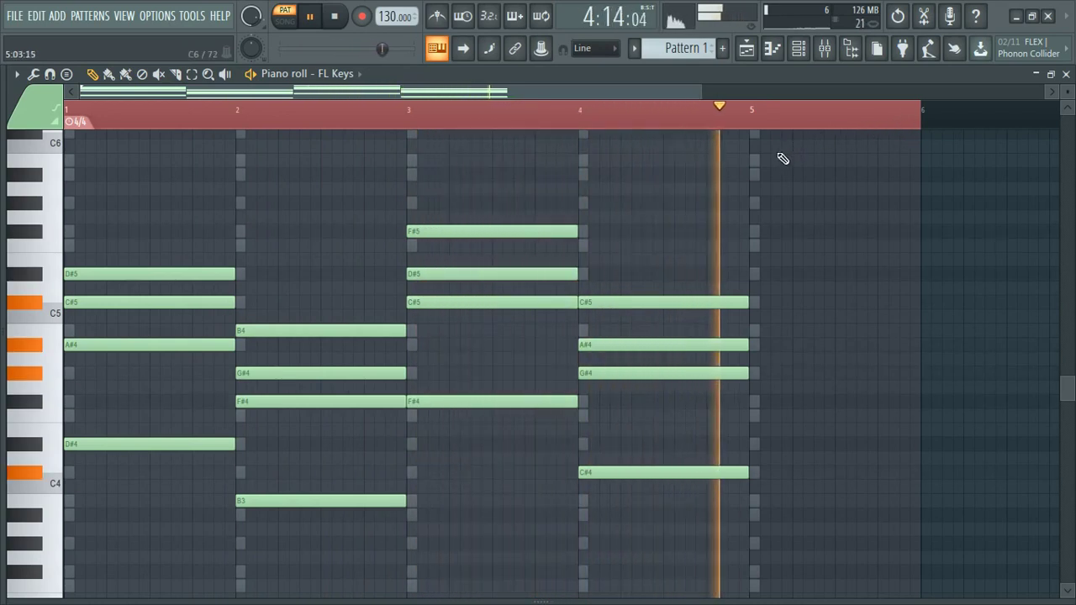
key(space)
Step: Add a one-bar F#4 note to the bar 1 chord and D#4 to the bar 2 chord while listening to playback
click(84, 401)
key(space)
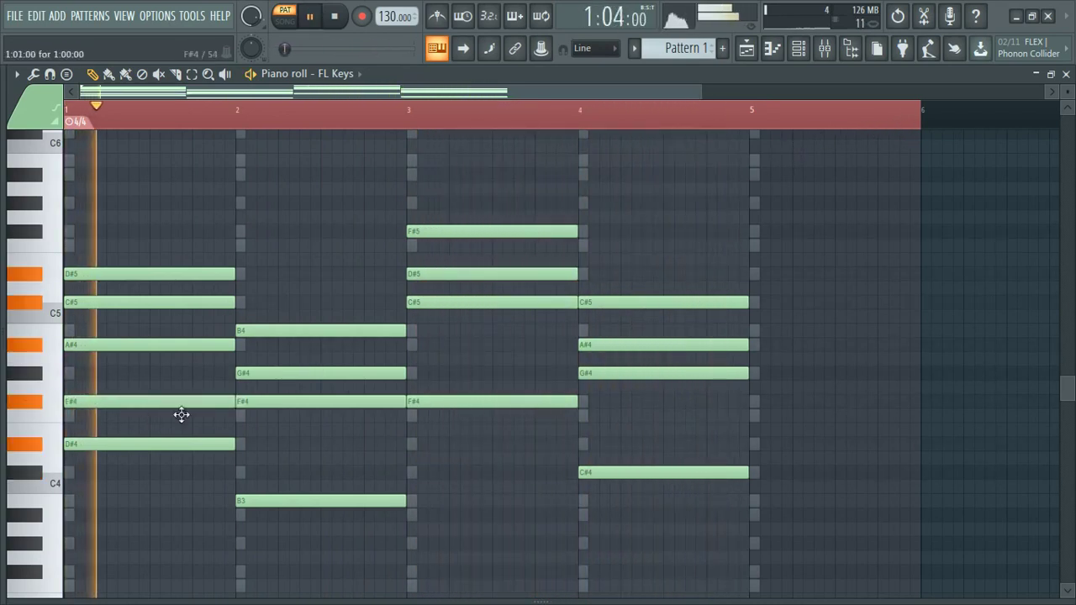
click(238, 444)
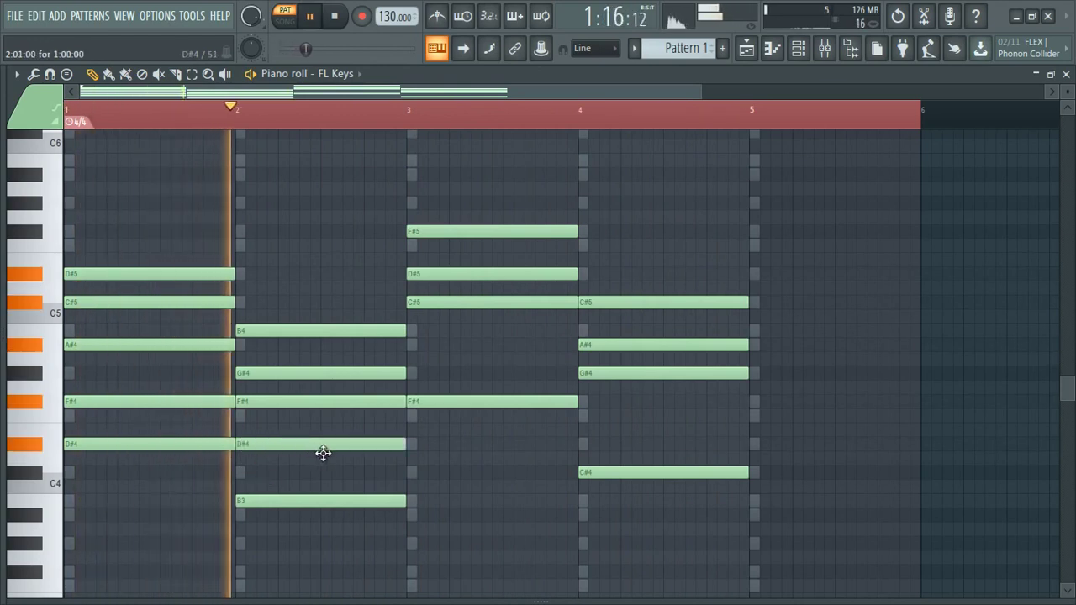
key(space)
key(space)
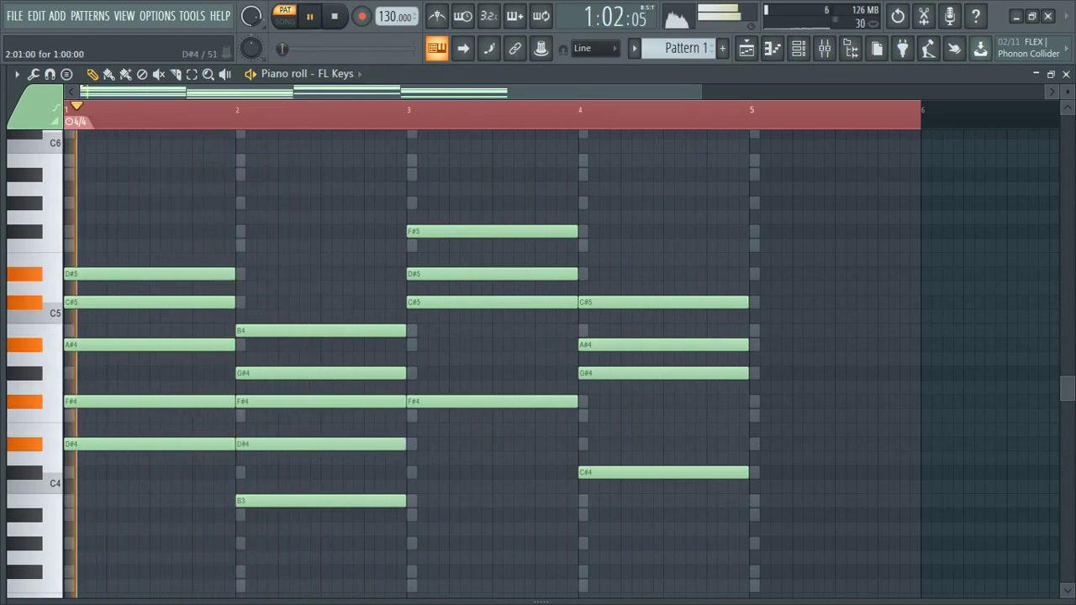
Step: Add a one-bar A#4 note to the bar 3 chord and F4 to the bar 4 chord during playback
click(412, 446)
drag(573, 455, 565, 349)
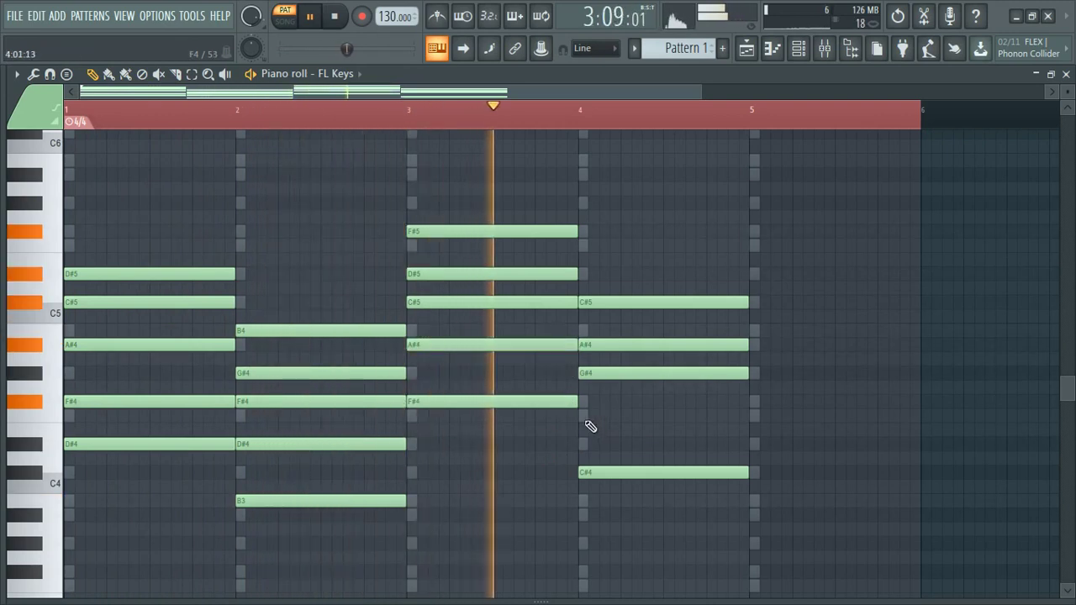
drag(583, 421, 620, 428)
key(space)
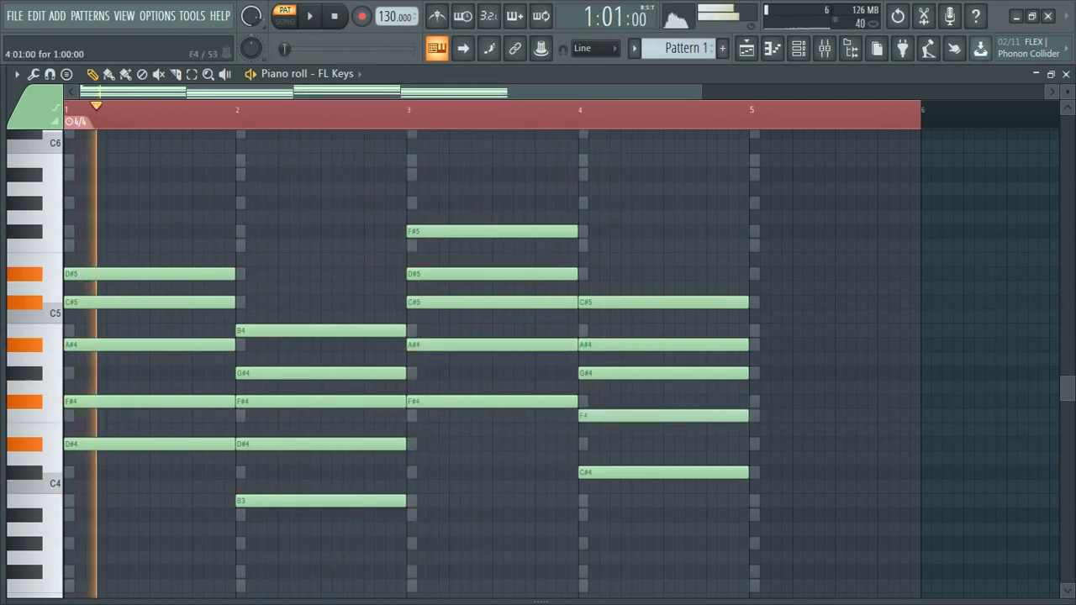
Step: Start a melody above the bar 1 chord with one-step D#6 notes at steps 1, 5 and 9 and a C#6 at step 11
scroll(75, 208, up, 3)
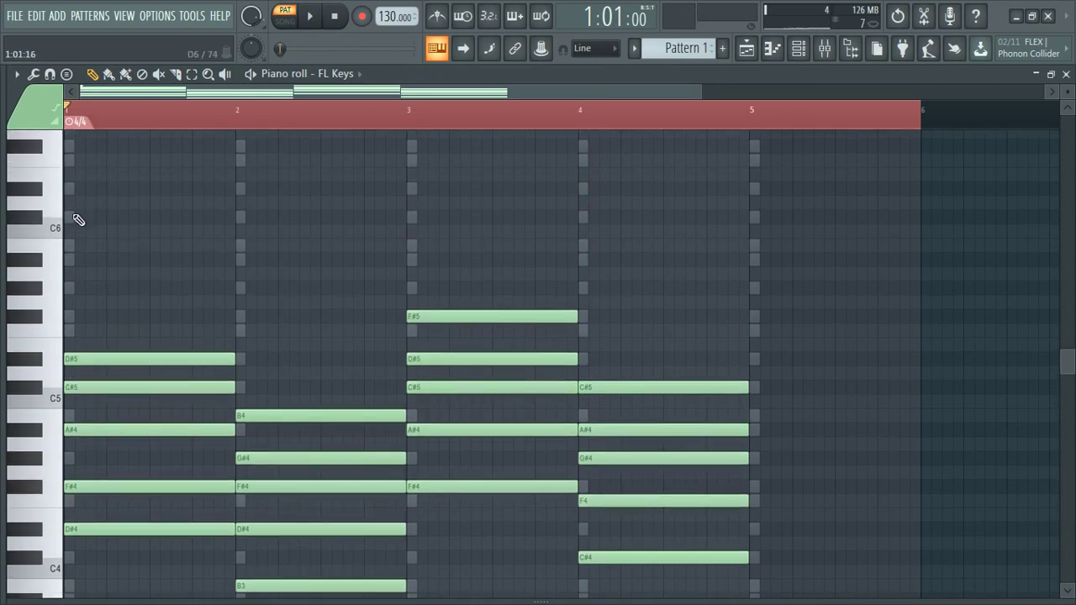
mouse_move(70, 208)
mouse_down()
mouse_move(118, 210)
mouse_move(135, 196)
mouse_up()
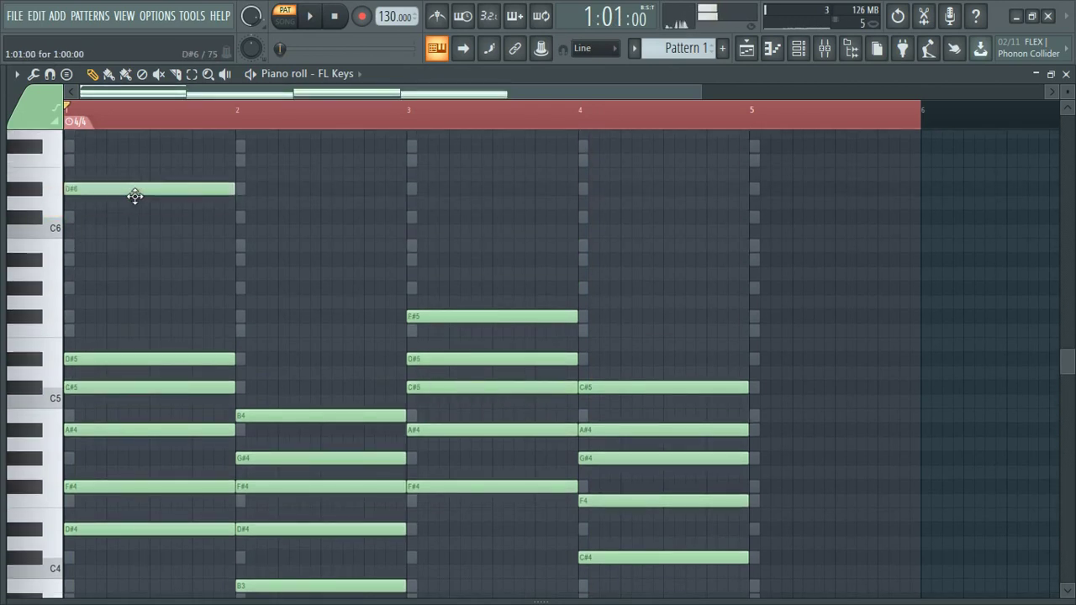
drag(240, 193, 118, 194)
key(space)
click(120, 189)
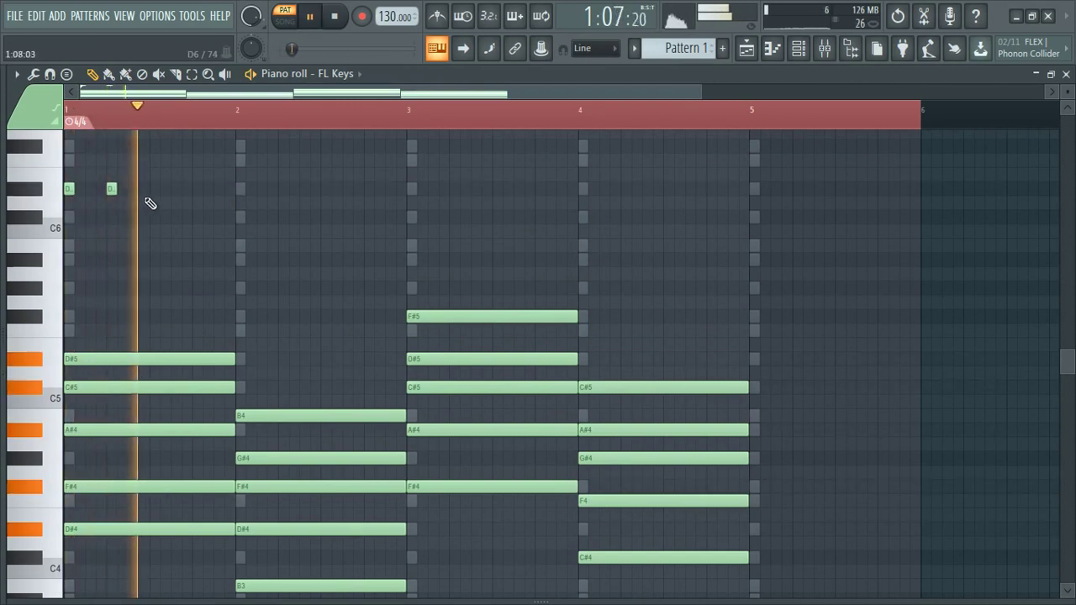
click(154, 189)
click(176, 217)
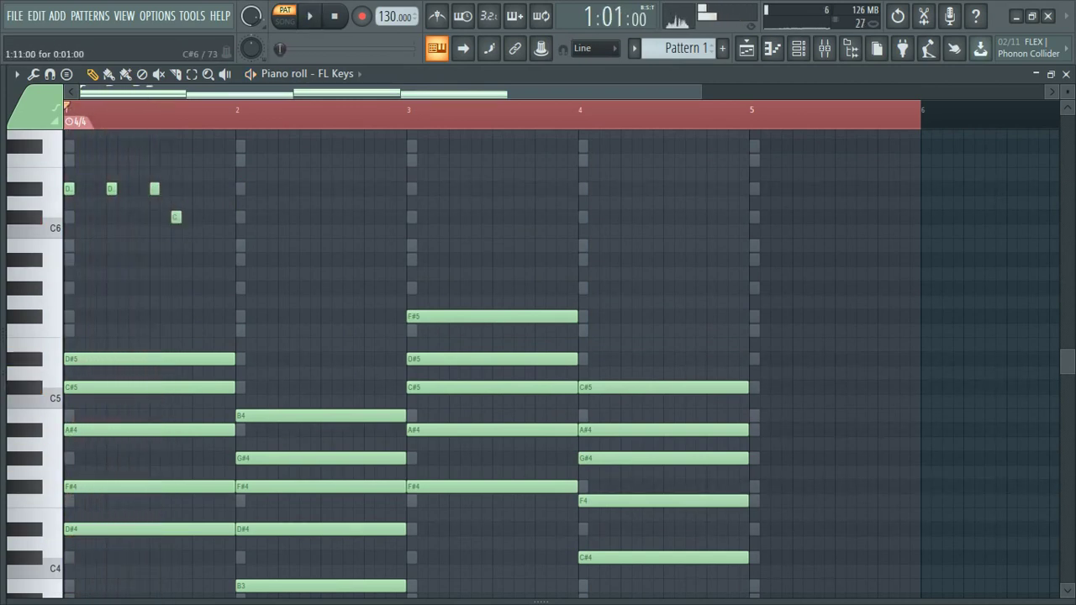
Step: Try a short melody note at step 13 of bar 1, replace it with an A#5 at step 15, and play it
scroll(94, 247, up, 2)
key(space)
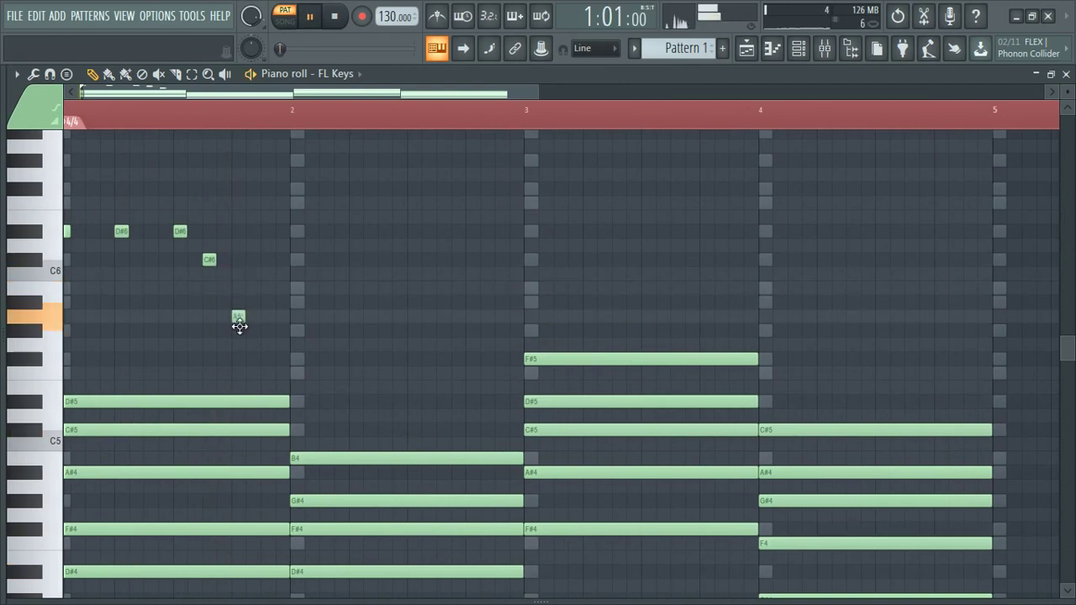
key(space)
key(space)
right_click(239, 303)
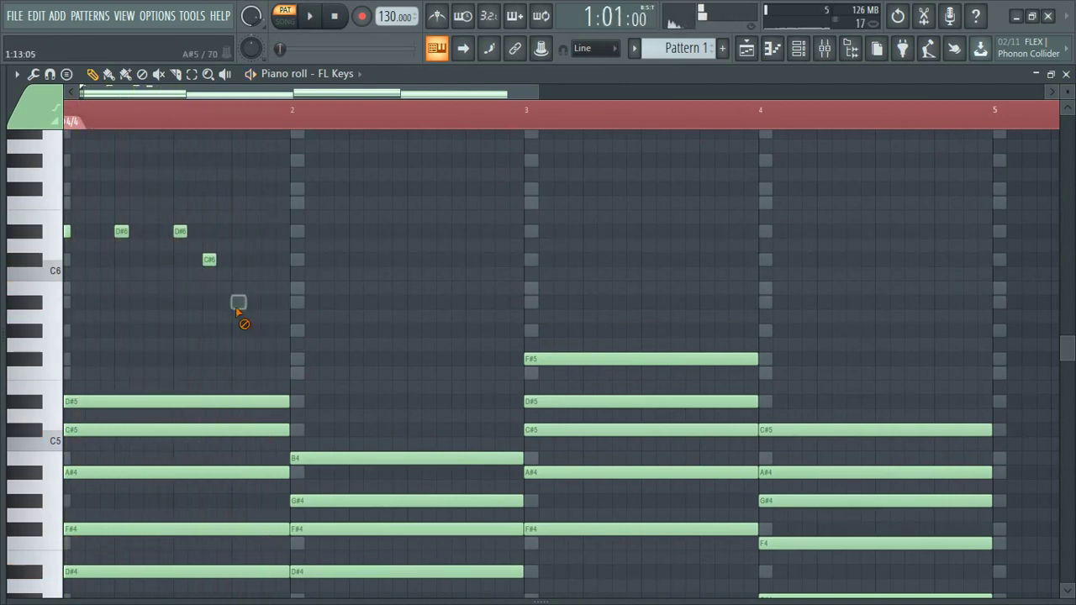
click(262, 306)
key(space)
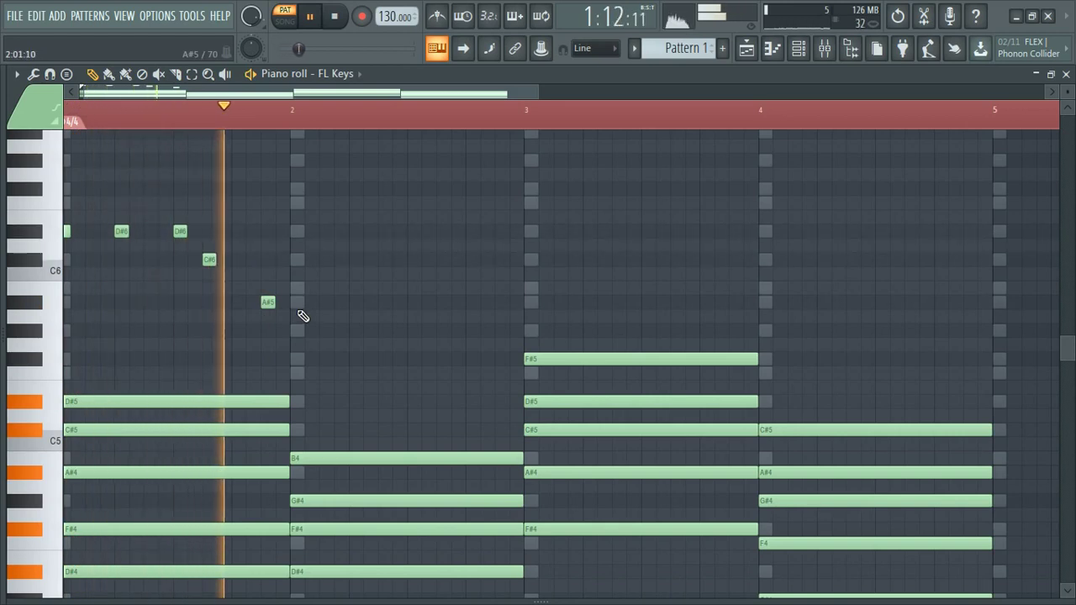
key(space)
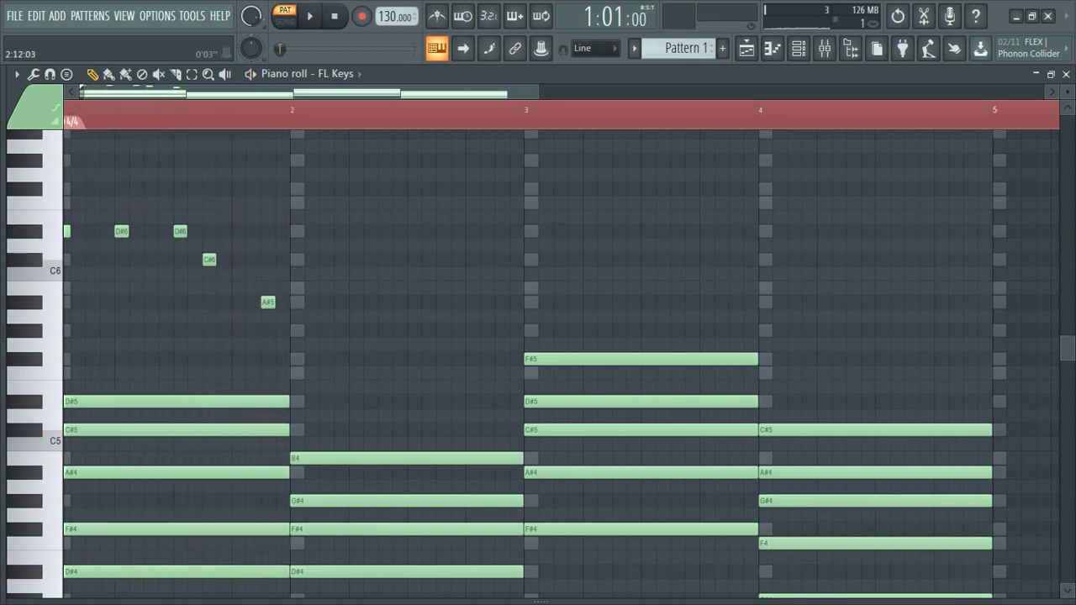
Step: Listen to the bar 1 melody and add a one-step A#5 at the start of bar 2
key(space)
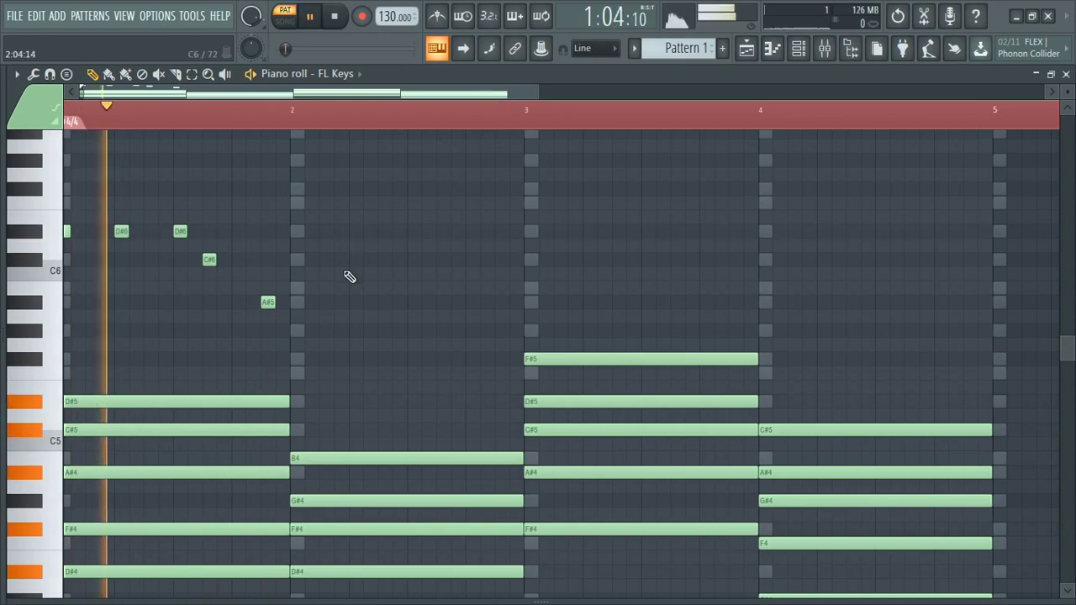
key(space)
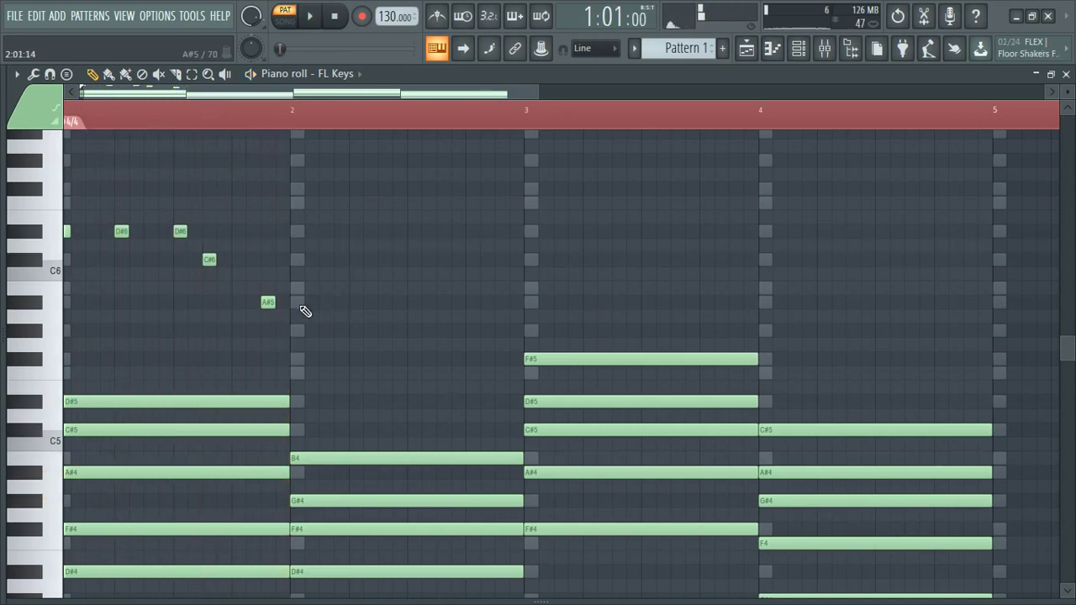
key(space)
click(298, 304)
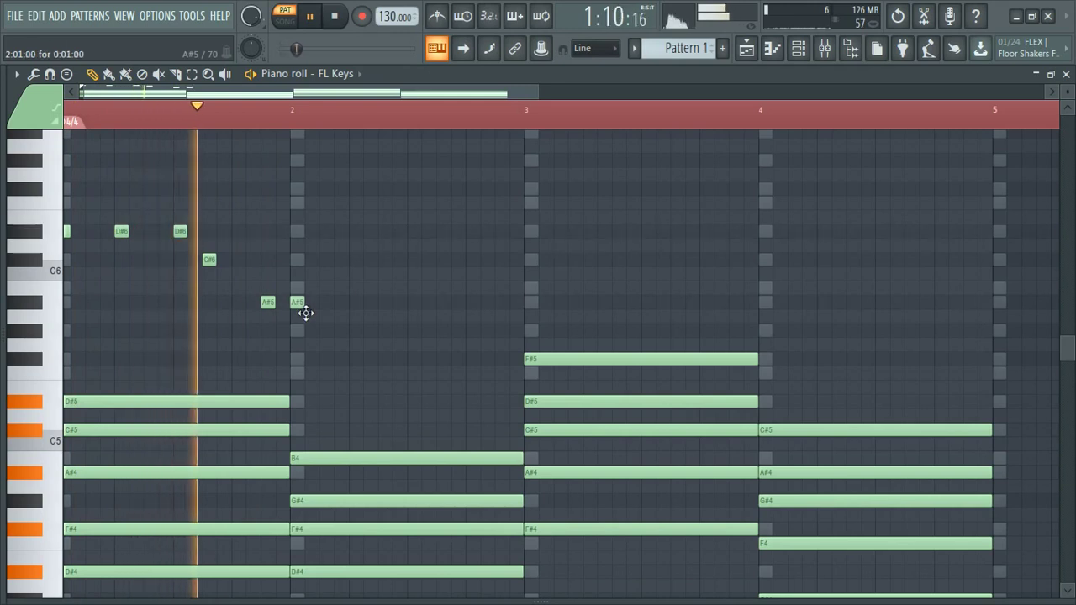
key(space)
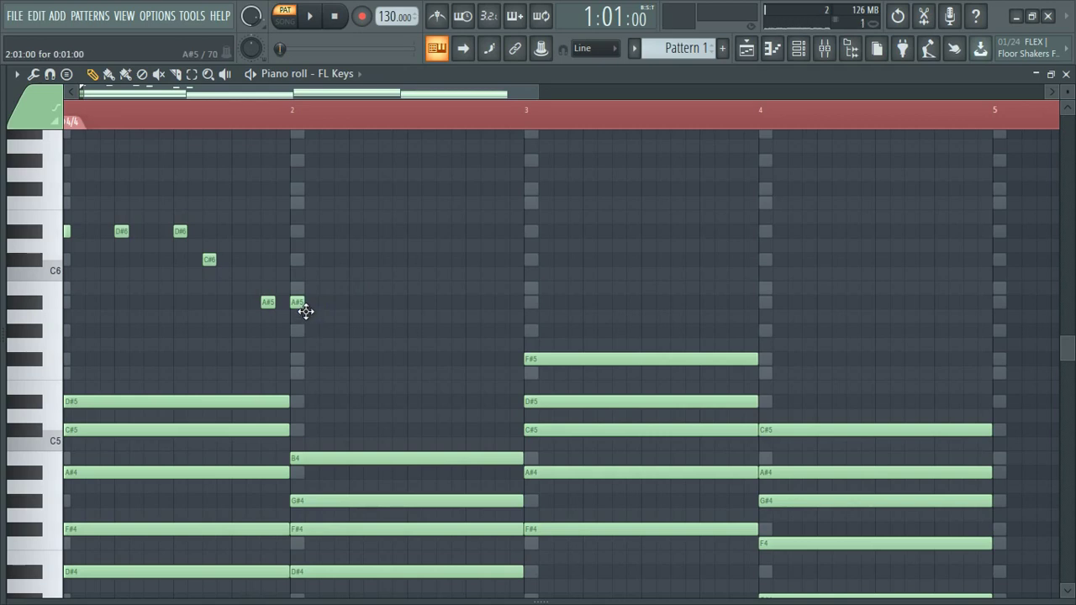
Step: Add a one-step C#6 melody note at step 5 of bar 2 and listen to its timing
key(space)
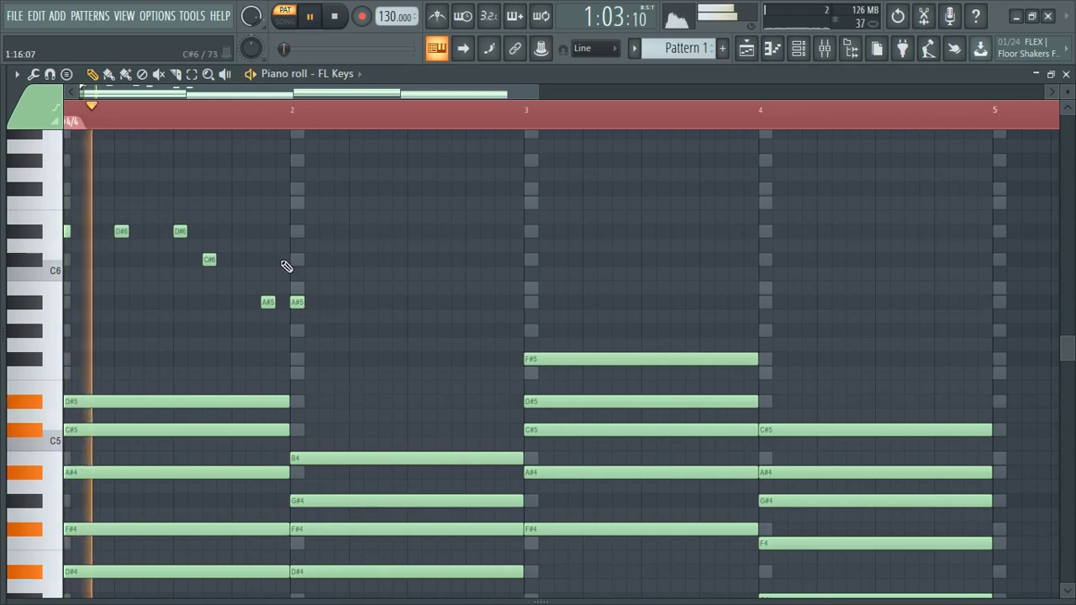
click(341, 260)
key(space)
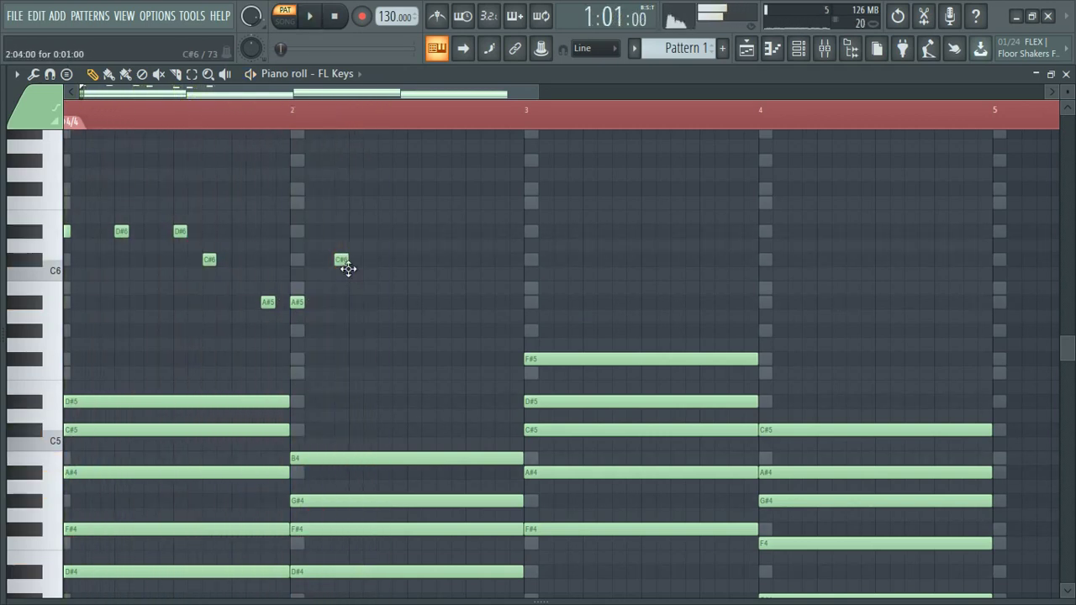
key(space)
click(351, 261)
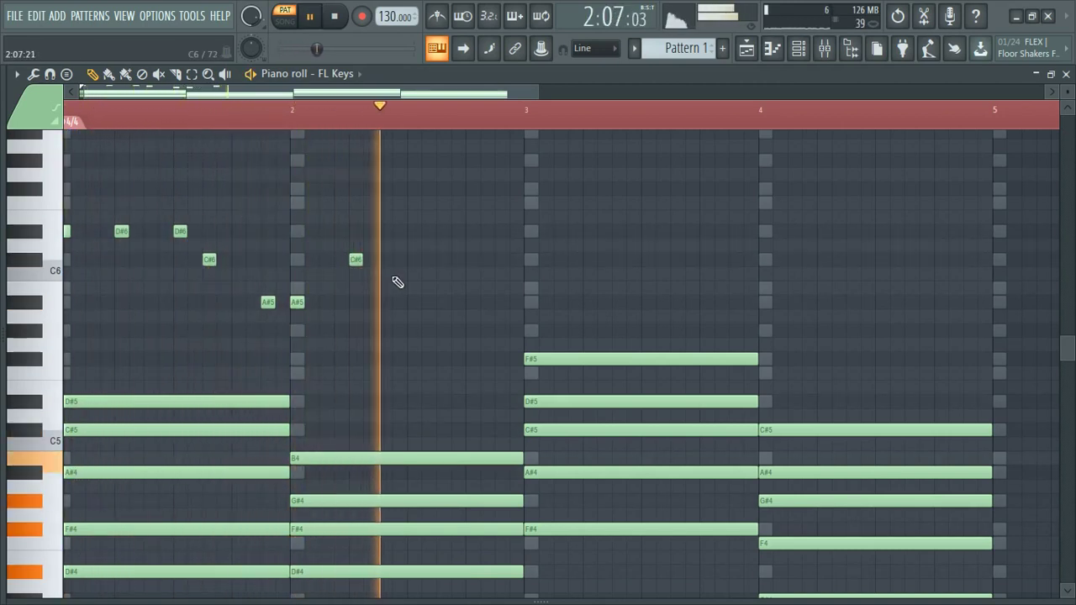
key(space)
Step: Raise the last melody note of bar 1 to F#6 and play the melody back
key(space)
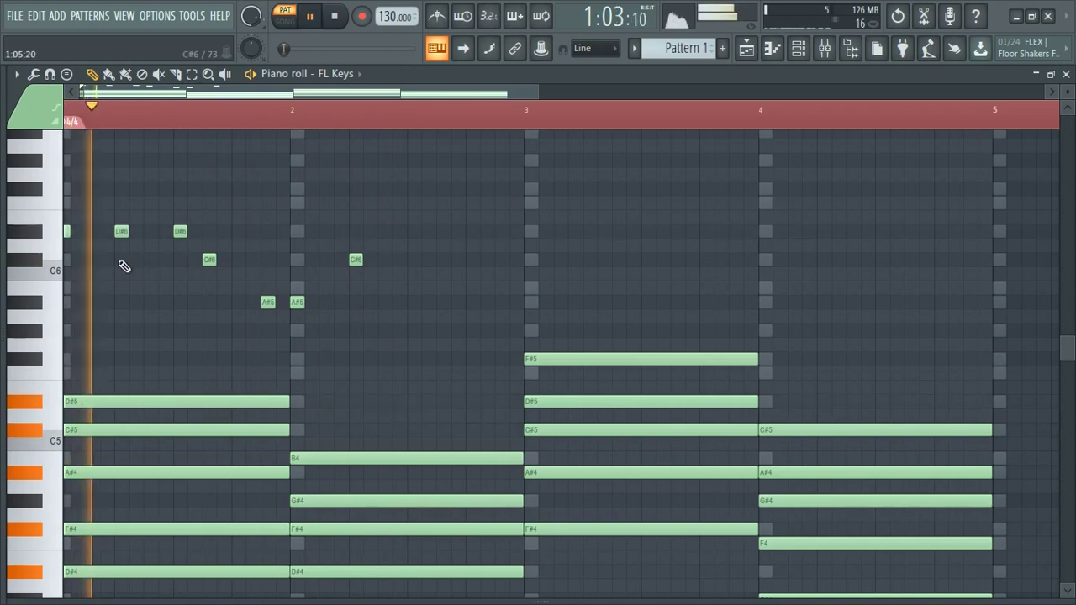
key(space)
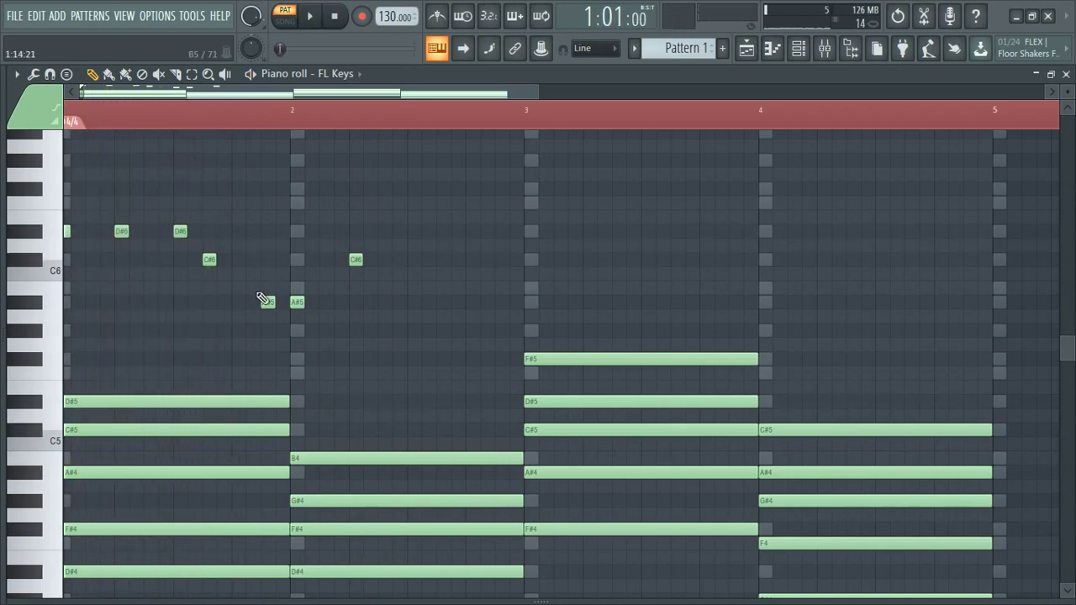
drag(272, 311, 270, 188)
key(space)
key(space)
key(space)
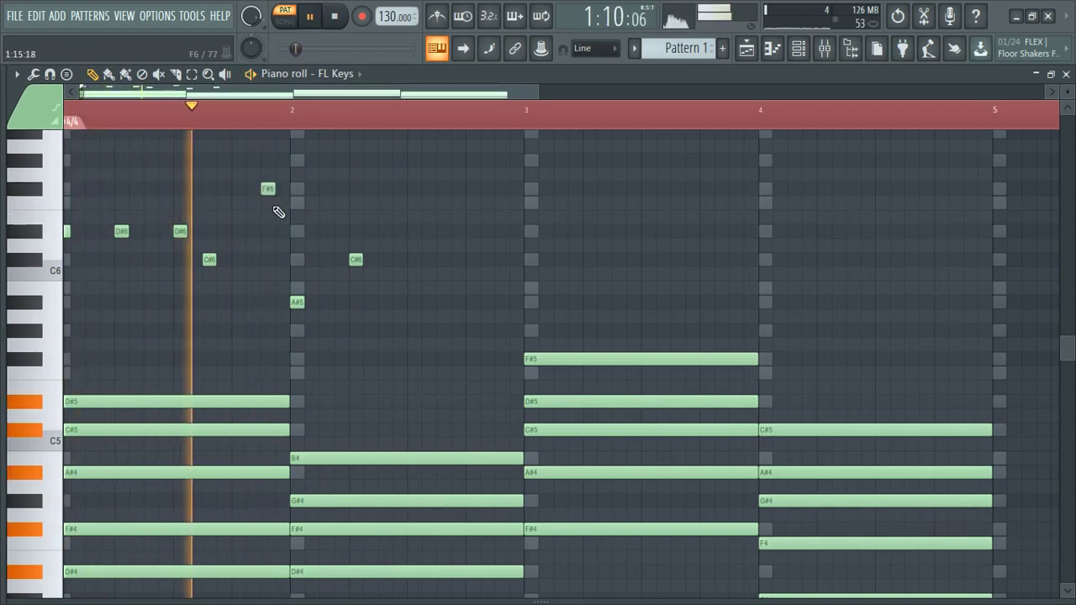
key(space)
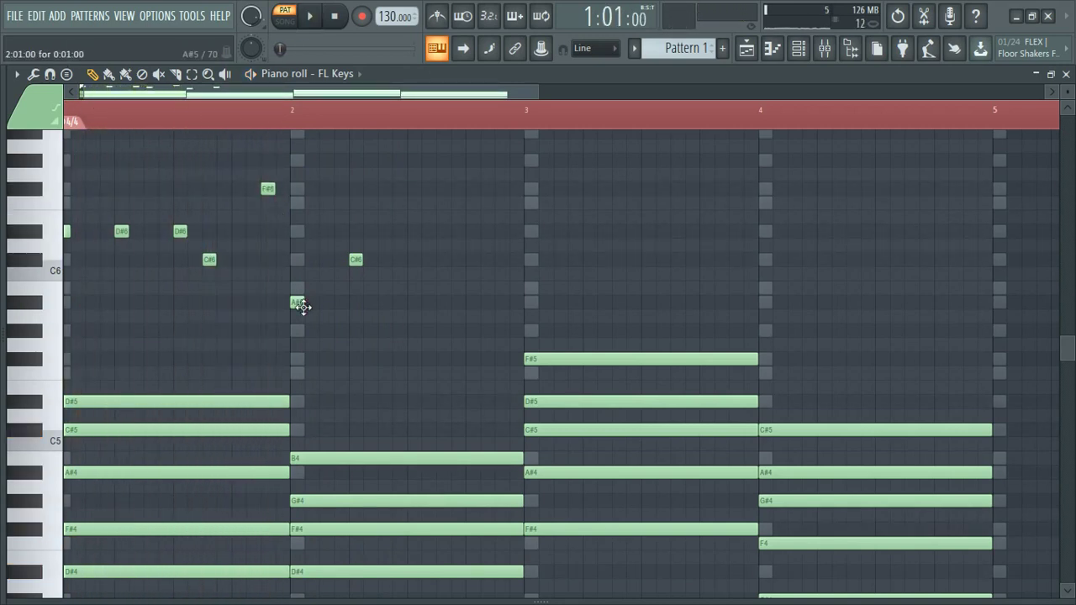
Step: Raise the first melody note of bar 2 to C#6 and add a one-step D#6 at step 9 of bar 2
key(space)
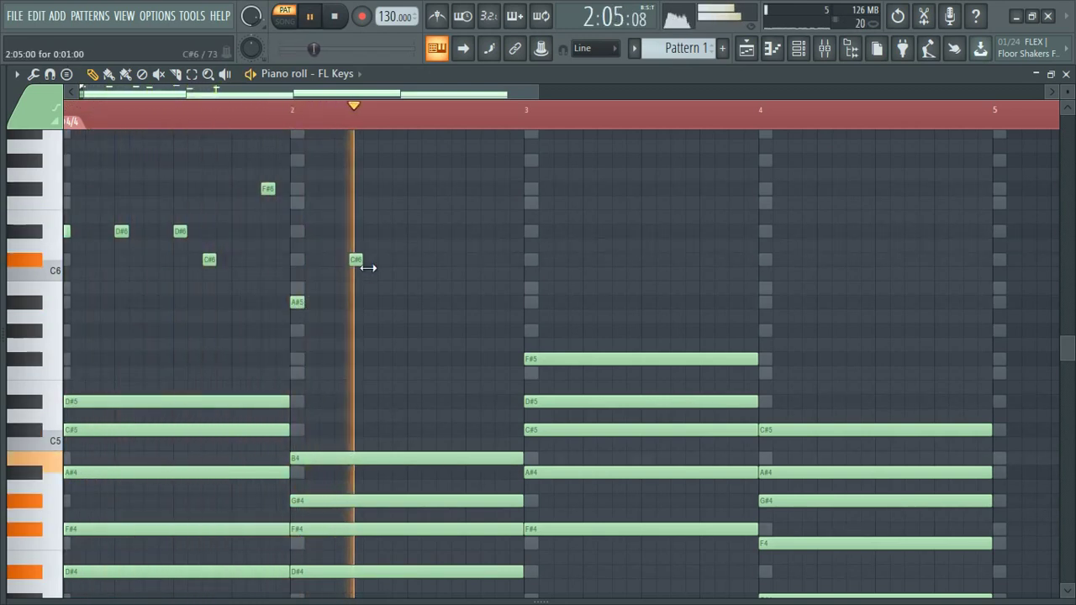
key(space)
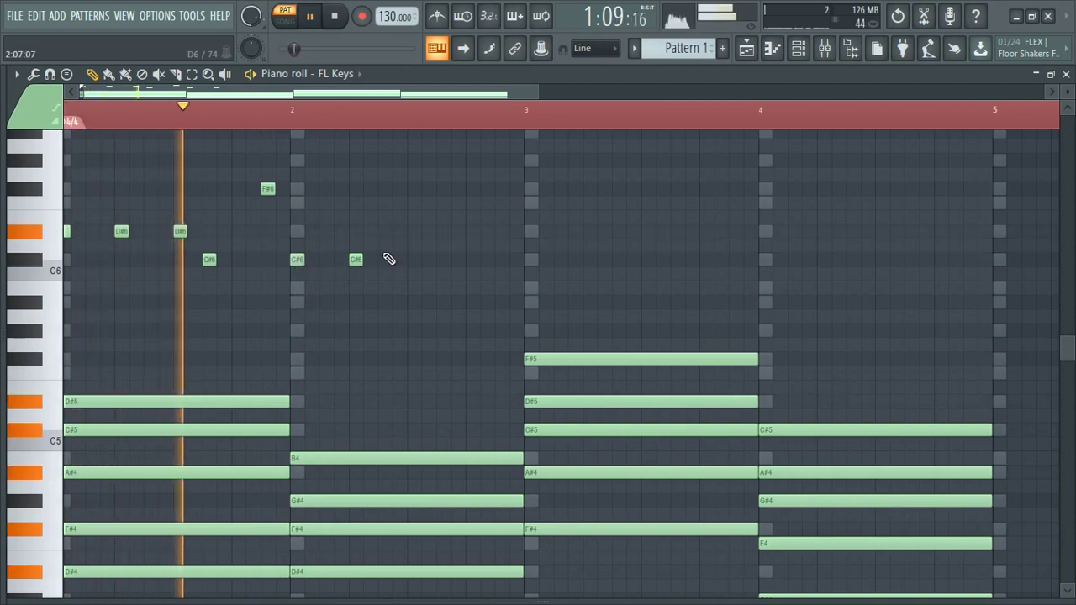
key(space)
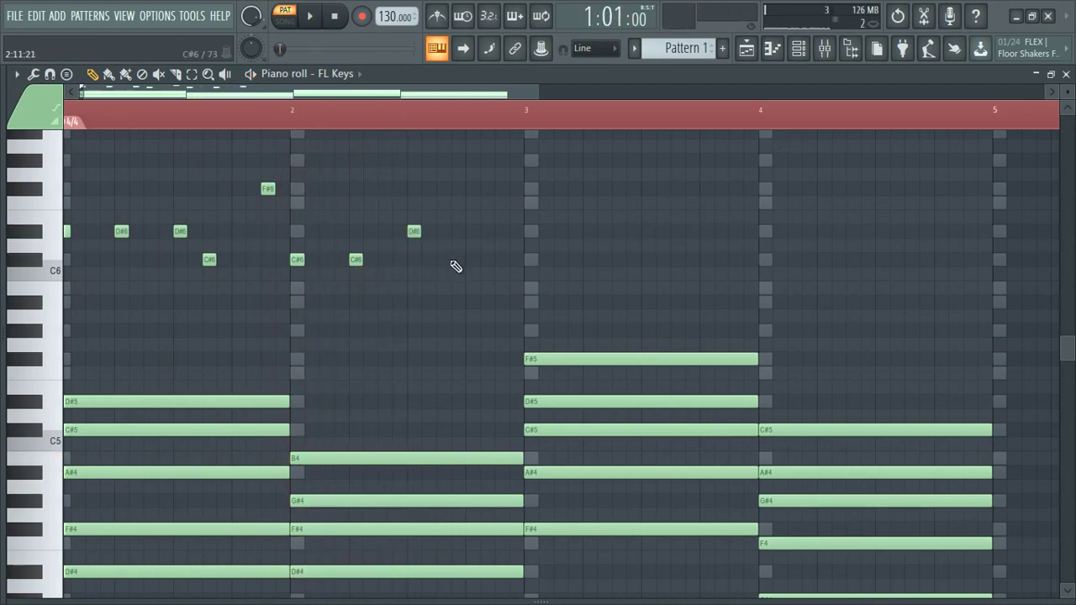
Step: Add a one-step C#6 at step 11 of bar 2, play the melody, and add a G#6 at step 13
click(443, 260)
key(space)
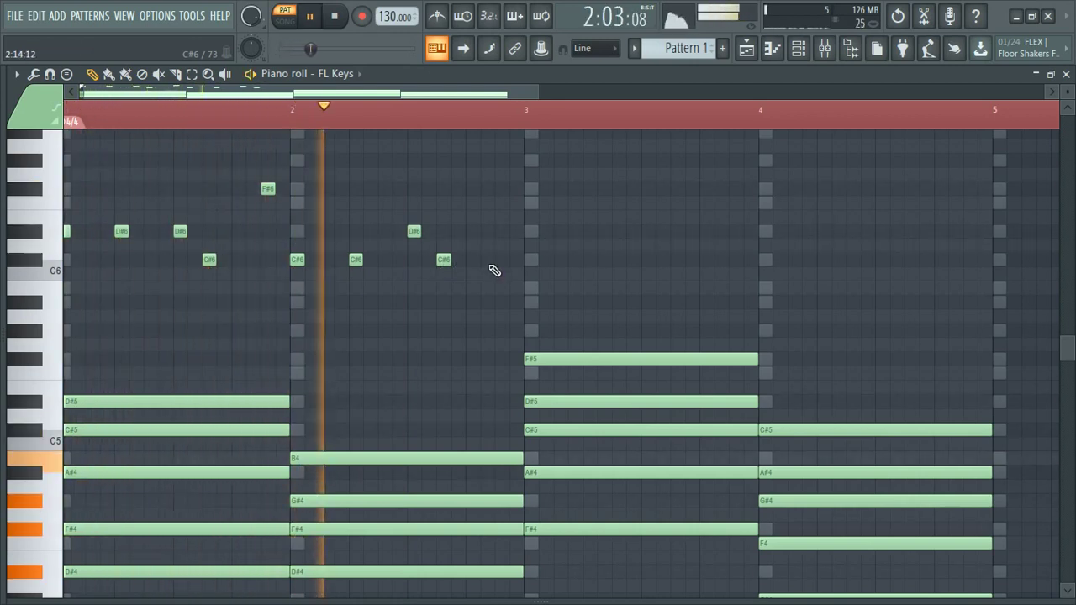
key(space)
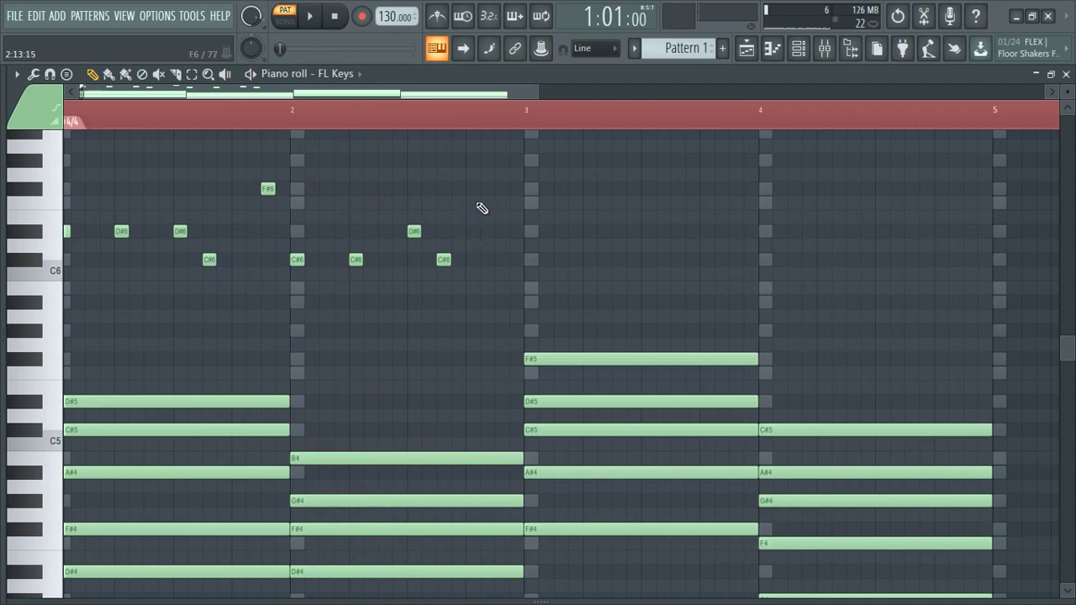
click(474, 149)
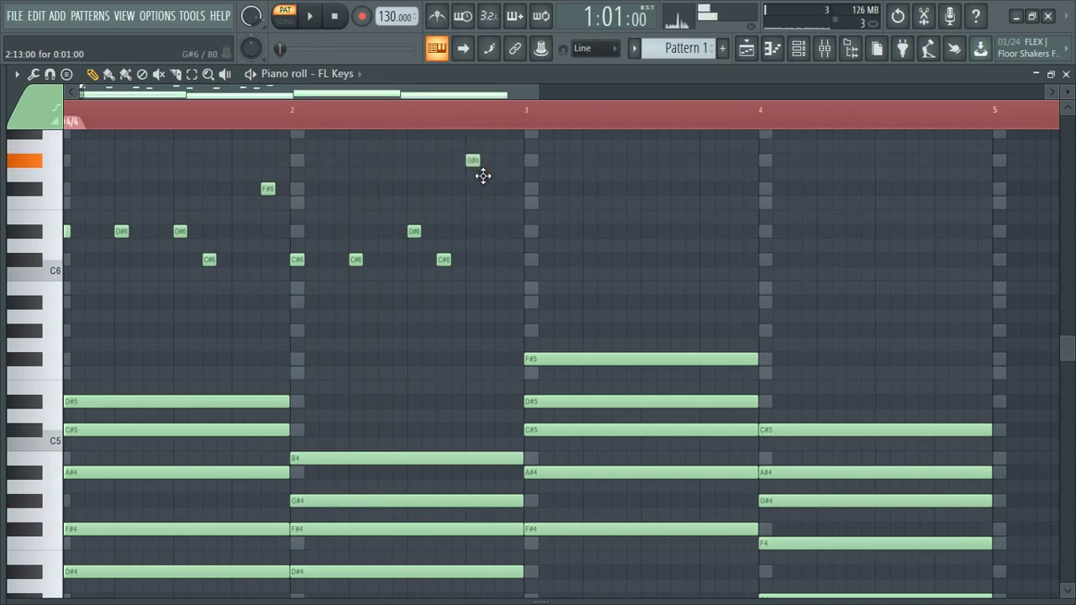
Step: Play the first two bars to check the melody against the chords underneath
key(space)
scroll(347, 224, down, 3)
scroll(346, 229, down, 2)
scroll(334, 246, down, 3)
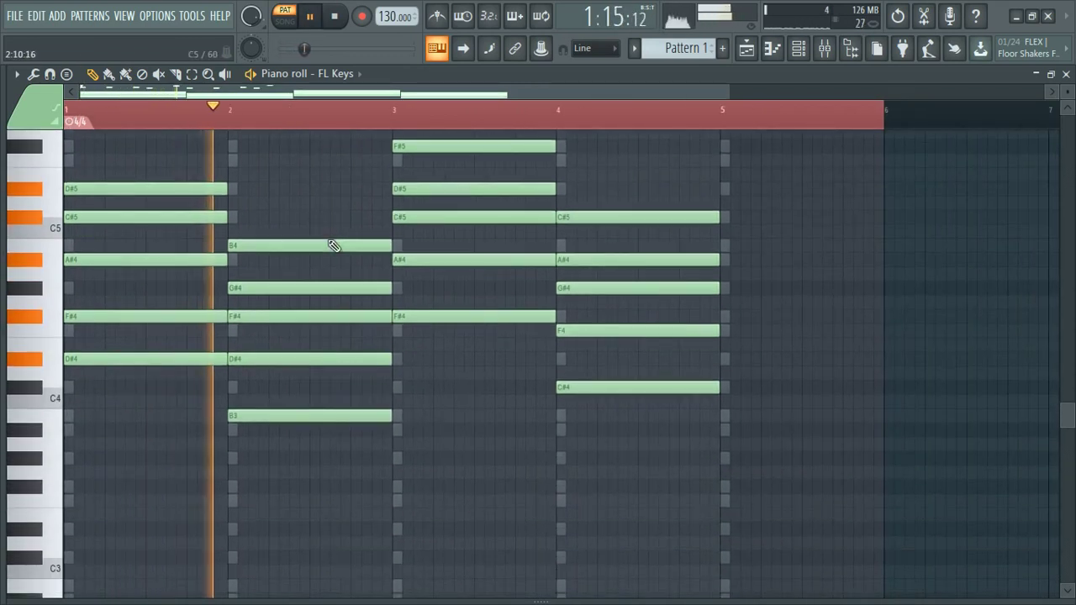
scroll(334, 249, up, 6)
key(space)
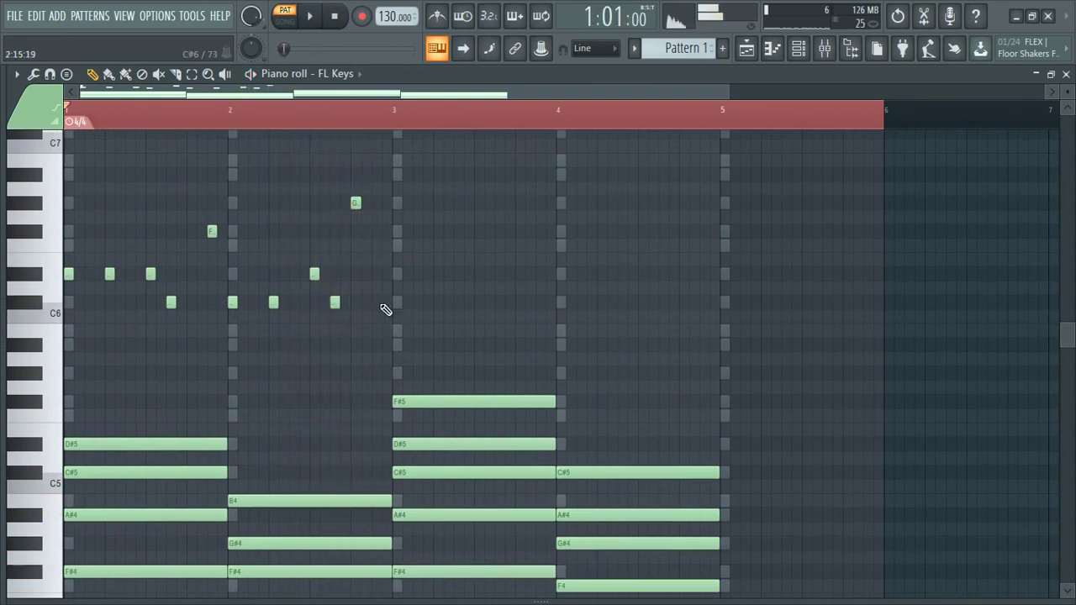
Step: Move the G#6 melody note in bar 2 to step 15 and play the melody back
scroll(357, 269, up, 2)
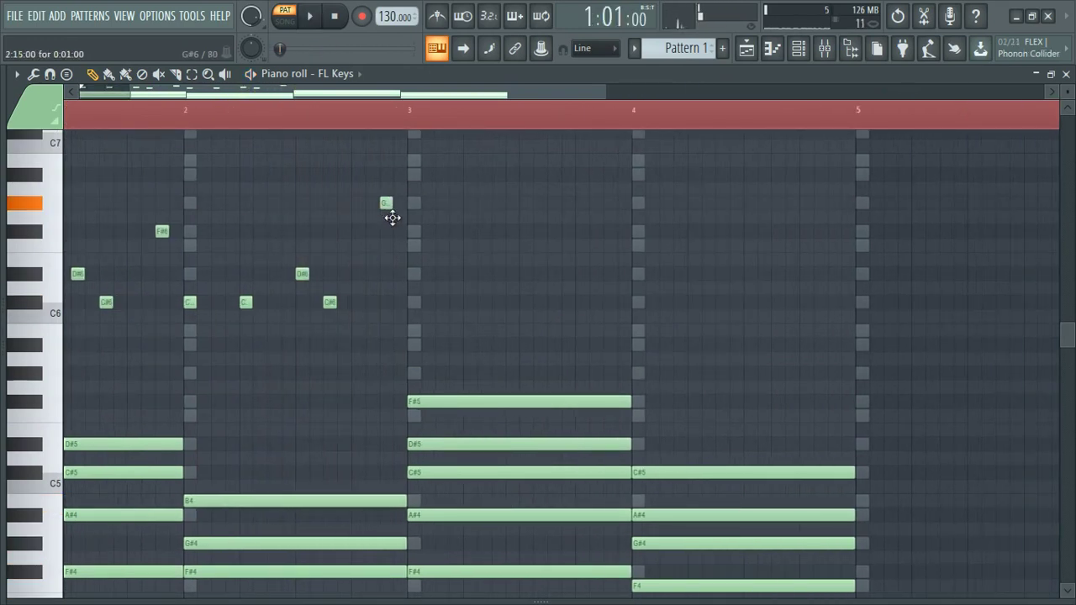
key(space)
scroll(507, 286, down, 3)
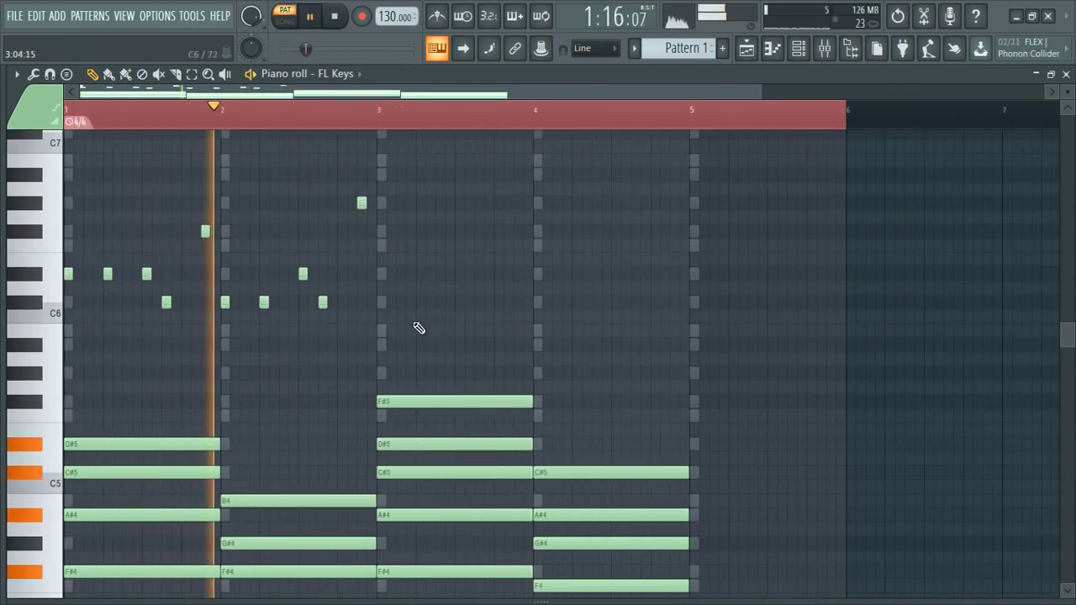
key(space)
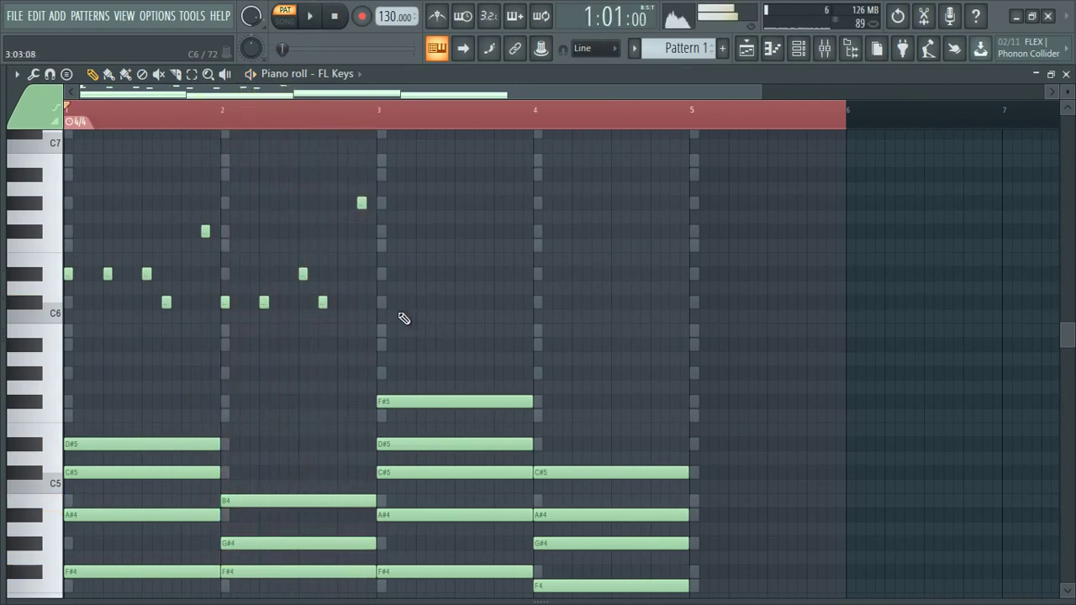
Step: Add one-step F#6 notes at steps 1, 5, 9 and 15 of bar 3 and F6 at step 11, and play them
scroll(387, 337, up, 3)
click(388, 334)
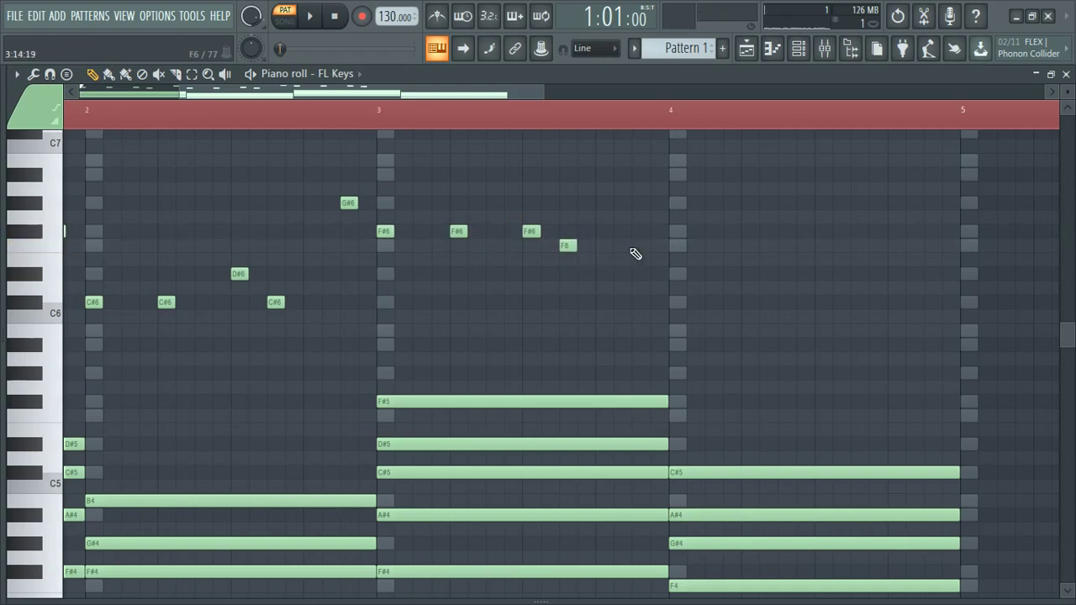
key(space)
scroll(646, 246, down, 3)
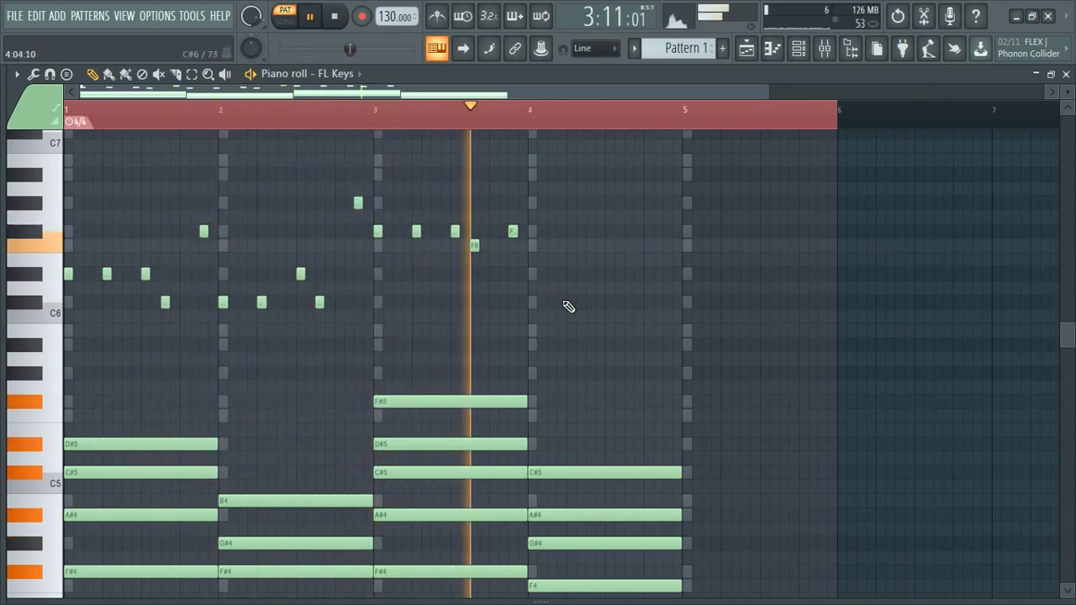
key(space)
Step: Add one-step F6 melody notes at steps 1, 5 and 9 of bar 4 and play the pattern
click(533, 275)
scroll(570, 290, up, 2)
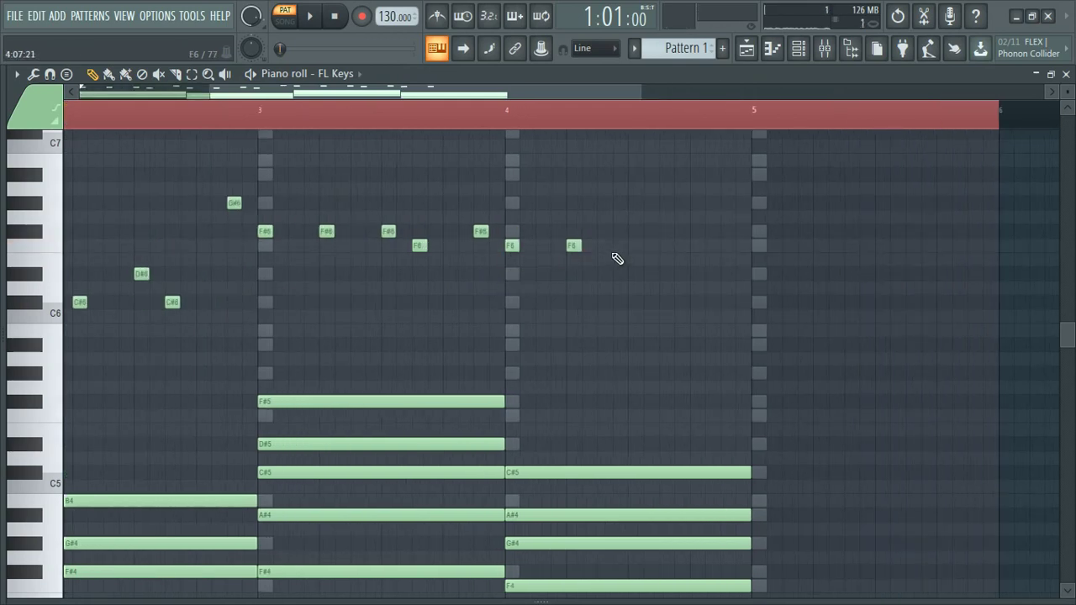
key(space)
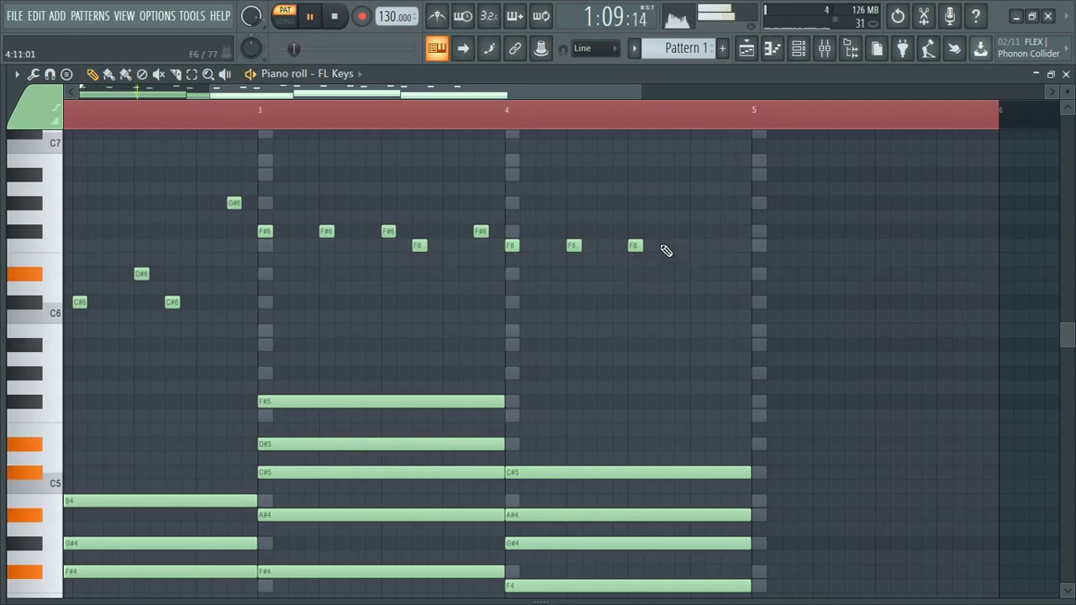
scroll(663, 243, down, 1)
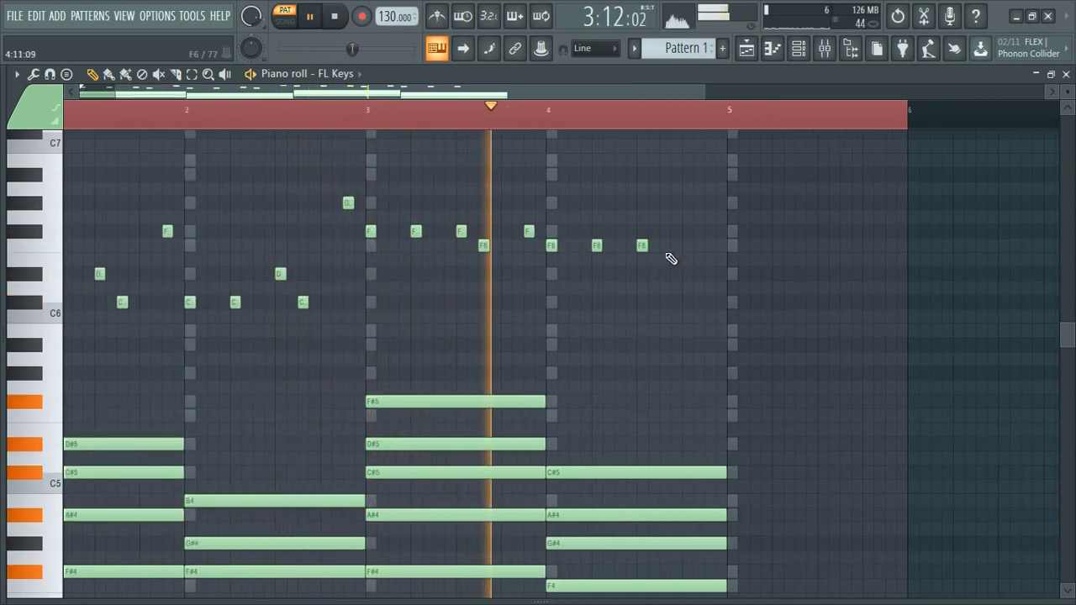
key(space)
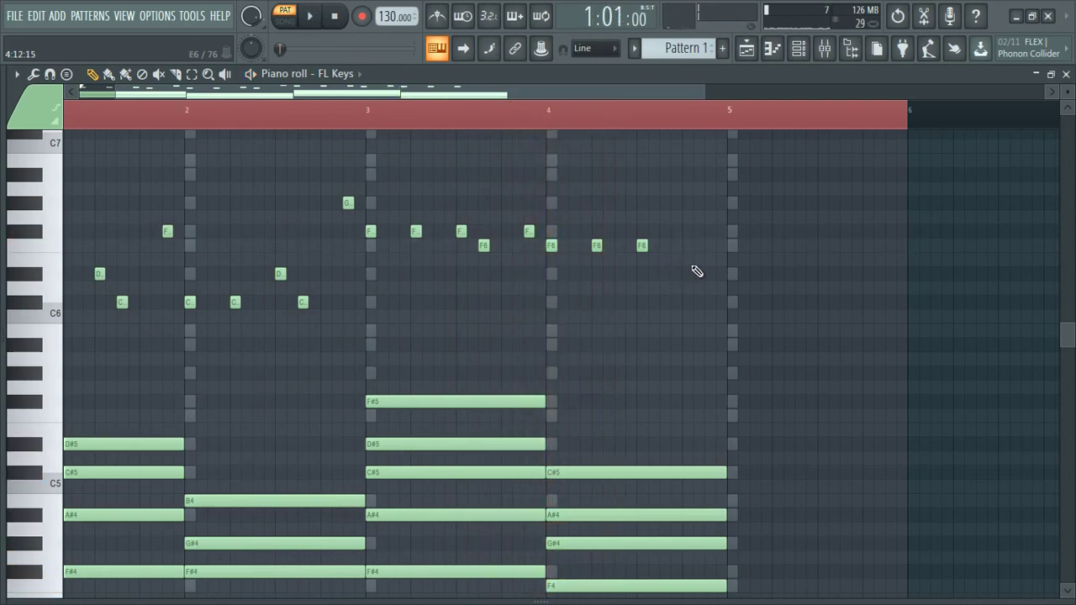
Step: Add F6 at step 11, F#6 at step 13 and F6 at step 15 of bar 4, and play from bar 4
scroll(718, 279, up, 1)
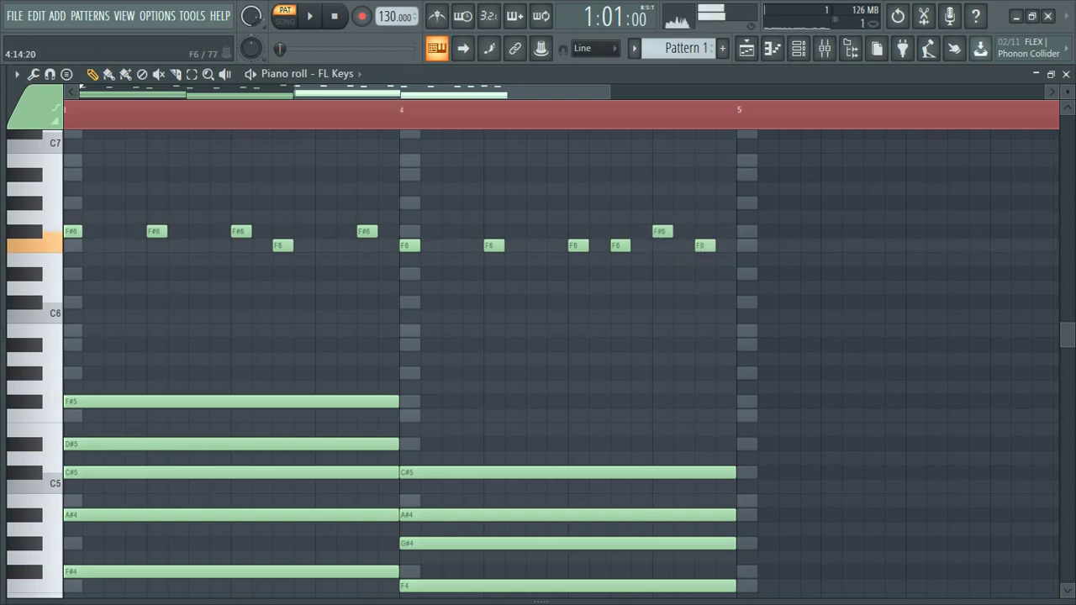
key(space)
scroll(446, 216, down, 3)
click(424, 125)
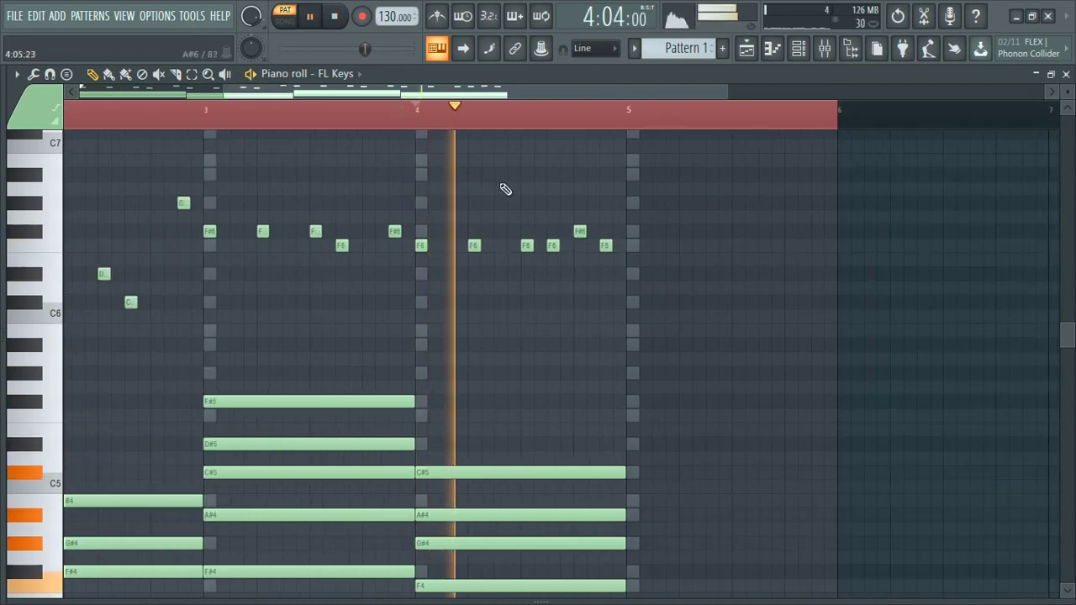
key(space)
Step: Try the step 11 melody note of bar 4 at G6 and G#6 while listening from bar 4
scroll(571, 261, up, 1)
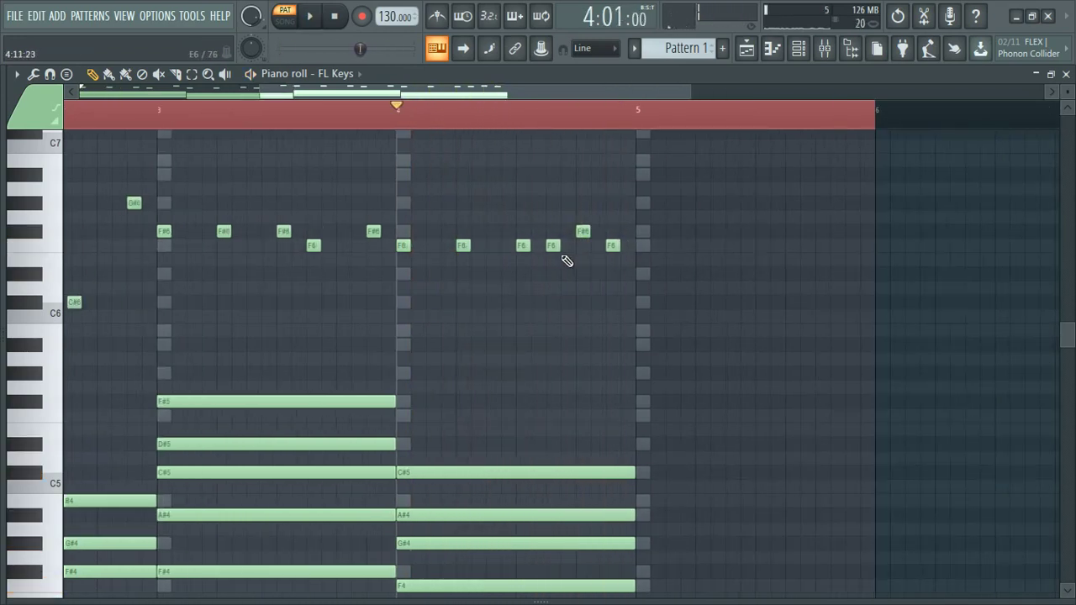
scroll(564, 260, up, 1)
drag(558, 231, 559, 217)
key(space)
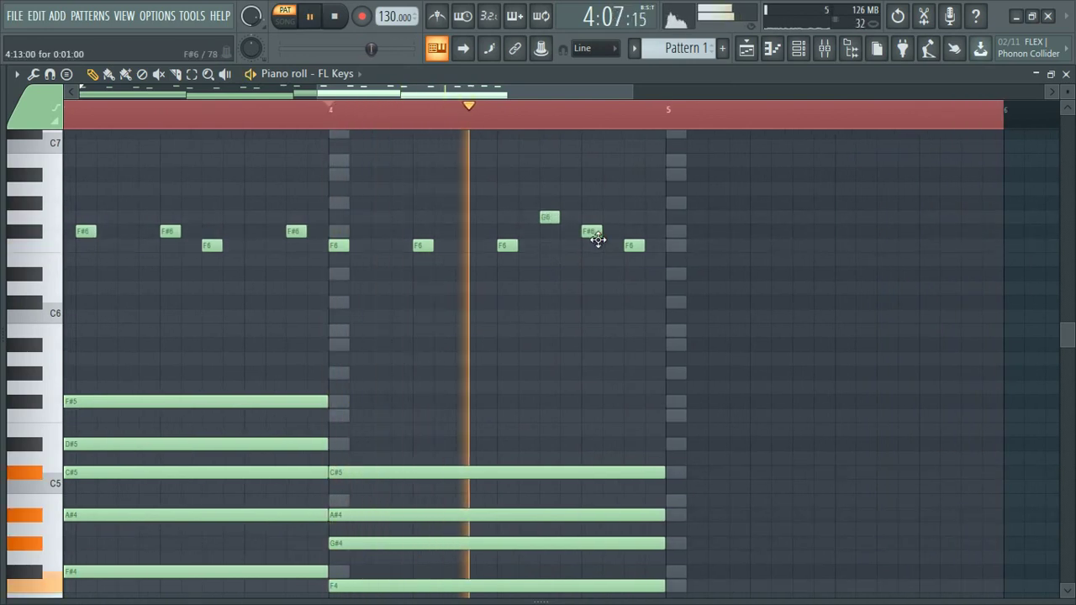
key(space)
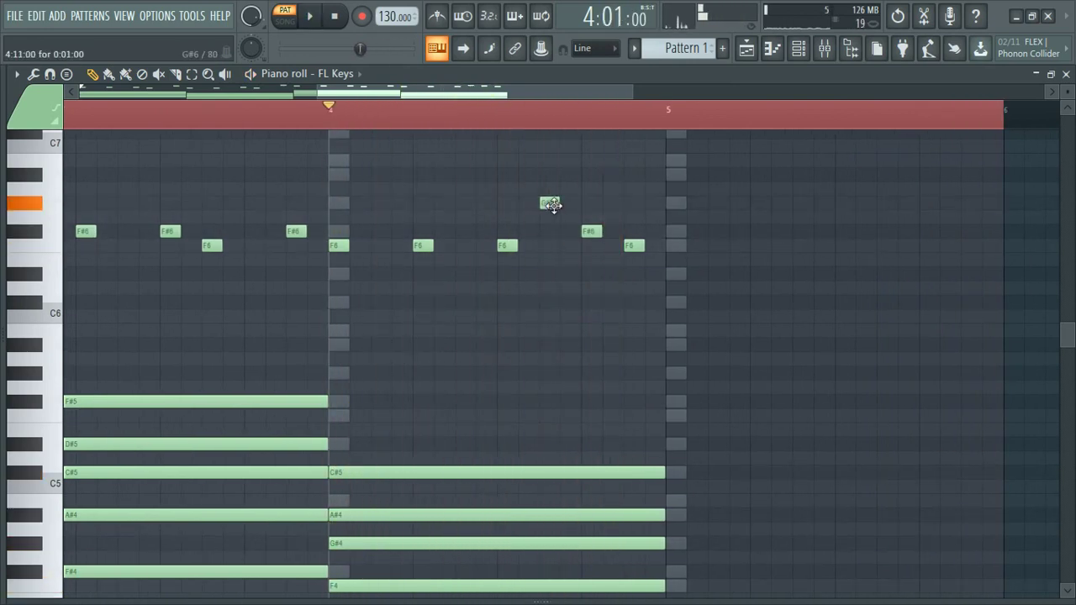
key(space)
Step: Rework the end of bar 4 to F#6 at step 11, F6 at step 13 and D#6 at step 15, and play it
drag(553, 206, 558, 238)
key(space)
right_click(594, 237)
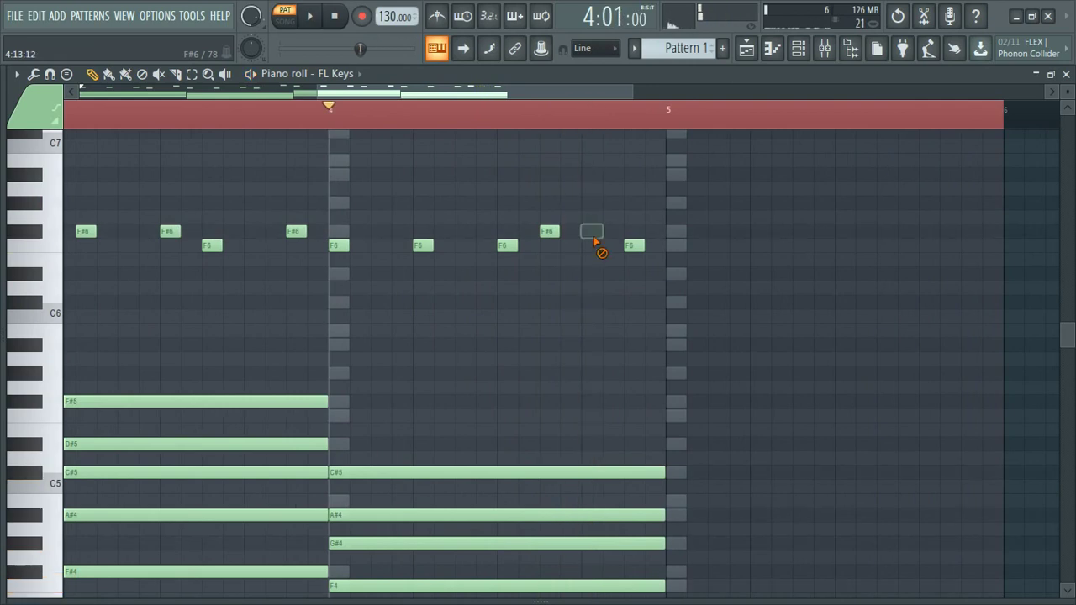
key(space)
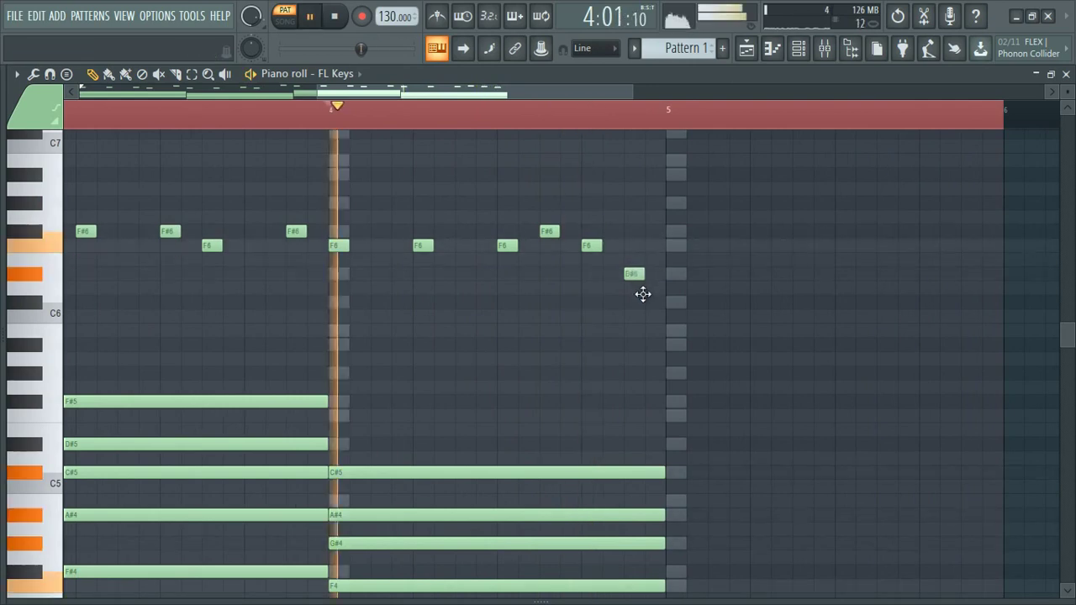
scroll(643, 293, down, 2)
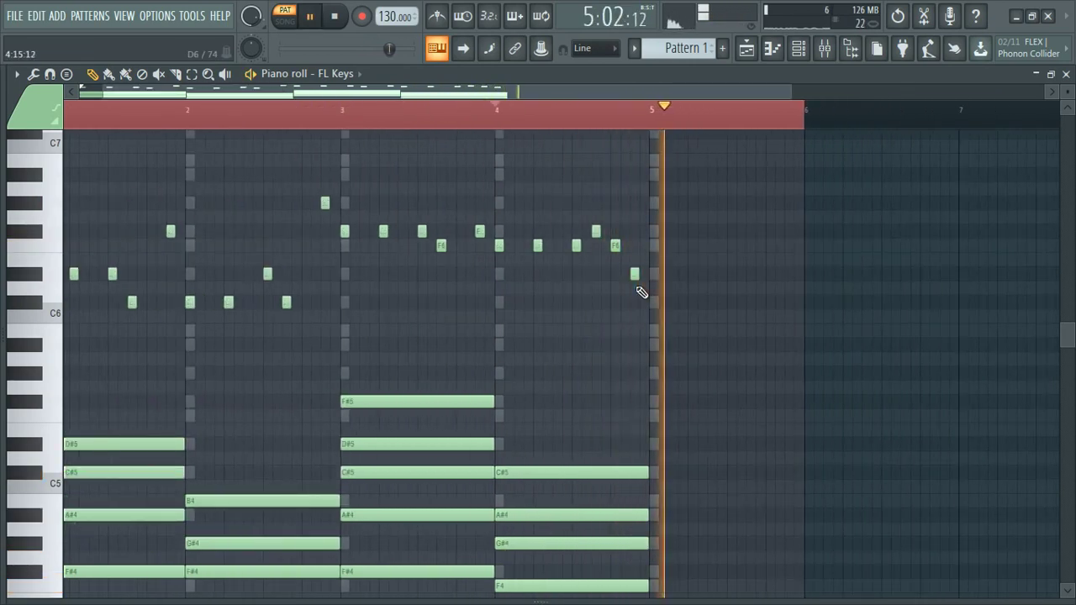
key(space)
Step: Return the playback position to the start of bar 1 and play the melody with the chords
key(space)
drag(408, 90, 274, 115)
key(space)
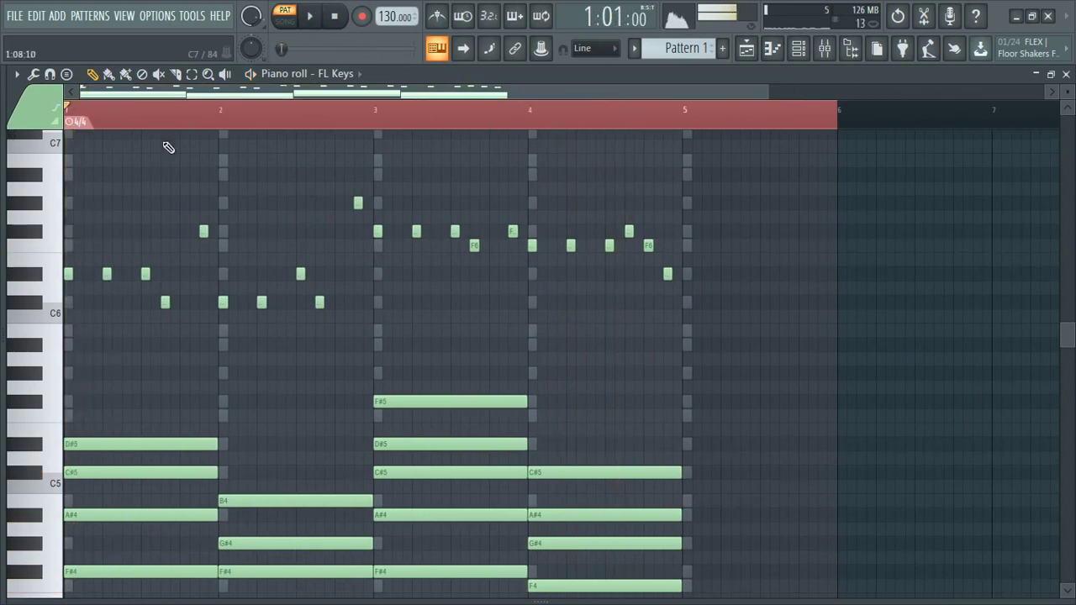
key(space)
Step: Route the FL Keys channel to mixer insert 1
click(825, 47)
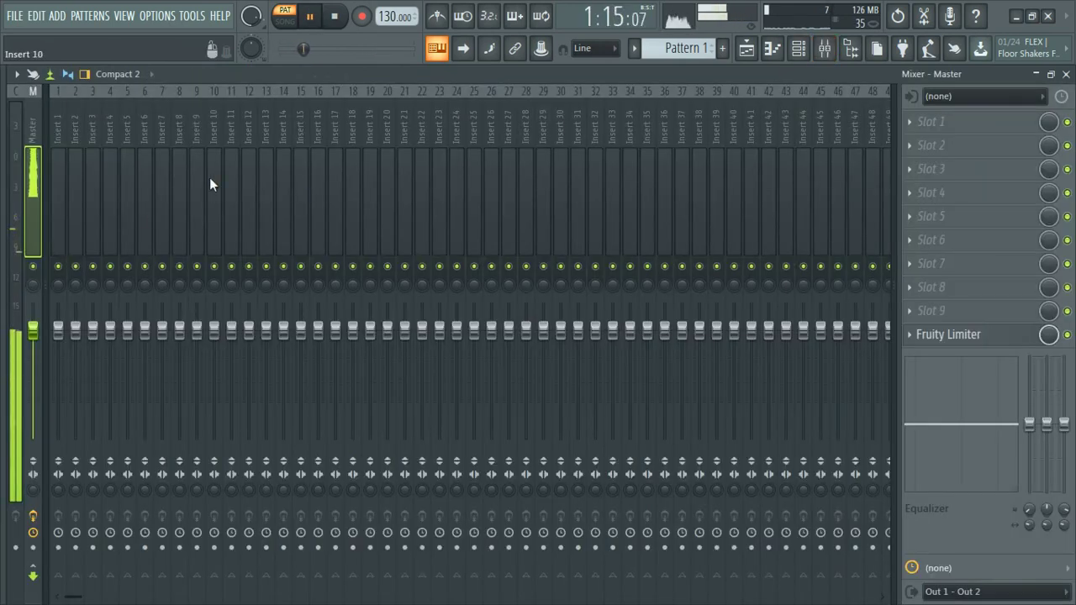
click(797, 55)
key(space)
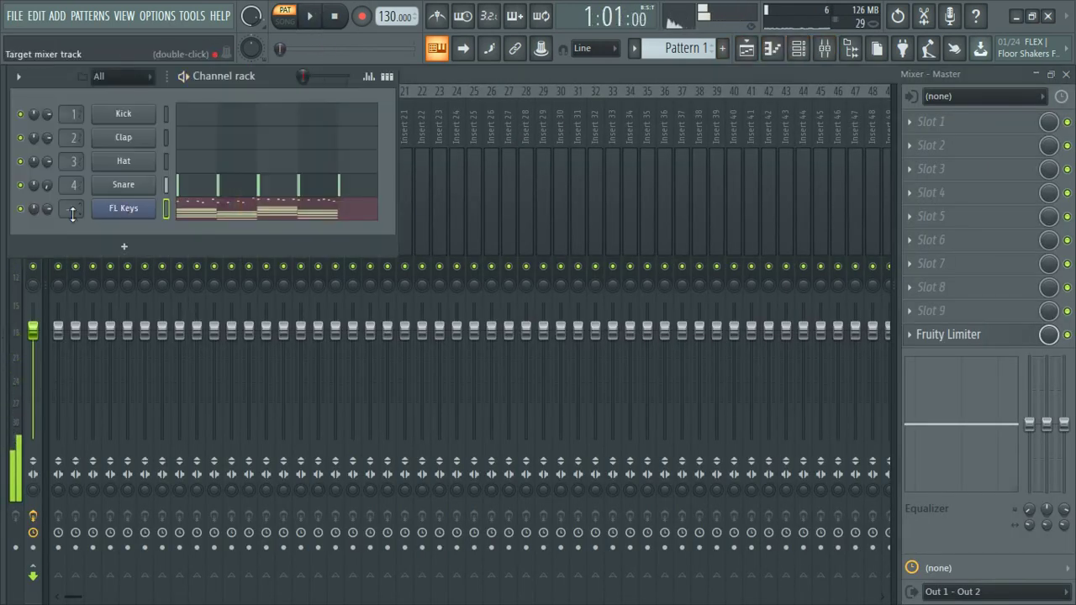
scroll(72, 215, up, 1)
key(space)
key(space)
click(799, 50)
Step: Load Dimension Expander on mixer insert 1, listen to its effect and move it to effect slot 3
click(910, 123)
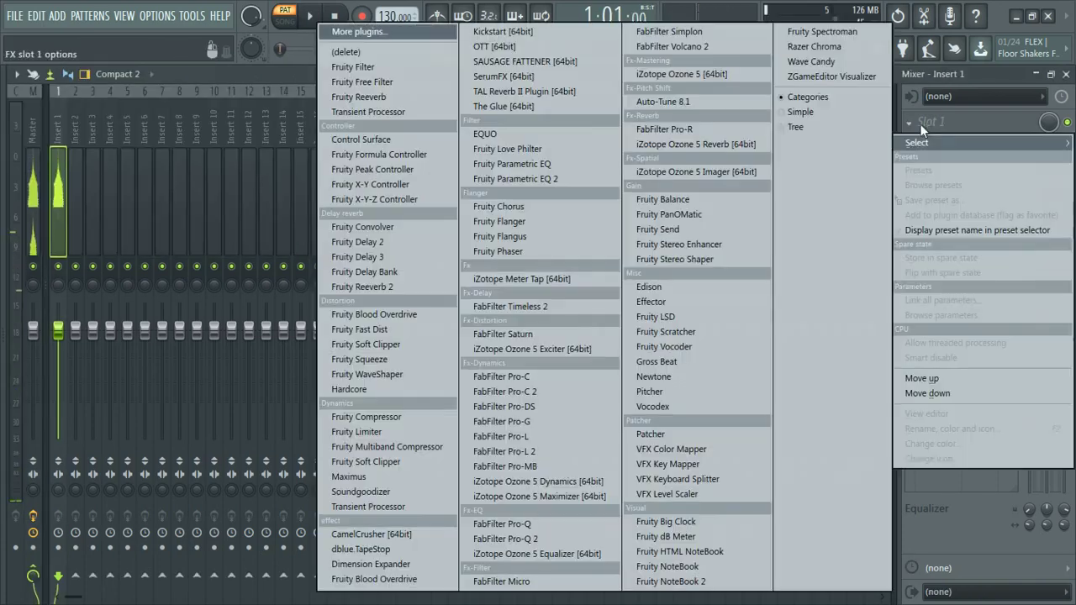
click(395, 564)
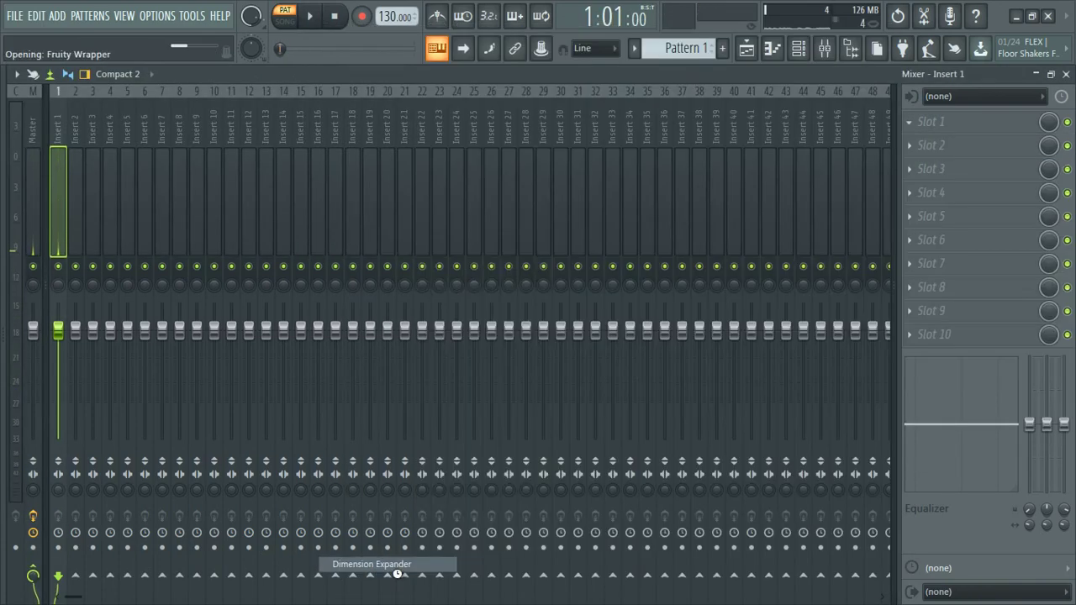
key(space)
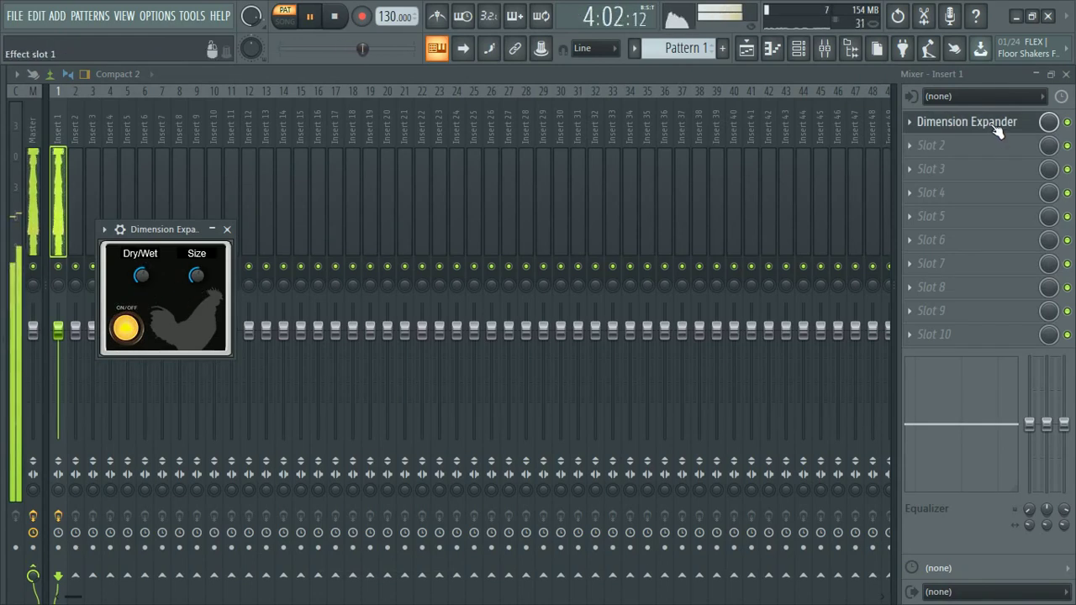
click(238, 239)
key(space)
drag(975, 126, 972, 177)
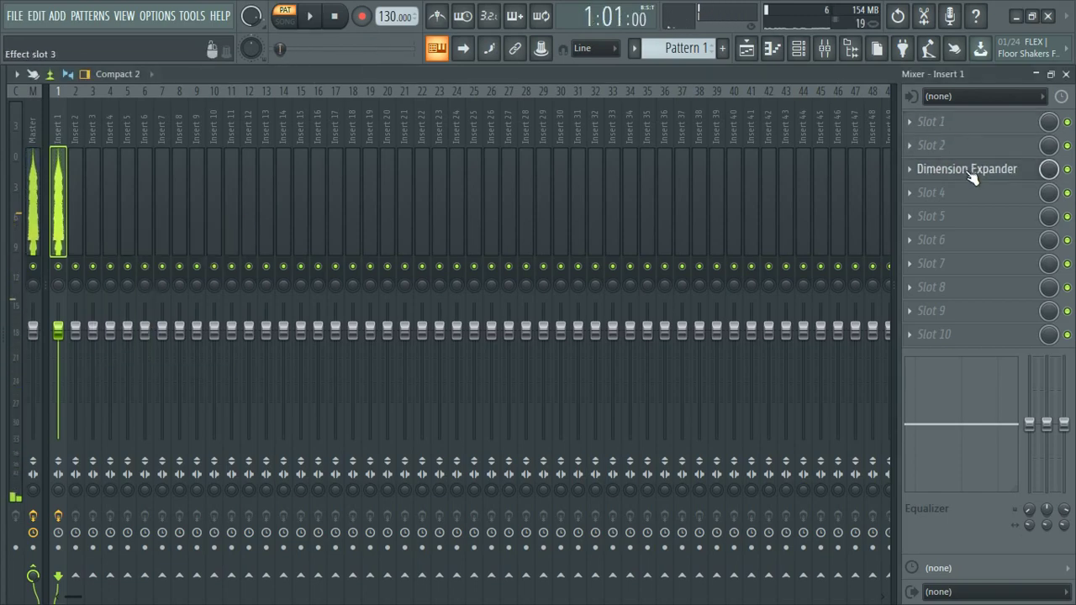
Step: Load Fruity Reeverb 2 in slot 1 of insert 1 and adjust its high damping and room size during playback
click(916, 126)
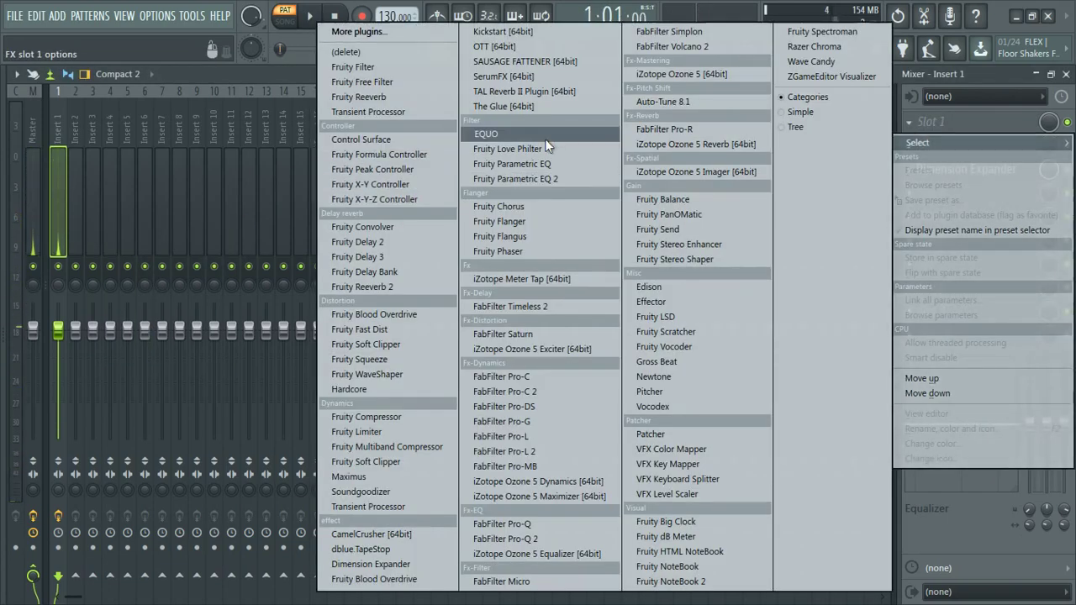
click(363, 287)
key(space)
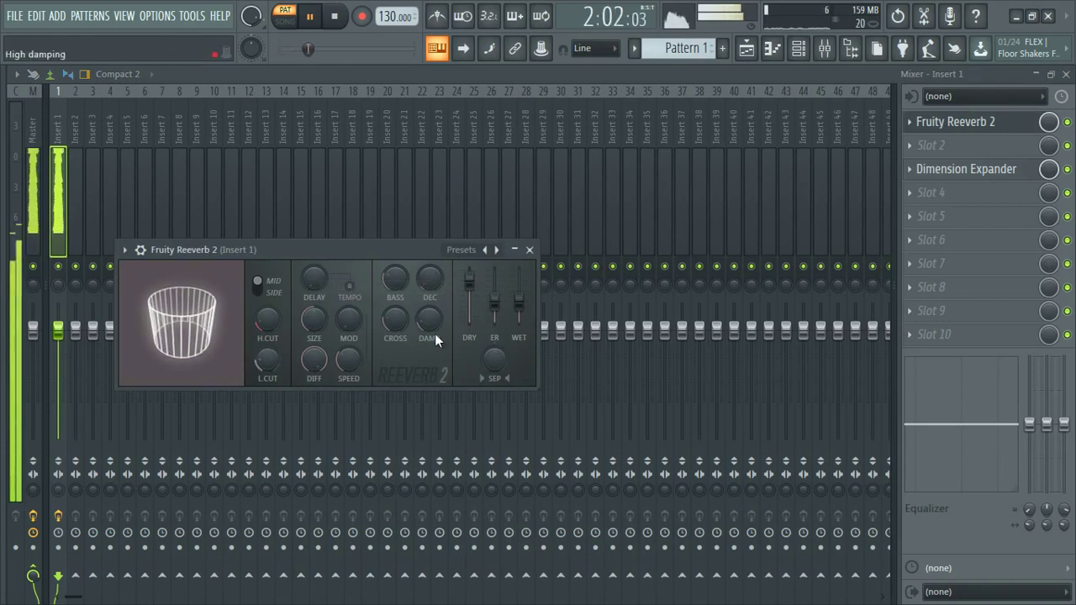
drag(435, 334, 434, 305)
mouse_move(320, 325)
mouse_down()
mouse_move(319, 308)
mouse_move(319, 324)
mouse_up()
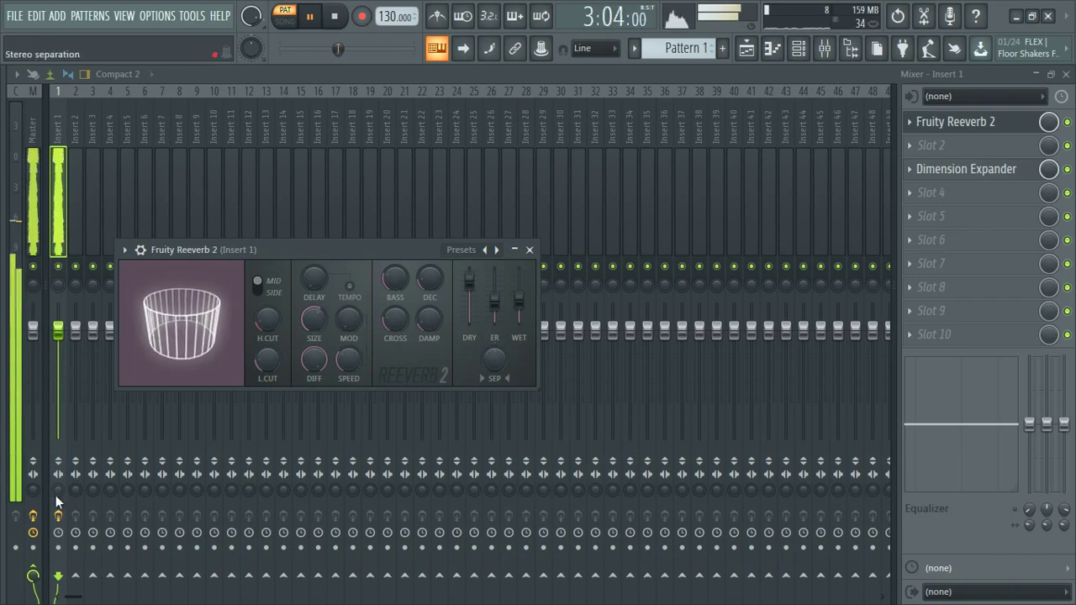
Step: Adjust the stereo separation of mixer insert 1 while listening to the pattern
drag(57, 493, 57, 478)
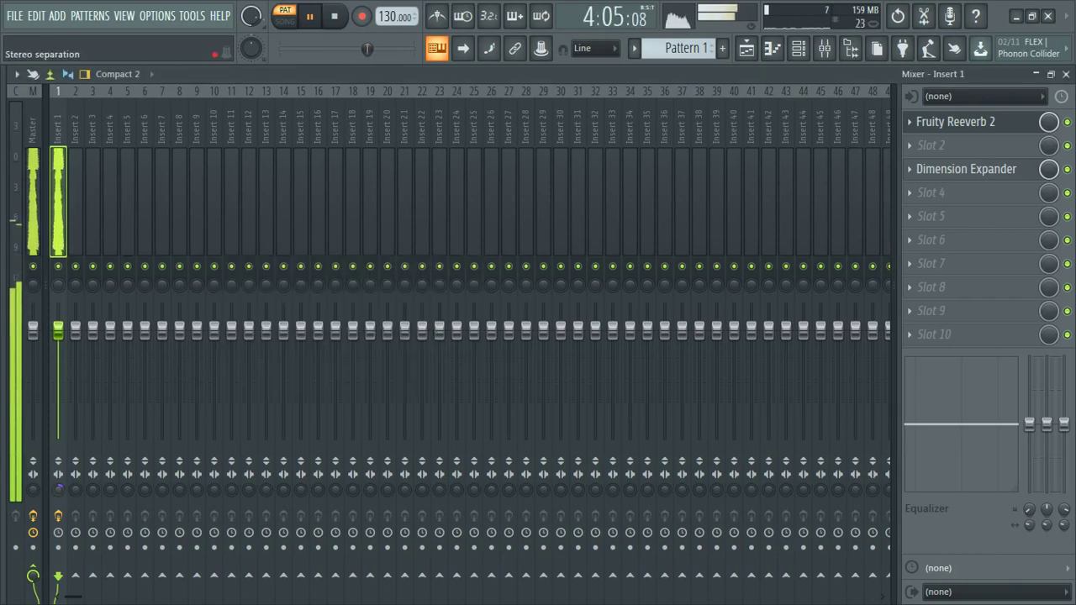
click(760, 56)
key(space)
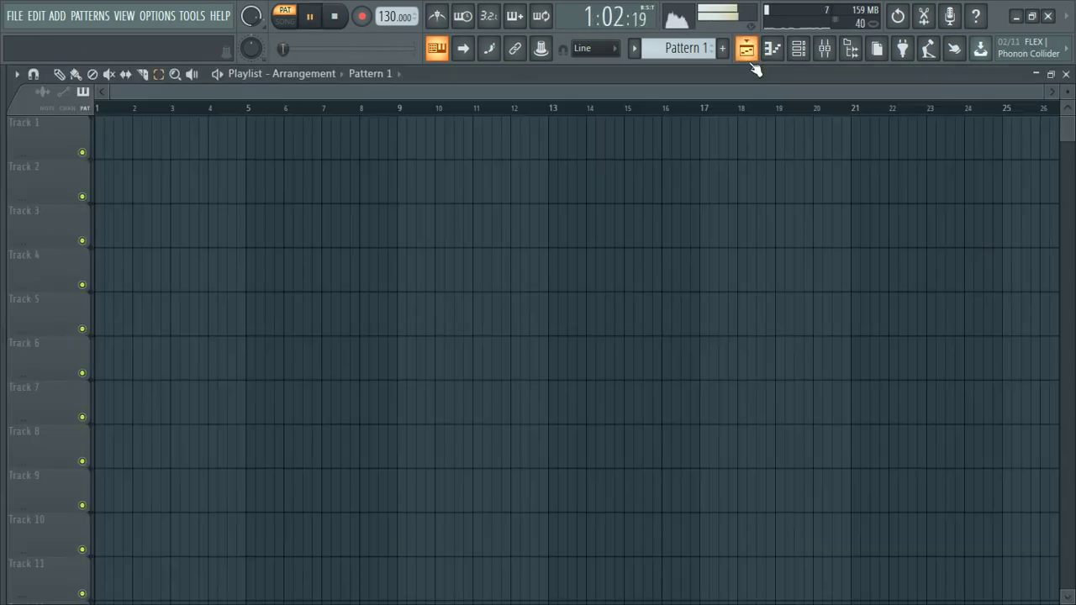
Step: Open the FL Keys piano roll and add a one-step C#4 at step 9 of bar 1 beneath the chord
click(797, 52)
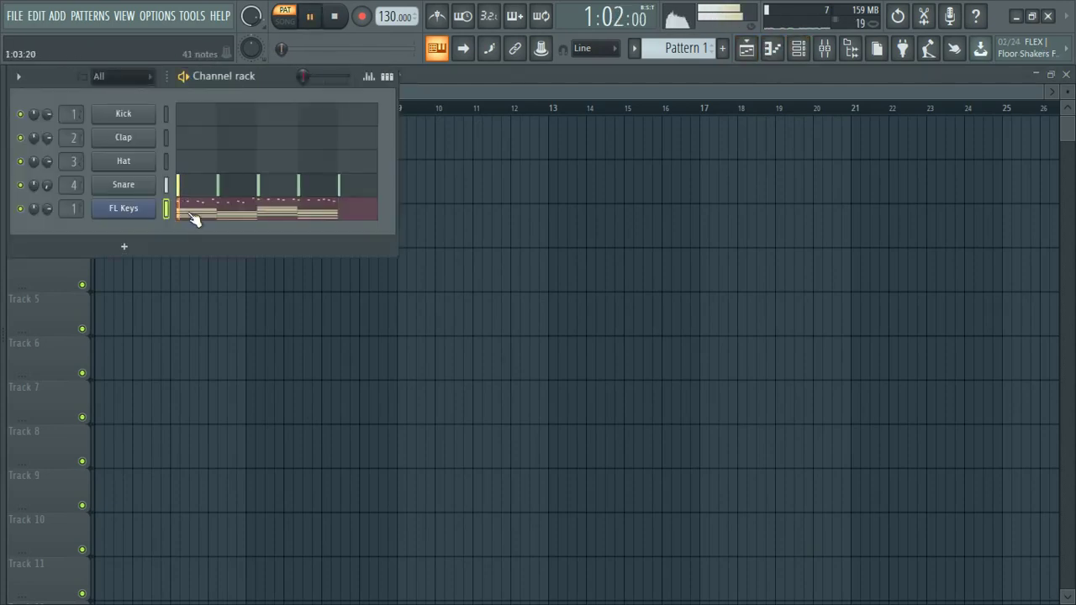
click(193, 218)
scroll(169, 354, down, 5)
key(space)
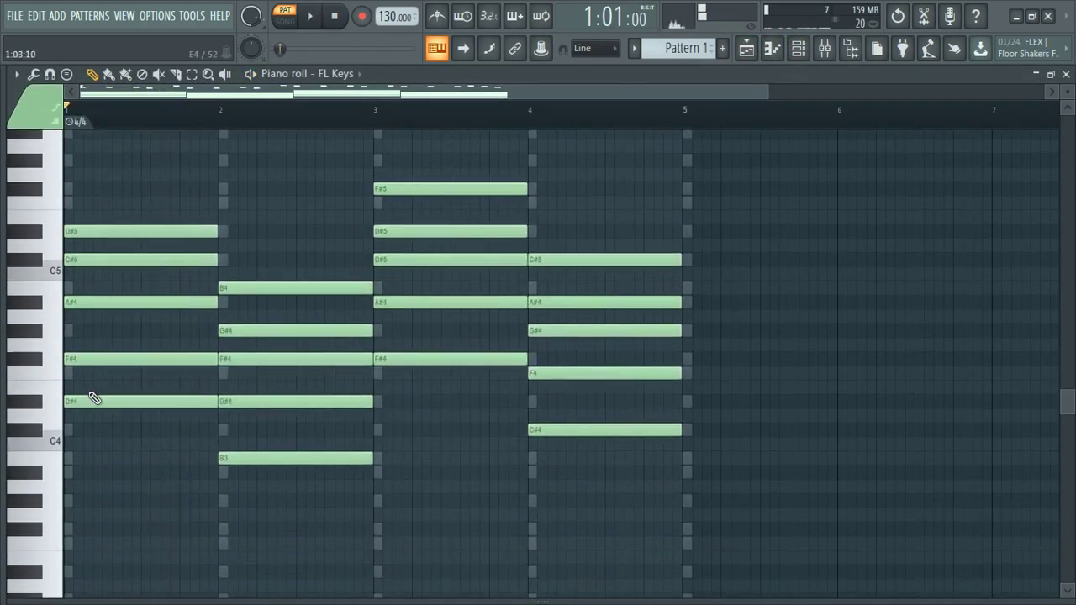
scroll(159, 436, up, 3)
scroll(275, 434, down, 2)
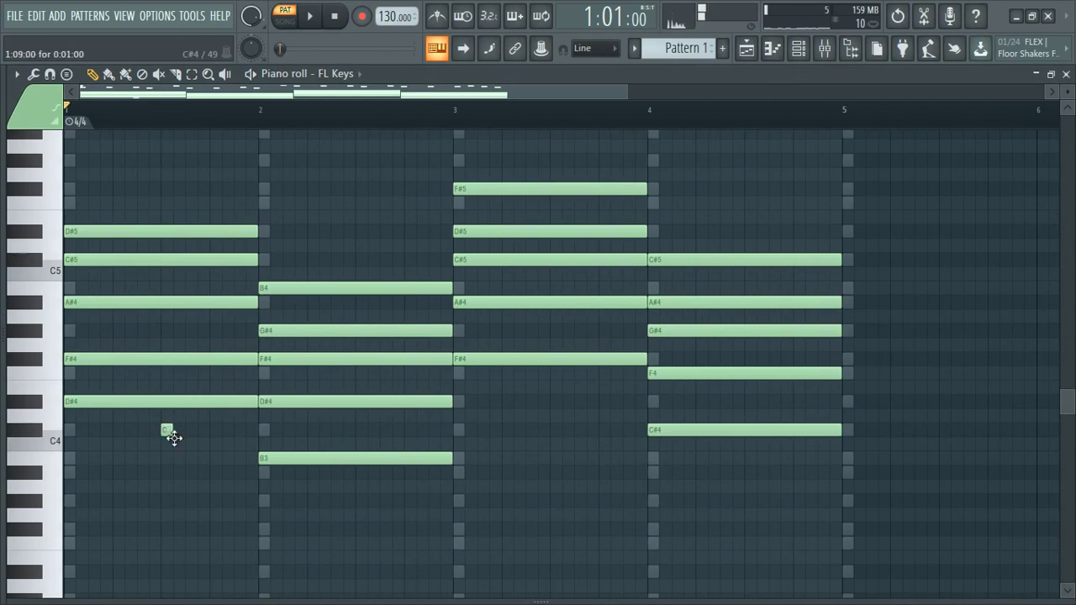
key(space)
key(space)
Step: Lengthen the new C#4 to the end of bar 1 and play the result
drag(173, 432, 259, 452)
key(space)
key(space)
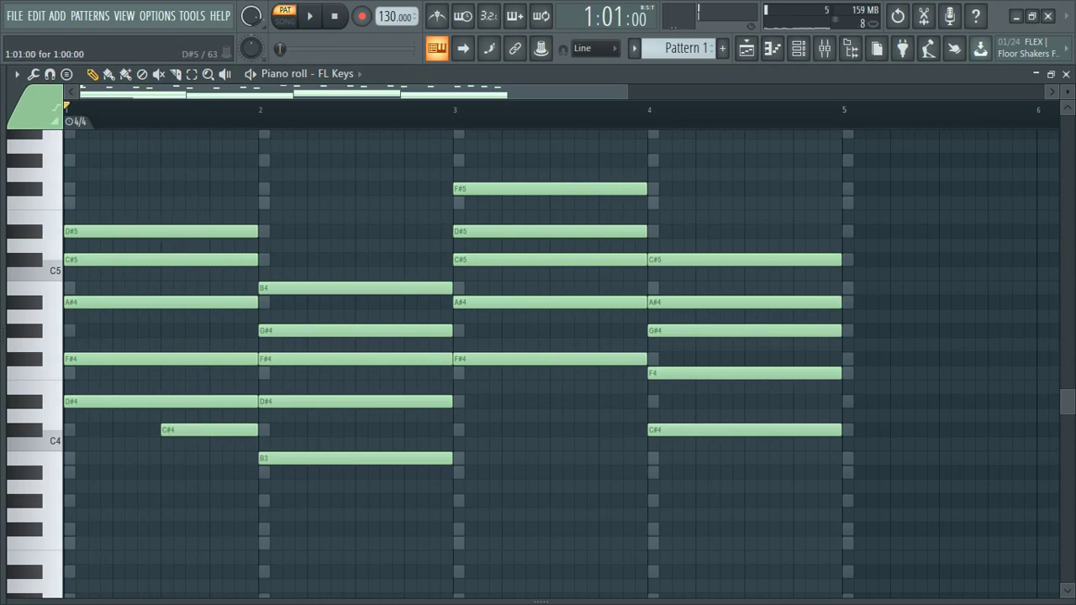
Step: Shorten the D#5 in bar 1 to half a bar and play the result several times
drag(261, 235, 160, 239)
key(space)
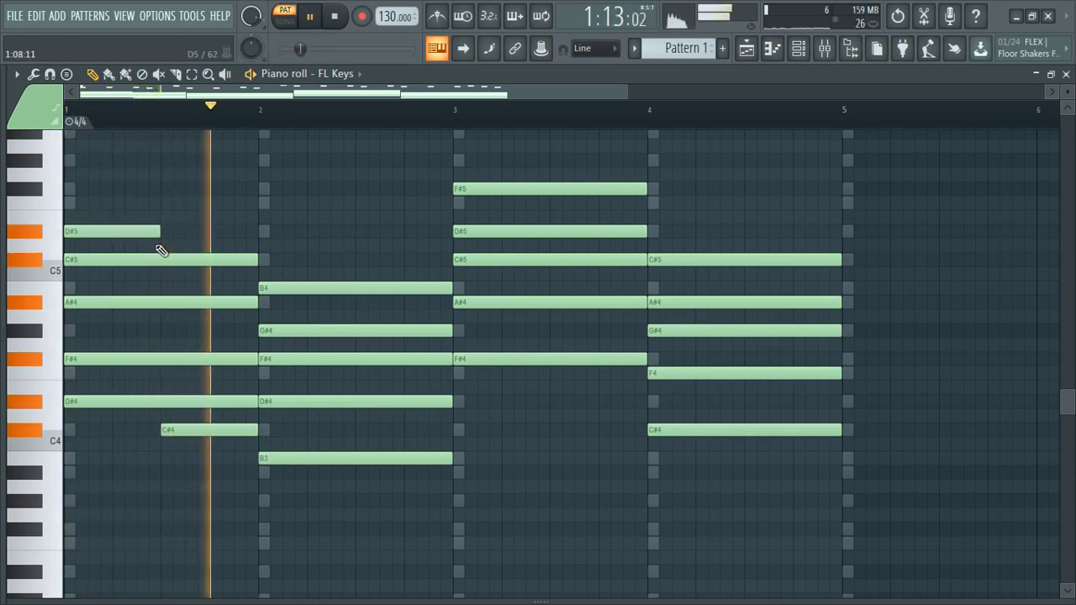
key(space)
key(space)
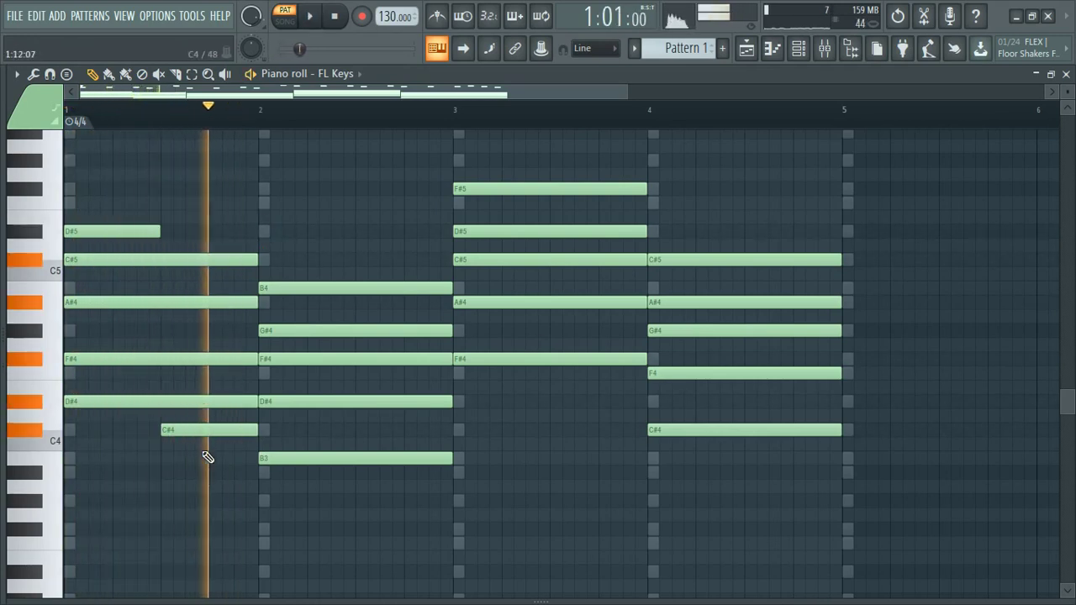
key(space)
key(space)
key(space)
key(space)
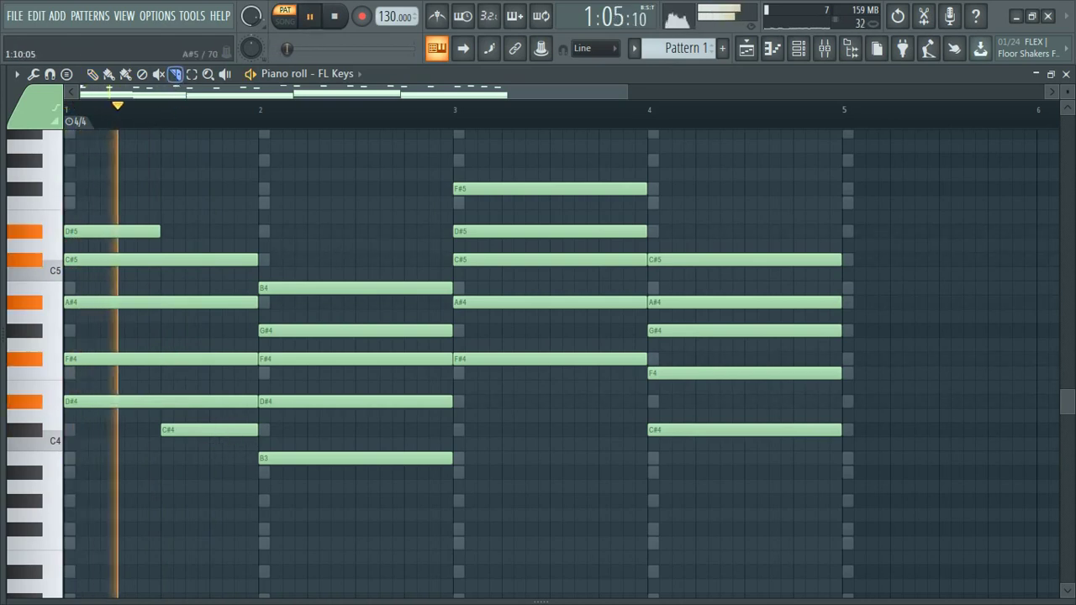
Step: Slice the D#4, F#4, A#4 and C#5 chord notes of bar 1 at the half-bar point and play the pattern
drag(167, 262, 164, 423)
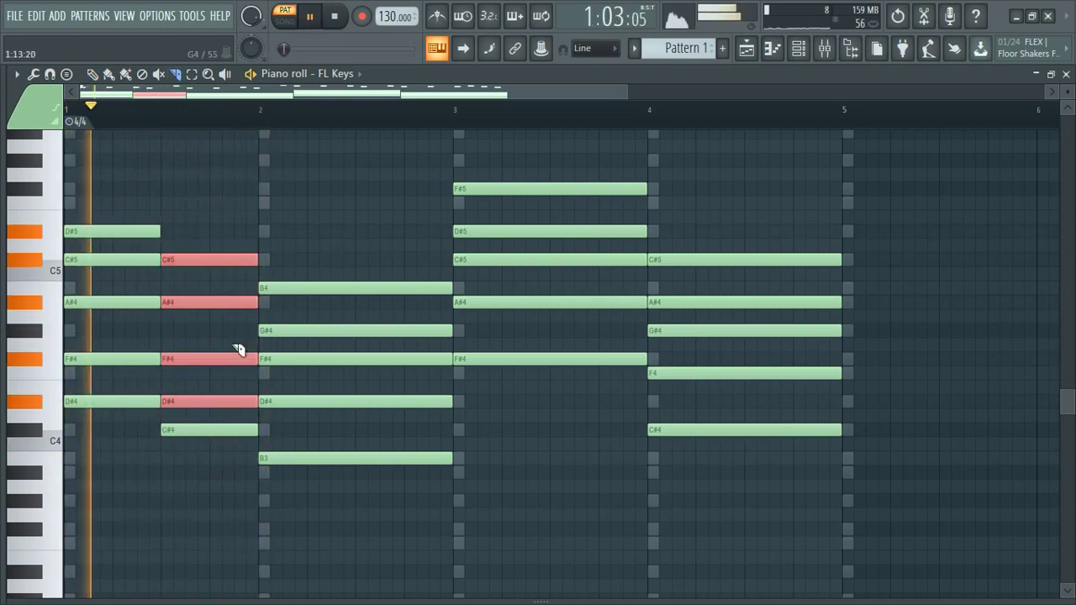
click(93, 75)
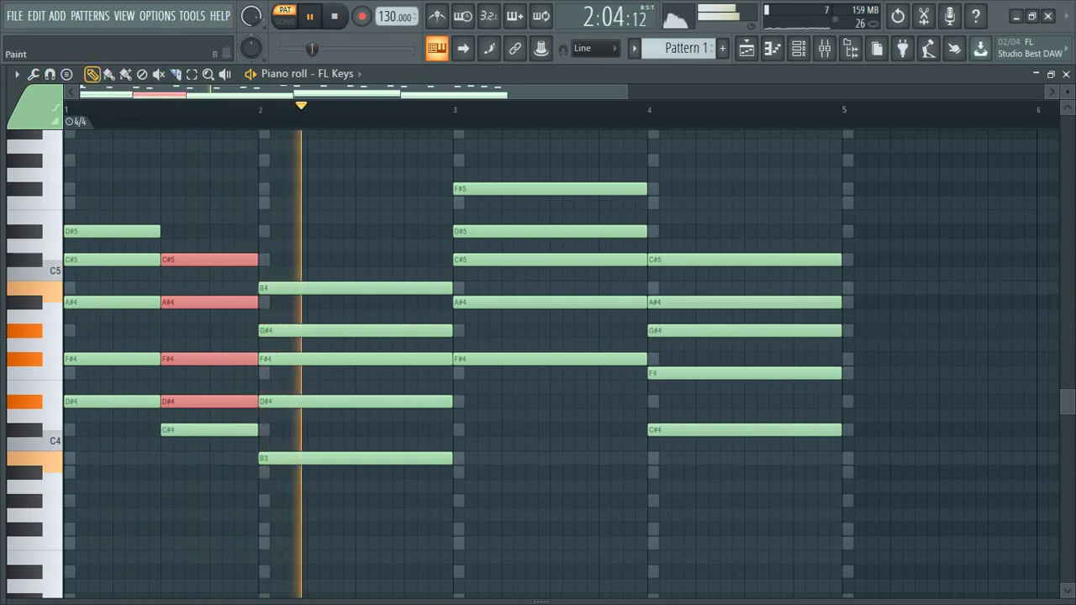
key(space)
key(space)
key(space)
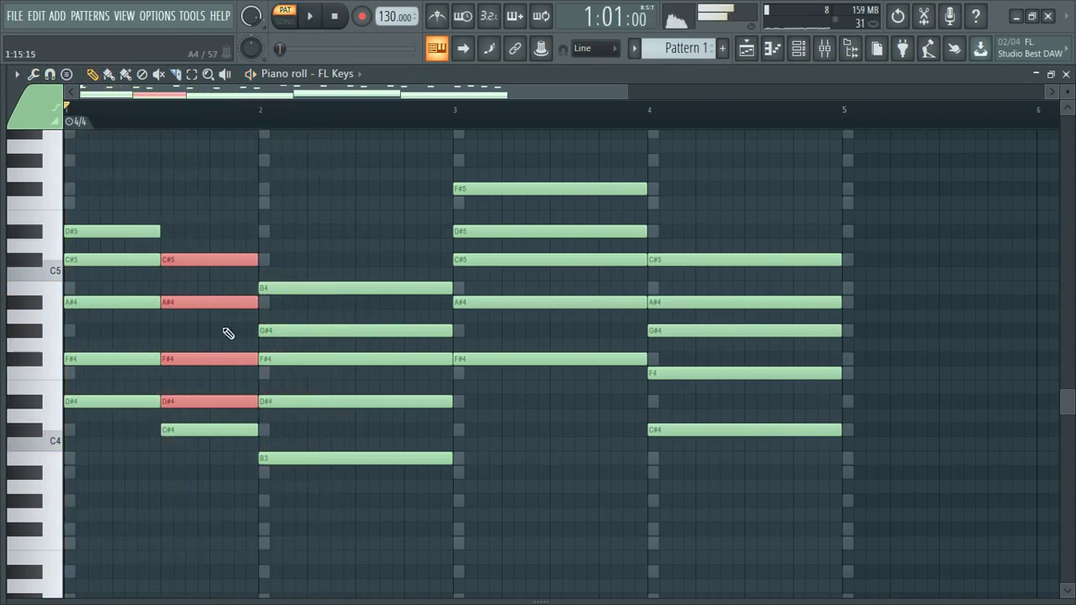
Step: Shift the second half-bar chord of bar 1, including the C#4, one beat right to start at step 13
drag(190, 462, 217, 273)
key(space)
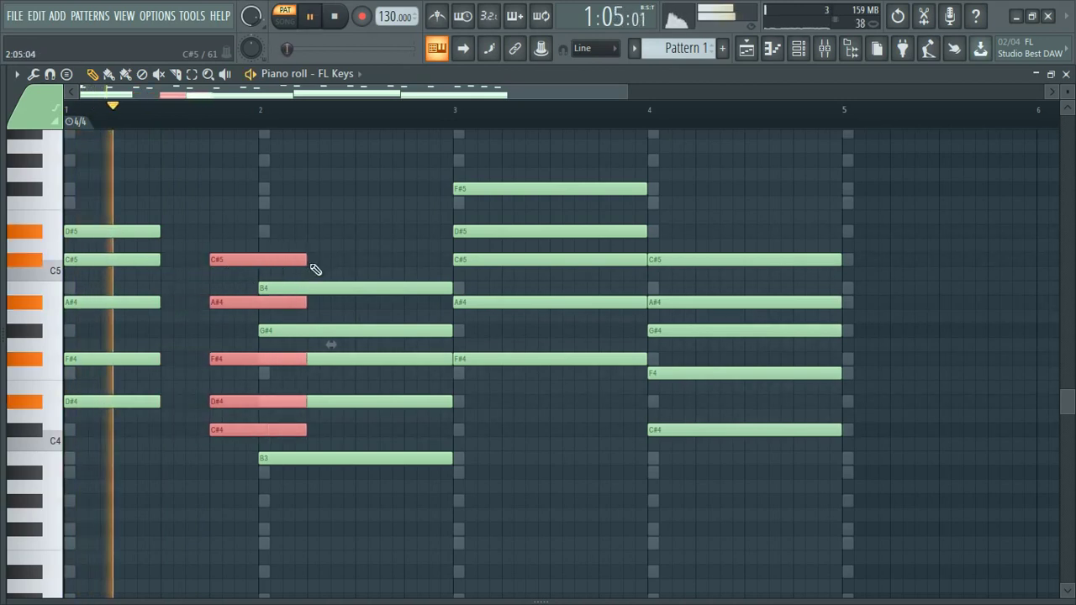
click(319, 269)
key(space)
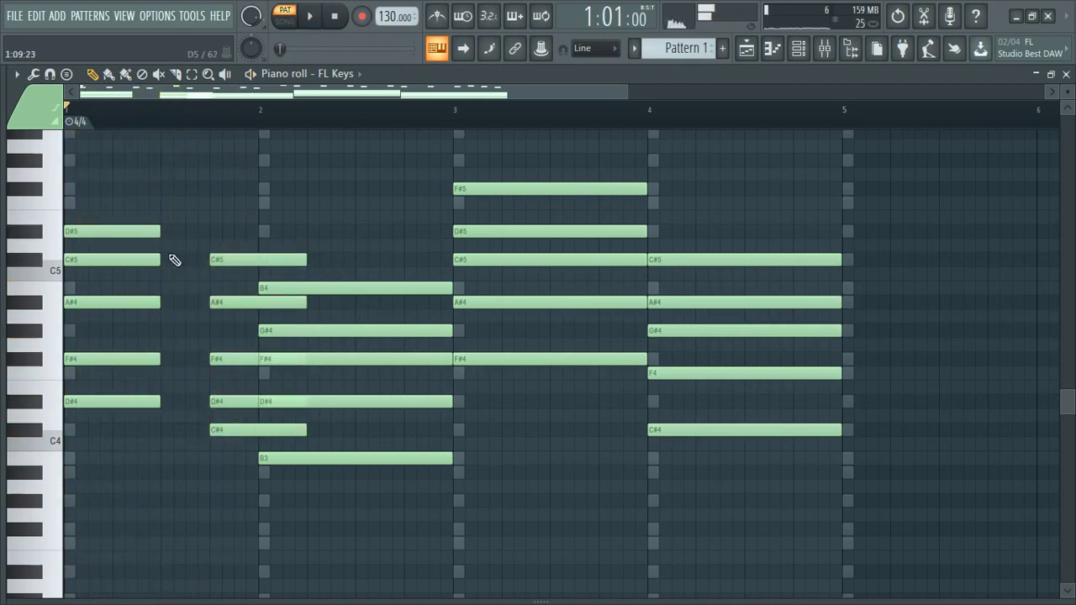
Step: Extend the first chord of bar 1 to three beats and trim the following chord to end at bar 2
drag(152, 421, 216, 249)
key(space)
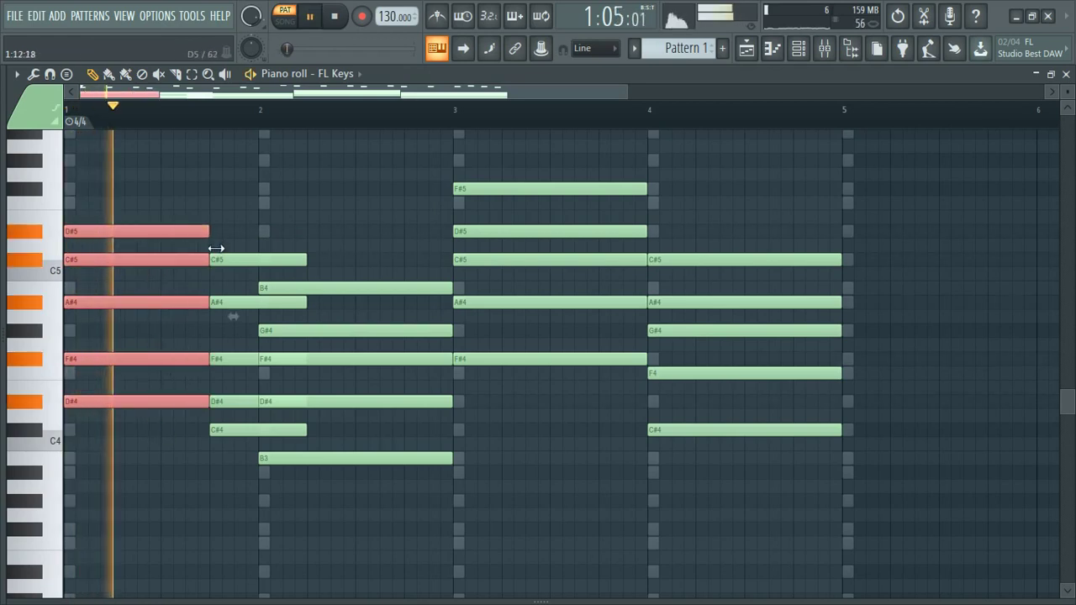
drag(274, 231, 243, 348)
drag(227, 217, 245, 460)
drag(310, 435, 258, 443)
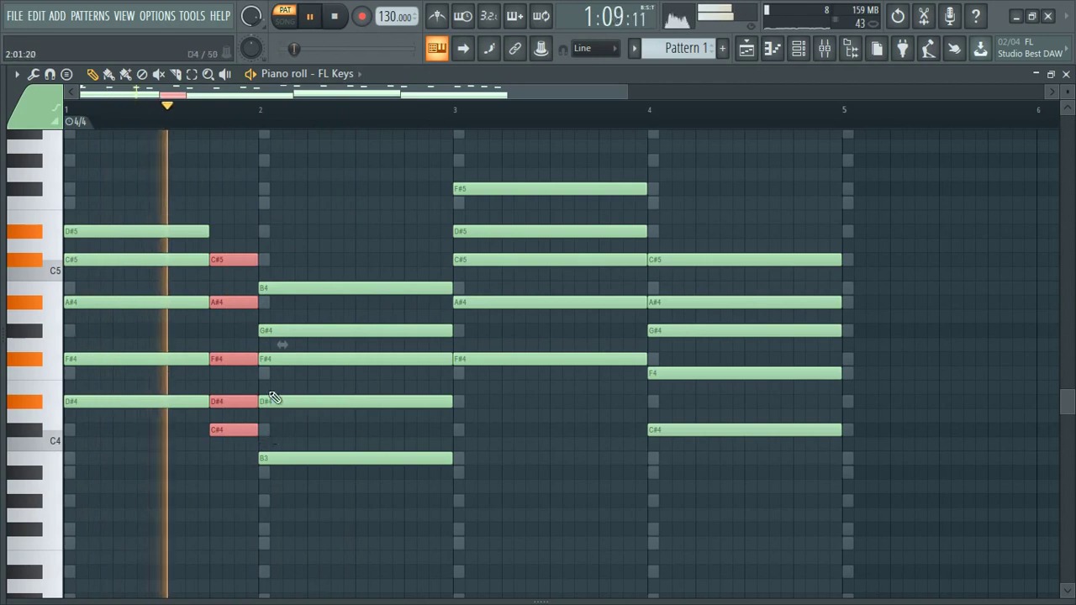
Step: Shorten all notes of the bar 3 chord to three beats and play the pattern
scroll(248, 337, down, 4)
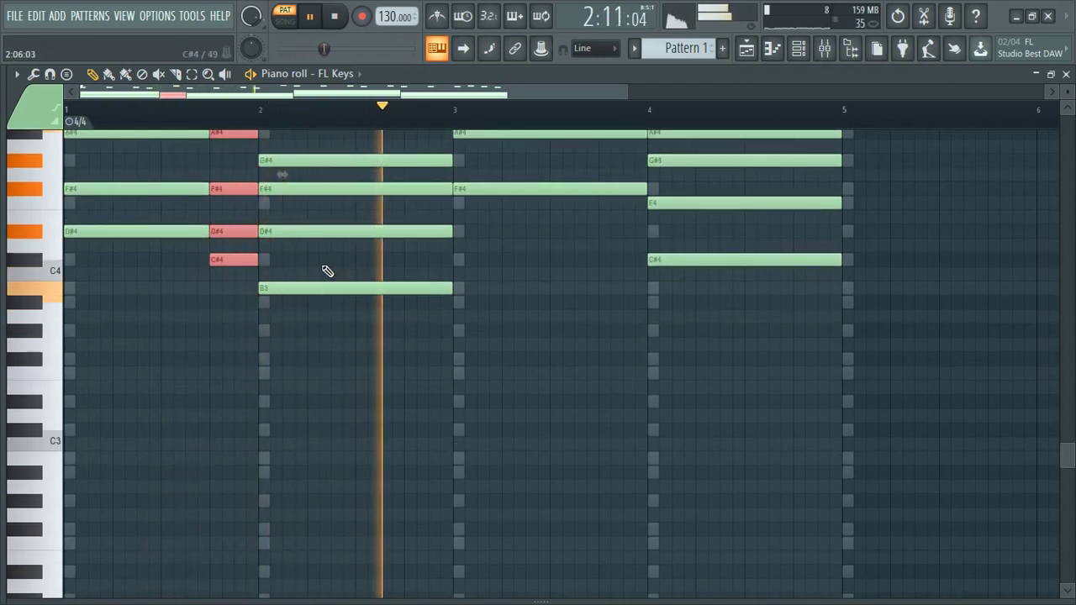
scroll(468, 267, up, 2)
scroll(468, 268, up, 2)
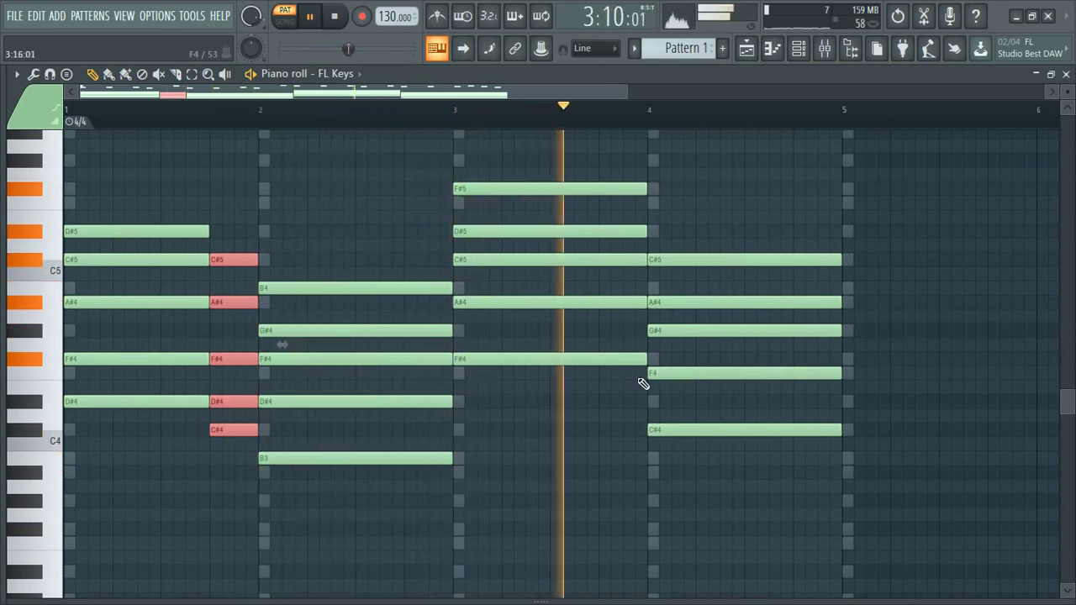
key(space)
drag(636, 375, 602, 199)
key(space)
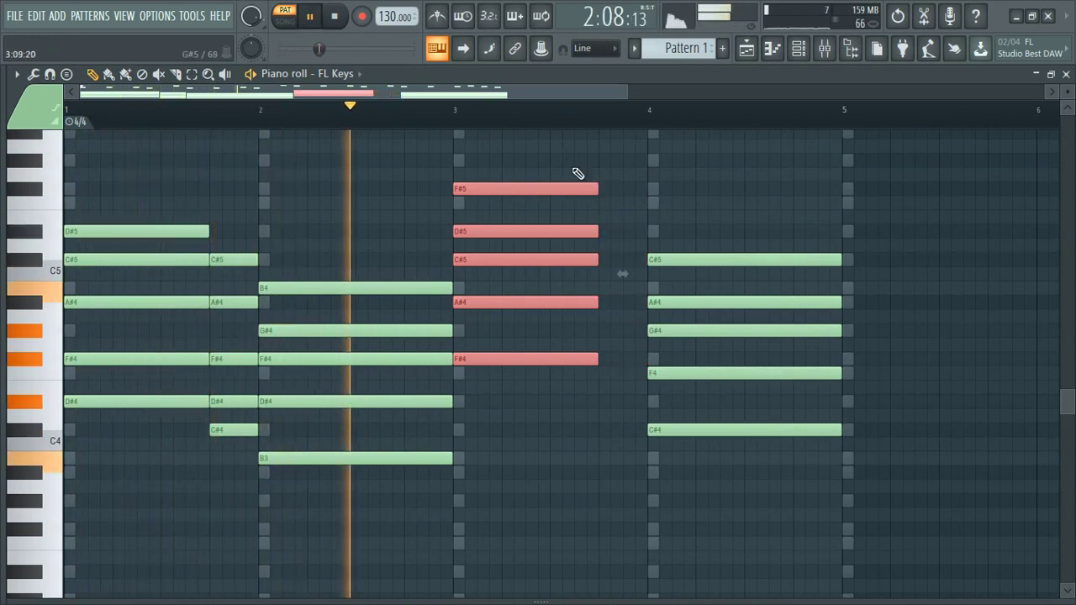
Step: Add a one-beat chord of D#4, G#4, A#4 and D#5 on the last beat of bar 3
click(596, 401)
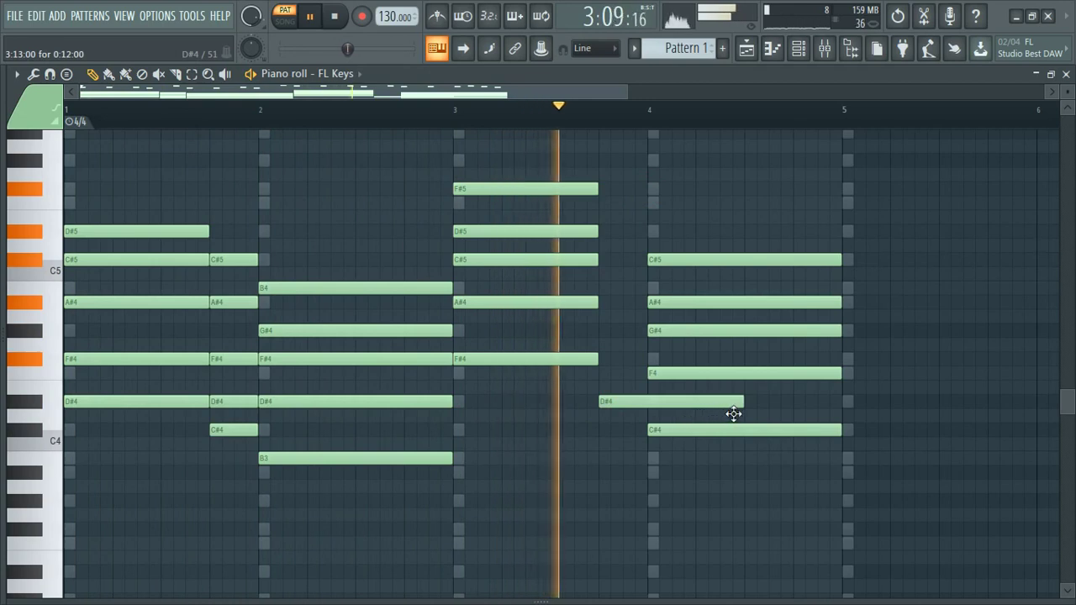
drag(740, 403, 644, 425)
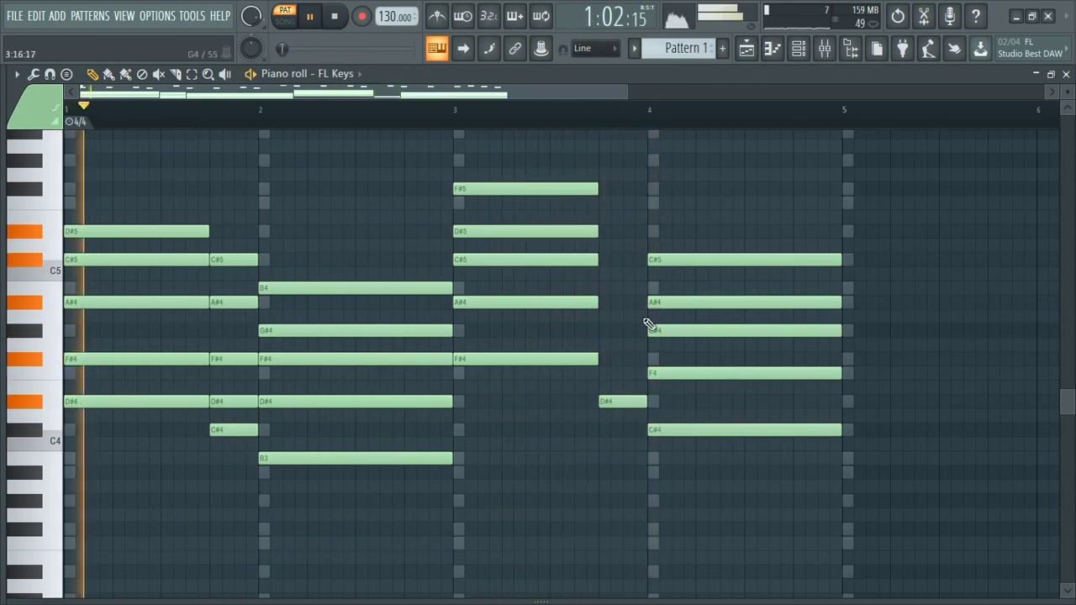
click(625, 231)
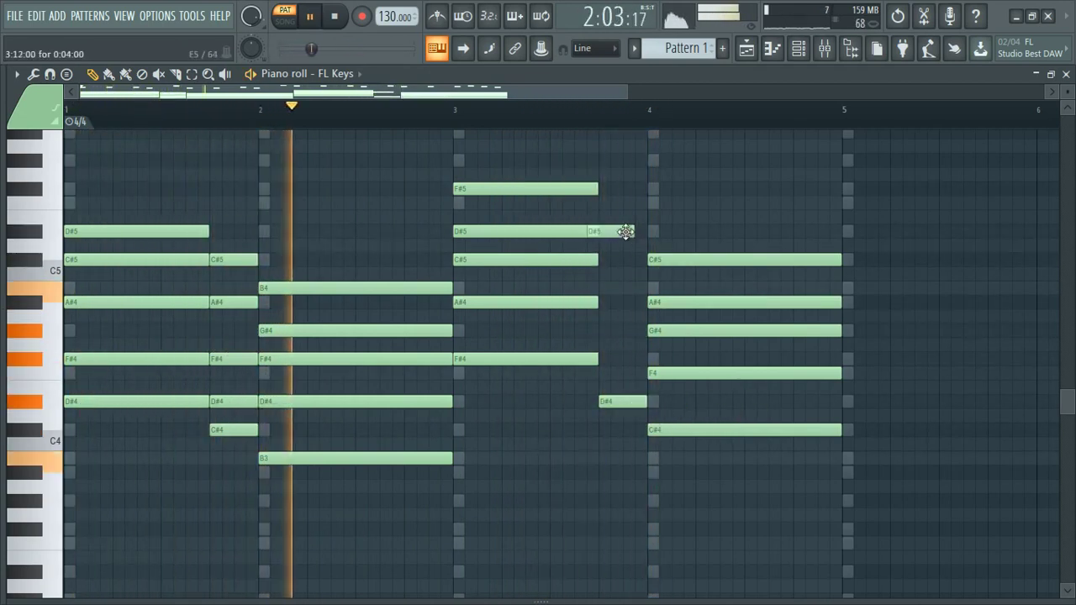
drag(628, 230, 637, 314)
drag(637, 256, 638, 234)
mouse_move(637, 334)
mouse_down()
mouse_move(645, 344)
mouse_move(632, 346)
mouse_move(632, 328)
mouse_up()
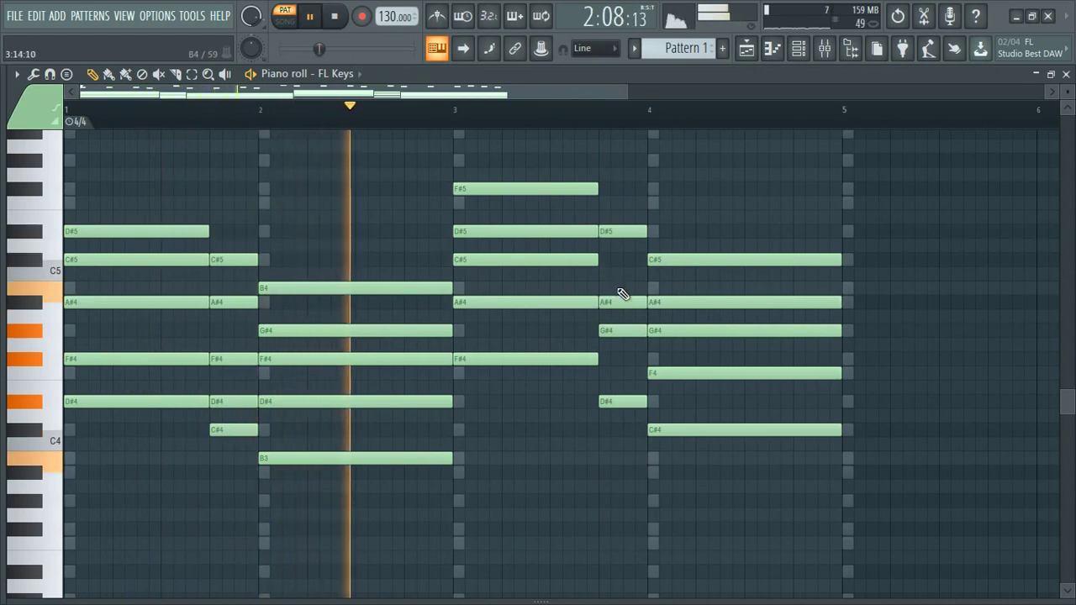
Step: Add a half-beat B4 at the end of bar 3 and stop playback
click(618, 288)
drag(656, 288, 639, 291)
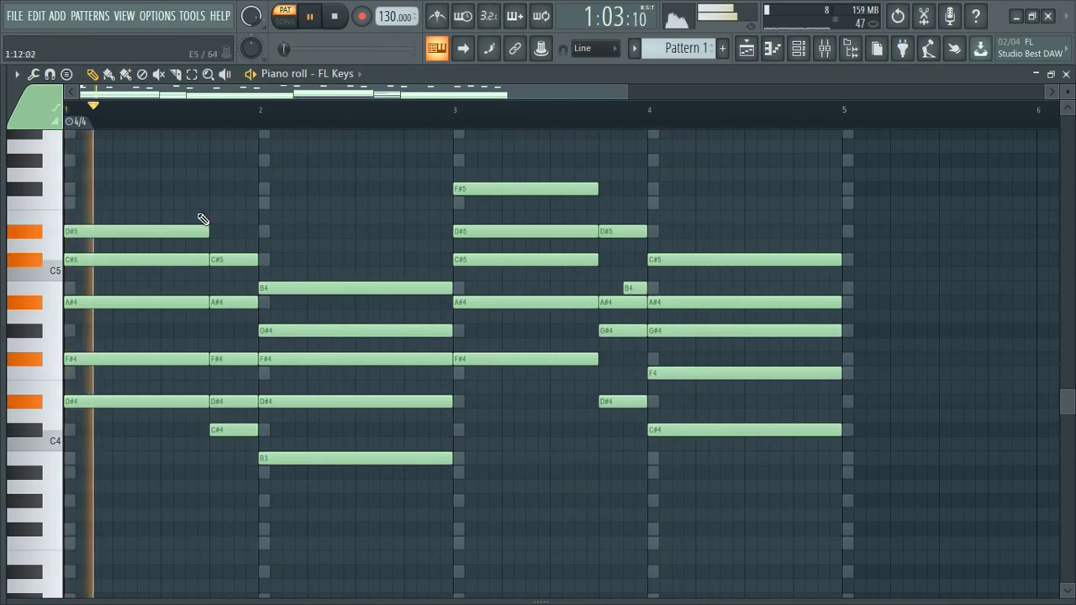
key(space)
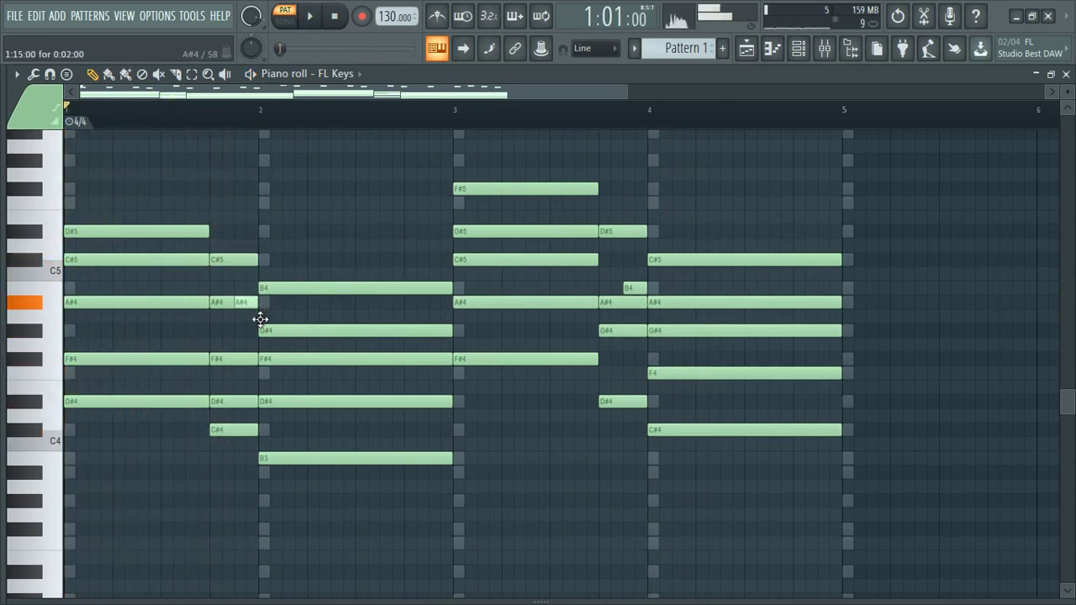
Step: Try a half-beat note at the end of bar 1, moving it from A#4 up to A#5 and playing it
key(space)
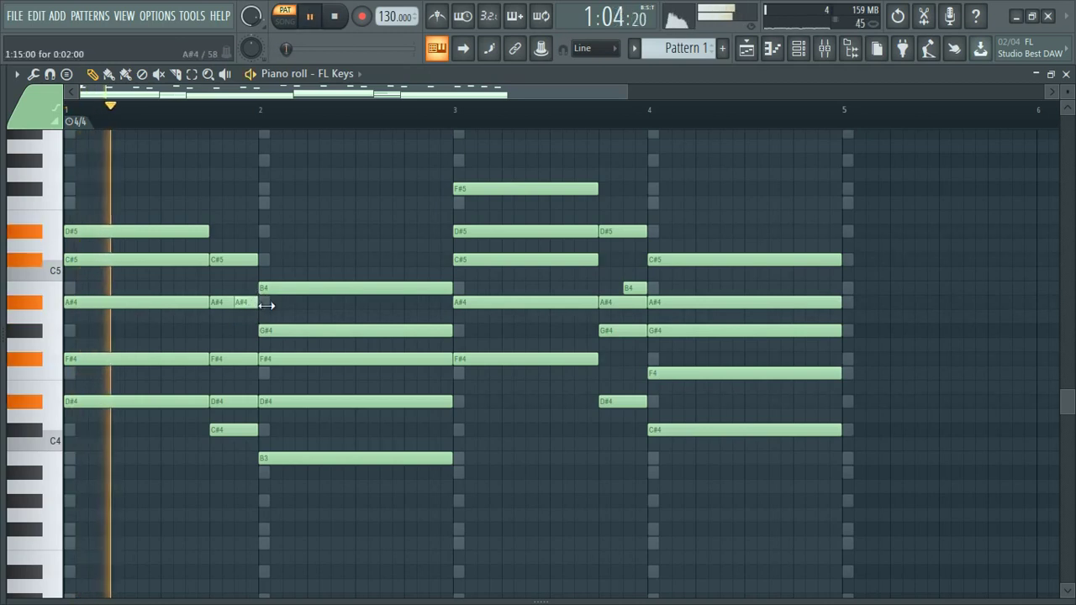
key(space)
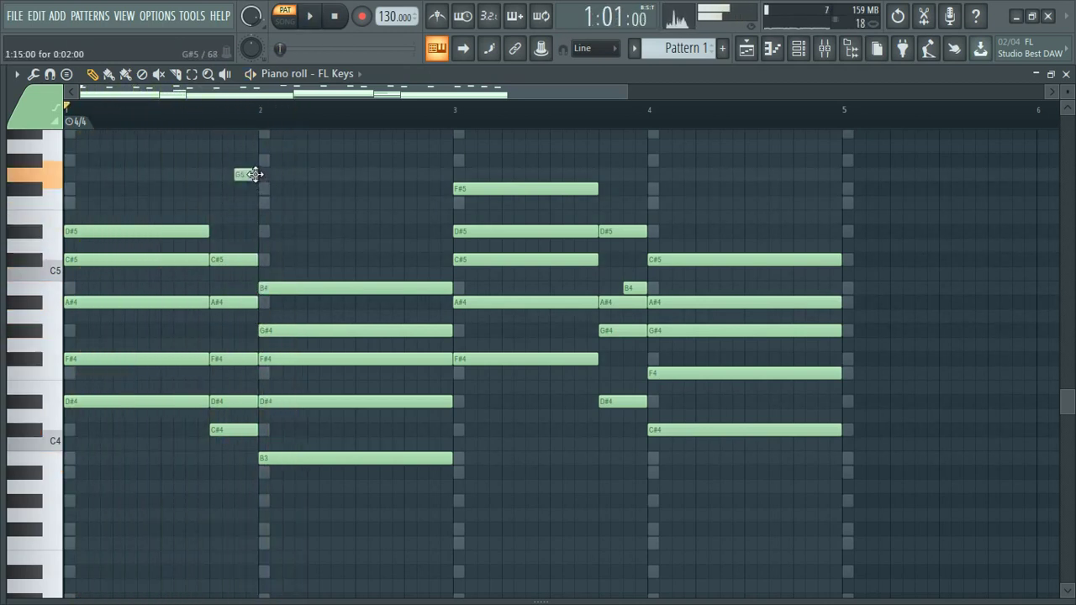
scroll(253, 159, up, 3)
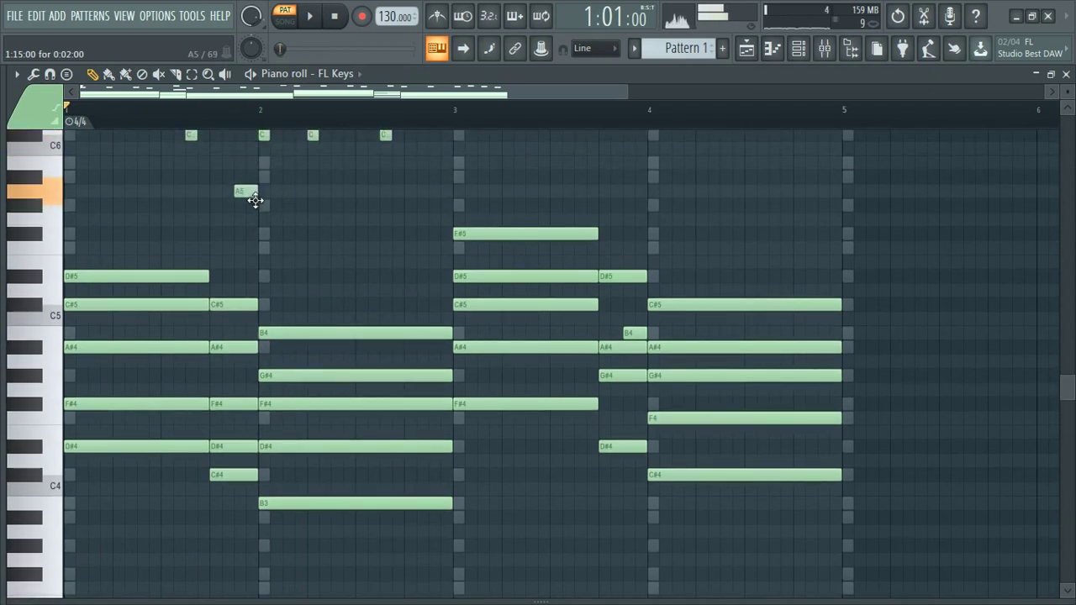
key(space)
key(space)
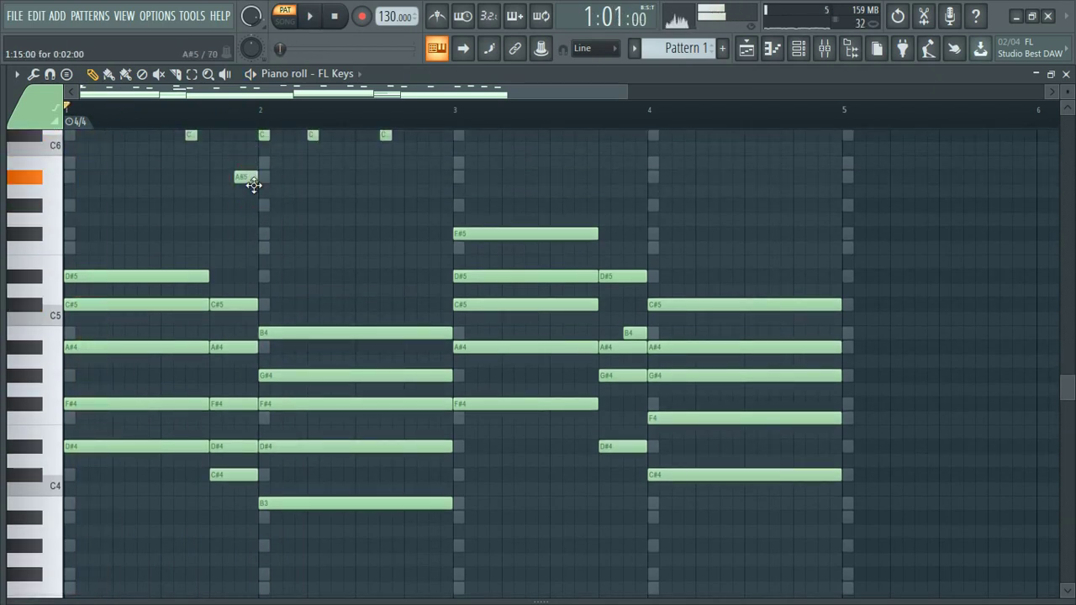
key(space)
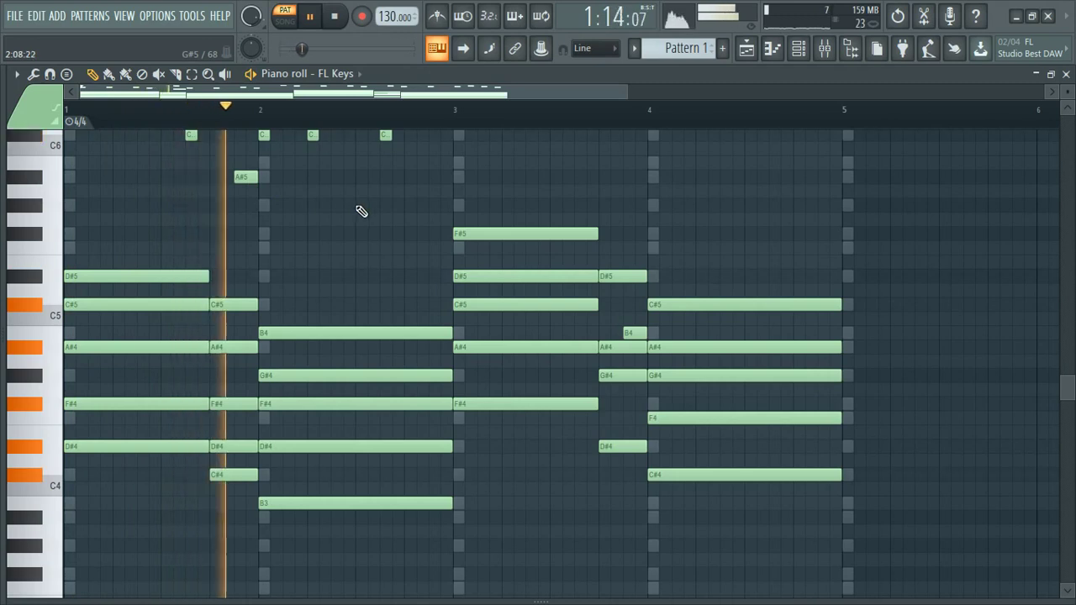
Step: Try a matching half-beat A#5 at the end of bar 2, shifted to step 15, during playback
scroll(337, 227, up, 9)
key(space)
key(space)
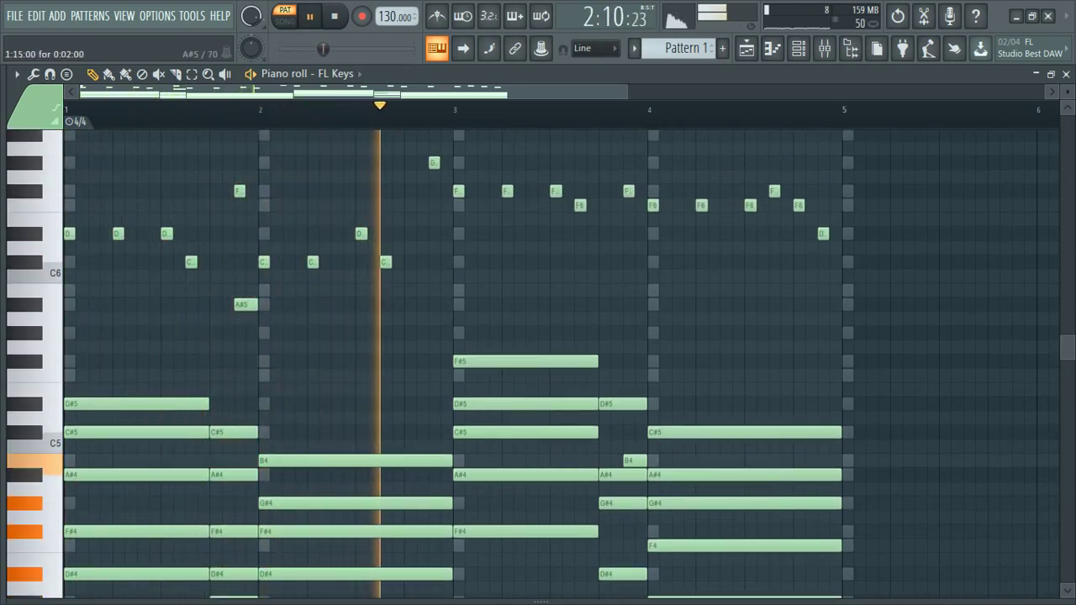
key(space)
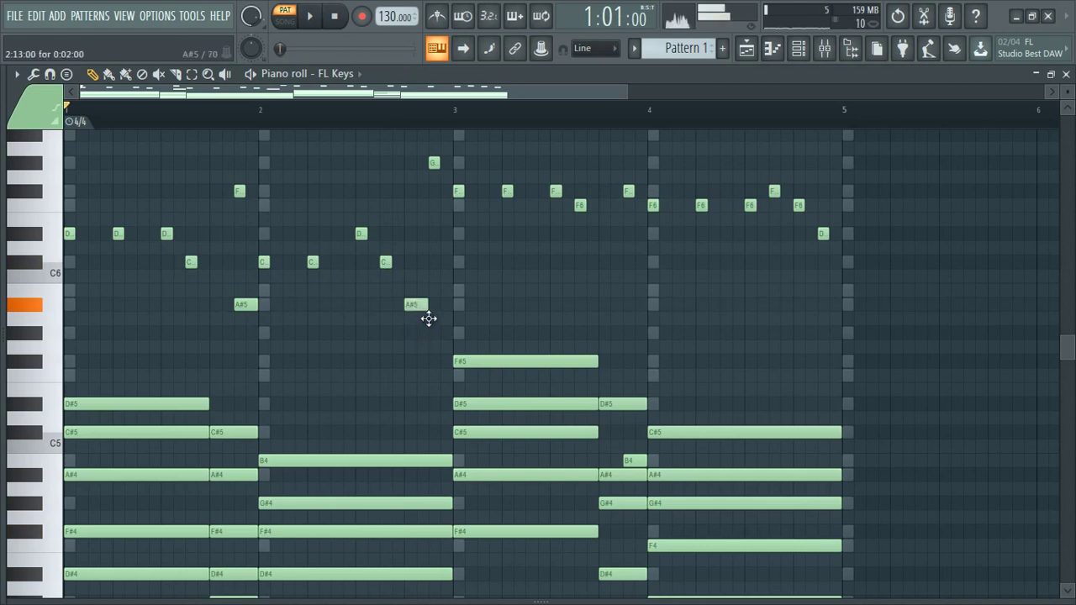
drag(429, 317, 443, 319)
key(space)
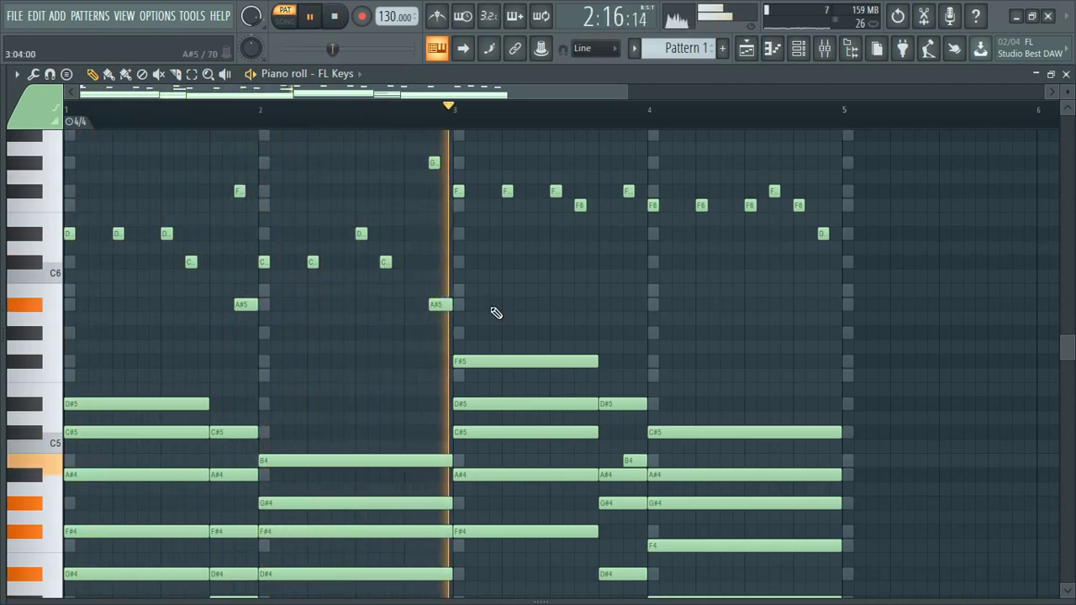
key(space)
key(space)
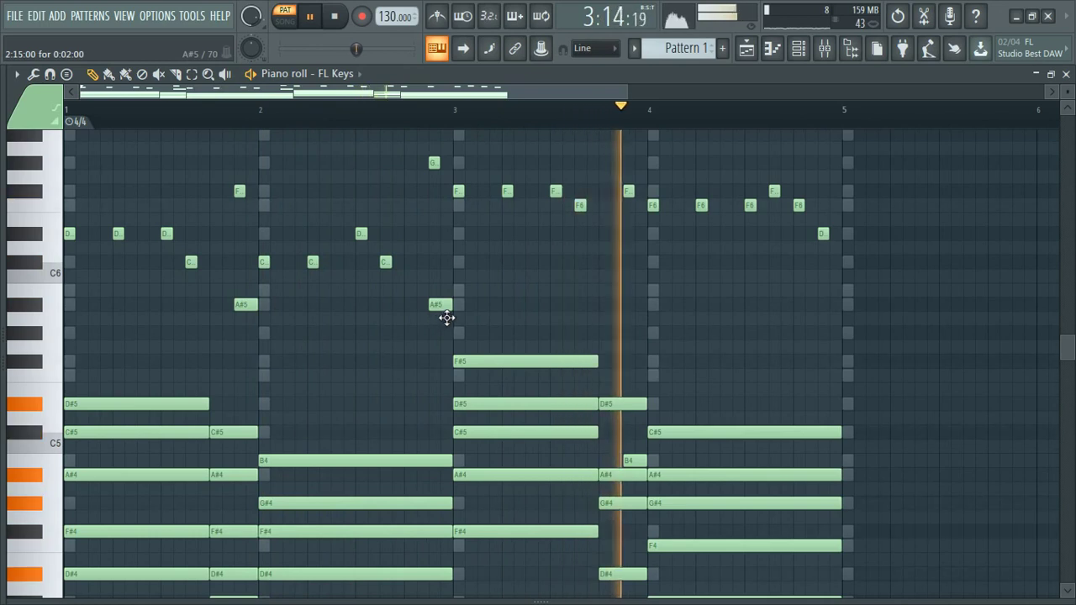
scroll(516, 305, down, 3)
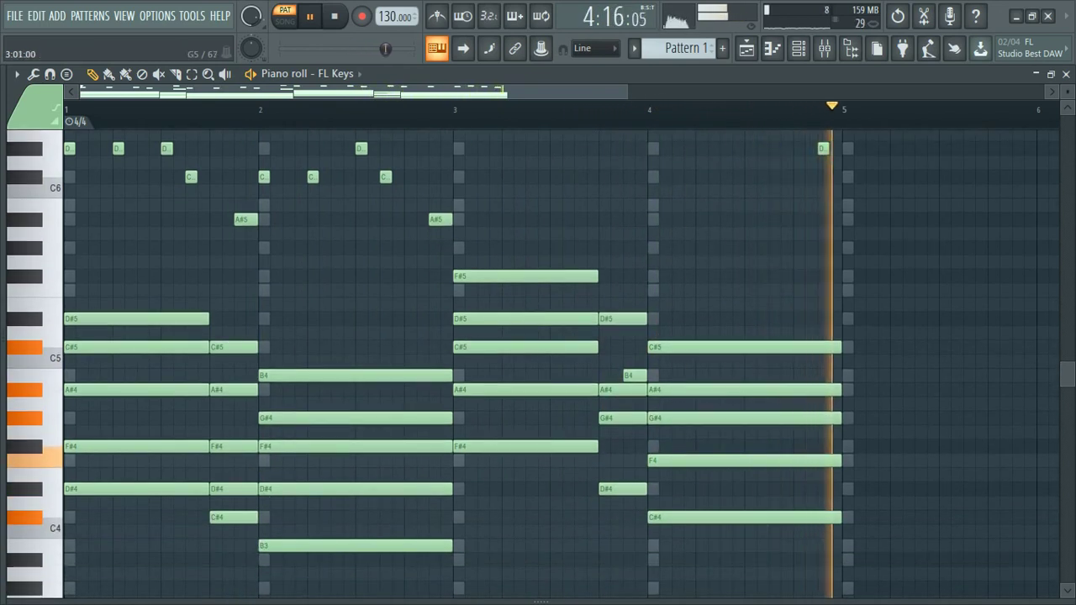
Step: Replace the short A#5 notes with a full-bar A#5 in bar 1 and add a full-bar G#5 in bar 2
key(space)
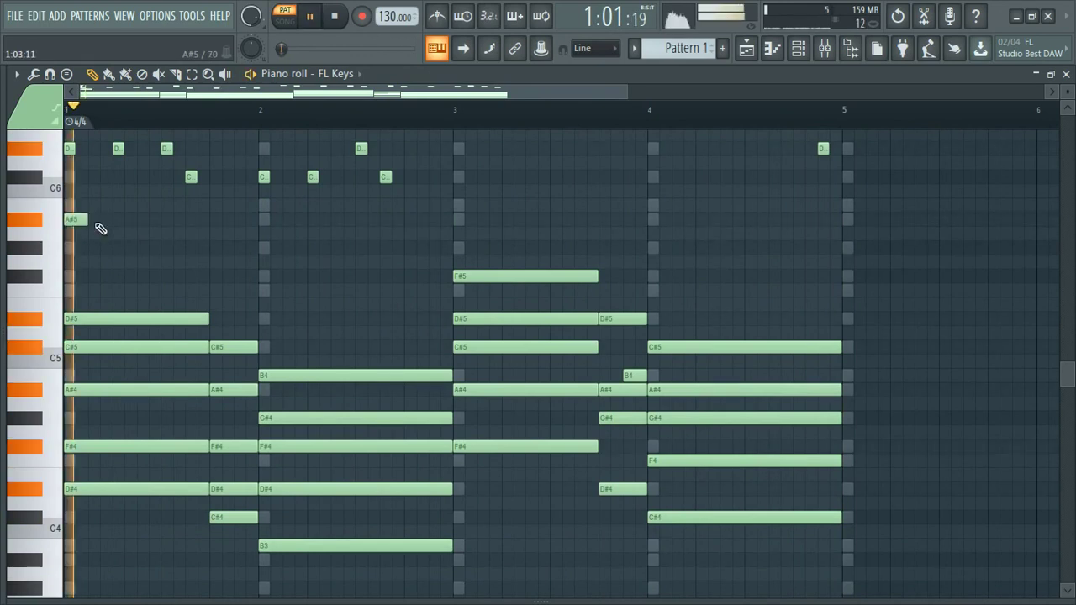
click(98, 223)
key(space)
drag(87, 220, 277, 245)
click(268, 249)
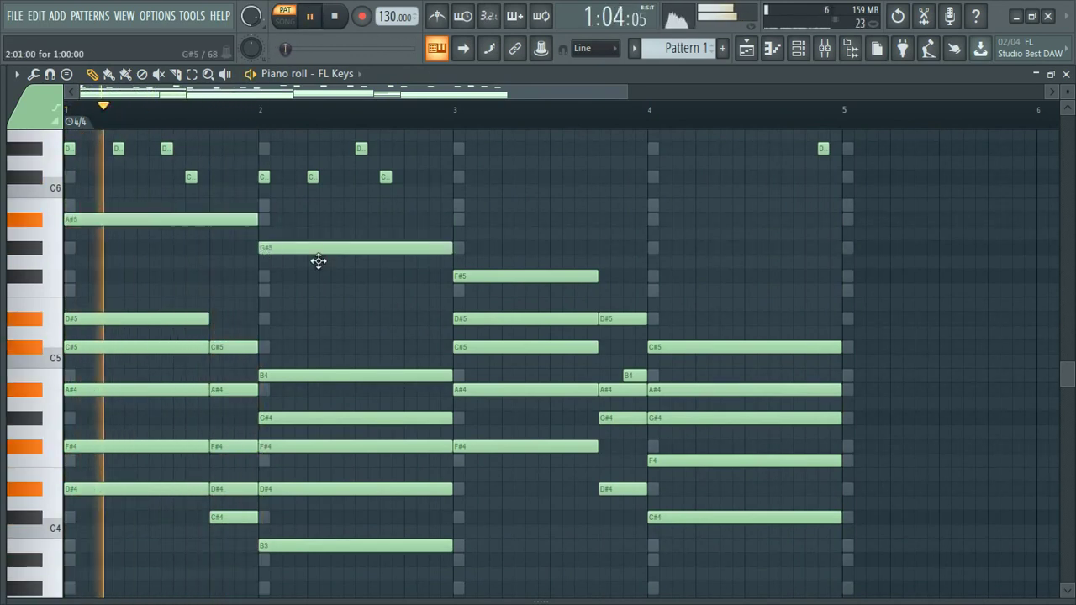
Step: Add a full-bar note in bar 3, raise it from B5 to D#6 and play the pattern
click(459, 205)
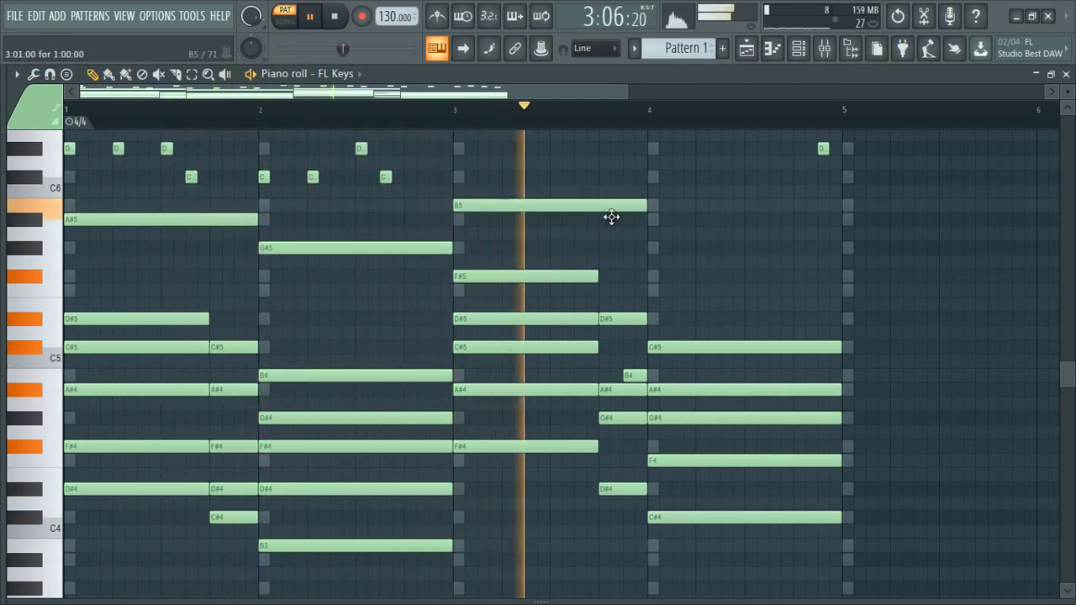
key(space)
drag(612, 210, 607, 159)
key(space)
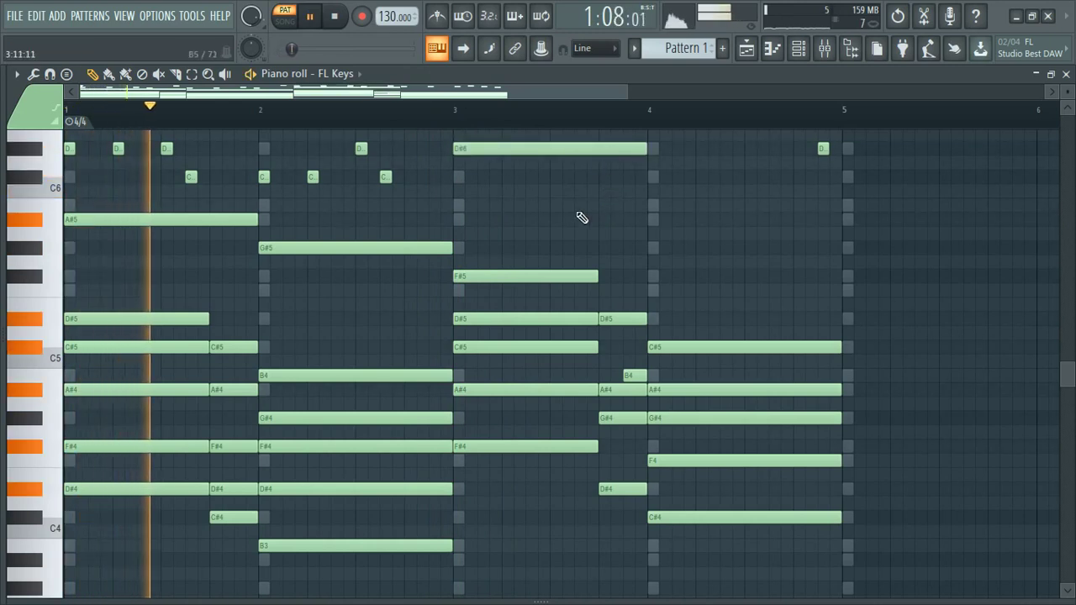
scroll(579, 221, up, 3)
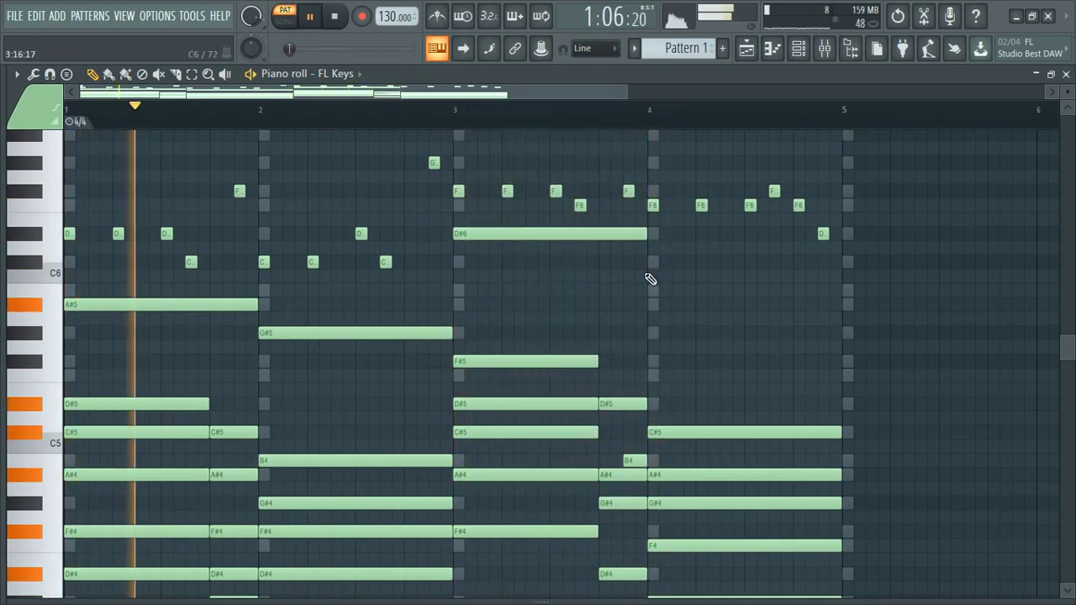
scroll(651, 279, down, 3)
scroll(651, 279, up, 6)
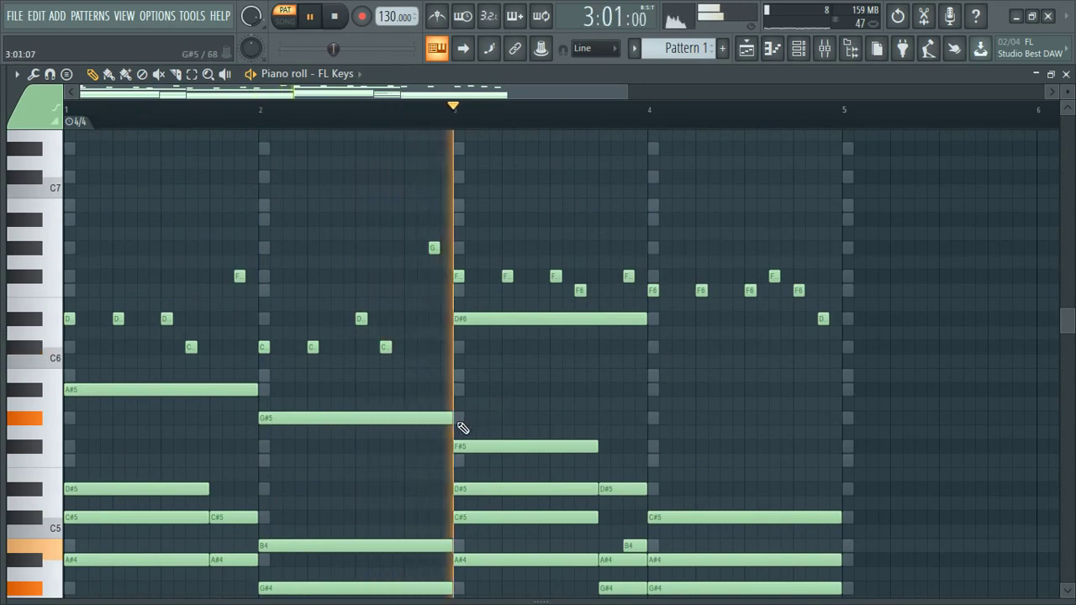
Step: Add a full-bar B5 note in bar 4 and play the pattern from the start
click(654, 377)
key(space)
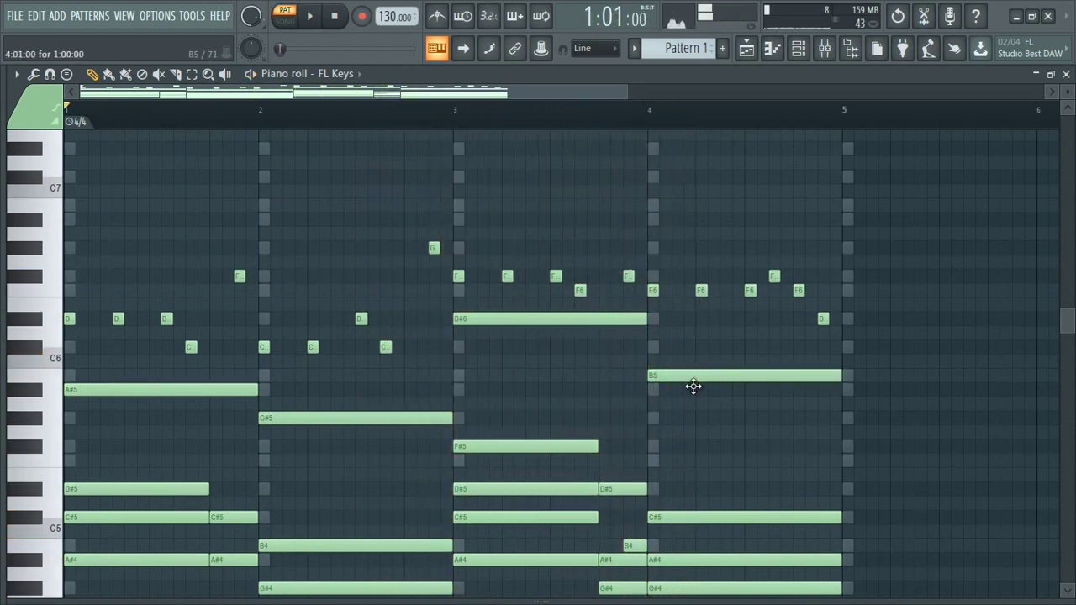
key(space)
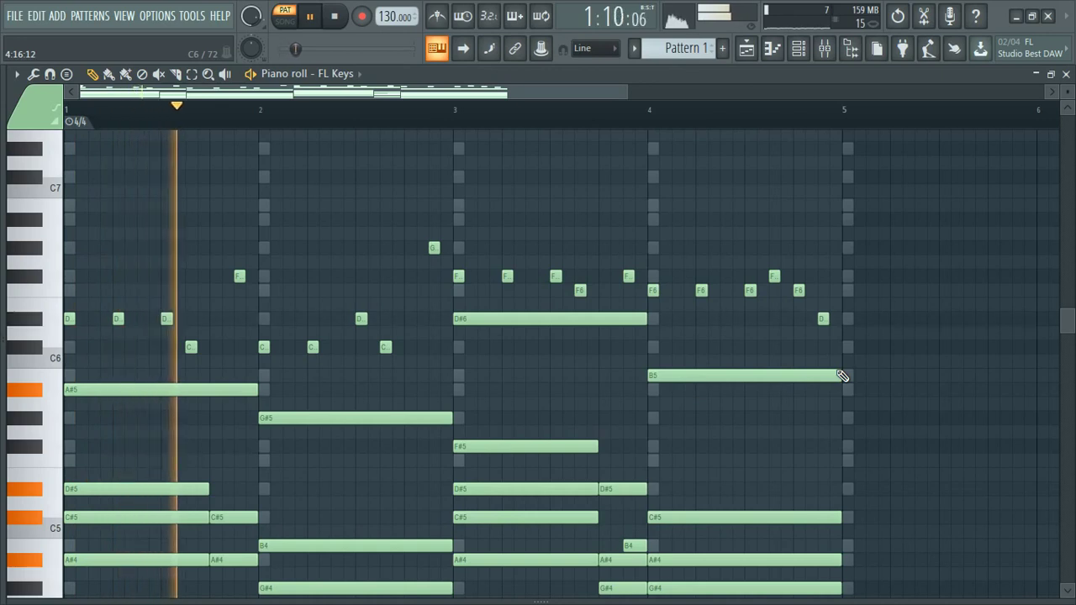
key(space)
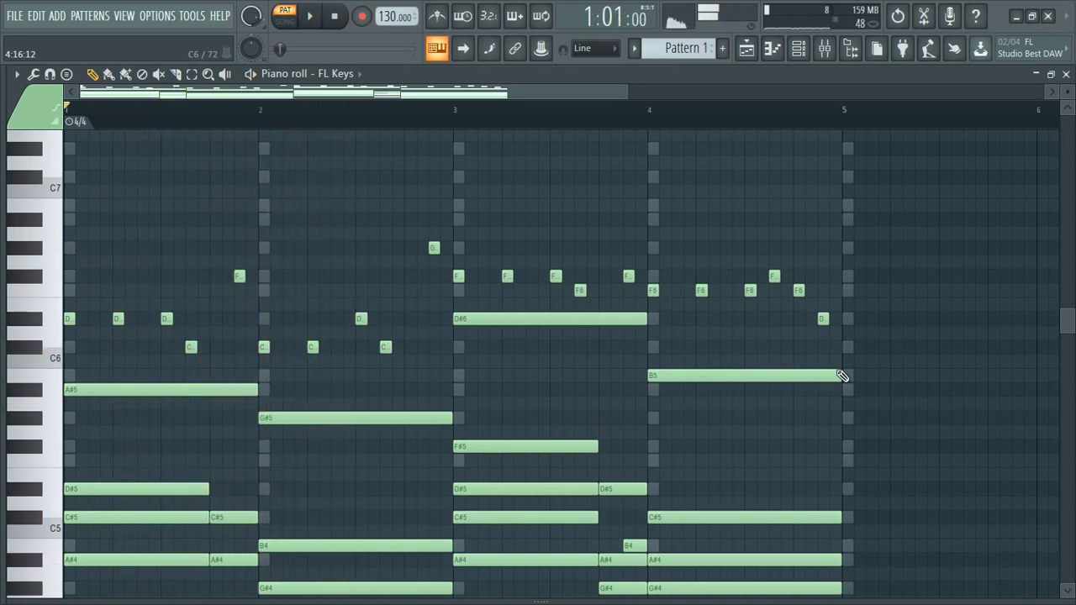
Step: Try the whole pattern one octave higher and play it back
key(ctrl+Up)
key(space)
scroll(425, 403, up, 4)
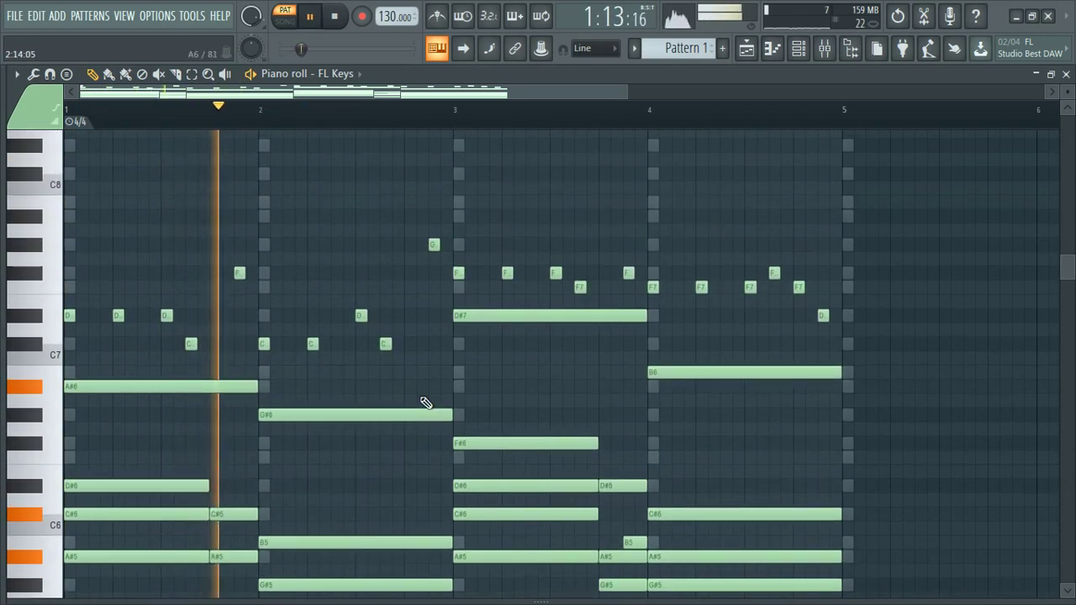
scroll(424, 400, down, 2)
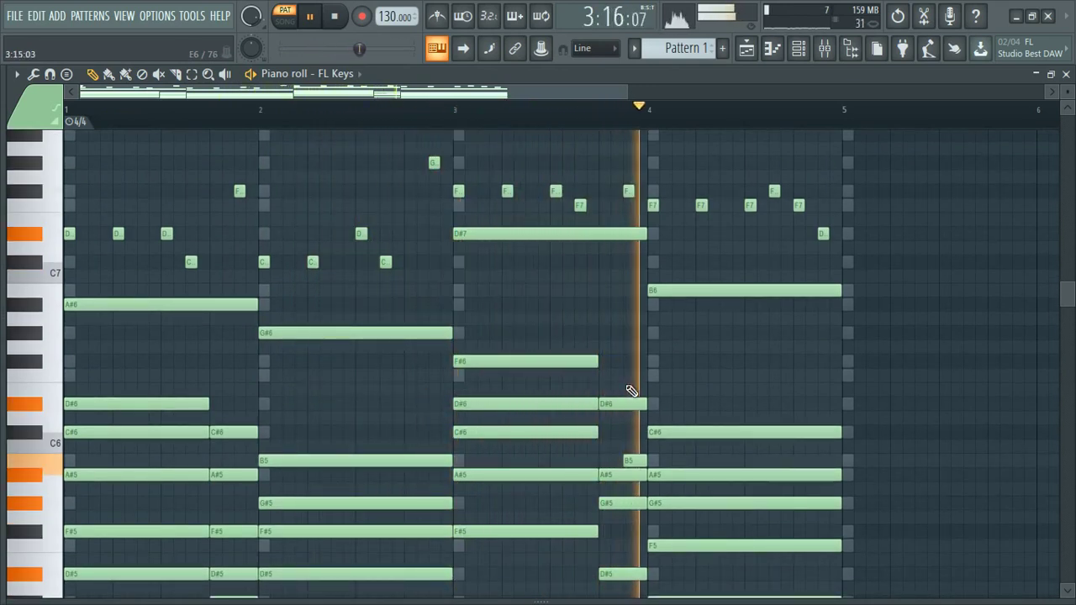
key(space)
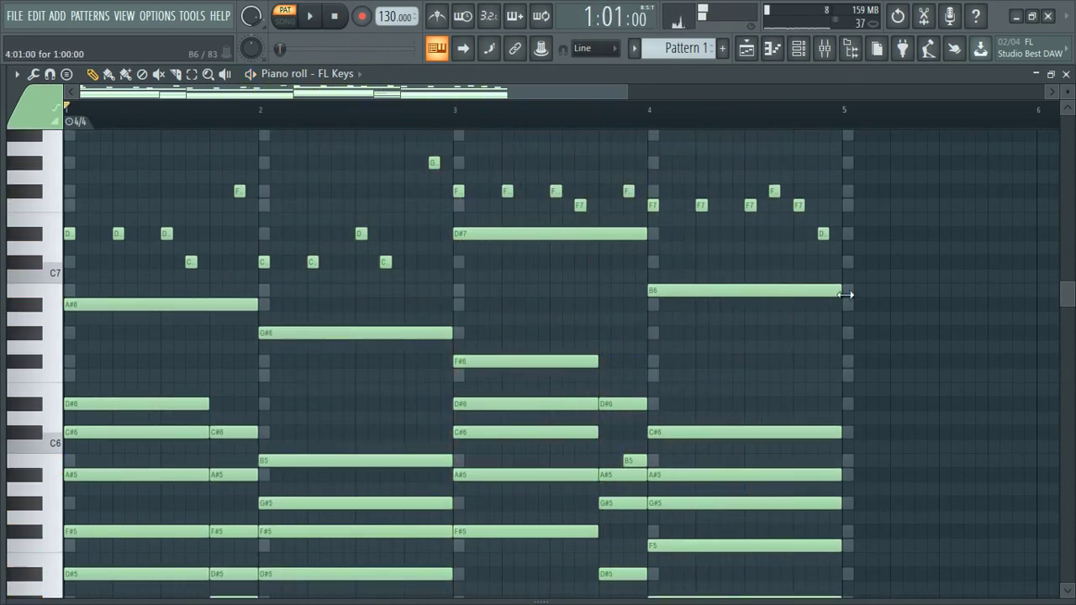
Step: Shorten the B6 in bar 4 to three beats and add a half-beat D#6 right after it, playing the pattern
drag(794, 316, 808, 416)
key(space)
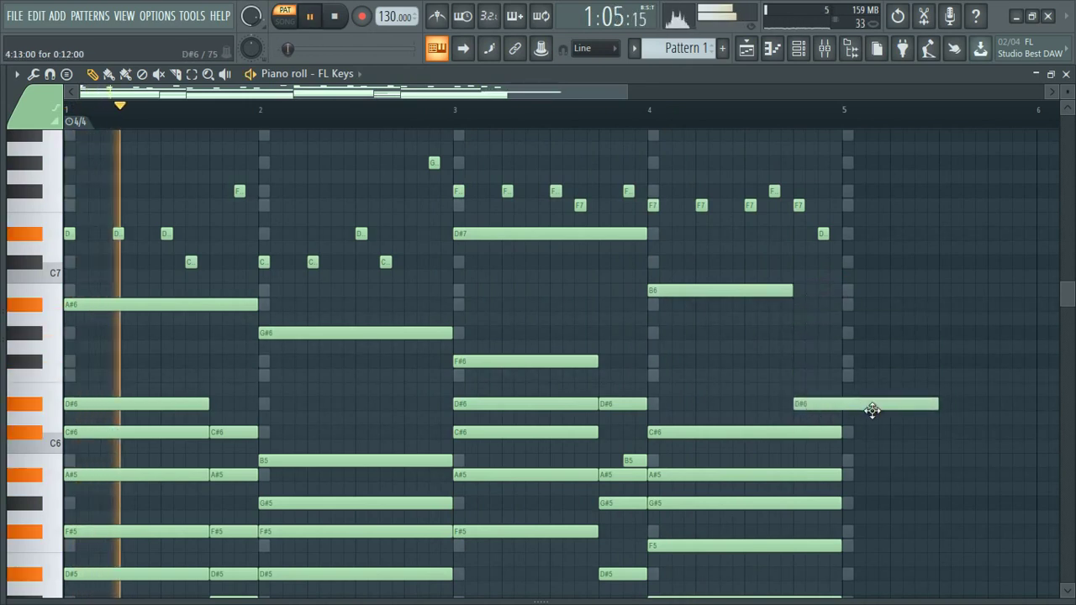
drag(937, 406, 848, 423)
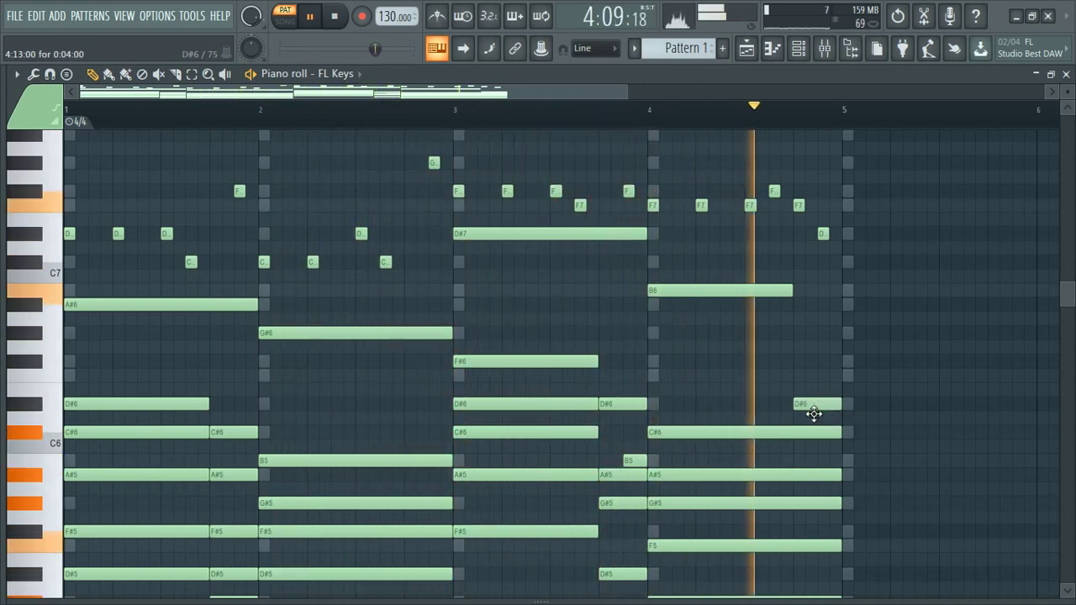
key(space)
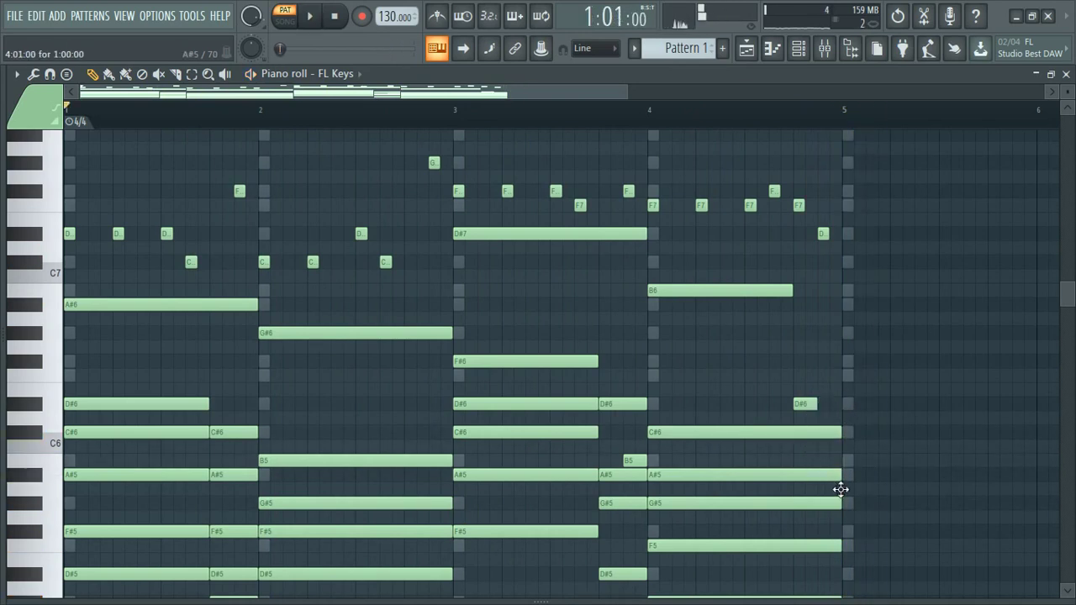
Step: Add a half-beat A#5 at the end of bar 4, remove the stray A#5 past bar 5, and replay the pattern
key(space)
mouse_move(837, 478)
mouse_down()
mouse_move(816, 486)
mouse_move(836, 487)
mouse_up()
click(862, 476)
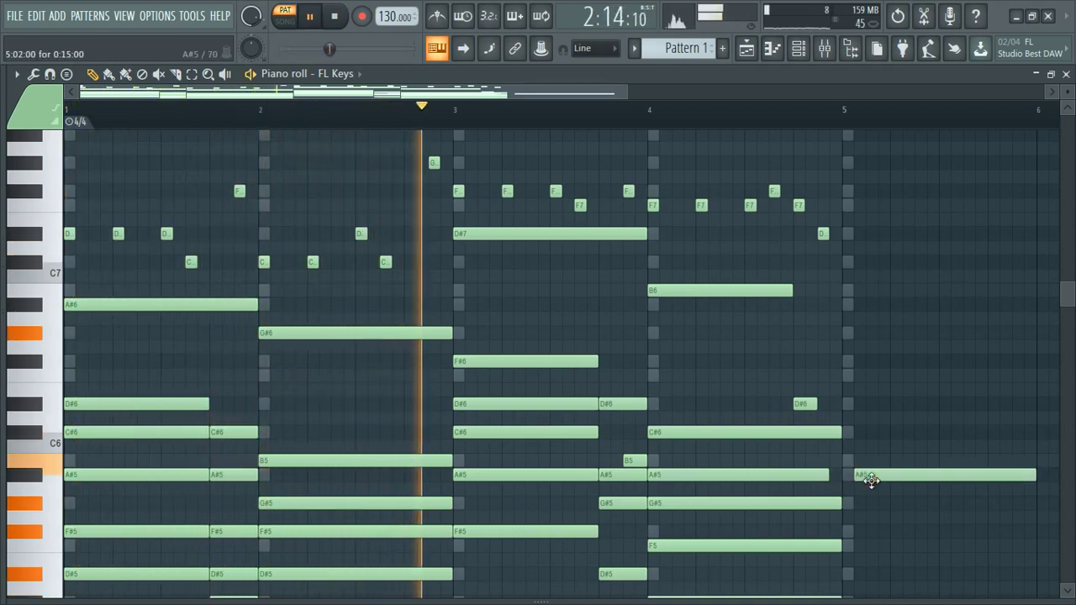
right_click(870, 481)
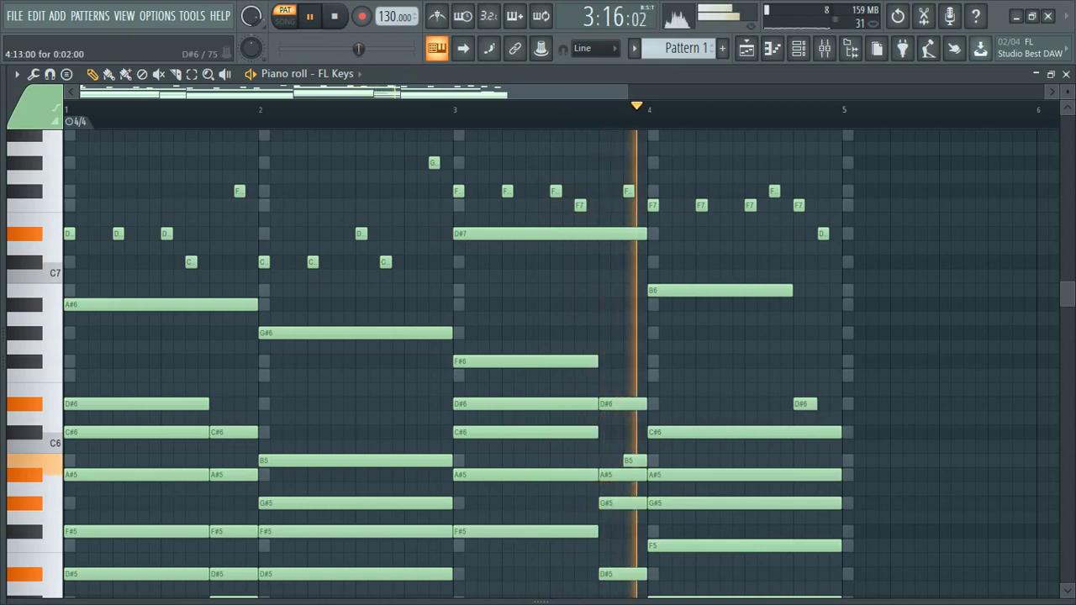
click(854, 410)
right_click(854, 410)
key(space)
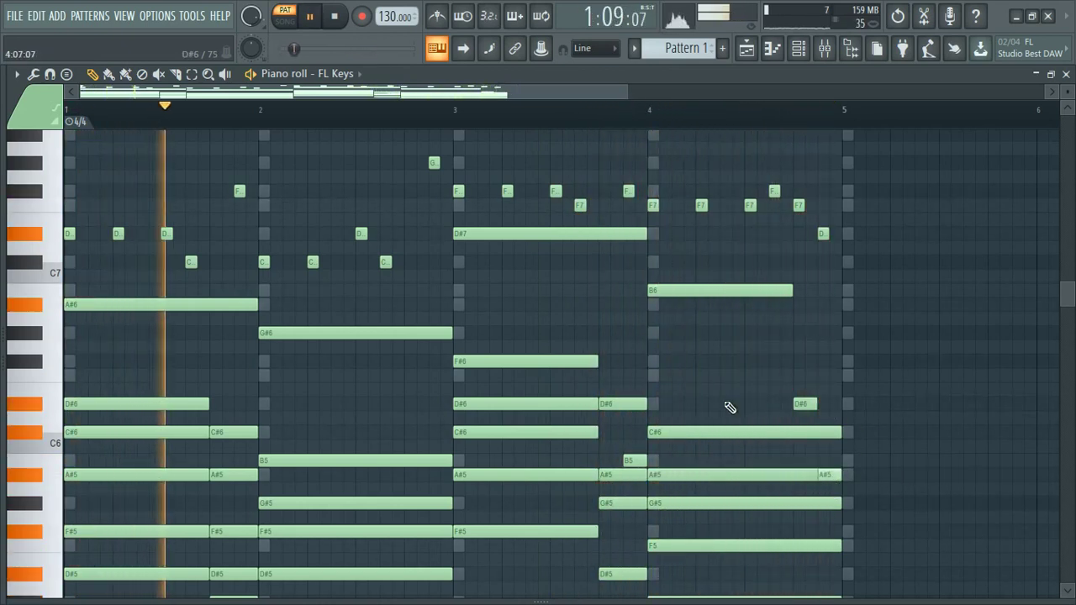
Step: Replay the pattern and extend the B6 in bar 4 to the full bar
scroll(730, 409, down, 3)
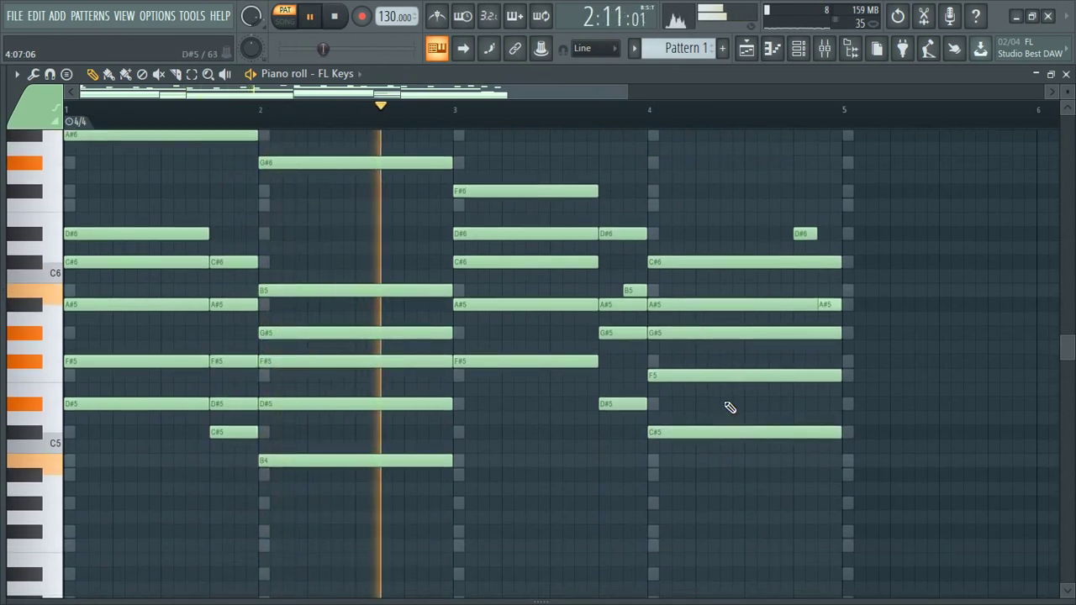
scroll(730, 409, up, 4)
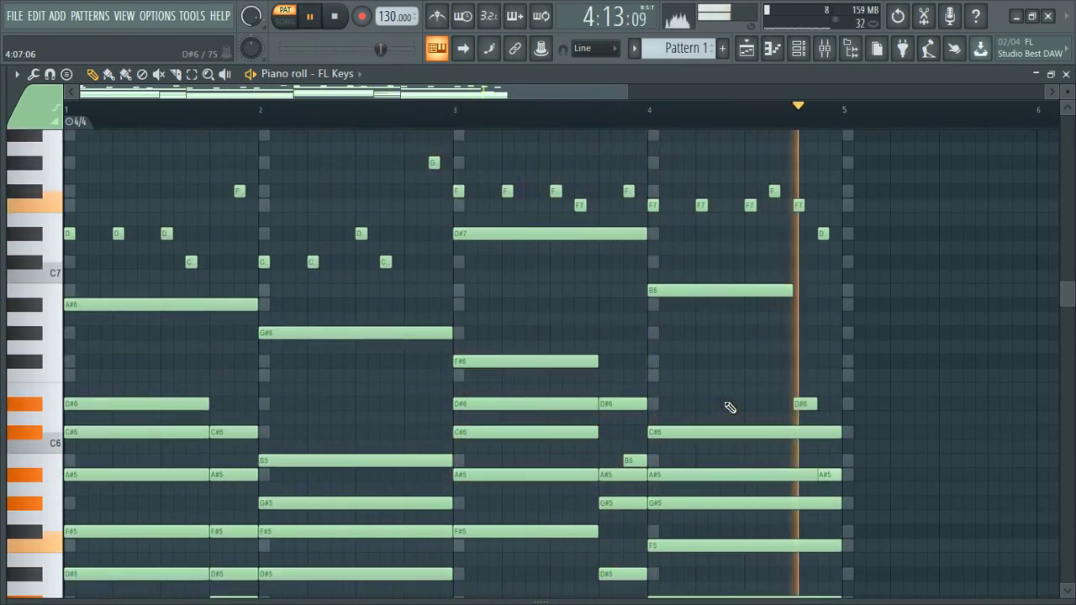
key(space)
key(space)
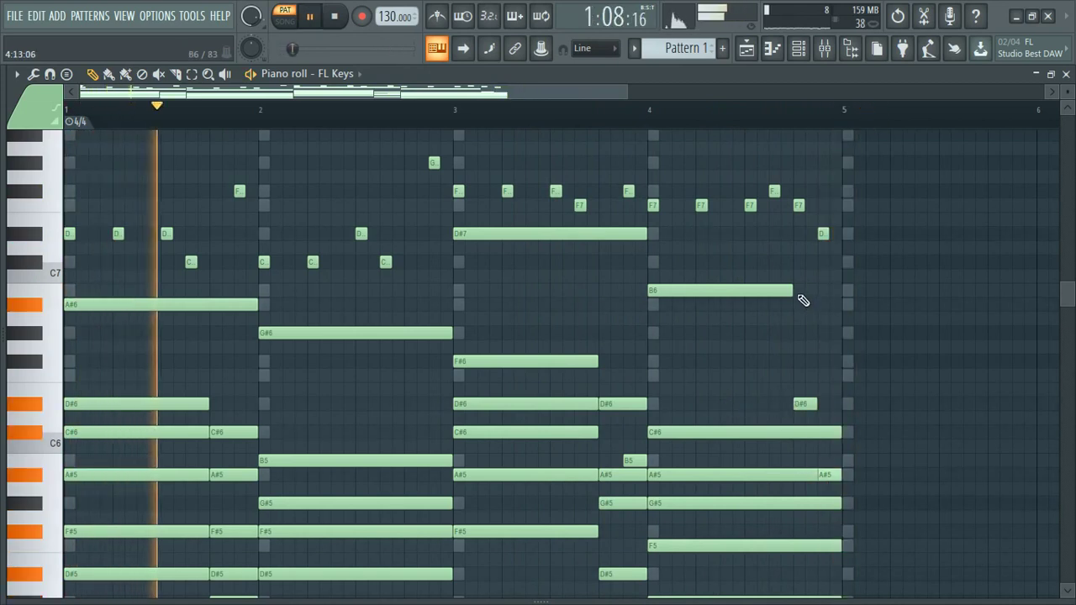
drag(795, 292, 848, 316)
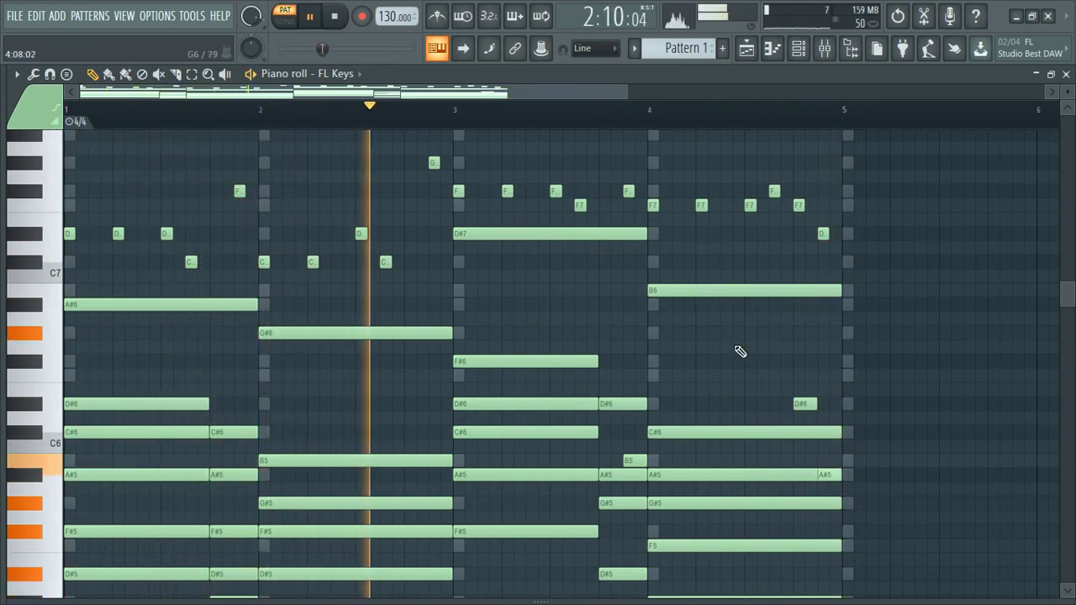
Step: Lower all the FL Keys notes by one octave and play the pattern
click(798, 48)
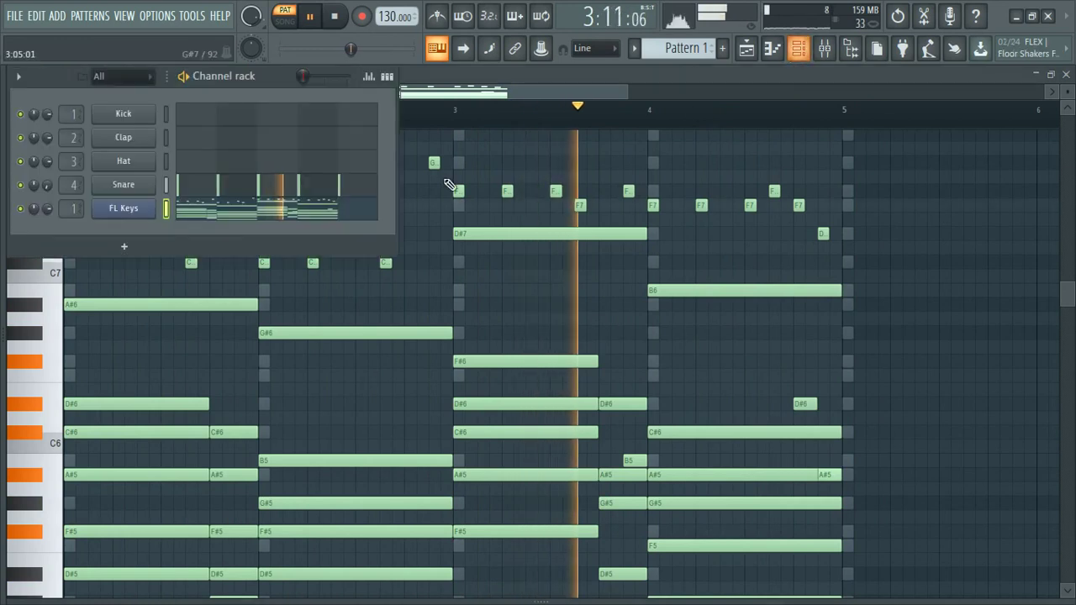
click(662, 73)
key(space)
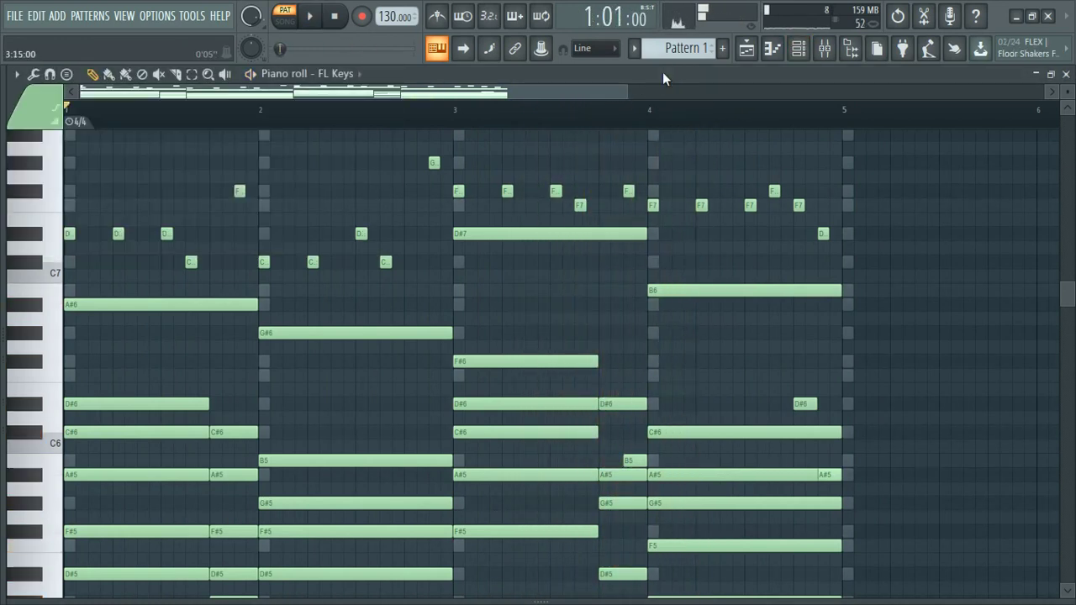
key(ctrl+Down)
key(space)
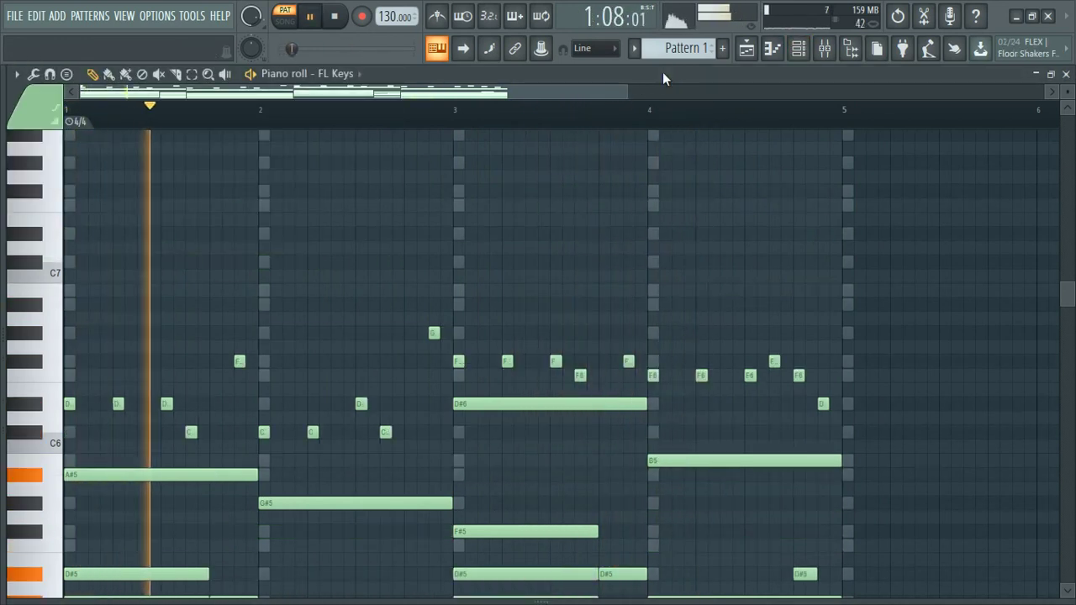
Step: Load Fruity parametric EQ 2 into the third effect slot of mixer Insert 1
click(824, 48)
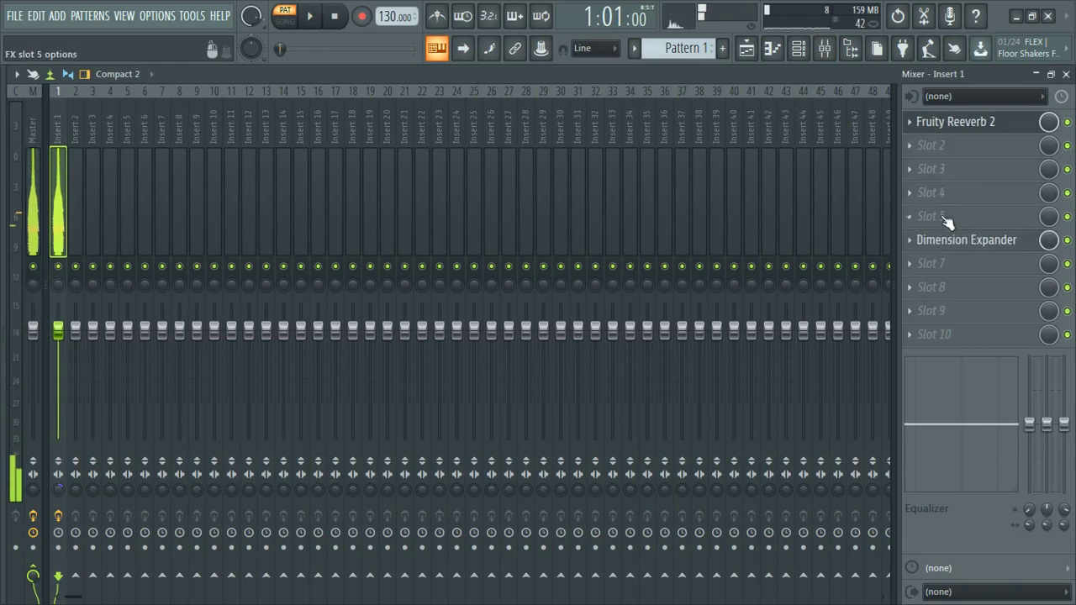
click(938, 171)
click(516, 179)
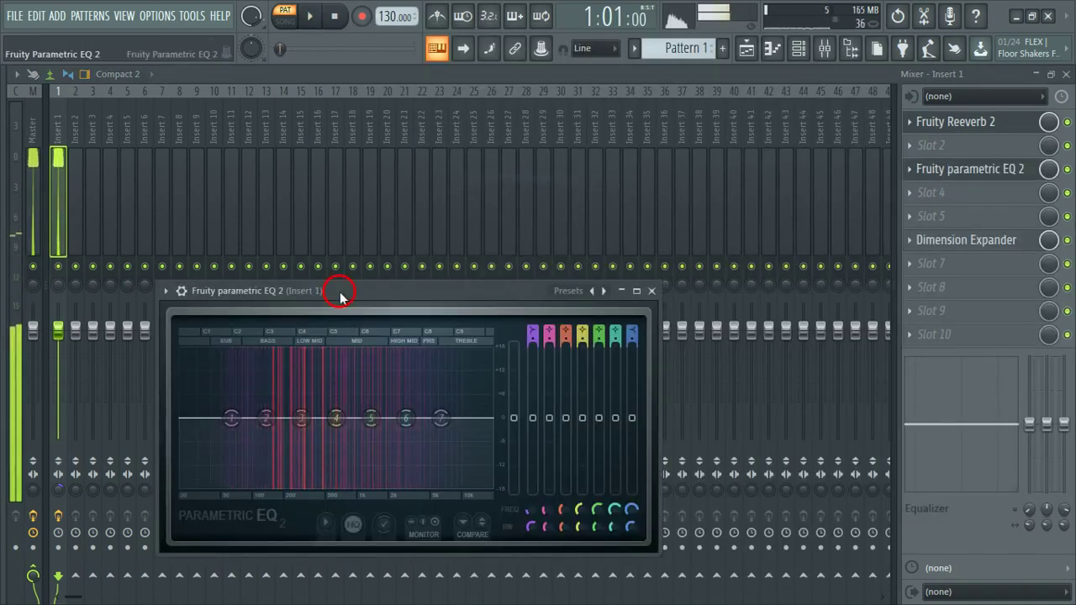
drag(336, 291, 322, 187)
Step: Cut the EQ's lows and highs, notch the low mids with narrow band 4, and set band 3 to -1.7 dB at 193 Hz
drag(219, 314, 203, 367)
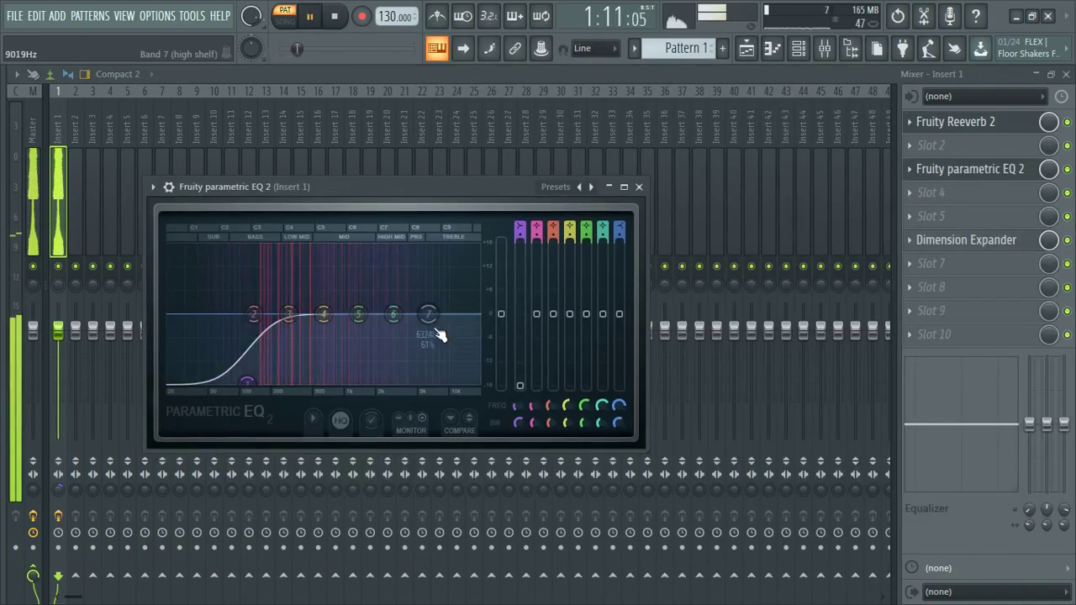
drag(435, 331, 476, 376)
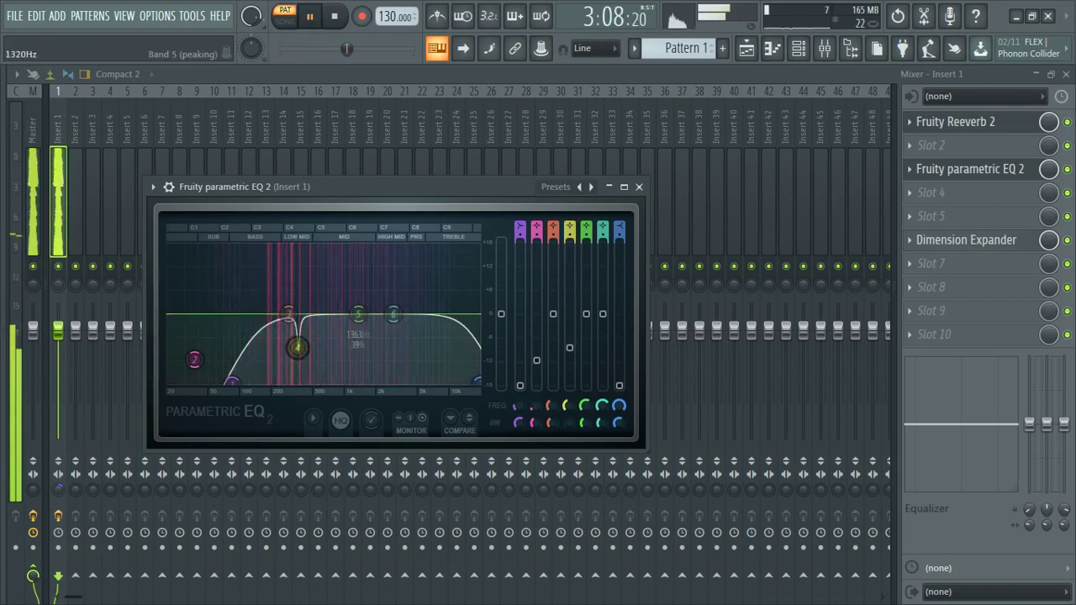
key(ctrl+z)
drag(569, 347, 569, 355)
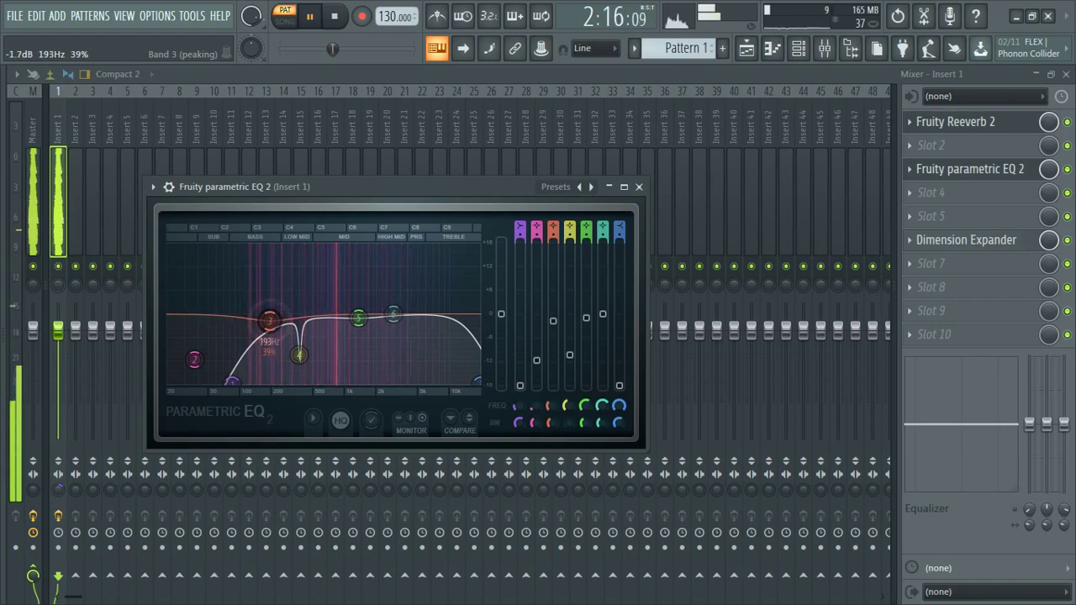
Step: Move Fruity Reeverb 2 below the parametric EQ in the Insert 1 effect chain during playback
click(954, 126)
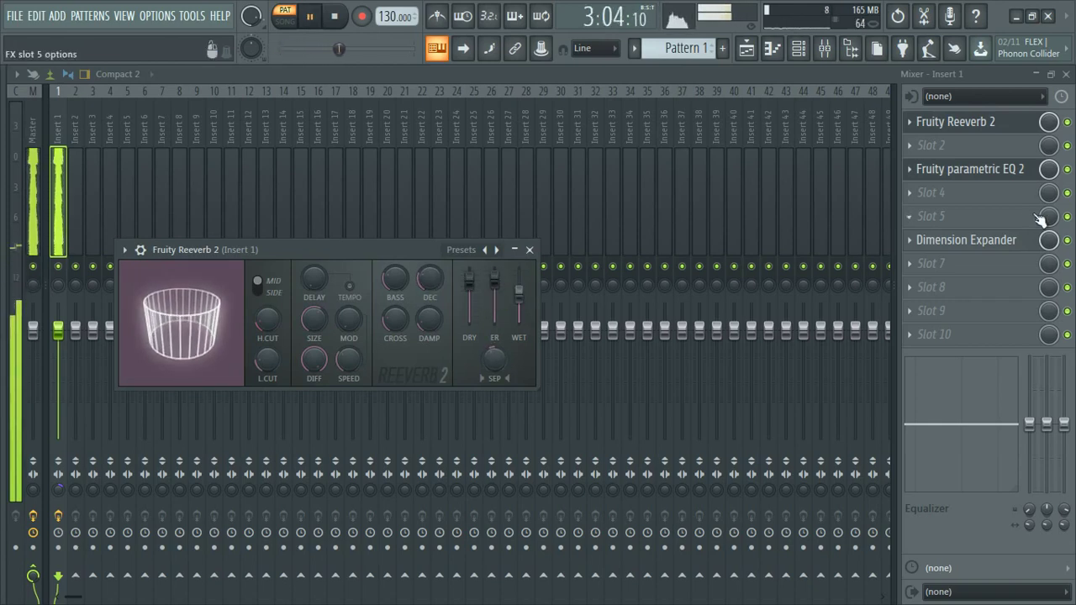
click(1067, 241)
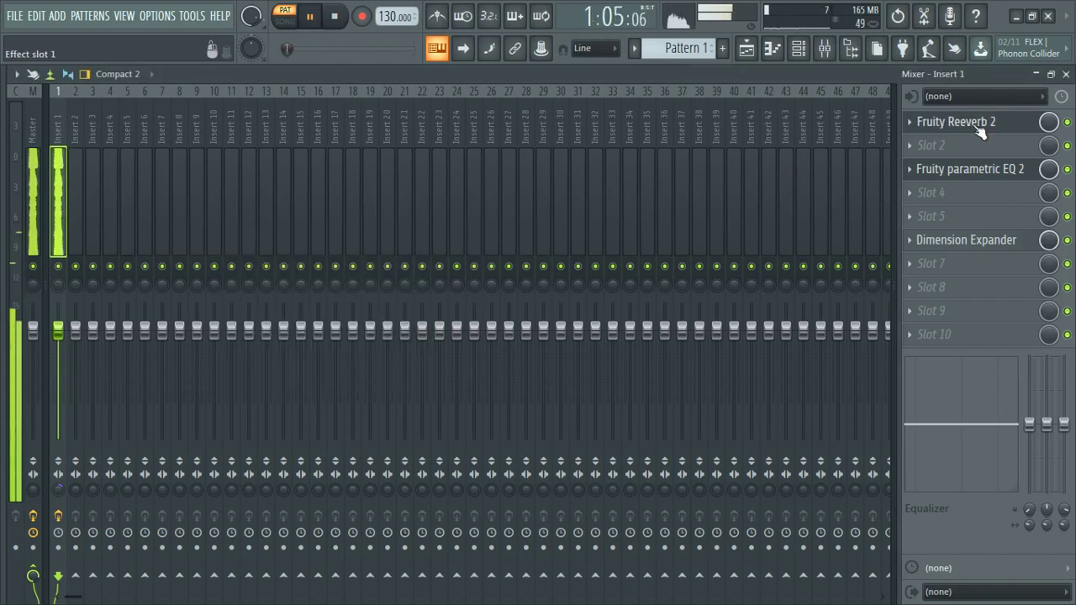
drag(981, 134, 981, 180)
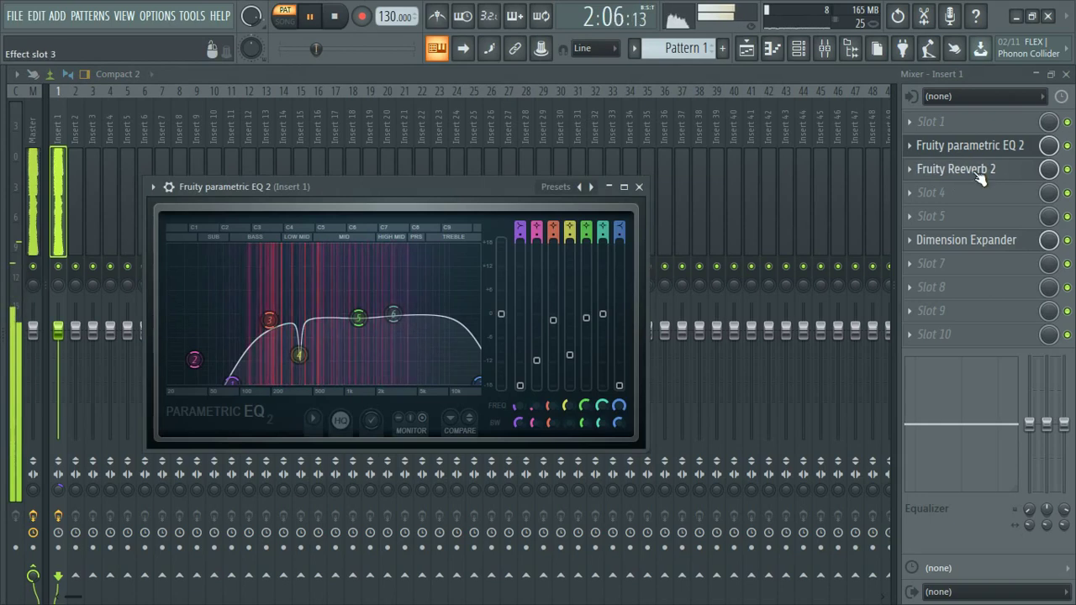
click(958, 169)
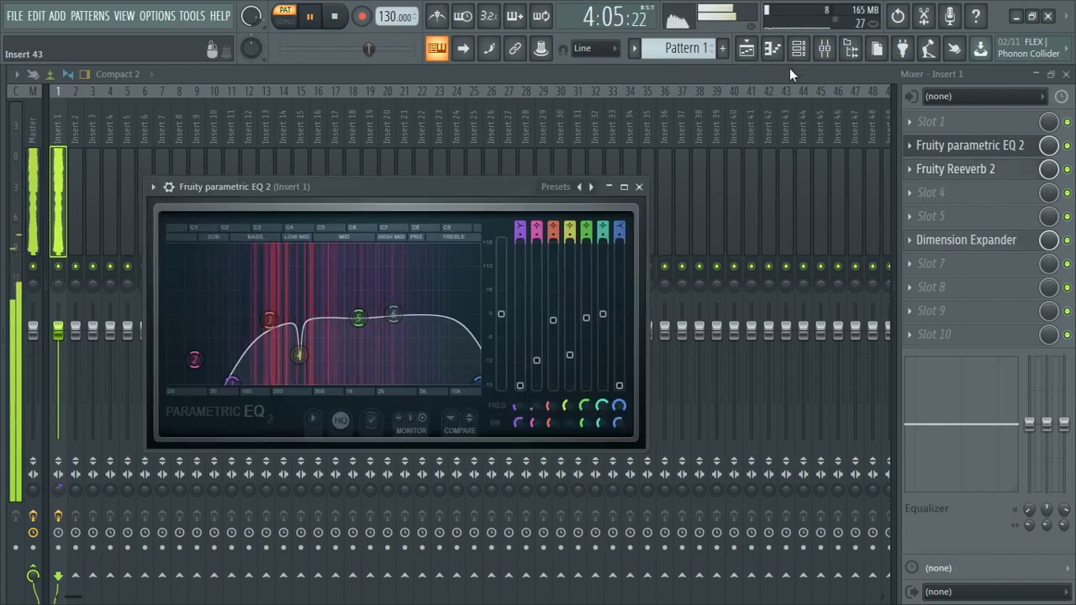
Step: Place Pattern 1 at bar 1 of Track 2 in the playlist, play it in song mode and keep Track 1 empty
click(799, 48)
click(746, 49)
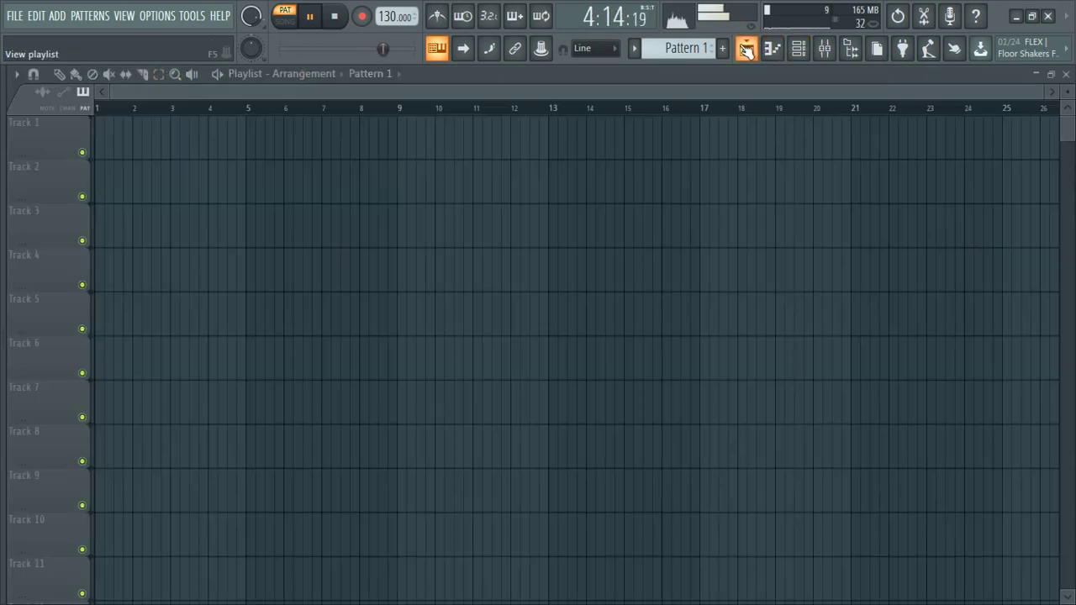
click(746, 48)
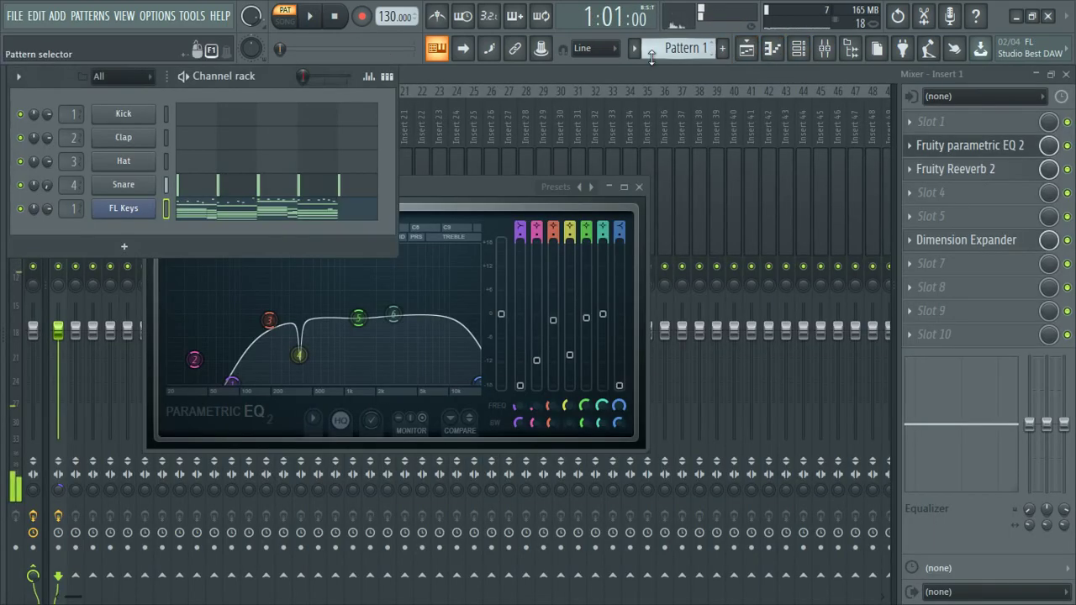
click(745, 57)
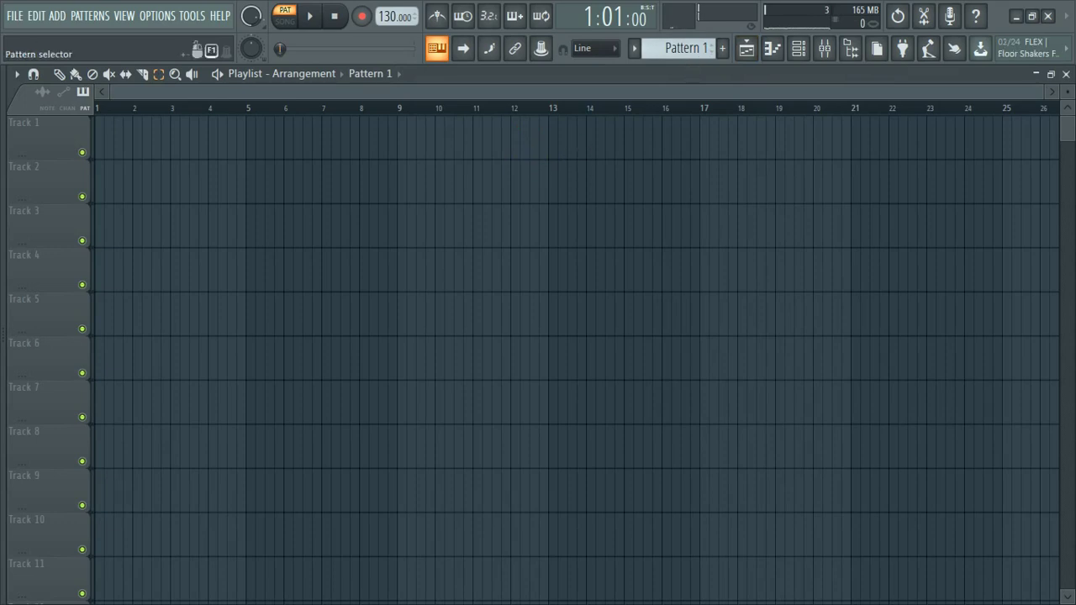
click(59, 74)
drag(190, 168, 96, 162)
click(101, 127)
key(space)
right_click(126, 135)
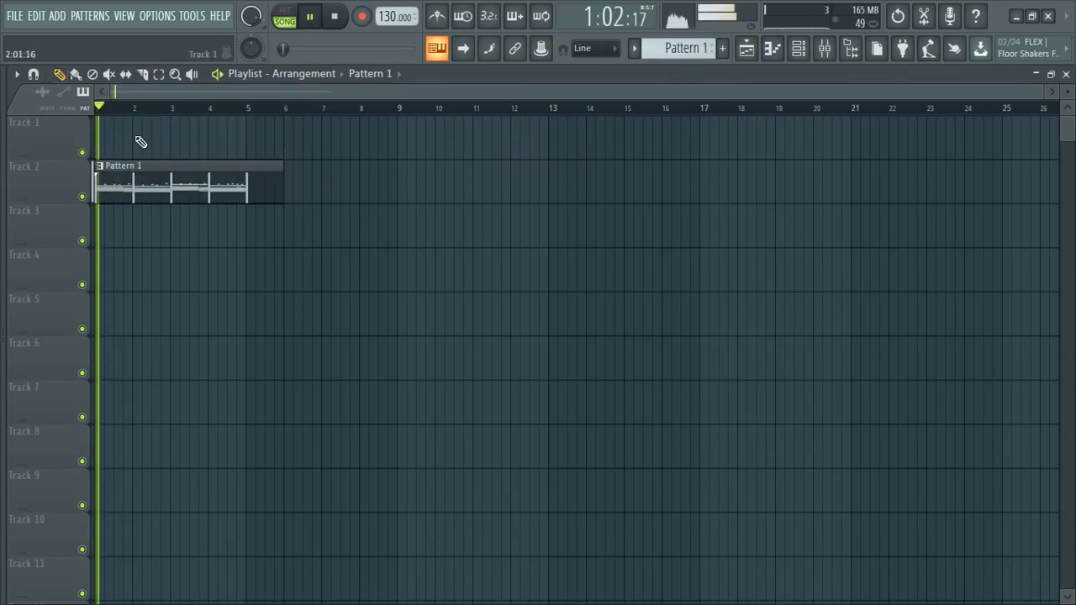
Step: Trim the Pattern 1 clip to four bars and repeat it on Track 2 to fill bars 1 through 16
drag(282, 185, 245, 187)
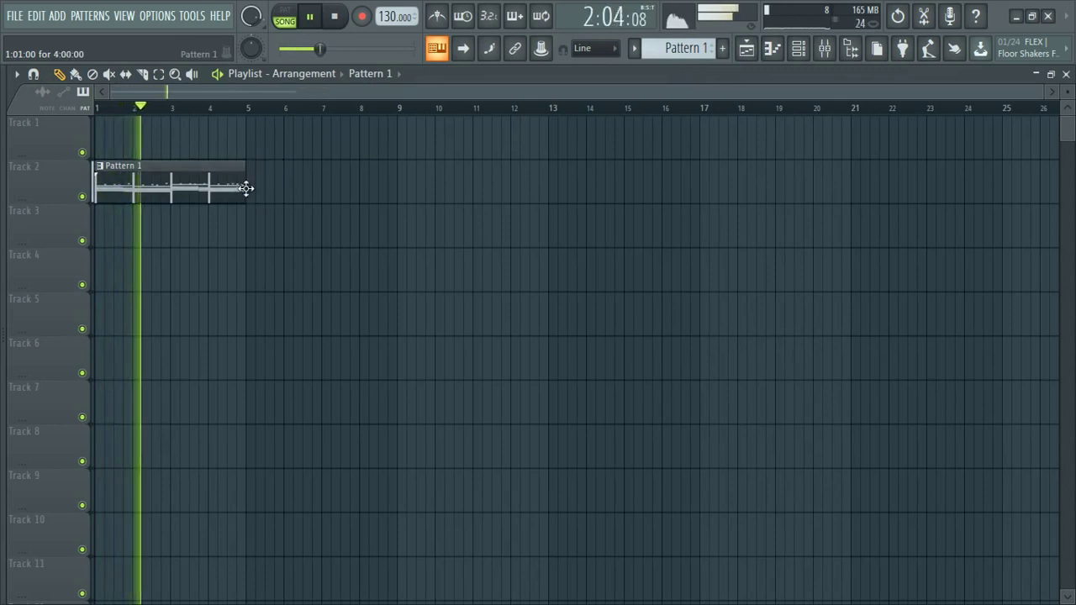
click(253, 187)
drag(487, 199, 648, 199)
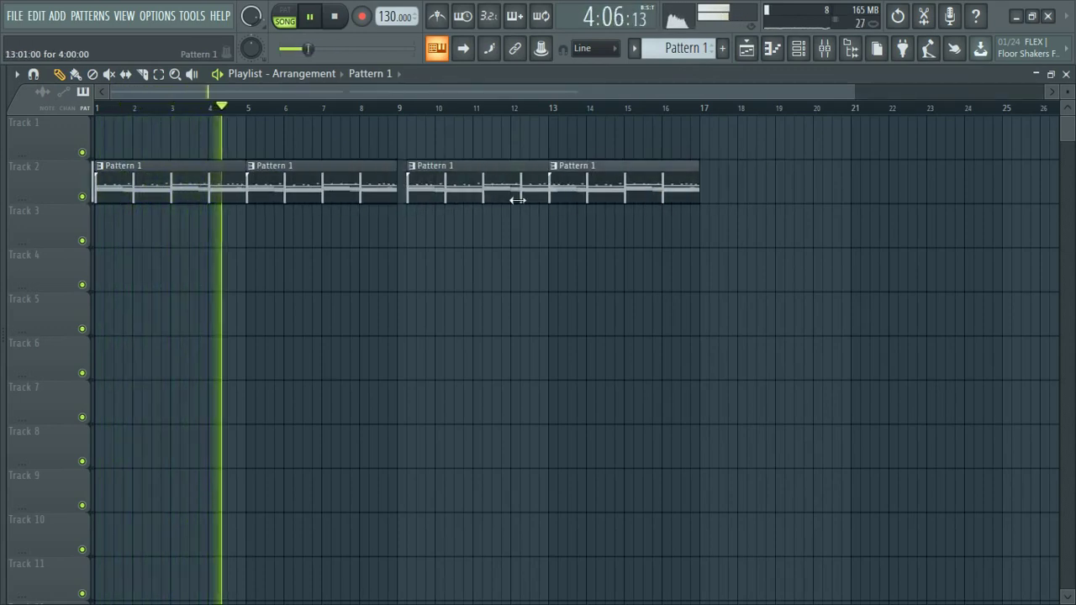
mouse_move(514, 199)
mouse_down()
mouse_move(479, 202)
mouse_move(495, 207)
mouse_up()
key(space)
Step: Add a Spire_x64_v1.1.15 [64bit] channel to the channel rack and move its plugin window so the whole synth fits
click(799, 49)
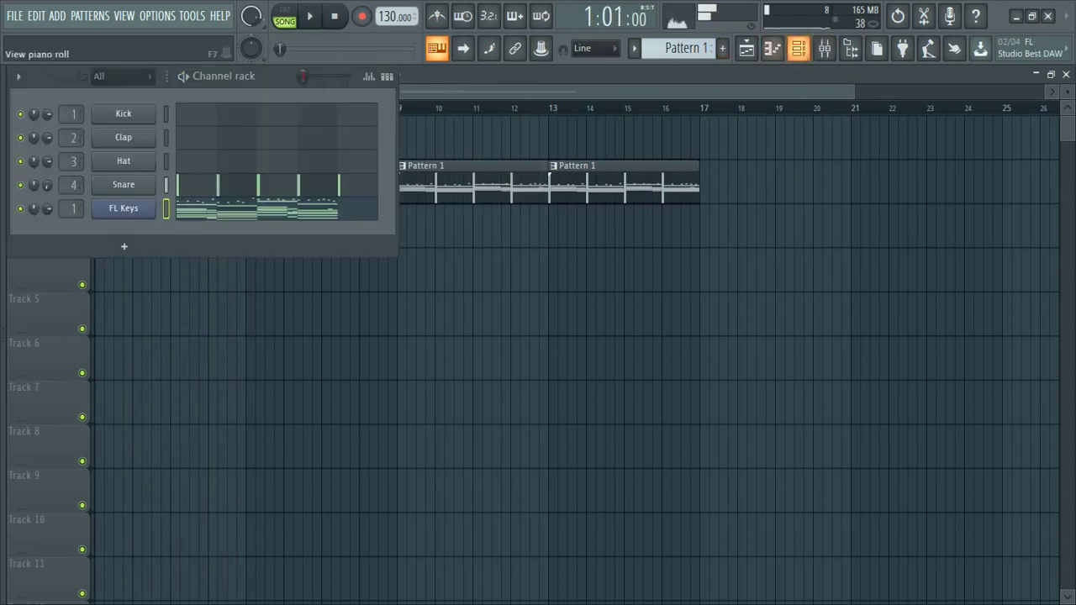
click(124, 247)
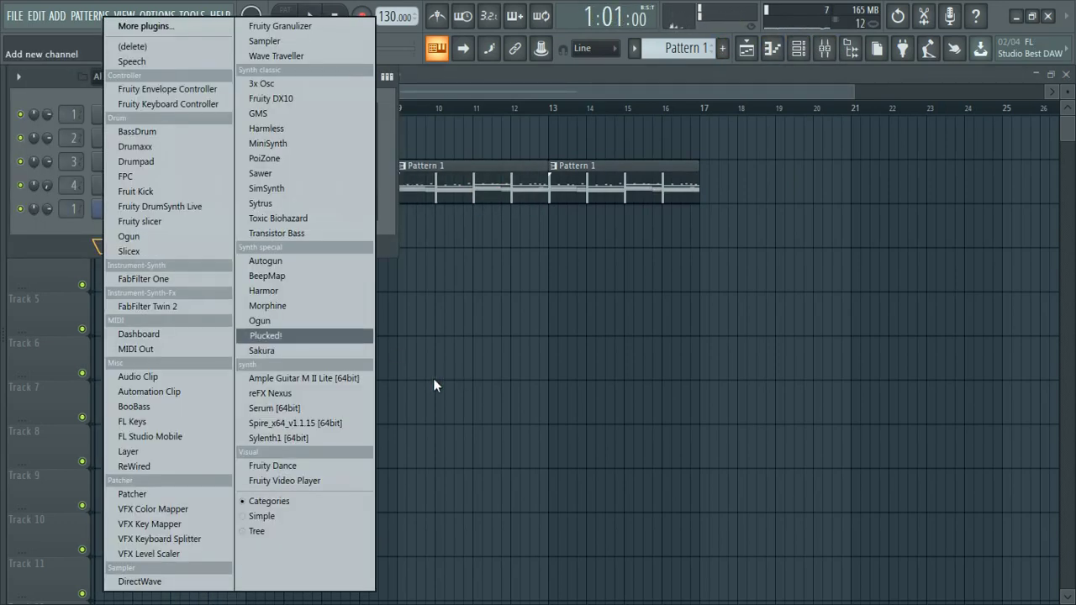
click(294, 423)
key(space)
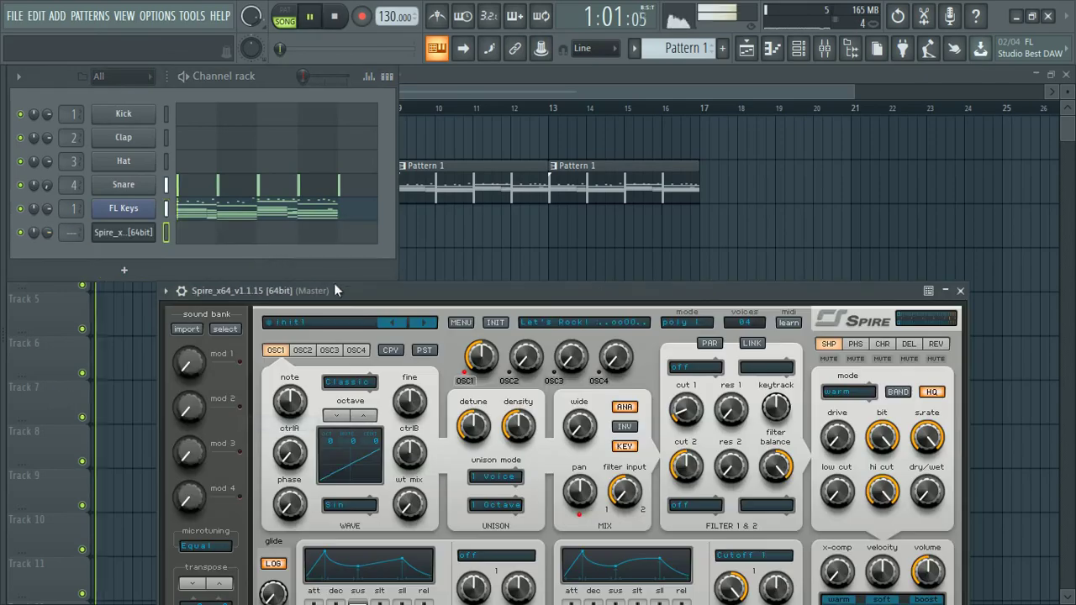
key(space)
drag(334, 290, 333, 226)
click(220, 263)
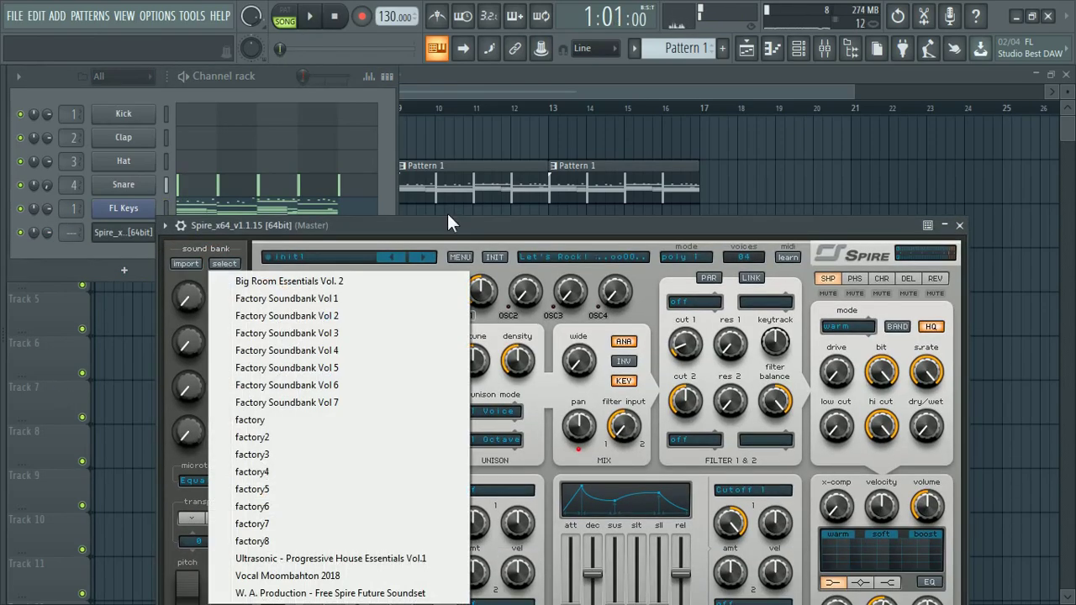
drag(448, 223, 406, 137)
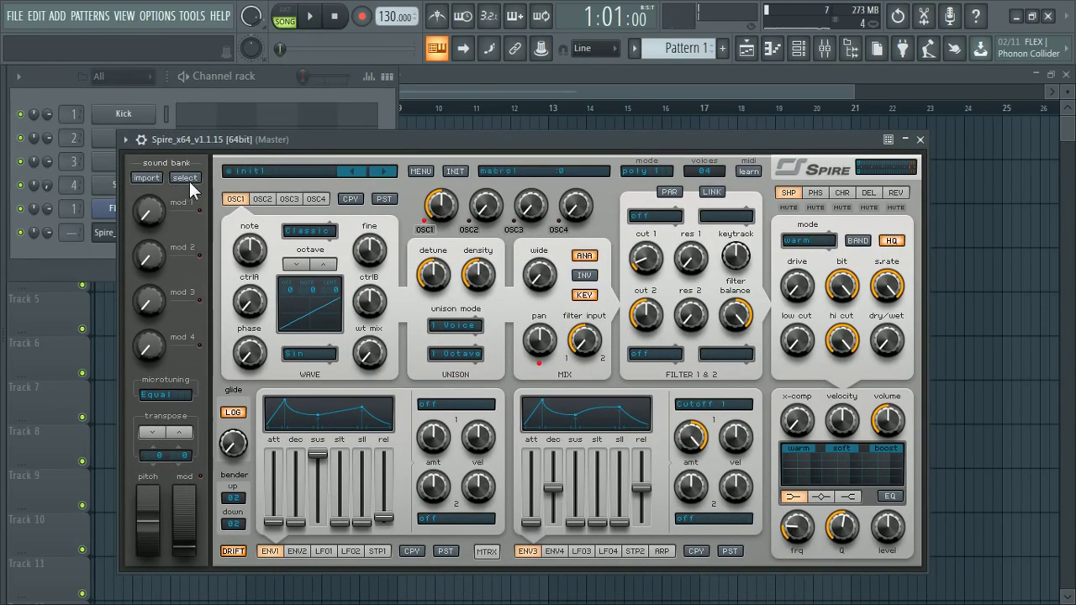
Step: Load the Big Room Essentials Vol. 2 sound bank in Spire and select the PAD - 5th Metallic Strin preset
click(187, 178)
click(202, 197)
click(236, 172)
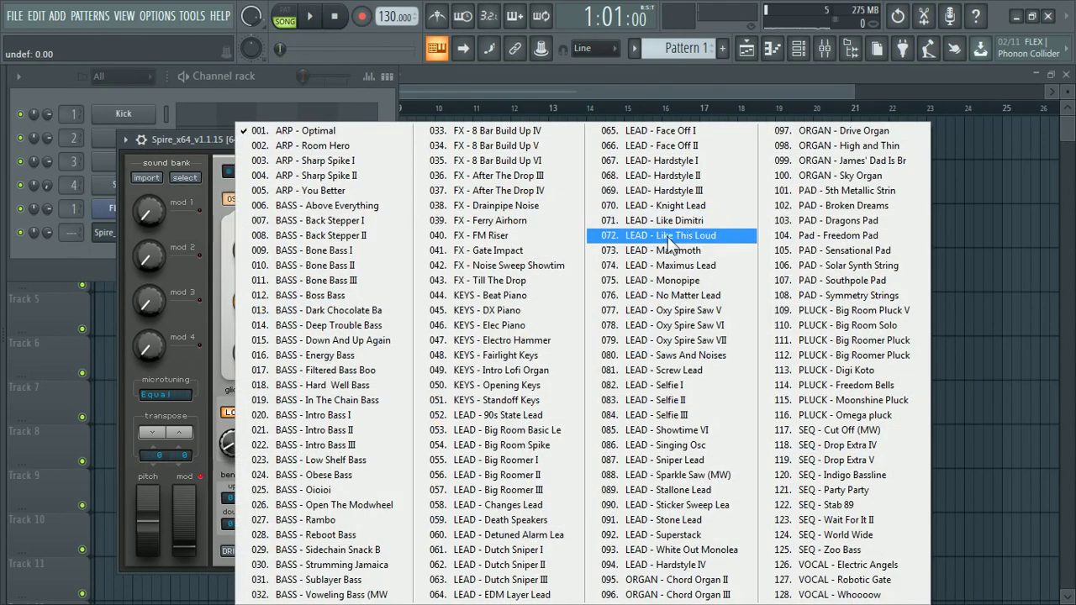
click(828, 196)
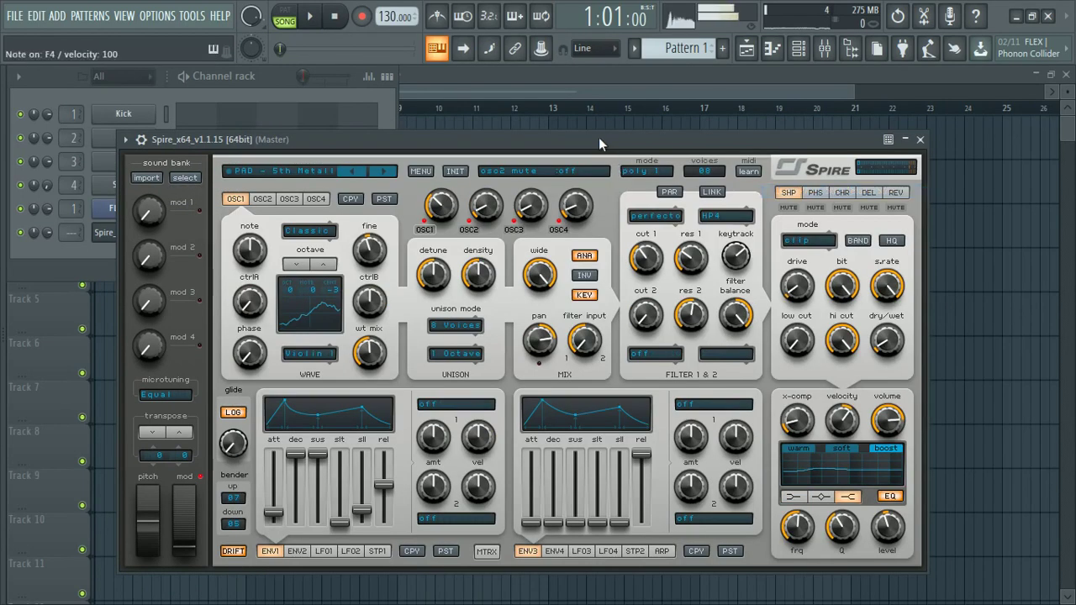
Step: Audition the following pad presets, settle on PAD - Sensational Pad and close the Spire window
click(393, 171)
click(393, 171)
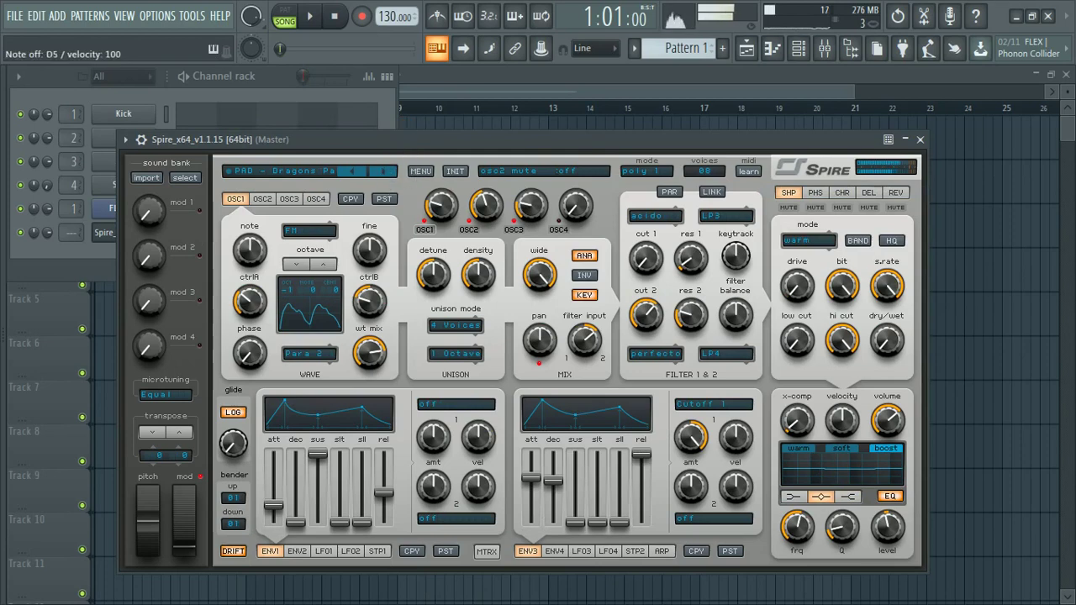
click(385, 172)
click(383, 172)
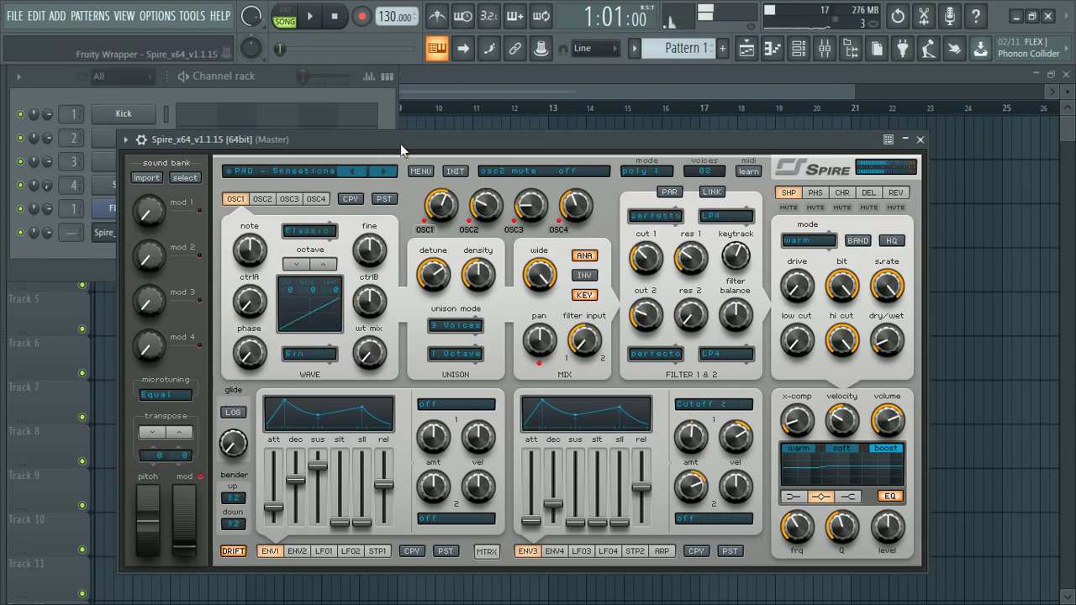
click(920, 140)
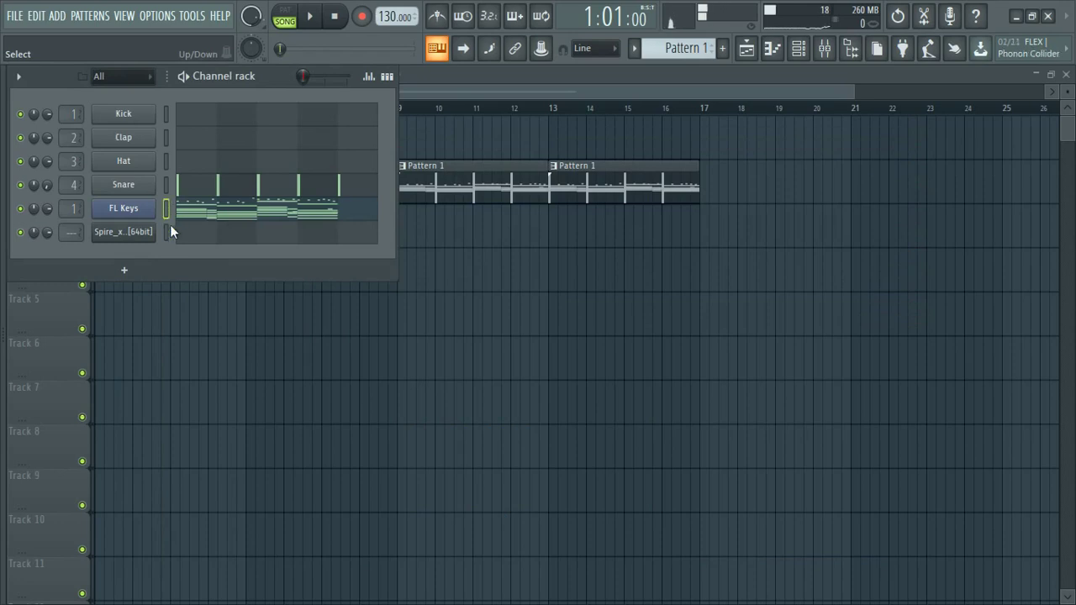
Step: Copy all the FL Keys chord and melody notes into the Spire channel's piano roll
click(229, 210)
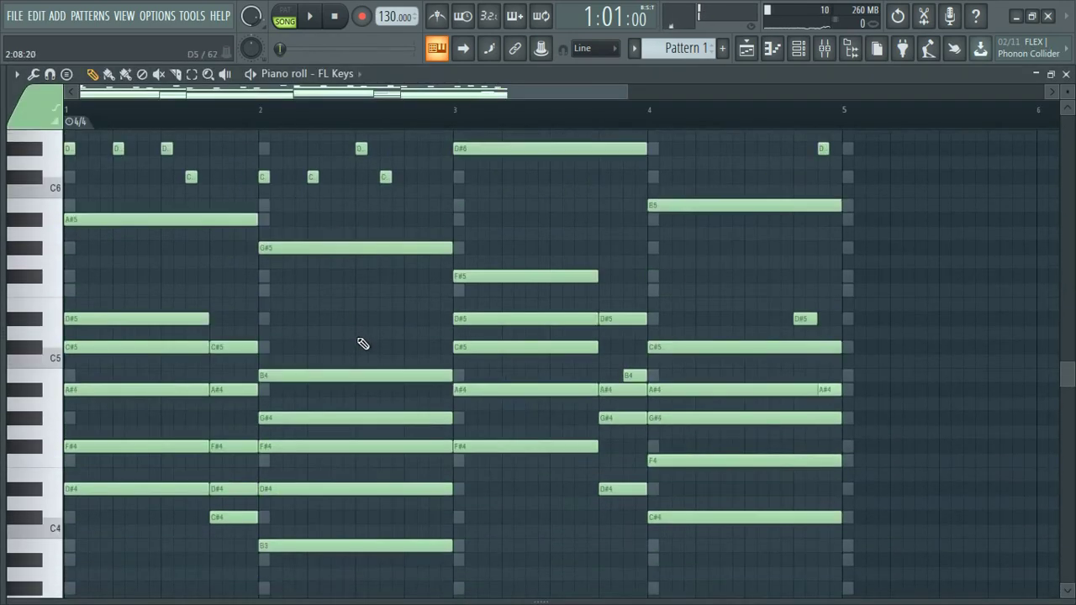
drag(800, 535, 67, 312)
mouse_move(796, 325)
mouse_down()
mouse_move(559, 250)
mouse_move(703, 329)
mouse_up()
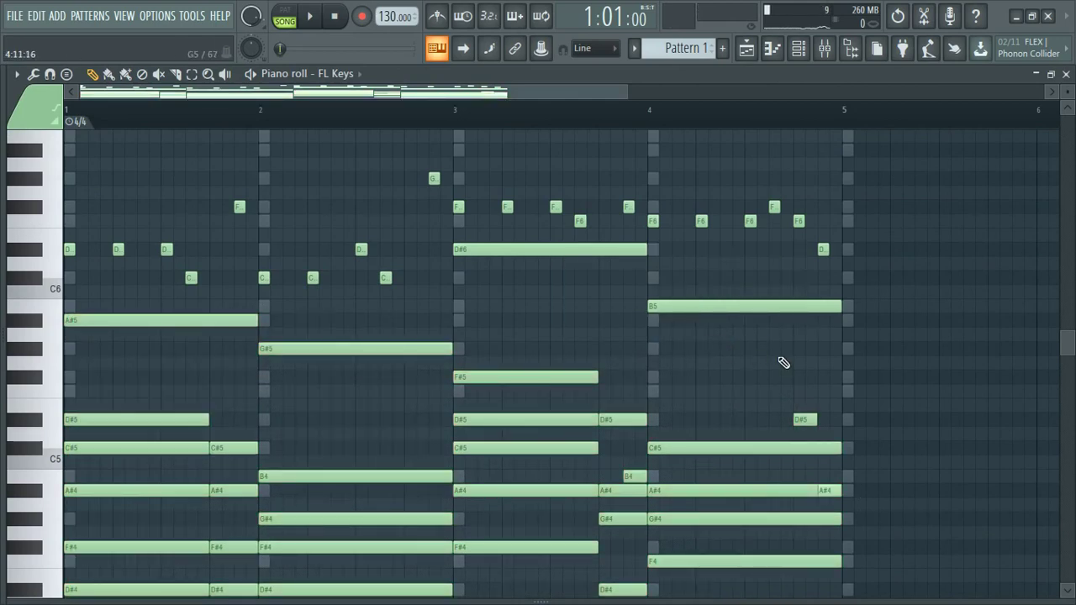
scroll(784, 362, down, 5)
key(ctrl+a)
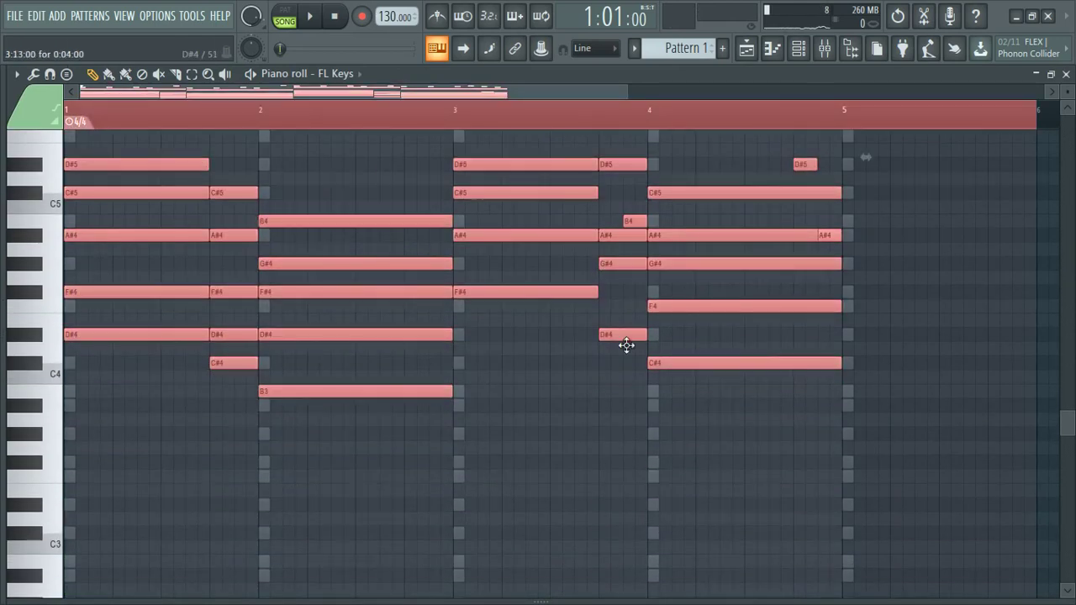
click(795, 55)
click(244, 239)
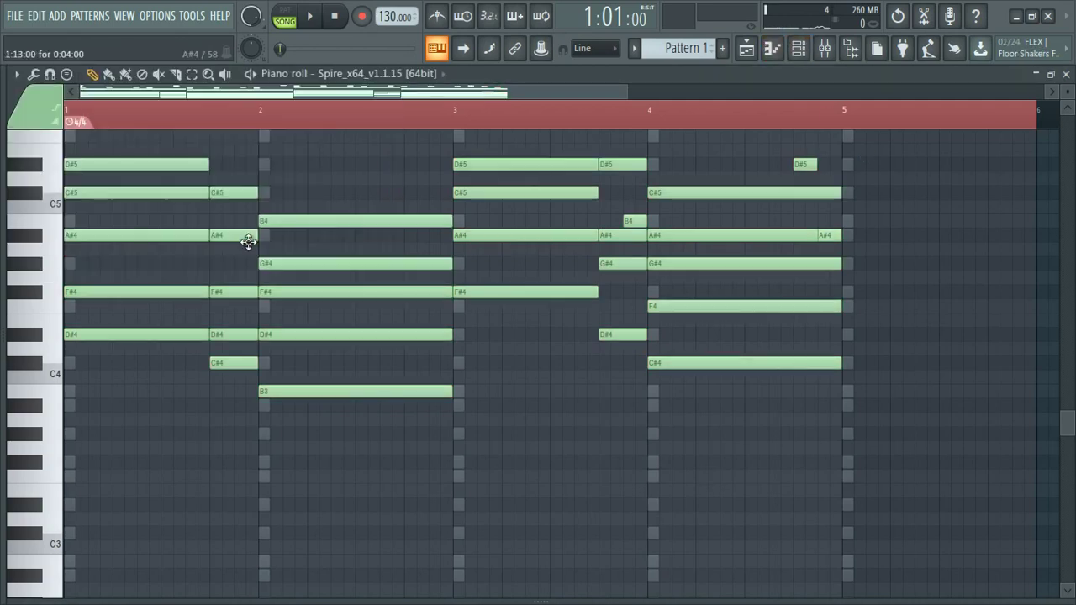
scroll(244, 240, up, 5)
scroll(737, 217, up, 3)
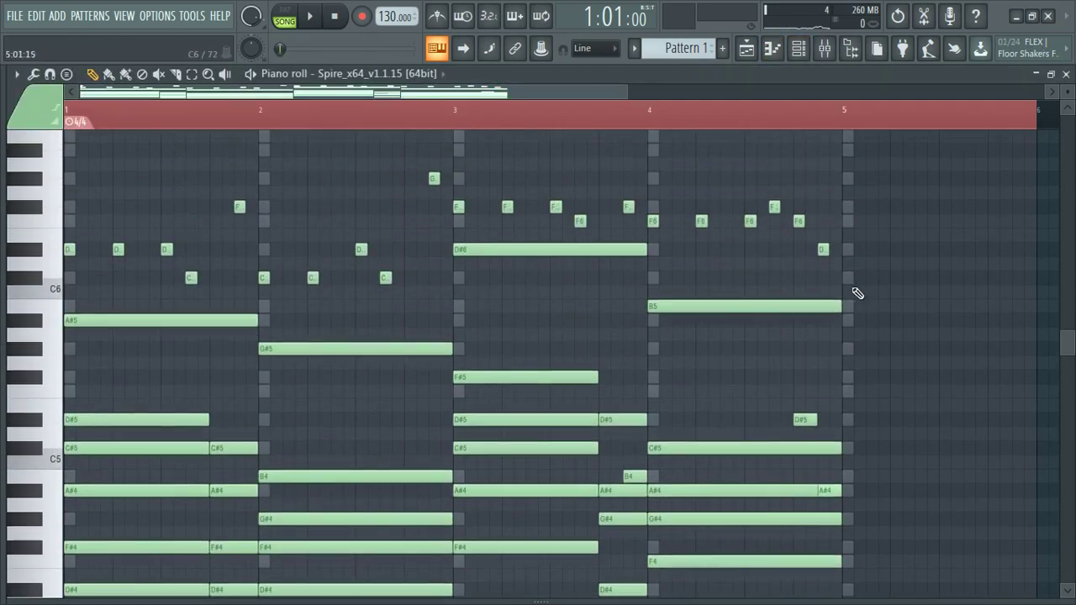
click(701, 194)
drag(869, 298, 652, 172)
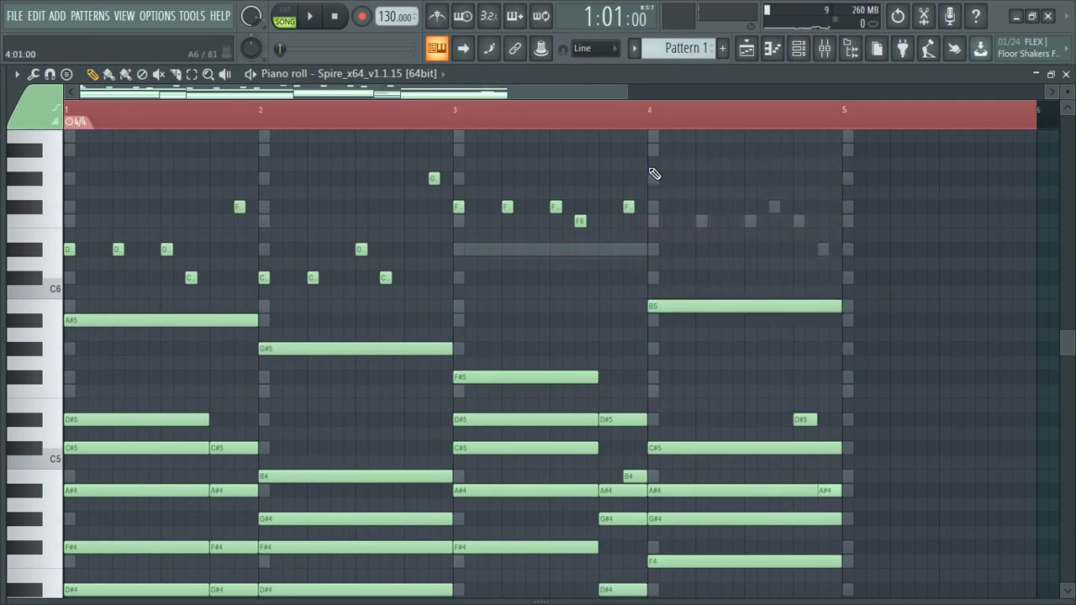
key(ctrl+z)
click(871, 236)
right_click(896, 243)
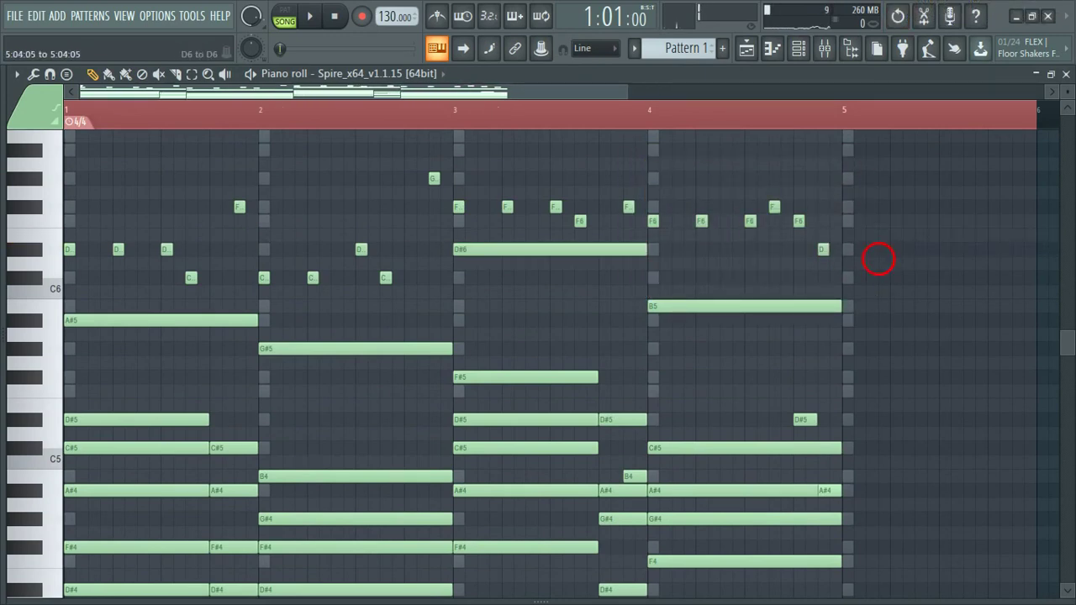
Step: Delete all the short melody notes across the four bars of Spire's piano roll, keeping the sustained notes, and start playback
drag(878, 259, 74, 246)
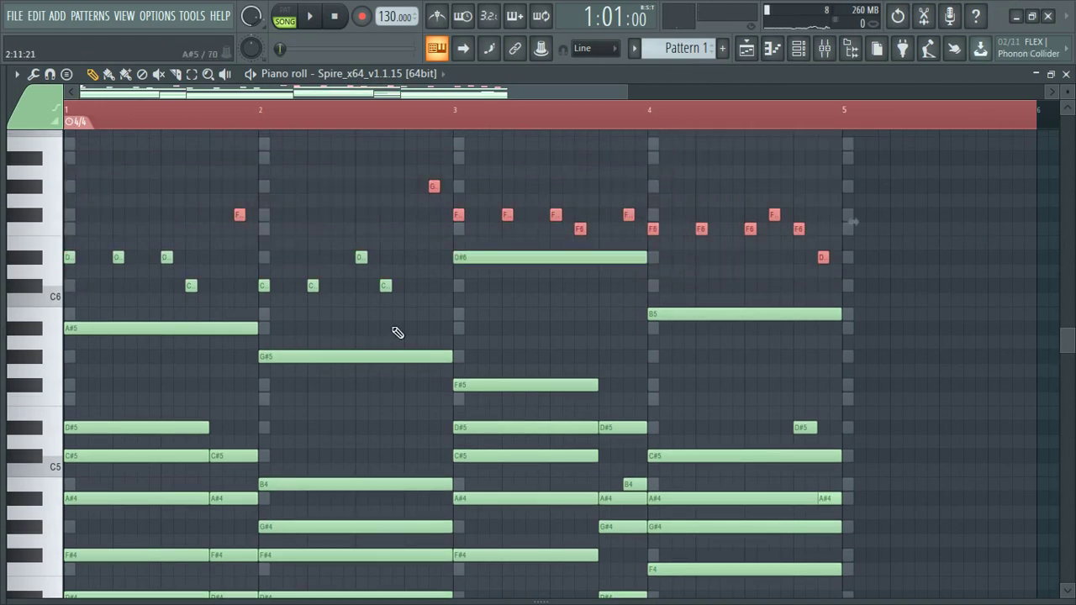
drag(390, 333, 266, 204)
drag(225, 238, 52, 291)
key(Delete)
key(space)
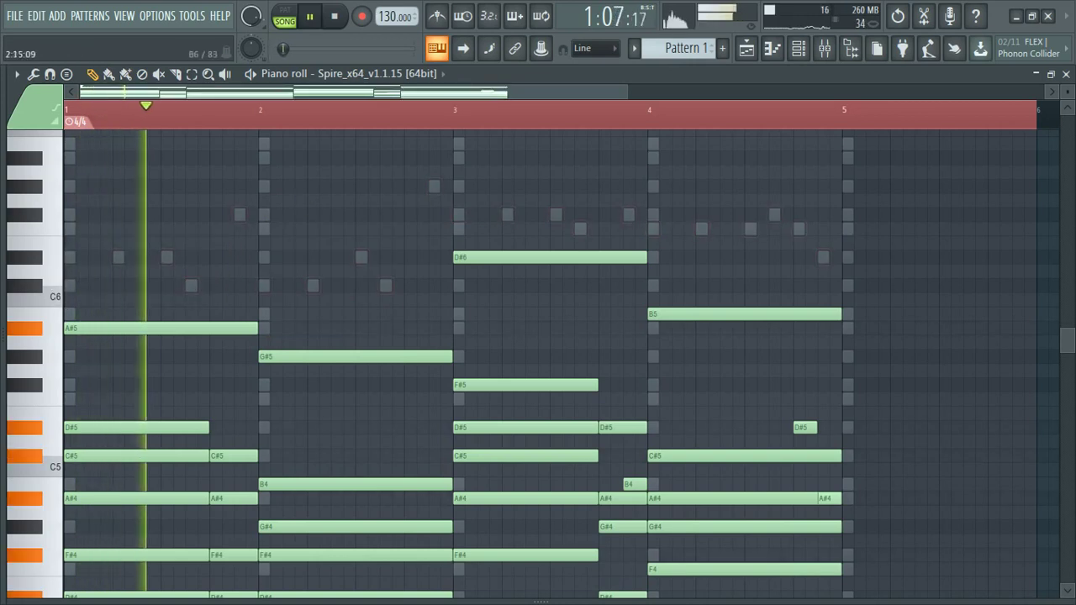
Step: Mute the FL Keys channel and route the Spire channel to mixer track 2
click(824, 48)
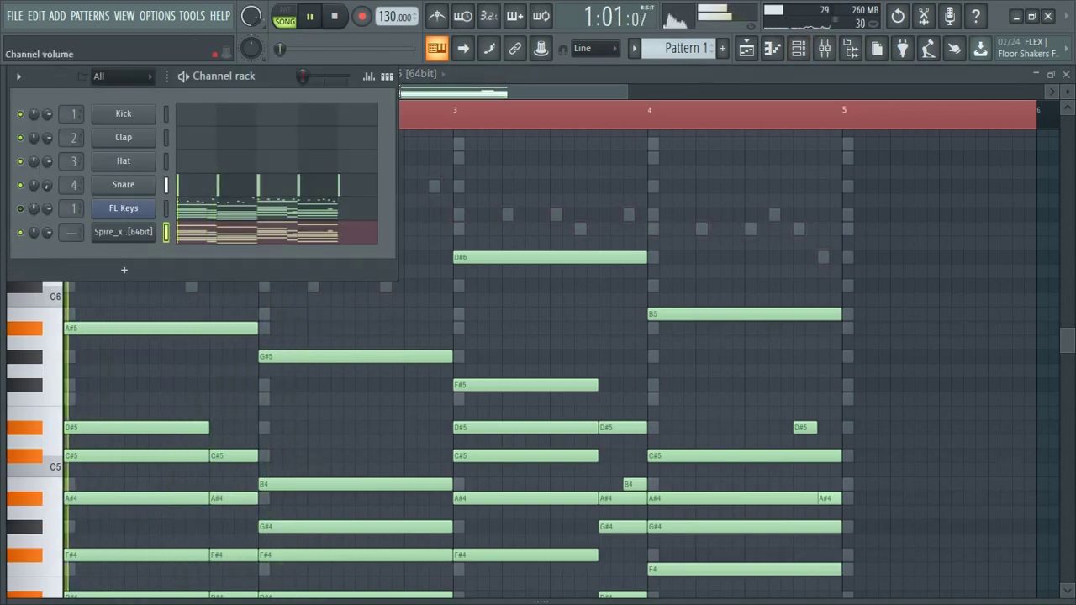
key(space)
key(space)
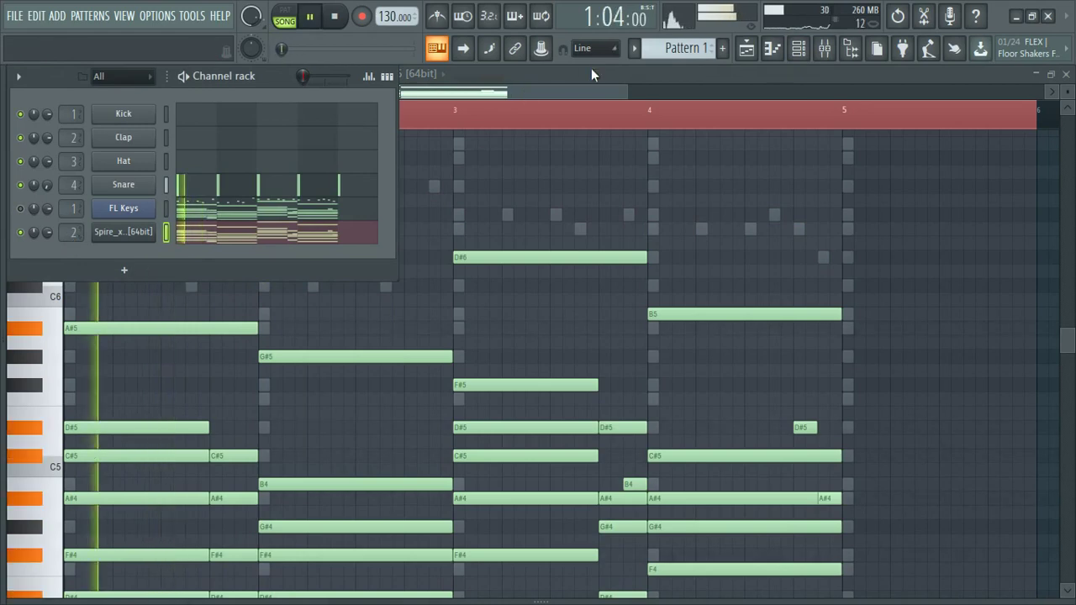
Step: Transpose all the Spire chord notes up one octave and play them in the song
click(592, 71)
key(space)
key(ctrl+Up)
key(space)
Step: Lower the Insert 1 and Insert 2 mixer faders slightly during playback
key(F9)
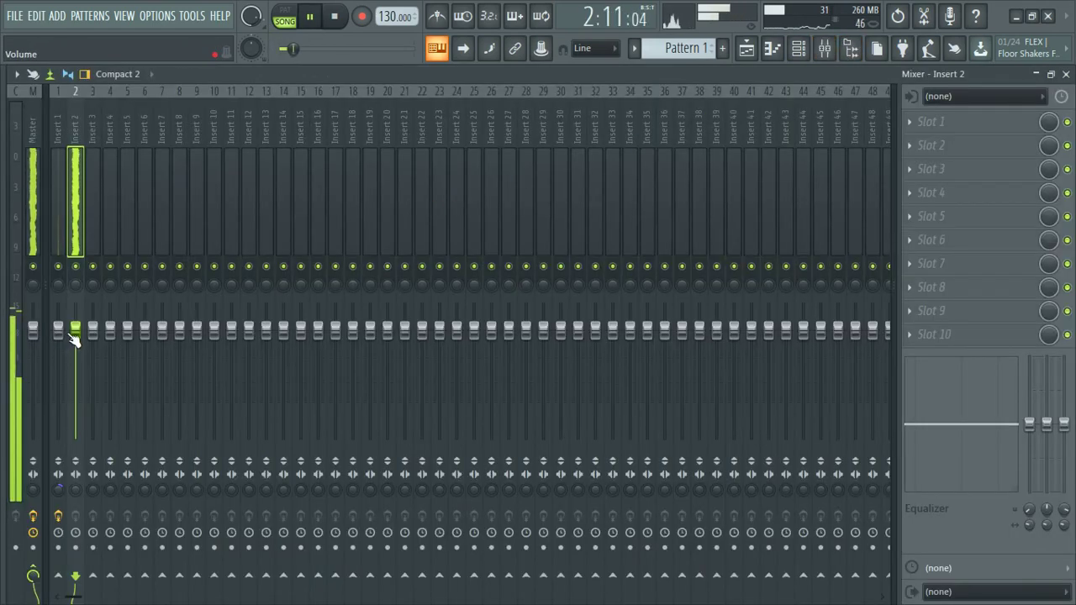
drag(58, 333, 59, 339)
click(75, 333)
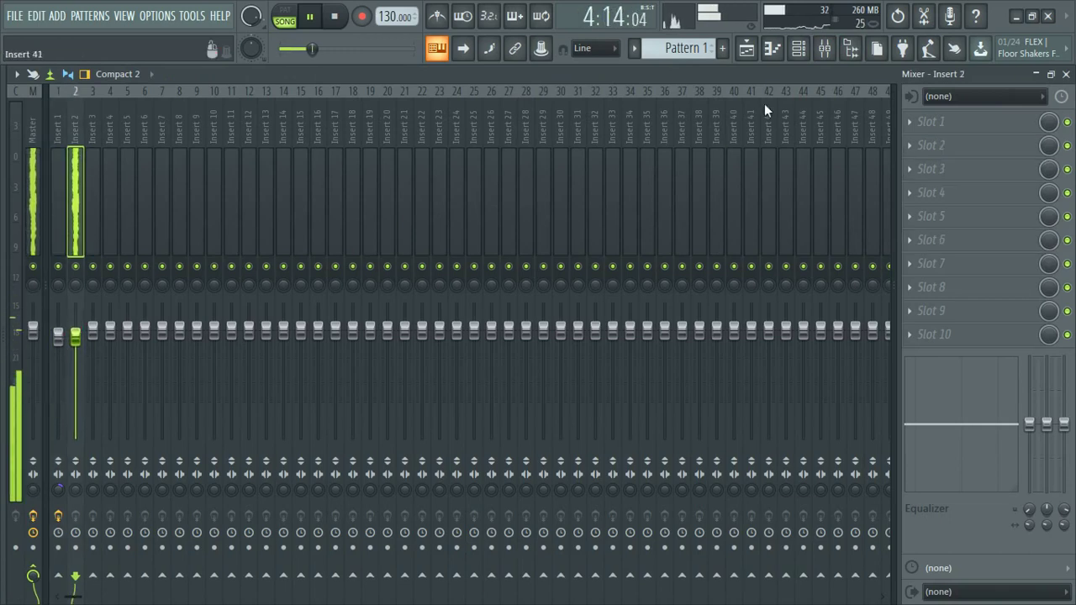
Step: Try all the Spire chord notes another octave higher during song playback
click(801, 50)
key(space)
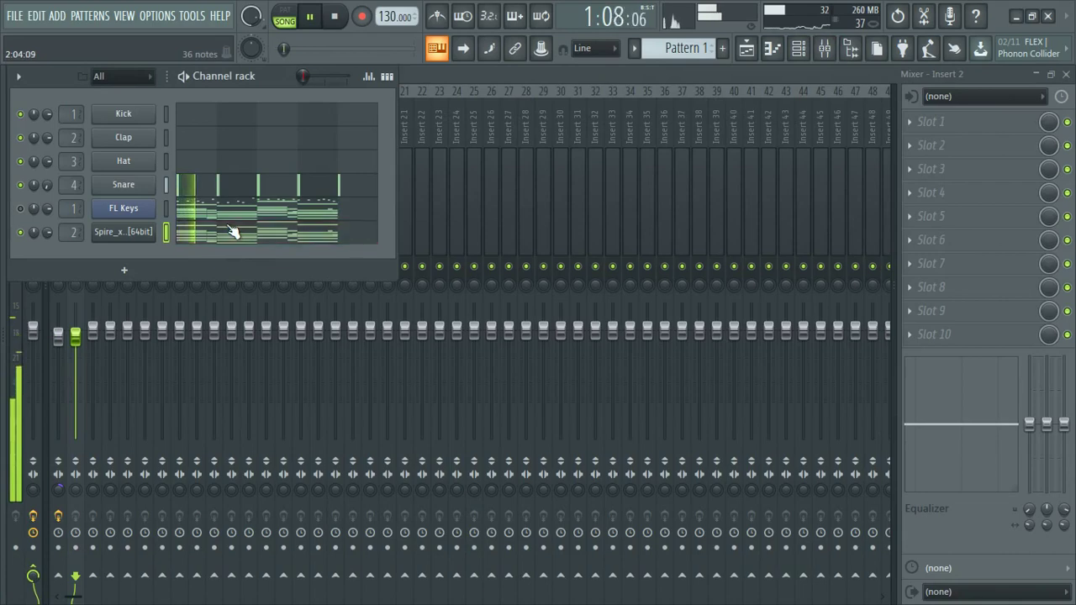
click(234, 232)
scroll(228, 272, up, 4)
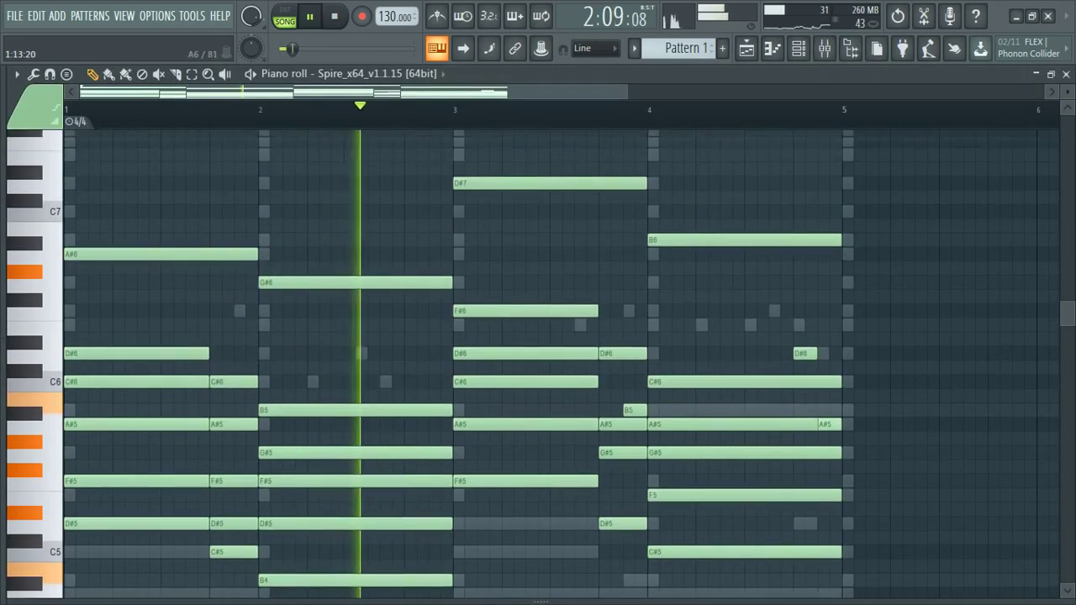
scroll(228, 271, up, 2)
key(space)
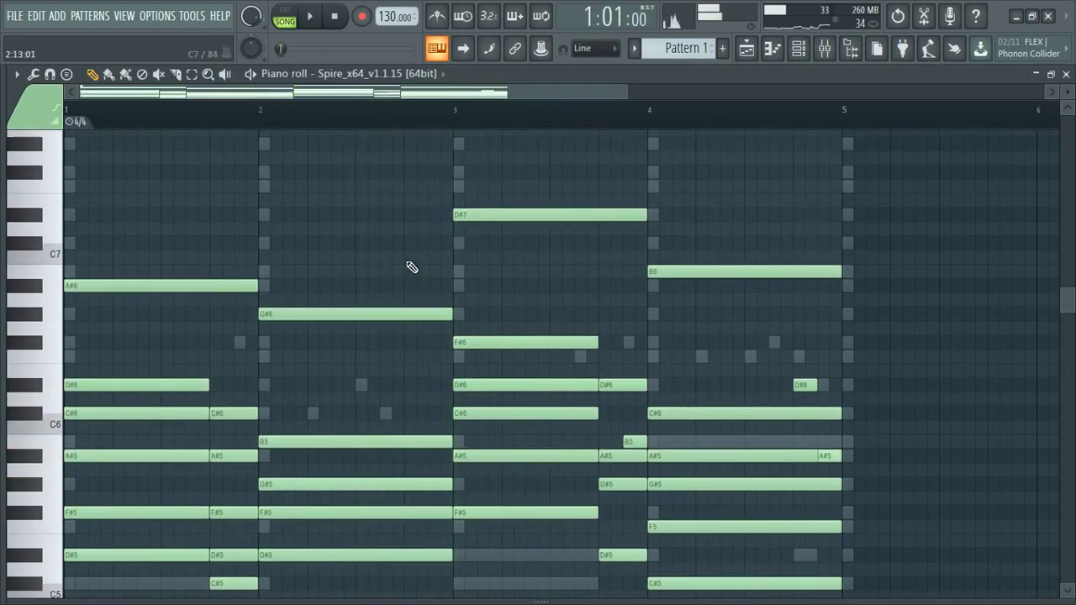
key(ctrl+Up)
key(space)
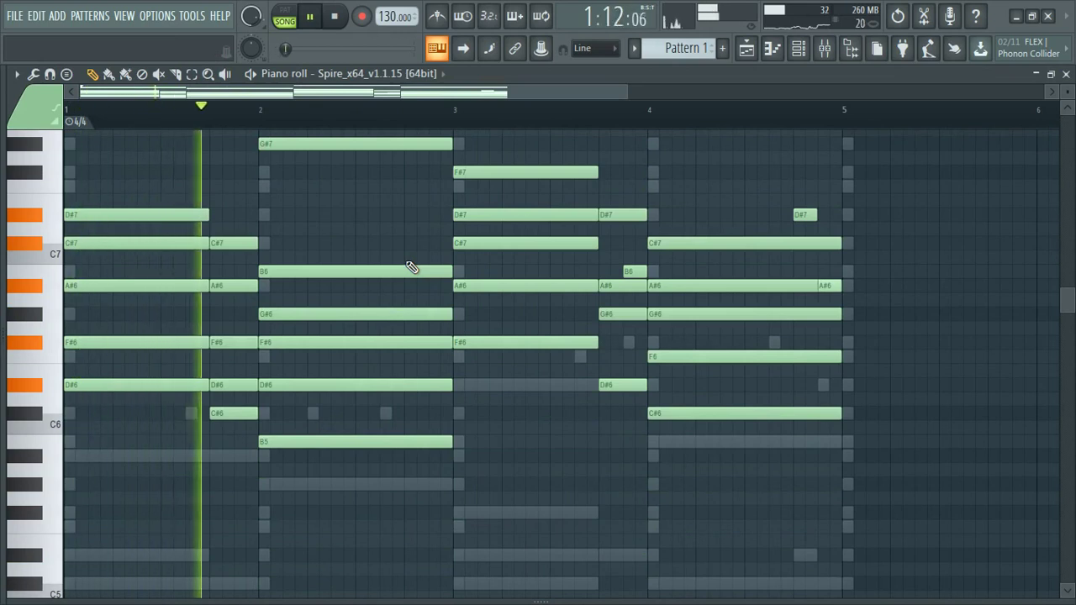
scroll(412, 267, up, 1)
scroll(412, 267, up, 1)
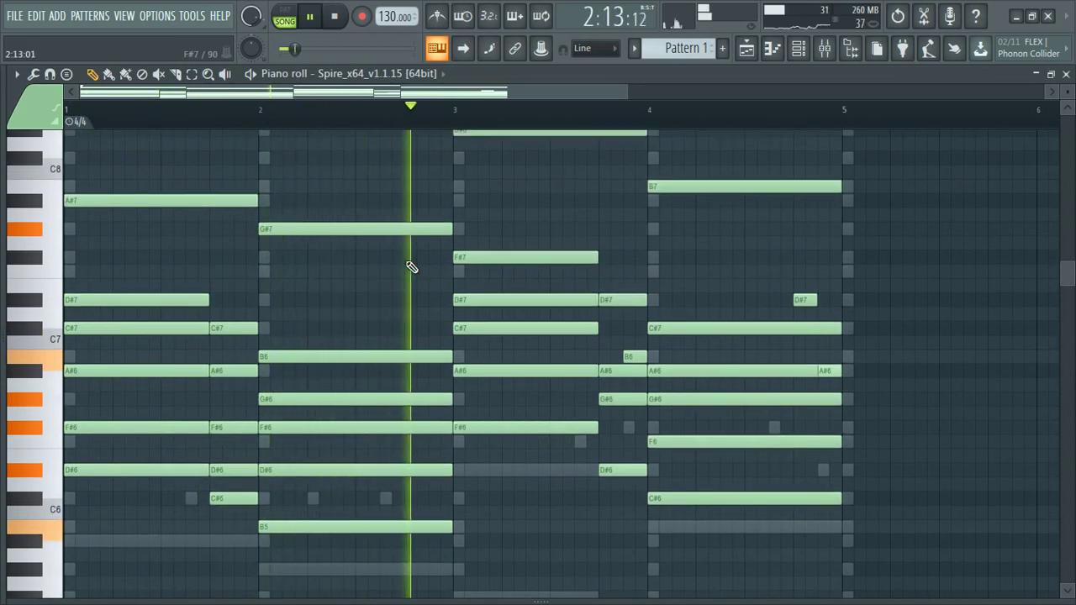
Step: Transpose the Spire chord notes back down one octave and listen to them briefly
key(space)
key(ctrl+Down)
key(space)
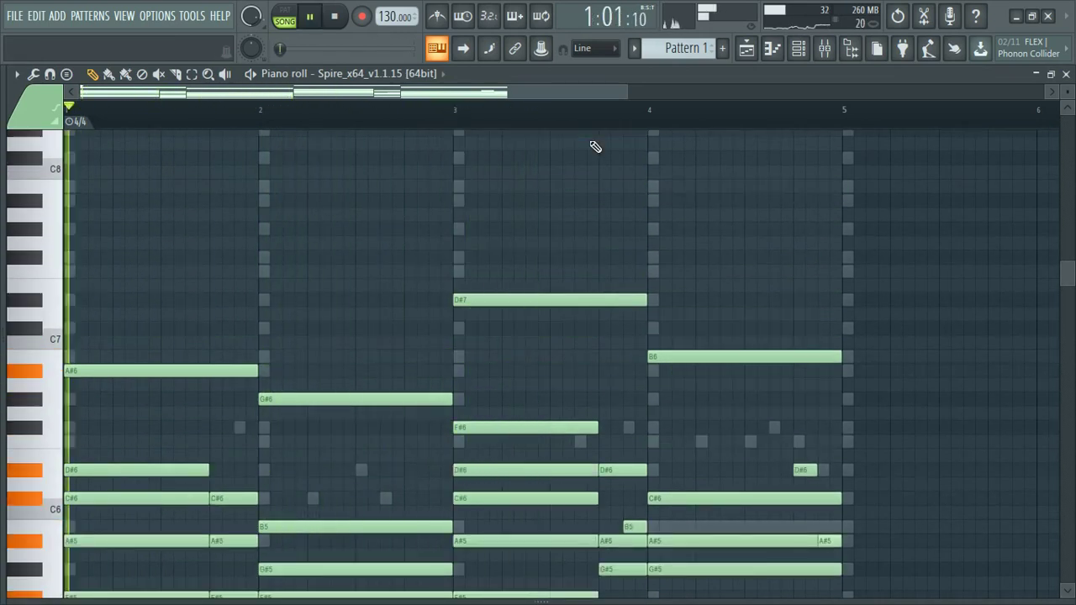
key(space)
Step: Switch the Spire preset to PAD - Solar Synth String, start playback and close the synth window
click(799, 48)
key(space)
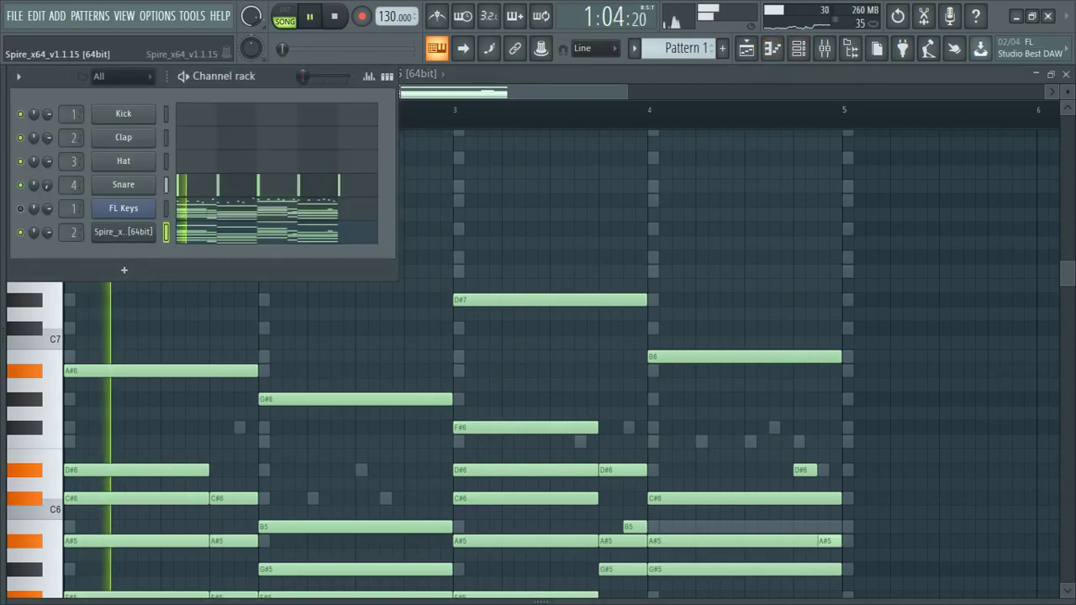
click(111, 234)
click(378, 171)
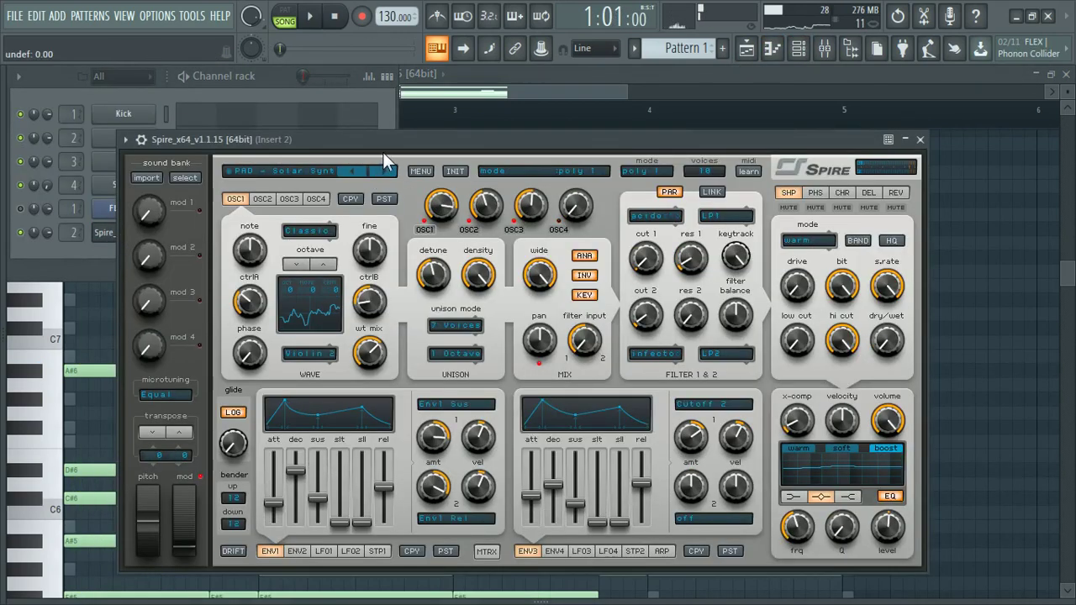
key(space)
click(910, 144)
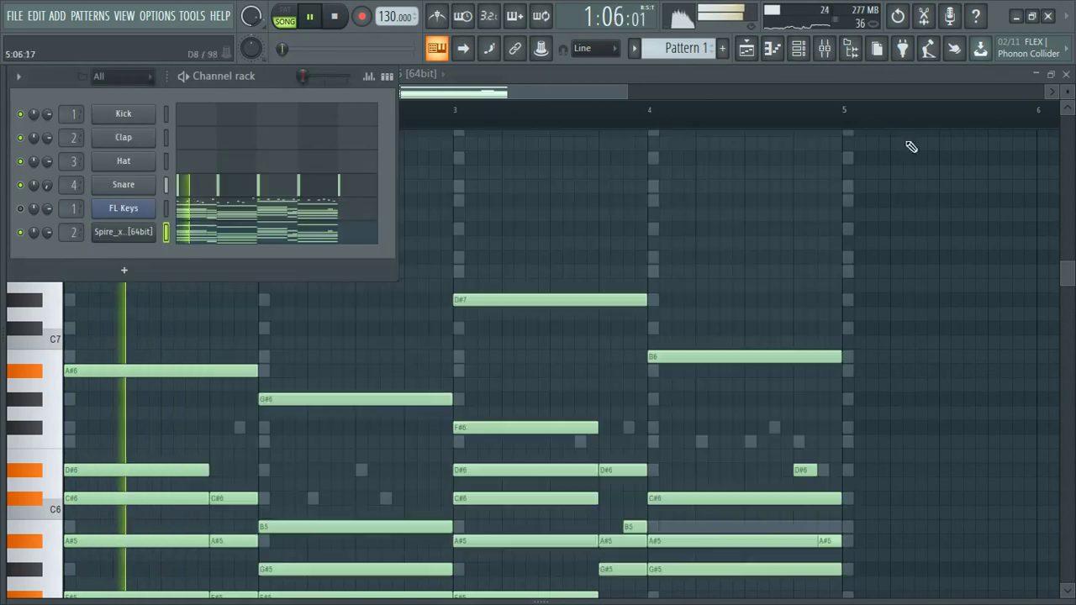
Step: Lower the Insert 2 mixer fader to about -8.3 dB and reopen the Spire channel's piano roll
click(824, 48)
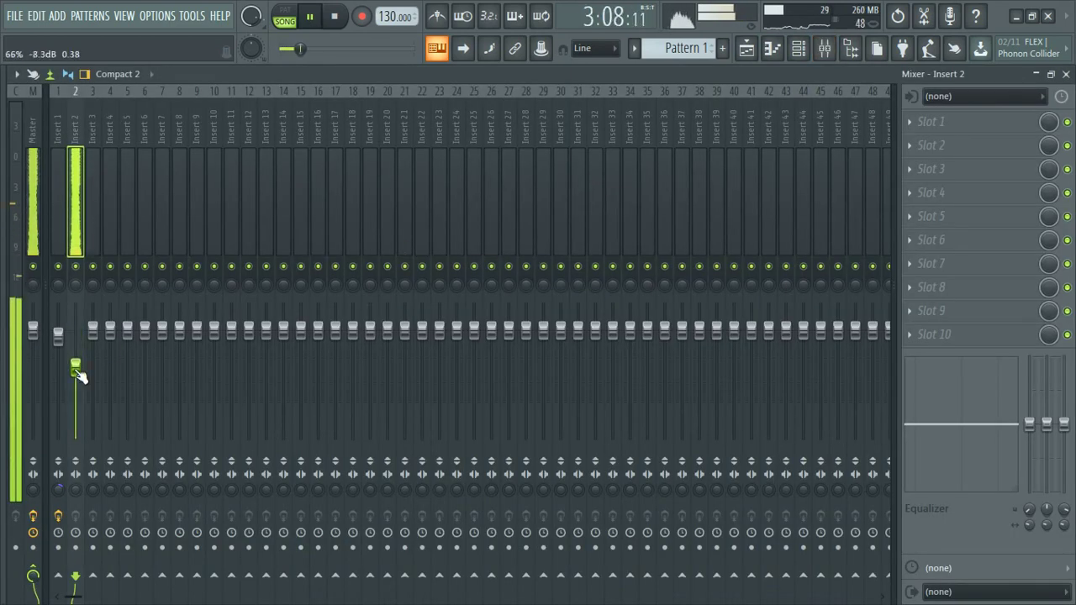
click(800, 55)
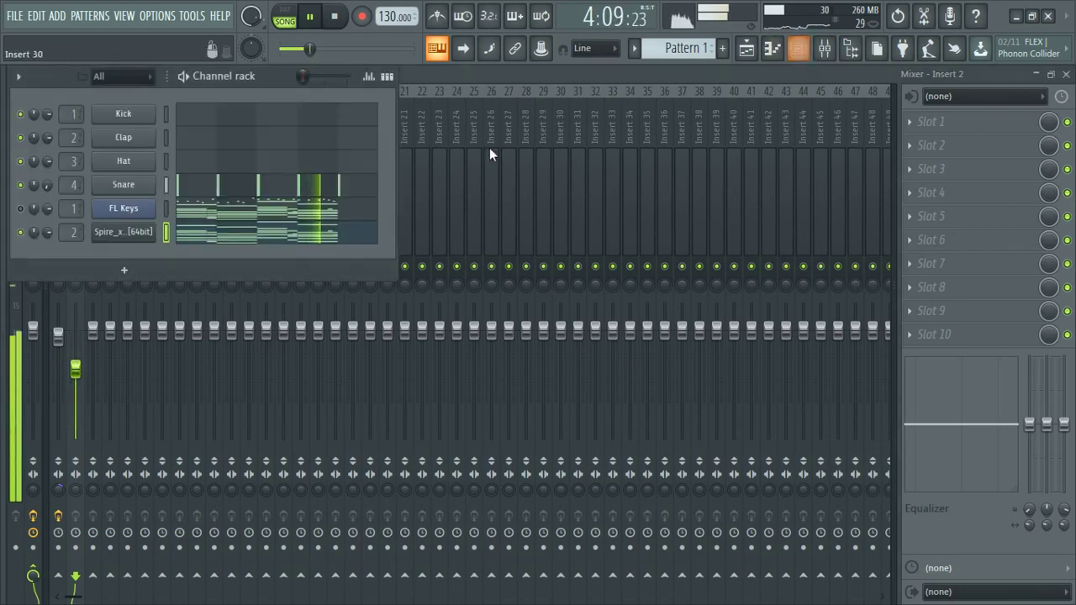
click(224, 237)
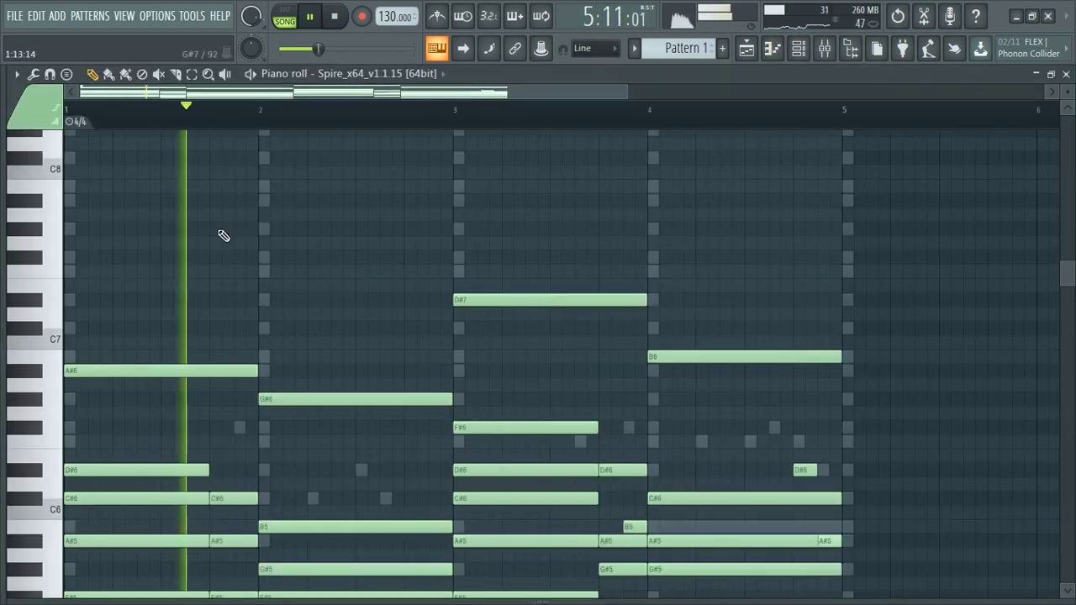
Step: Try the long Spire chord notes in bar 3 one octave lower and listen to them in the song
scroll(229, 238, down, 6)
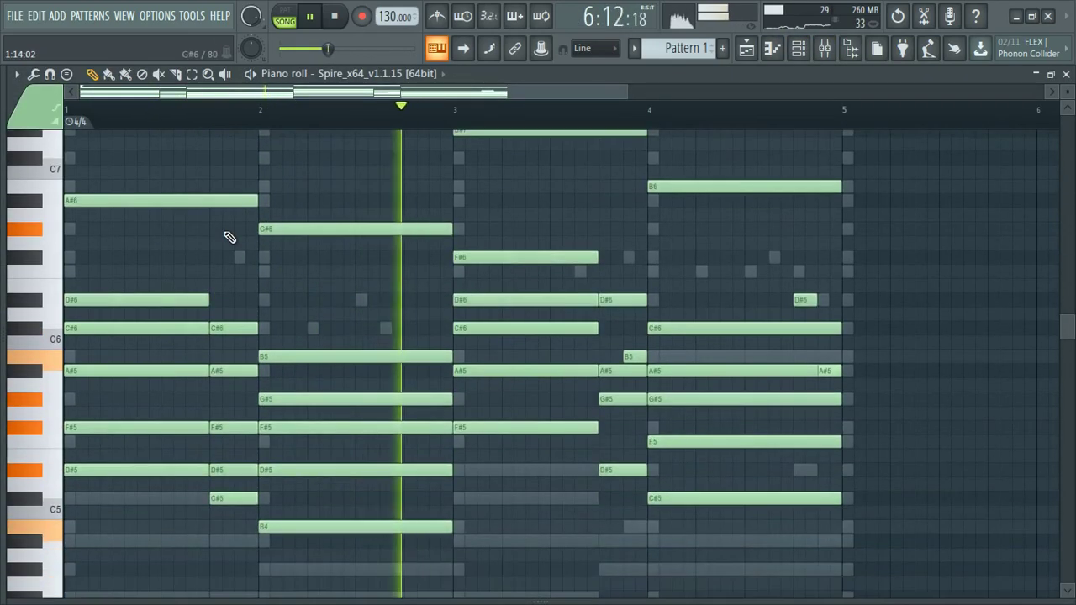
key(space)
scroll(494, 225, up, 2)
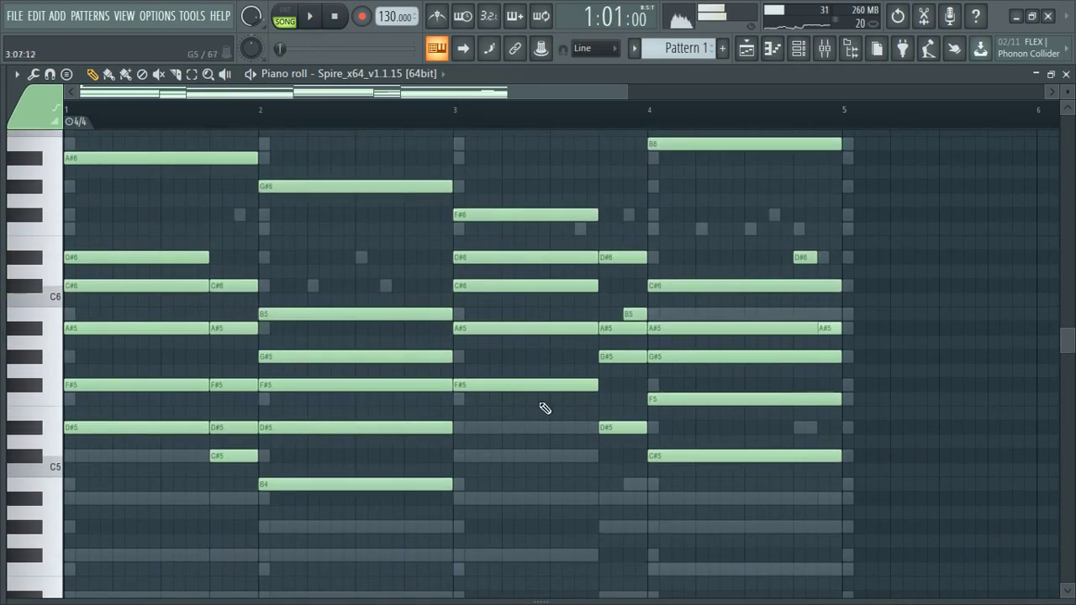
drag(514, 433, 508, 189)
key(ctrl+Down)
key(space)
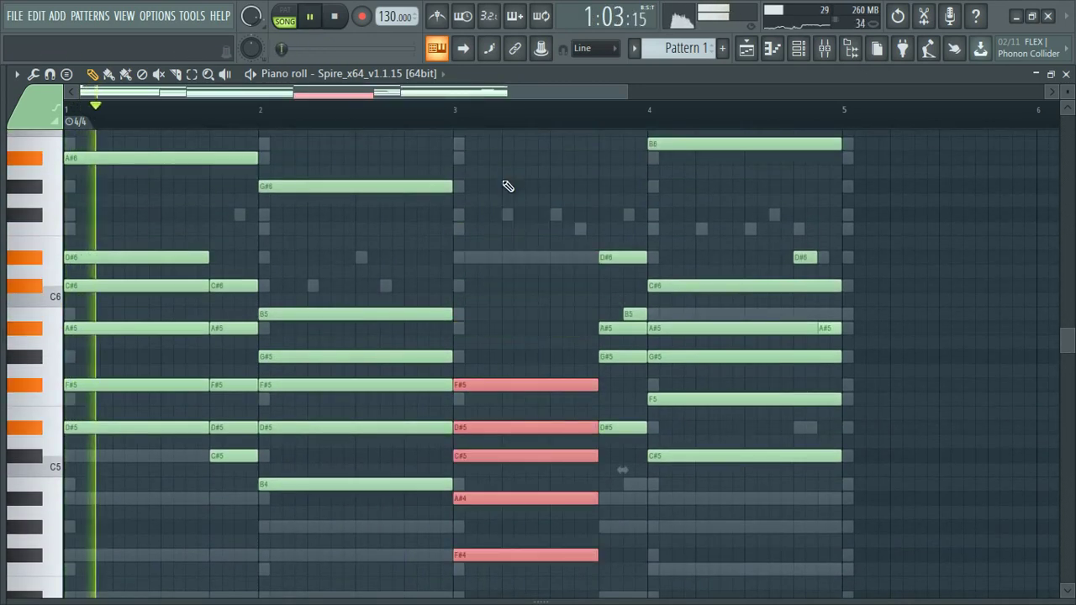
scroll(513, 200, down, 2)
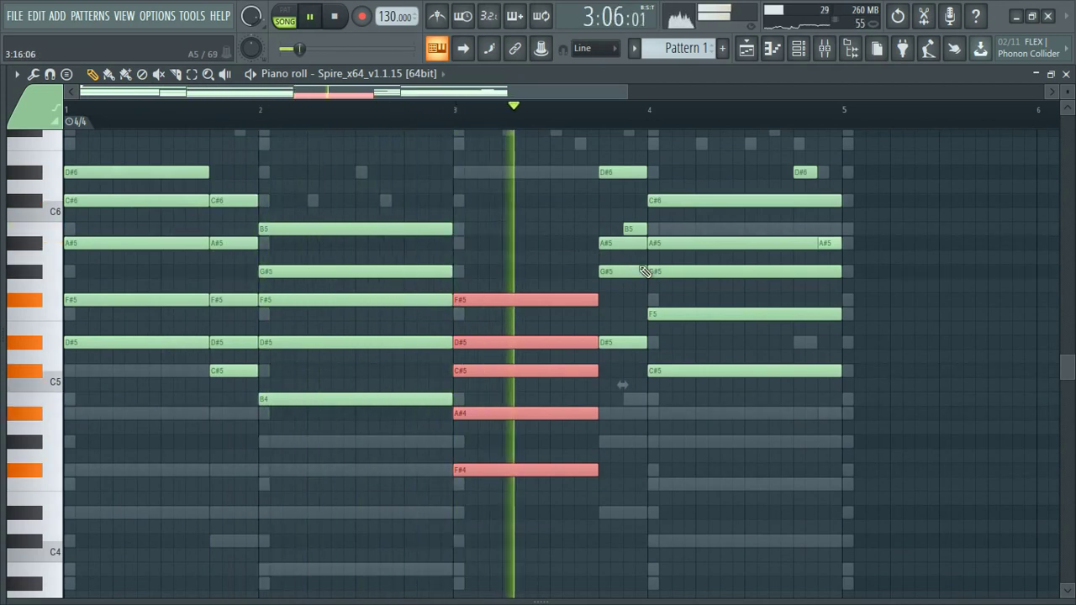
scroll(645, 273, up, 4)
scroll(645, 273, up, 2)
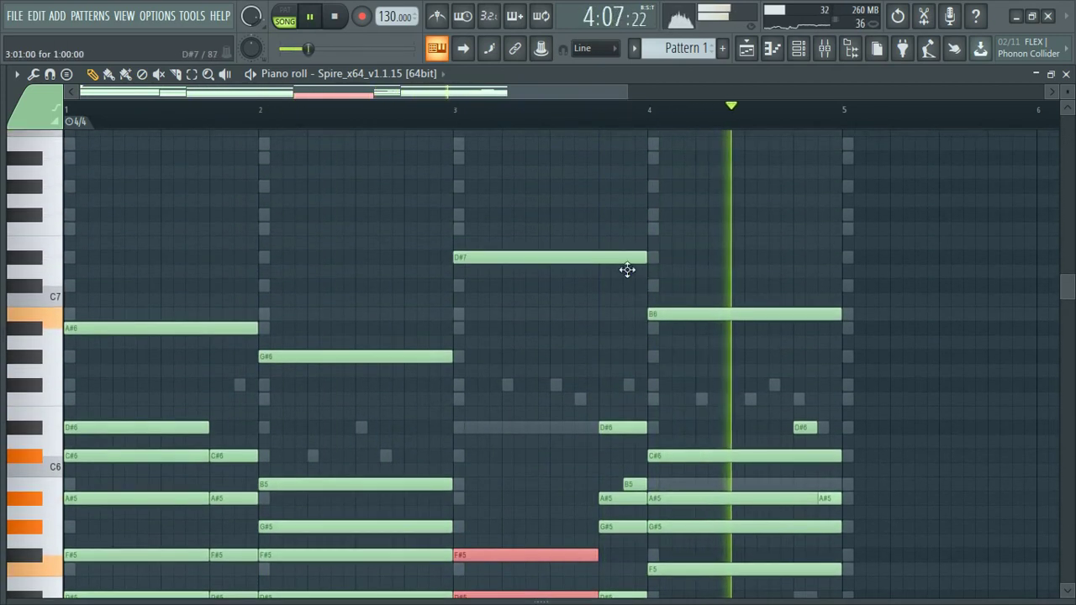
key(space)
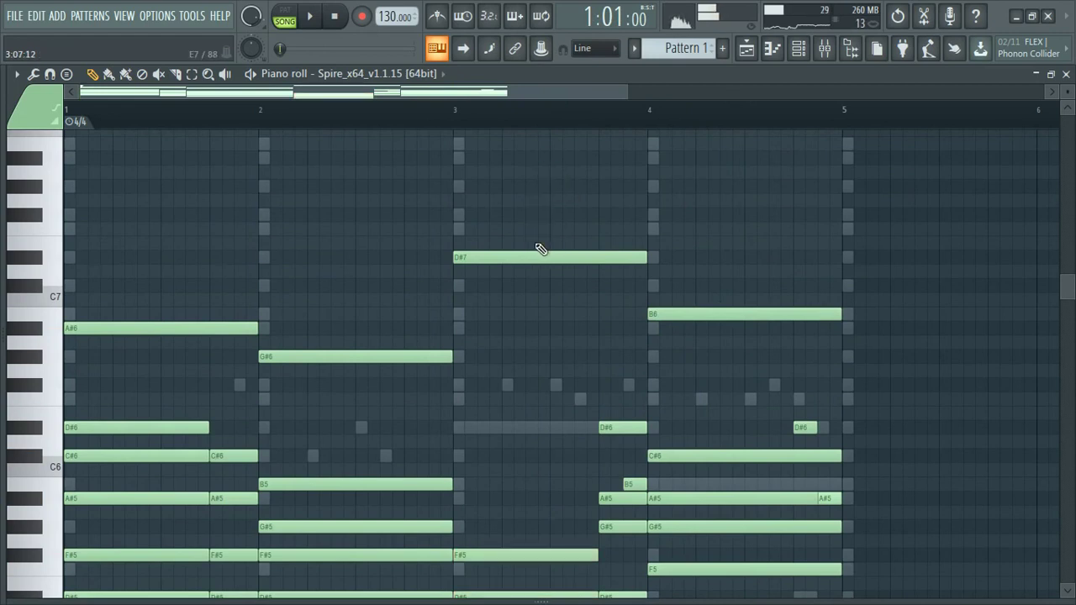
Step: Lower the held D#7 note in bar 3 by one octave to D#6 and play the song
key(ctrl+Down)
key(space)
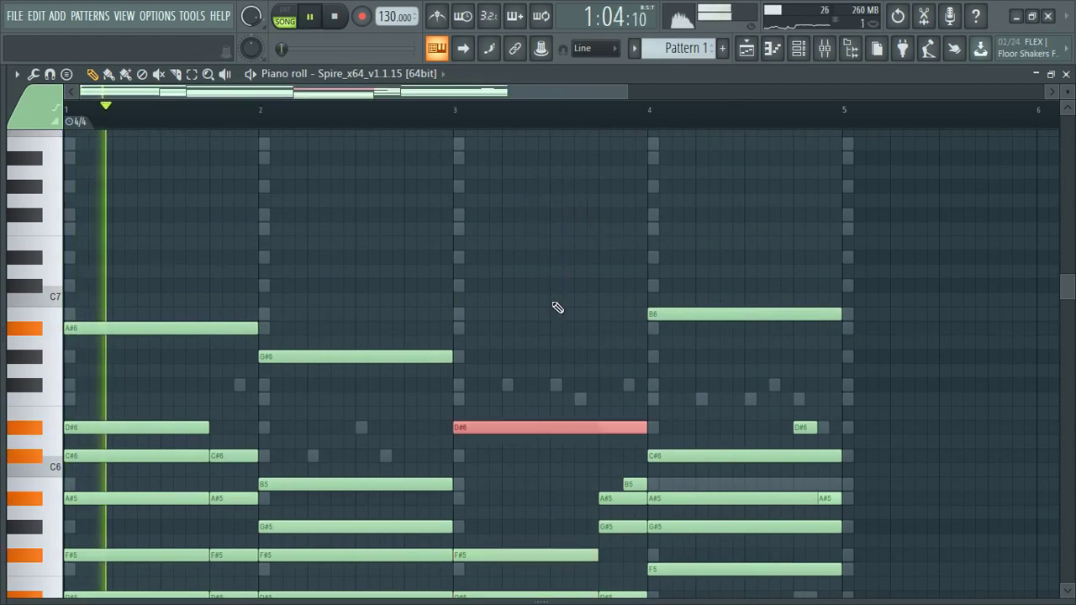
scroll(558, 308, down, 3)
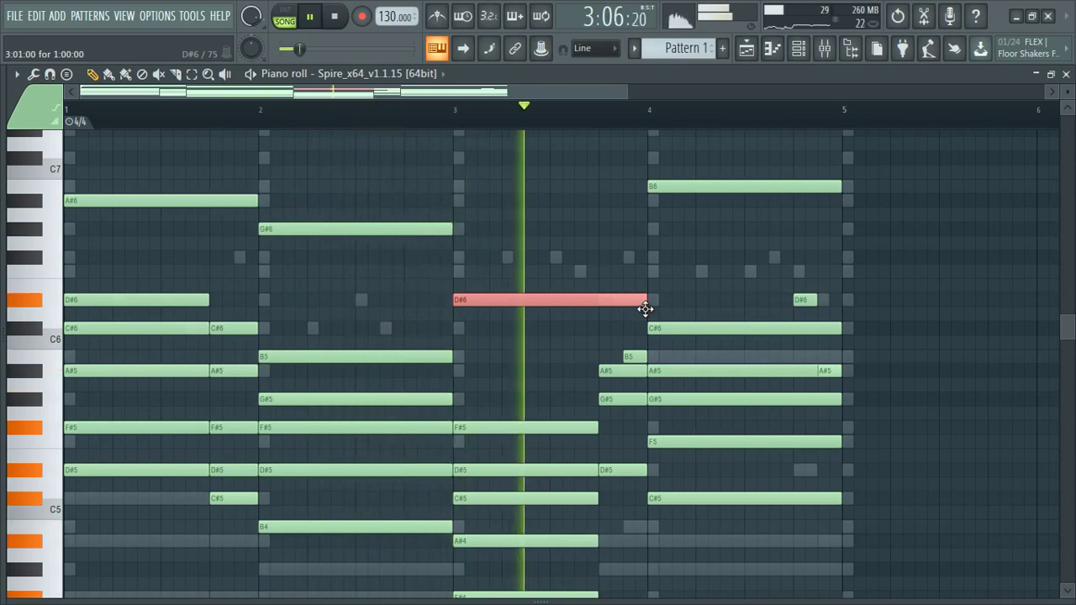
Step: Transpose the bar 3 Spire chord notes from F#4–F#5 back up one octave and listen to them
scroll(524, 316, down, 2)
drag(530, 253, 533, 528)
key(ctrl+Up)
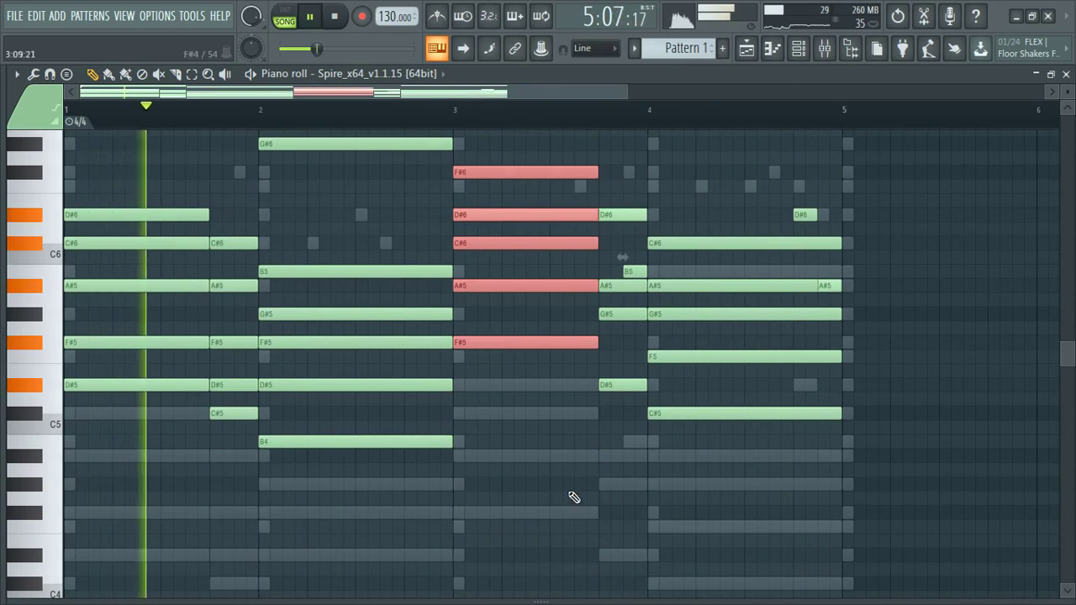
scroll(625, 232, up, 3)
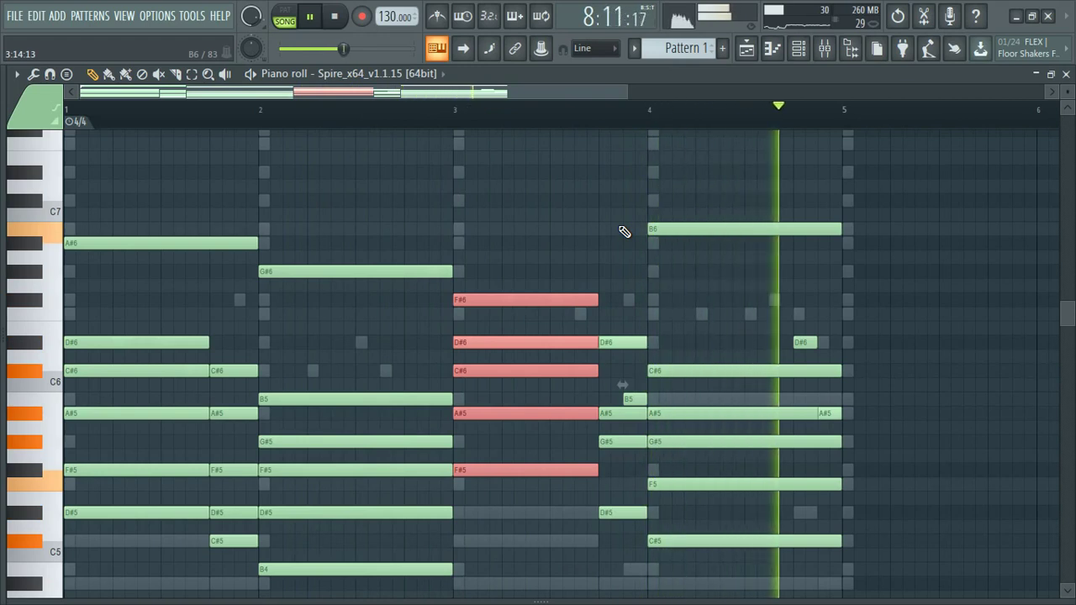
key(space)
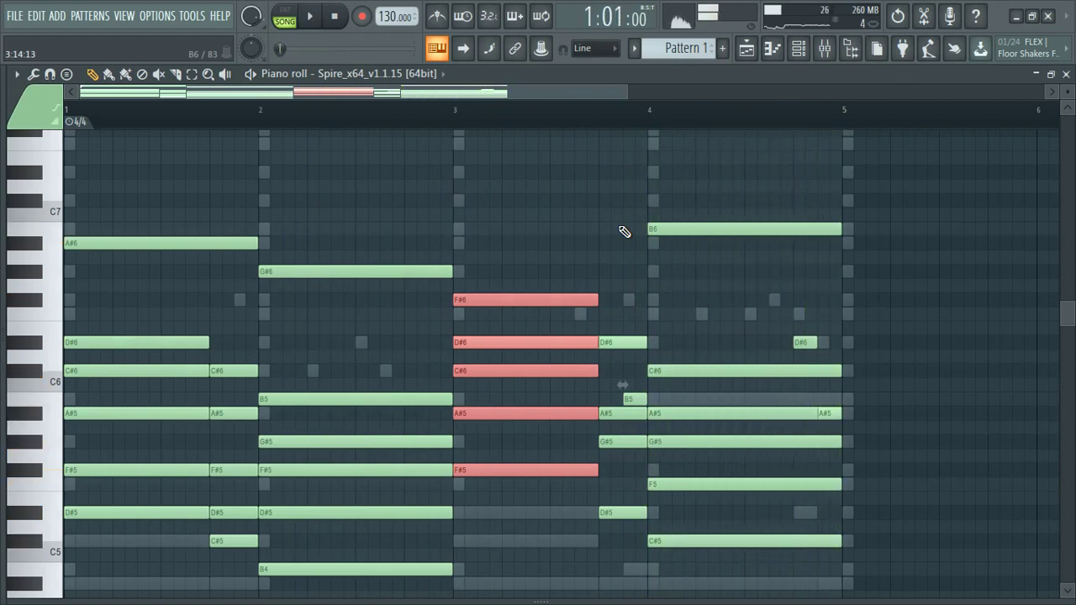
key(ctrl+Down)
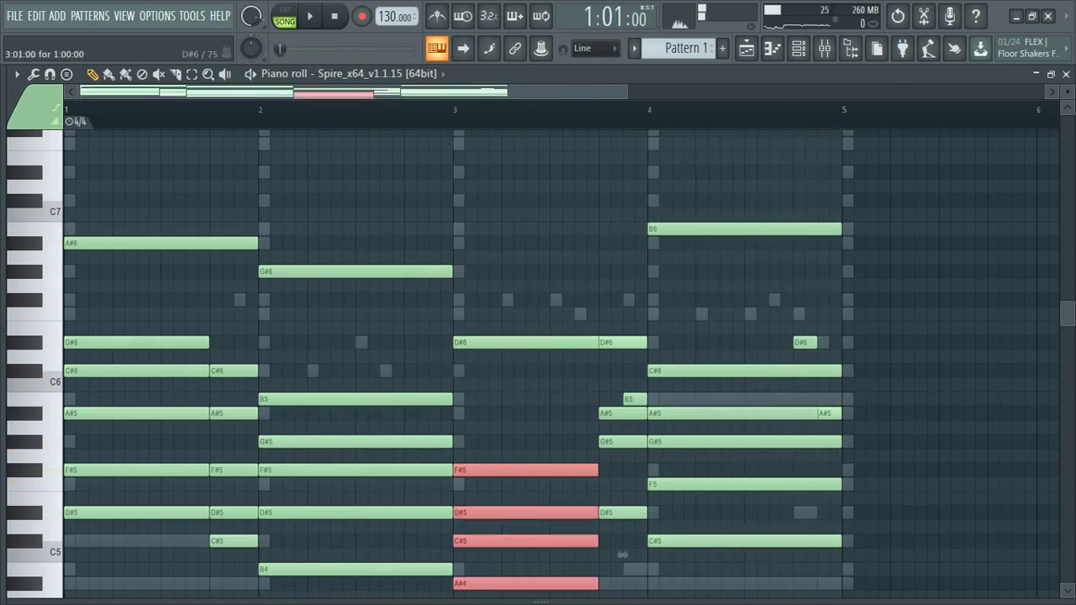
key(ctrl+Up)
key(space)
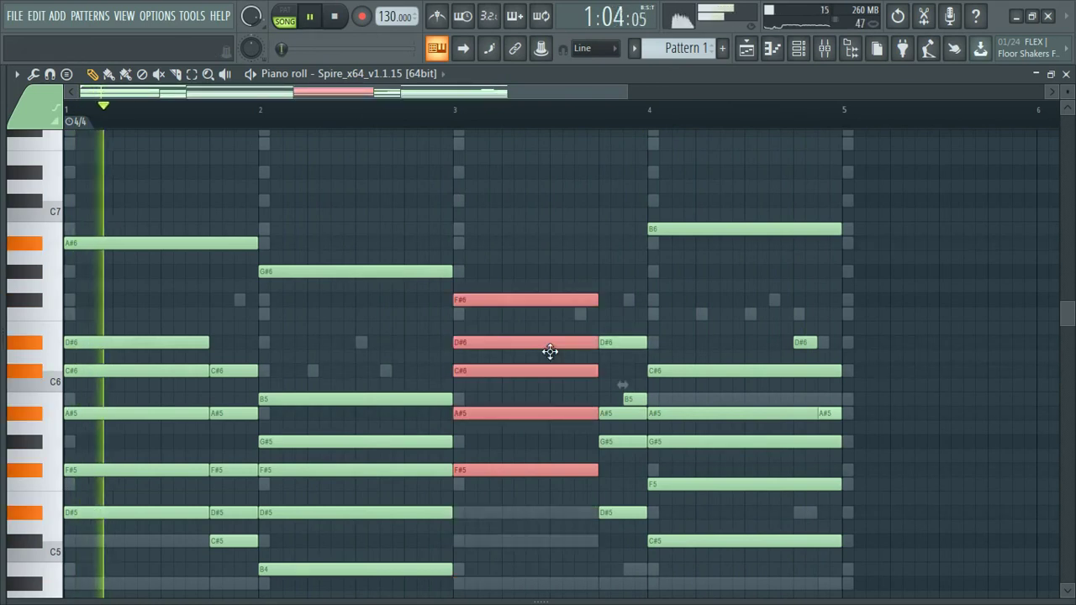
Step: Delete the short D#6 notes near the ends of bars 3 and 4, keeping the full-bar D#6 in bar 3
click(631, 294)
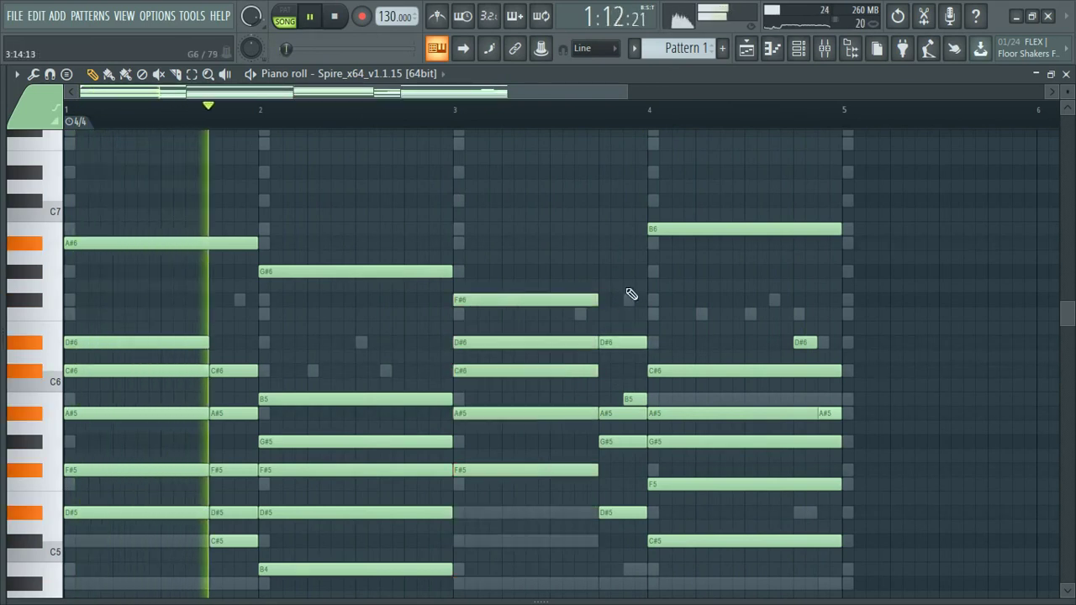
right_click(619, 347)
drag(604, 348, 647, 353)
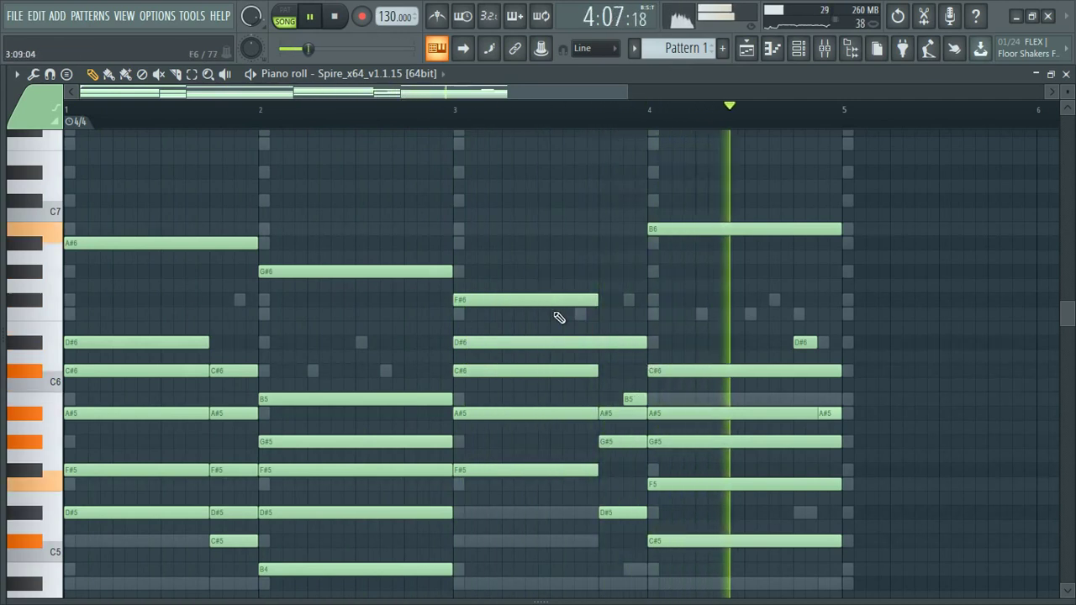
ctrl+scroll(559, 317, down, 1)
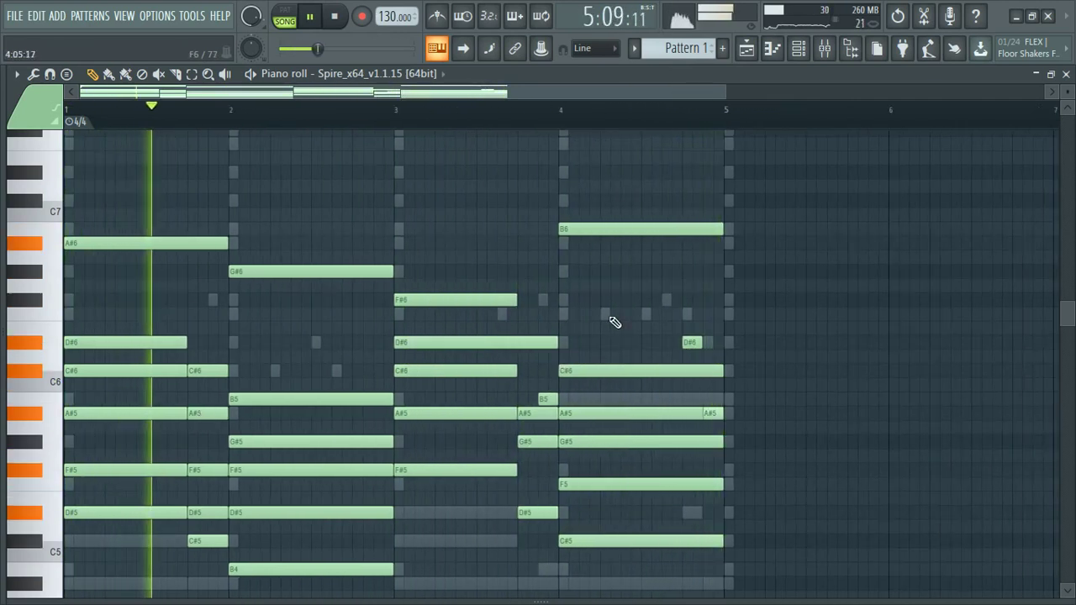
right_click(692, 342)
scroll(320, 401, down, 3)
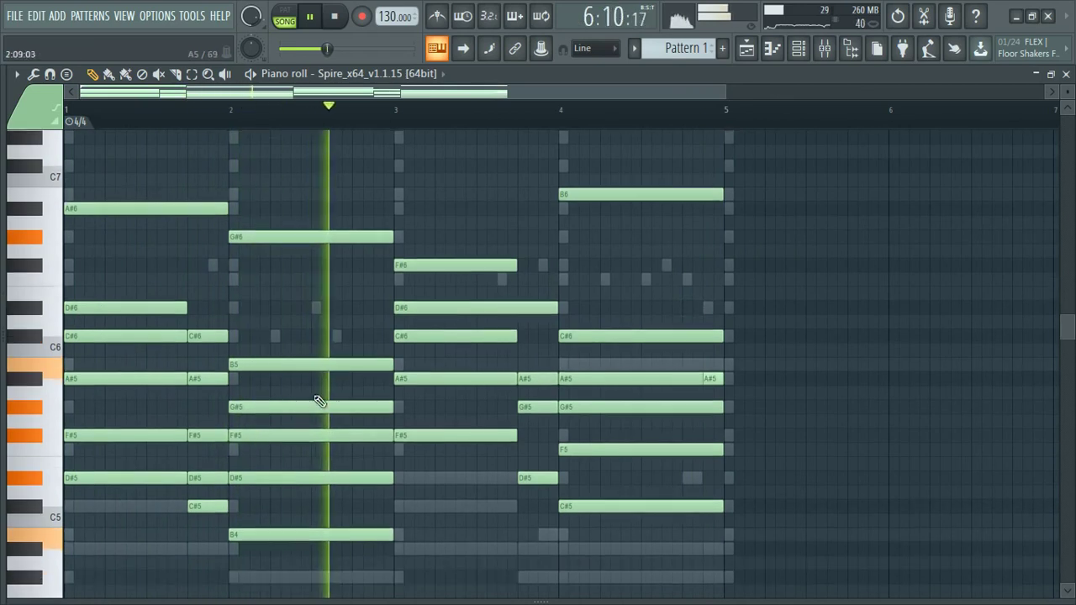
Step: Play the song from the start and remove the short A#5 note at the end of bar 4
key(space)
key(space)
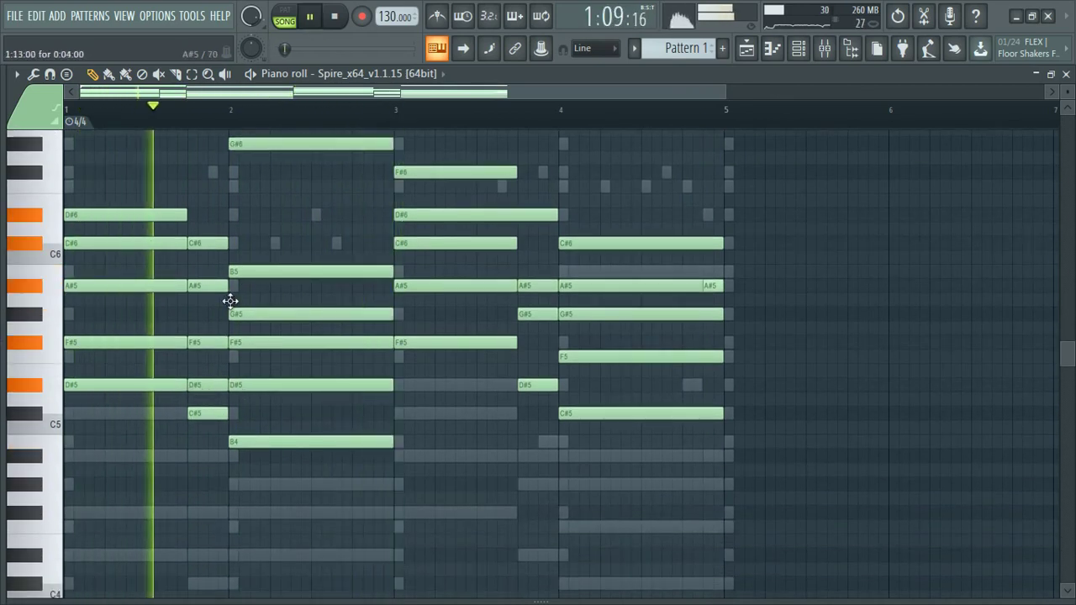
ctrl+scroll(193, 303, up, 2)
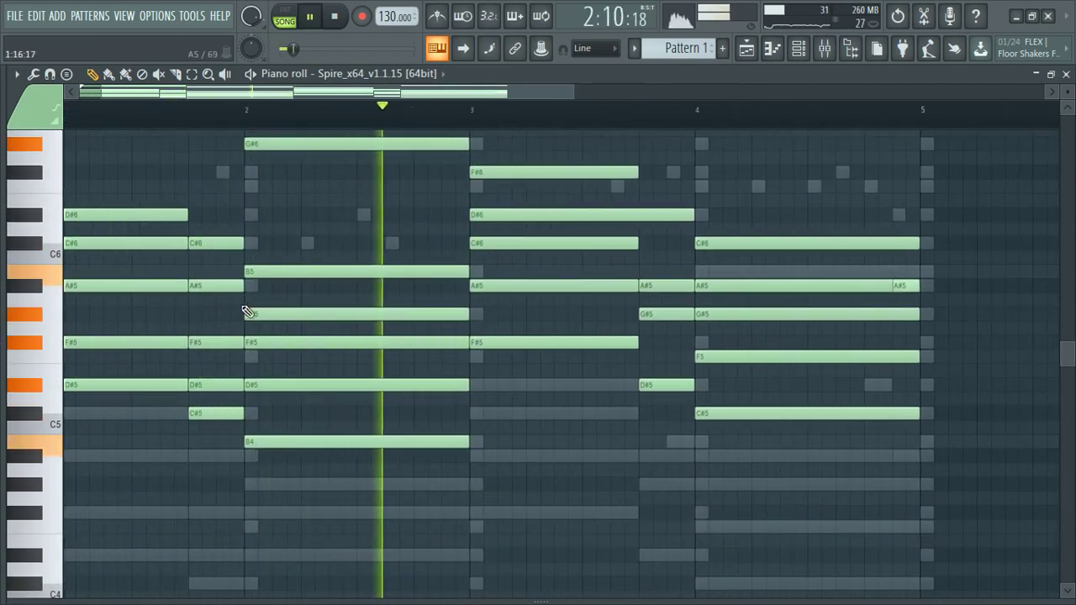
scroll(249, 310, down, 1)
ctrl+scroll(250, 311, down, 1)
ctrl+scroll(250, 310, down, 3)
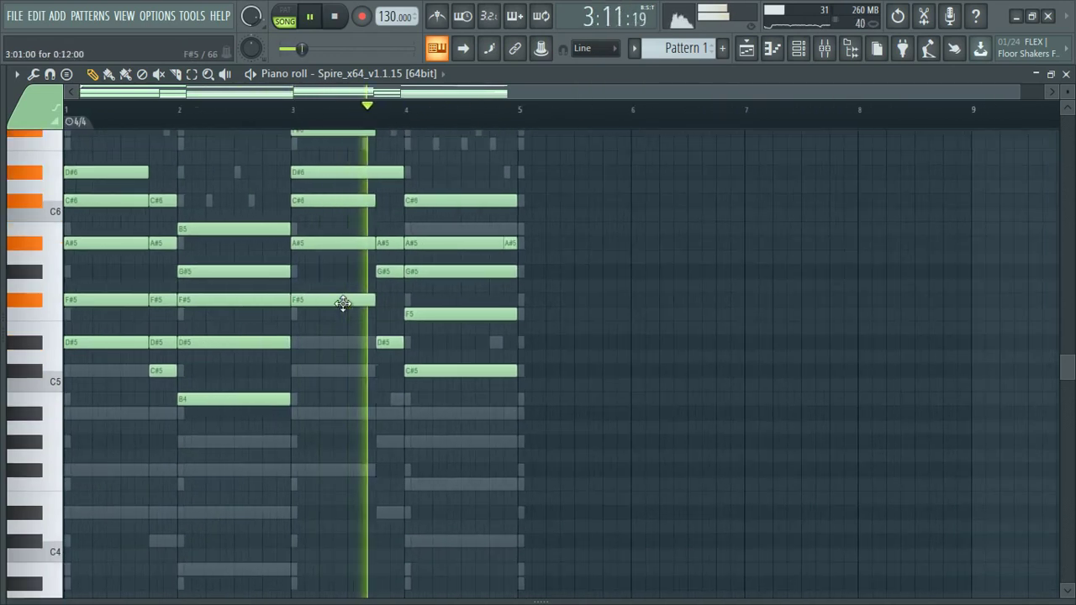
scroll(340, 303, up, 1)
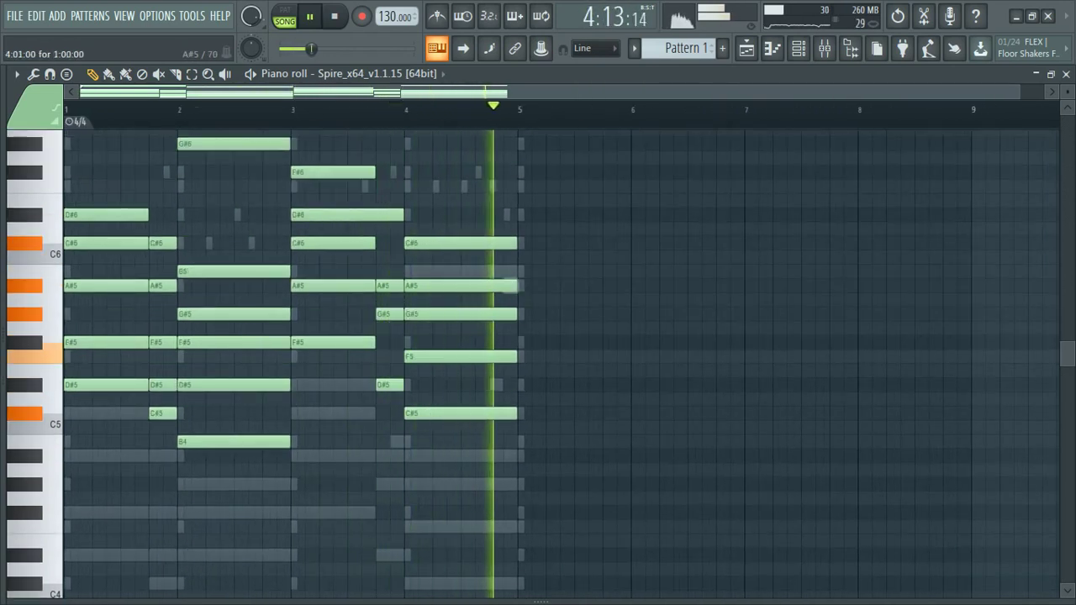
key(space)
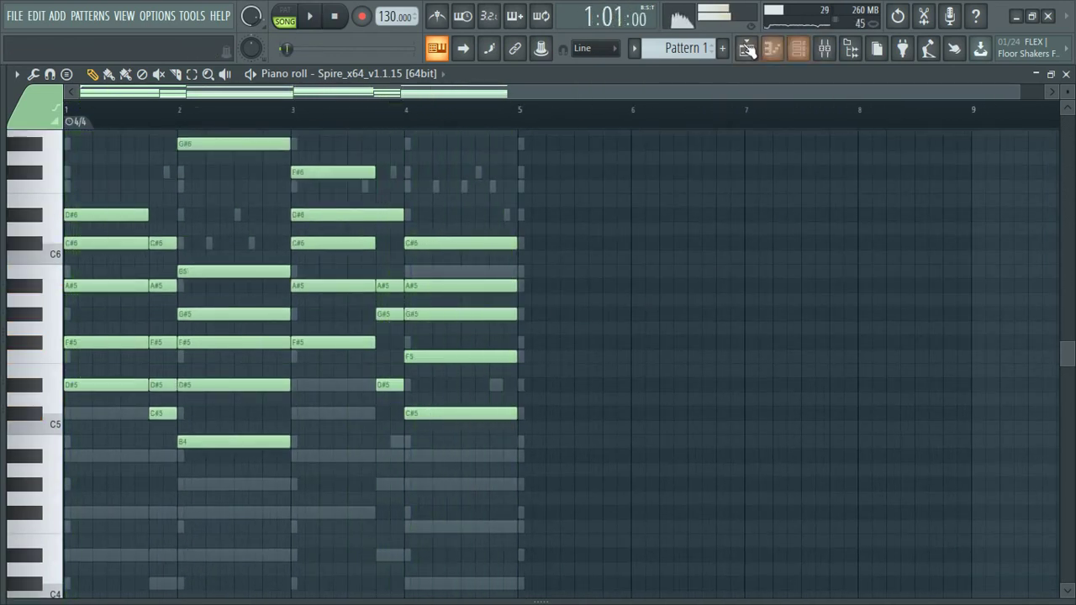
Step: Transpose all Spire notes down one octave, then play the song with the FL Keys channel muted
key(ctrl+Down)
key(space)
click(798, 48)
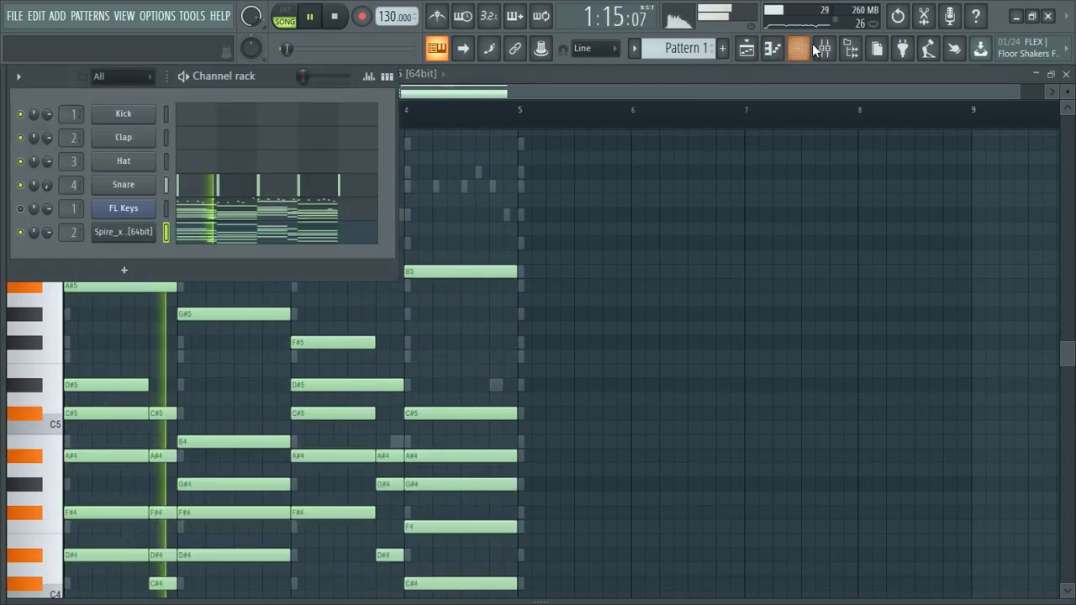
Step: Load Fruity Parametric EQ 2 into the first effect slot of mixer Insert 2
click(825, 48)
click(961, 119)
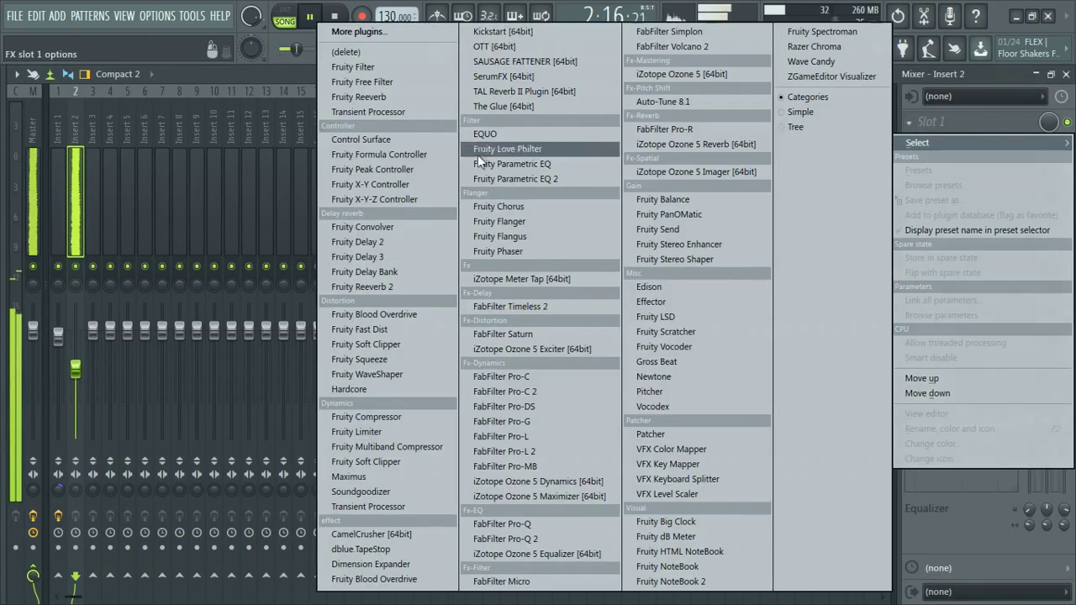
click(475, 151)
click(585, 270)
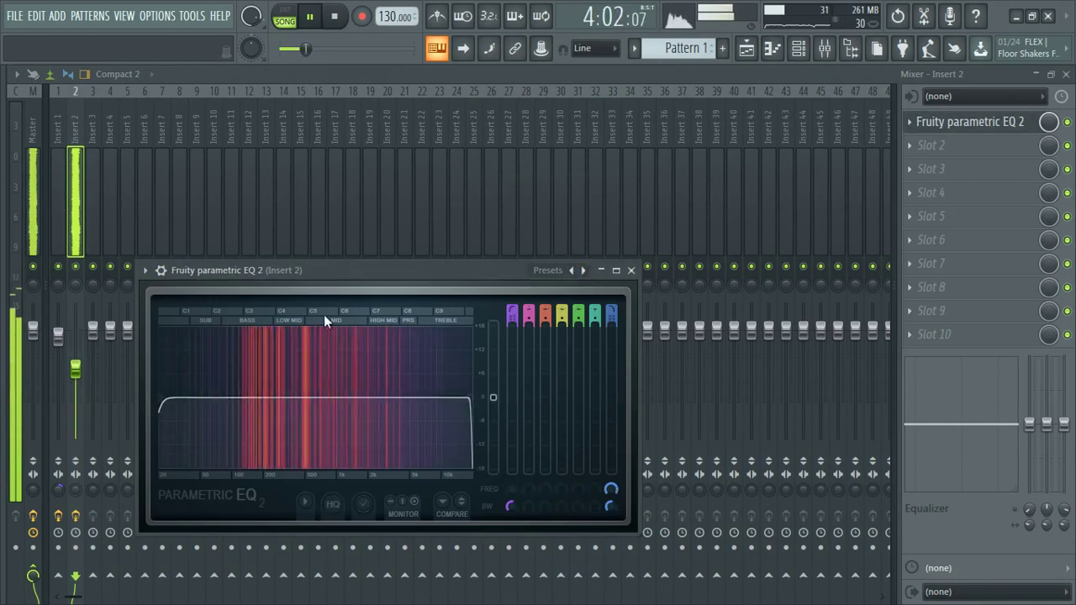
Step: Raise the EQ's band 1 high-pass cutoff beyond about 142 Hz and lower the low-pass cutoff slightly during playback
key(space)
drag(163, 396, 225, 397)
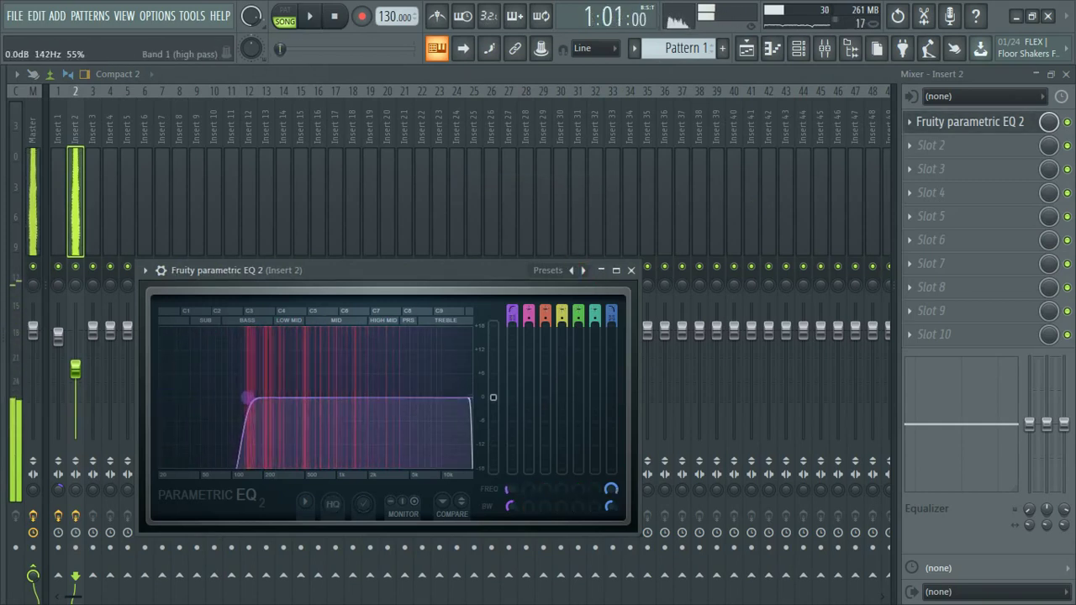
key(space)
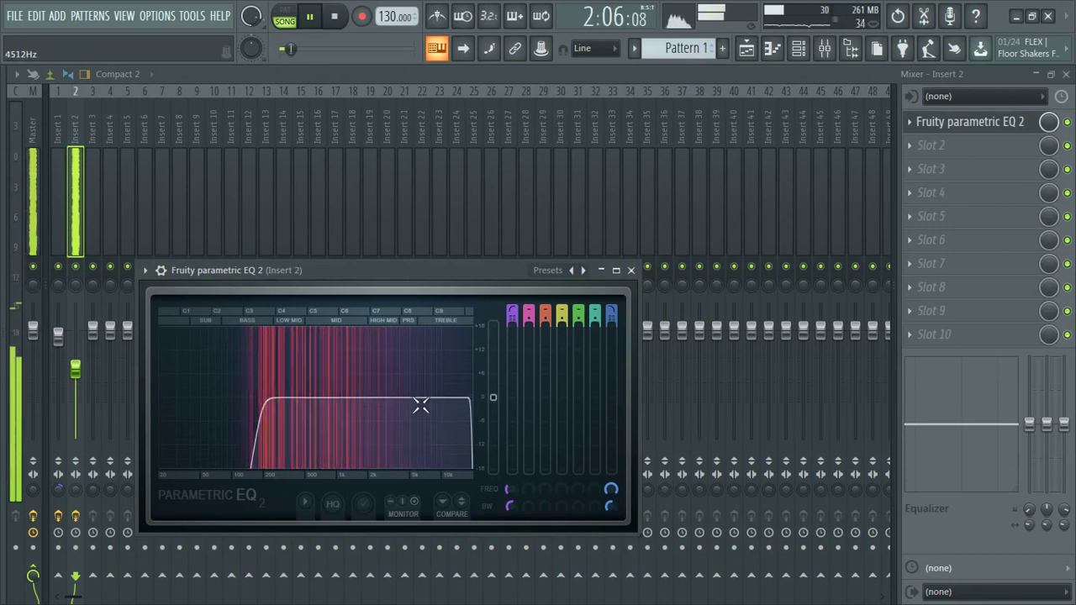
mouse_move(455, 397)
mouse_down()
mouse_move(433, 398)
mouse_move(442, 396)
mouse_up()
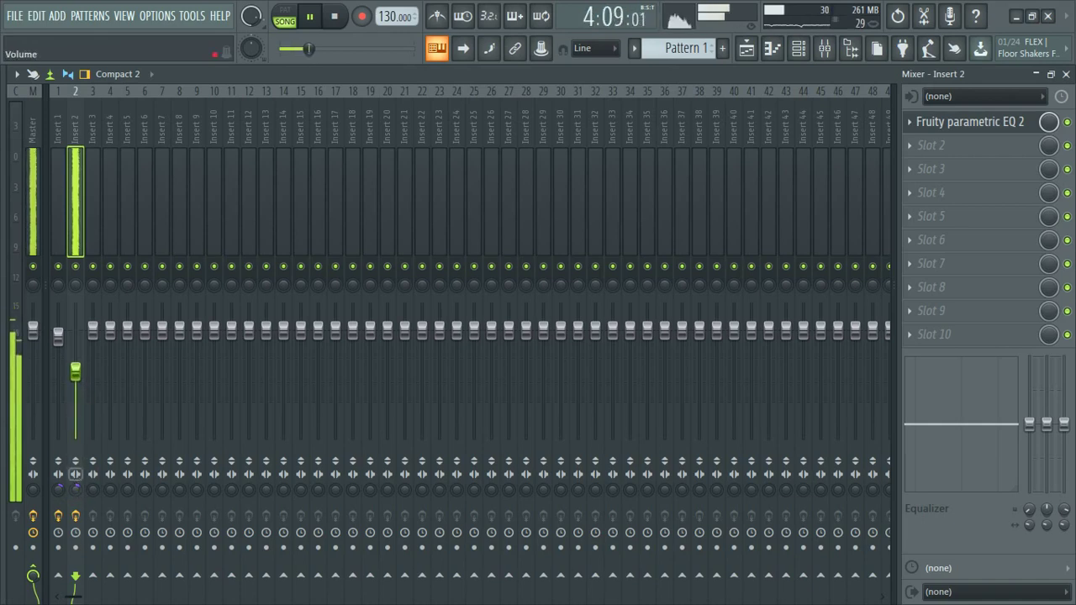
Step: Unmute the FL Keys channel and play it together with the equalized Spire pad
click(459, 99)
click(80, 195)
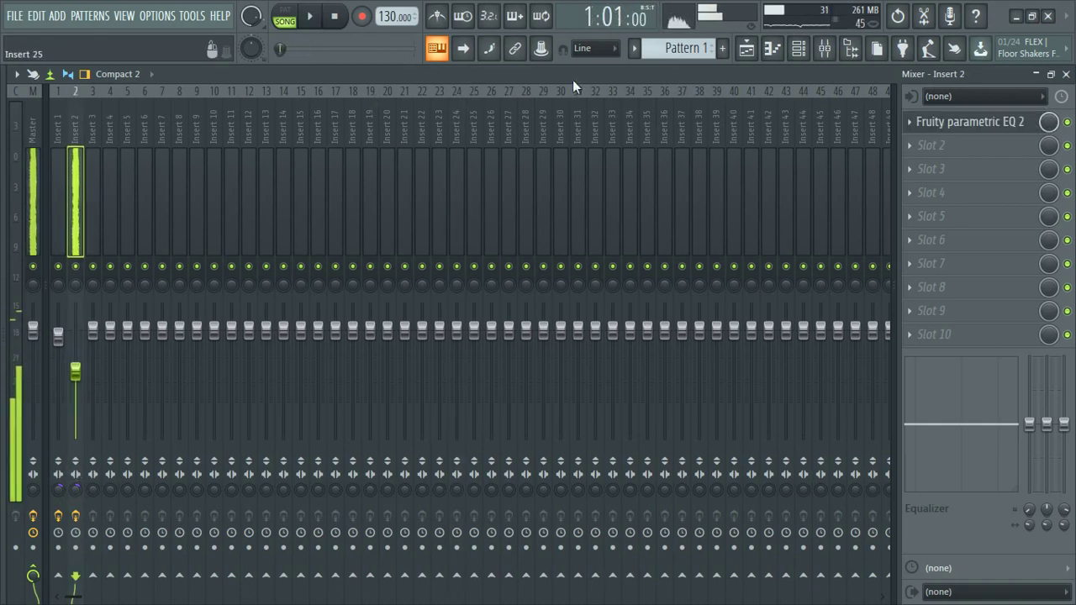
click(799, 48)
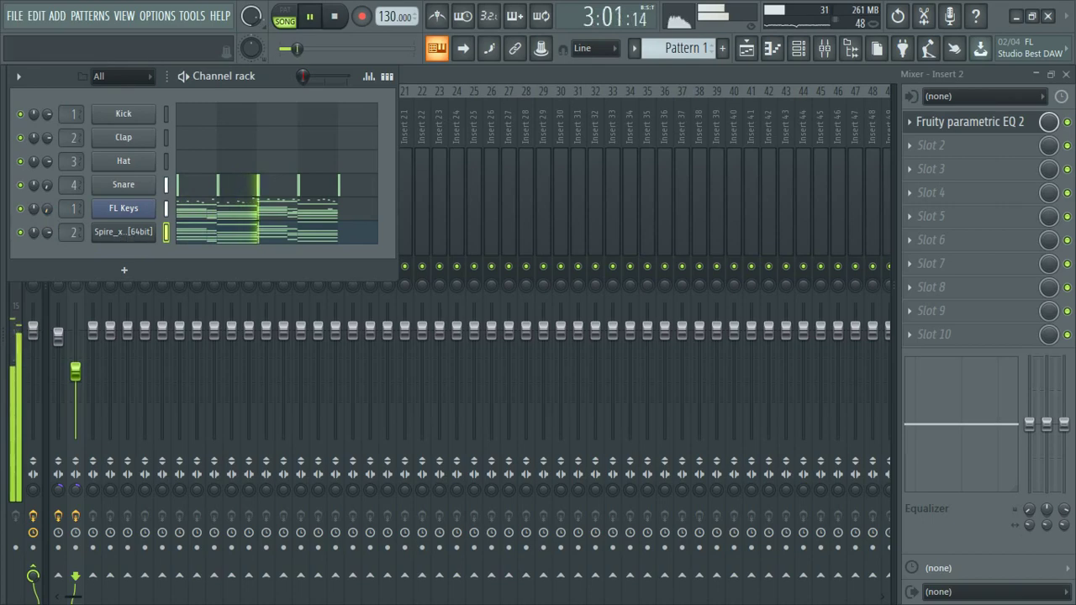
Step: Move the Spire notes from Pattern 1 into Pattern 2 and place that pattern on playlist Track 3 at bar 1
click(747, 48)
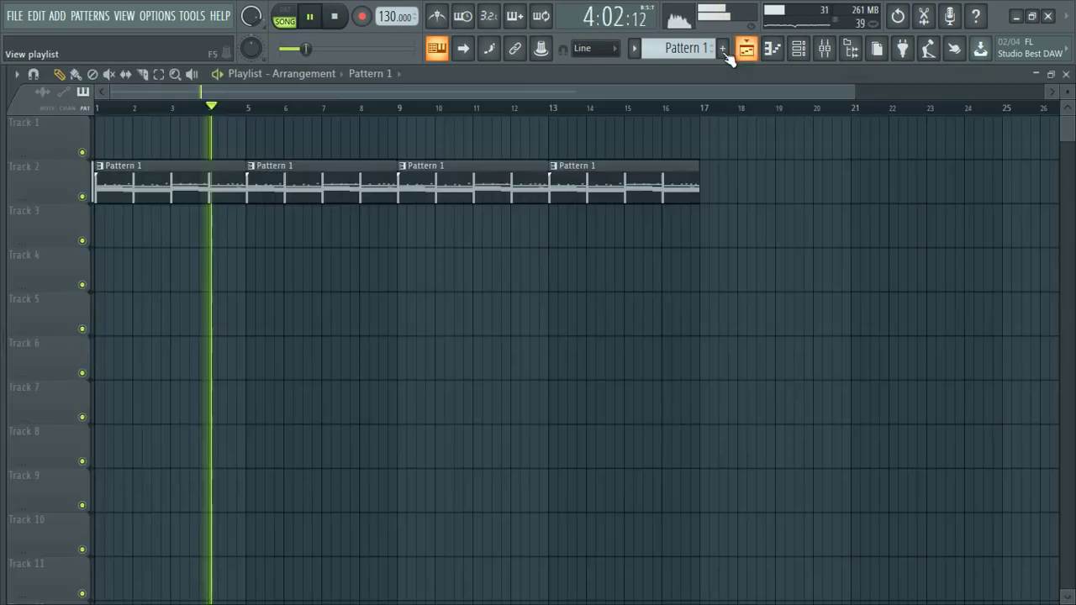
click(148, 225)
right_click(142, 227)
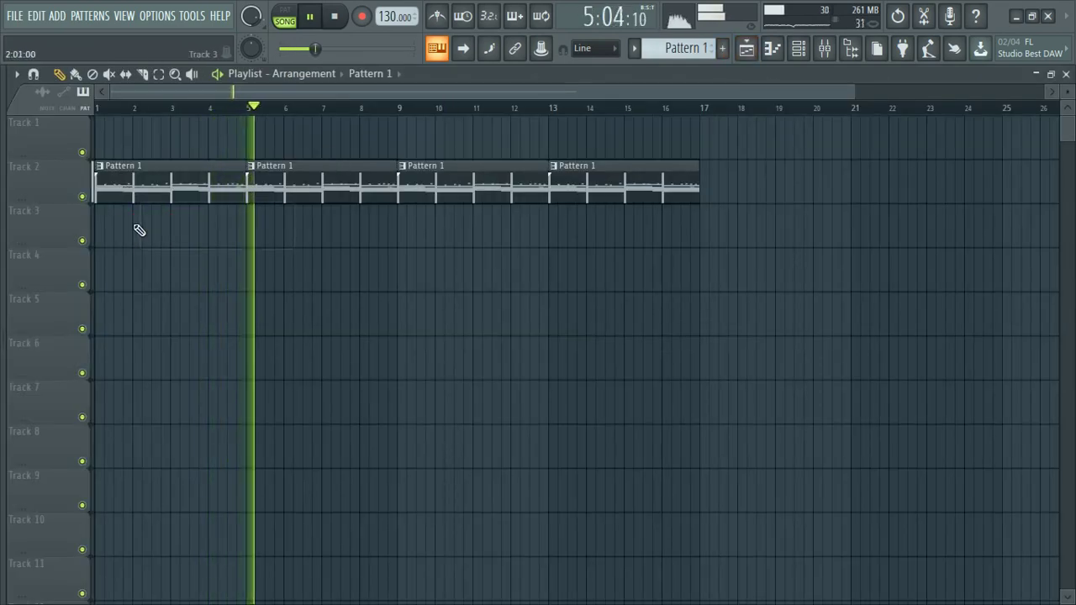
key(space)
click(811, 53)
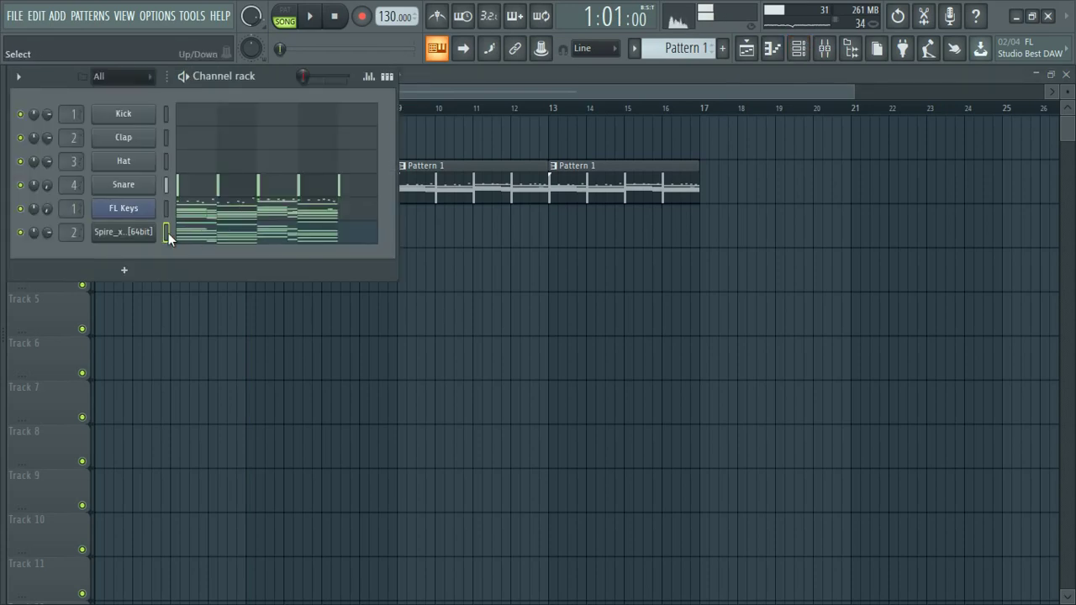
key(ctrl+x)
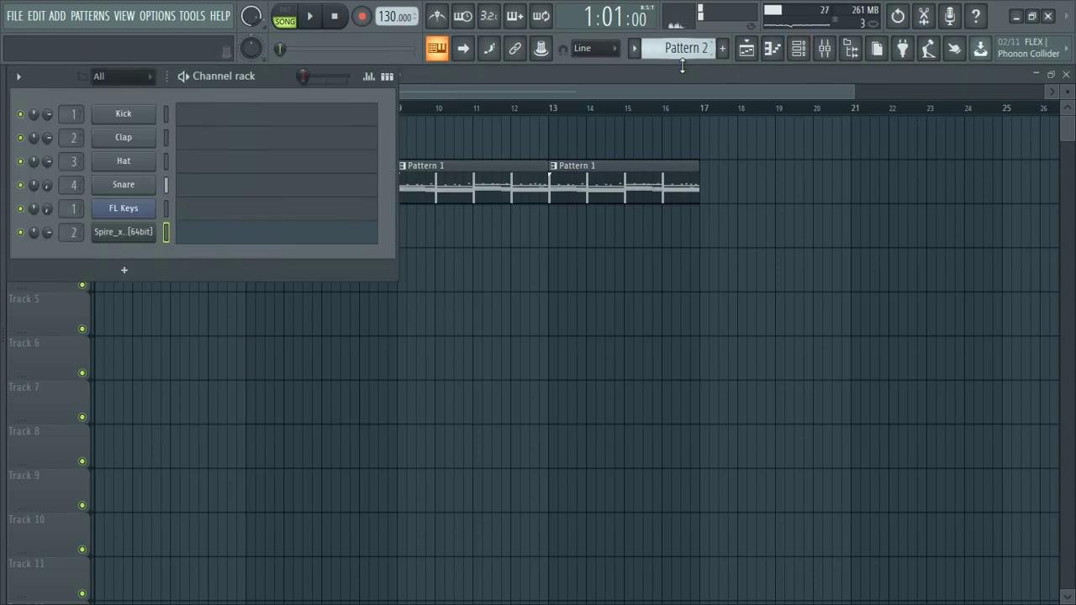
drag(468, 228, 100, 226)
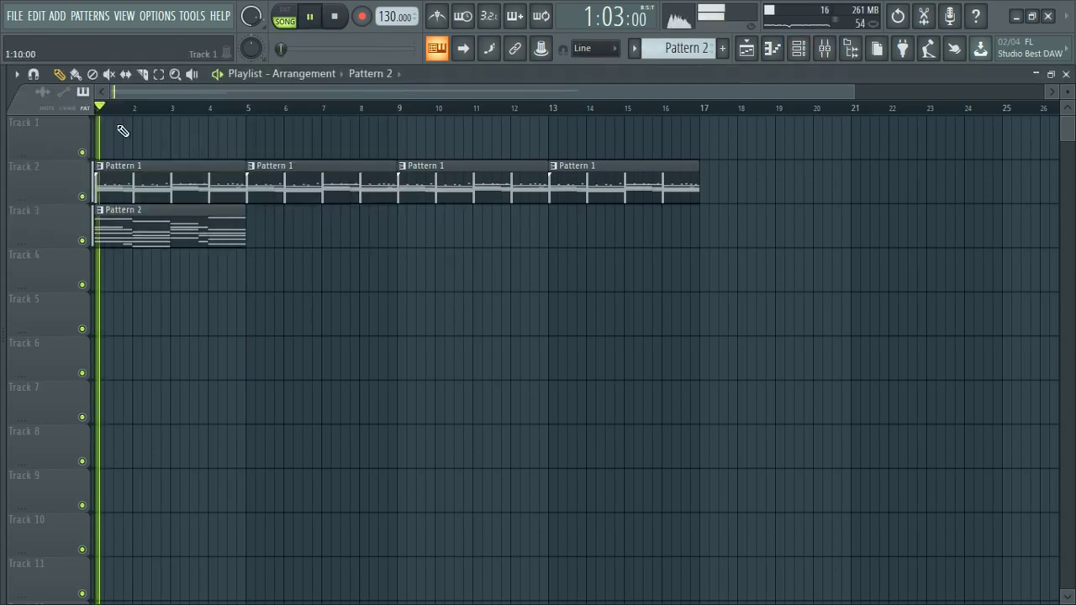
Step: Repeat Pattern 2 along playlist Track 3 from bar 5 so its clips fill the track up to bar 17
click(257, 233)
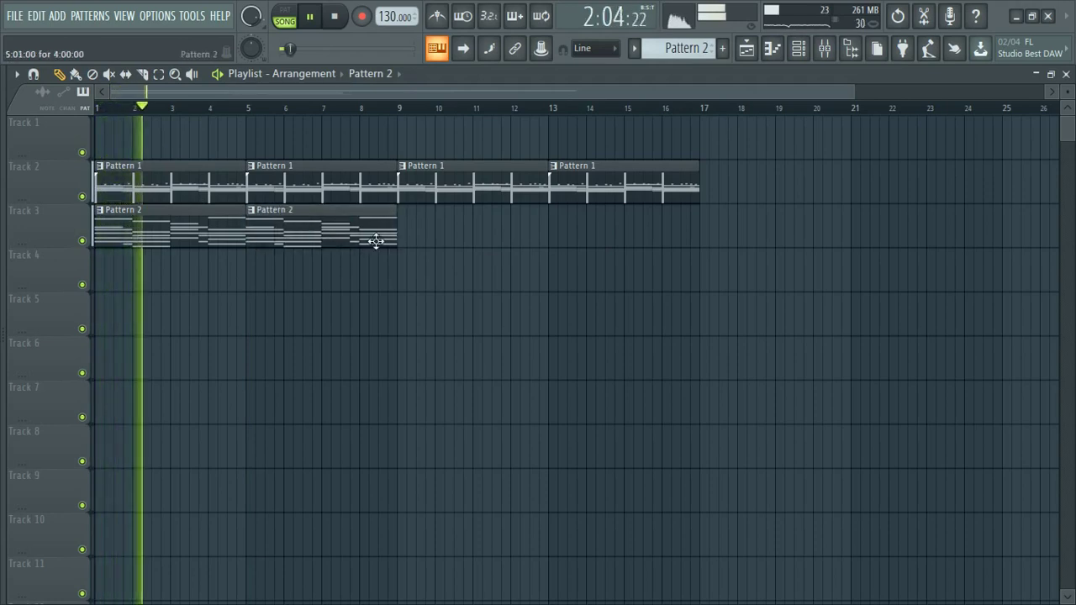
click(409, 239)
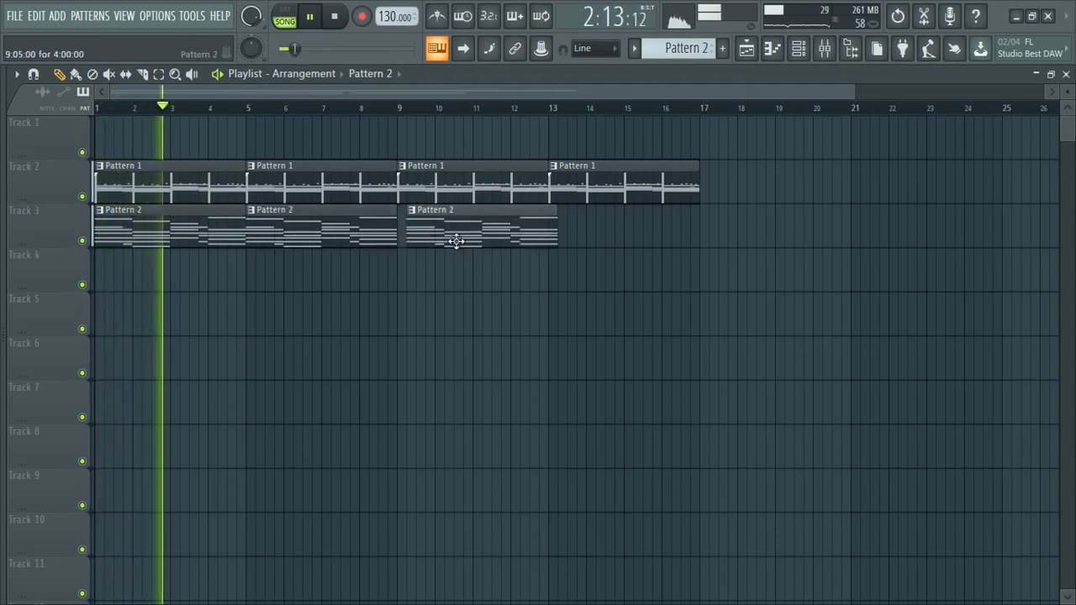
click(562, 244)
key(space)
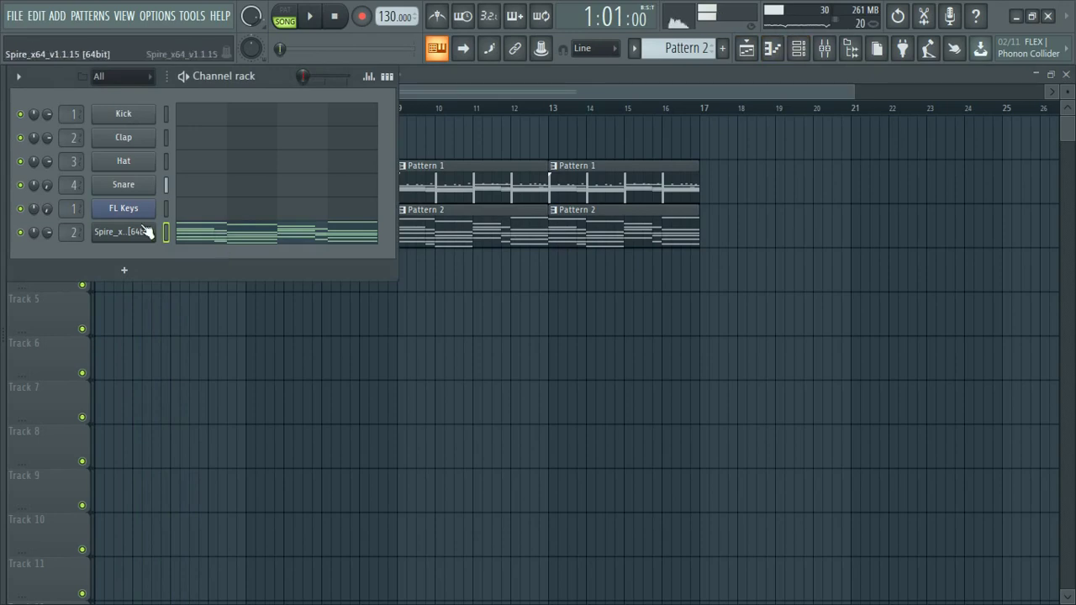
Step: Audition the Spire pad in the song, setting its envelope 1 attack to 0.48 and its OSC4 mix level to 0.25
click(149, 233)
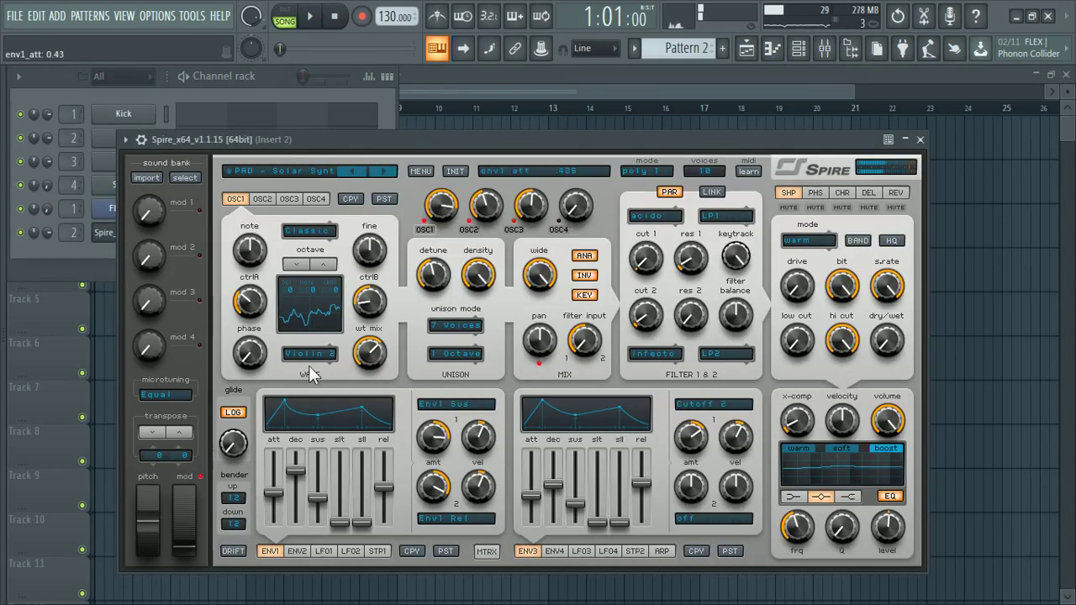
key(space)
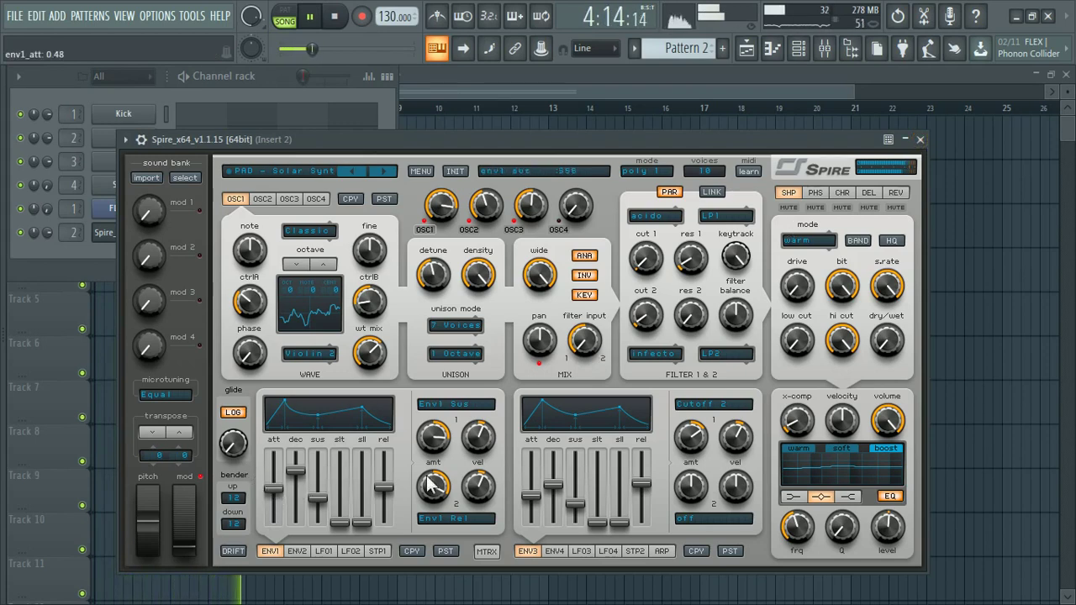
drag(472, 219, 555, 206)
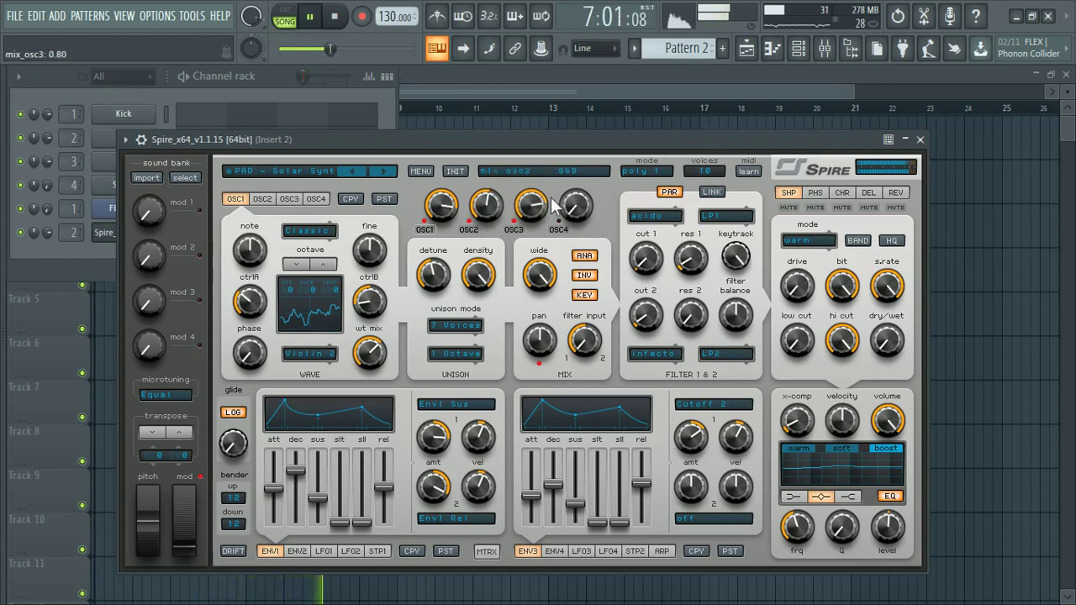
drag(445, 213, 454, 270)
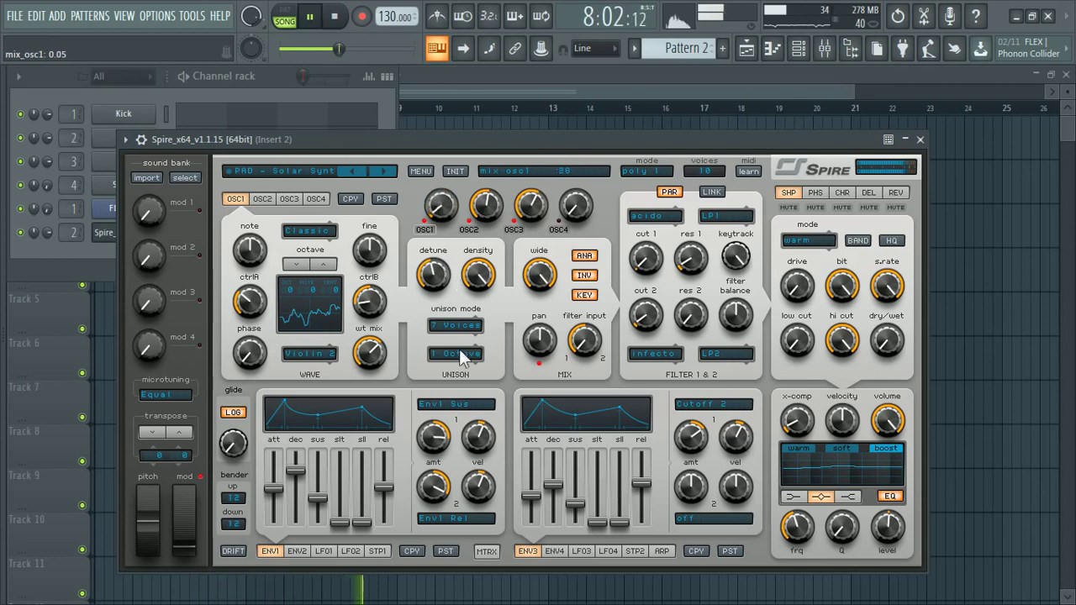
drag(460, 357, 633, 225)
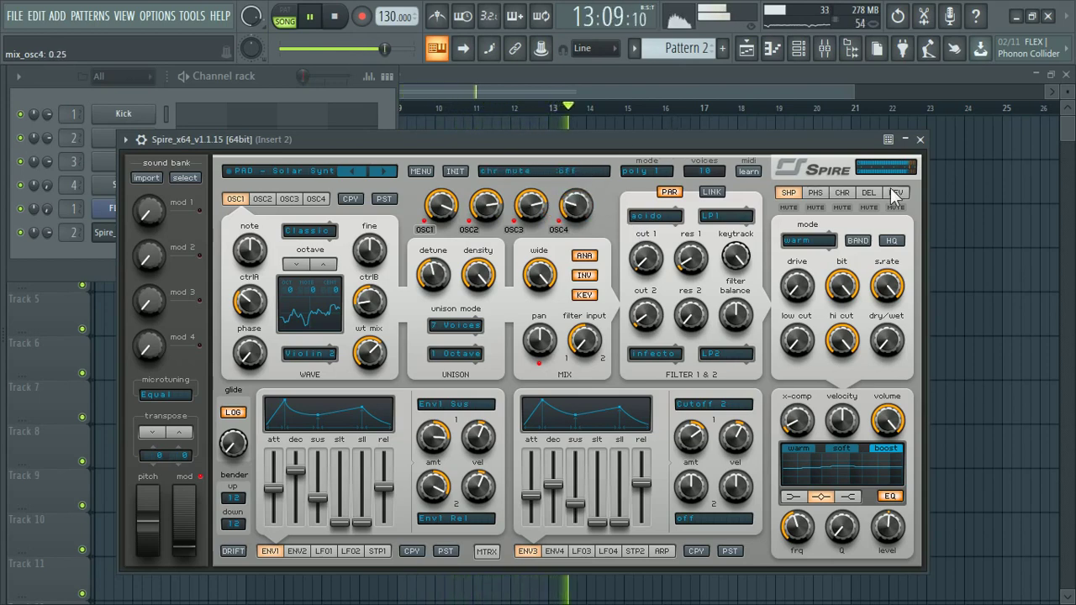
click(920, 140)
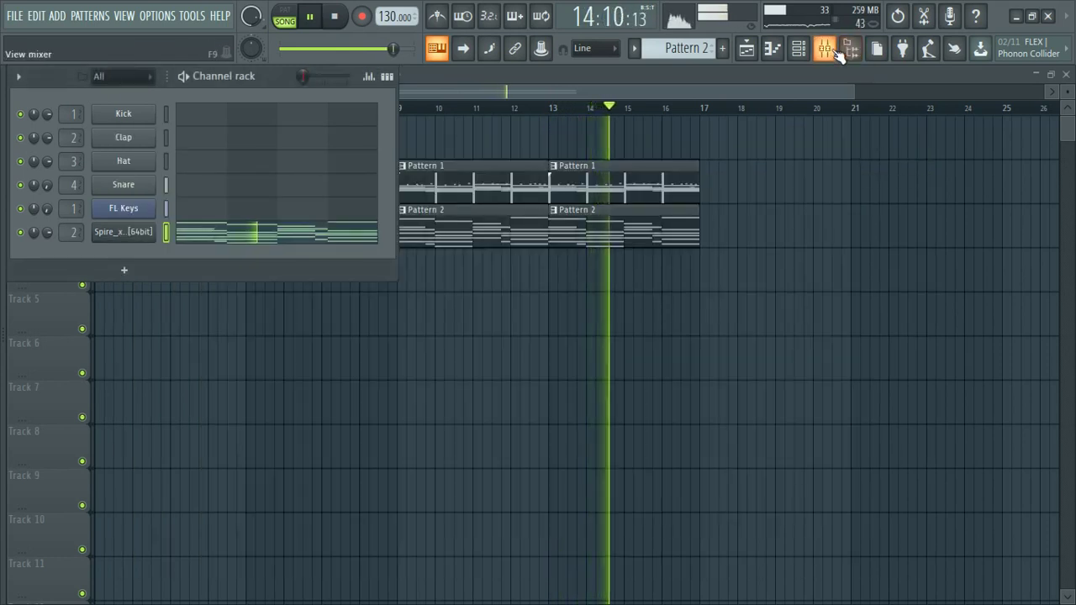
Step: Lower the band 1 high-pass cutoff of the Insert 2 parametric EQ to about 149 Hz and play the result
click(824, 48)
click(934, 123)
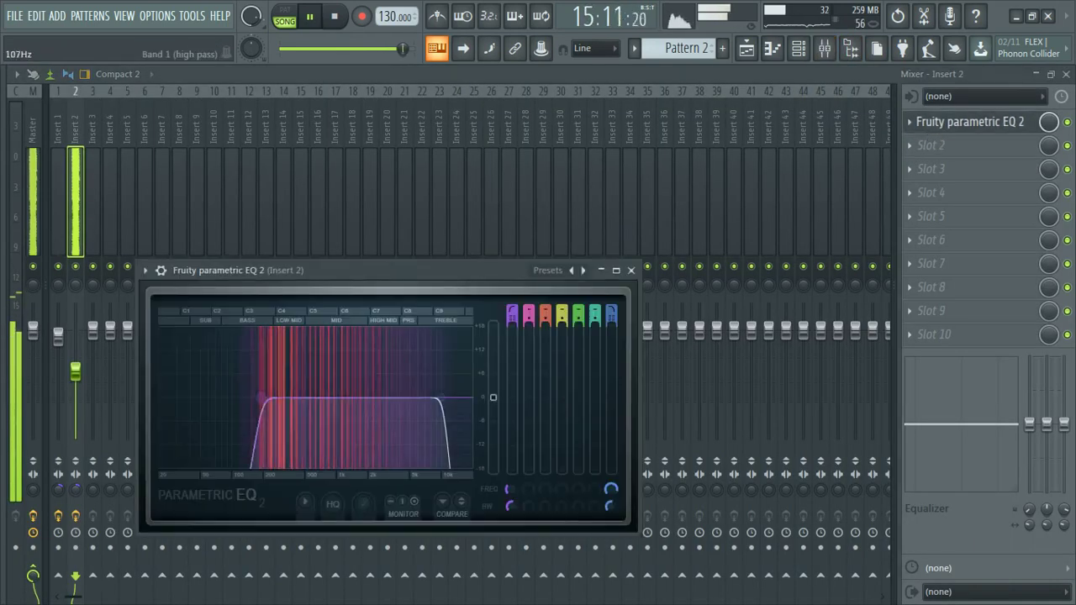
mouse_move(265, 397)
mouse_down()
mouse_move(241, 397)
mouse_move(253, 397)
mouse_up()
key(space)
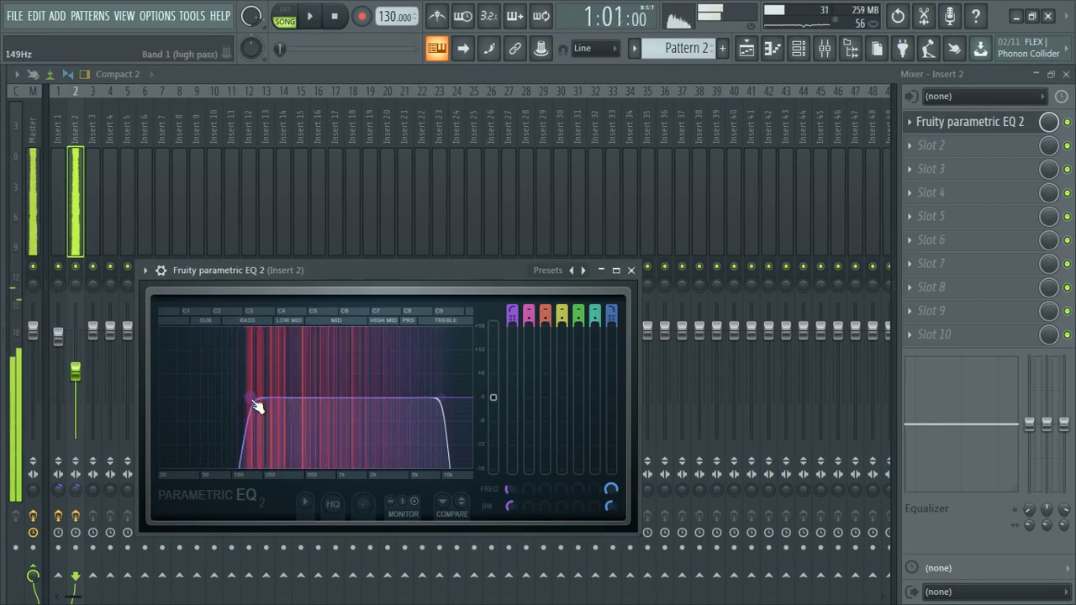
key(space)
click(485, 85)
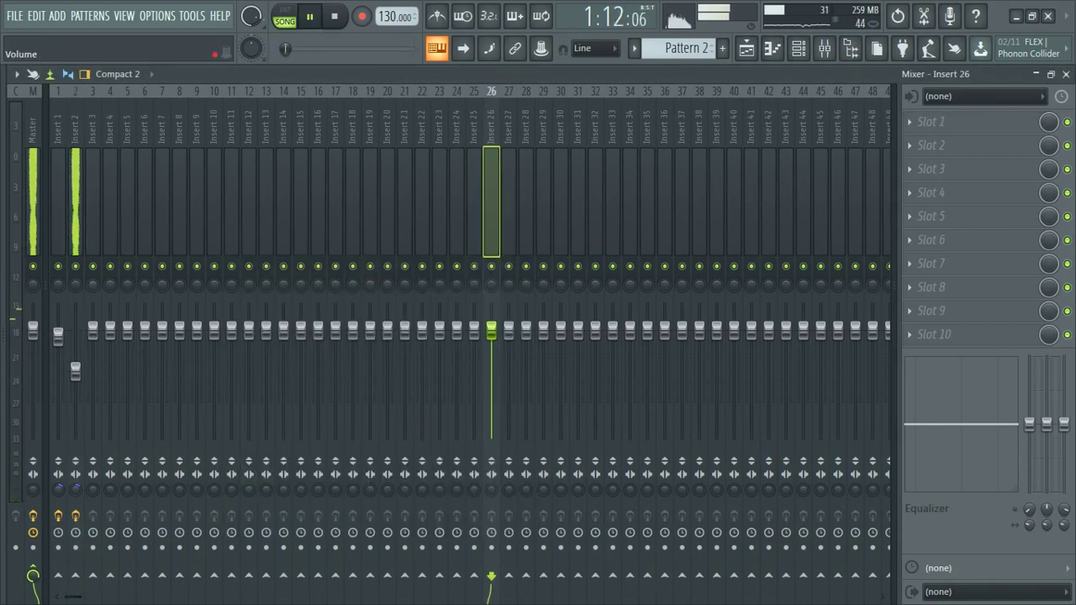
Step: Clone the Spire channel and route the copy to mixer track 3
click(799, 49)
key(space)
right_click(111, 233)
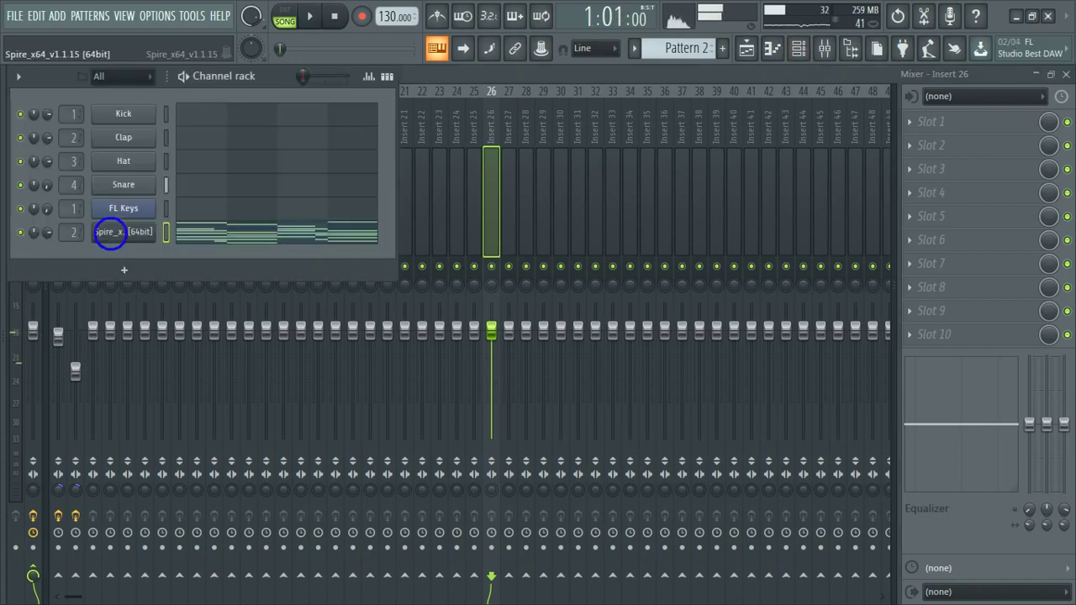
click(190, 368)
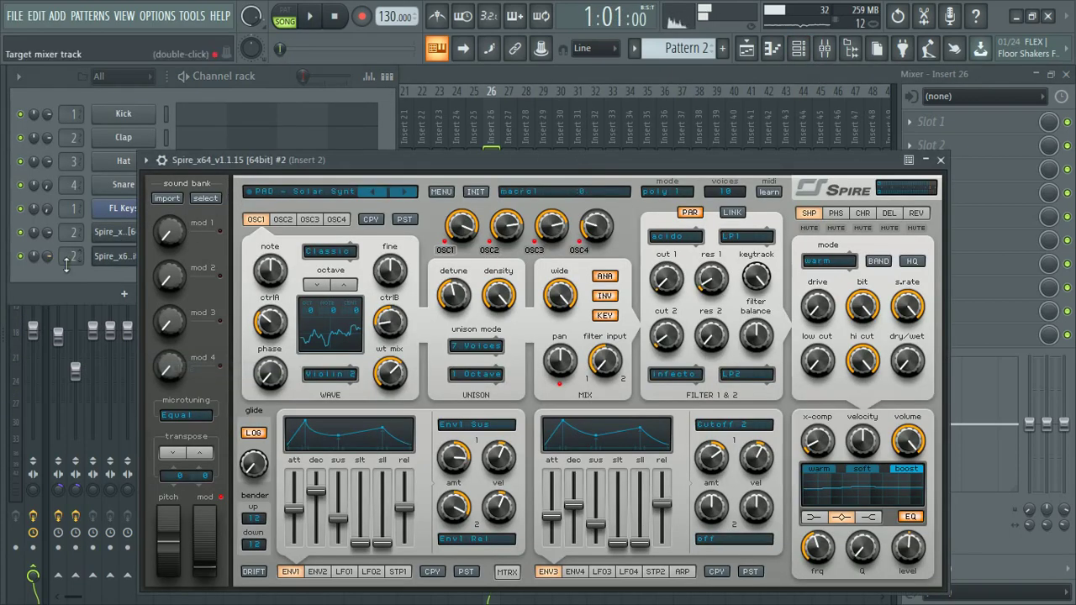
scroll(66, 264, up, 1)
Step: Load the BASS - Above Everything preset into the cloned Spire and audition the presets that follow it
click(305, 193)
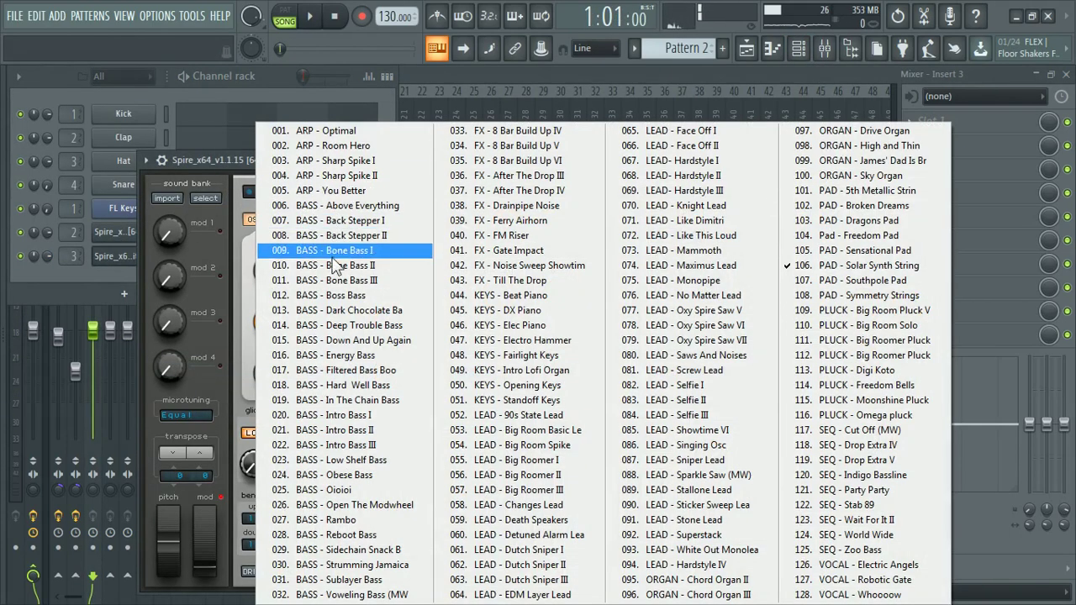
click(309, 207)
click(405, 191)
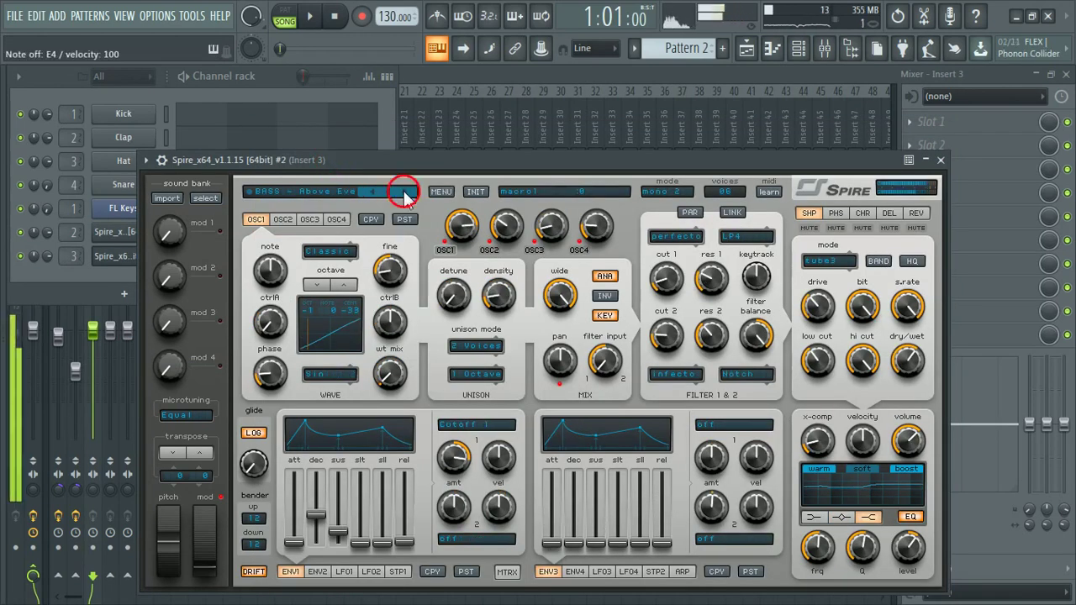
click(411, 148)
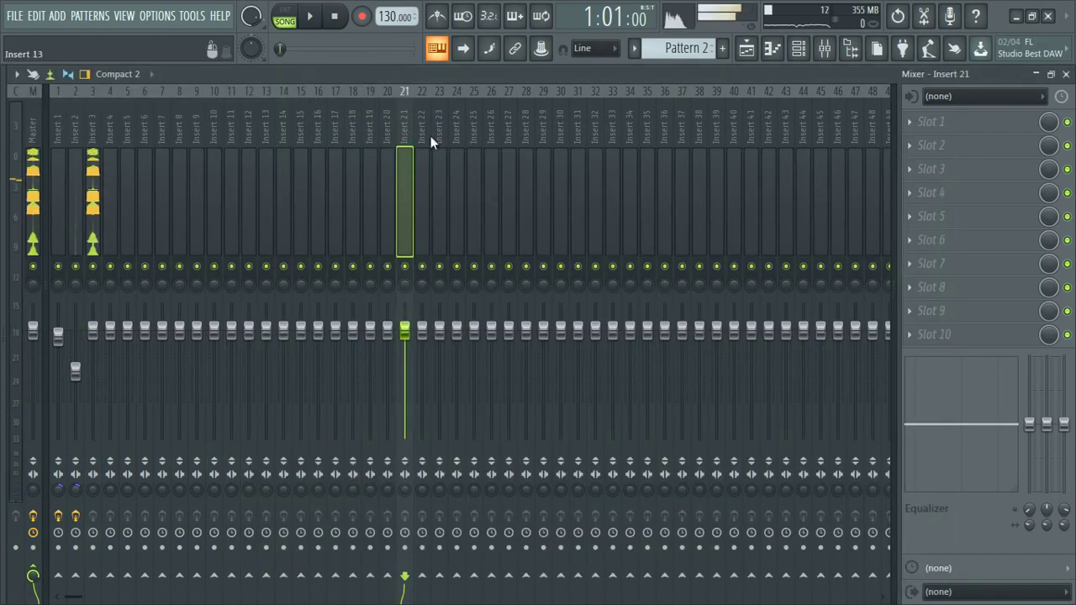
Step: Reopen the cloned Spire and advance its preset from BASS - Back Stepper to BASS - Bone Bass, testing the sound
click(785, 53)
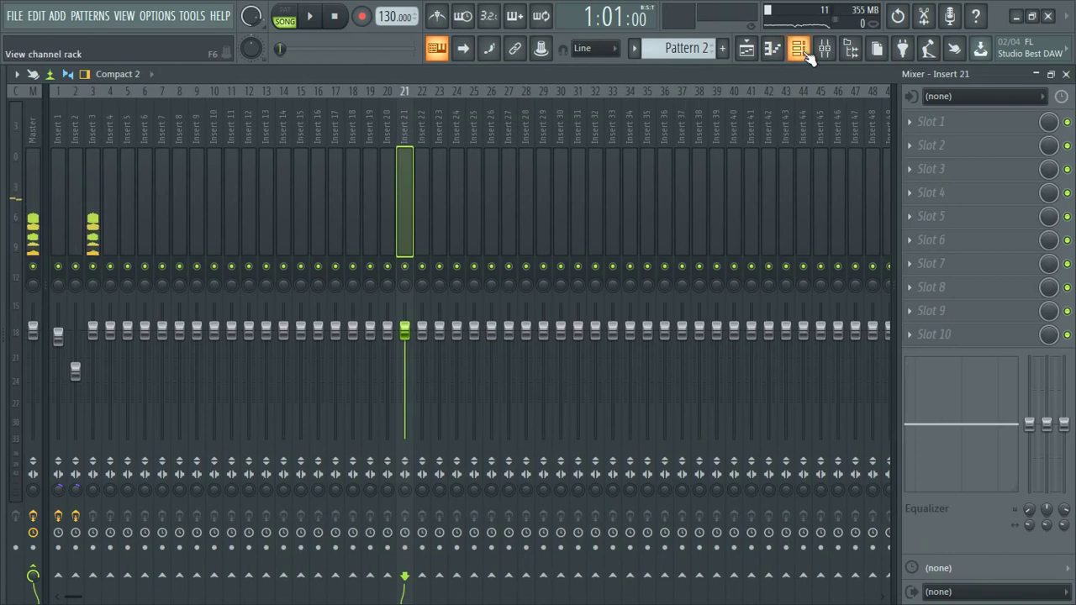
click(799, 48)
click(114, 257)
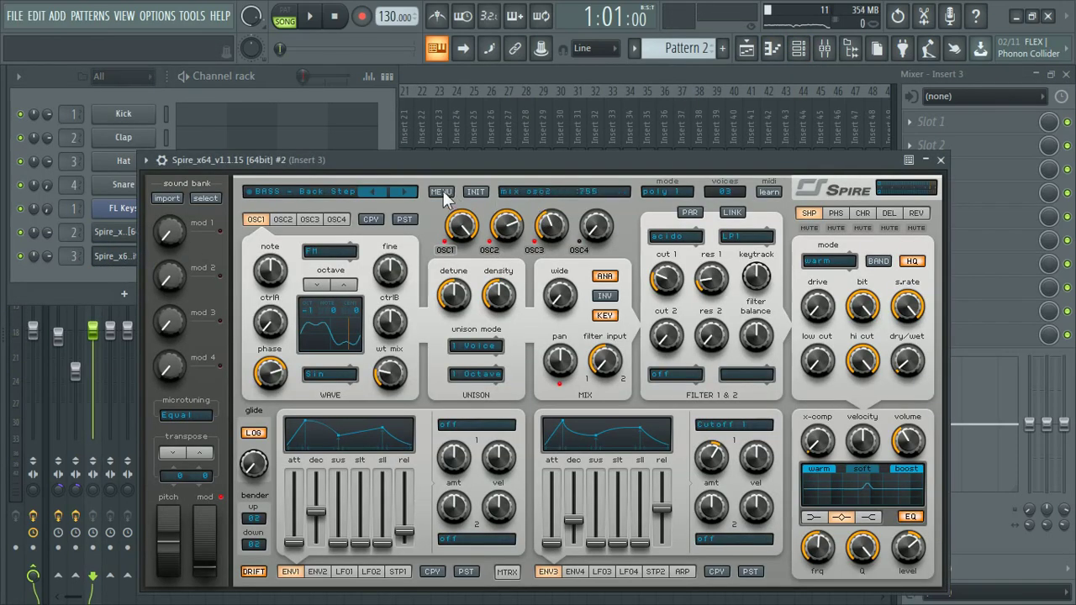
click(406, 192)
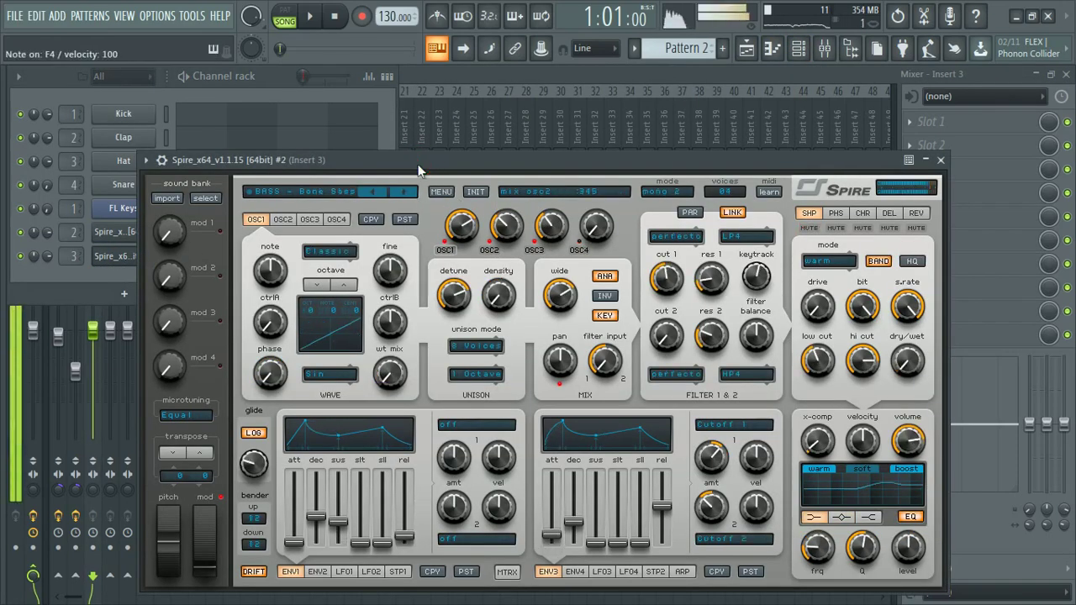
click(431, 147)
Step: Continue auditioning the cloned Spire's bass presets, going through Boss Bass and Dark Chocolate up to BASS - Energy Bass
click(798, 48)
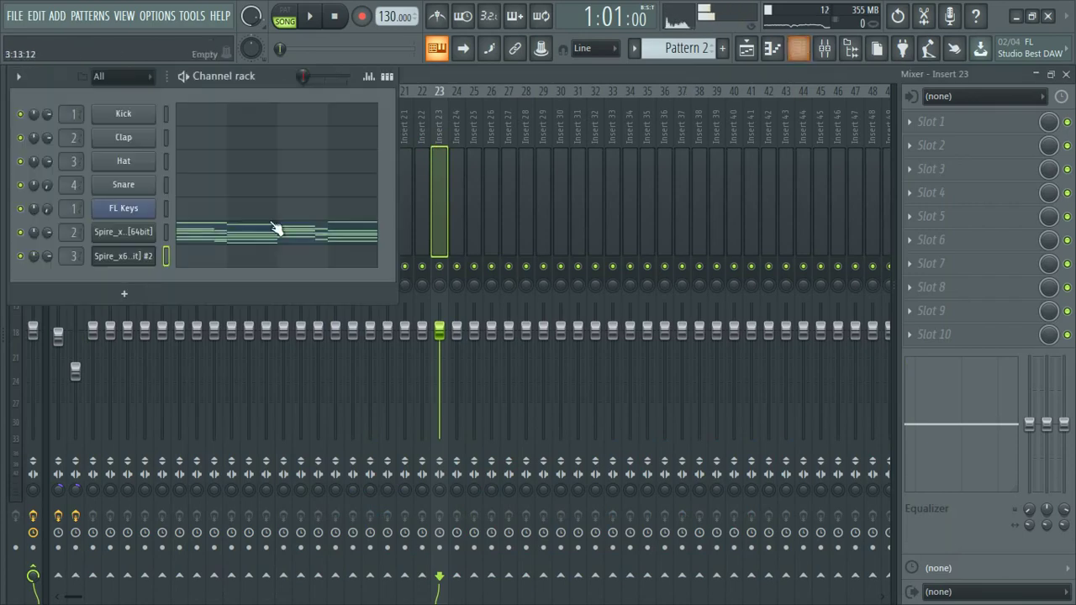
click(143, 256)
click(393, 195)
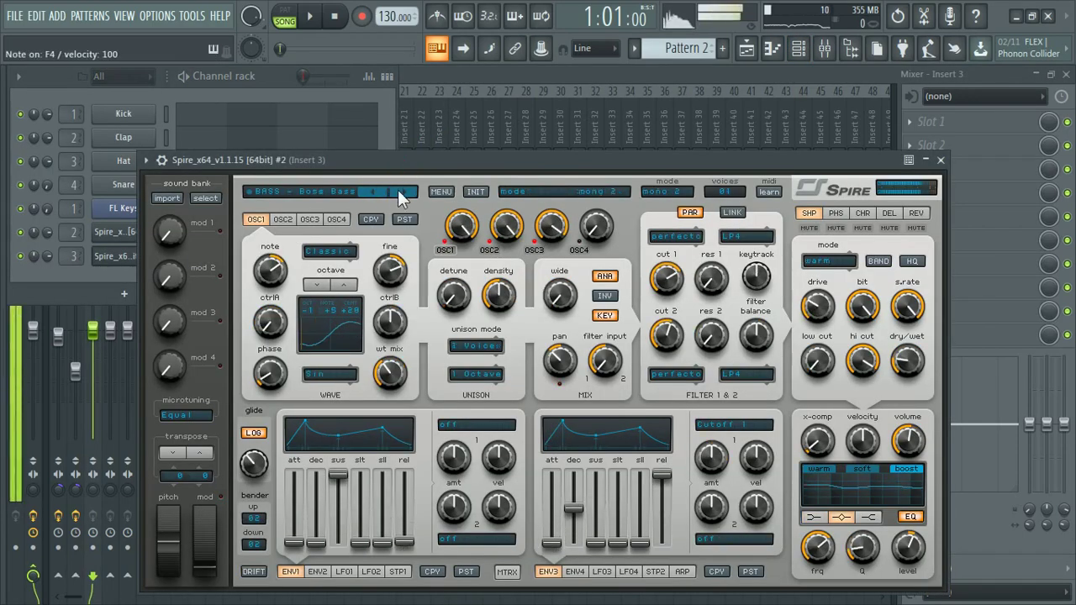
click(400, 194)
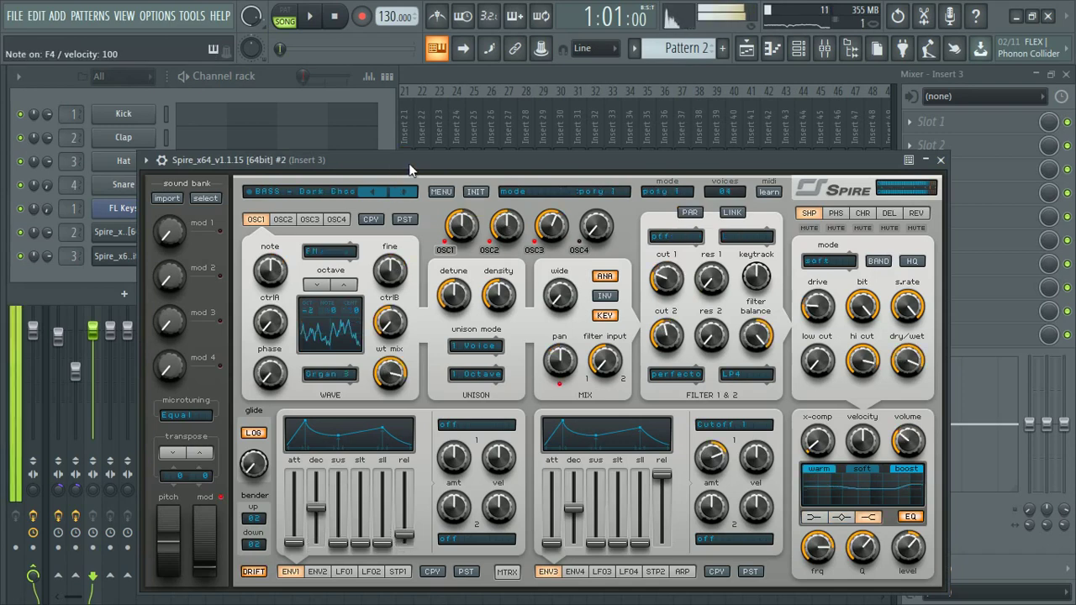
click(407, 194)
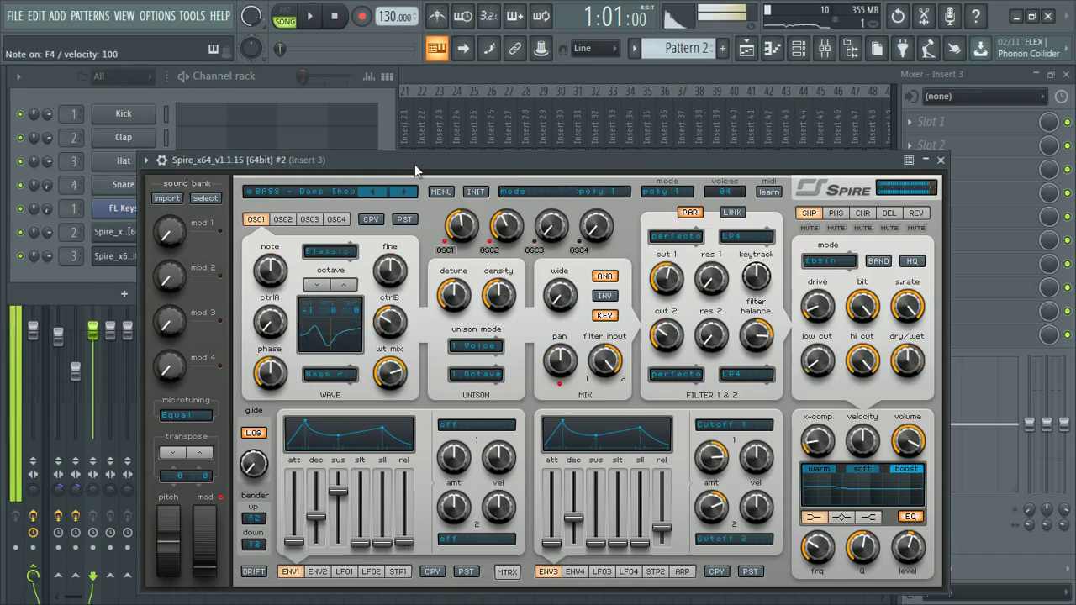
click(391, 193)
click(391, 196)
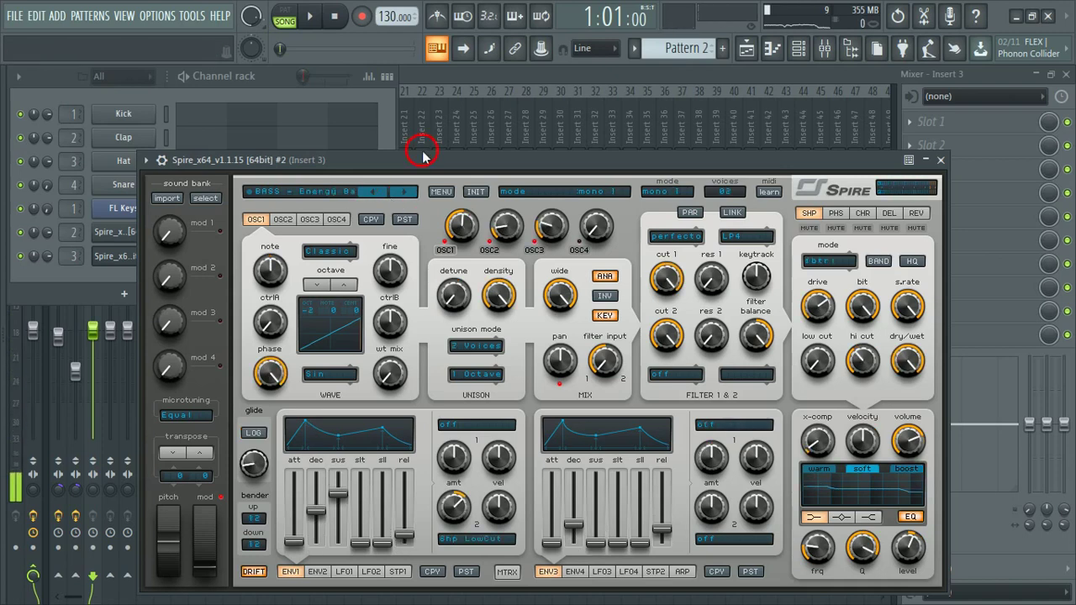
Step: Advance the cloned Spire through the Filtered Bass and In The Chain presets to BASS - Intro Bass, test-playing notes
click(405, 193)
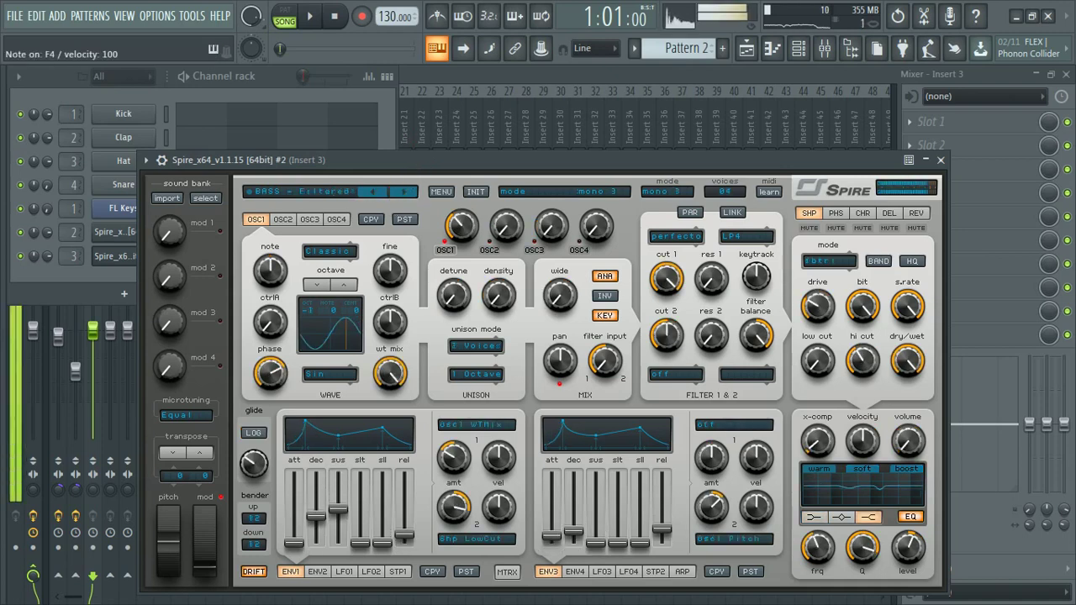
click(407, 192)
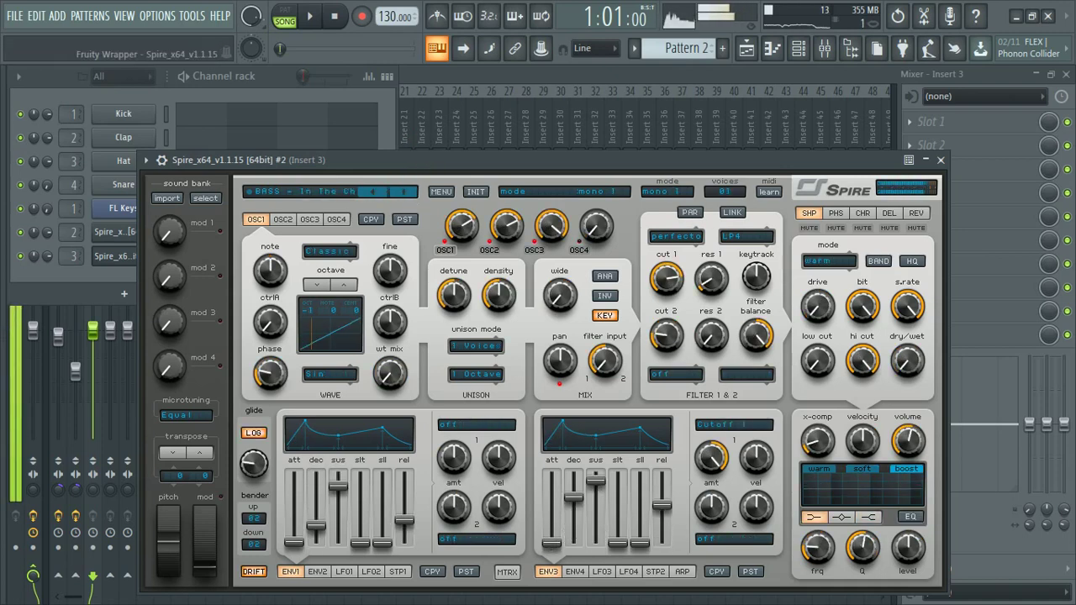
key(v)
click(406, 193)
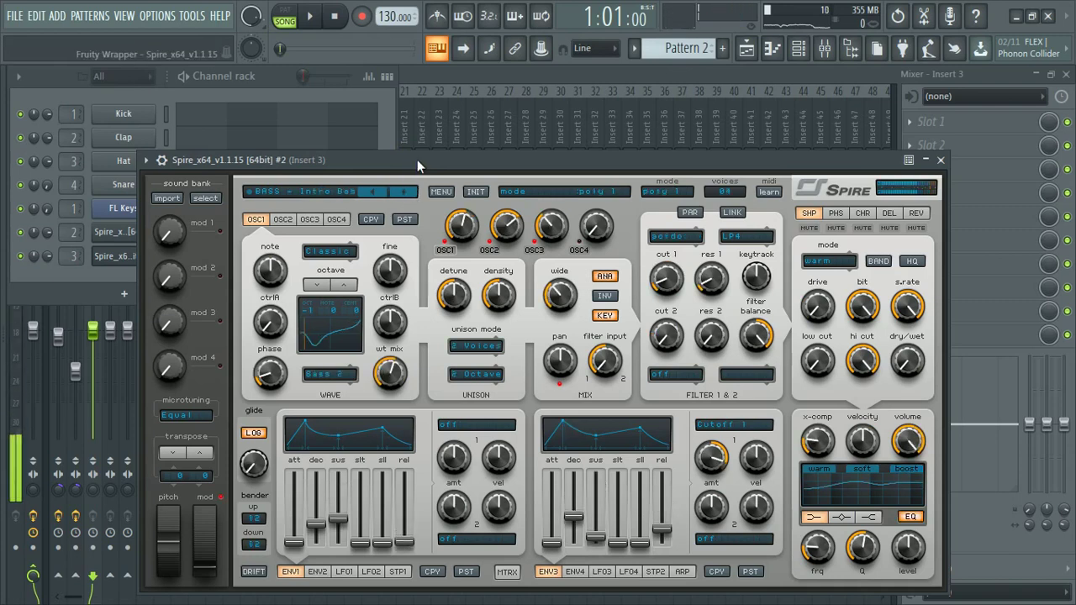
key(v)
click(405, 193)
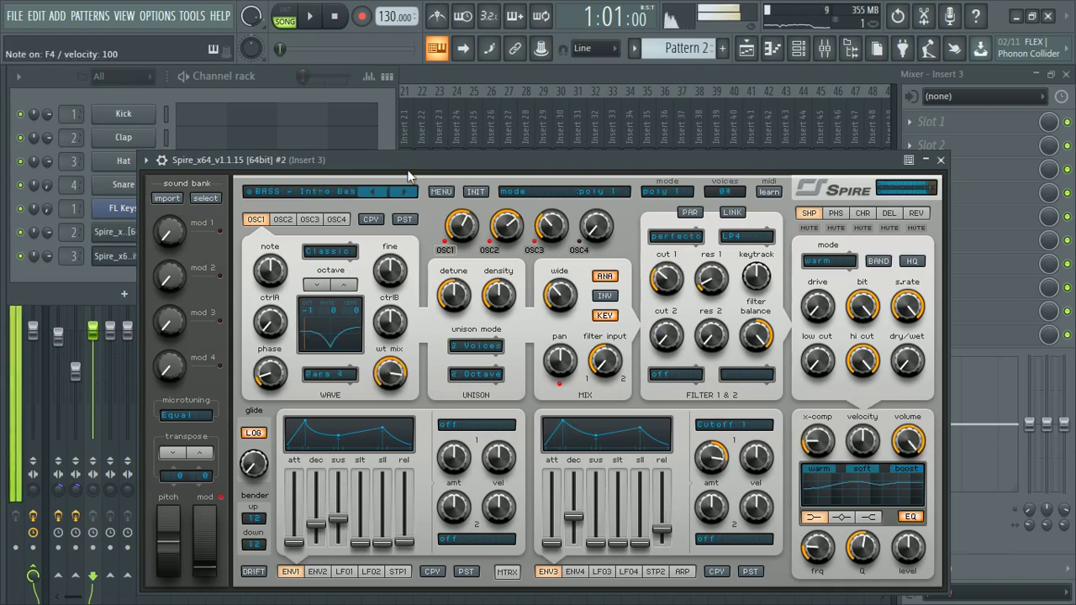
key(b)
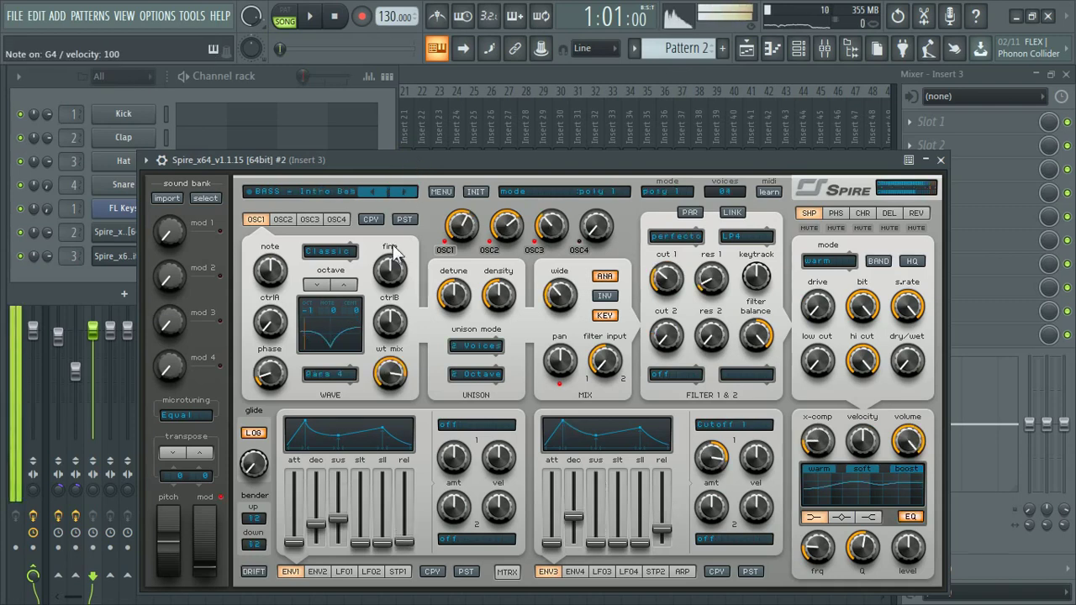
Step: Set the bass Spire's envelope 1 decay to maximum and sustain to 0, and envelope 3 decay to 1.00 and release to minimum
drag(315, 528, 339, 555)
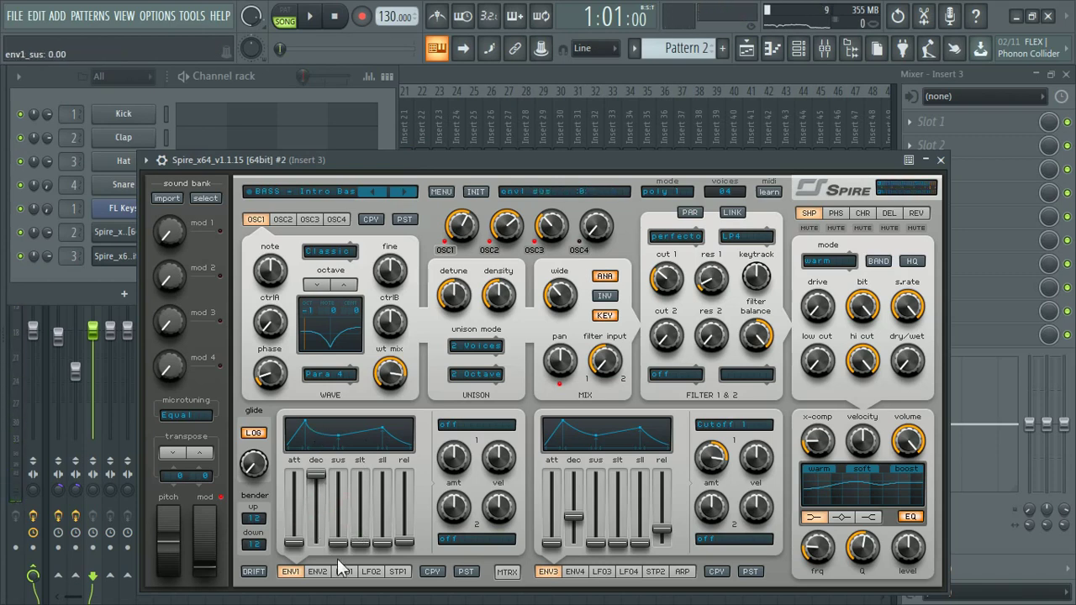
key(b)
drag(574, 521, 574, 475)
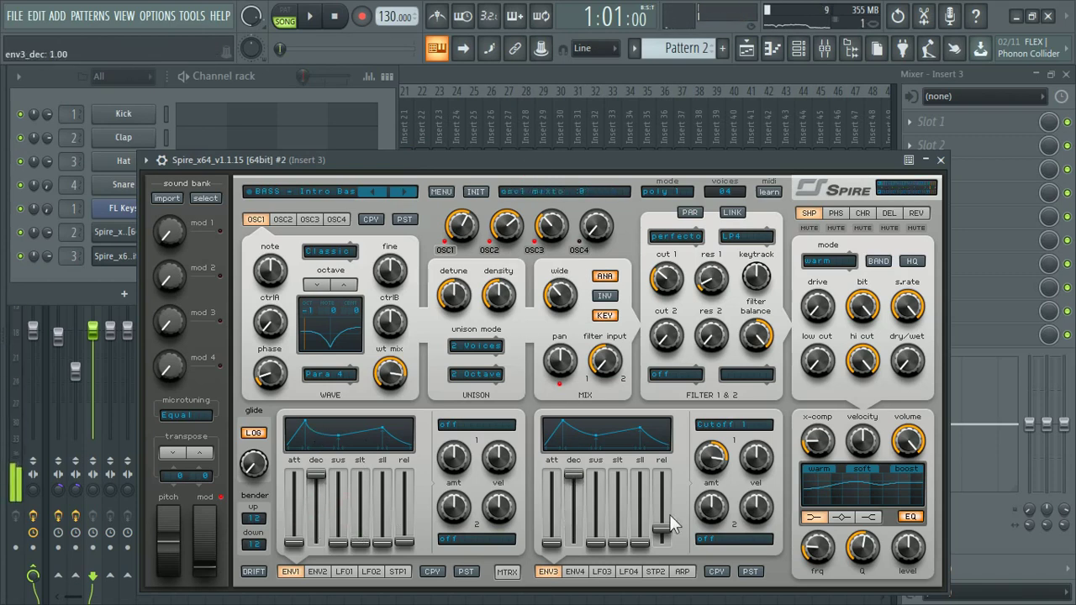
key(v)
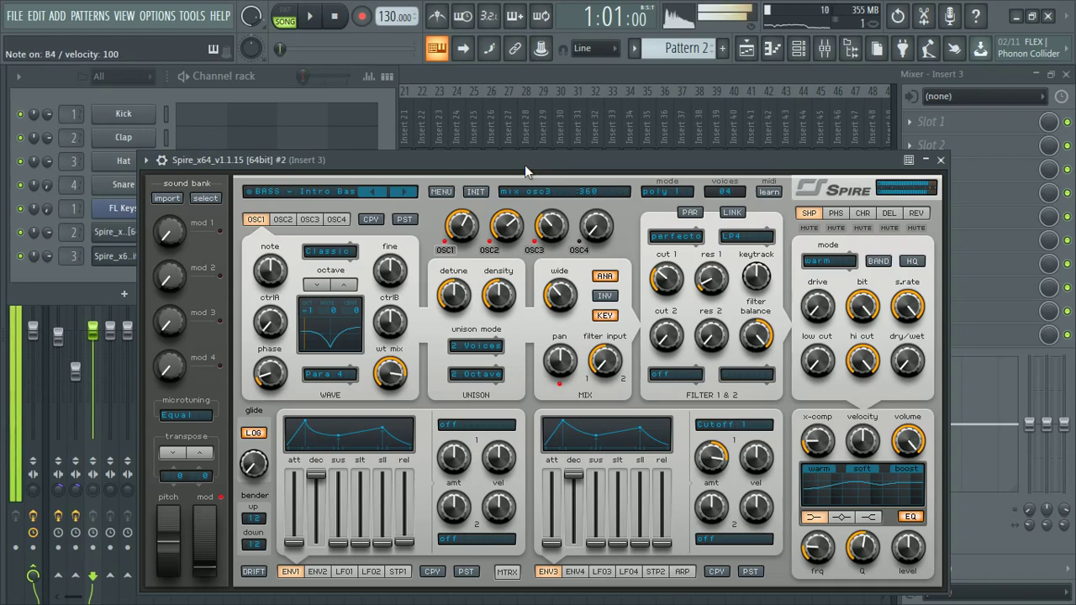
click(431, 145)
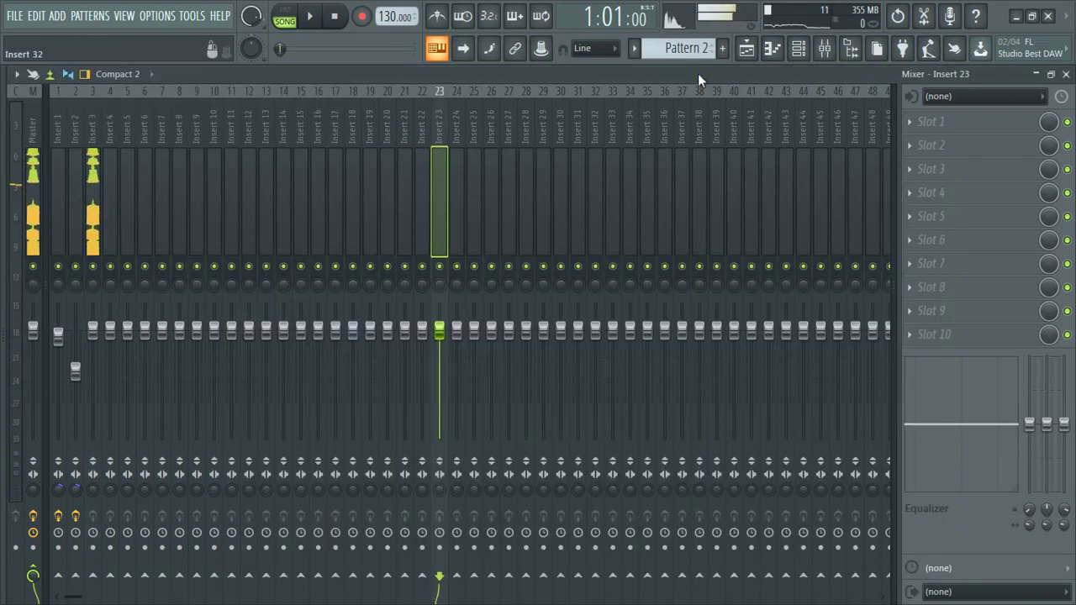
click(799, 48)
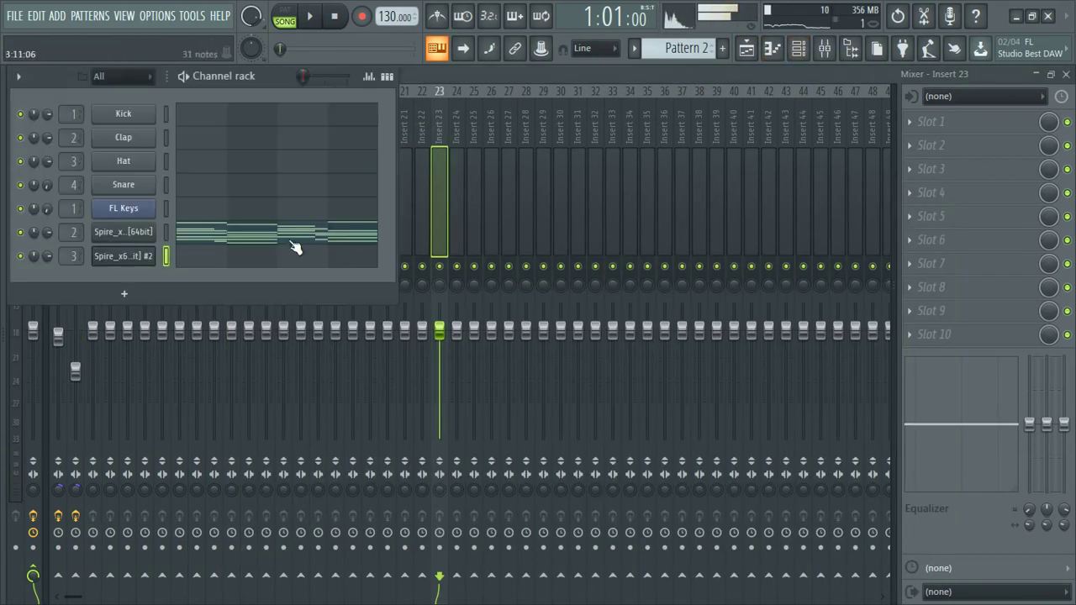
Step: Mute the delay and reverb effects of the bass Spire, the second Spire channel
click(126, 255)
click(889, 229)
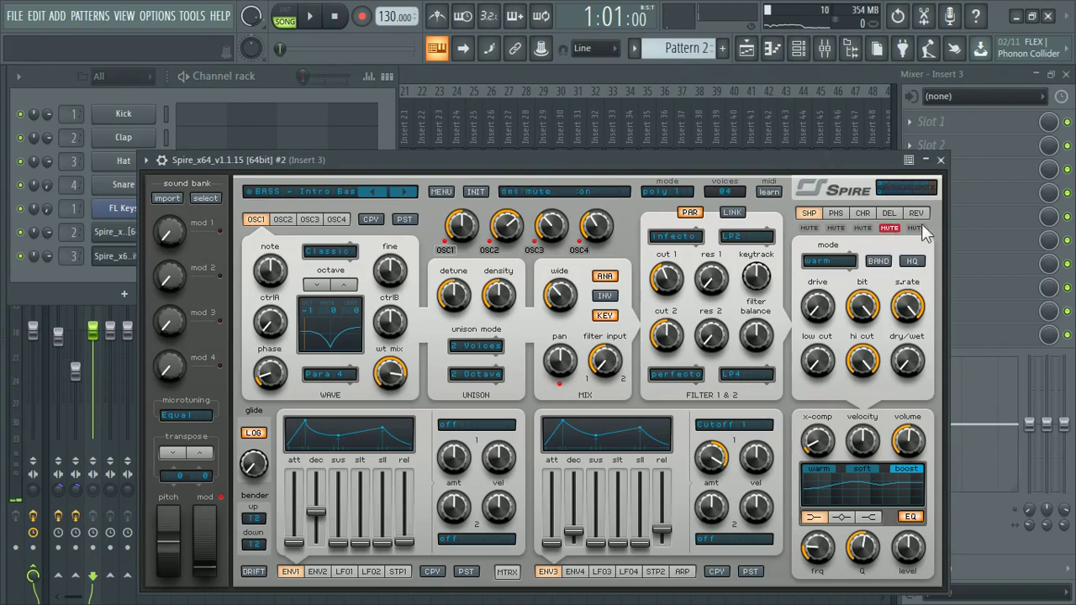
click(767, 155)
click(799, 48)
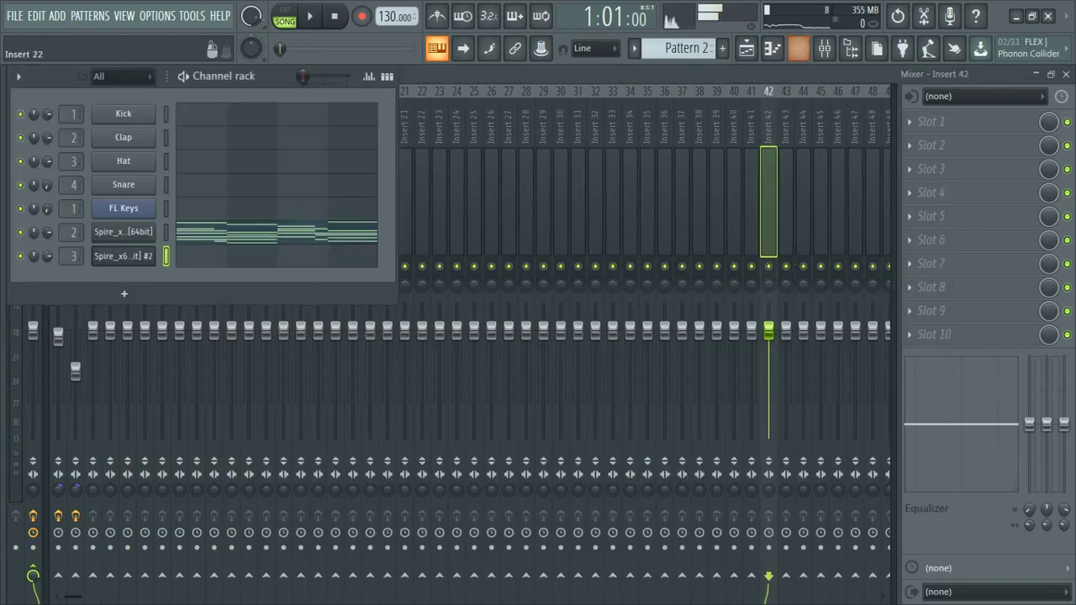
Step: Place bass notes along the lowest ghost notes in the second Spire's piano roll: D#4 in bar 1, B3 in bar 2, F#4 in bar 3, C#4 in bar 4
click(192, 256)
scroll(193, 267, down, 5)
click(93, 327)
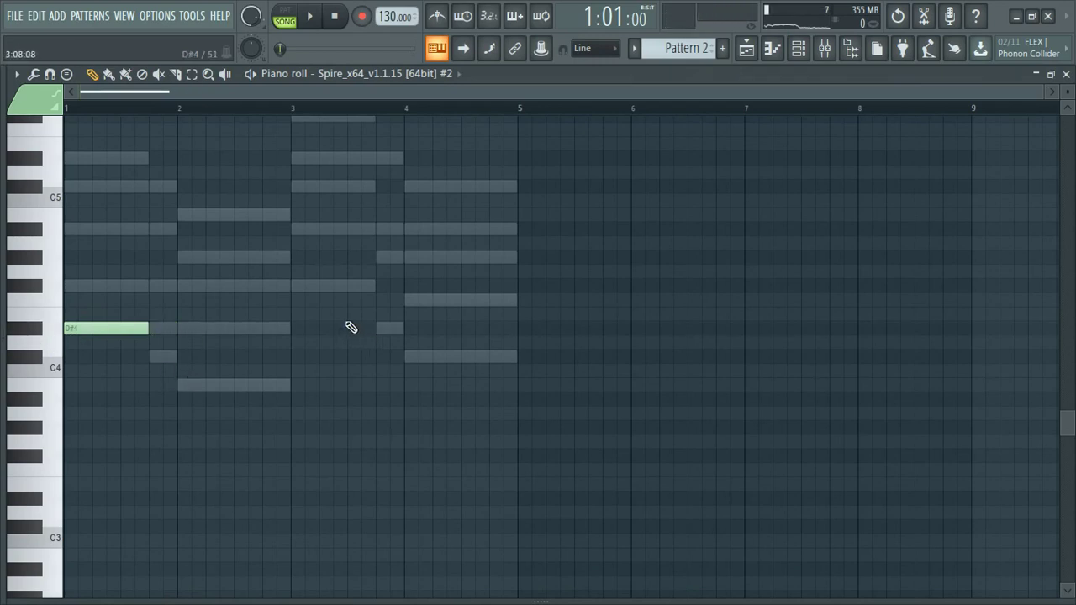
click(306, 288)
click(194, 384)
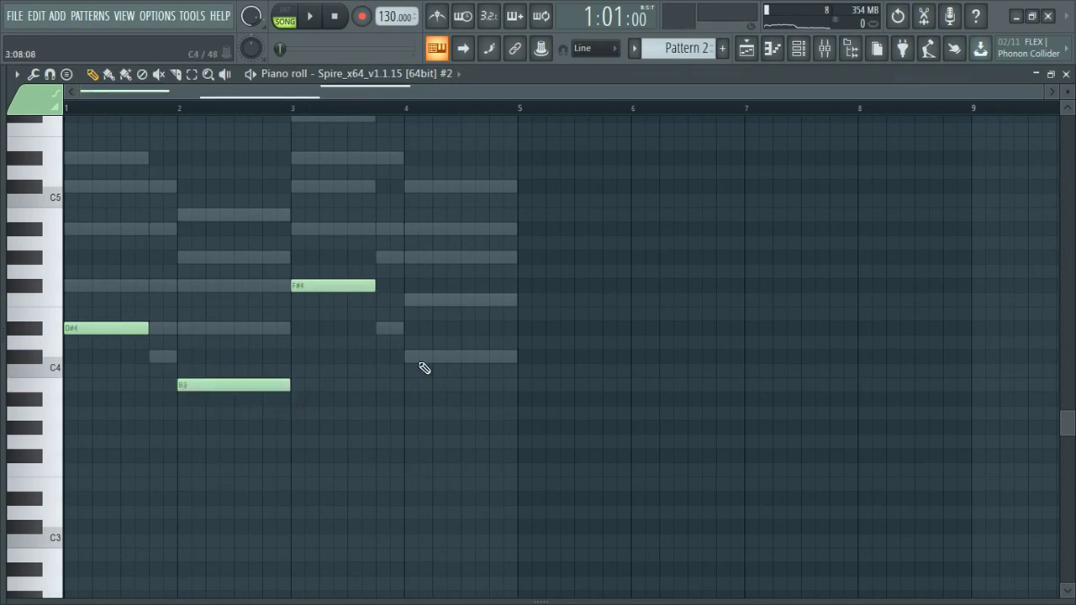
click(413, 359)
Step: Add a short C#4 at the end of bar 1 and a short D#4 at the end of bar 3, and play the bass line
click(153, 359)
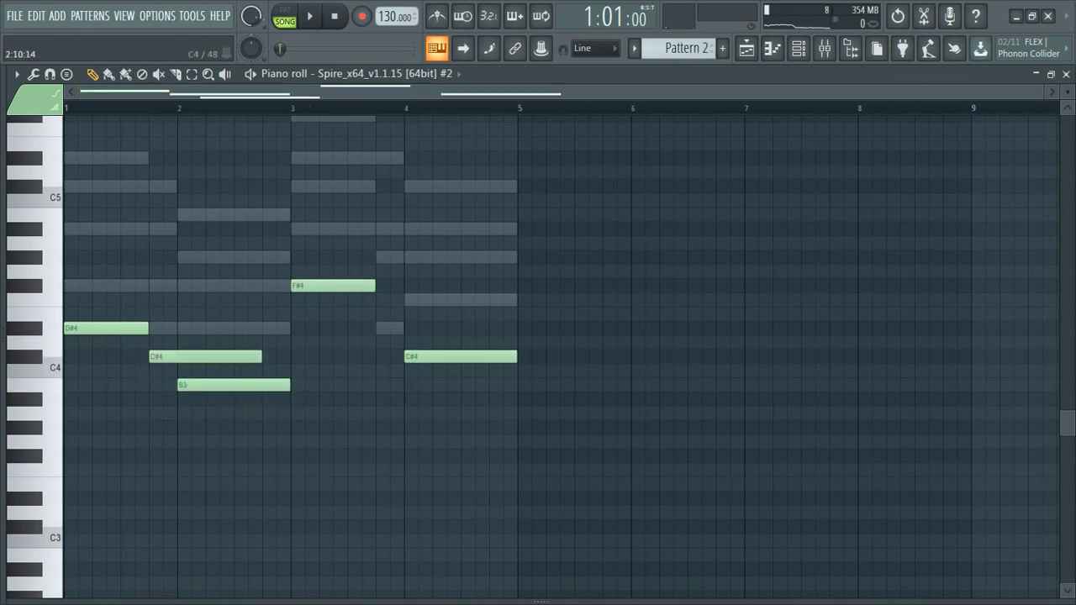
drag(261, 361, 207, 367)
click(379, 329)
key(space)
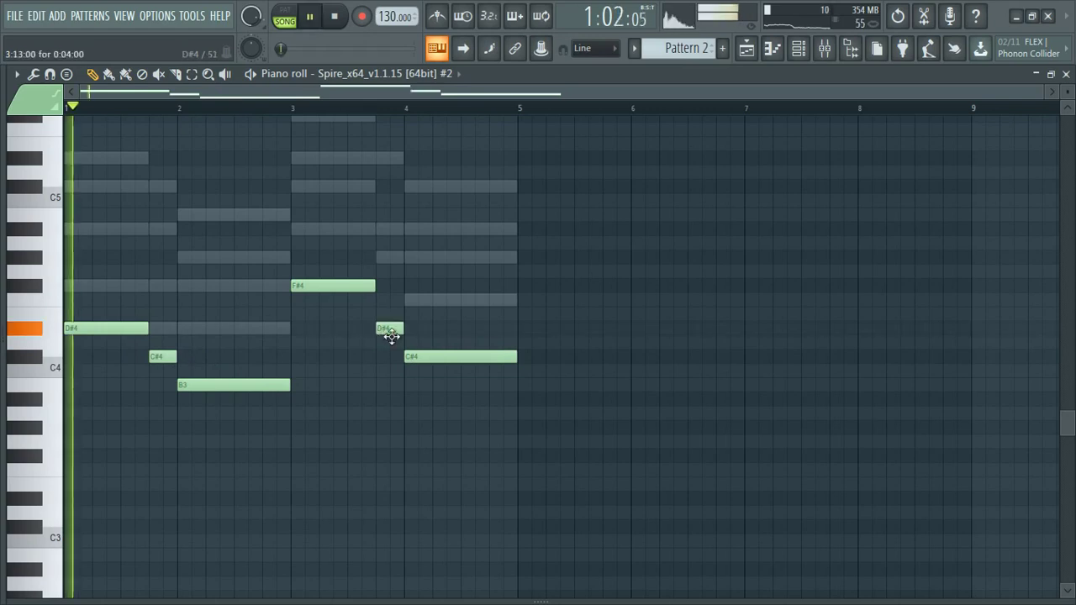
key(space)
key(space)
Step: Set the bass Spire's envelope 1 decay to maximum, envelope 3 decay to 1.00 and envelope 3 release to minimum, and play the song
click(797, 51)
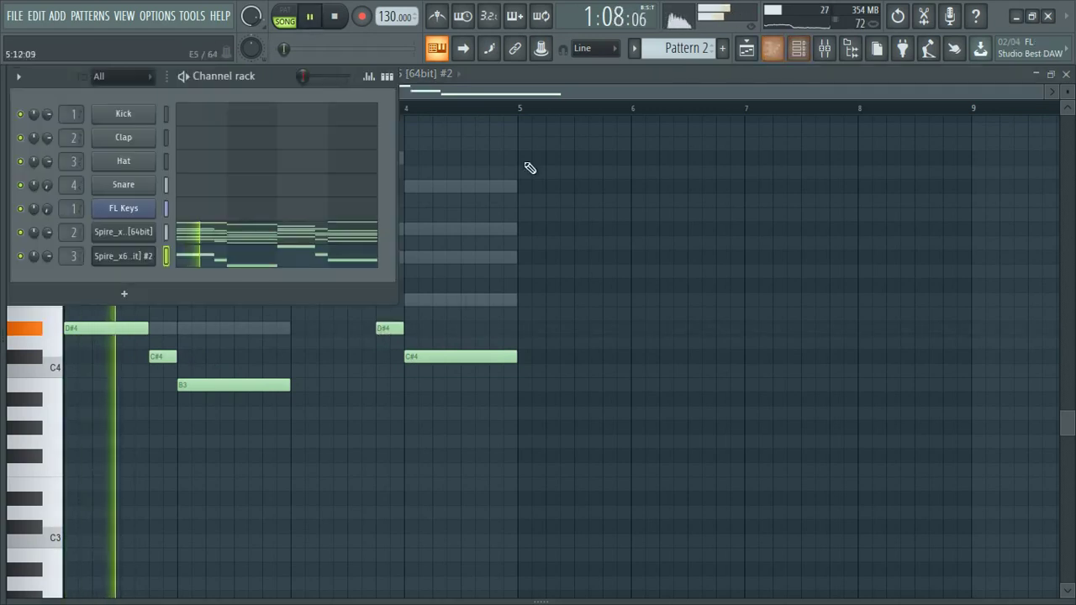
key(space)
click(151, 258)
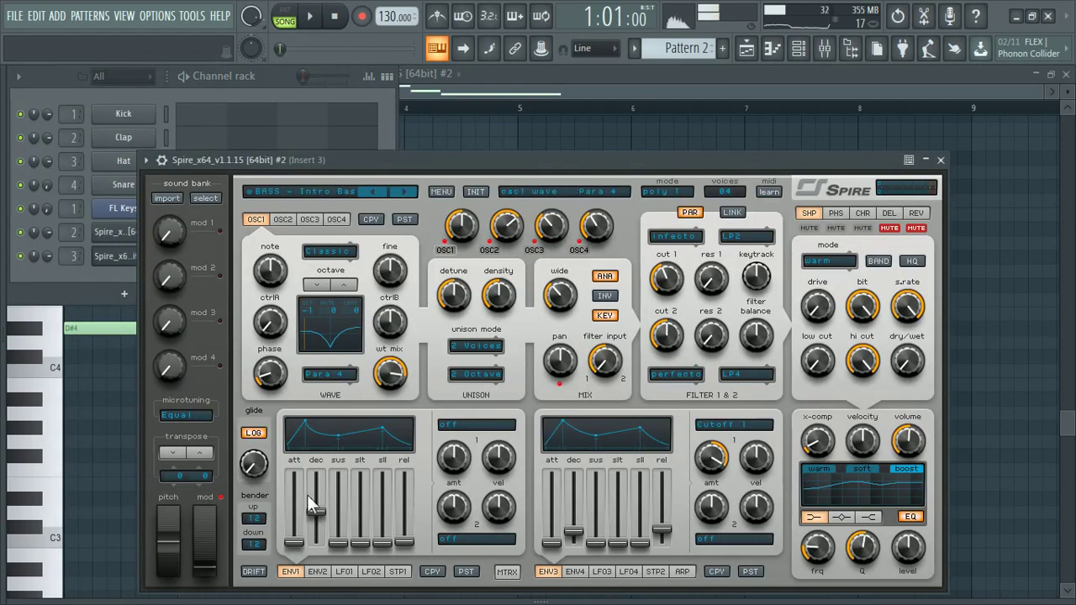
drag(308, 502, 316, 471)
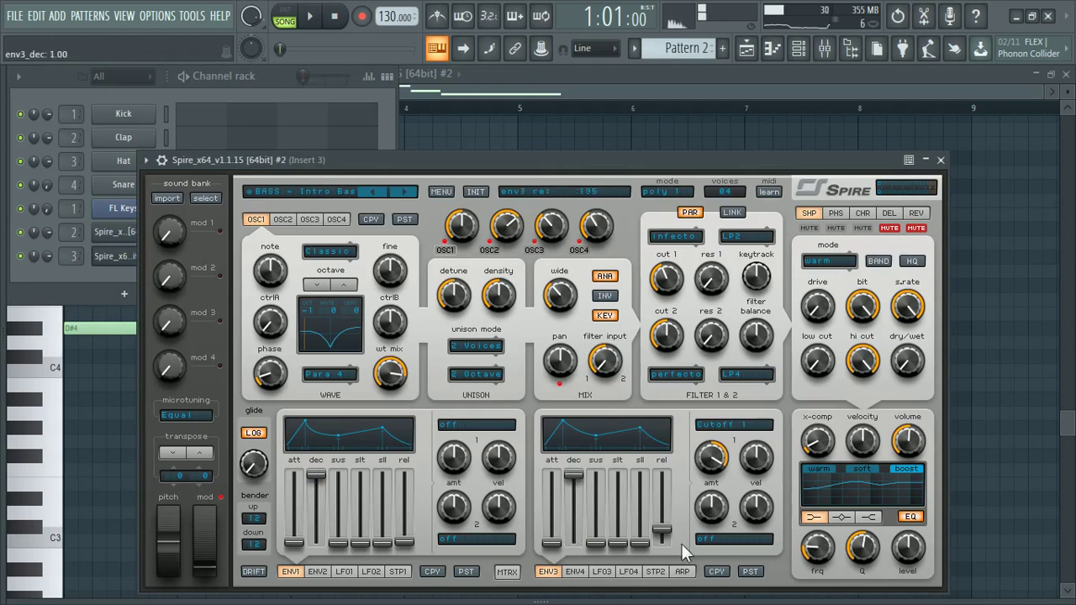
key(space)
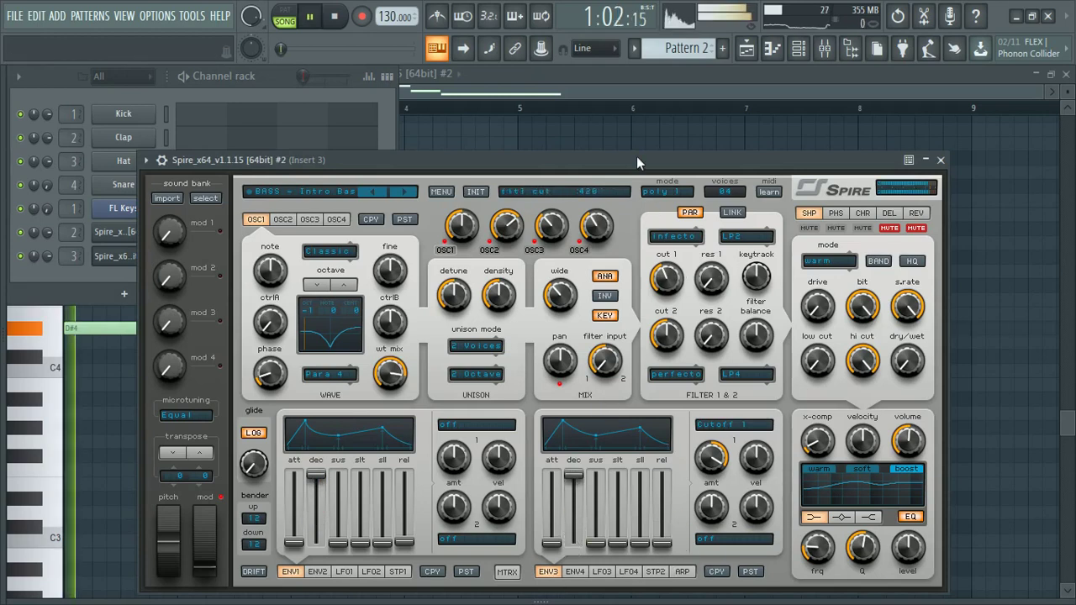
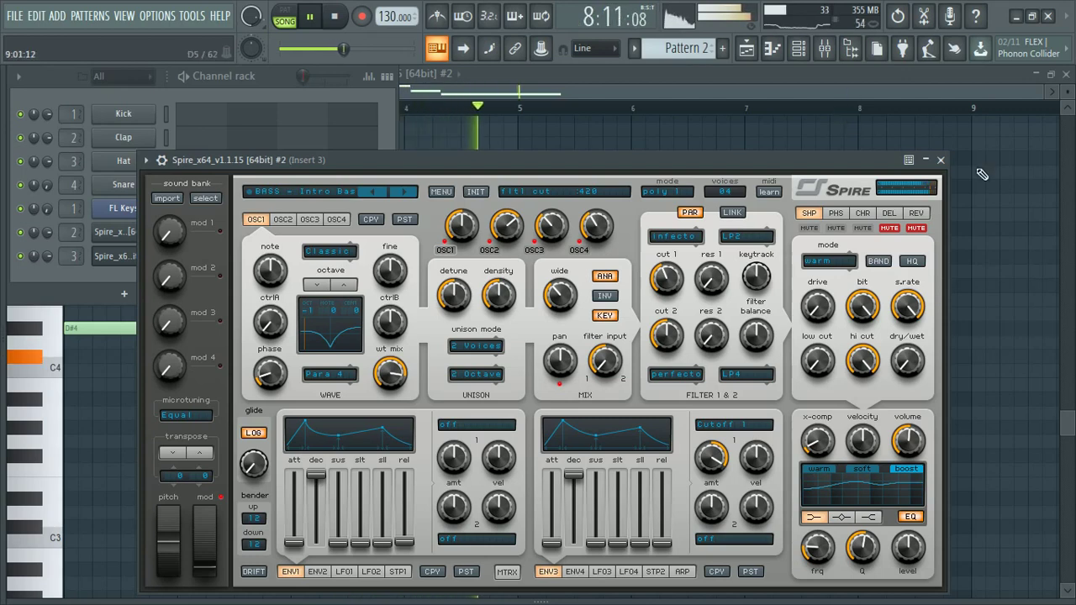
click(941, 160)
key(space)
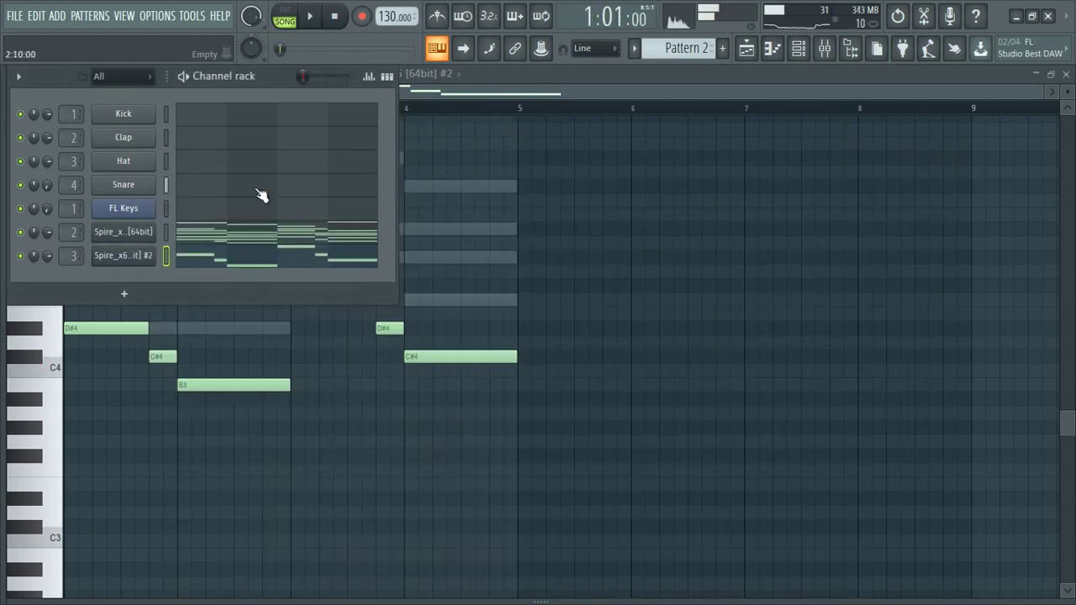
Step: Lower the volume of the bass mixer track, Insert 3, far below Insert 2 and check it against the song
click(514, 72)
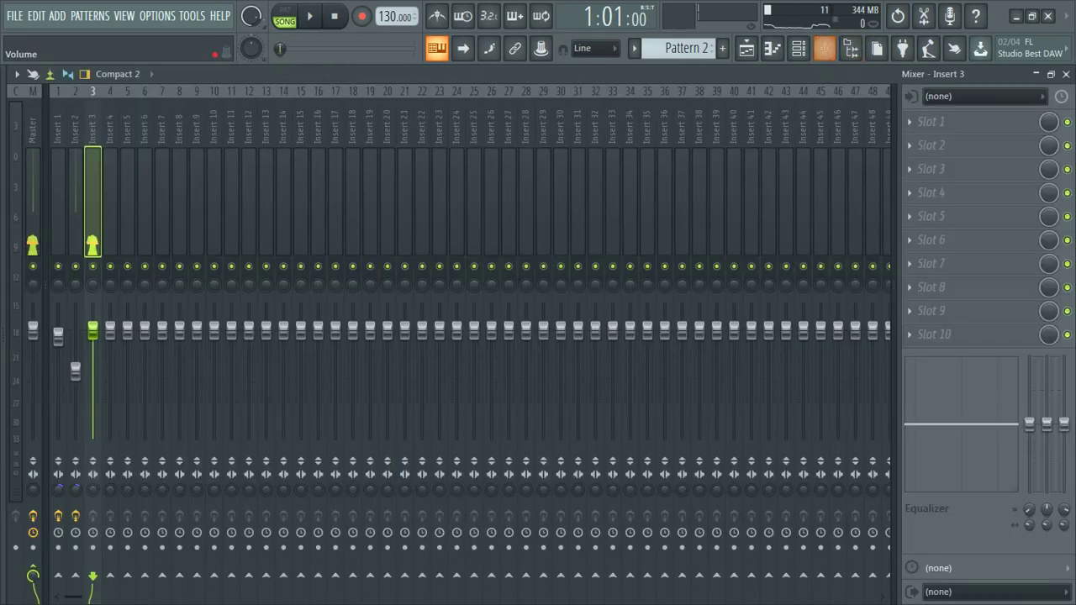
click(825, 47)
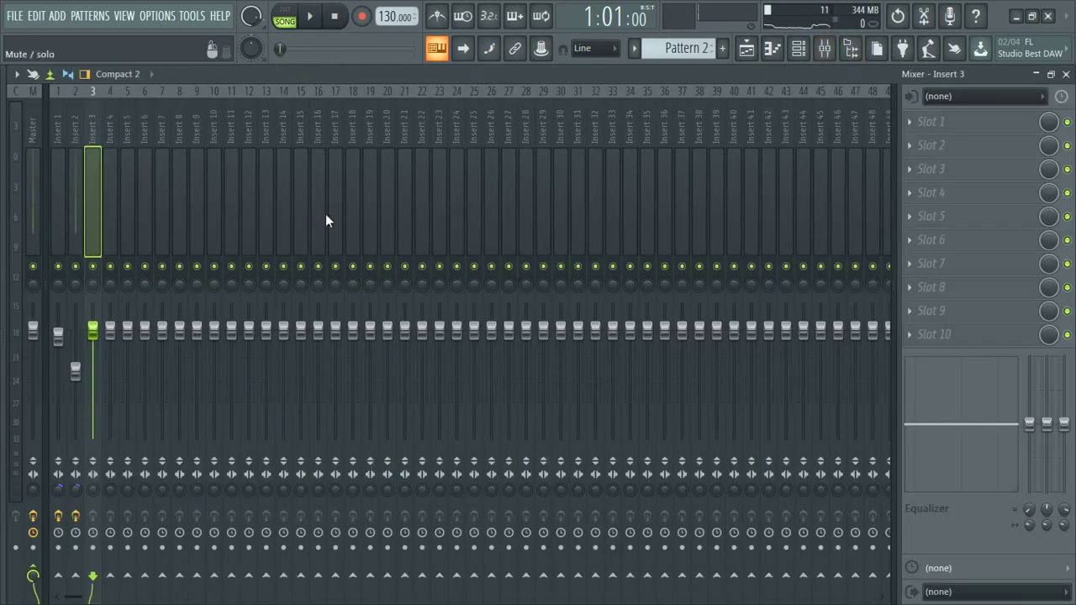
click(798, 48)
drag(93, 330, 93, 414)
key(space)
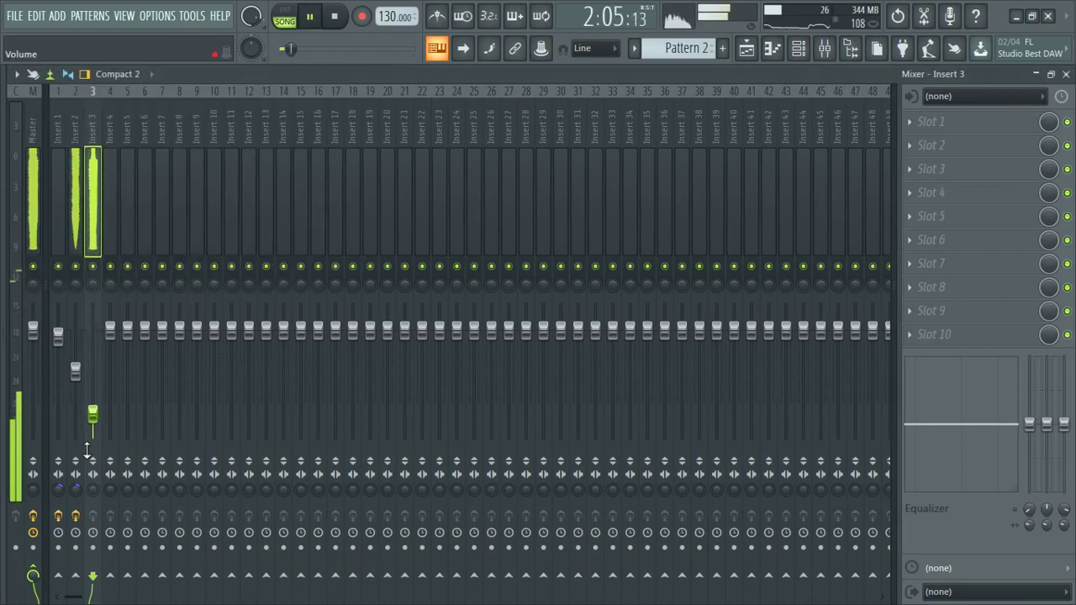
key(space)
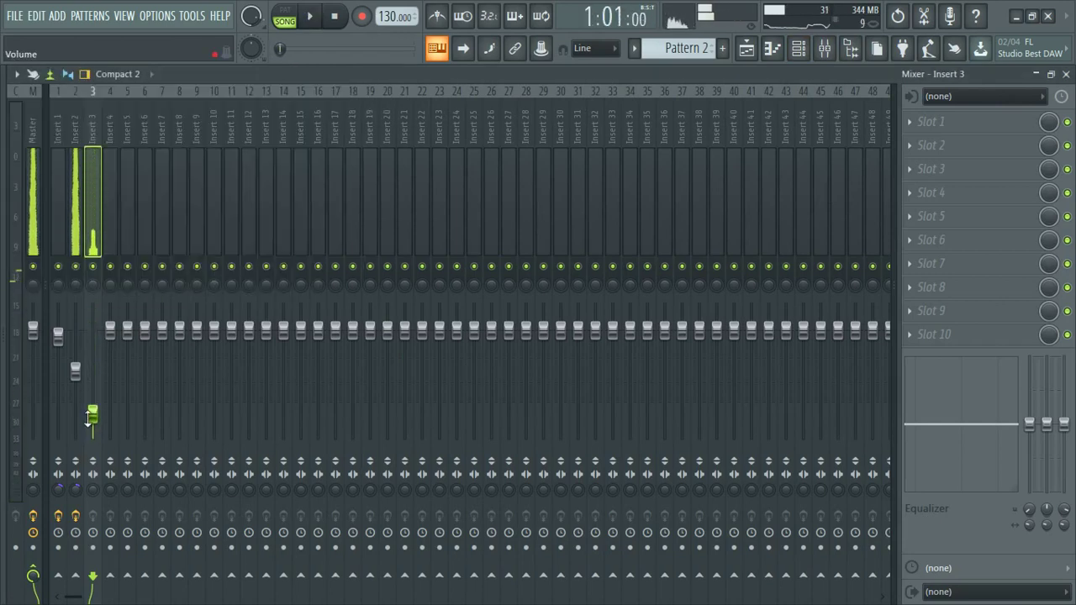
Step: Raise Insert 3's volume to about -11.8 dB during playback and turn its stereo separation clockwise
key(space)
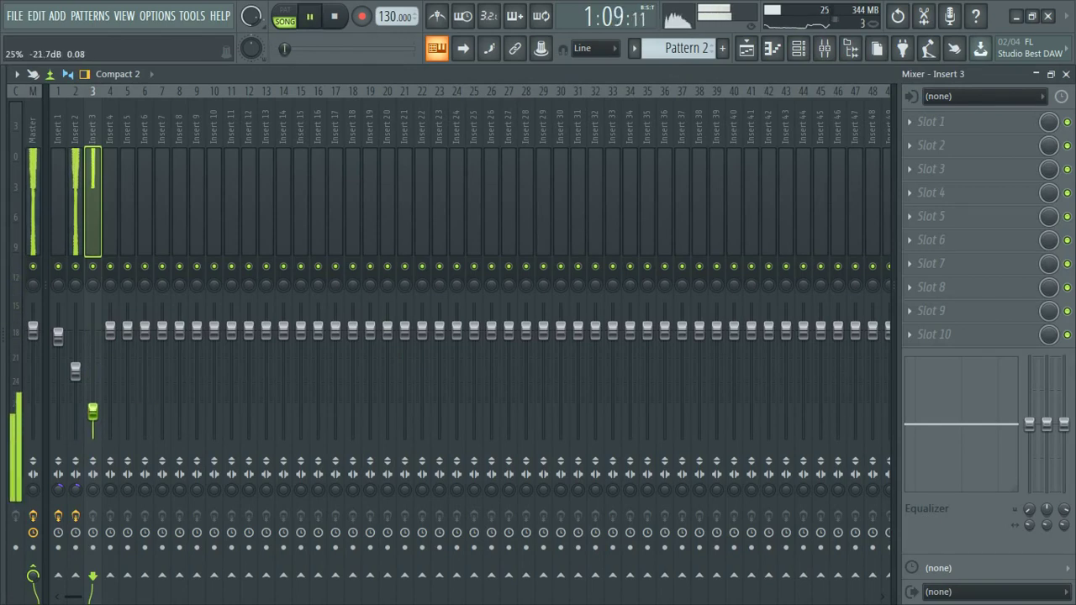
drag(93, 401, 92, 382)
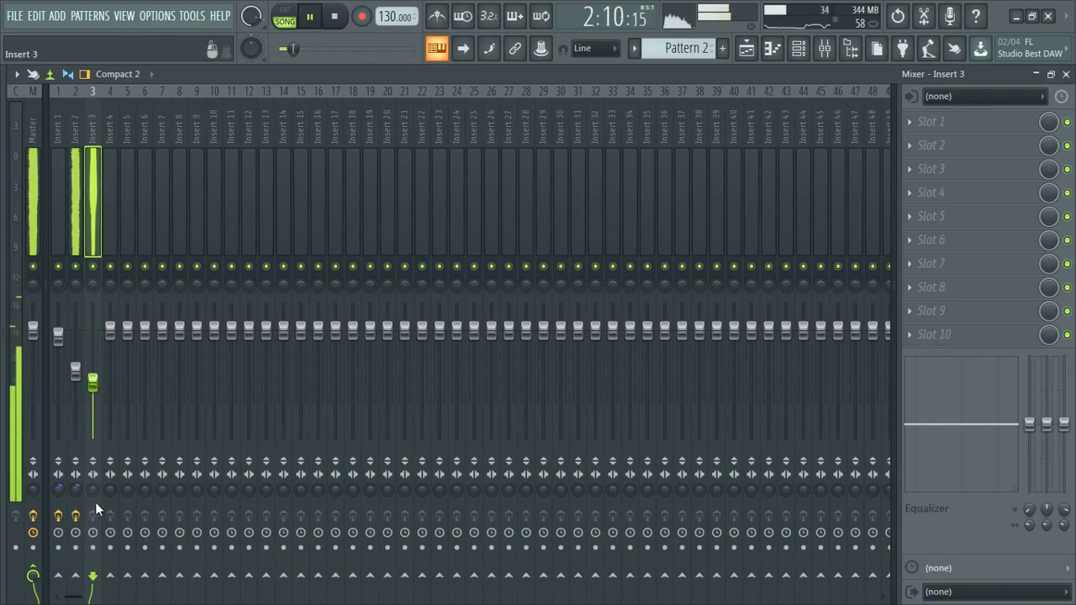
drag(93, 490, 94, 446)
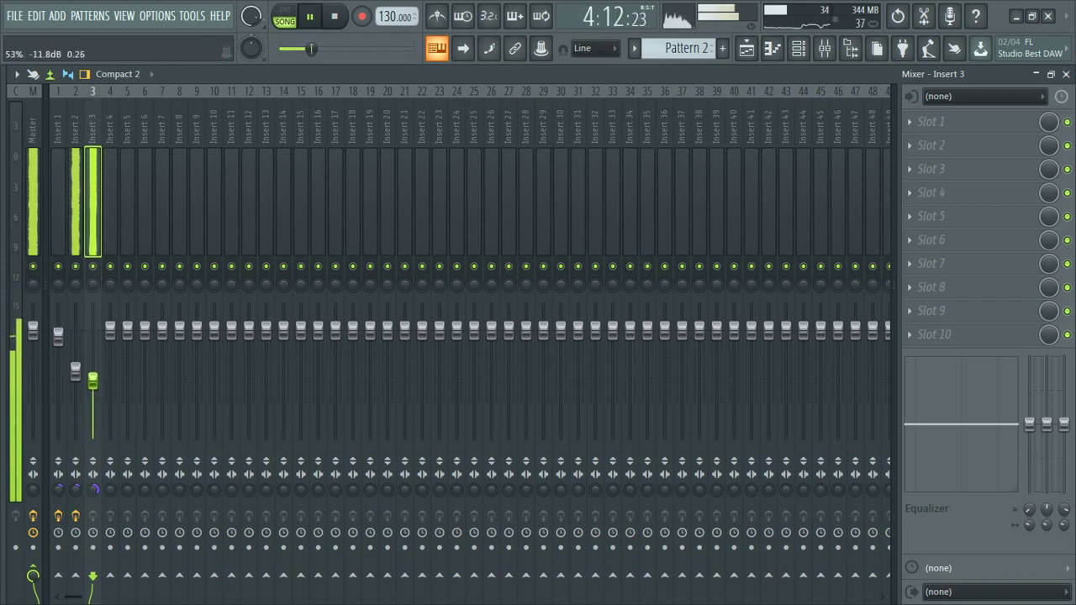
drag(93, 384, 93, 381)
Step: Lower Insert 2's volume slightly below Insert 3's and reset the stereo separation of the Master track
drag(33, 490, 33, 446)
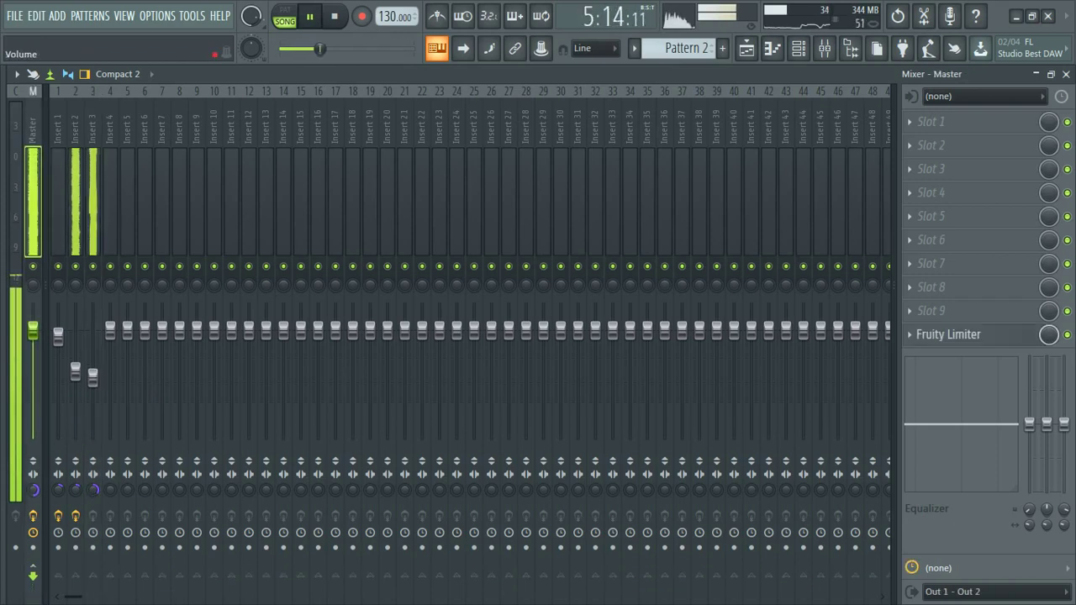
drag(93, 378, 76, 379)
drag(92, 379, 92, 379)
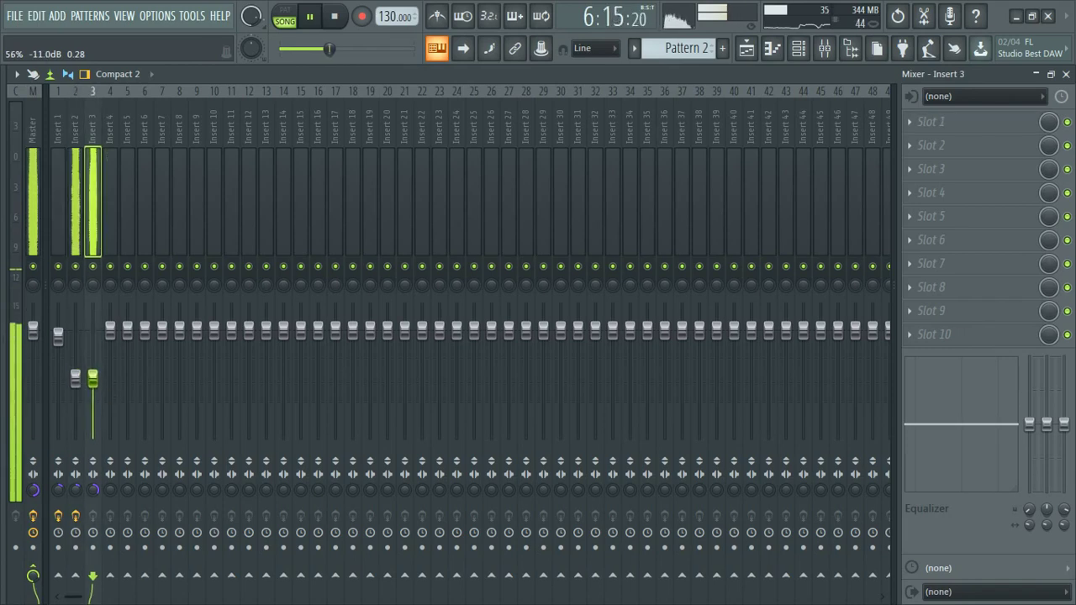
right_click(33, 490)
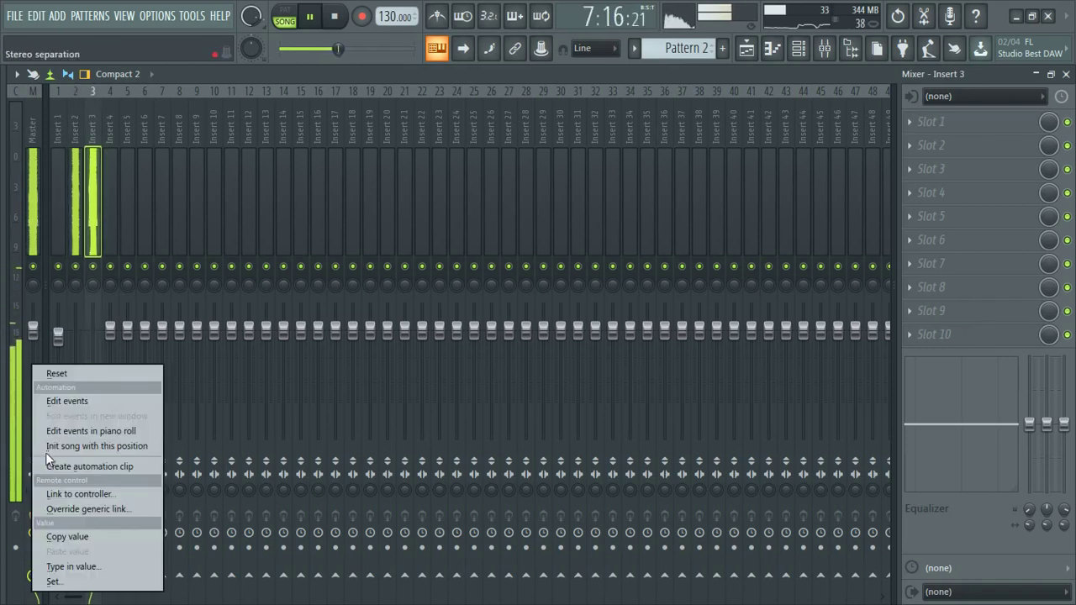
click(57, 374)
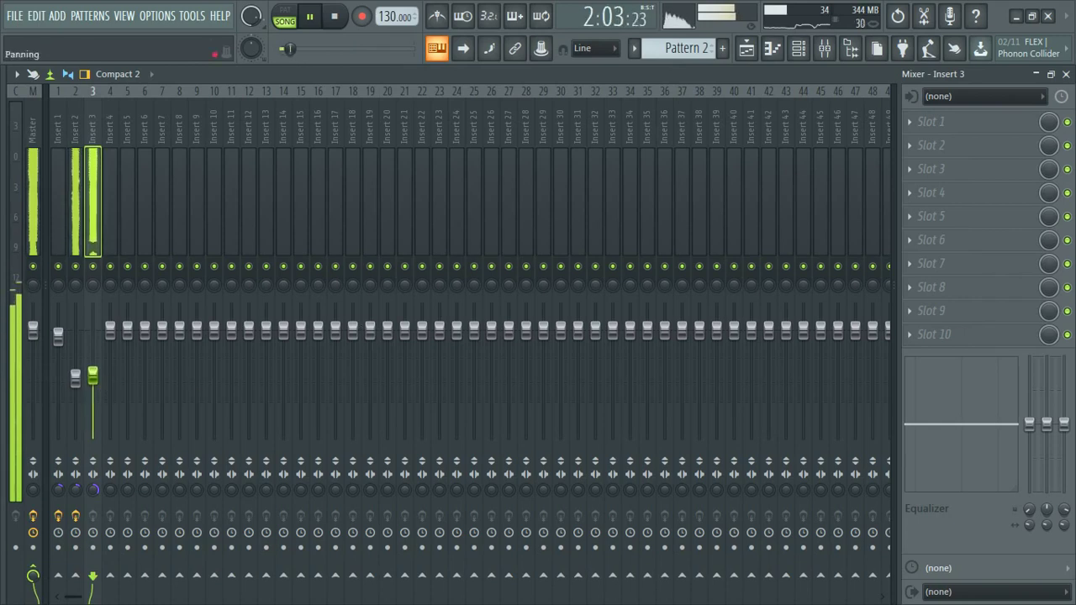
click(75, 379)
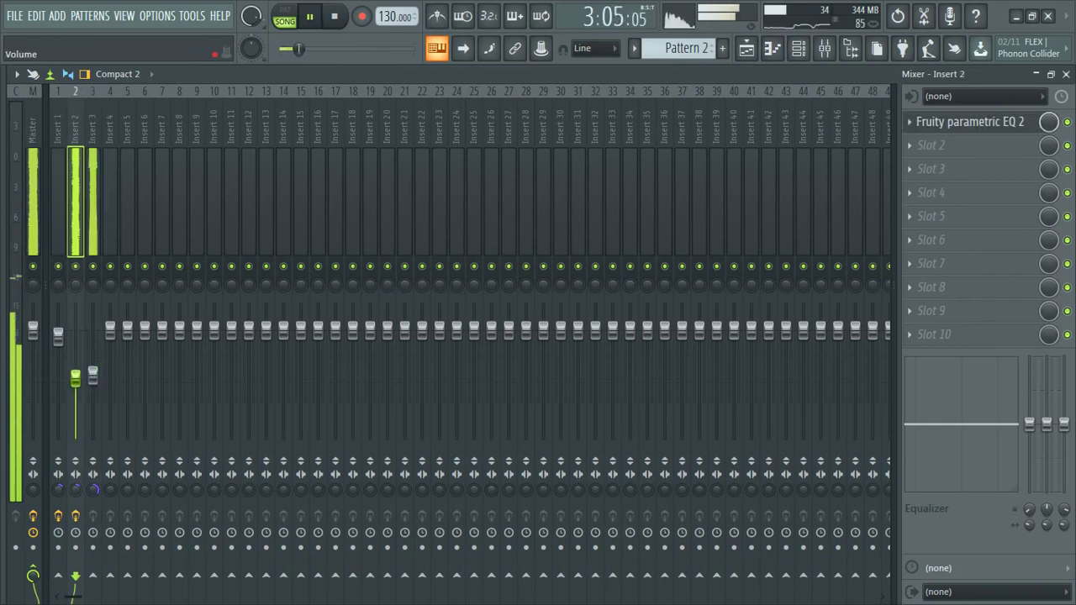
click(95, 389)
key(space)
Step: Set the bass Spire's envelope 1 attack to 0.23 and listen to it in the song
click(798, 47)
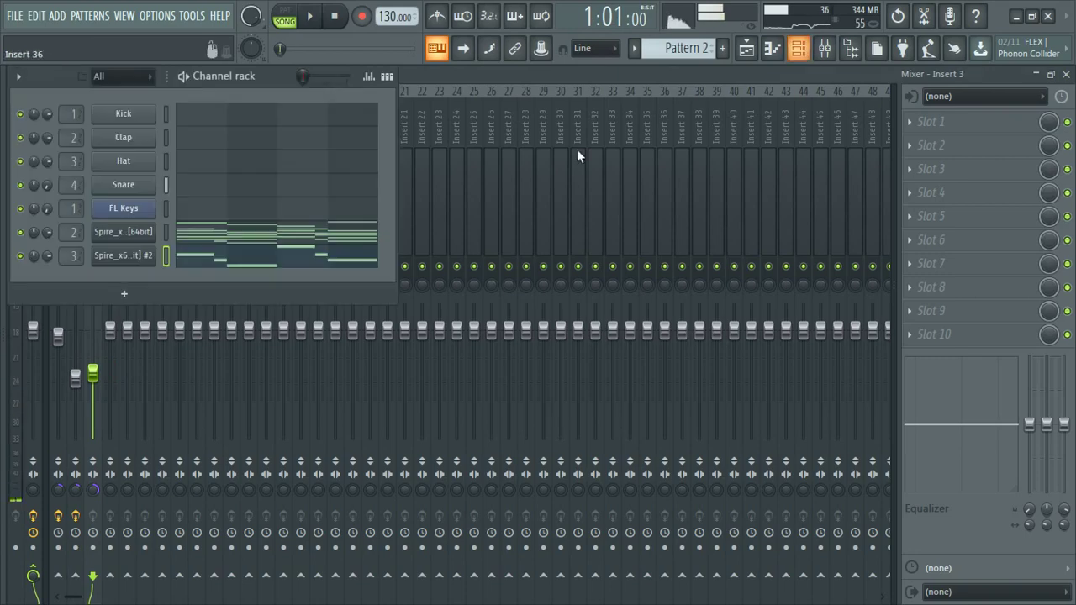
click(127, 259)
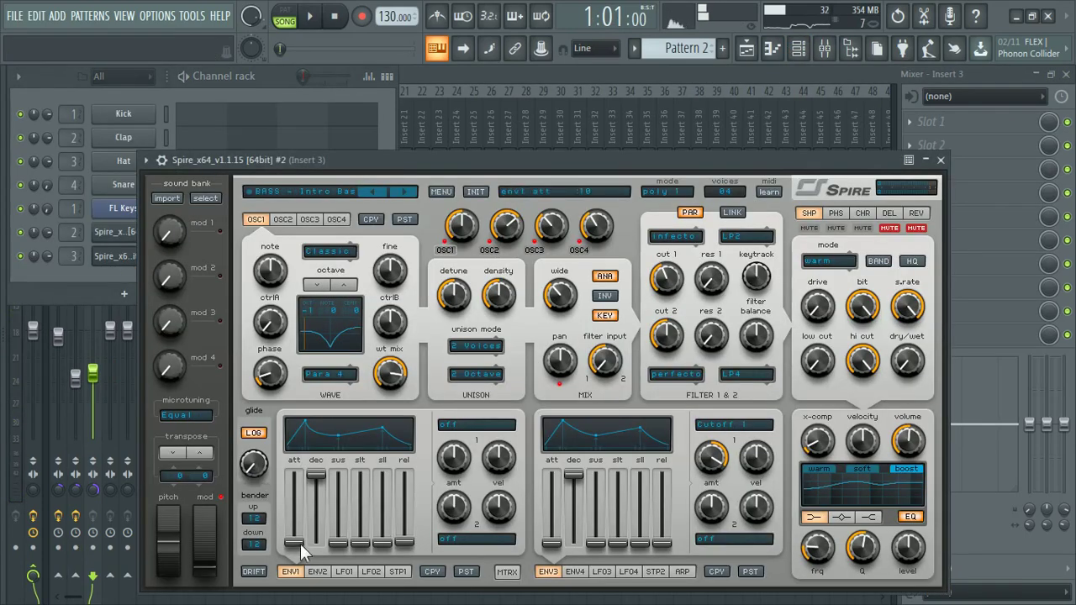
drag(301, 545, 302, 527)
key(space)
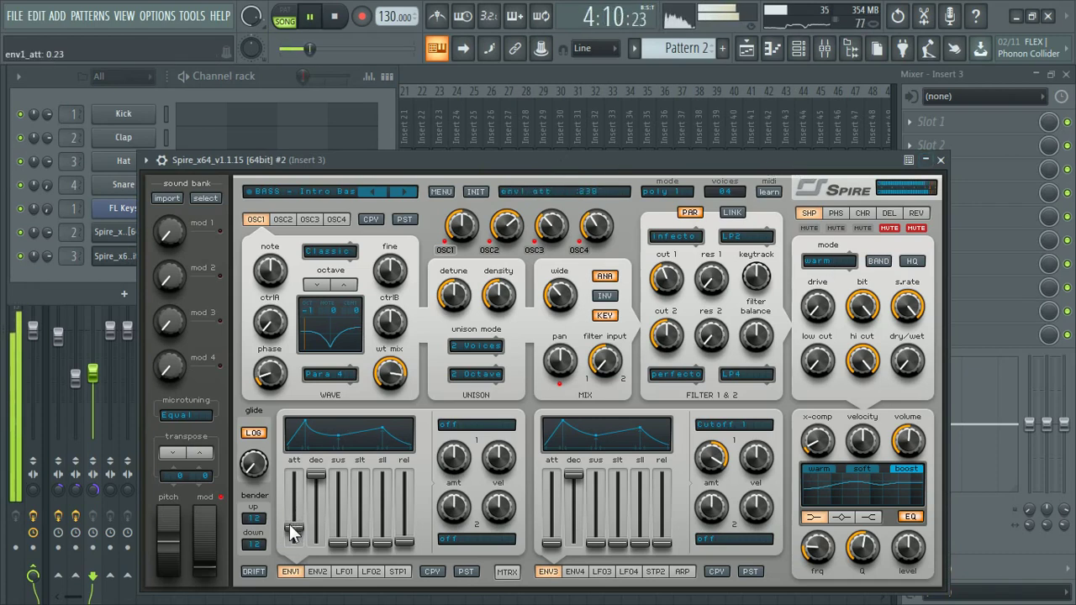
click(940, 160)
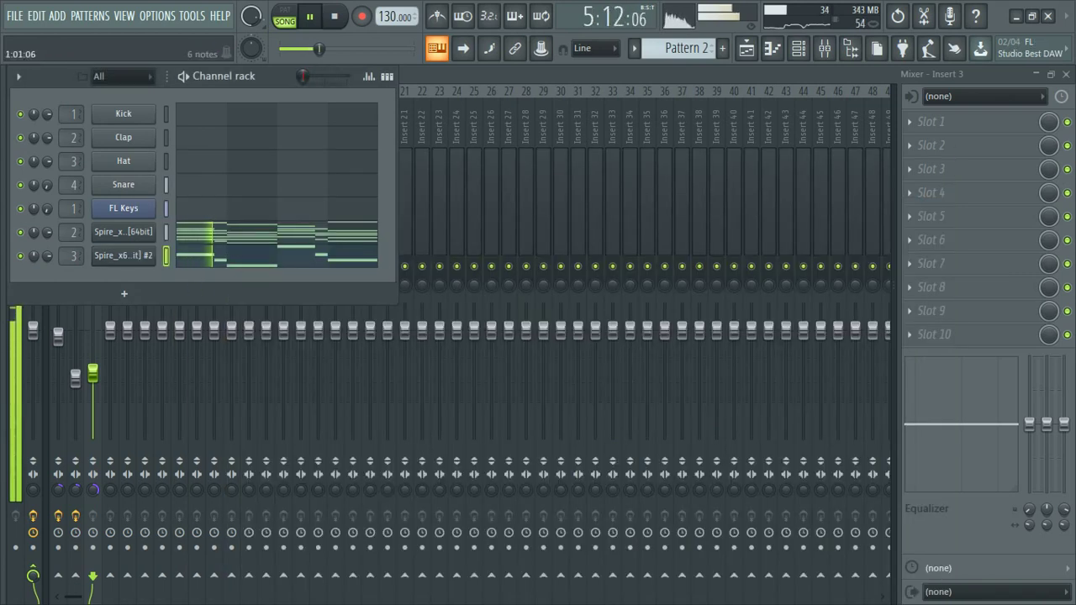
Step: Try an earlier start for the short C#4 bass note at the end of bar 1 and play it back
click(221, 266)
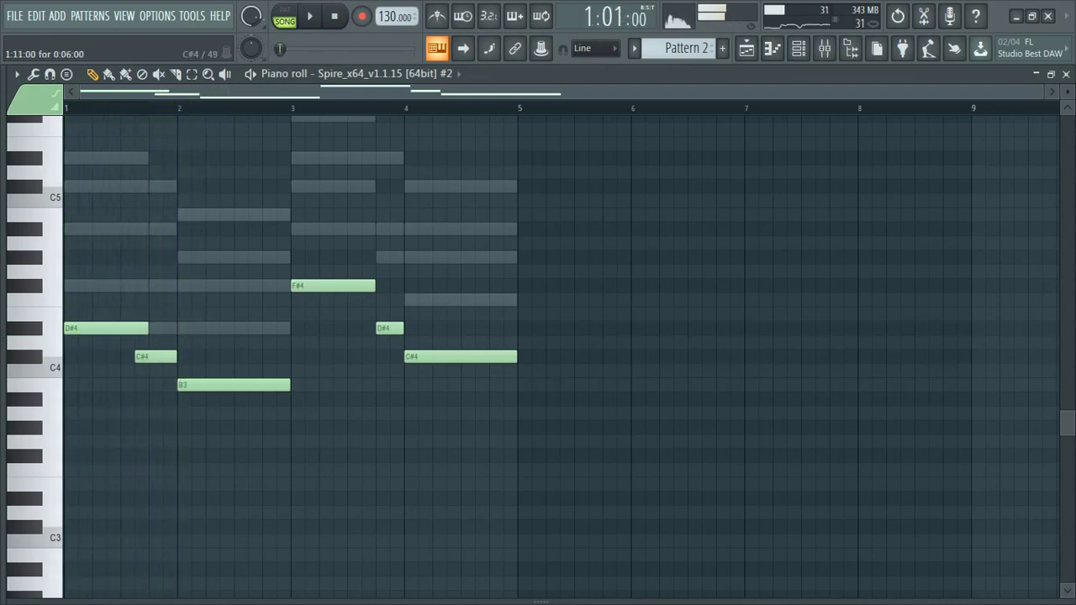
mouse_move(172, 358)
mouse_down()
mouse_move(186, 359)
mouse_move(177, 367)
mouse_up()
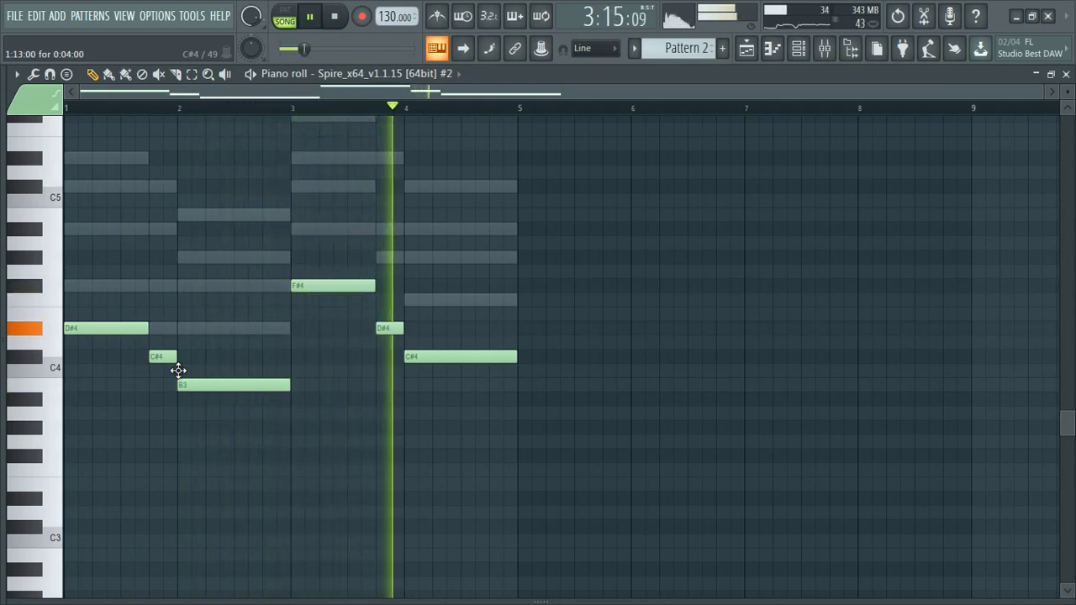
key(space)
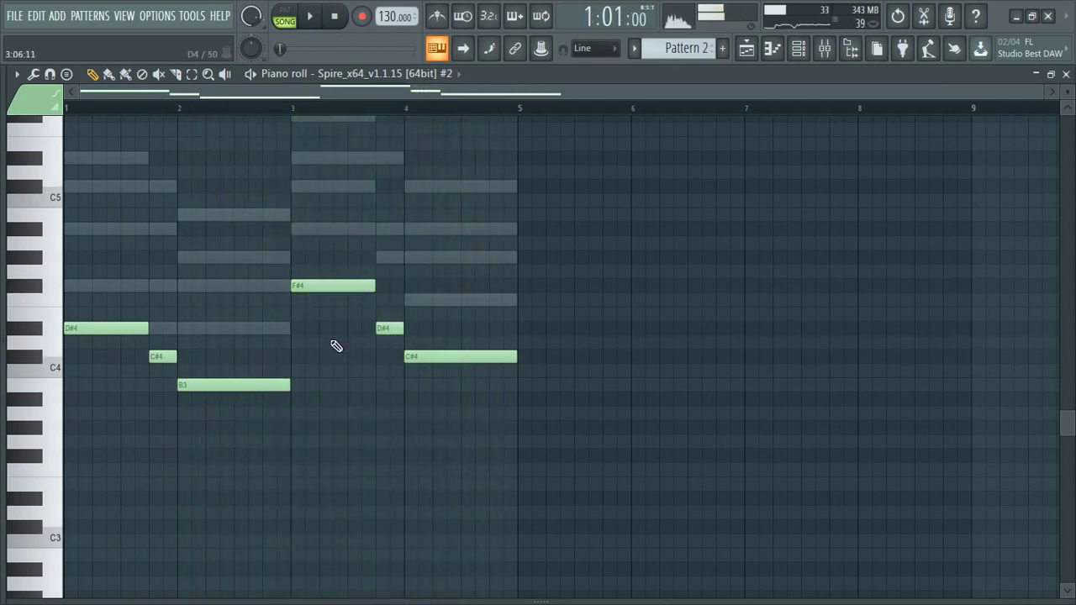
Step: Try the whole bass line one octave lower during playback
key(ctrl+Down)
key(space)
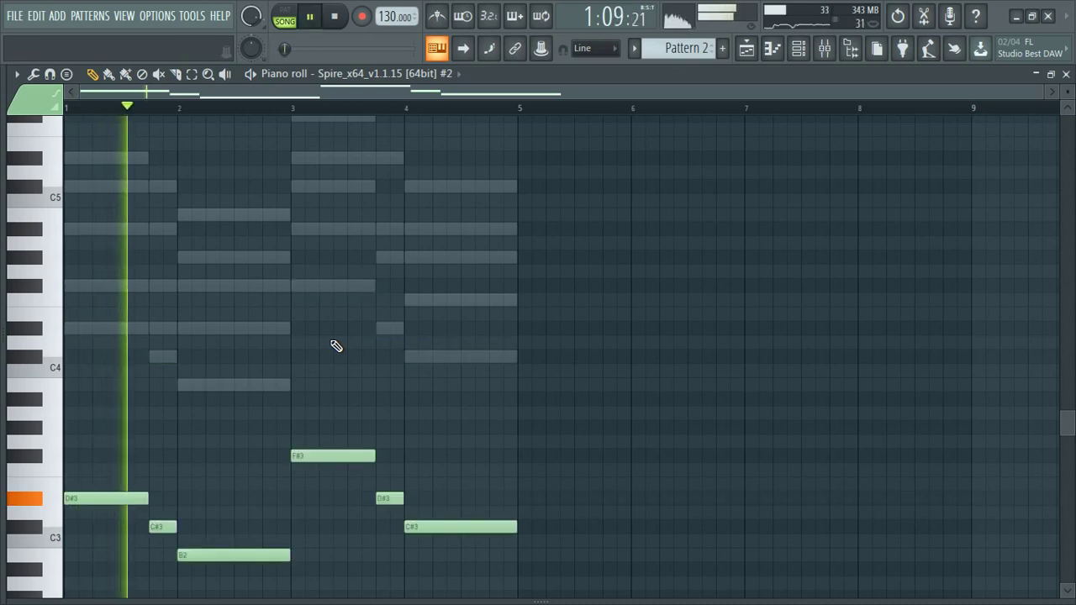
key(ctrl+Up)
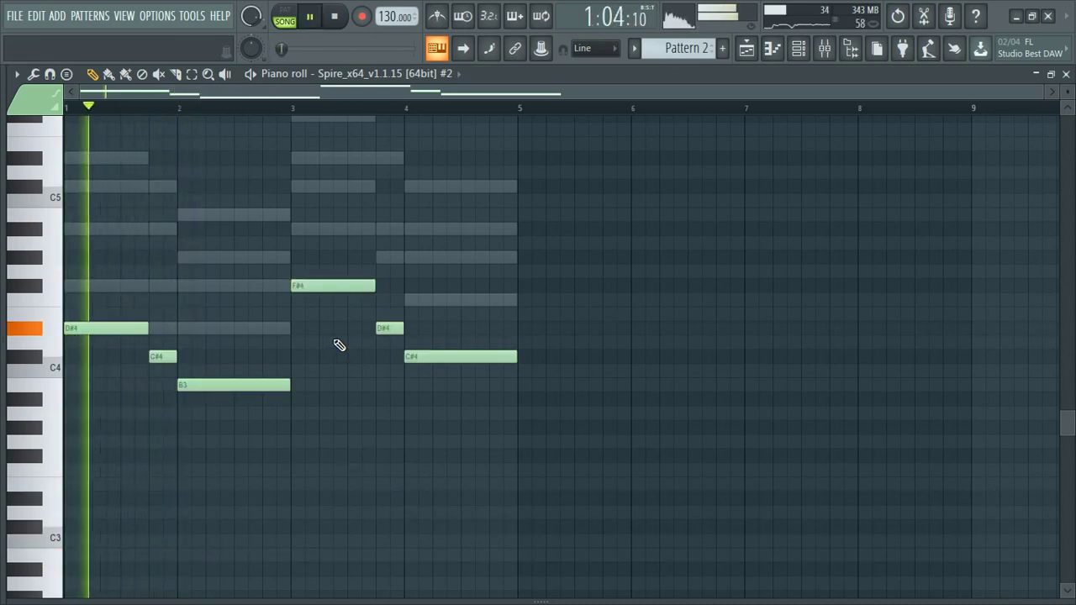
Step: Stop playback and open the channel options of the bass Spire in the channel rack
click(824, 48)
key(space)
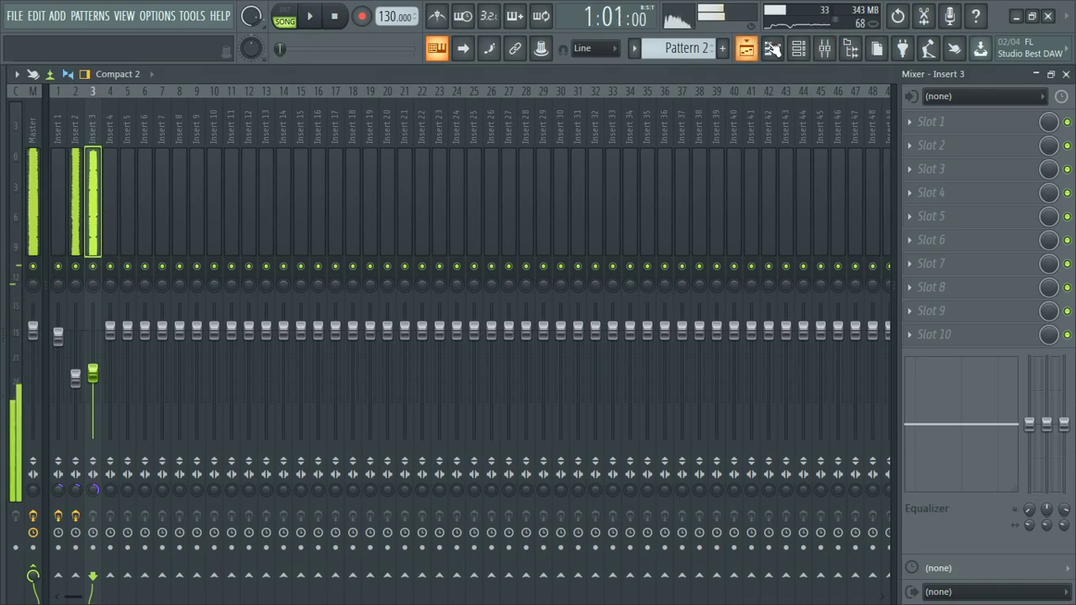
click(800, 49)
right_click(147, 254)
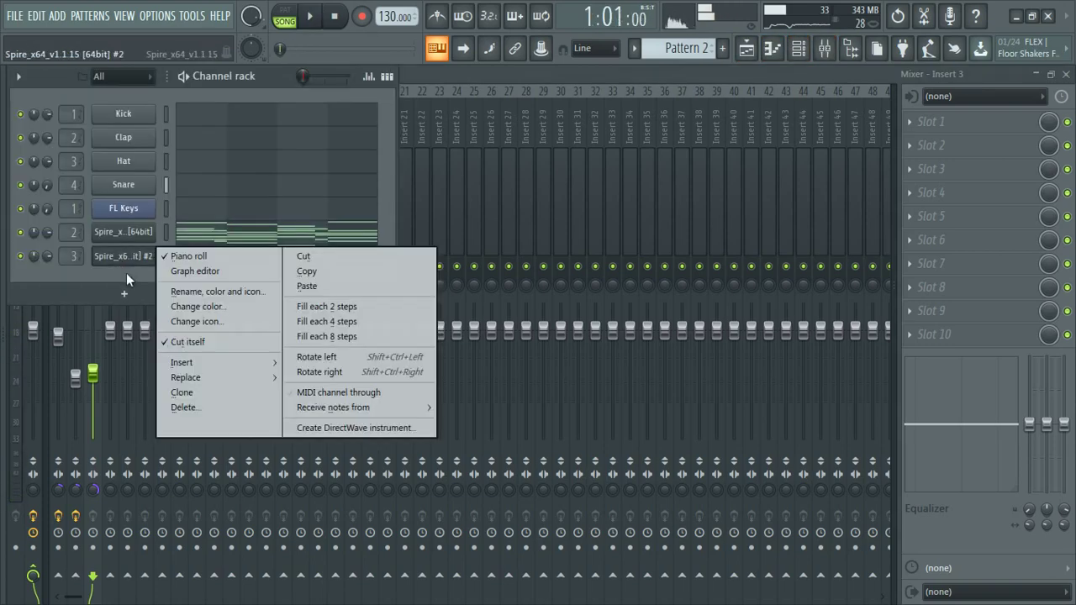
Step: Clone the second Spire channel and load the BASS - Low Shelf preset on the copy, testing its sound
click(183, 392)
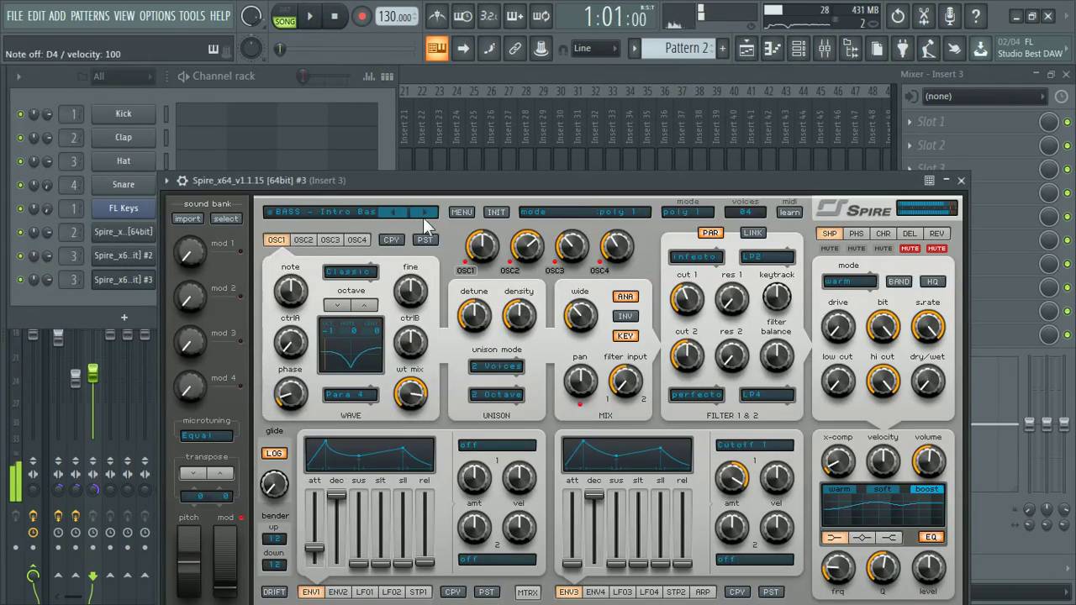
key(x)
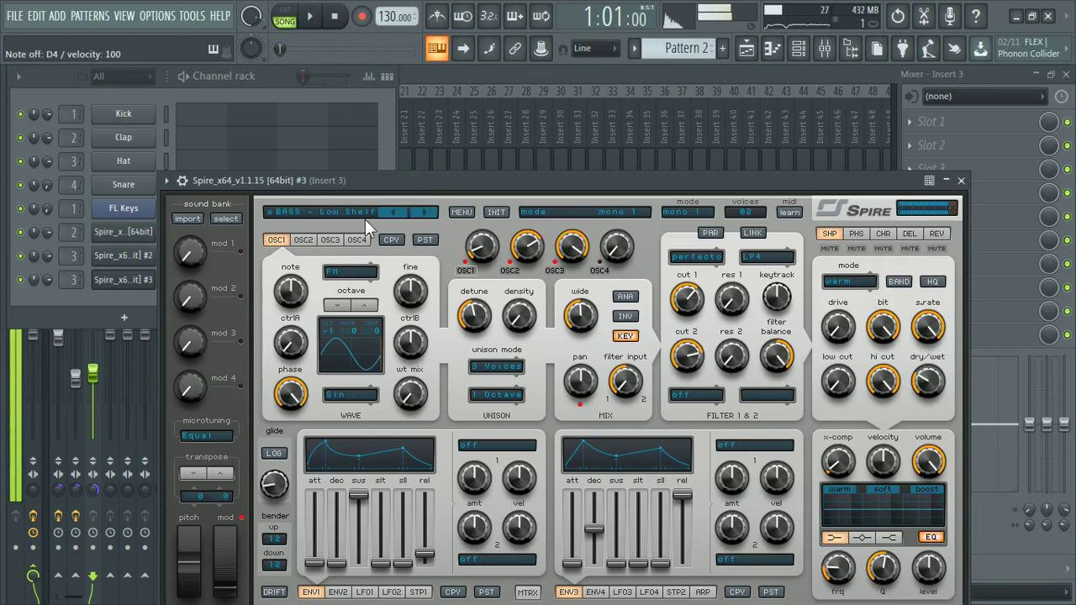
key(x)
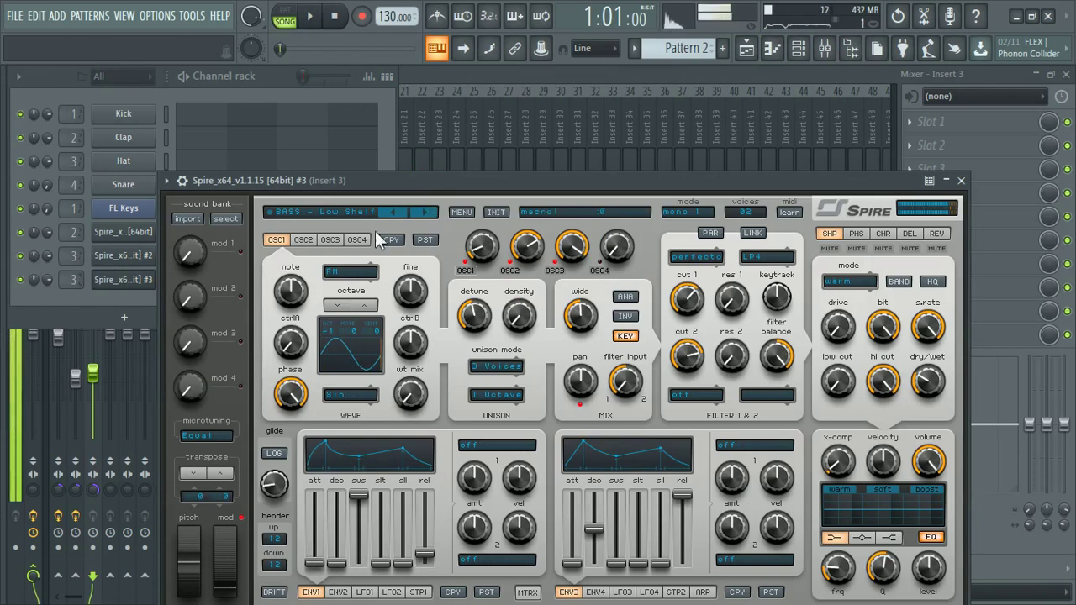
click(962, 181)
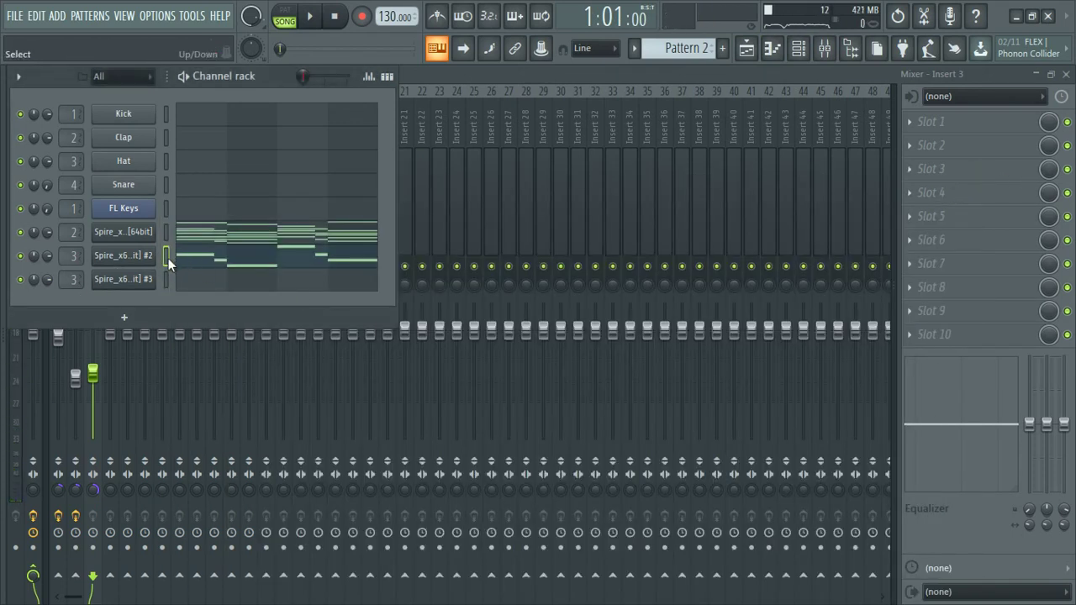
Step: Play the song and mute all channels except the first and third Spire channels
key(space)
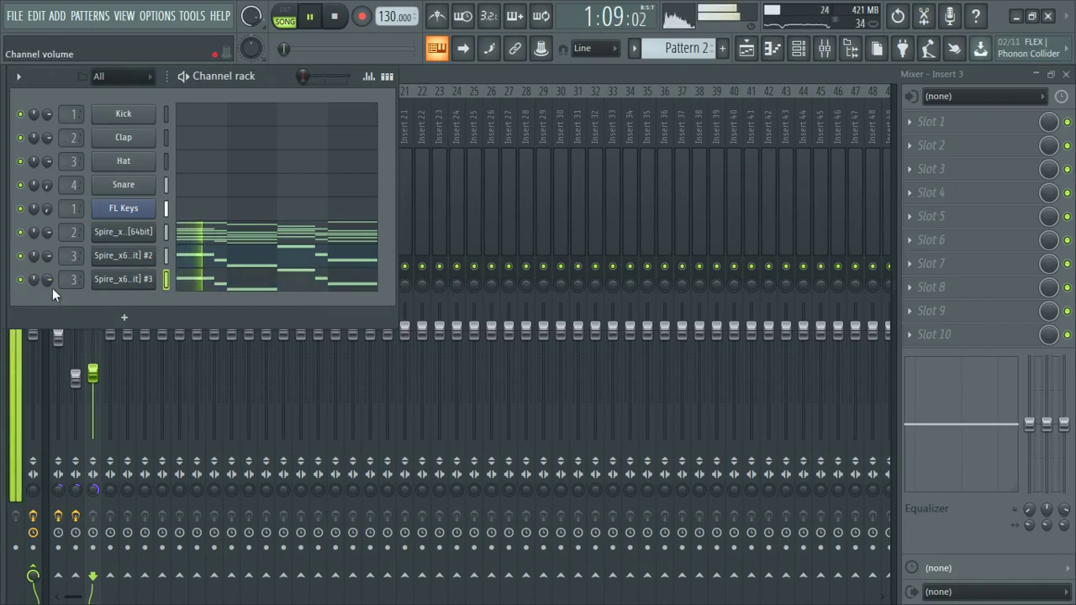
click(20, 278)
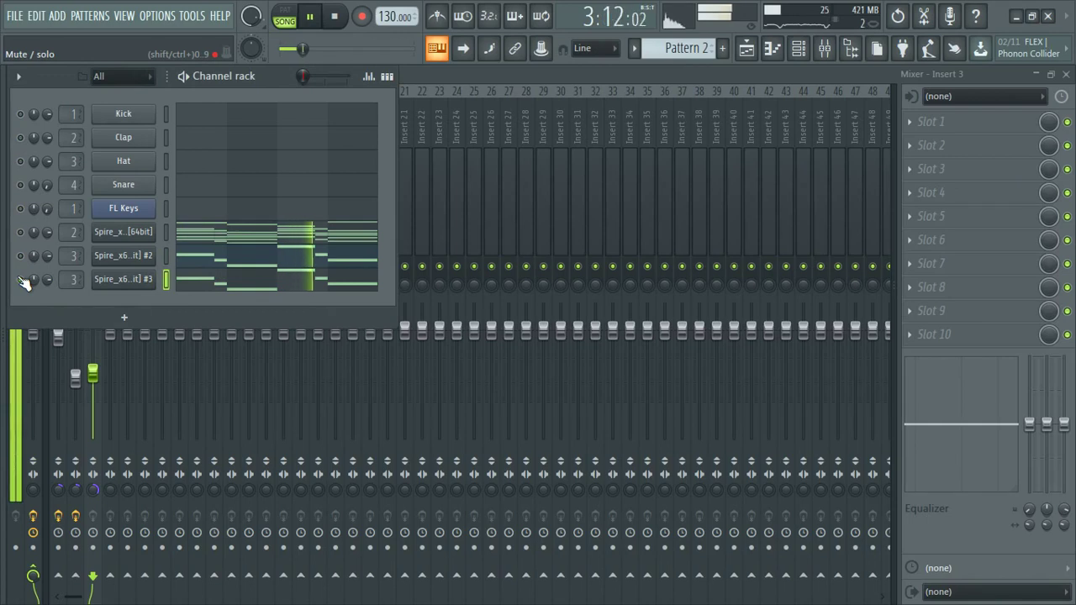
click(20, 255)
click(20, 233)
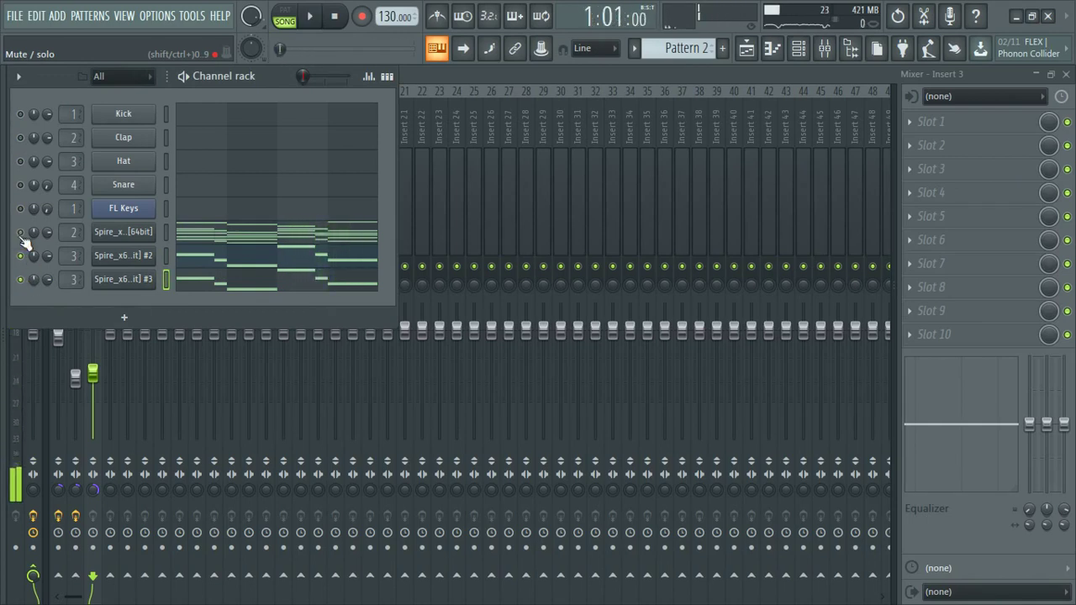
Step: Balance the mixer levels during playback, setting Insert 3 to about -4.8 dB and Insert 2 to about -9.3 dB
drag(92, 372, 93, 348)
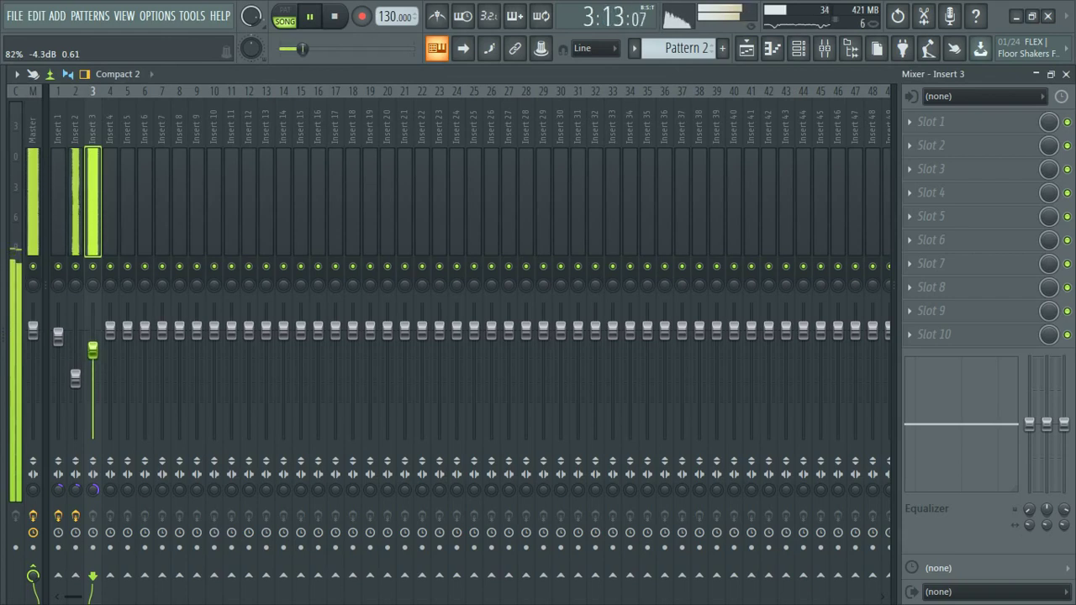
key(space)
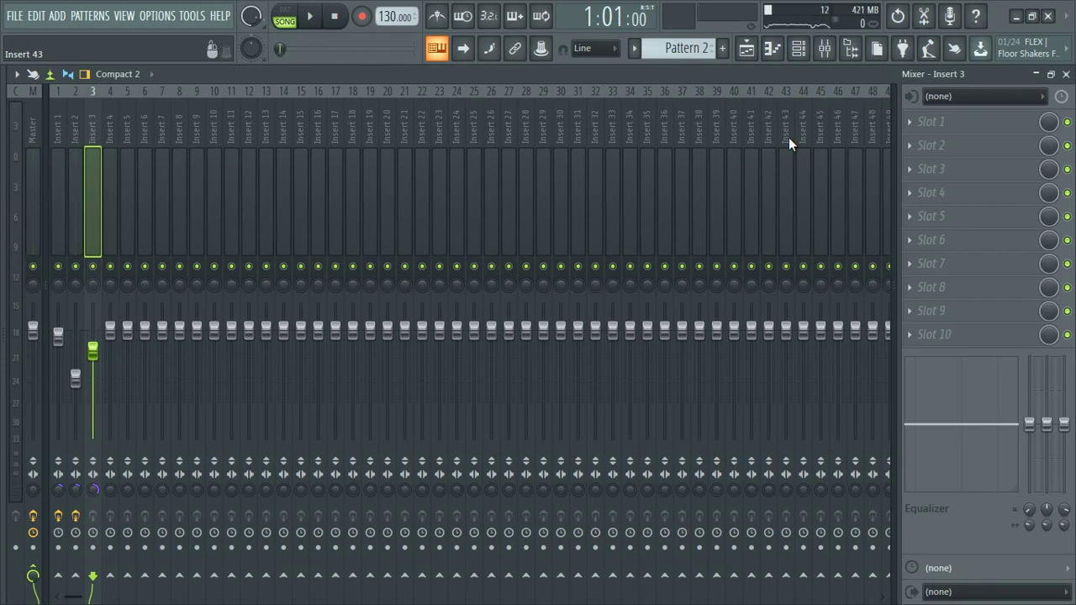
key(space)
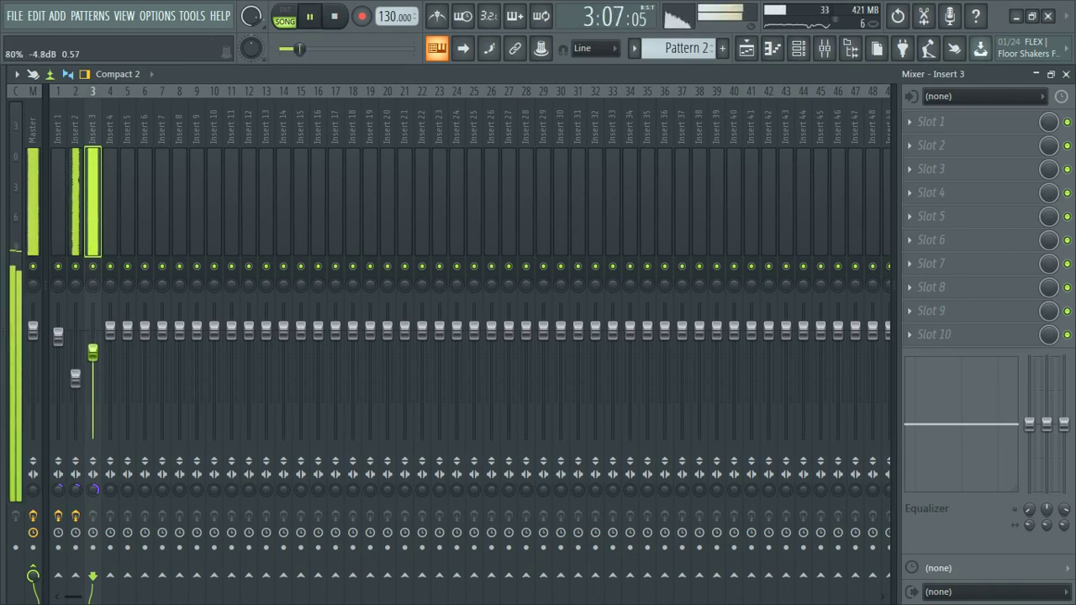
drag(75, 378, 76, 370)
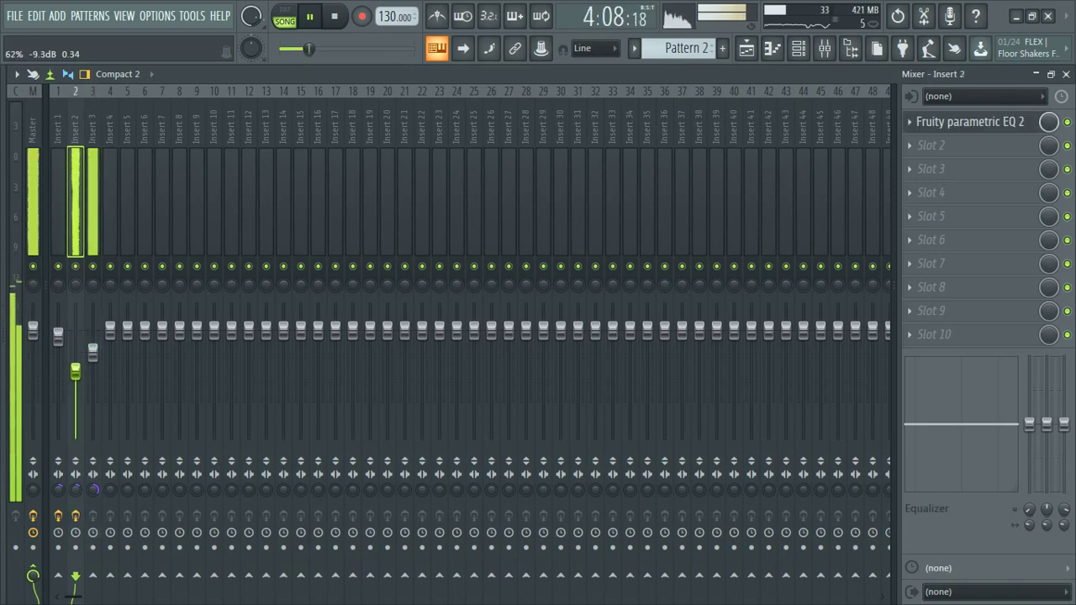
key(space)
Step: Add Fruity Stereo Enhancer to slot 3 of Insert 2 and lower that track's fader to about -9.9 dB
click(910, 169)
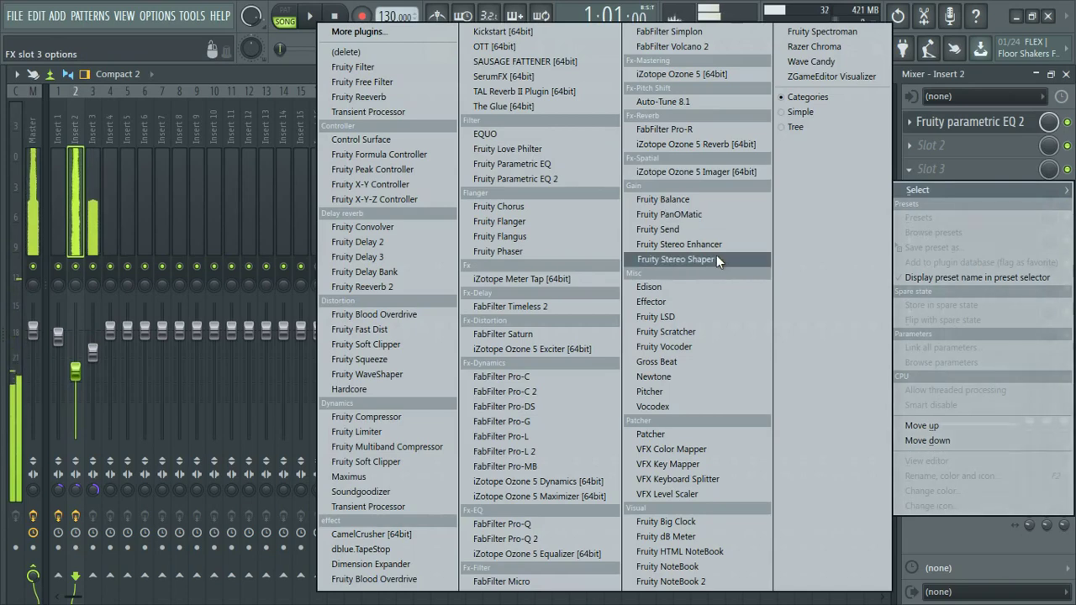
click(679, 244)
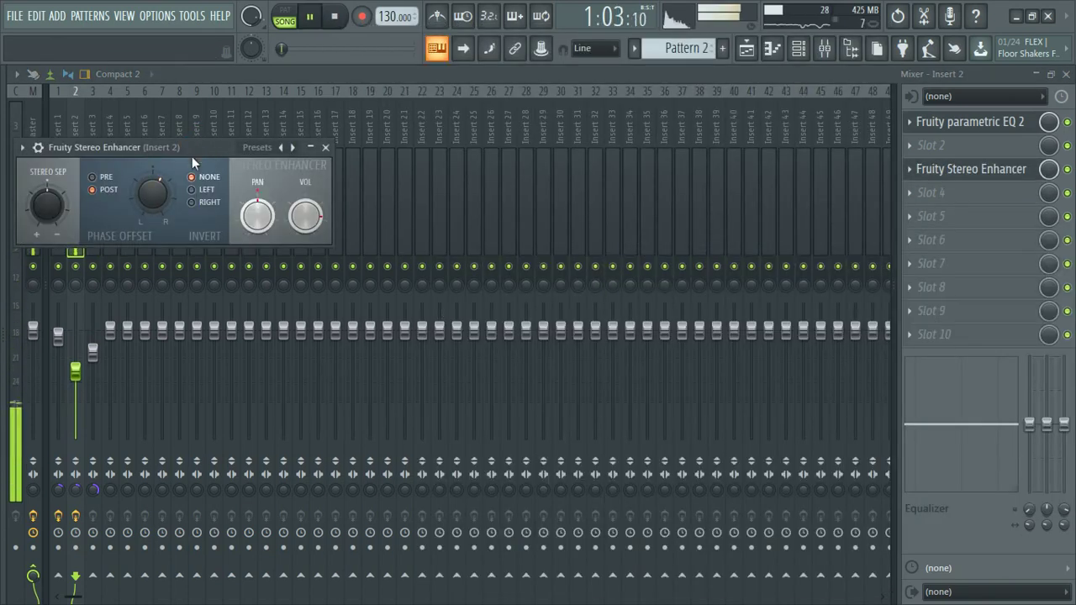
click(326, 148)
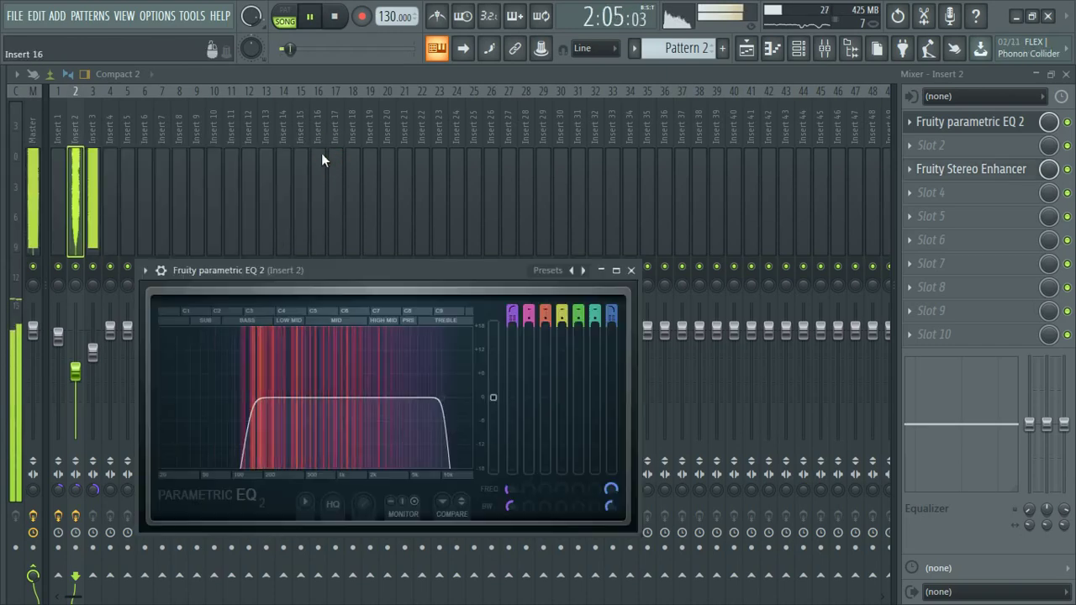
click(622, 271)
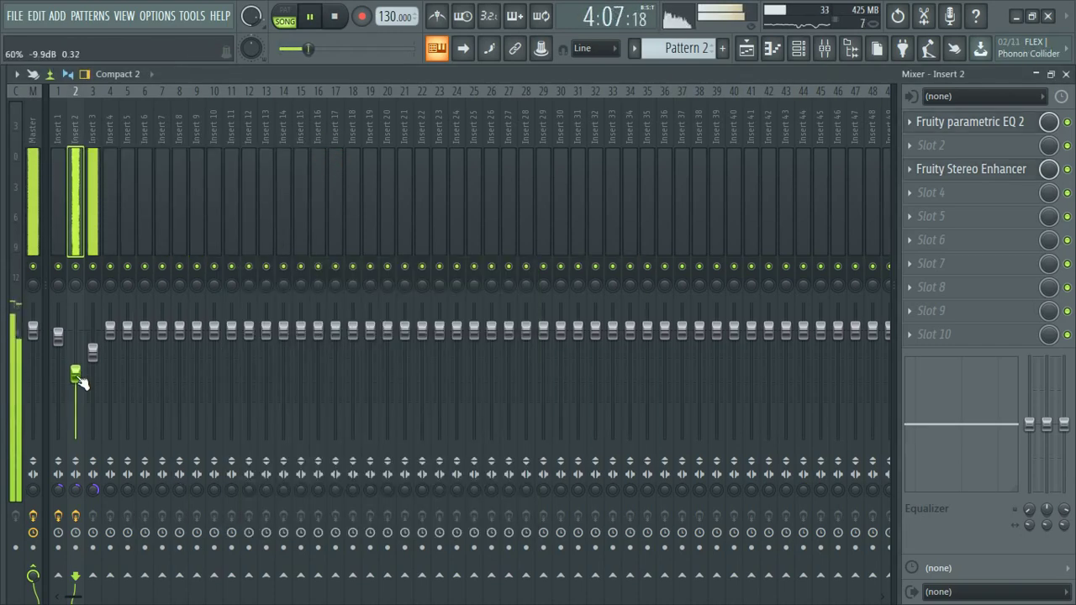
Step: Stop playback, switch to Pattern 1 and open the FL Keys piano roll at its highest notes
click(745, 48)
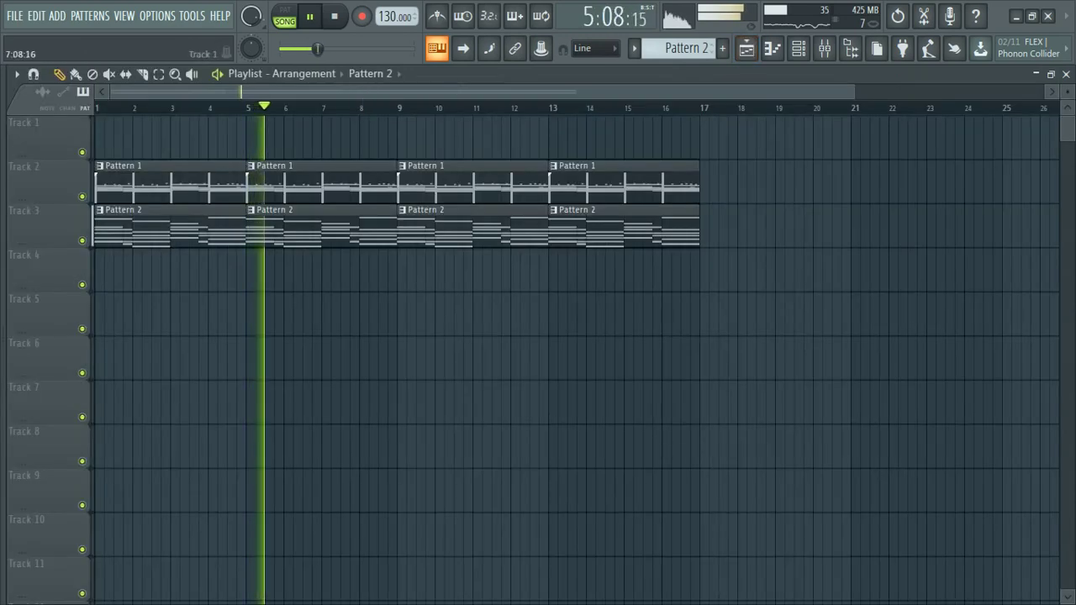
click(799, 51)
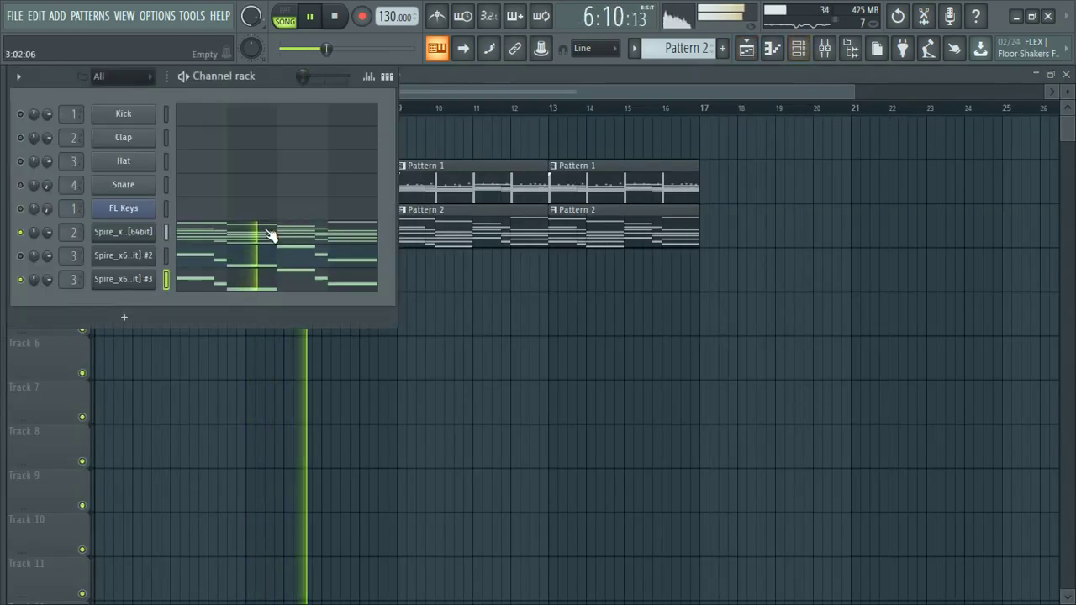
key(space)
scroll(680, 53, up, 1)
click(236, 208)
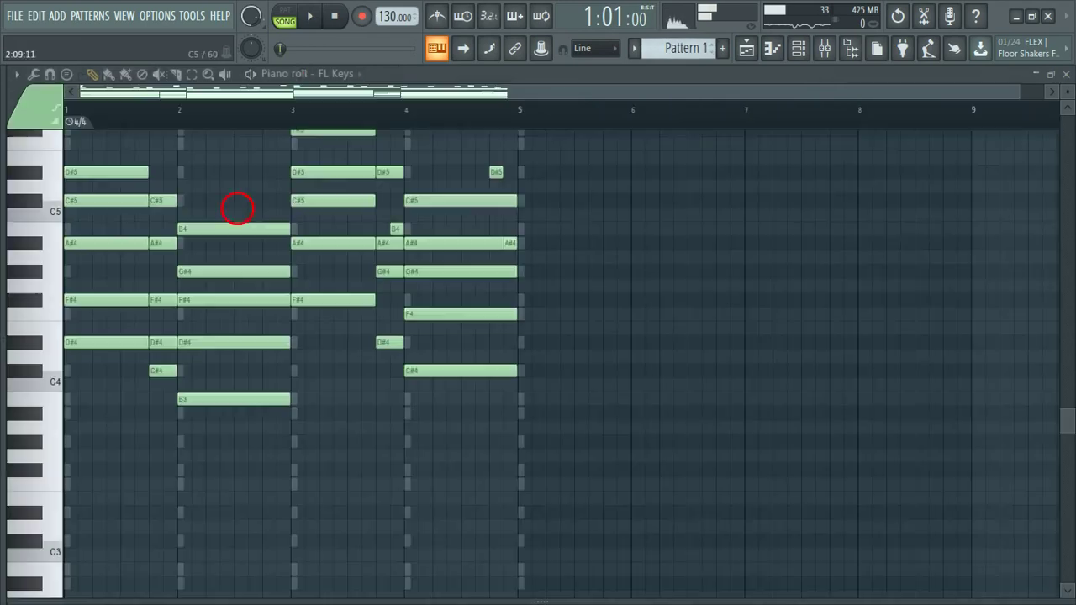
scroll(396, 206, up, 3)
scroll(531, 278, up, 1)
Step: Select and copy all the short high melody notes above C6 across bars 1 to 4 of FL Keys
click(560, 244)
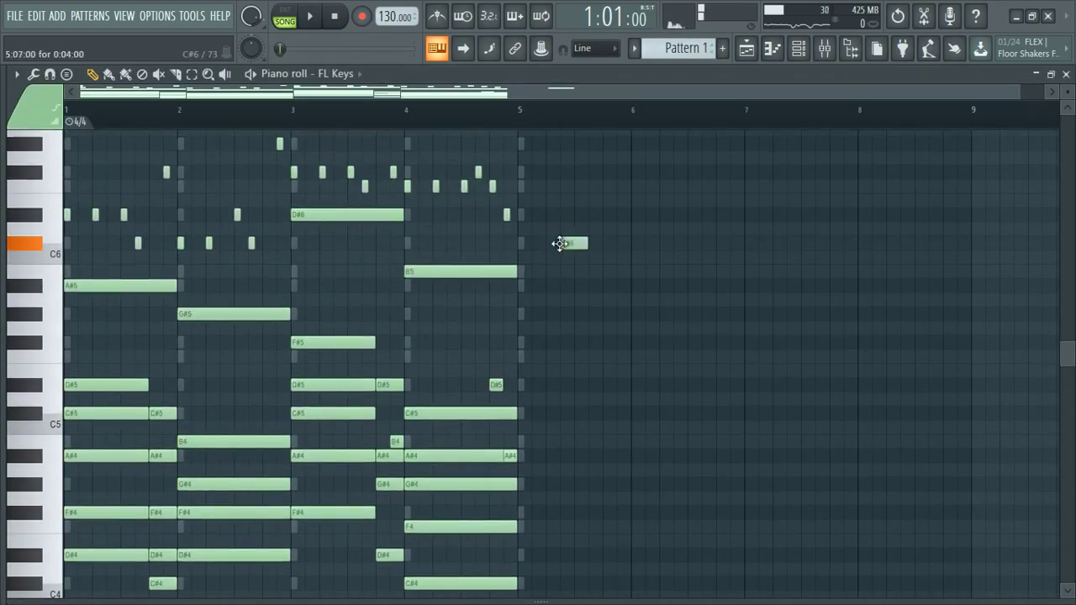
right_click(548, 244)
drag(548, 244, 265, 193)
drag(275, 277, 64, 156)
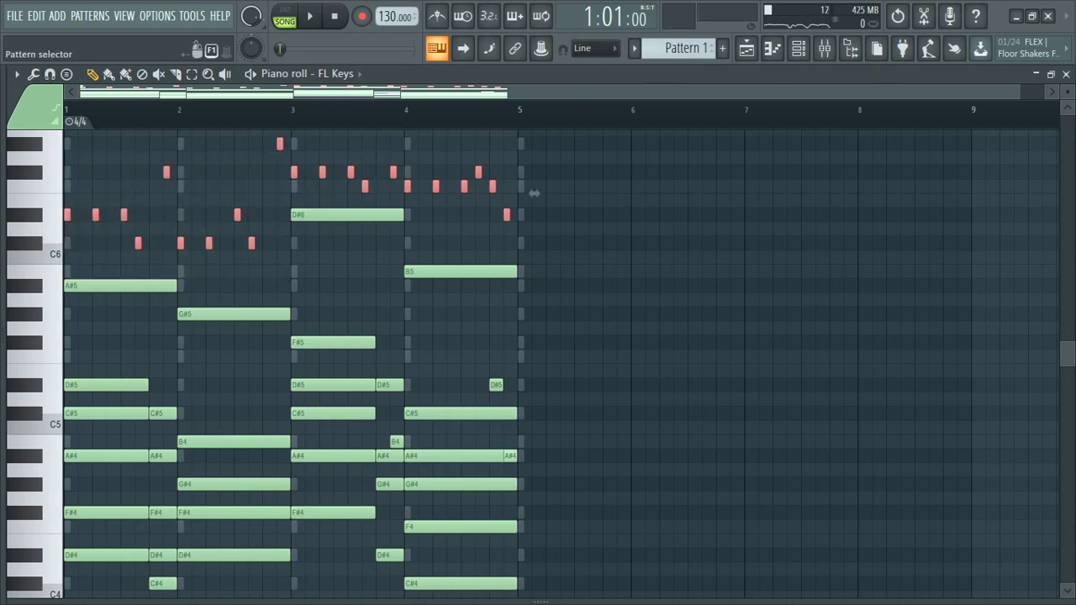
Step: Switch to the empty Pattern 3 and add a reFX Nexus instrument channel
scroll(680, 55, down, 1)
click(798, 48)
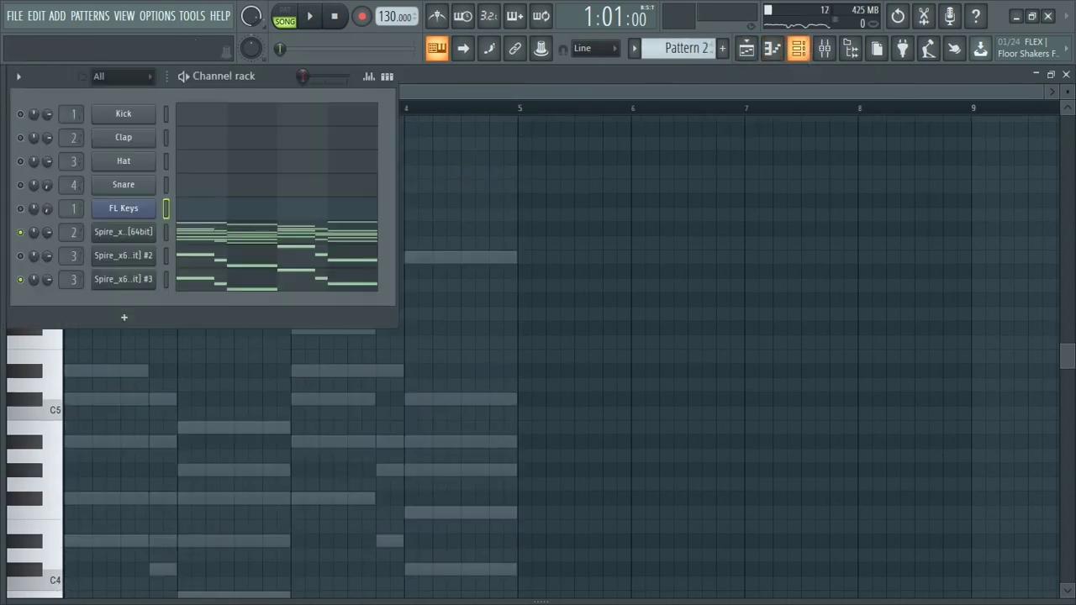
scroll(706, 65, down, 1)
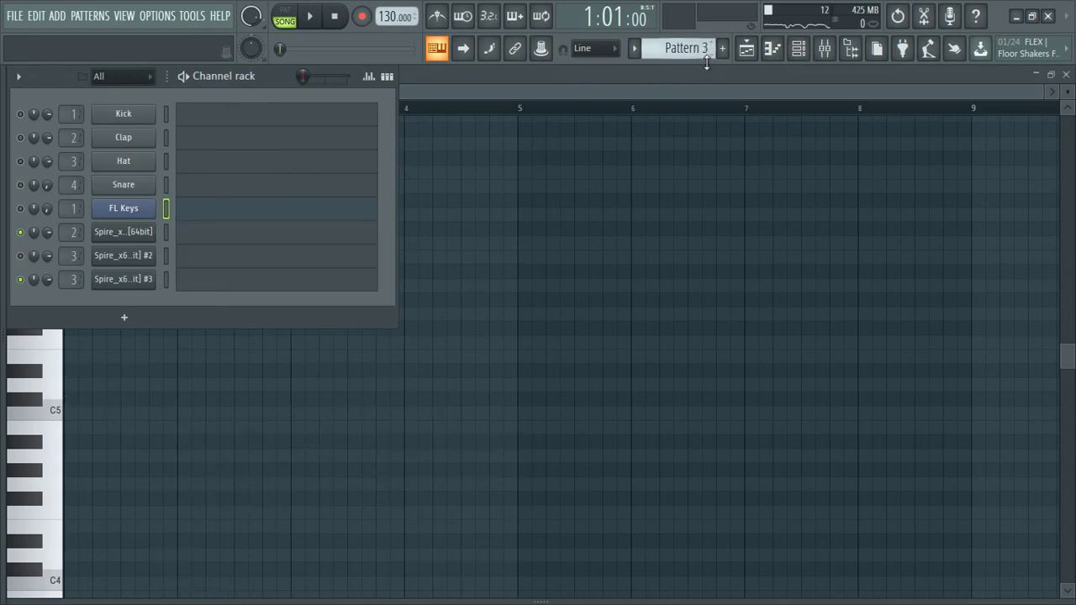
click(131, 321)
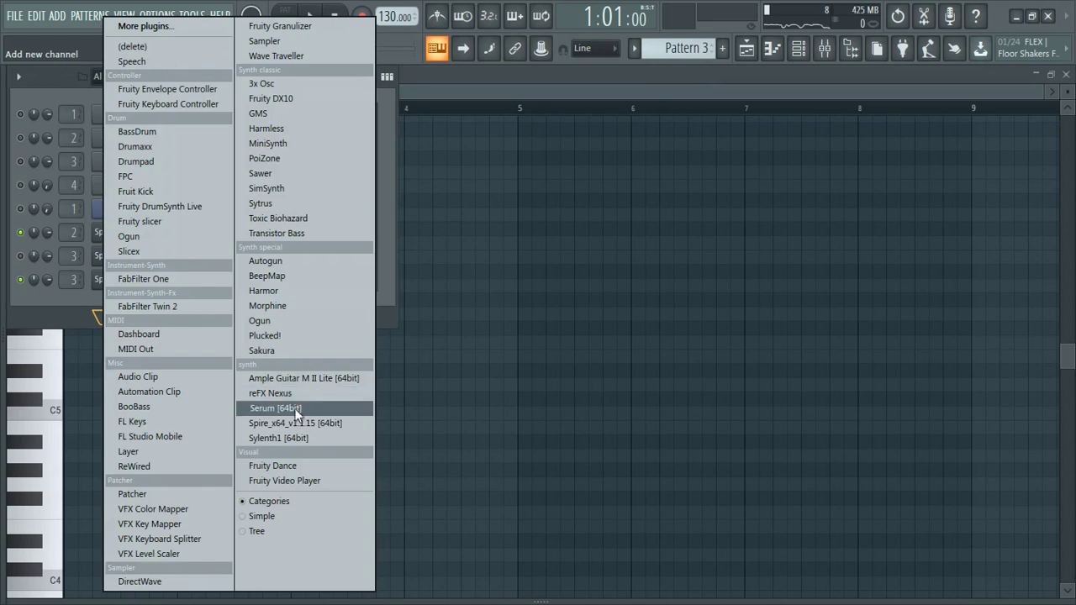
click(271, 394)
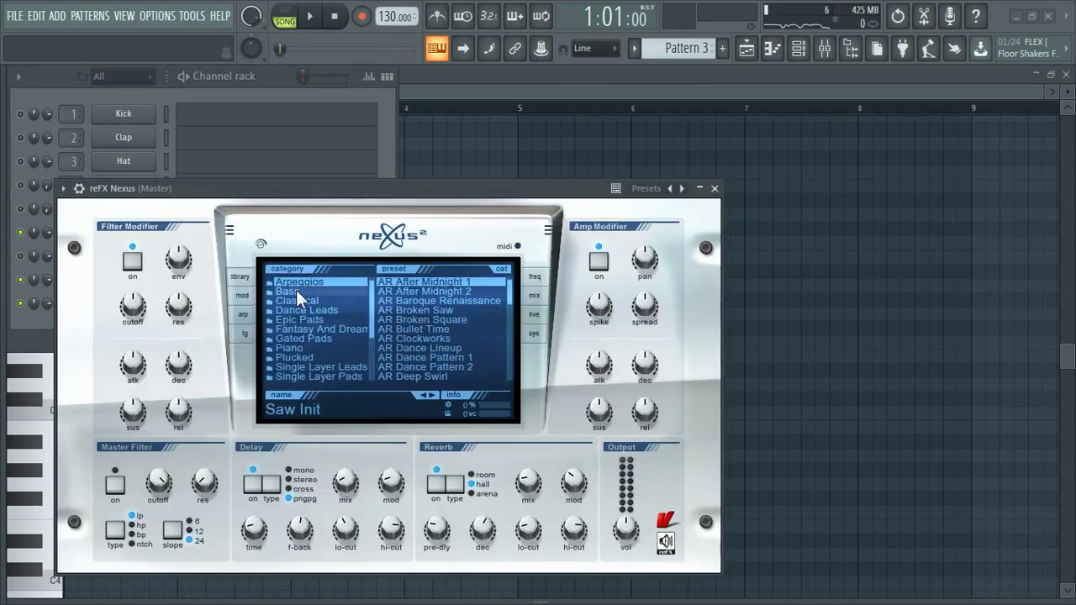
Step: Audition the Plucked presets in Nexus from PL Amberpikes down the list and load PL Dyk Pikes
click(344, 359)
click(416, 291)
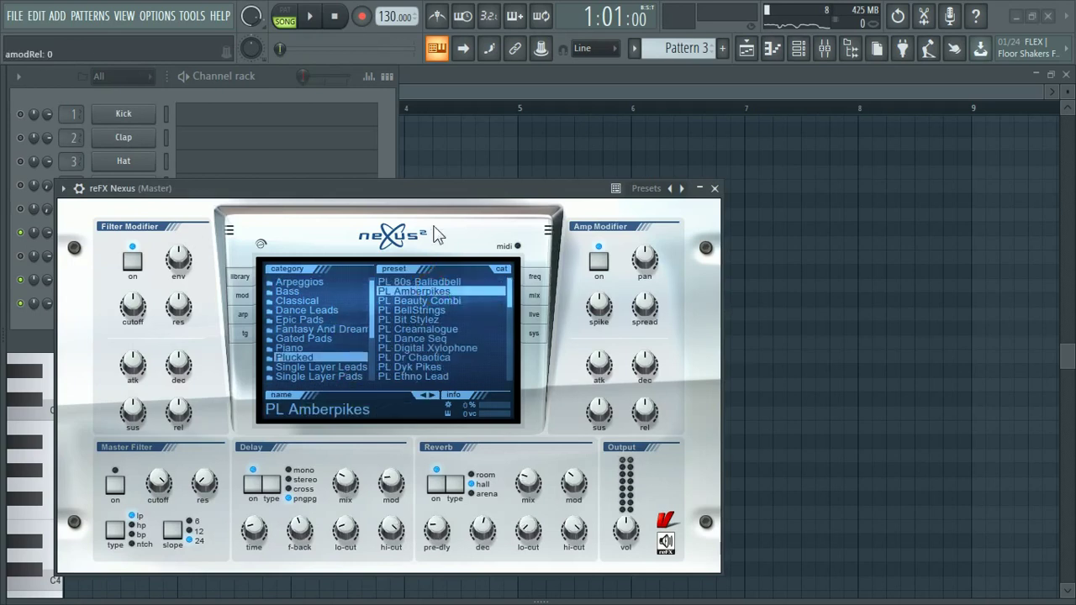
click(465, 300)
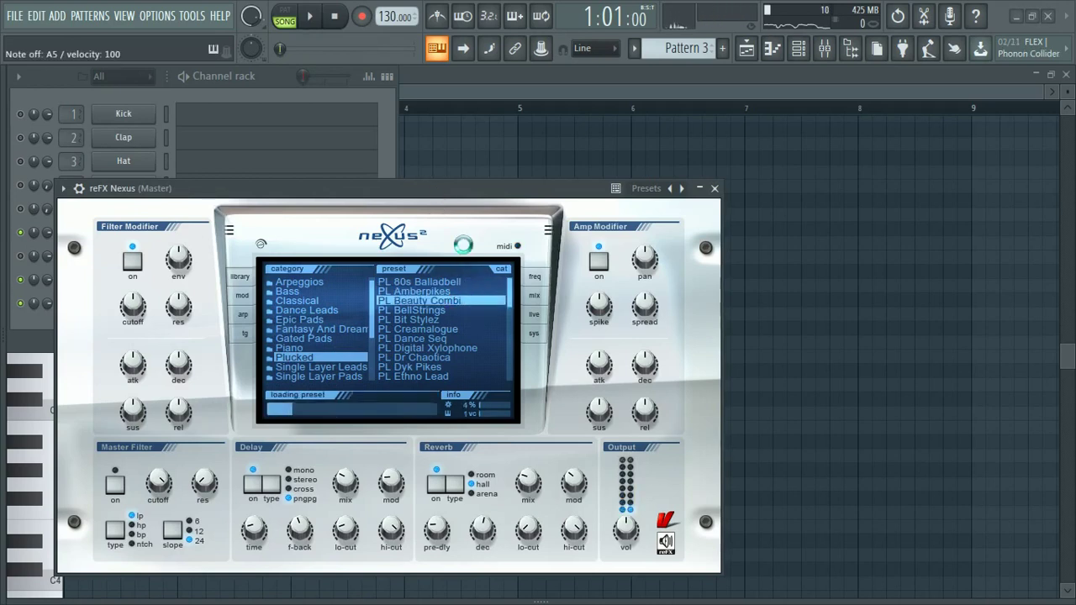
click(455, 310)
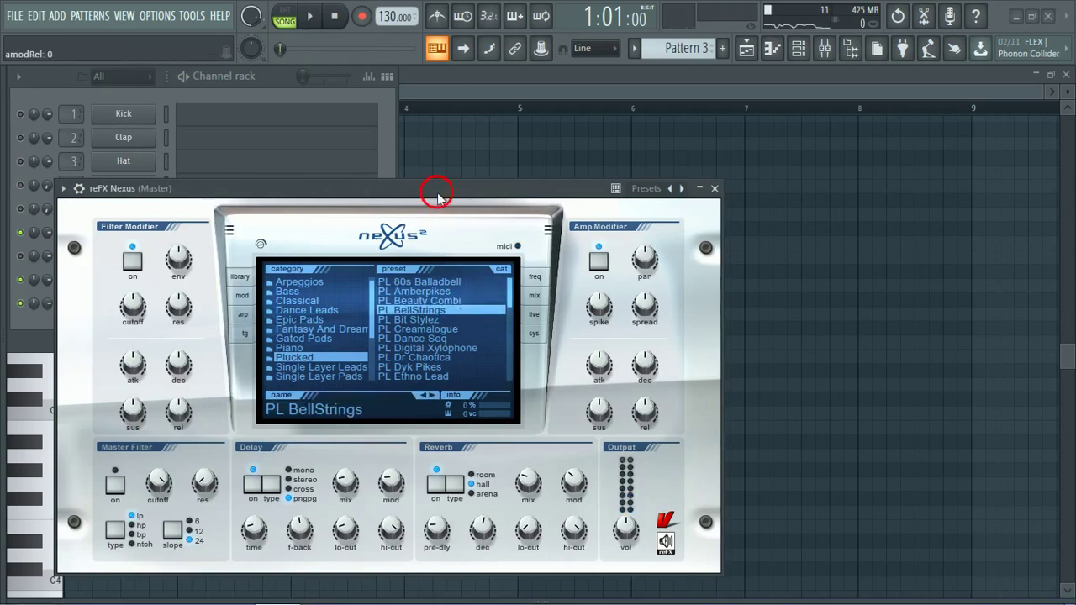
click(446, 320)
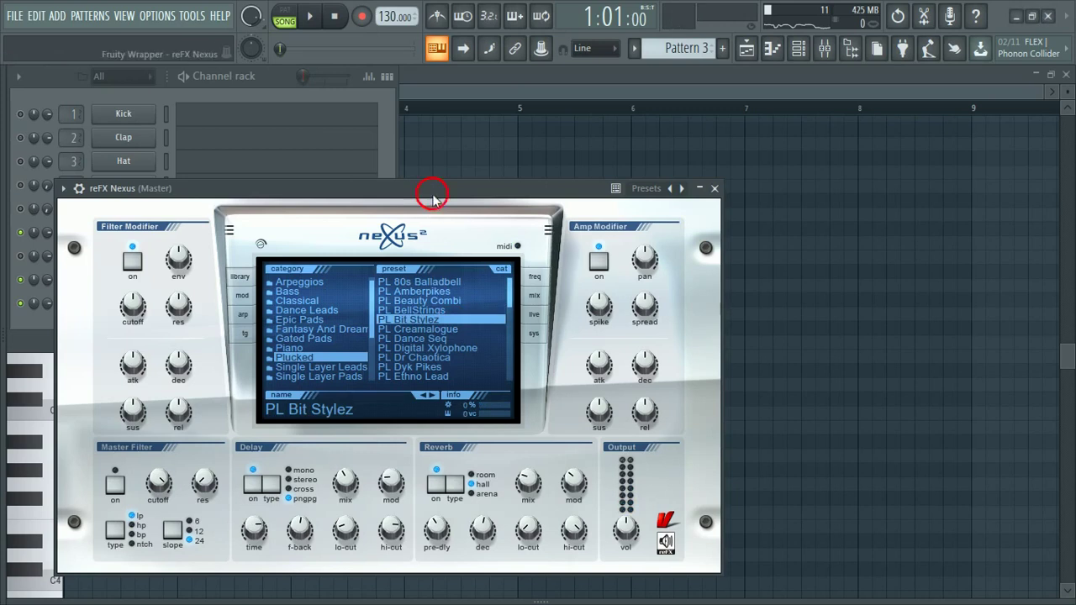
click(437, 329)
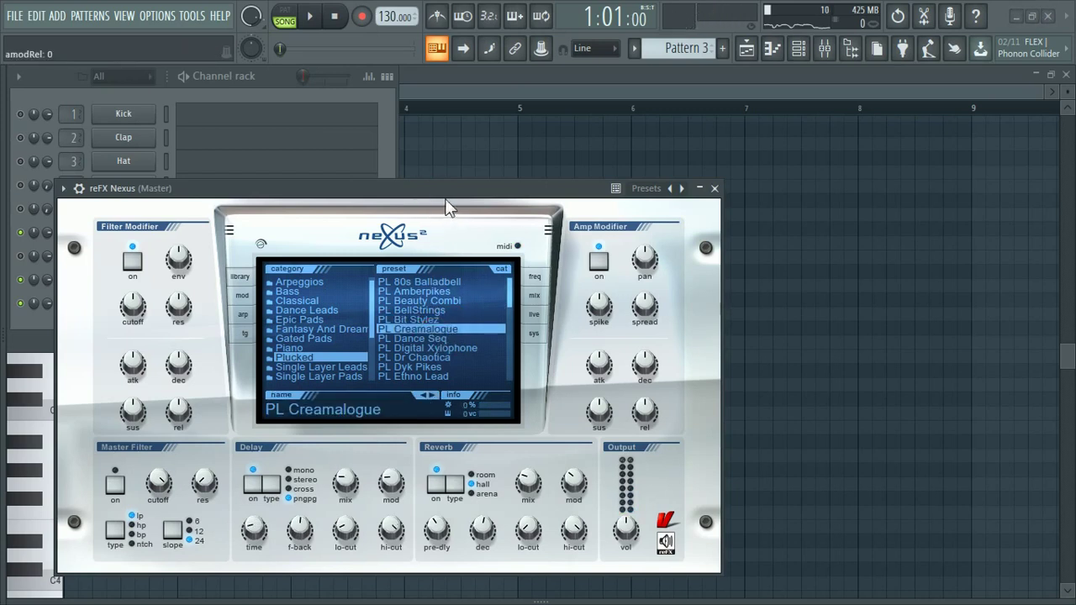
click(449, 338)
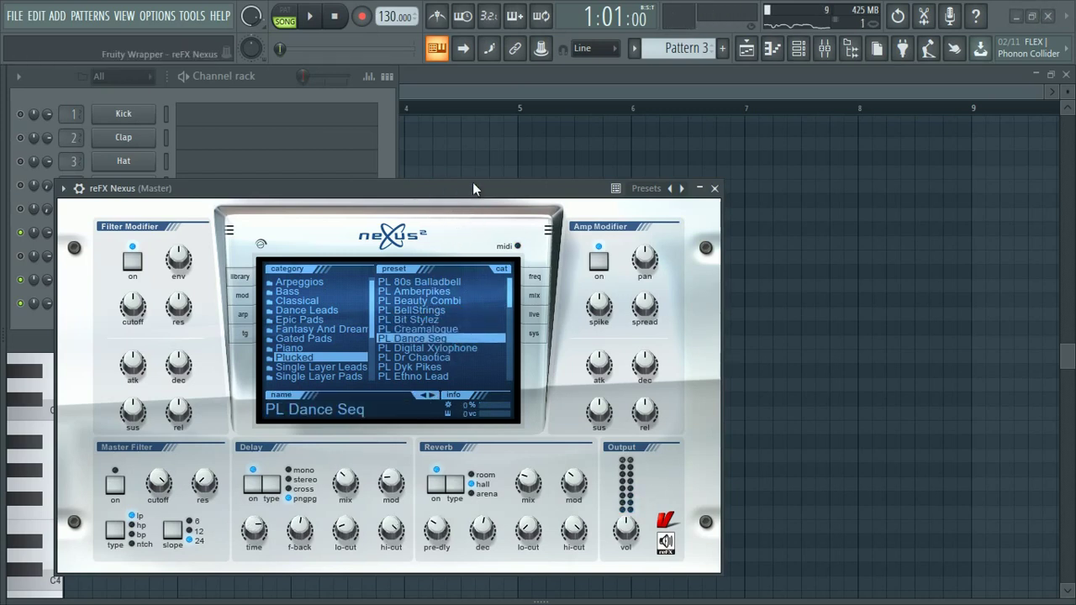
click(461, 348)
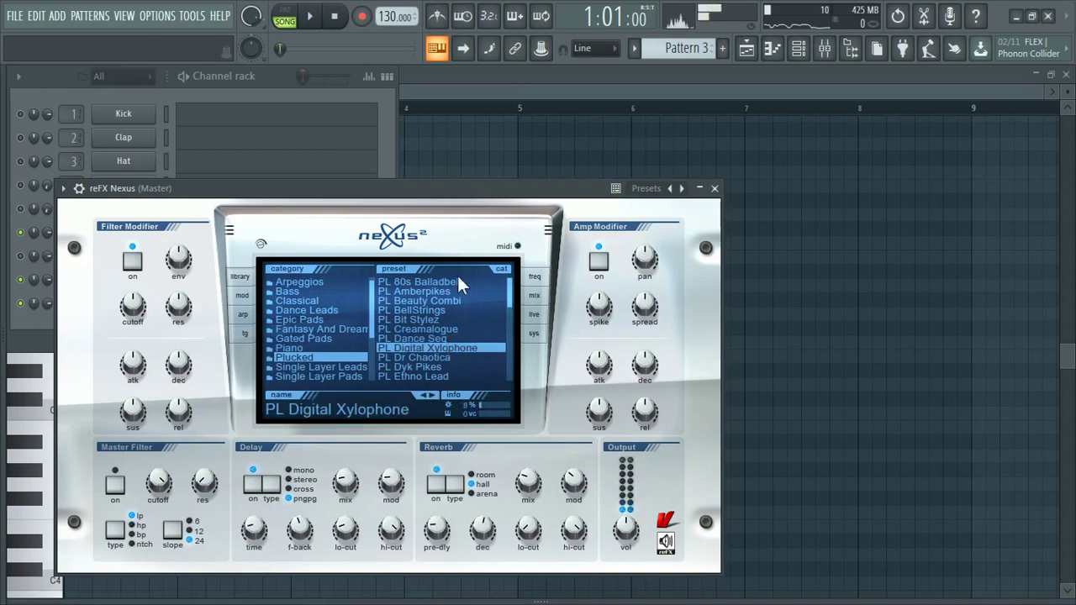
click(451, 358)
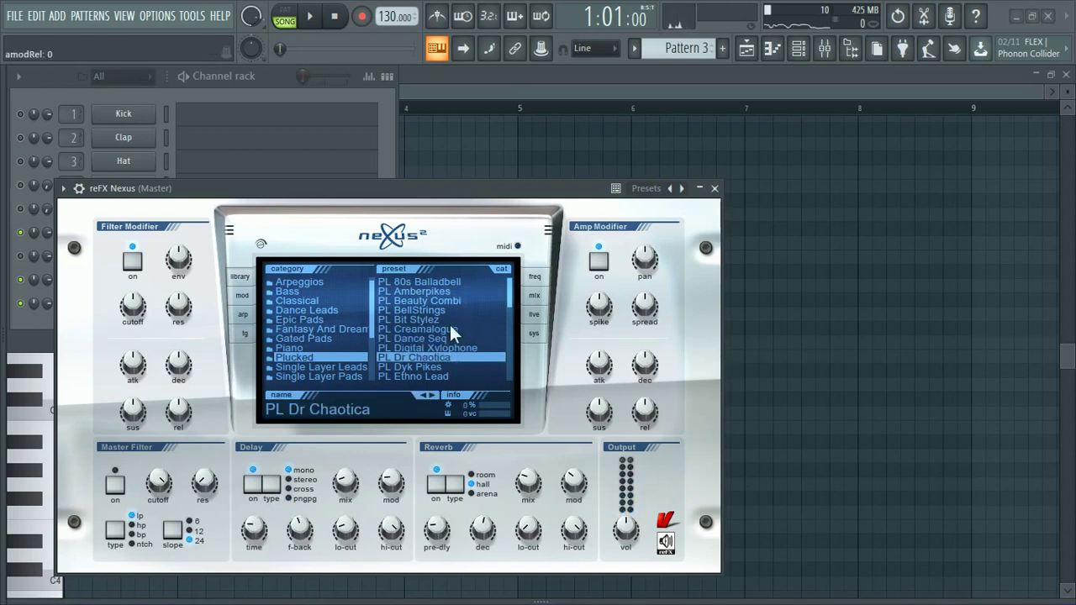
click(433, 368)
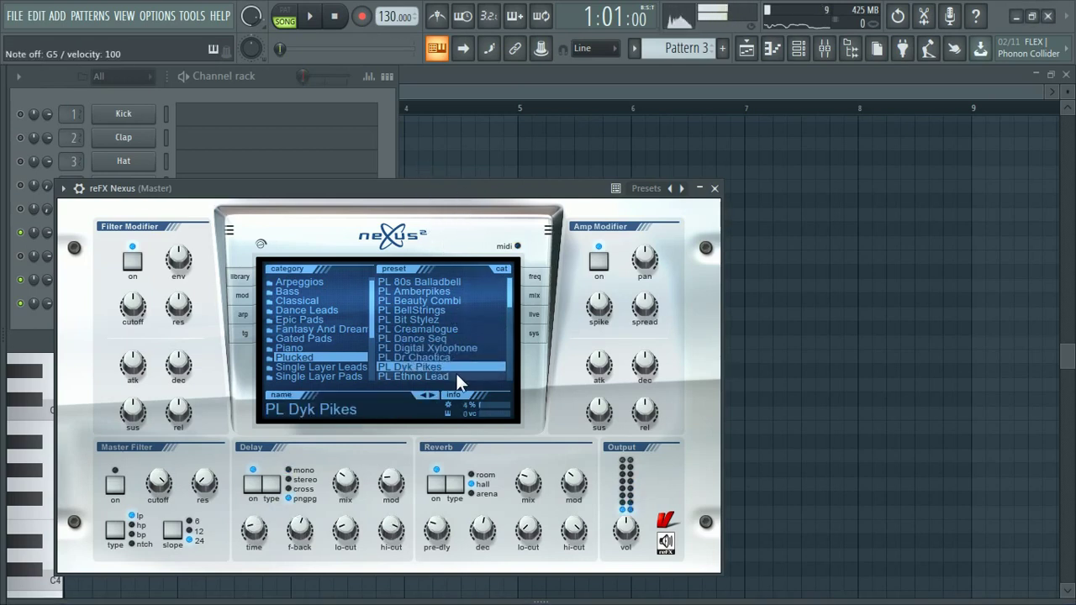
Step: Close Nexus and paste the copied melody notes into its piano roll in Pattern 3, starting at bar 1
click(714, 188)
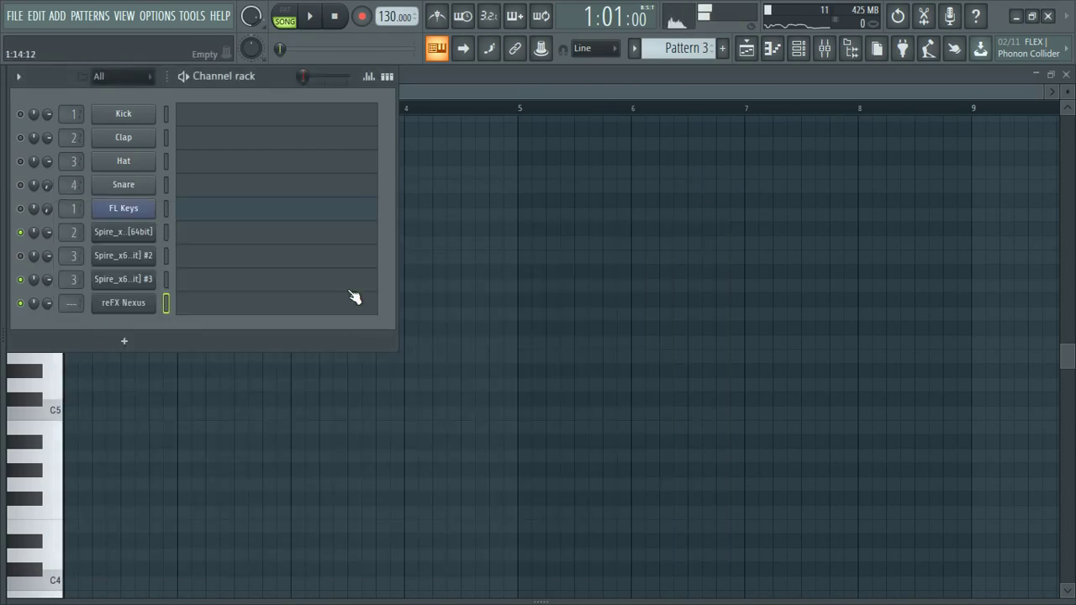
click(196, 307)
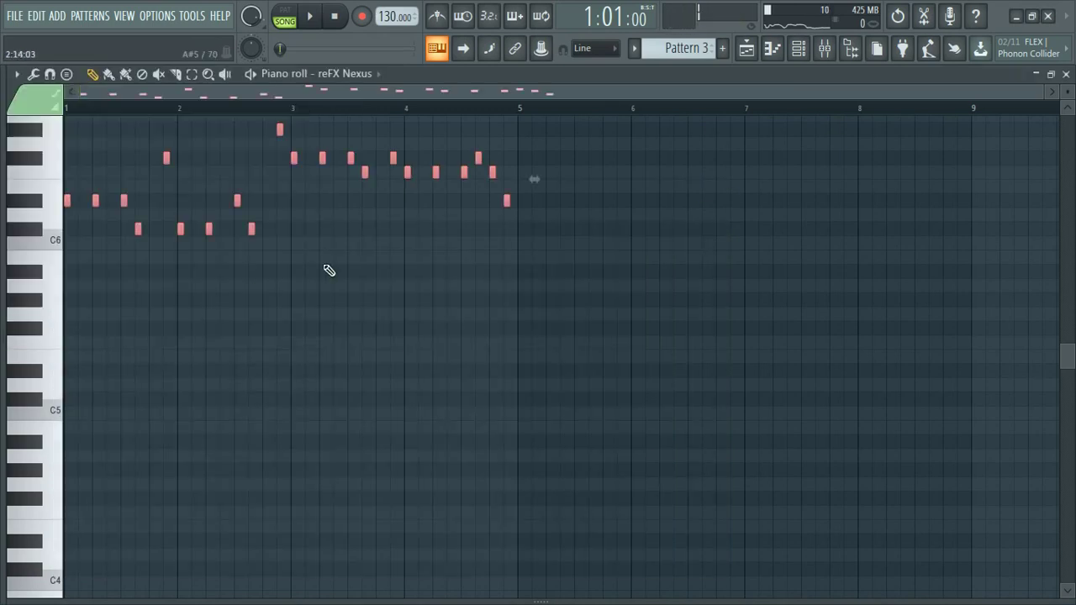
Step: Place Pattern 3 on Track 4 of the playlist at bar 5 and play the arrangement from there to hear the melody
click(746, 48)
drag(280, 287, 290, 272)
key(space)
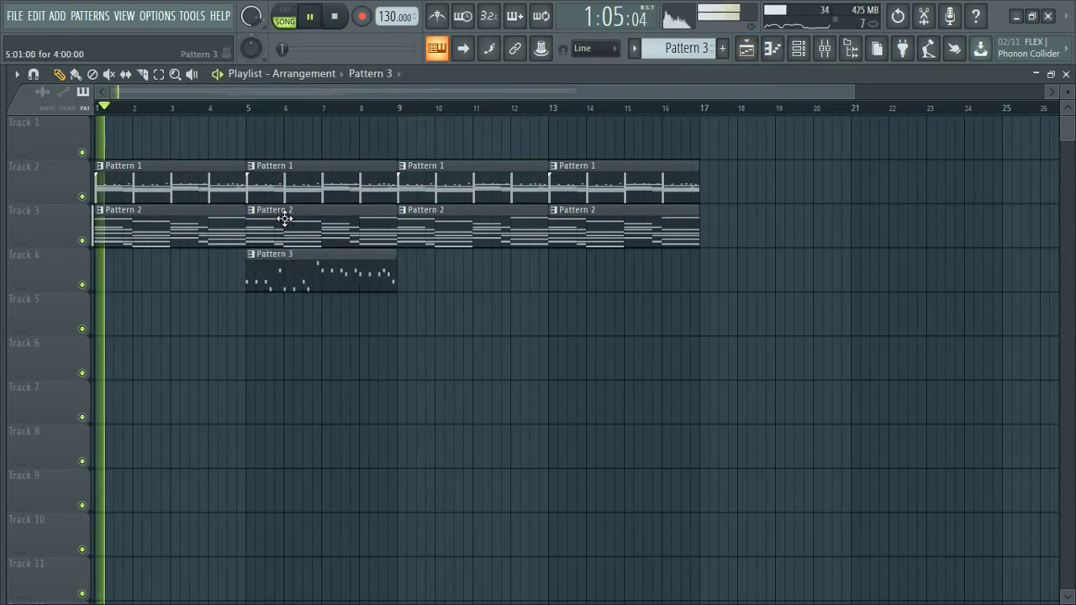
click(235, 107)
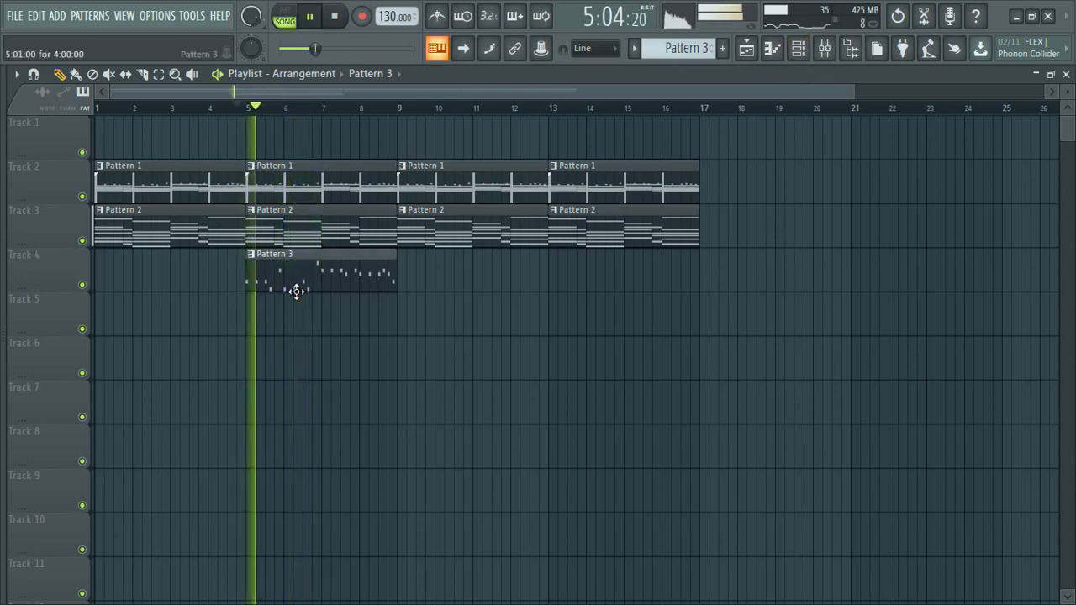
double_click(295, 289)
ctrl+scroll(94, 260, up, 3)
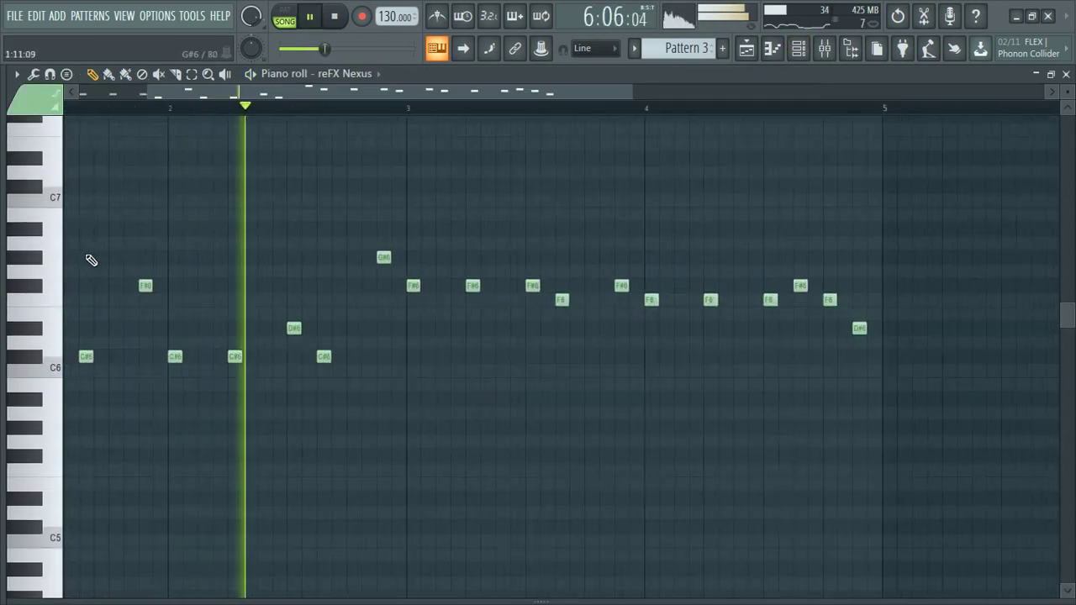
scroll(313, 298, down, 2)
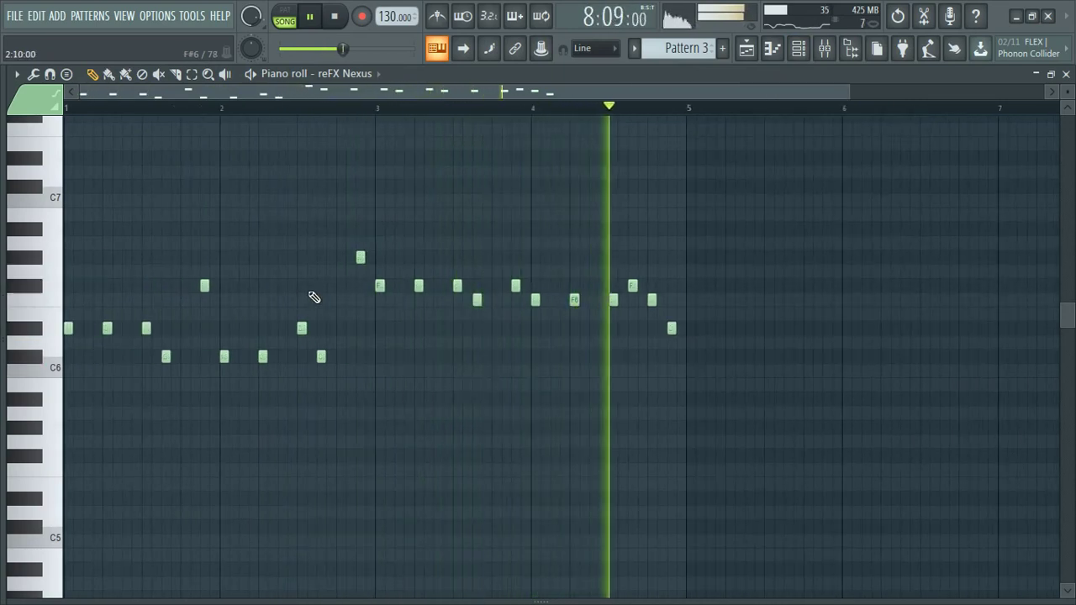
Step: Stop playback and load Gross Beat into effect slot 5 of mixer Insert 2
click(824, 48)
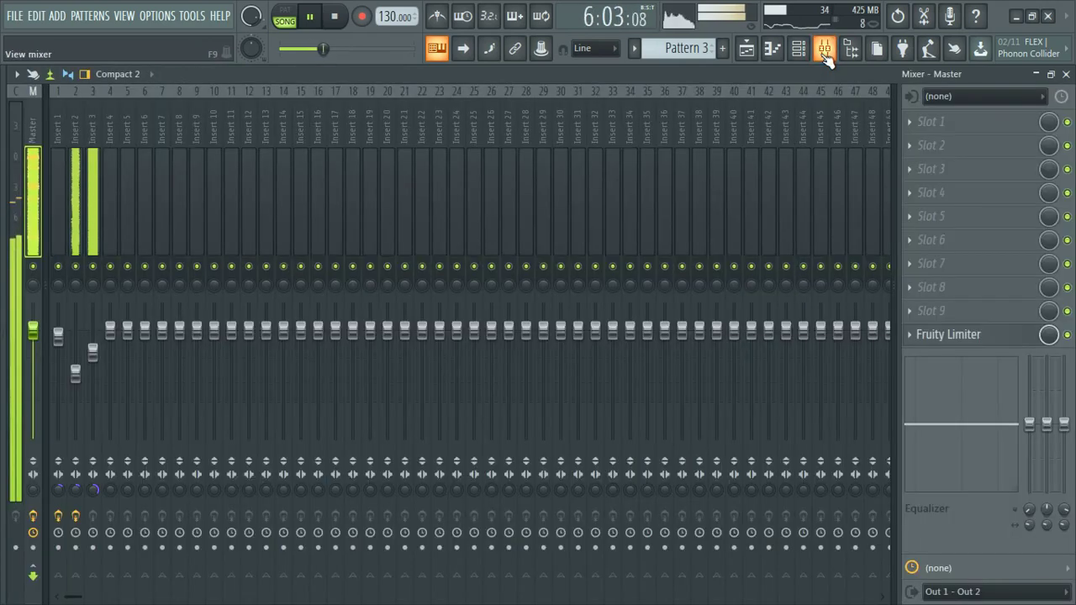
key(space)
click(74, 188)
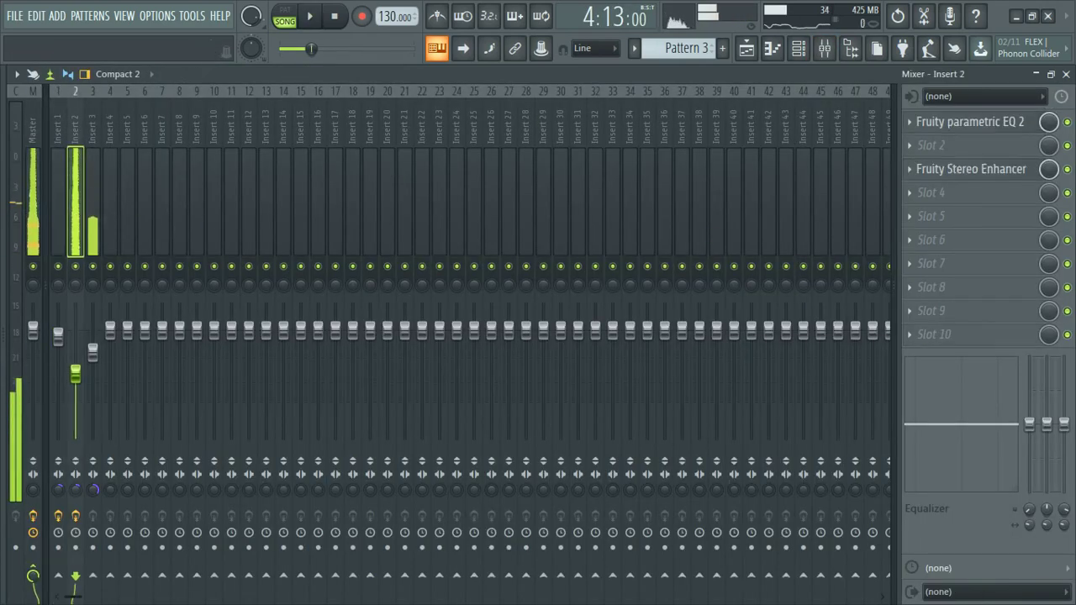
click(931, 216)
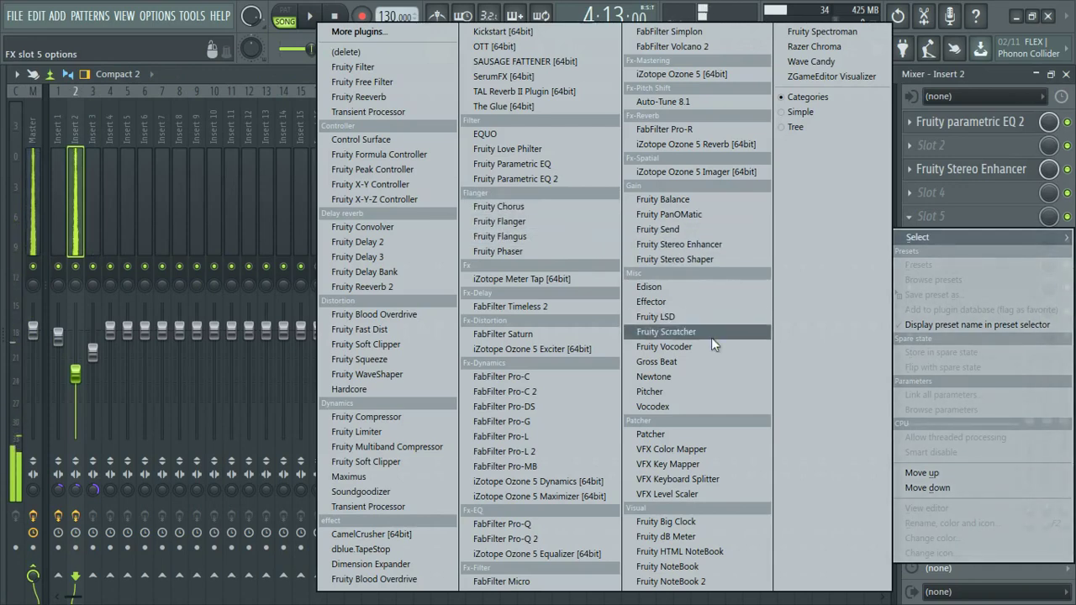
click(703, 365)
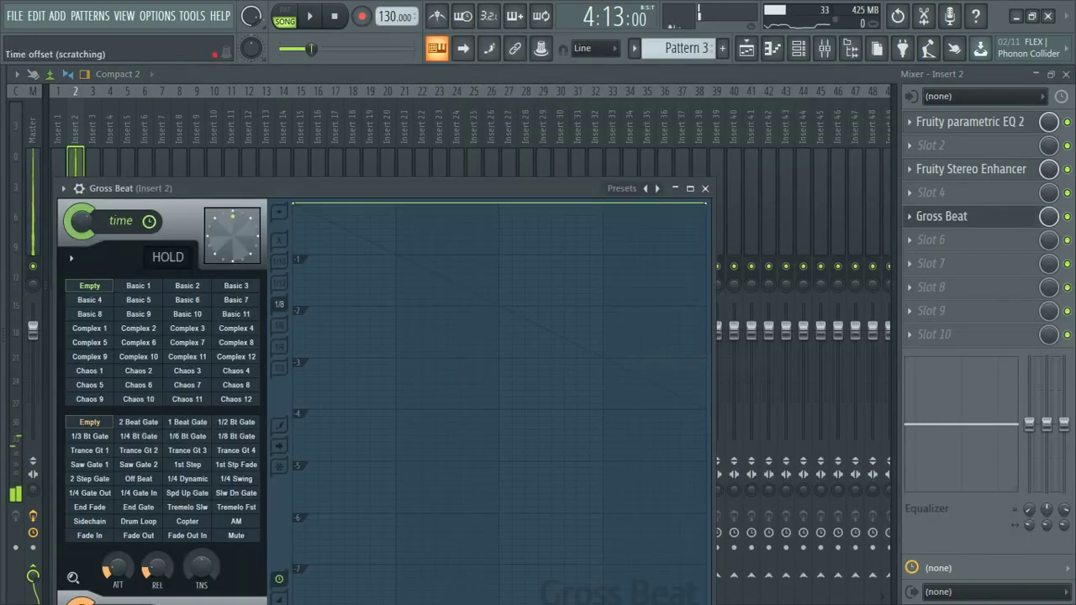
Step: Apply Gross Beat's 1/4 Bt Gate volume preset during playback and lower Insert 3 to about -5.9 dB
drag(241, 190, 322, 72)
click(144, 428)
key(space)
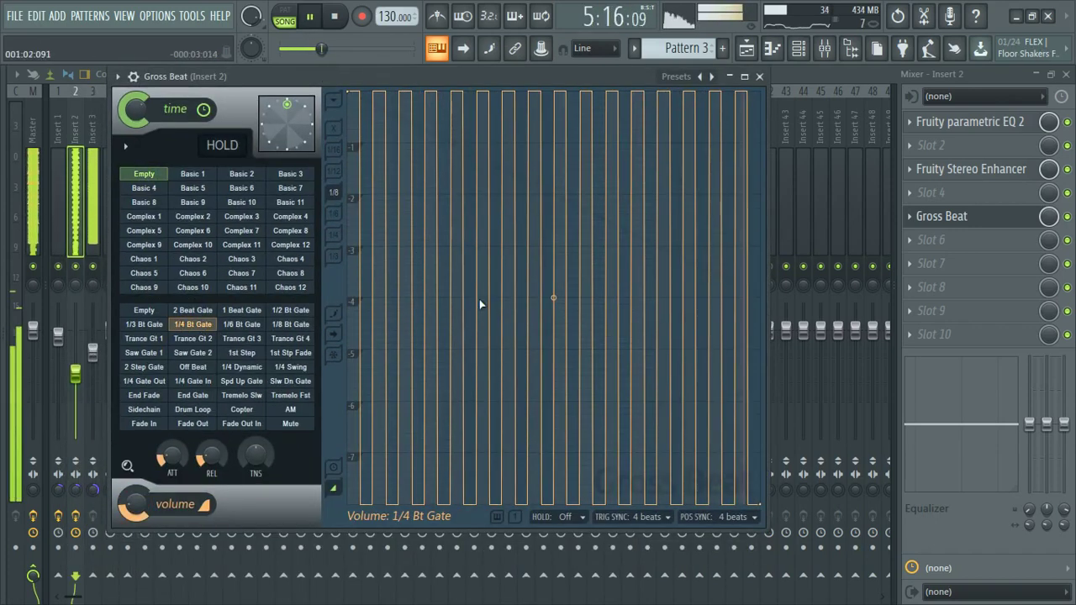
click(760, 75)
drag(93, 351, 93, 360)
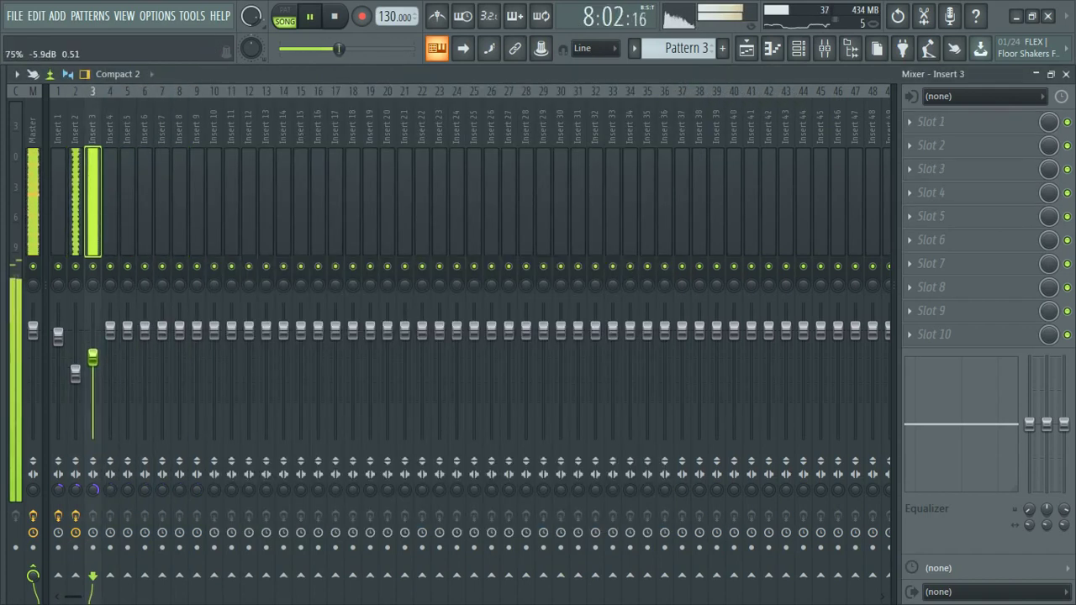
Step: Route the reFX Nexus channel to mixer track 4 and slightly lower the Insert 4 volume
click(797, 49)
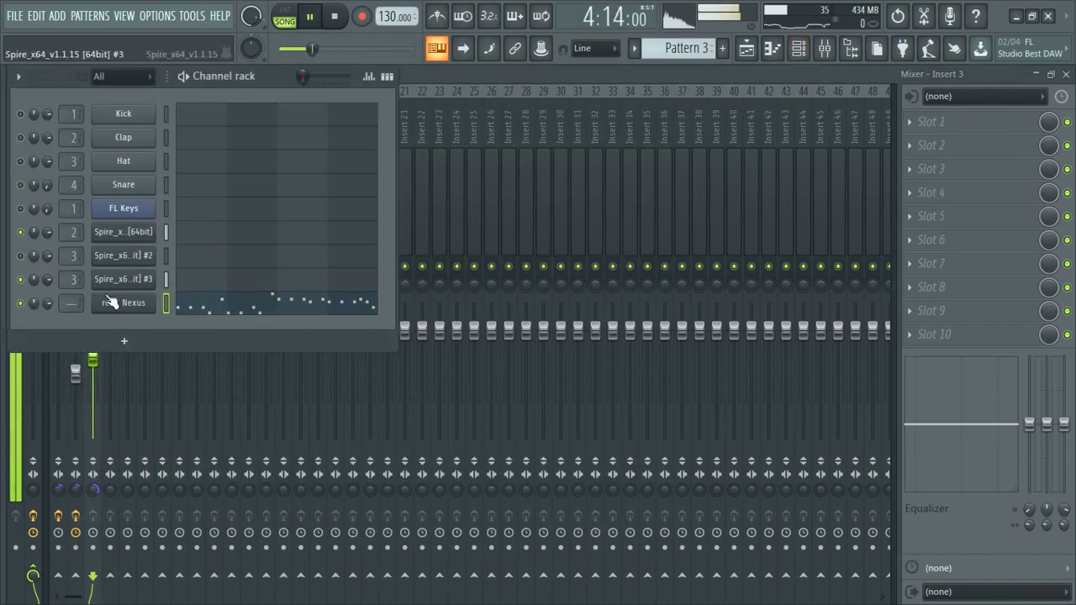
scroll(73, 304, up, 1)
key(space)
click(797, 49)
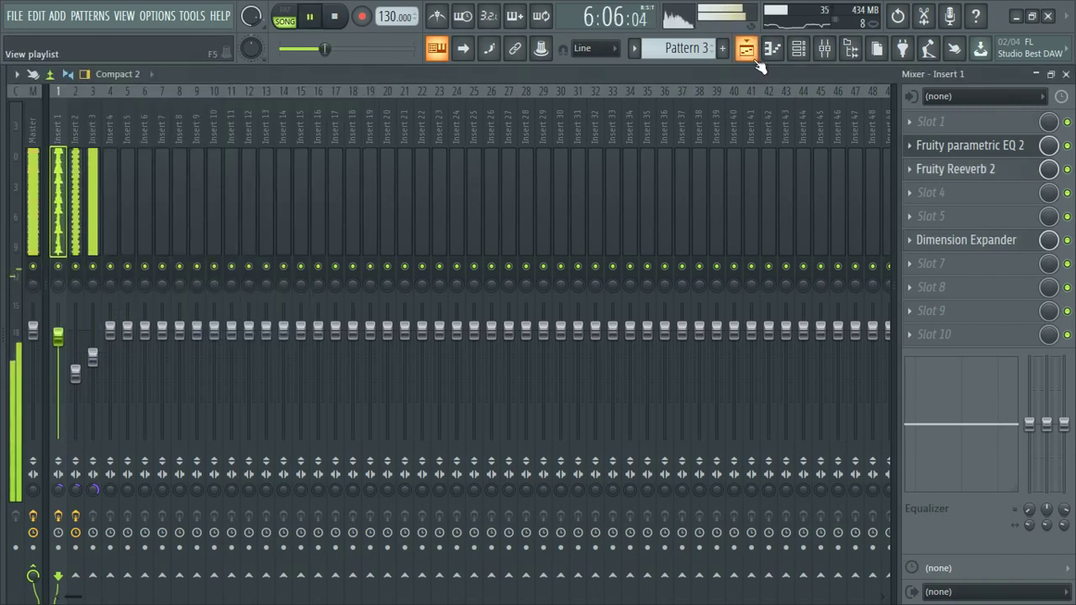
click(799, 49)
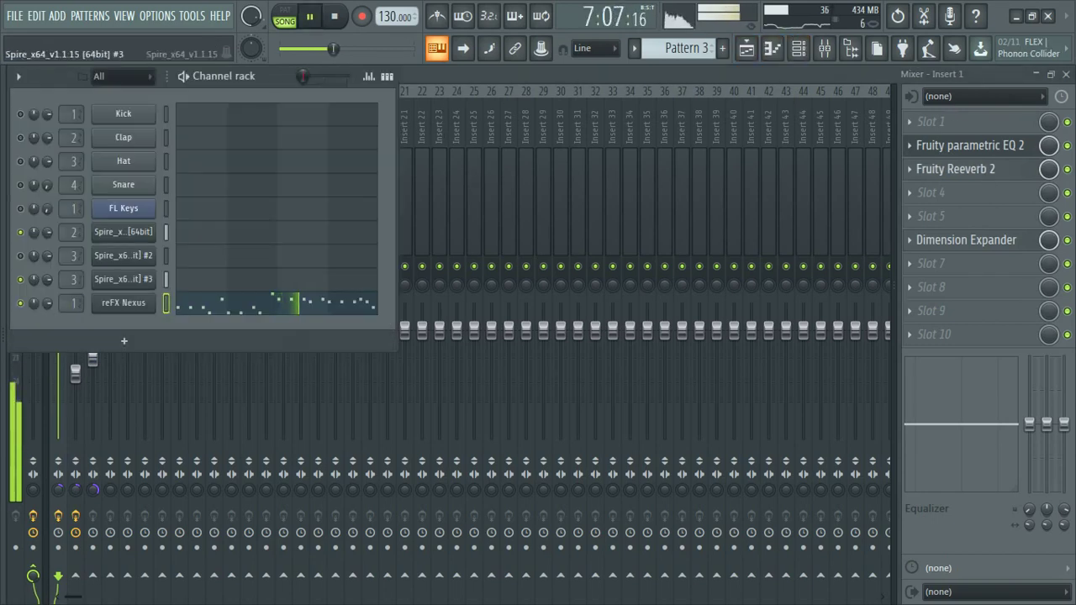
scroll(84, 313, up, 2)
scroll(84, 312, up, 1)
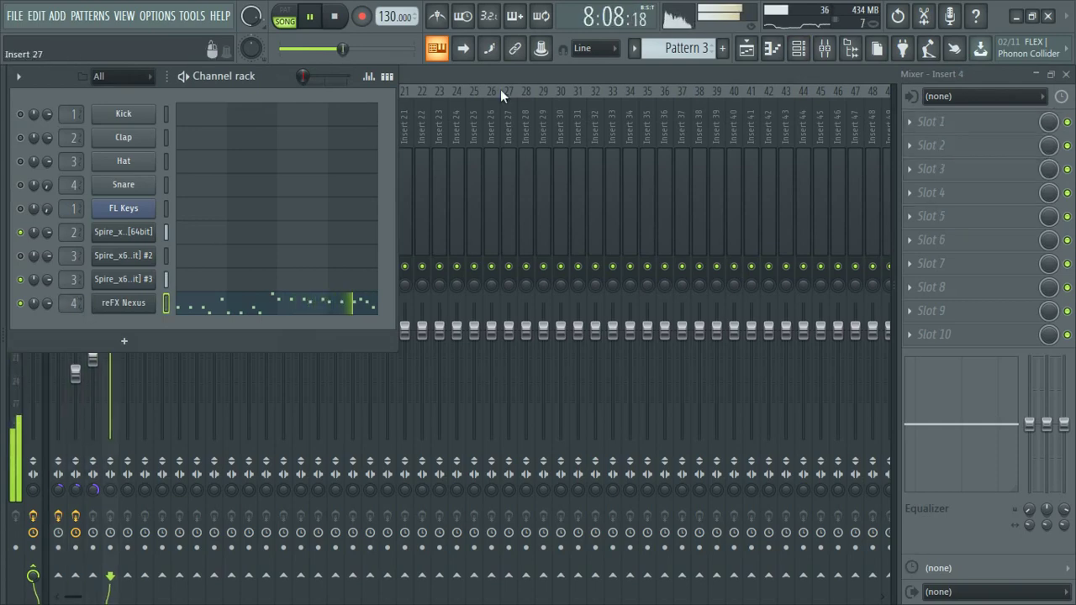
click(798, 49)
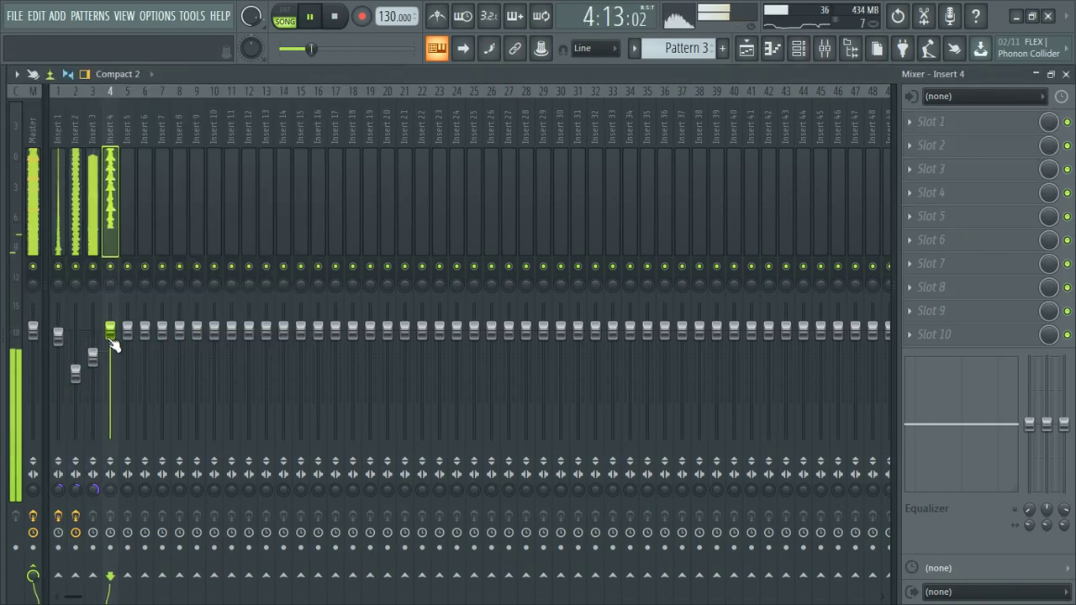
drag(111, 338, 110, 349)
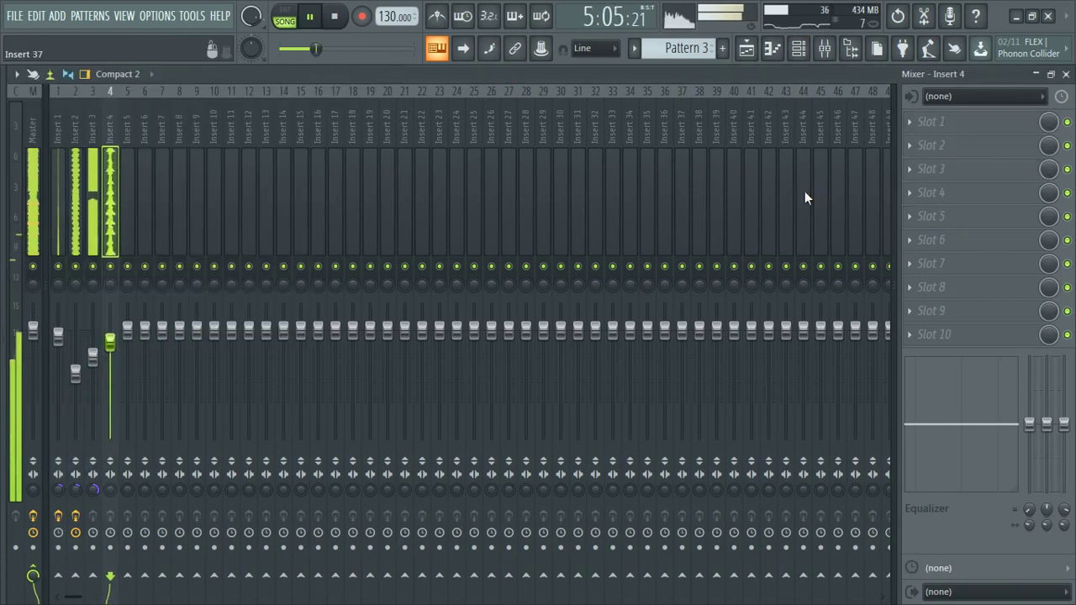
Step: Add Fruity parametric EQ 2 to slot 2 of Insert 4 and cut the low frequencies with the band 1 high pass
click(967, 144)
click(439, 175)
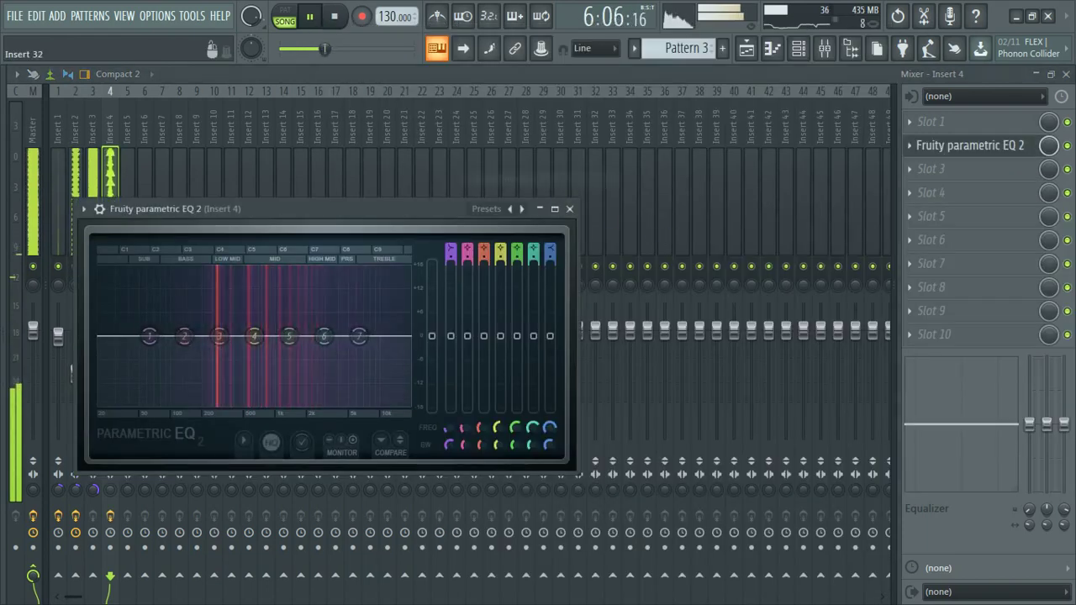
click(521, 209)
drag(101, 337, 222, 336)
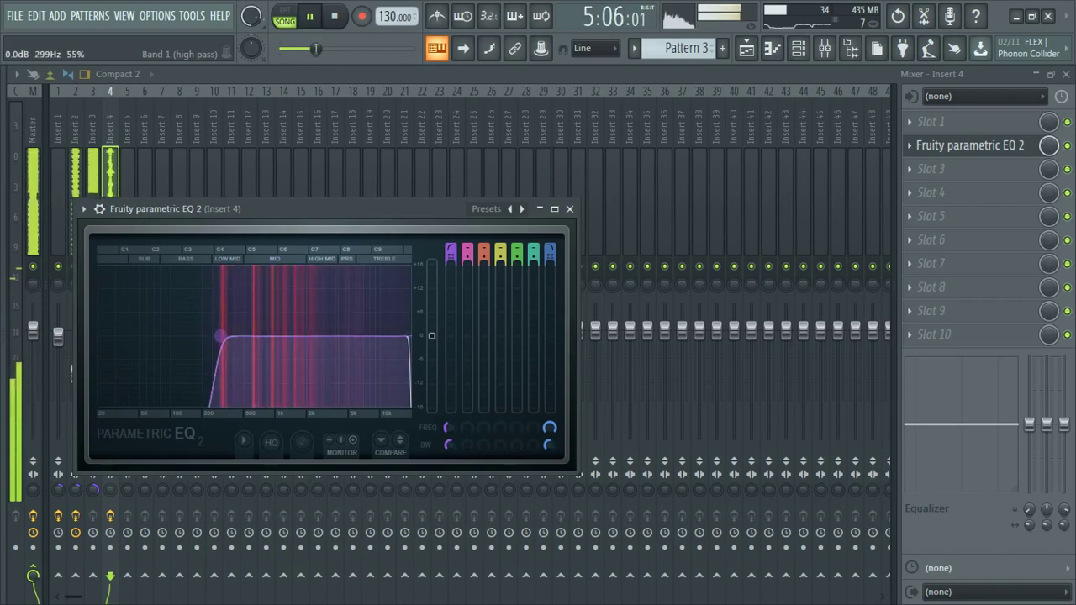
click(511, 78)
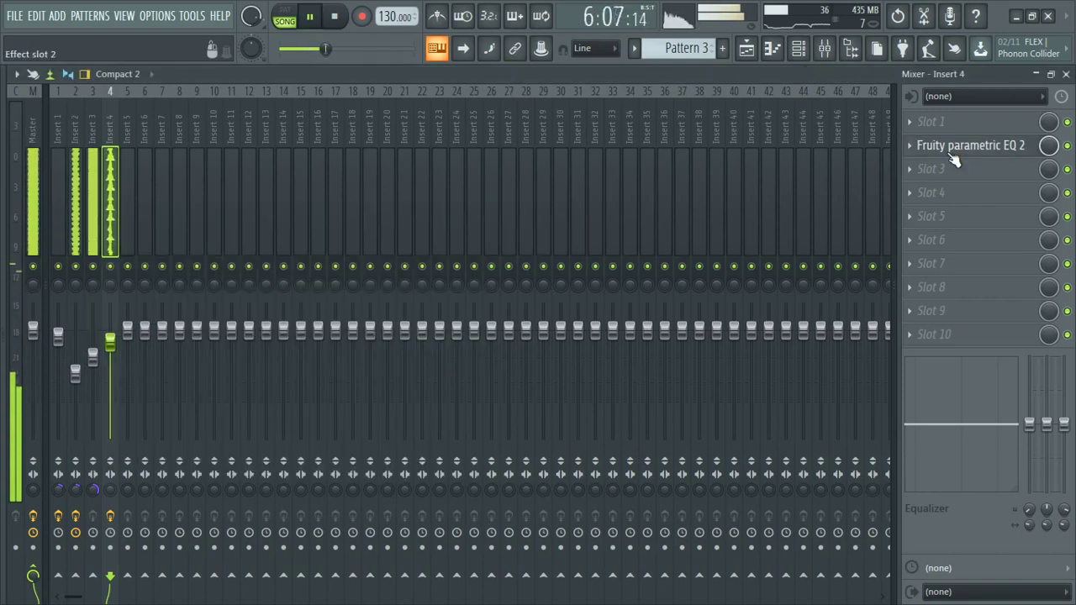
click(955, 149)
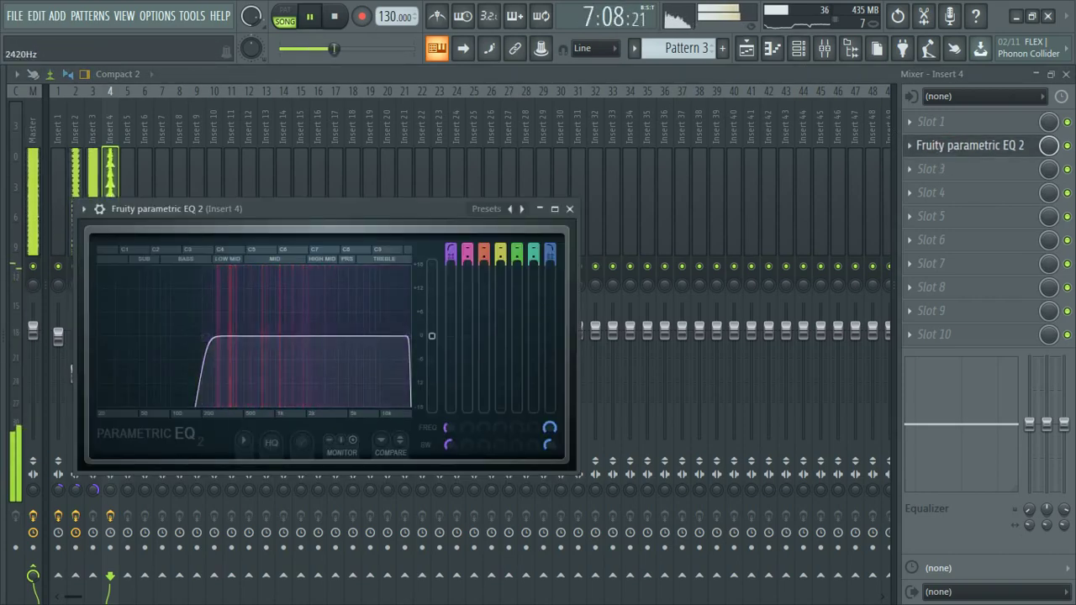
Step: Try the Nexus melody in Pattern 3 one octave higher and move it back down
click(798, 48)
click(297, 303)
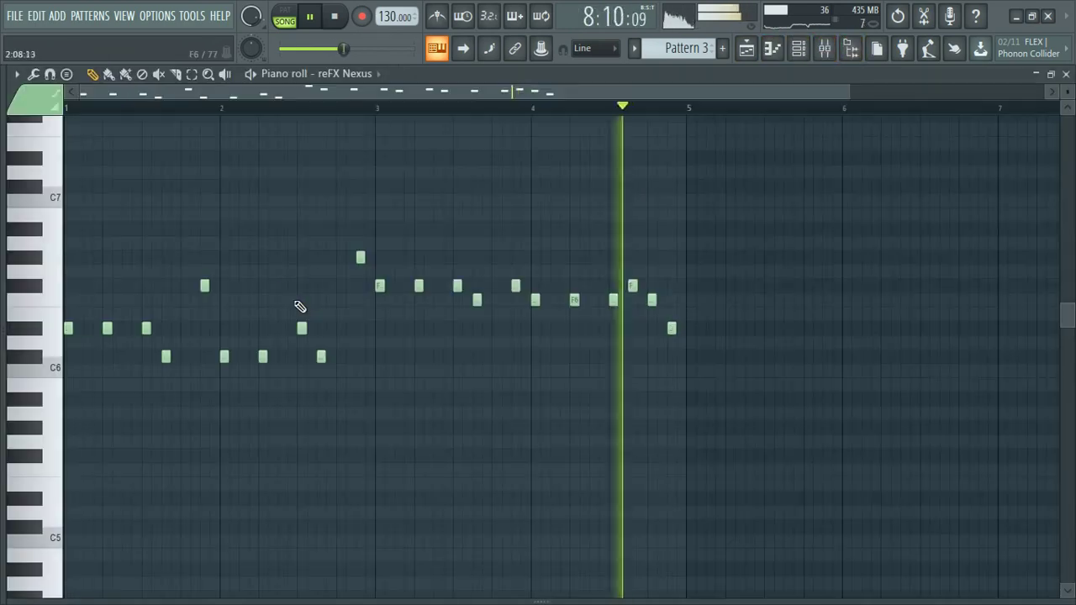
scroll(296, 305, down, 3)
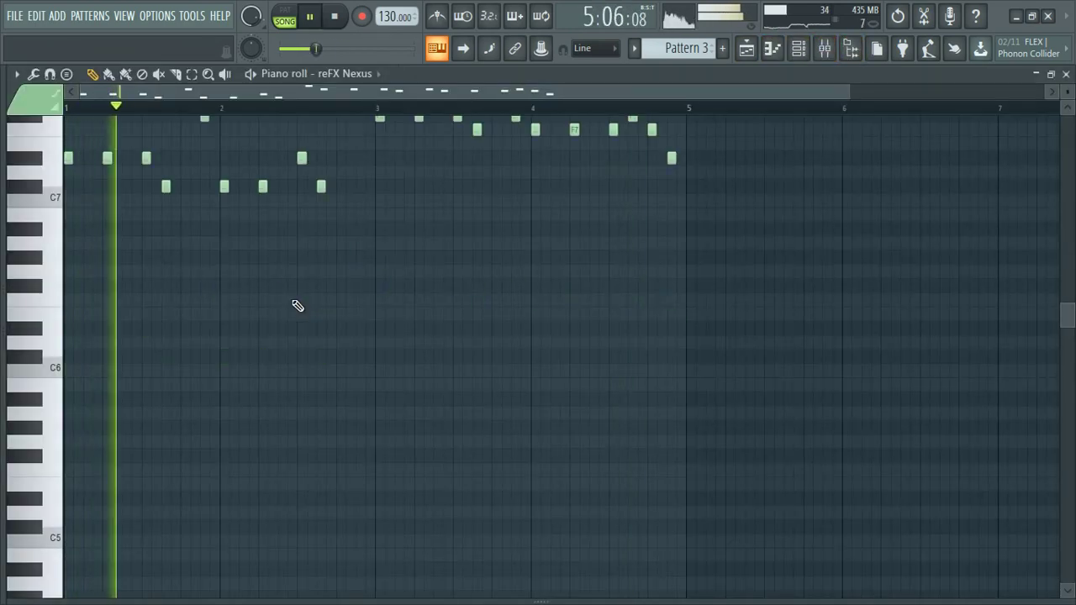
scroll(296, 305, up, 3)
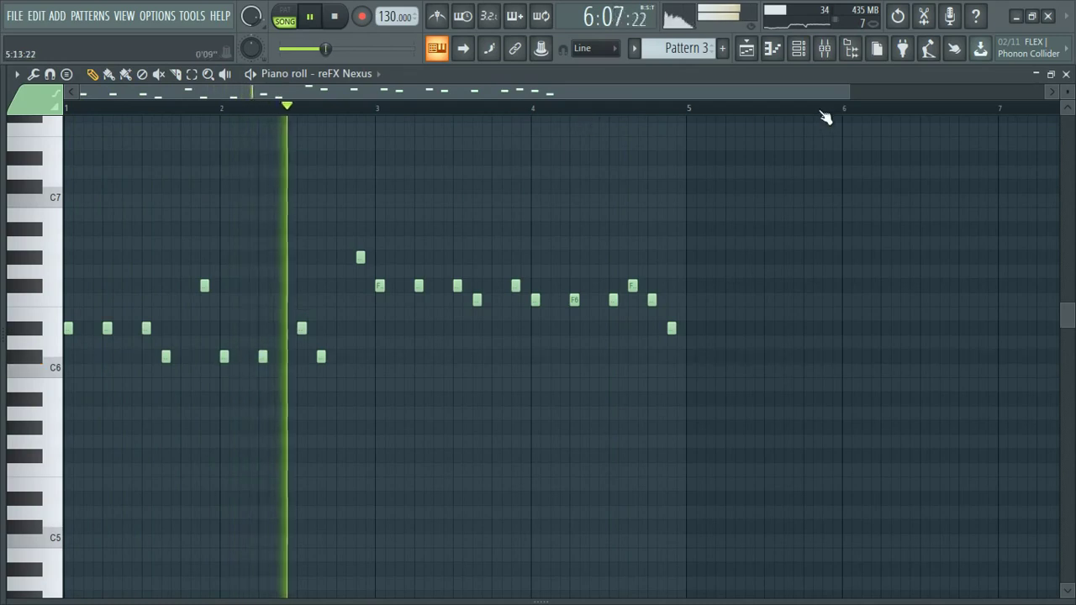
Step: Lower Insert 2 to about -11.1 dB and Insert 3 slightly while the song plays, and stop playback
click(824, 48)
click(746, 48)
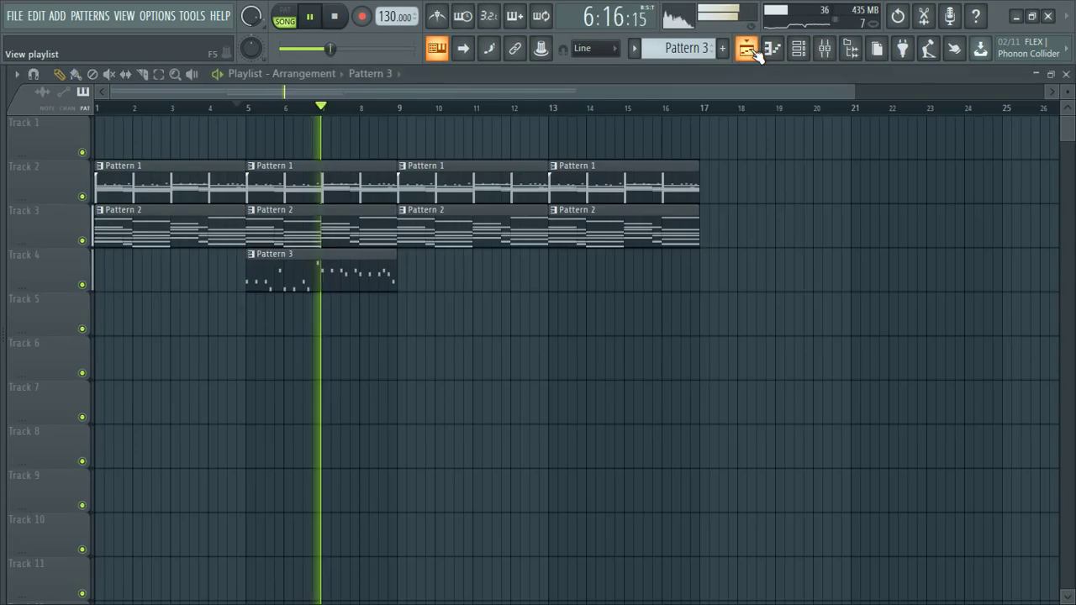
click(824, 48)
click(71, 216)
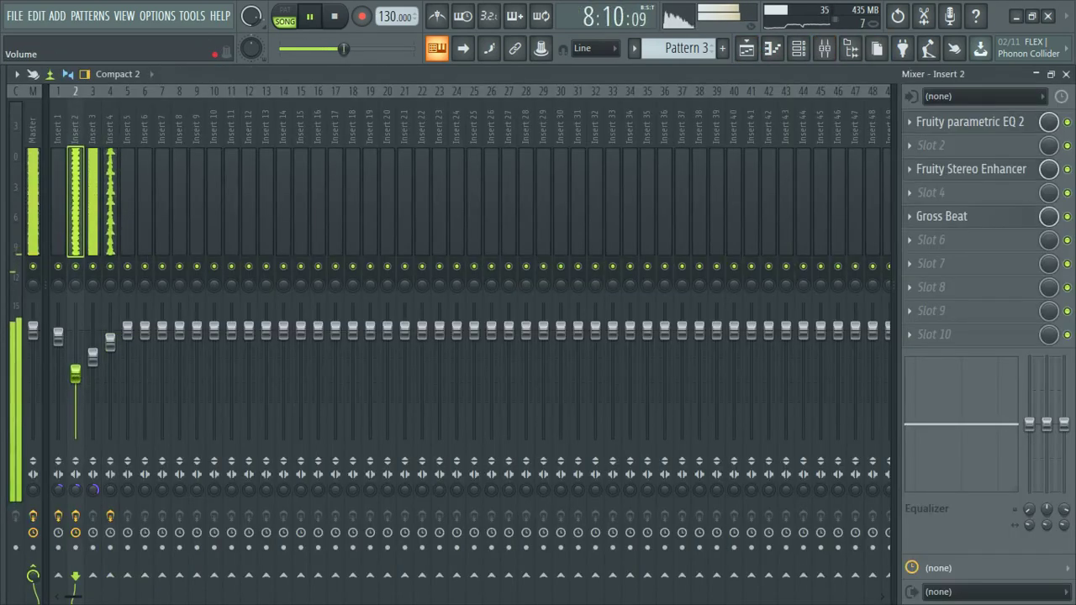
mouse_move(75, 374)
mouse_down()
mouse_move(92, 360)
mouse_move(74, 376)
mouse_up()
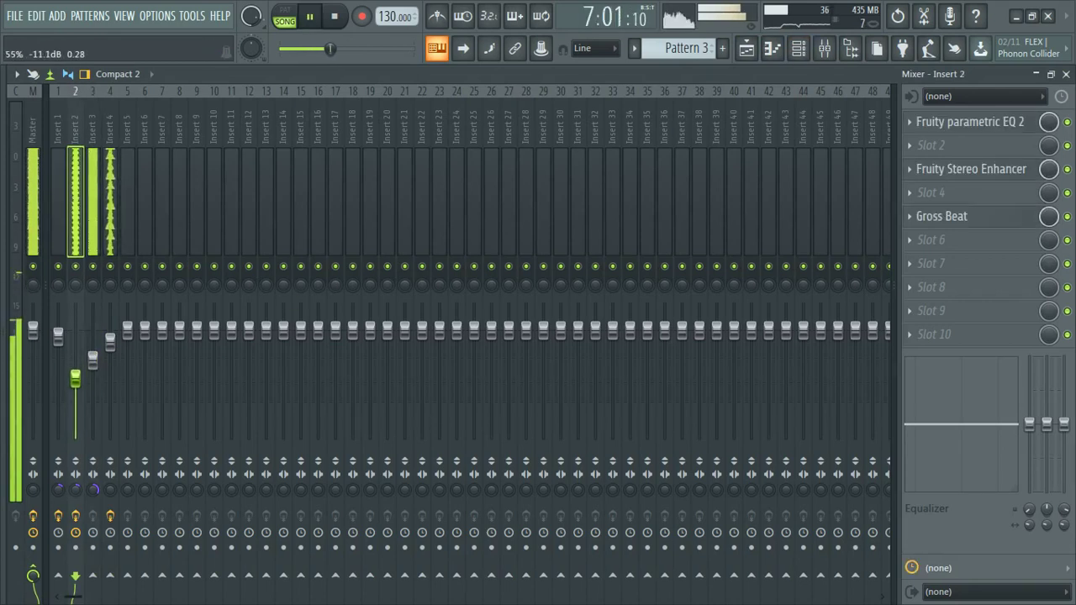
key(space)
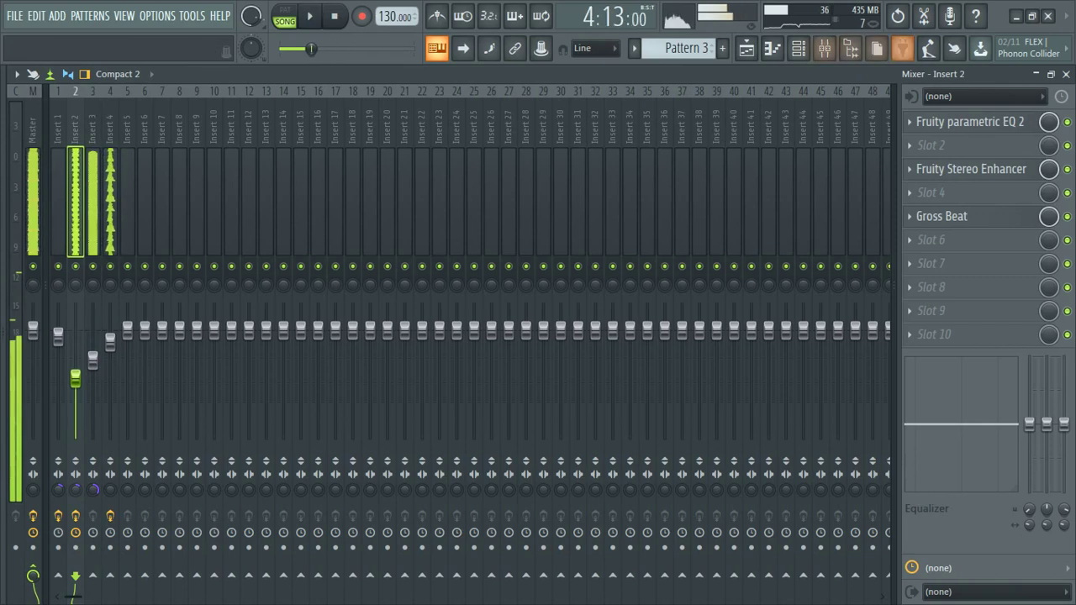
Step: Add a second reFX Nexus instrument channel to the channel rack
click(799, 48)
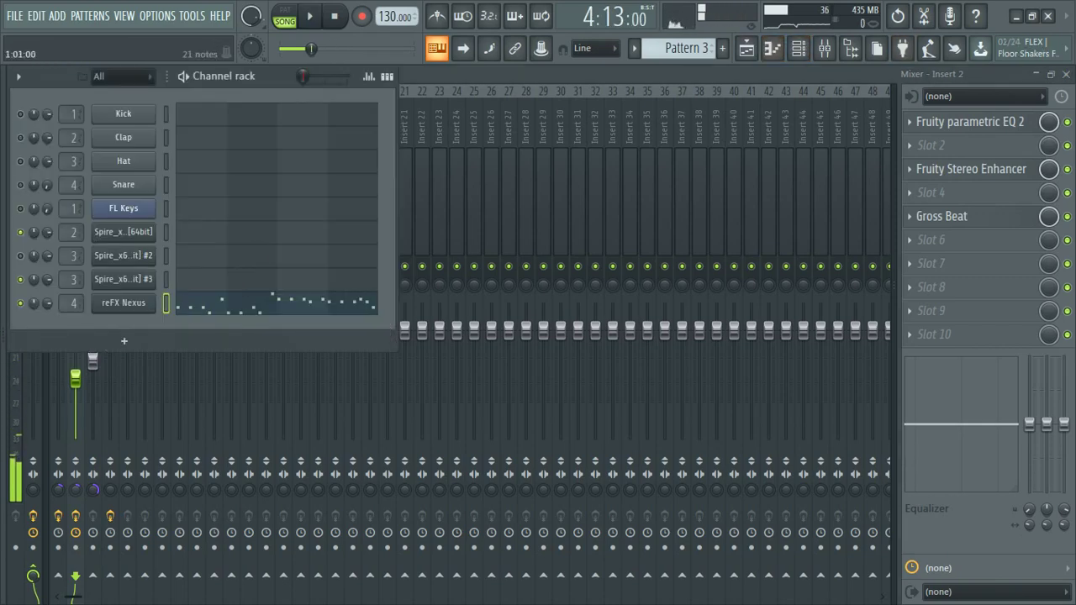
click(123, 340)
click(313, 393)
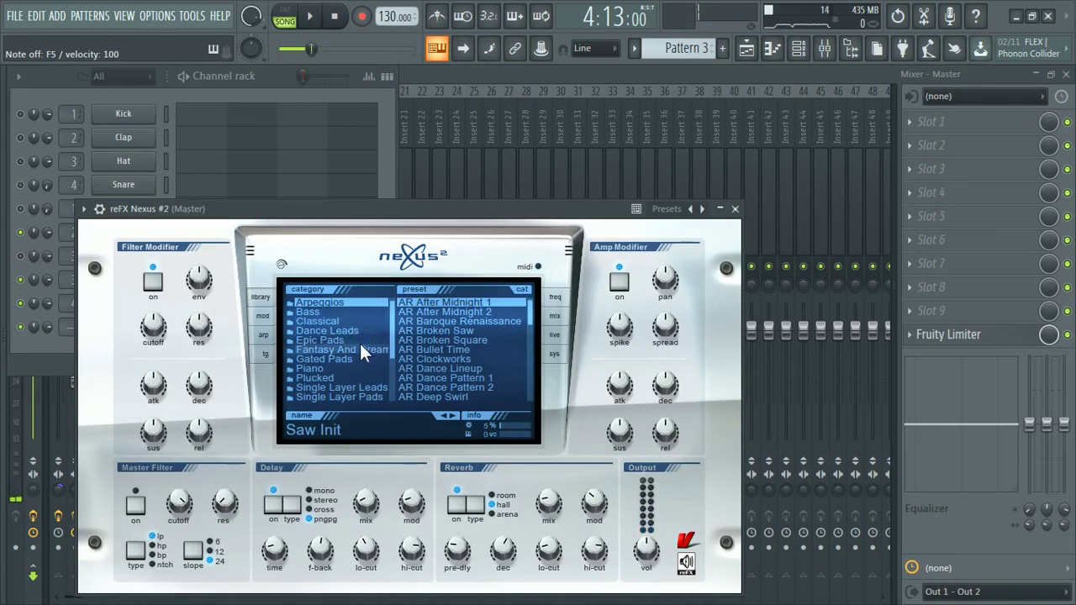
Step: Audition the Epic Pads presets in the second Nexus, load PD Airwave TranceSaws 1 and close the plugin
click(359, 341)
click(437, 312)
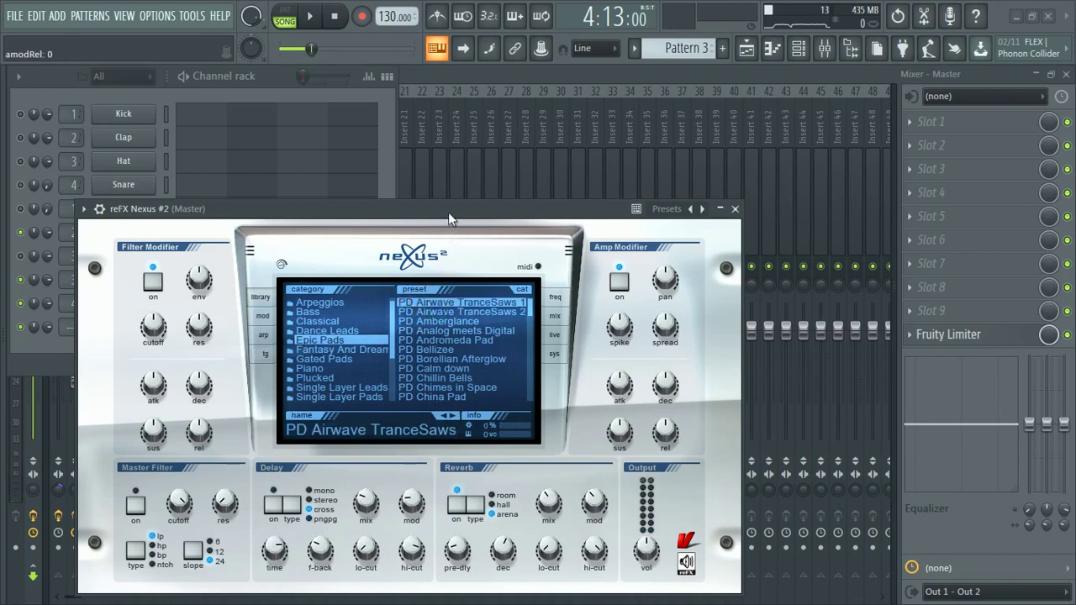
click(475, 311)
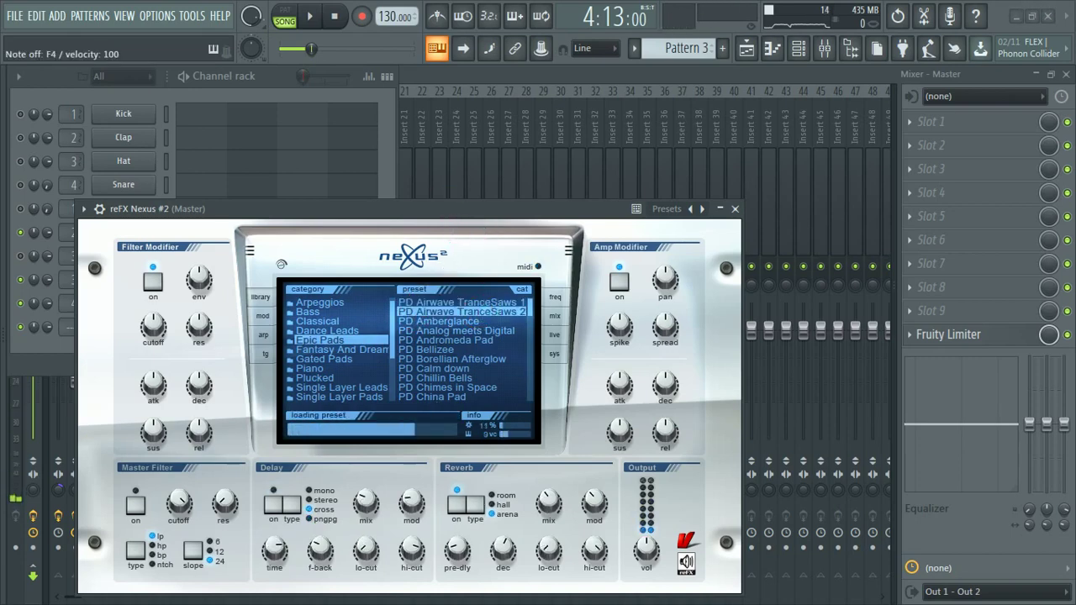
click(485, 301)
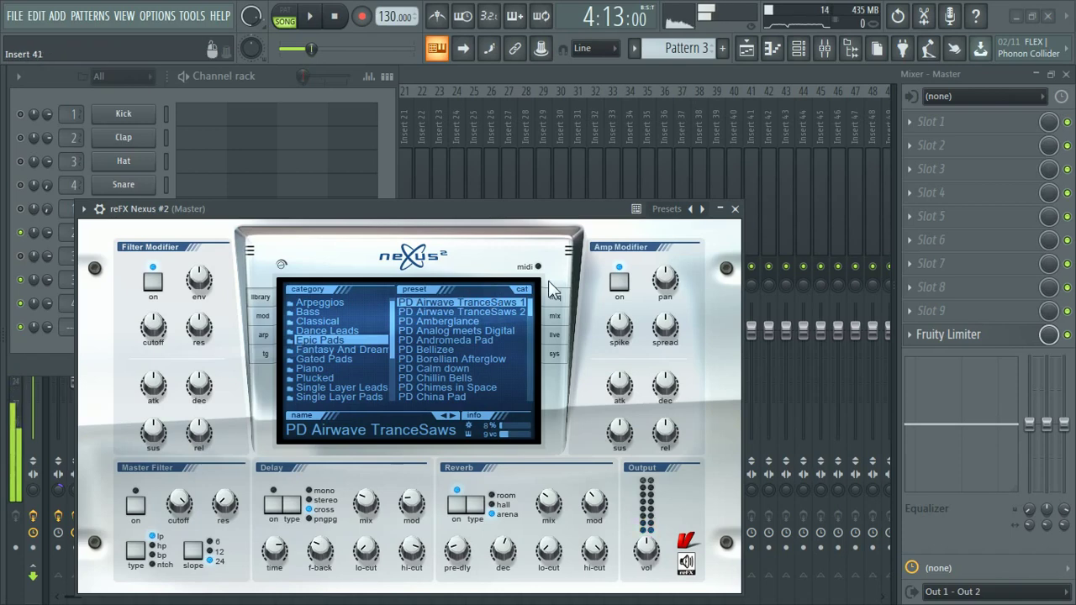
click(735, 208)
Step: Switch to Pattern 2 and copy the chord notes of the first Spire channel into reFX Nexus #2
scroll(680, 52, up, 2)
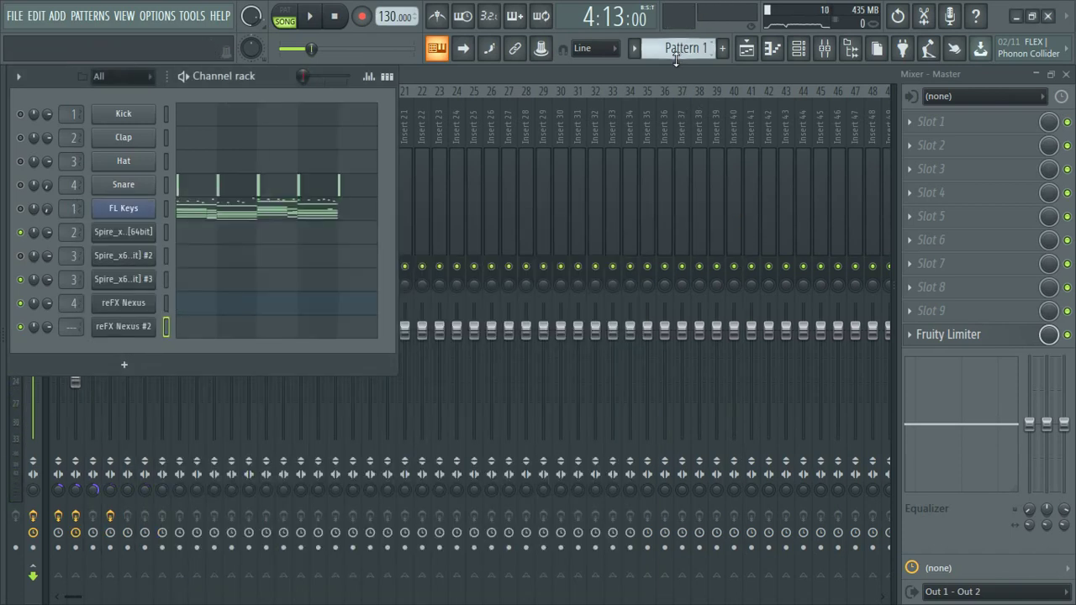
scroll(681, 52, down, 1)
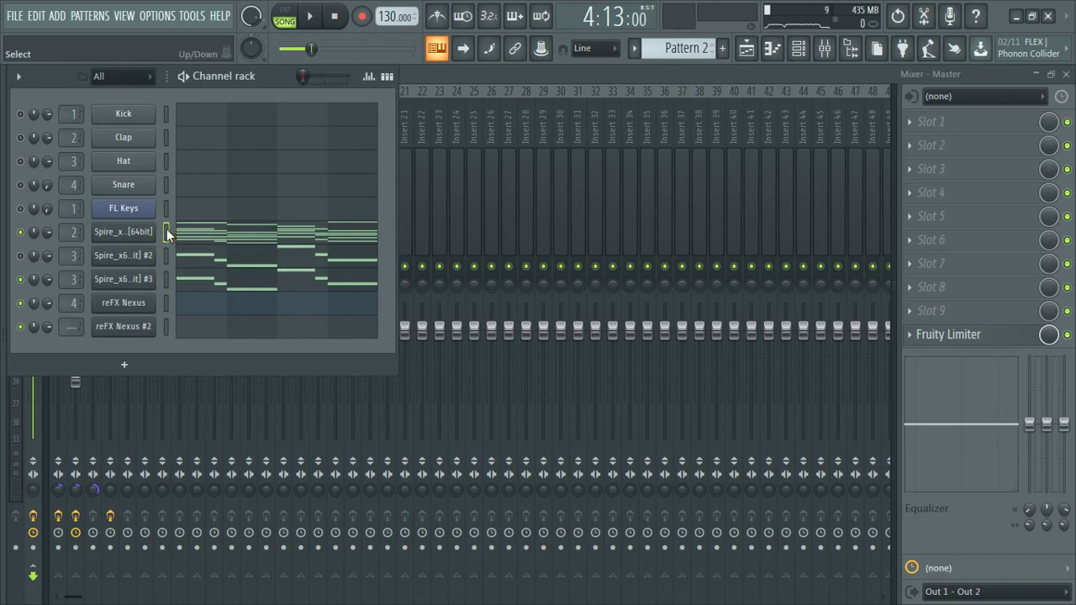
click(167, 327)
key(ctrl+v)
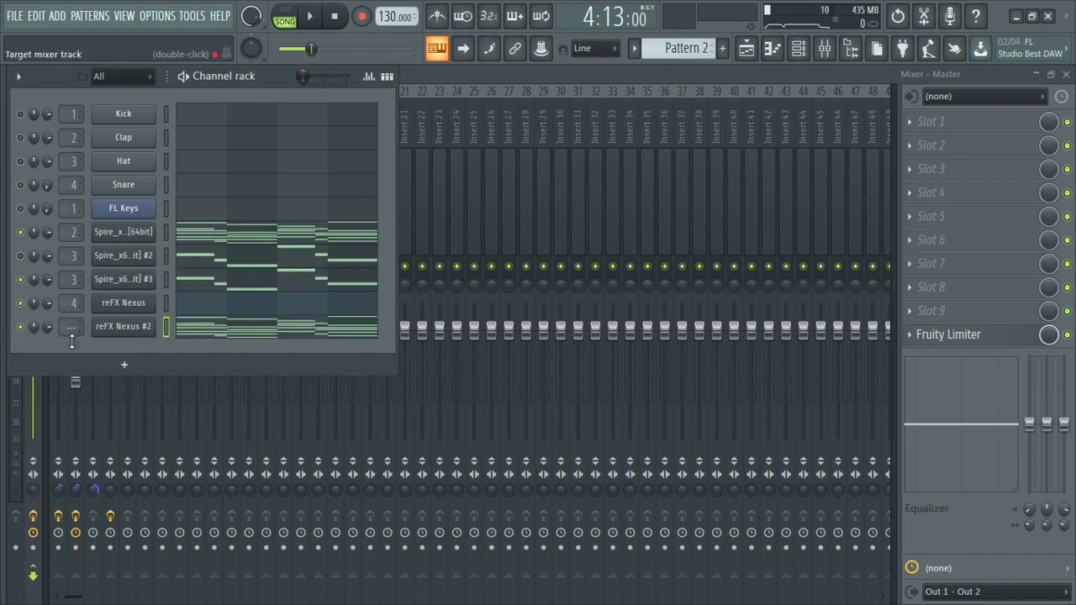
Step: Route the reFX Nexus #2 channel to mixer track 5 and close the channel rack
scroll(84, 339, up, 3)
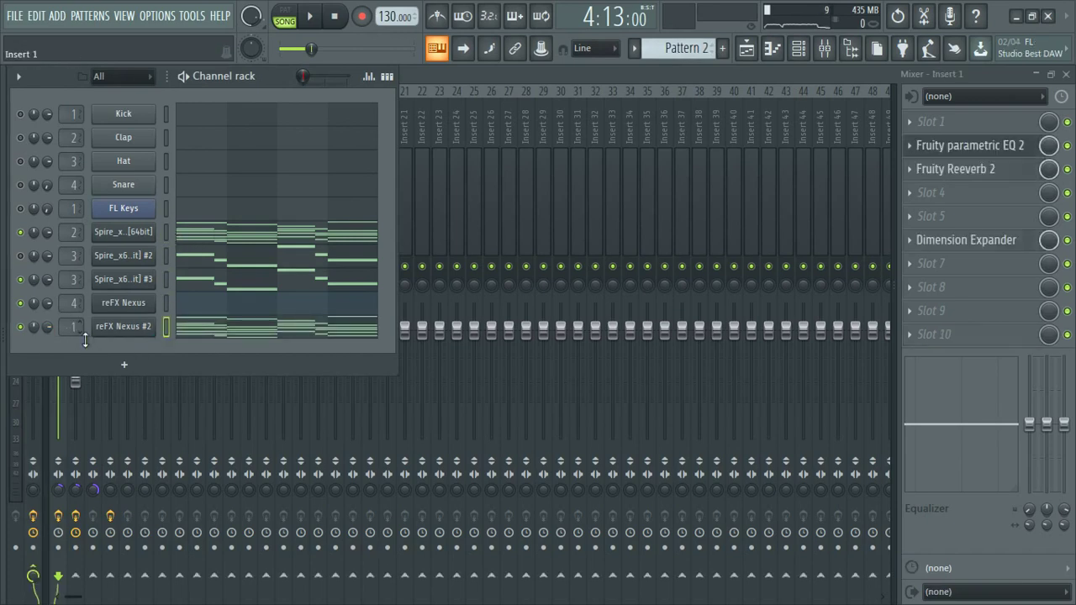
scroll(85, 339, up, 2)
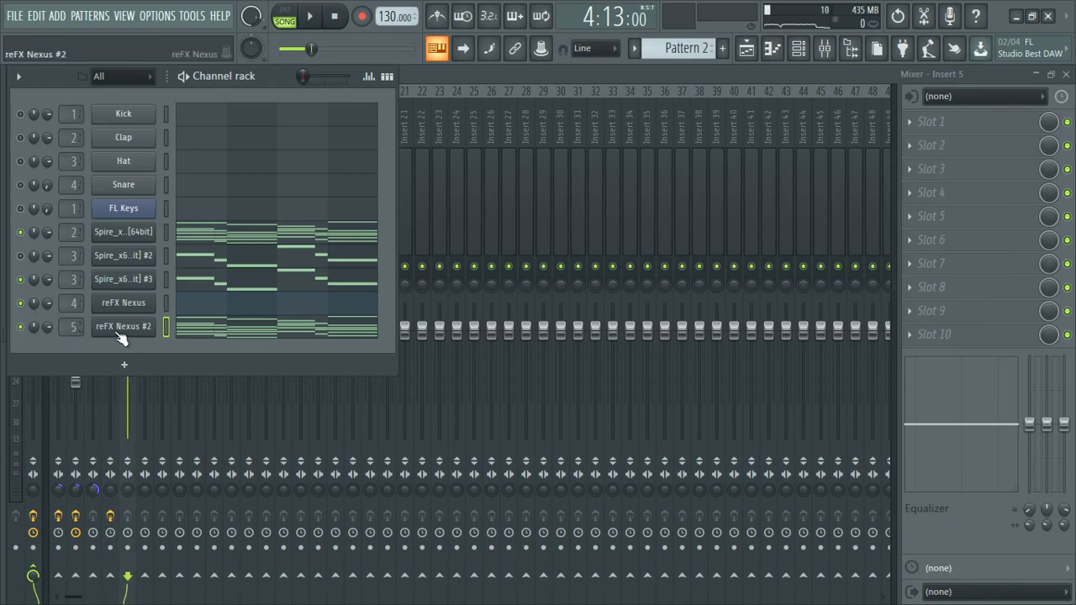
click(120, 330)
click(735, 209)
key(F6)
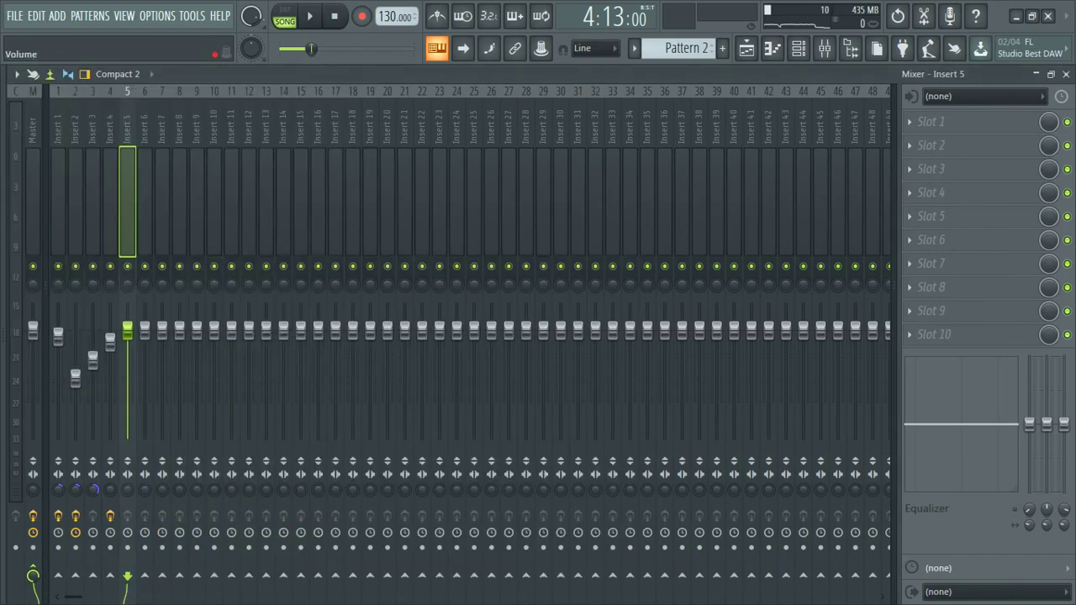
Step: Play the song, lower the Insert 5 fader well below the other inserts and set Insert 2 to about -9.9 dB
key(space)
drag(127, 401, 76, 370)
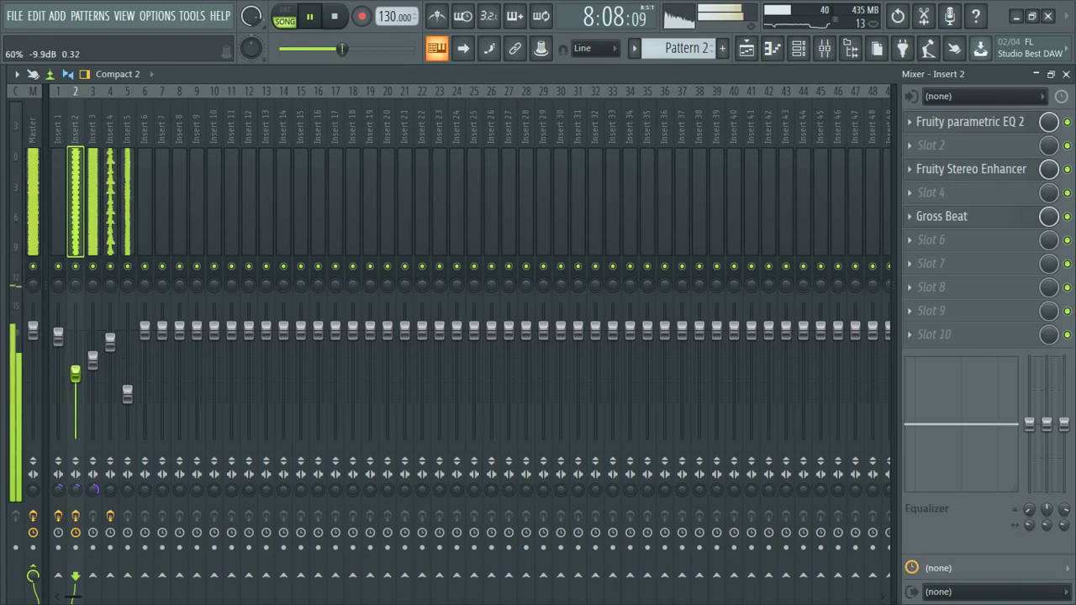
click(127, 395)
key(space)
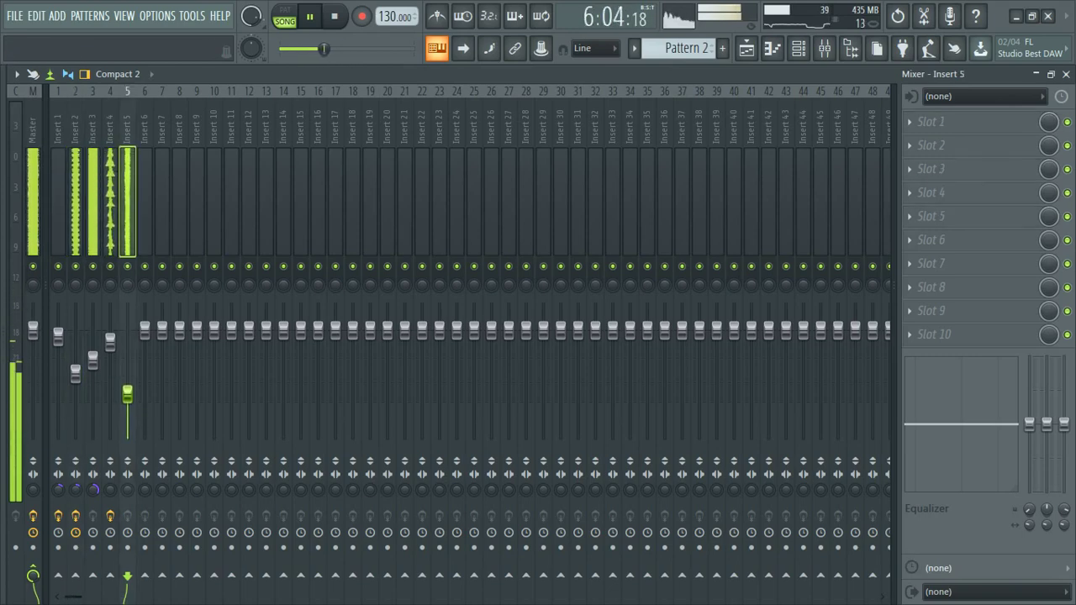
Step: Add Fruity parametric EQ 2 to the first effect slot of Insert 5 and move its low cut up in frequency
click(931, 121)
click(528, 177)
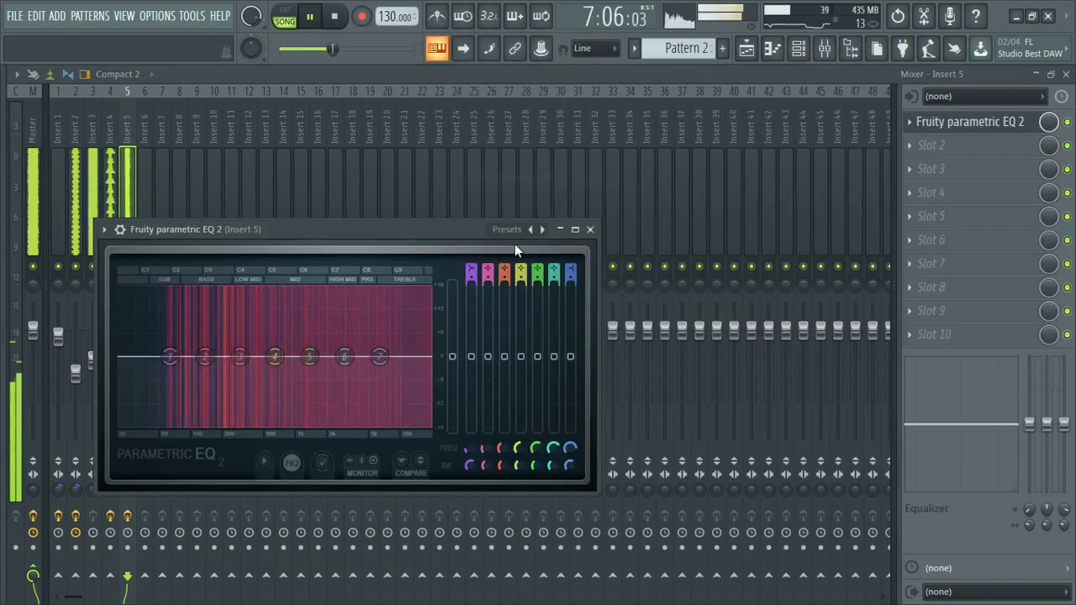
click(543, 230)
drag(124, 361, 222, 360)
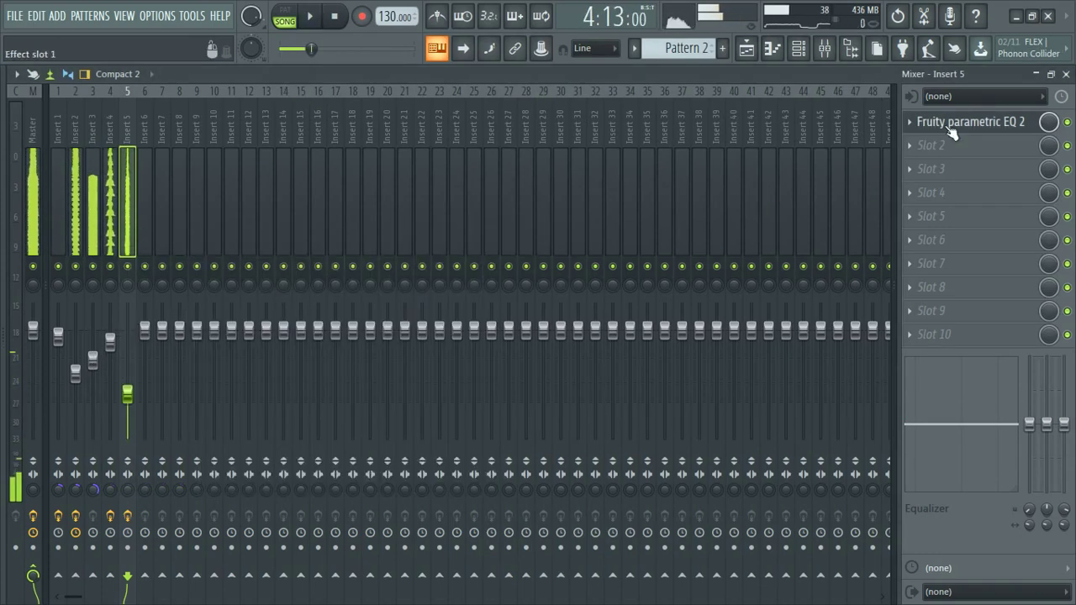
Step: Solo Insert 5 and transpose all chord notes of reFX Nexus #2 up one octave
click(935, 146)
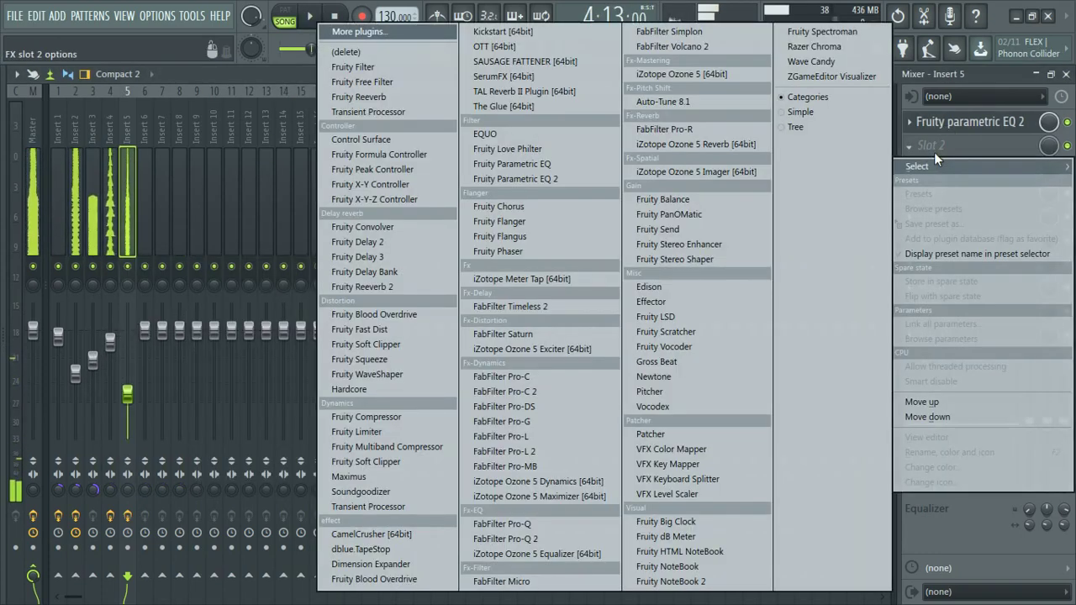
click(274, 68)
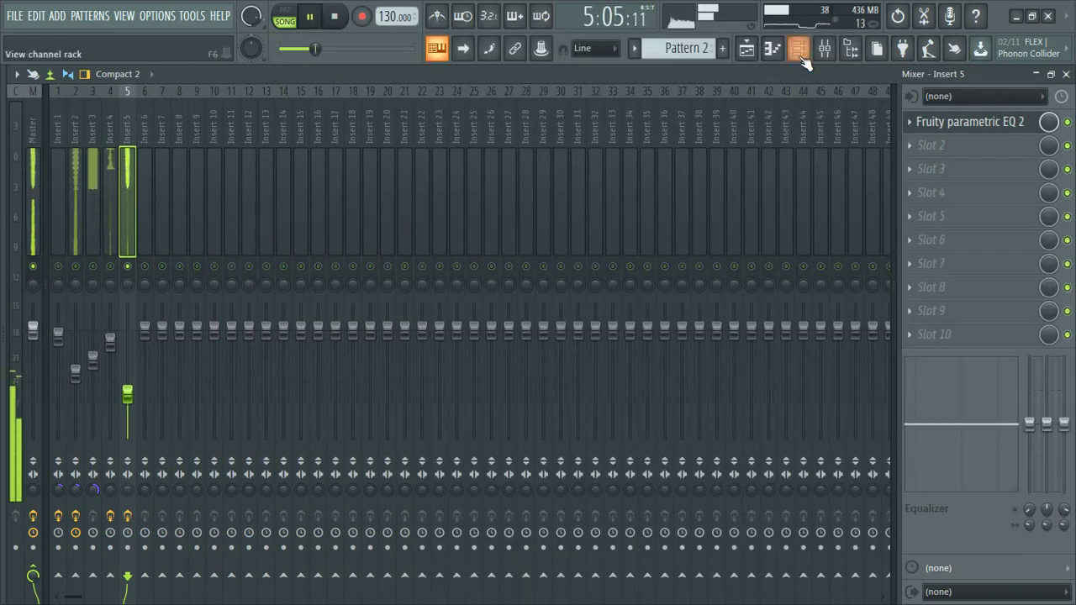
click(797, 48)
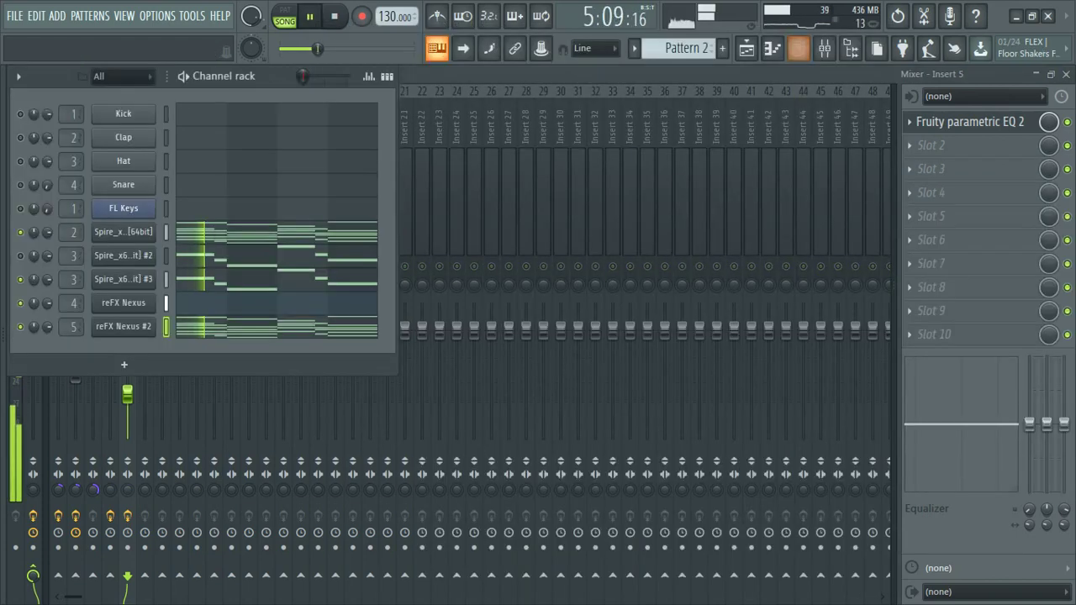
click(356, 322)
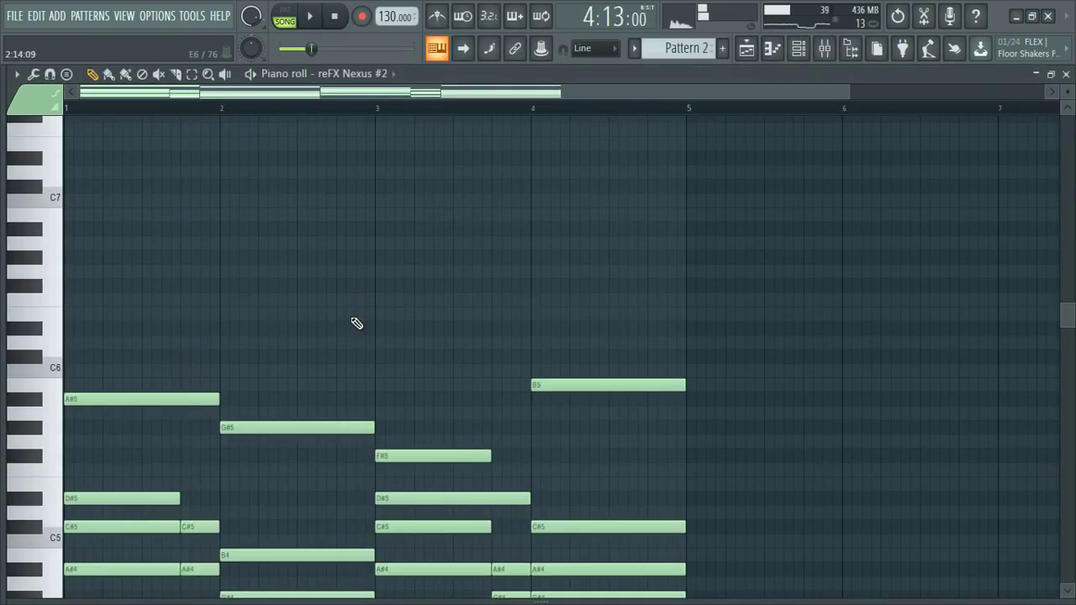
scroll(356, 319, down, 4)
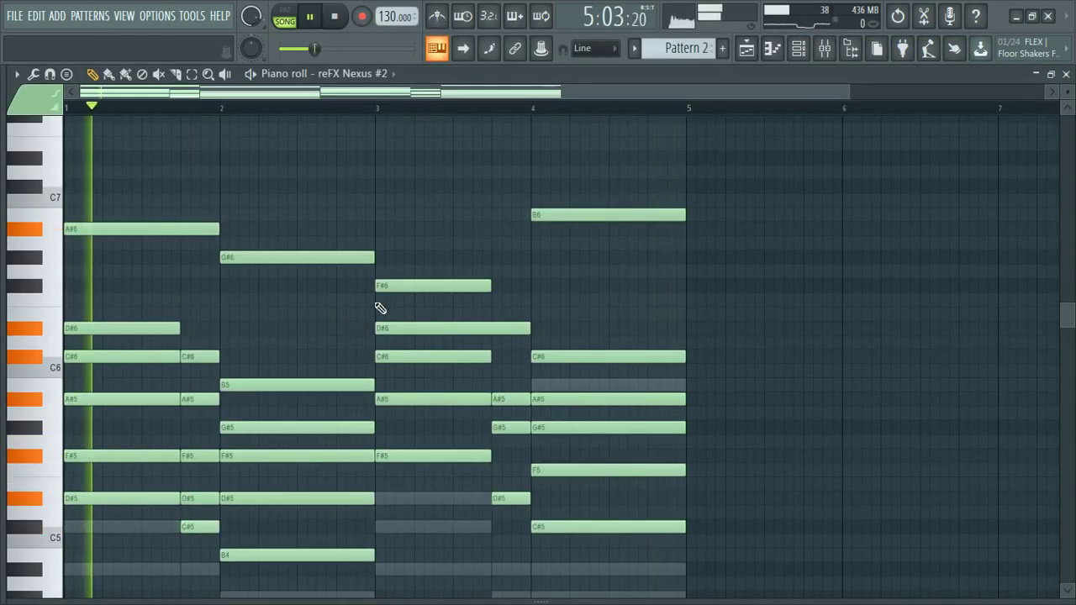
Step: Add FabFilter Pro-Q 2 to slot 2 of Insert 5 with an 18 dB/oct low cut at about 202 Hz
click(825, 48)
click(944, 145)
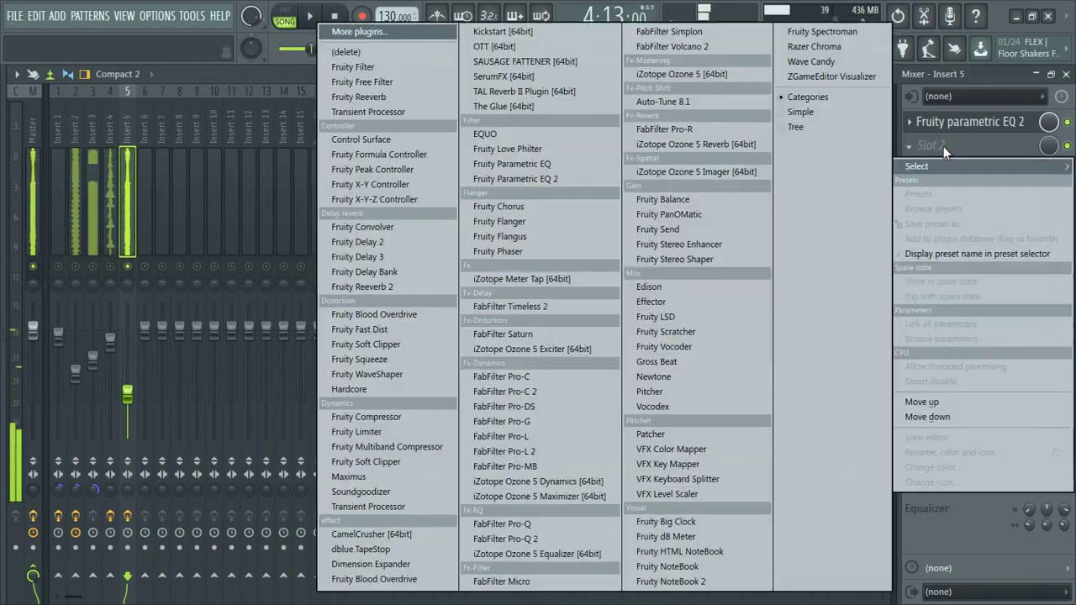
click(538, 538)
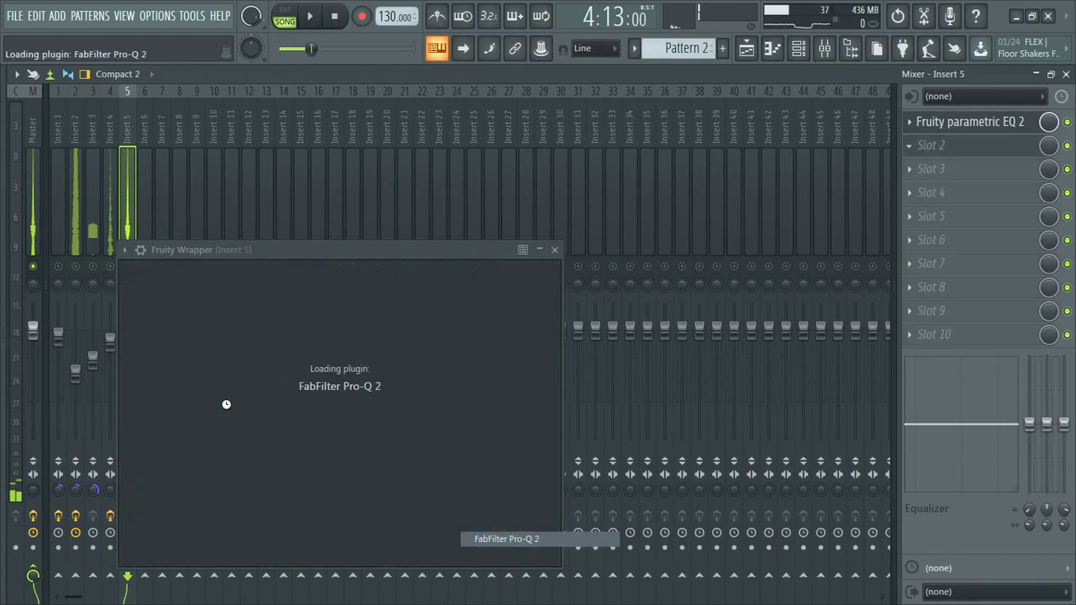
click(139, 441)
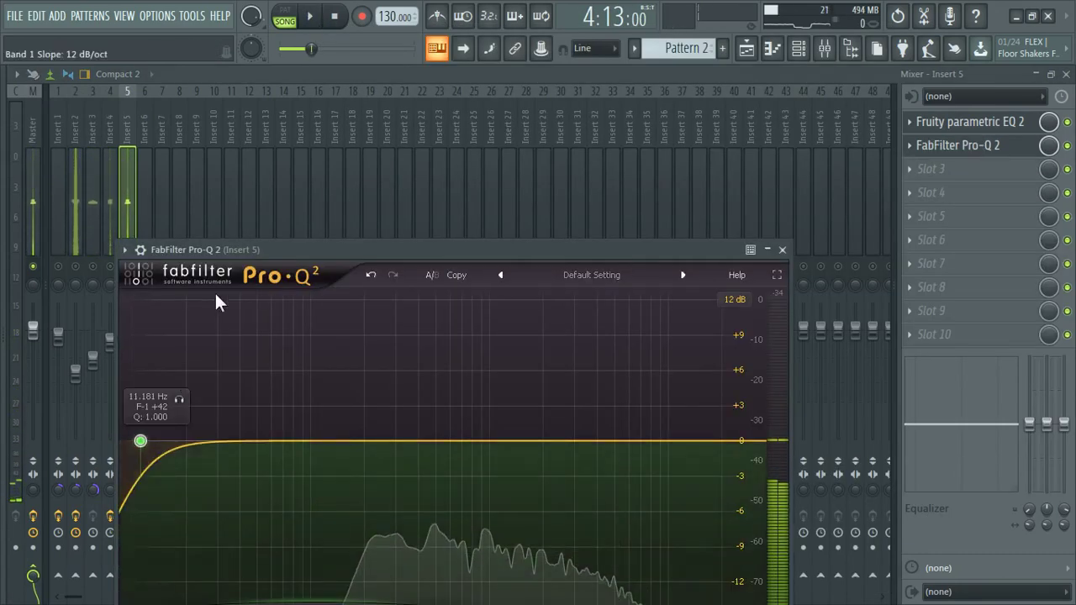
drag(283, 248, 310, 113)
key(space)
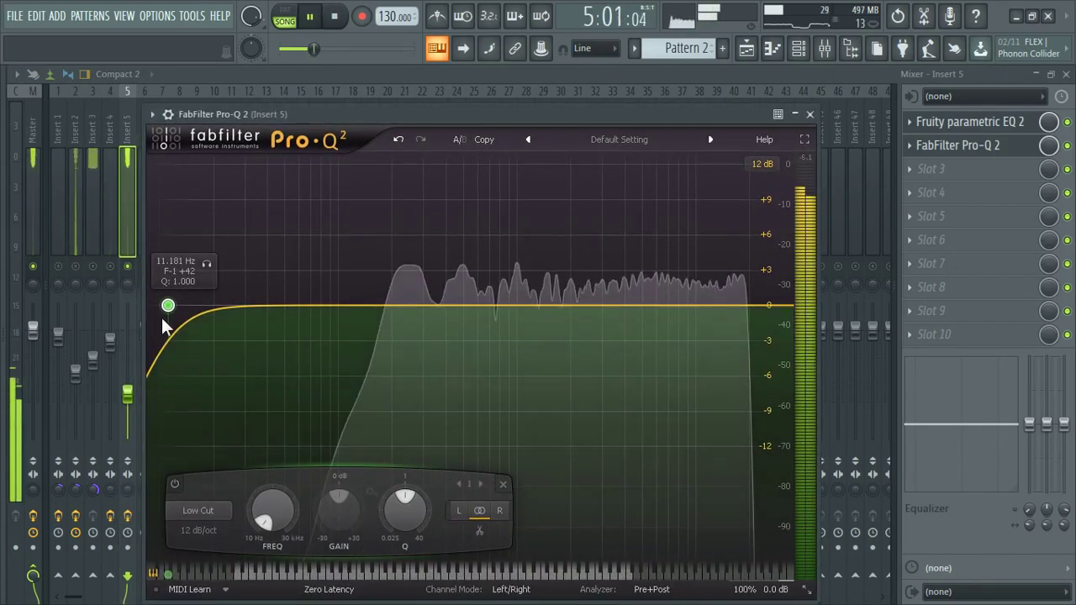
drag(168, 306, 392, 306)
alt+shift+click(386, 296)
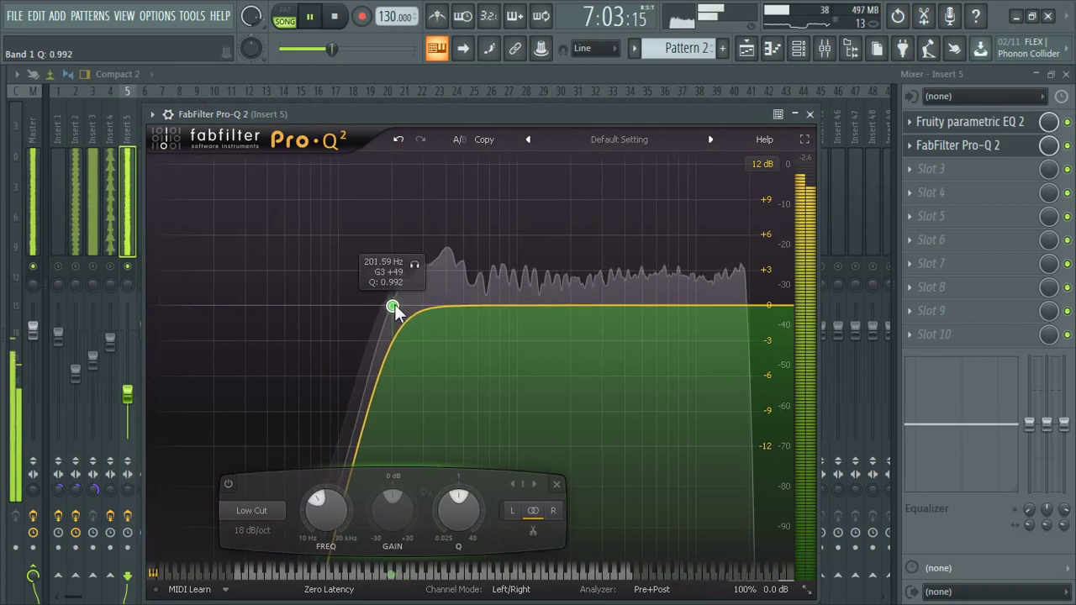
Step: Add a 30 dB/oct high cut at about 16 kHz in FabFilter Pro-Q 2 and close the plugin
mouse_move(759, 308)
mouse_down()
mouse_move(710, 315)
mouse_move(754, 344)
mouse_move(729, 354)
mouse_move(737, 358)
mouse_move(735, 314)
mouse_up()
scroll(756, 349, up, 3)
scroll(756, 349, up, 2)
scroll(735, 315, up, 1)
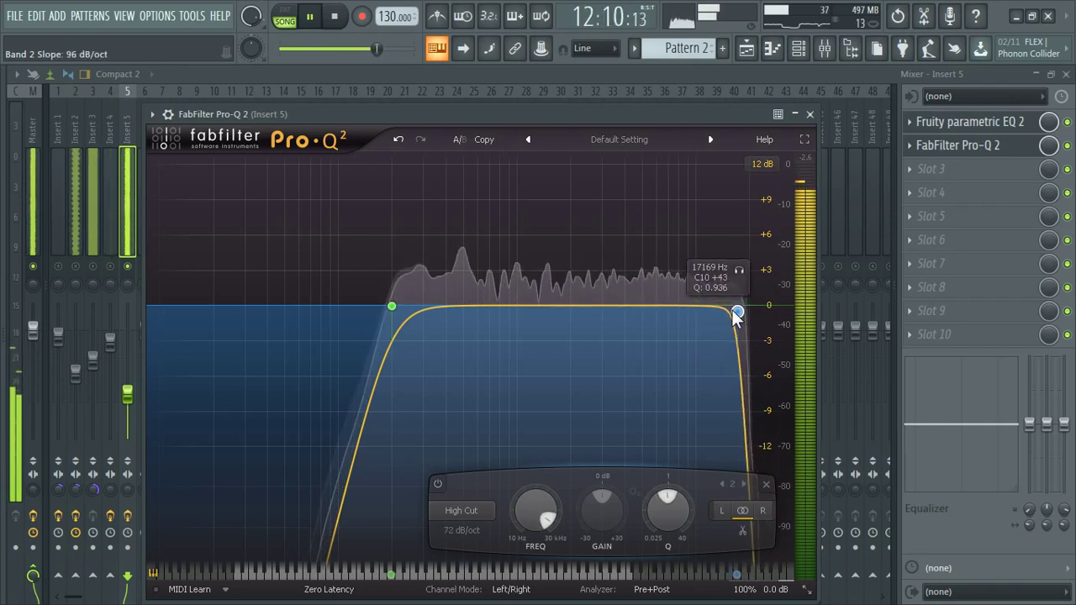
scroll(737, 313, down, 3)
drag(737, 312, 728, 311)
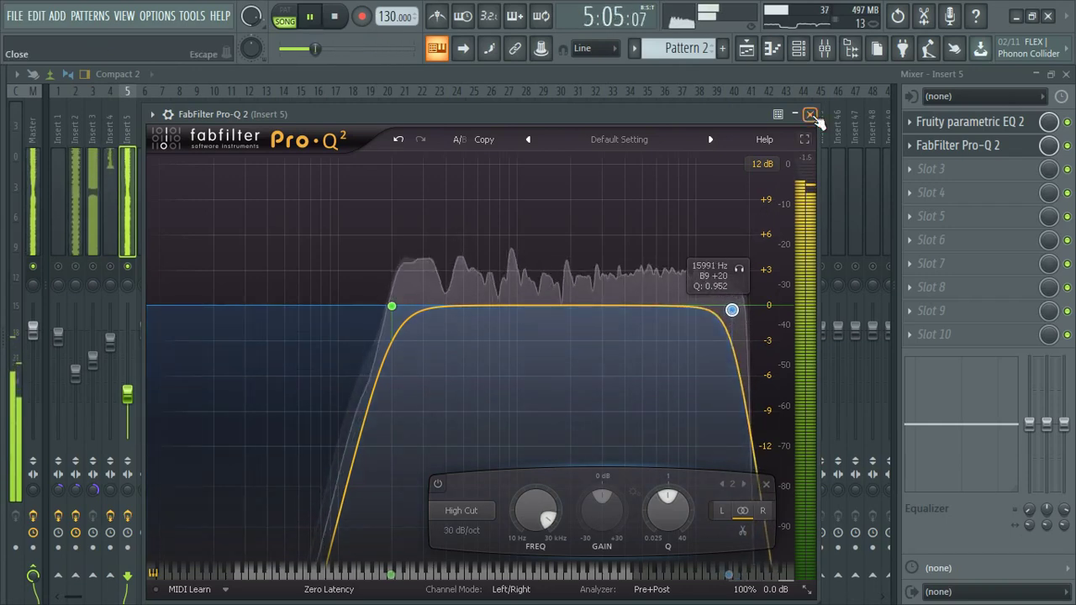
click(809, 114)
click(561, 229)
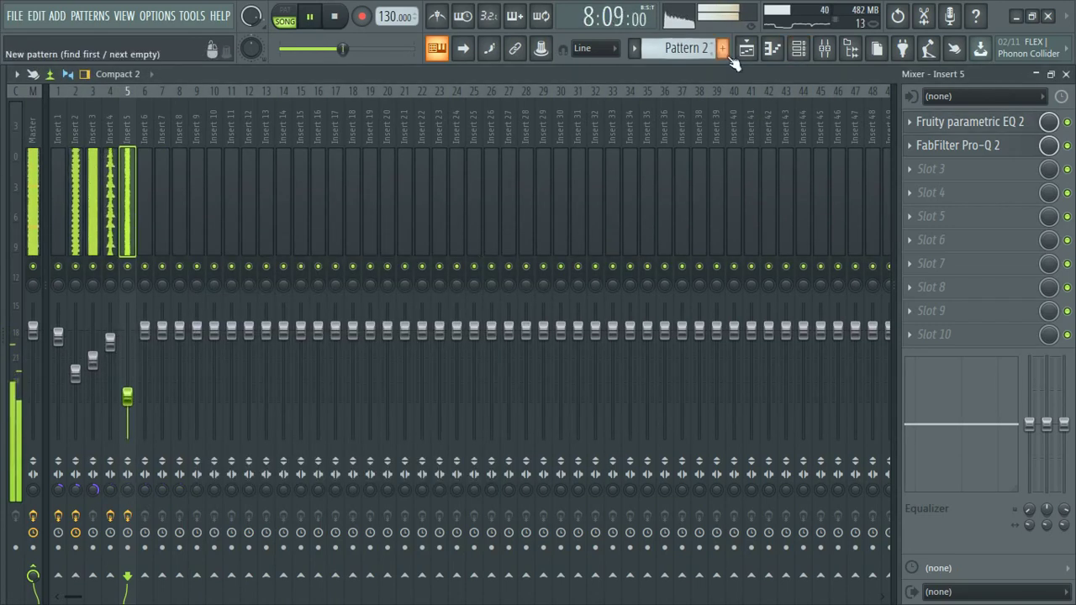
Step: Change the master's stereo separation, then rebalance by lowering Insert 5 to about -19.3 dB and raising Insert 4 slightly
click(93, 359)
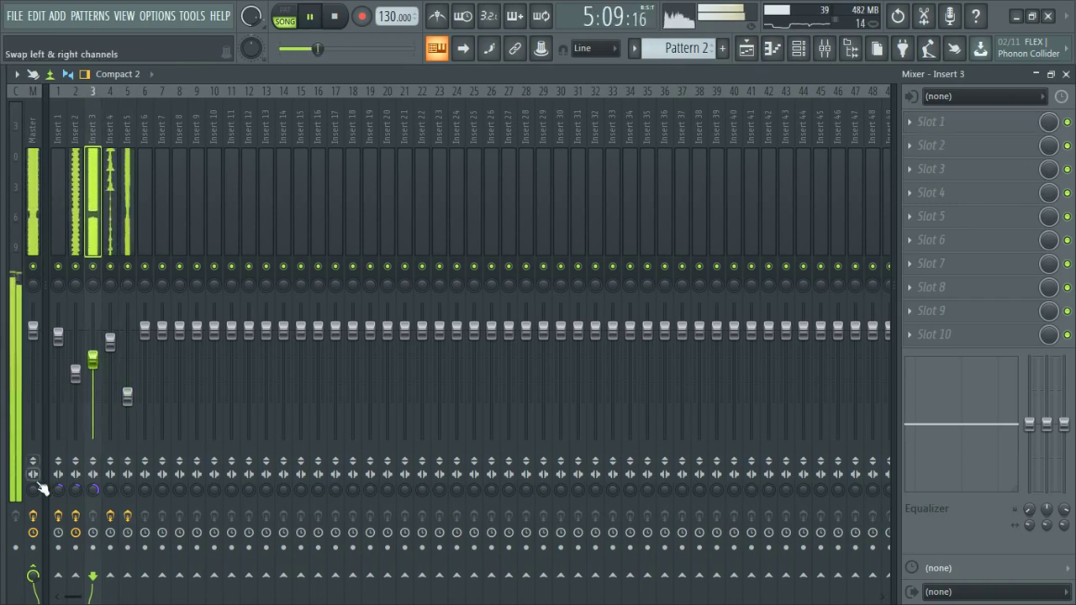
click(39, 473)
click(92, 360)
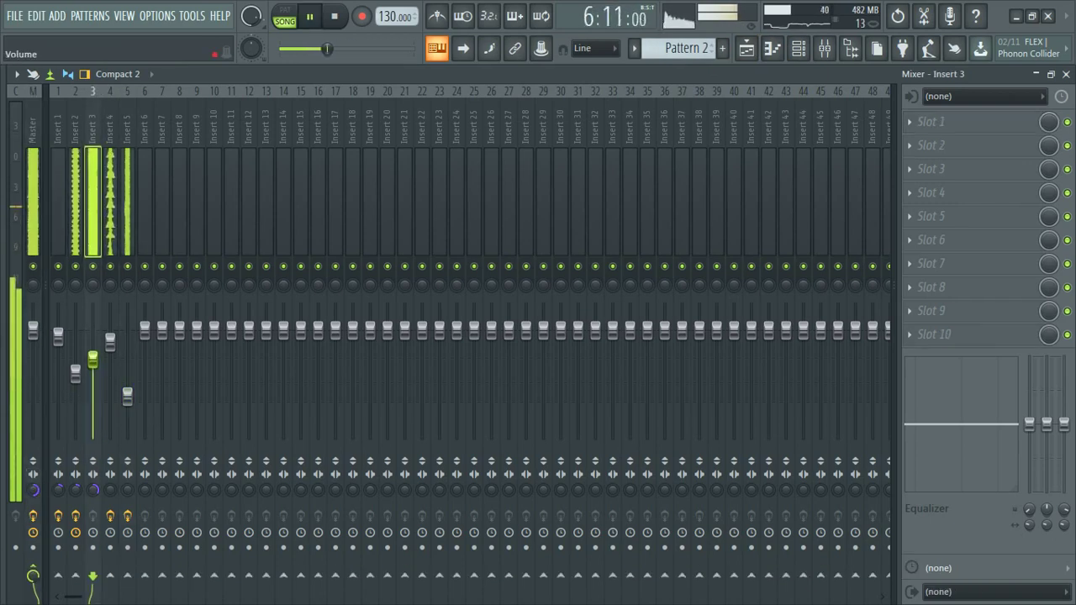
click(127, 397)
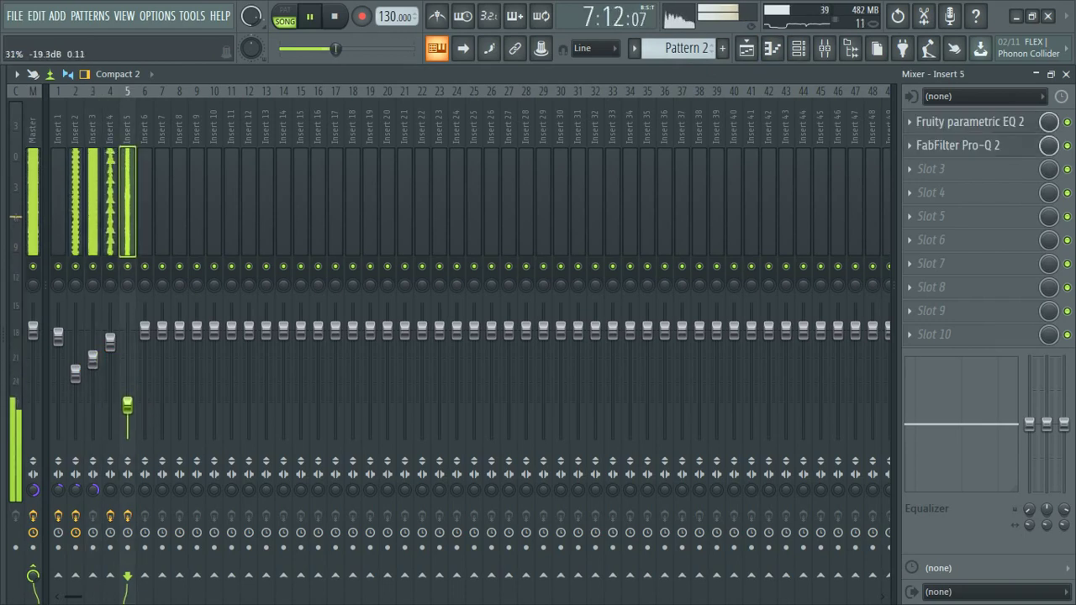
click(107, 356)
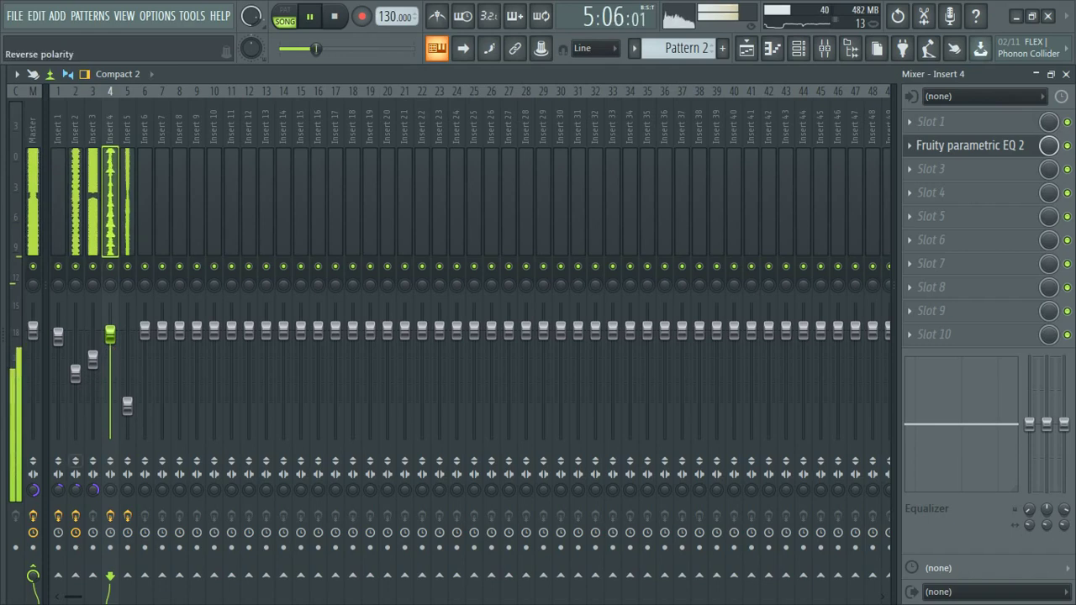
Step: Reset the master's stereo separation and delete Fruity Limiter from the master track
click(33, 330)
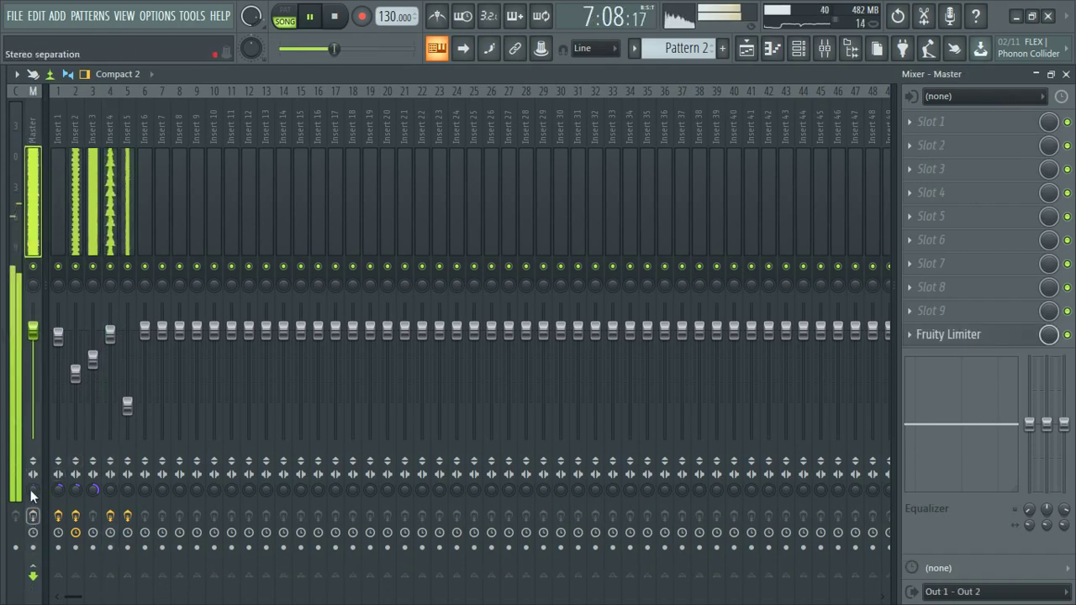
right_click(31, 492)
click(74, 374)
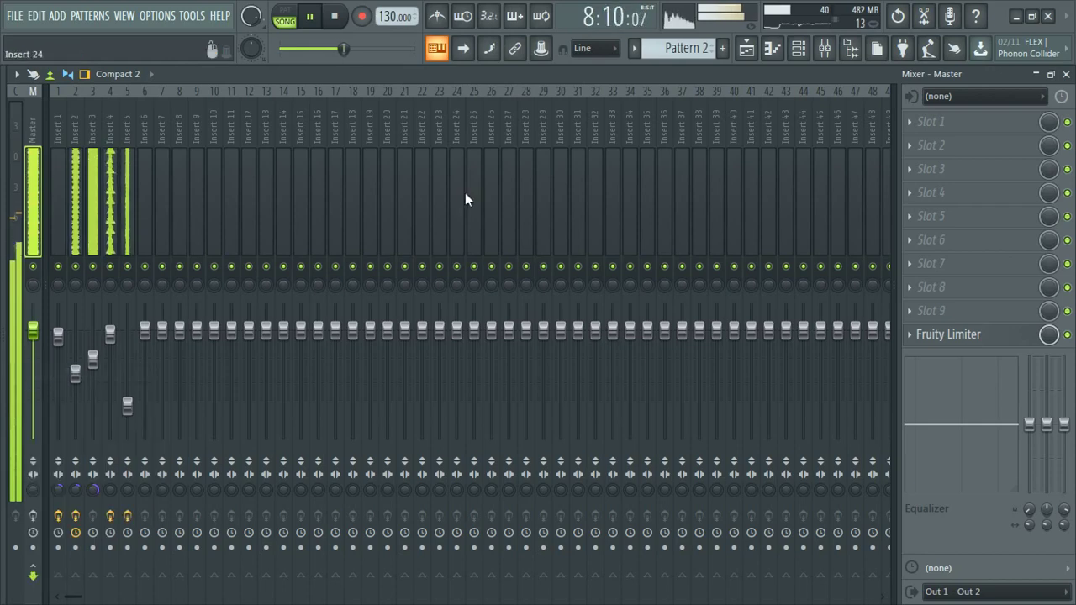
right_click(933, 334)
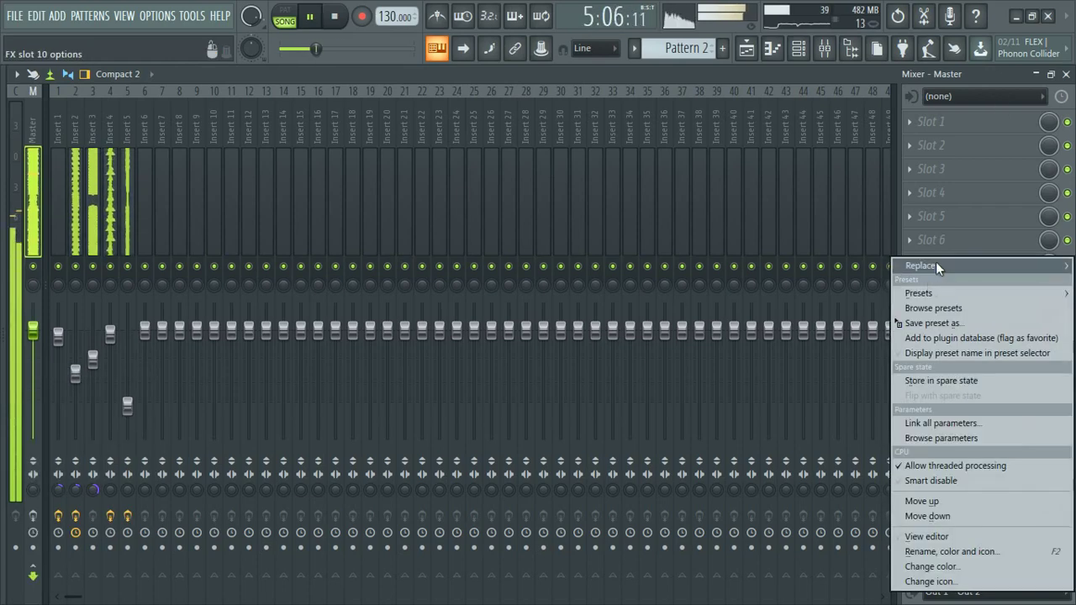
mouse_move(921, 265)
click(345, 53)
Step: Place Pattern 3 clips at bars 9 and 13 on playlist Track 4 and restart playback from bar 1
click(747, 49)
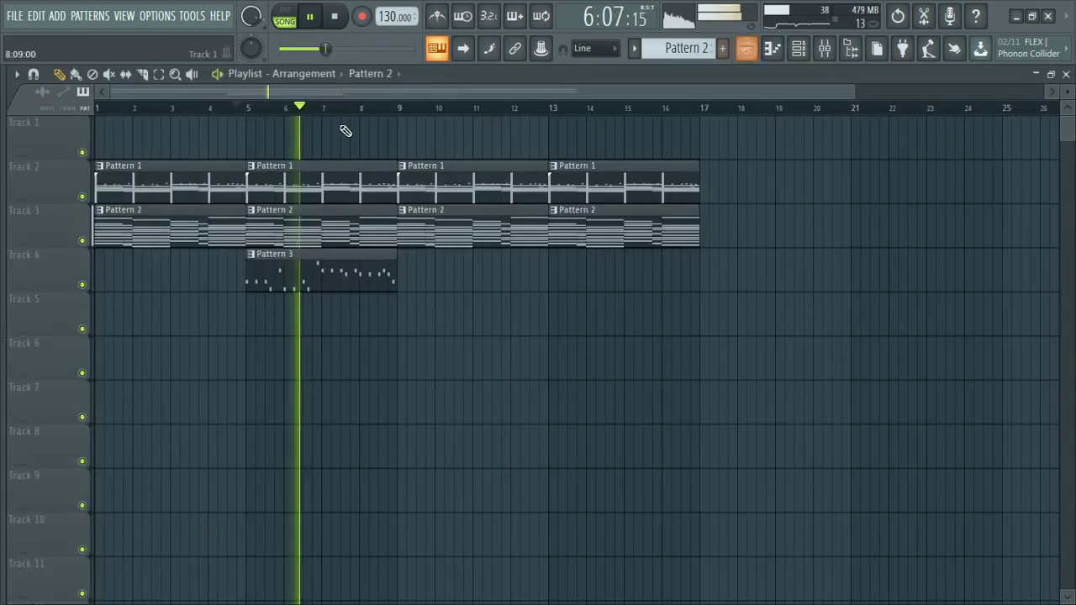
click(408, 277)
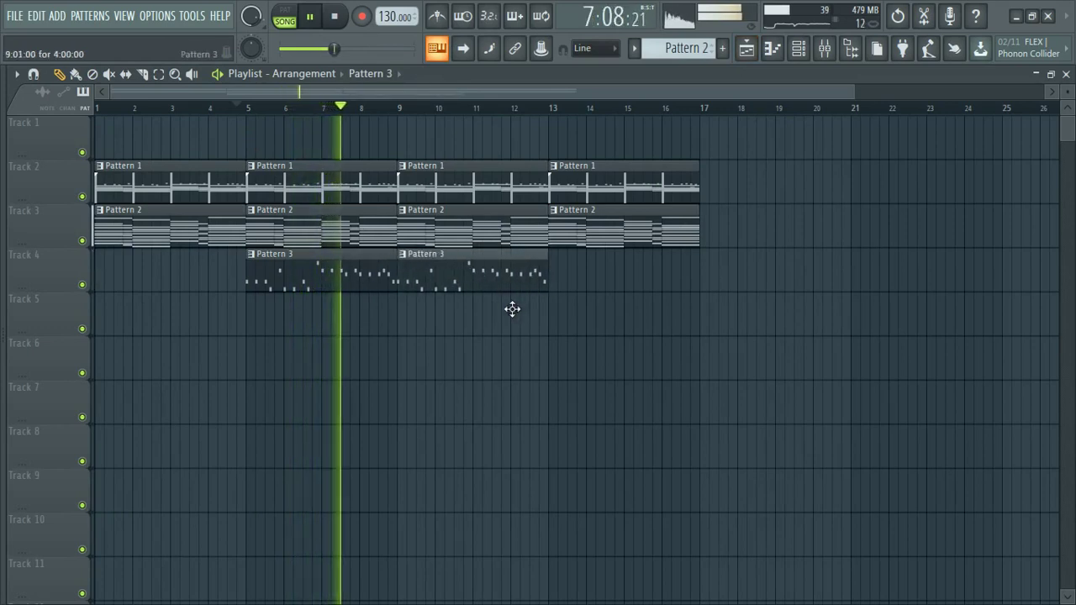
click(559, 278)
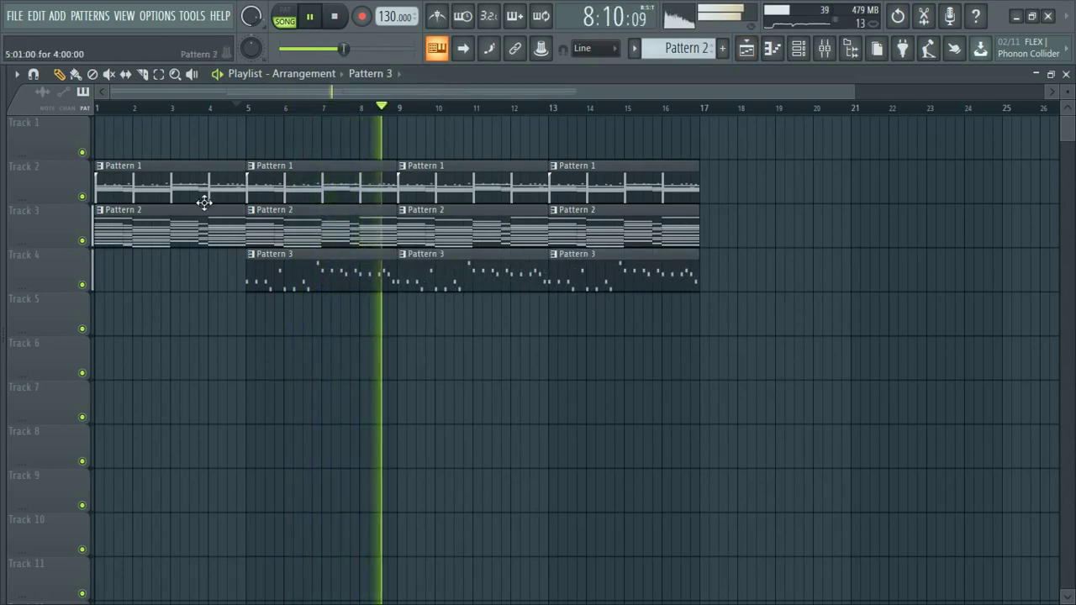
drag(116, 107, 95, 108)
Step: Show the browser beside the playlist and expand the packs sample folder instead of presets, with playback stopped
drag(5, 242, 480, 317)
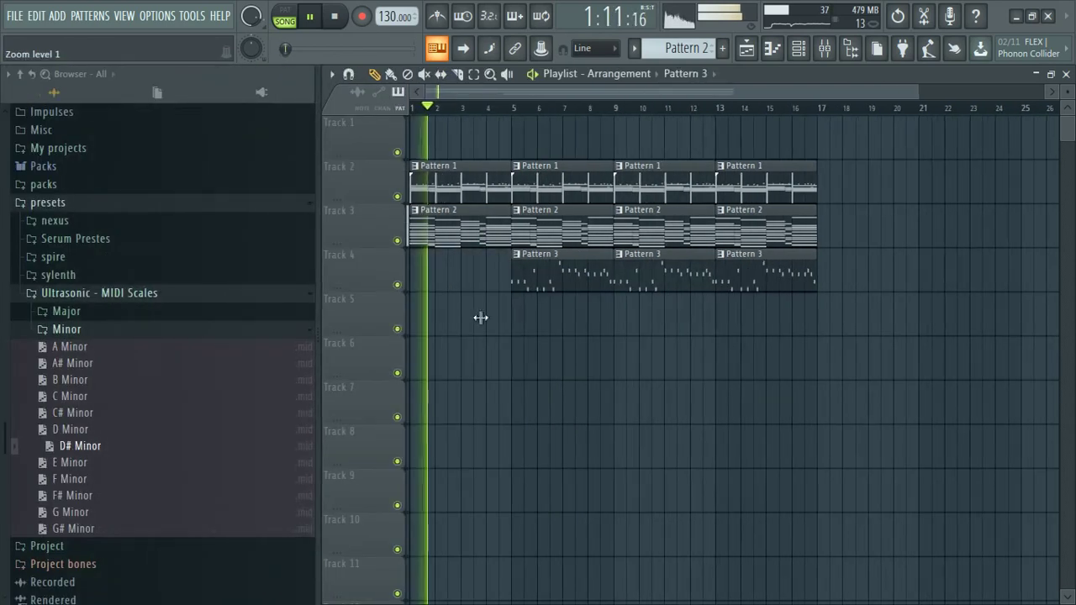
click(105, 327)
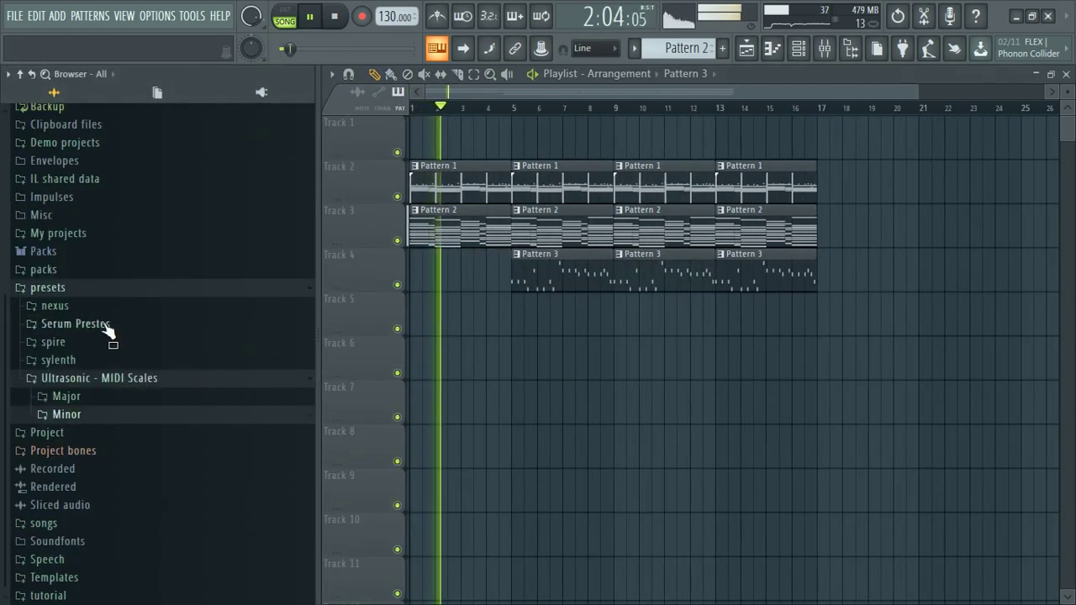
click(67, 274)
scroll(98, 408, down, 9)
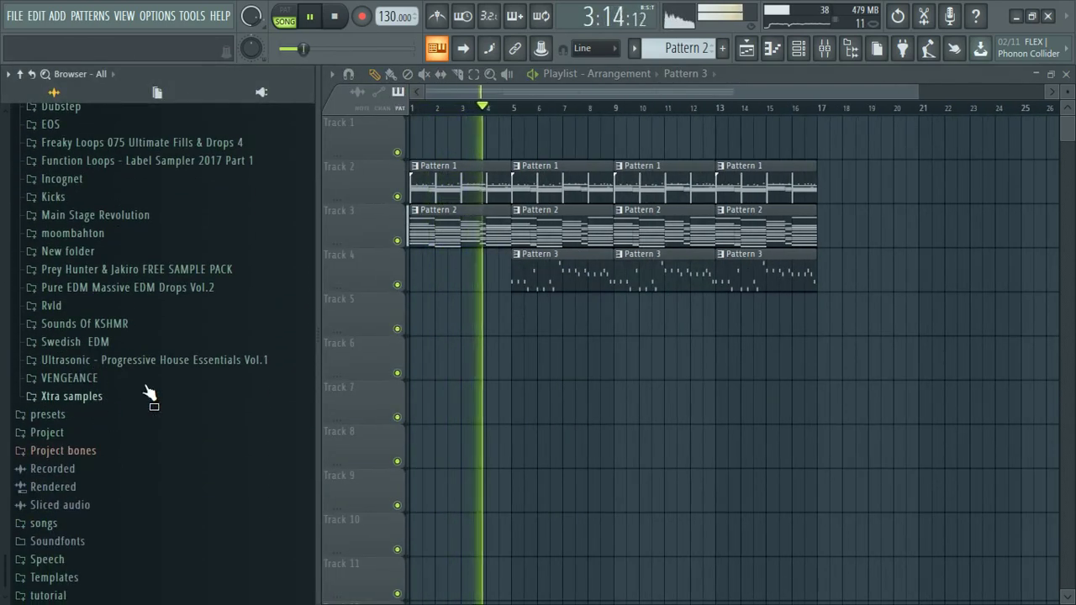
key(space)
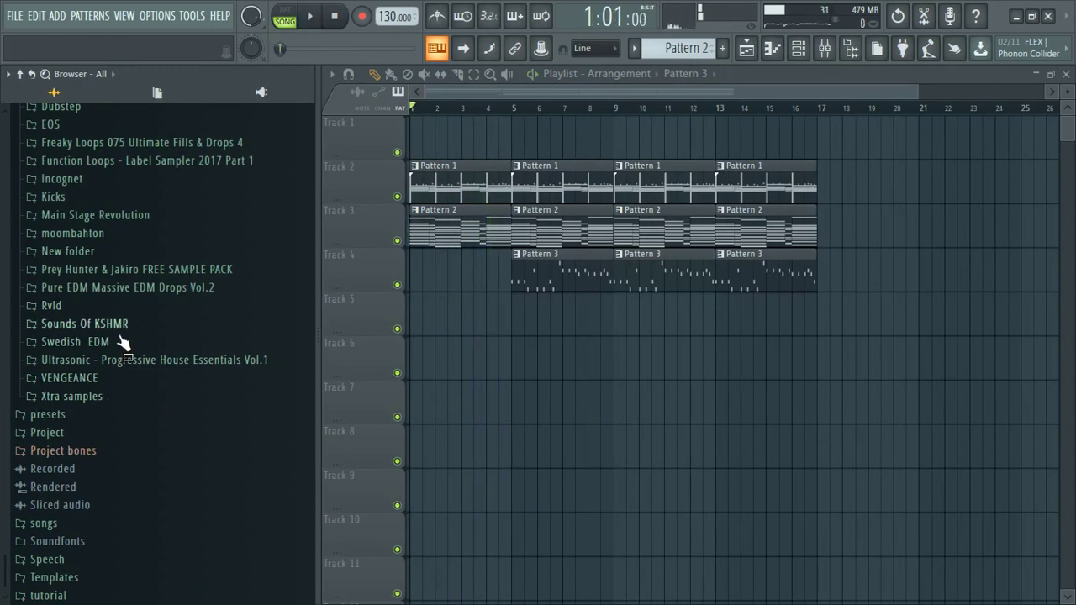
Step: Browse Sounds Of KSHMR to kshmr vol 3, KSHMR_FX_Elements, KSHMR_Ambiance_and_Foley, and expand KSHMR_Ambiance_Designed
click(118, 325)
click(114, 361)
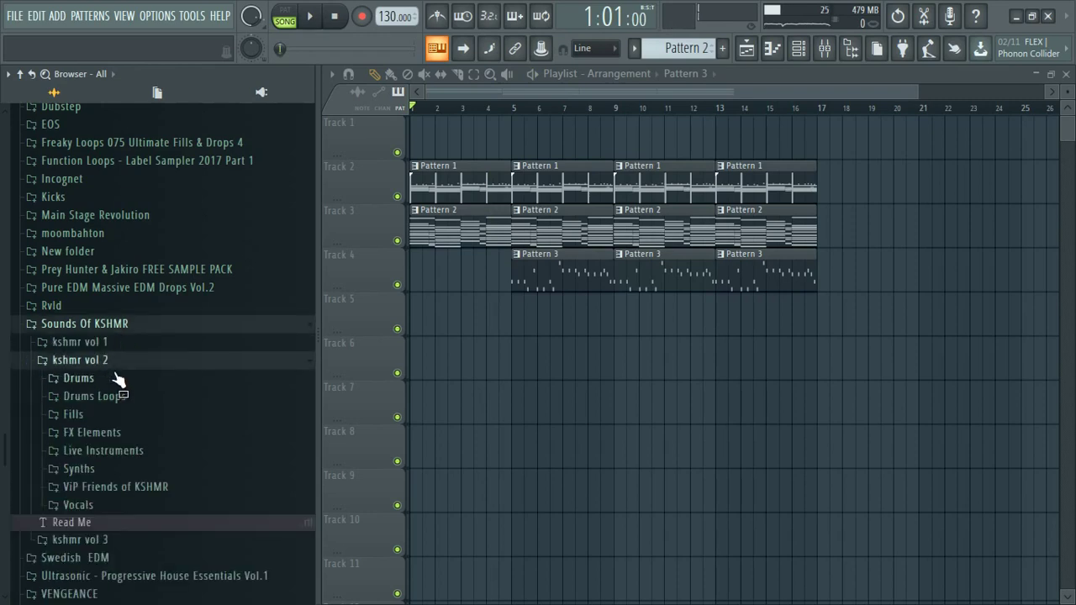
click(117, 379)
click(115, 361)
scroll(122, 345, down, 1)
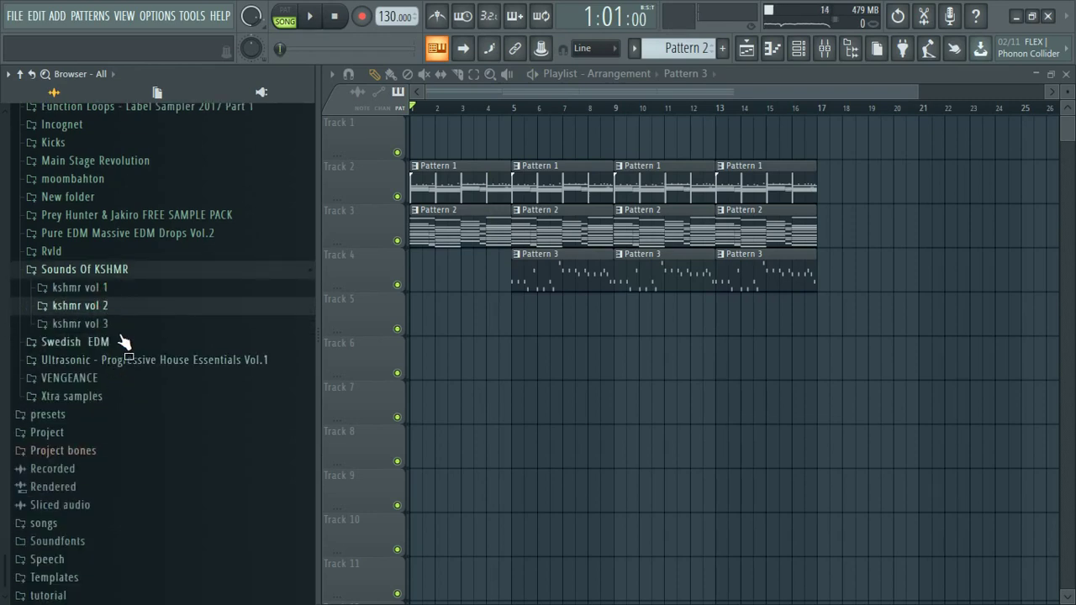
click(122, 327)
click(150, 396)
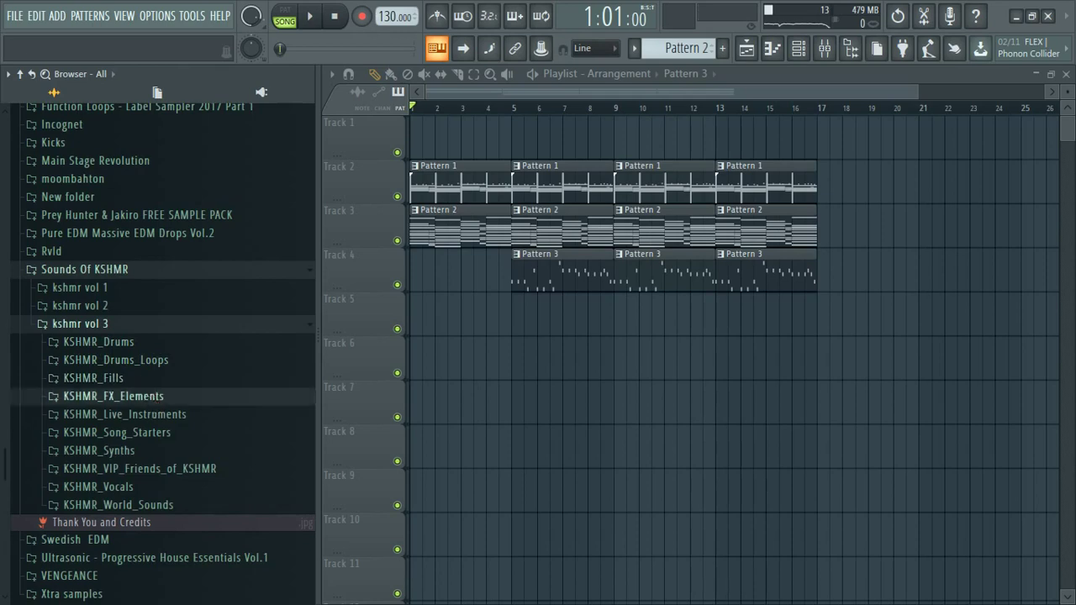
scroll(153, 378, down, 2)
click(164, 296)
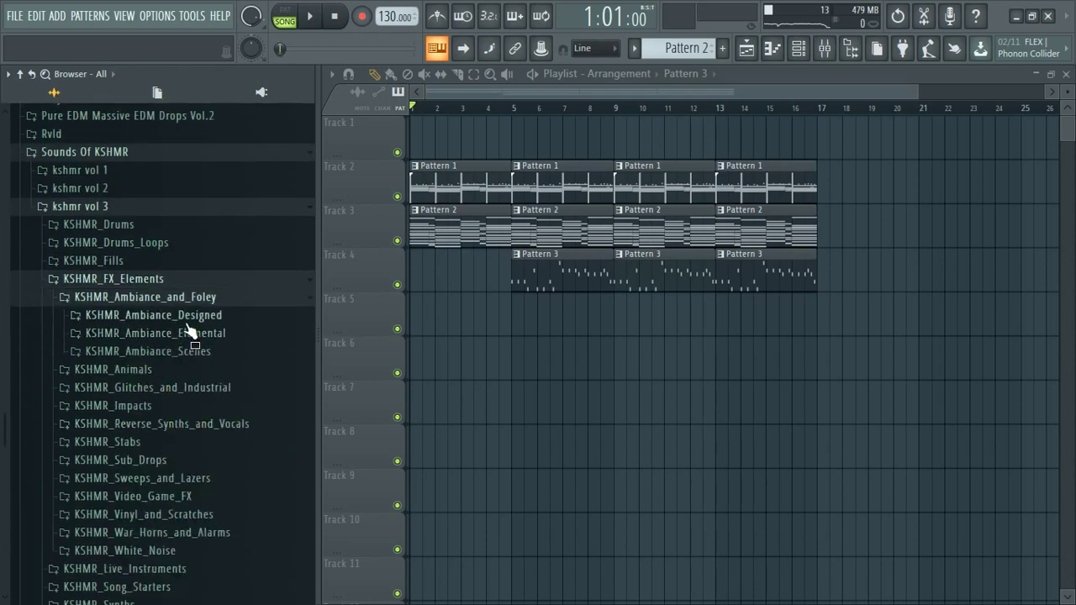
click(183, 319)
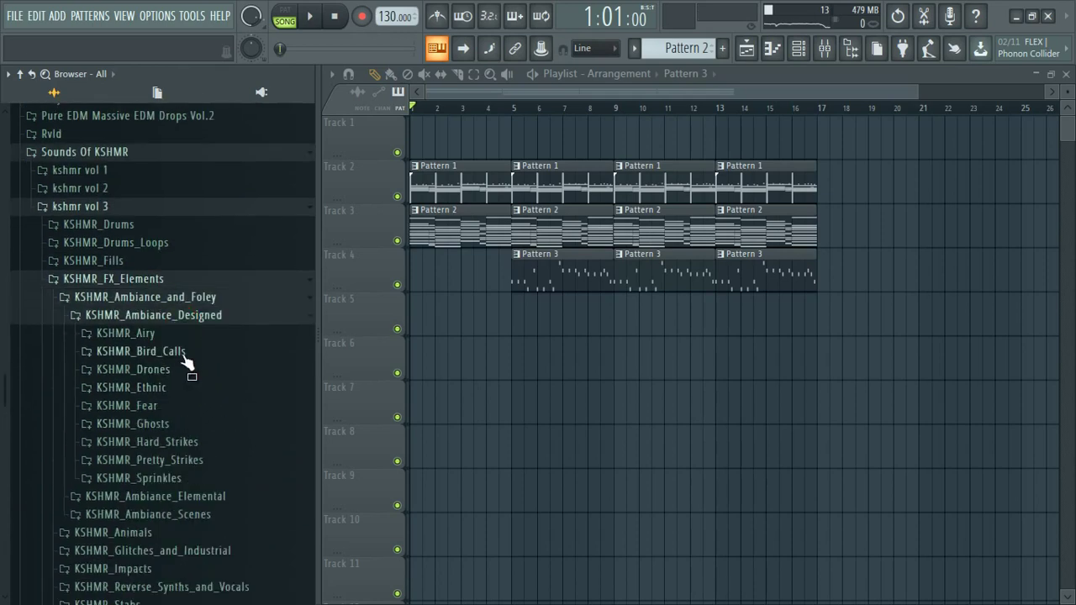
Step: Audition samples such as KSHMR_Ambiance_Airy_02_A, Airy_05_C# and KSHMR_Bird_Call_11_Down_F, closing each folder again
click(182, 337)
click(184, 367)
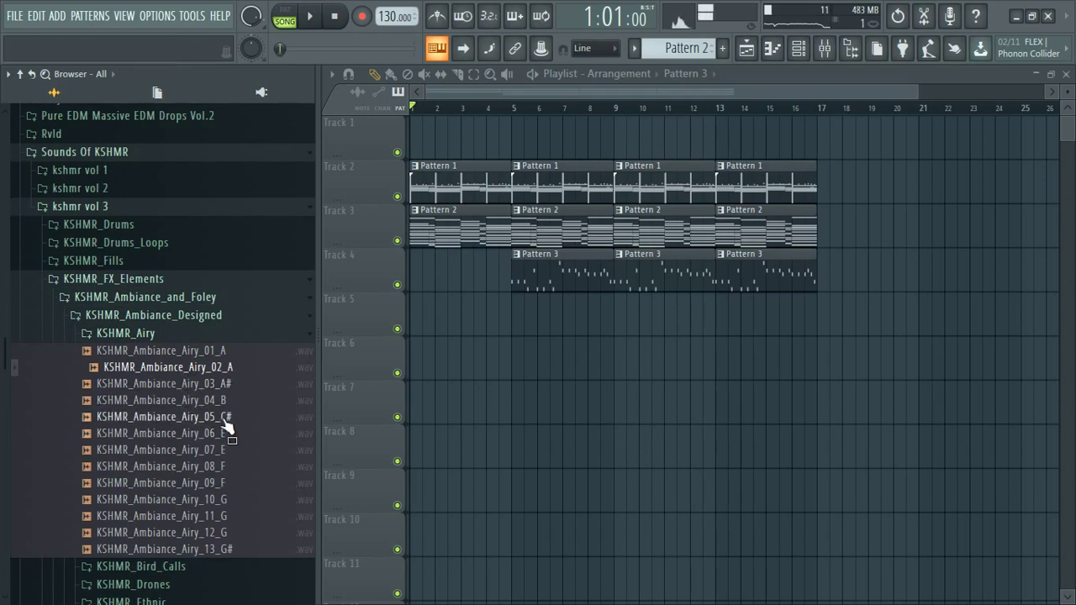
click(168, 417)
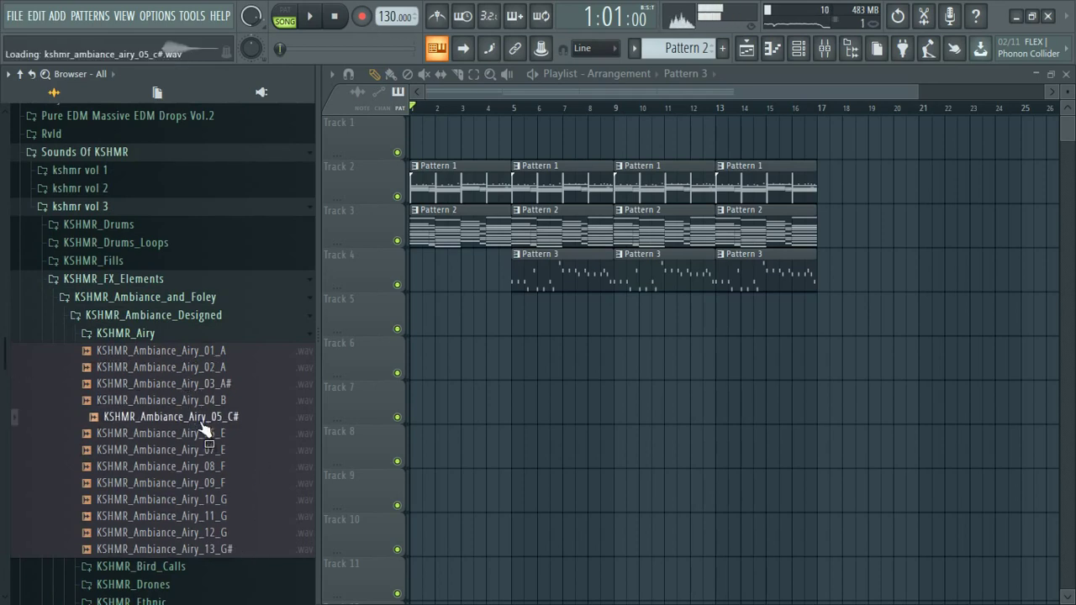
click(183, 336)
click(173, 351)
click(204, 381)
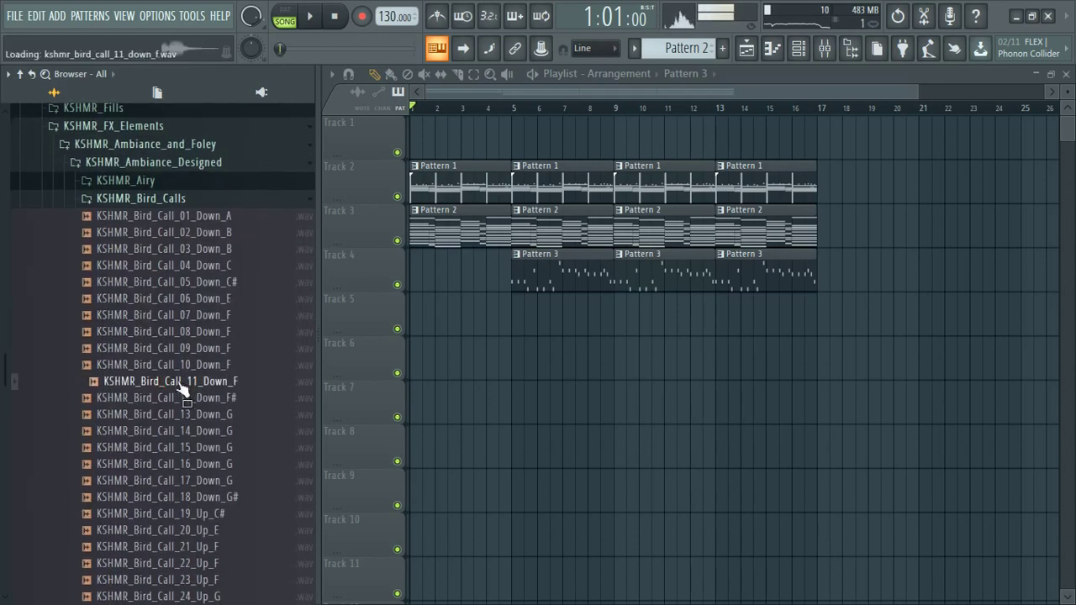
click(182, 200)
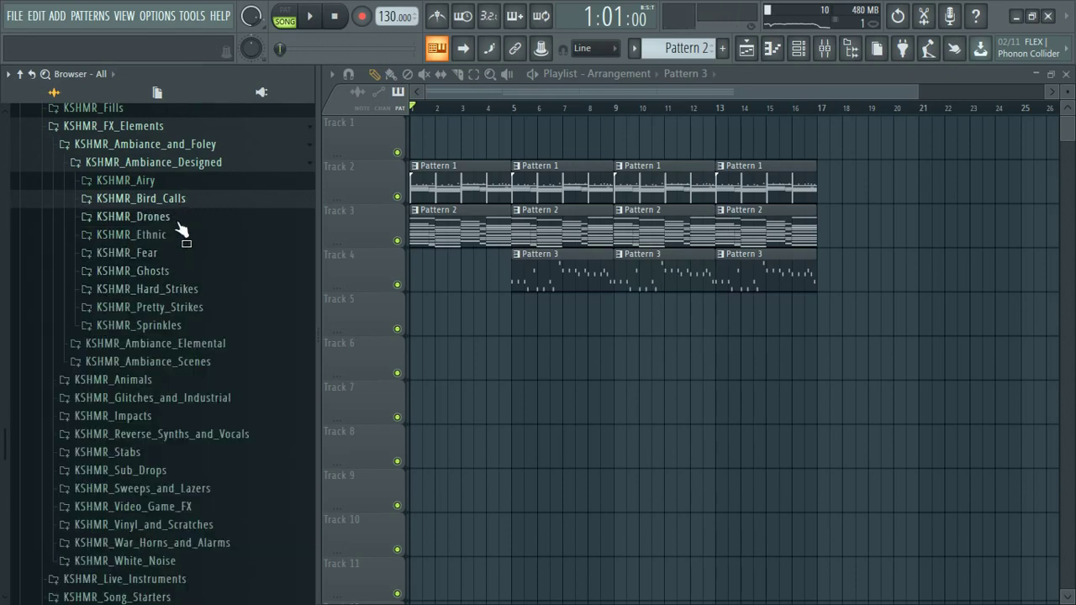
Step: Audition the KSHMR_Drones samples, including Drone_07_Dm, 08_D#, 09_D# and 10_D#
click(179, 221)
click(185, 267)
click(209, 335)
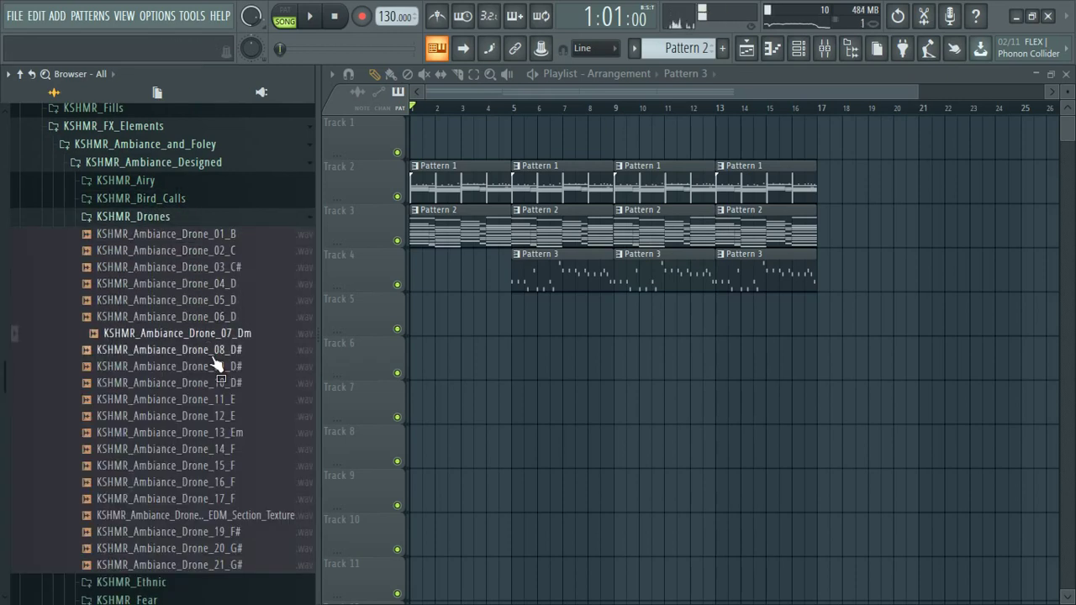
click(215, 353)
click(220, 370)
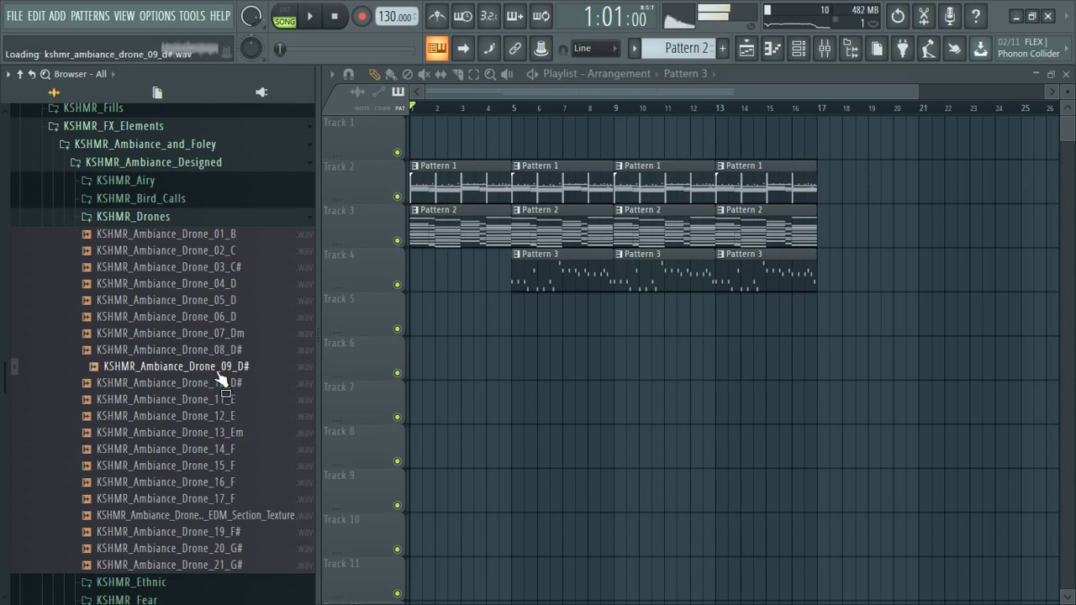
click(222, 387)
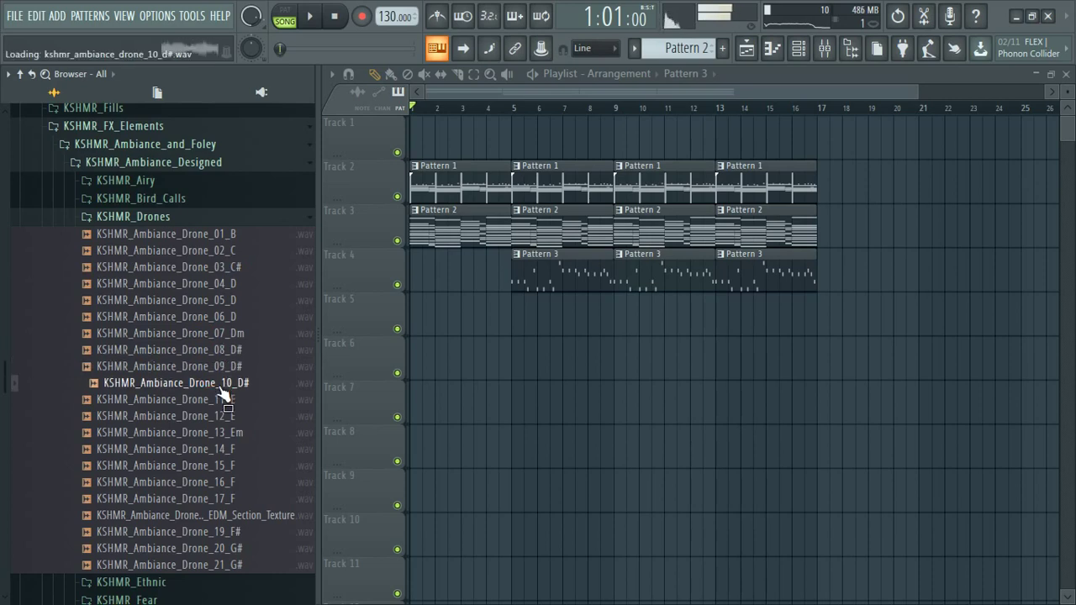
Step: Place KSHMR_Ambiance_Drone_10_D# at bar 1 on playlist Track 6 and preview it briefly
drag(222, 387, 429, 354)
key(space)
key(space)
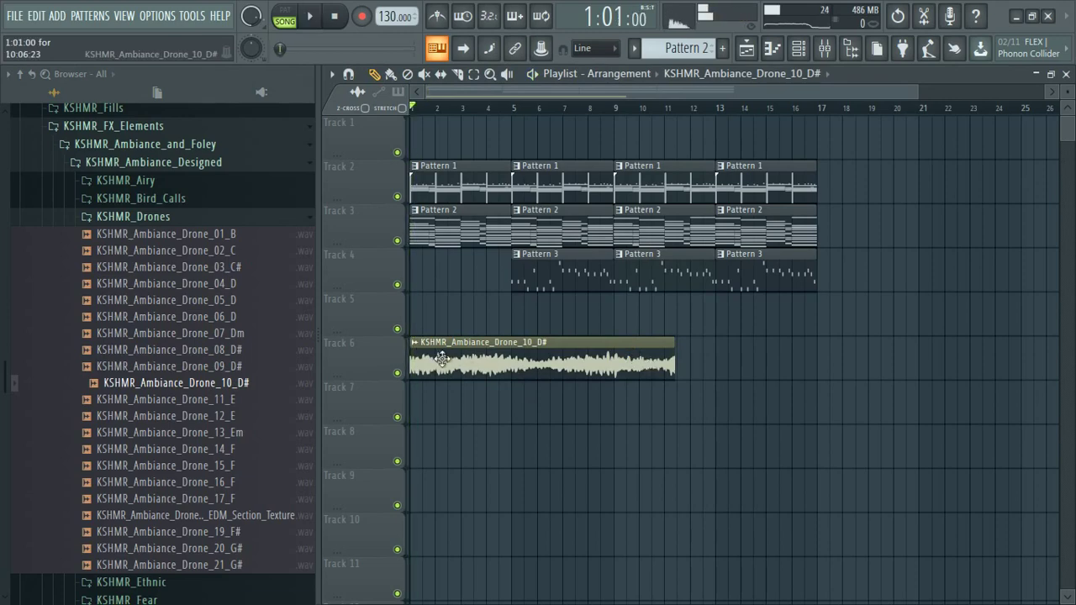
Step: Route the KSHMR_Ambiance_Drone_10_D# channel to mixer track 6 and return to the playlist
double_click(539, 367)
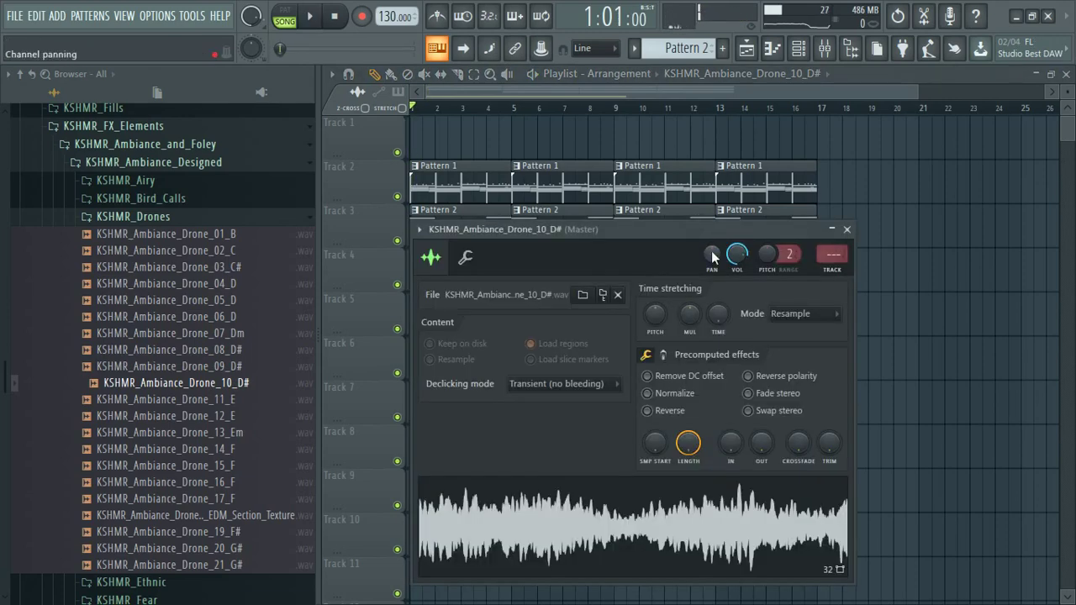
key(ctrl+l)
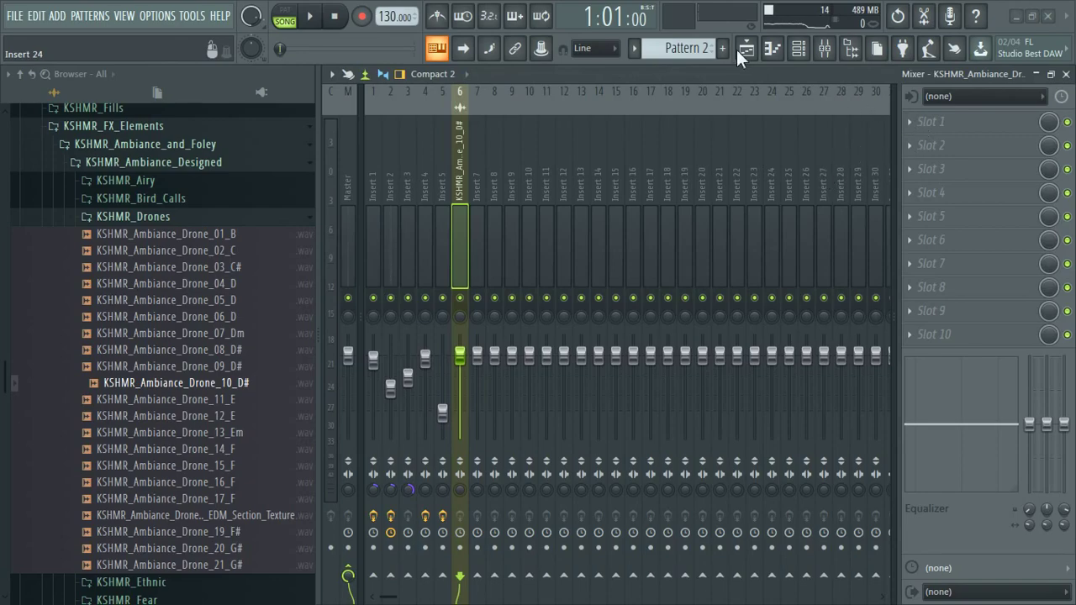
key(ctrl+shift+s)
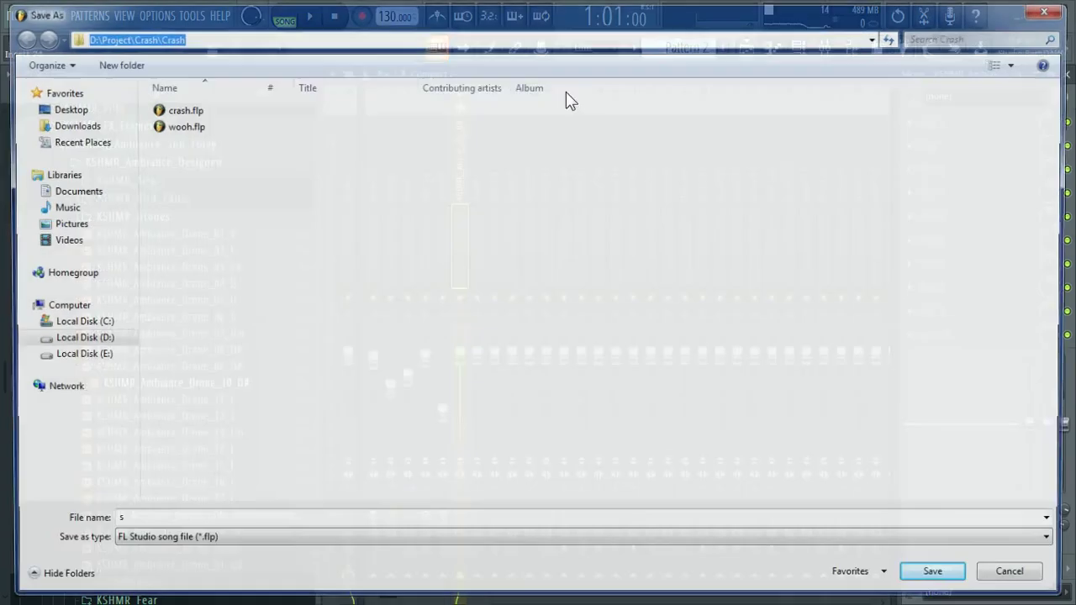
click(1048, 14)
click(746, 48)
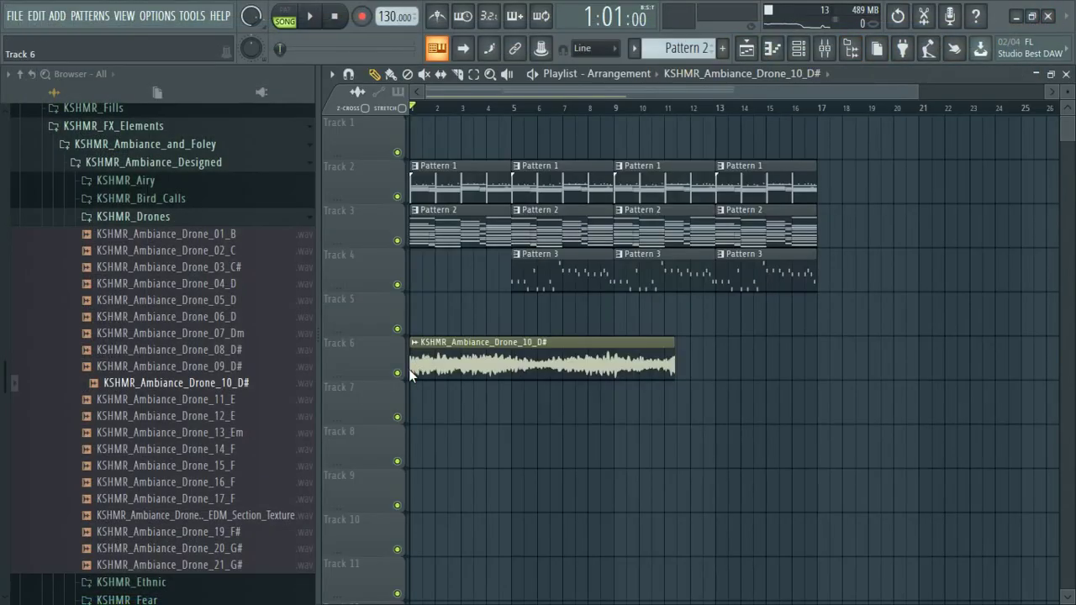
Step: Add Fruity parametric EQ 2 to the drone's mixer track and set its band 1 high pass to about 132 Hz
key(space)
key(F9)
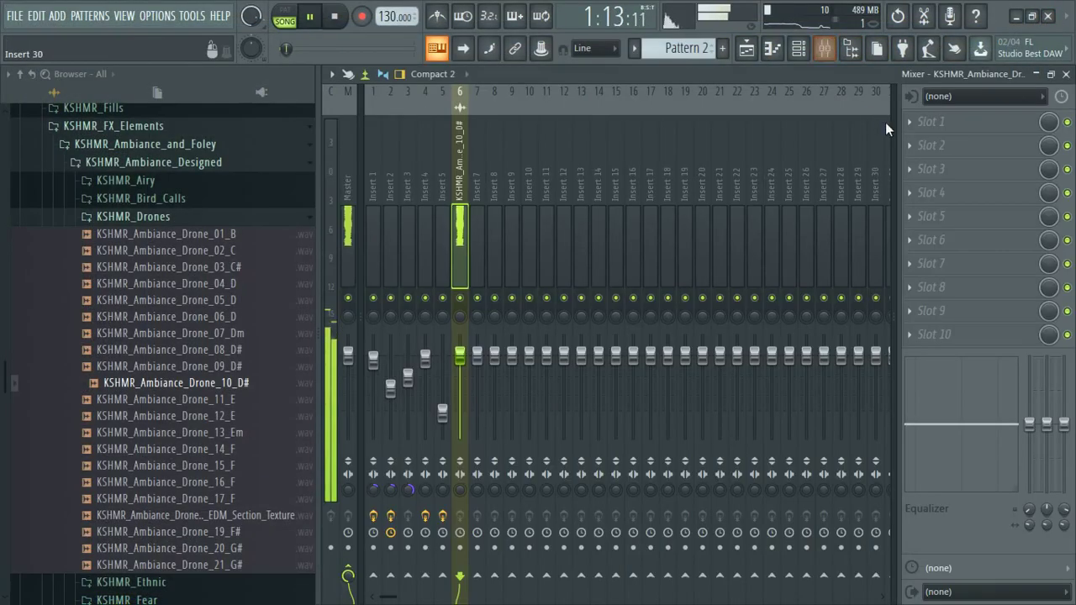
click(933, 122)
click(517, 177)
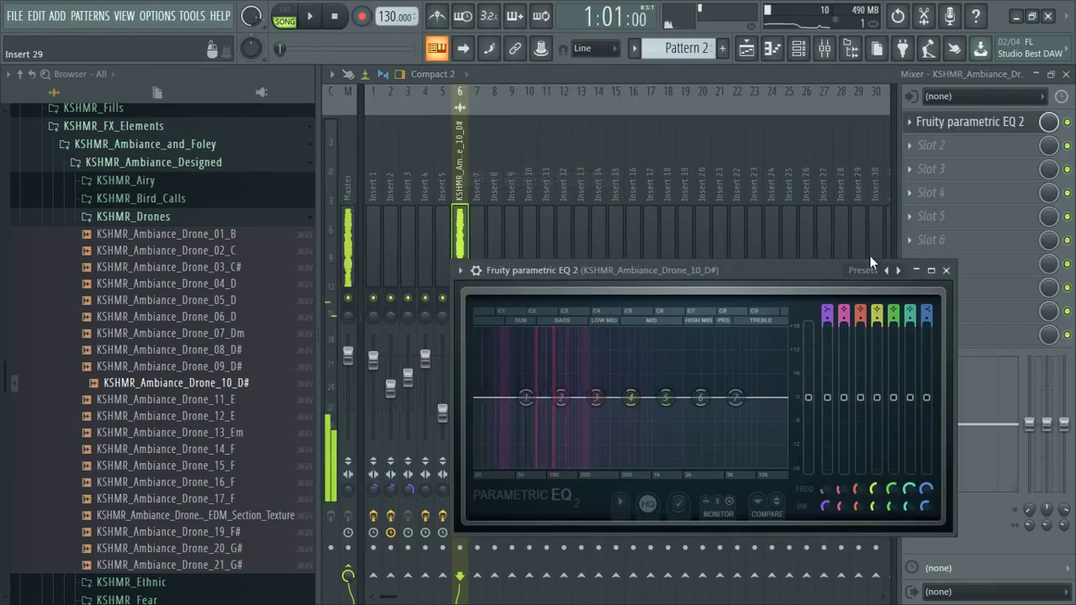
click(898, 271)
drag(478, 398, 560, 397)
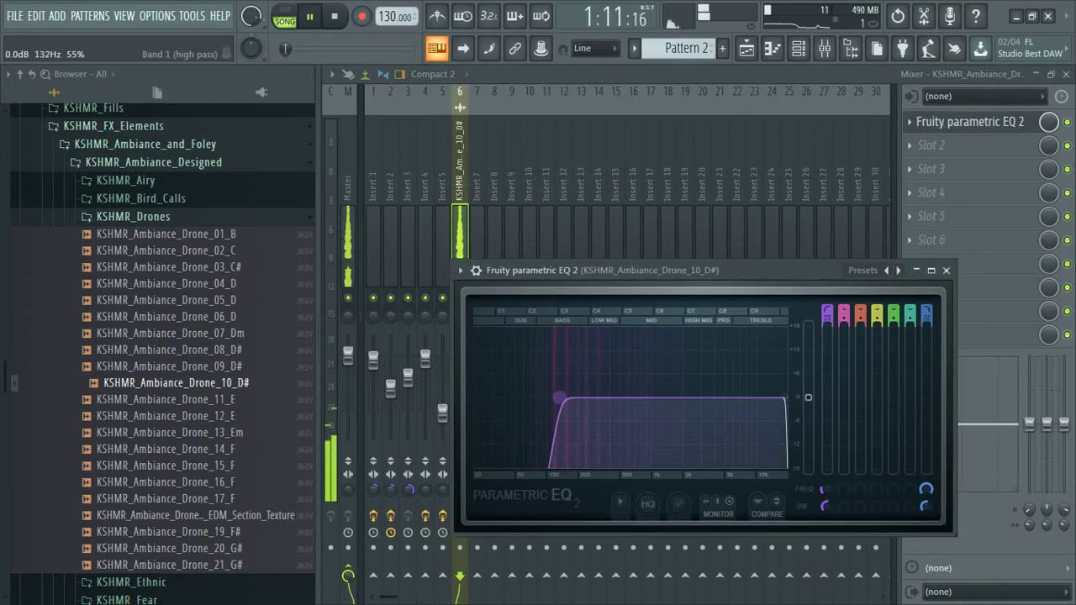
Step: Play the drone on Track 6 together with only Track 3 and inspect the drone's channel settings
click(601, 84)
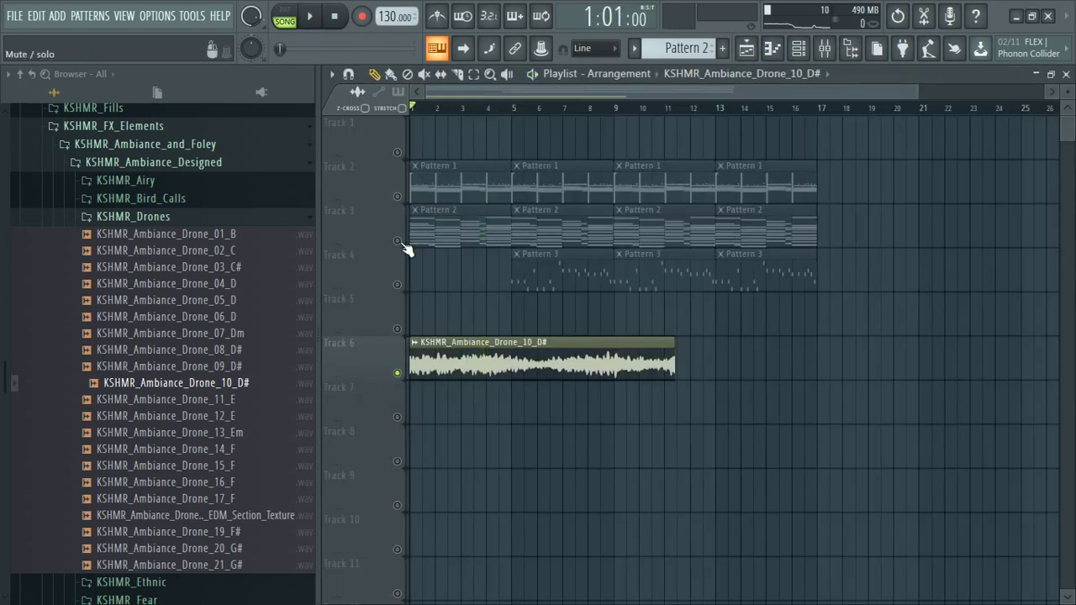
click(401, 243)
key(space)
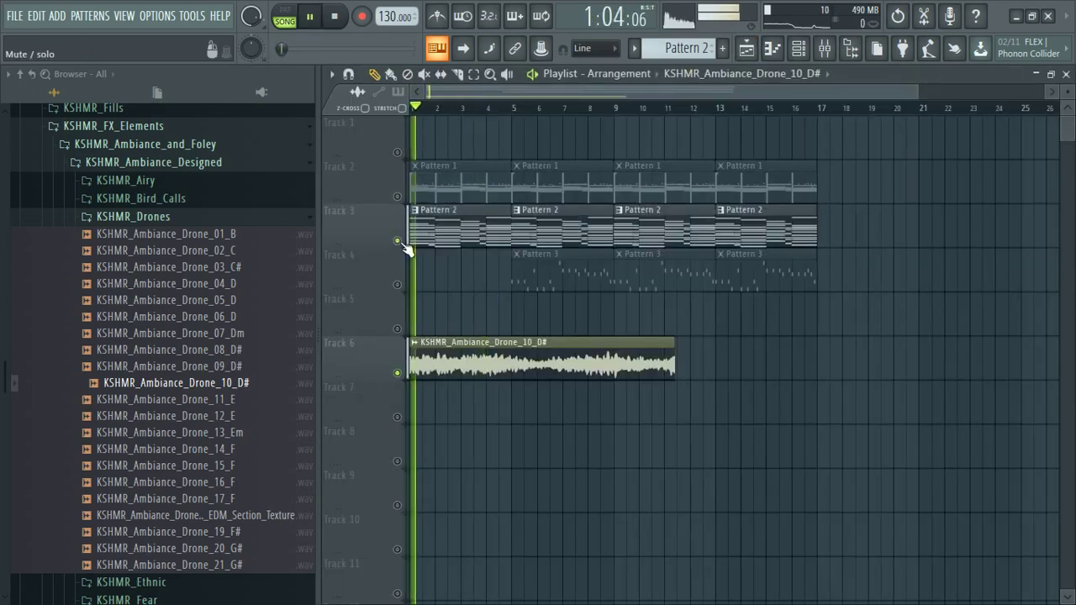
double_click(500, 355)
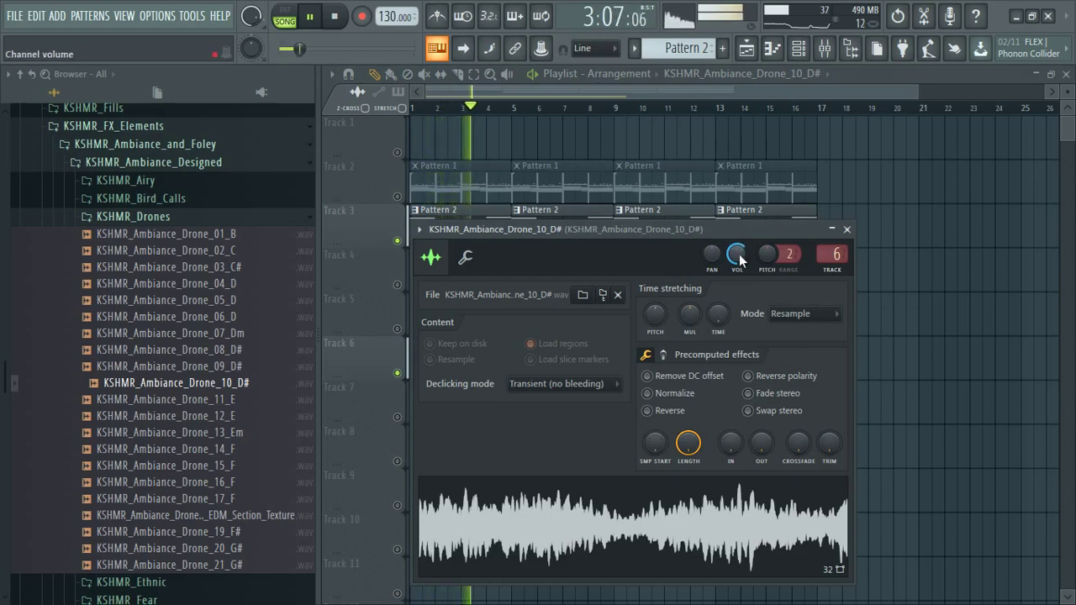
click(846, 230)
click(824, 48)
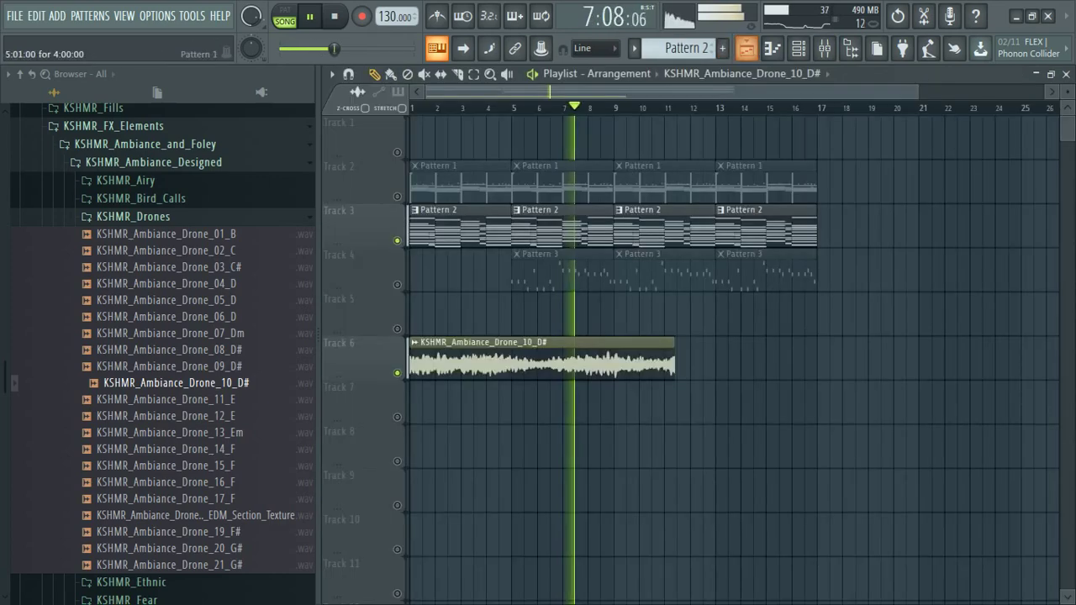
click(826, 48)
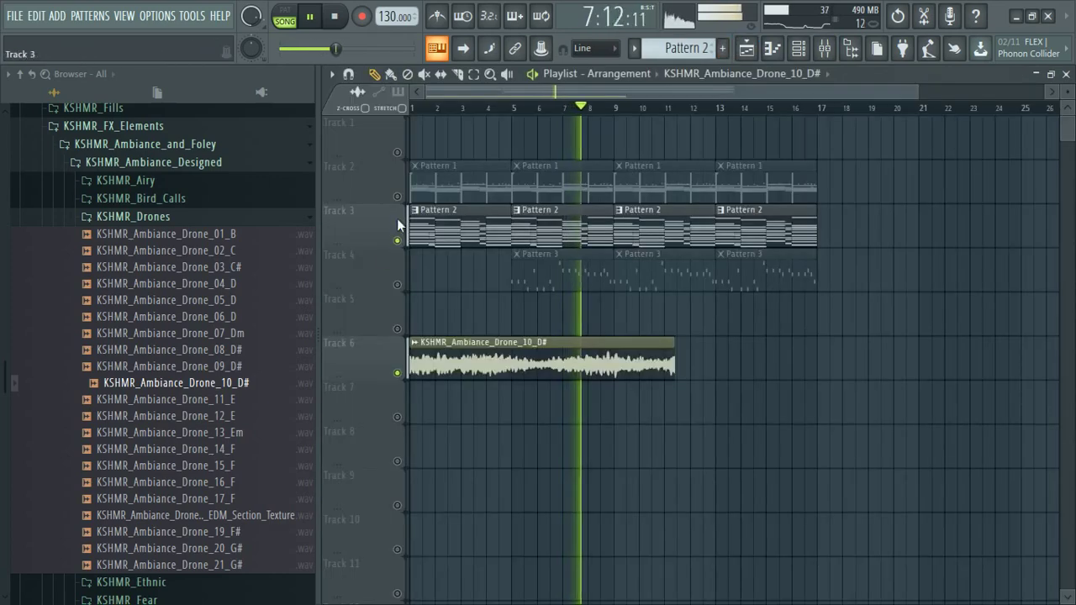
Step: Mute the first Spire channel in the channel rack and replay the remaining layers with the drone from bar 1
click(851, 48)
key(space)
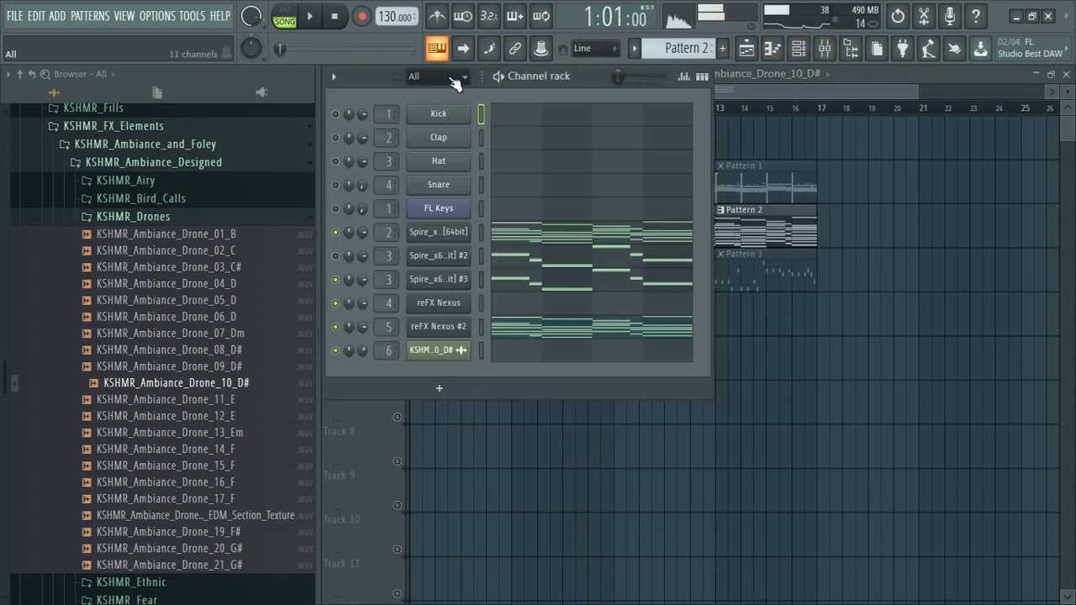
key(space)
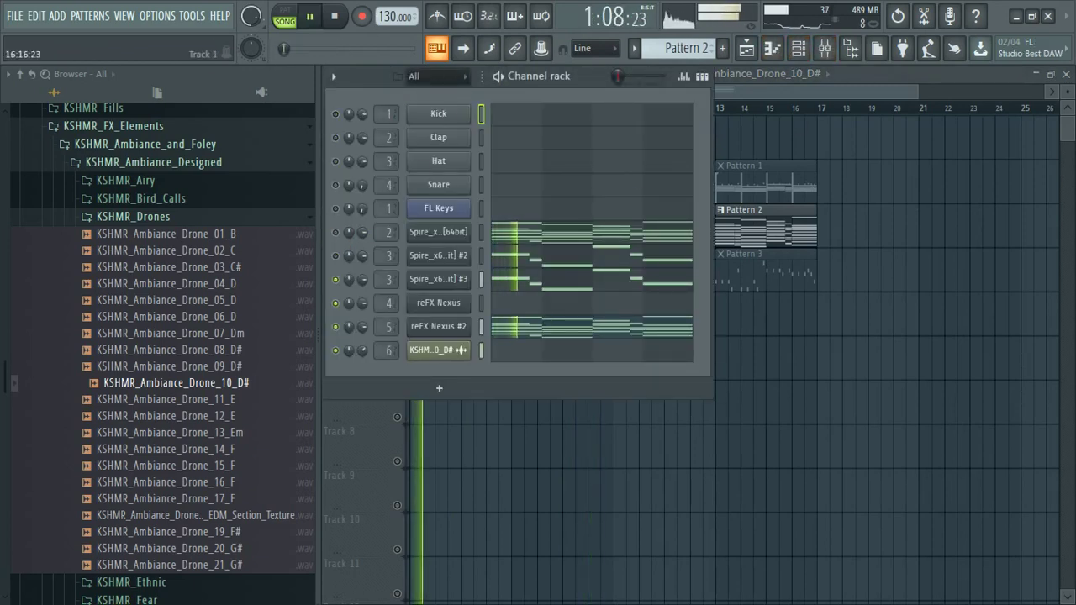
click(851, 48)
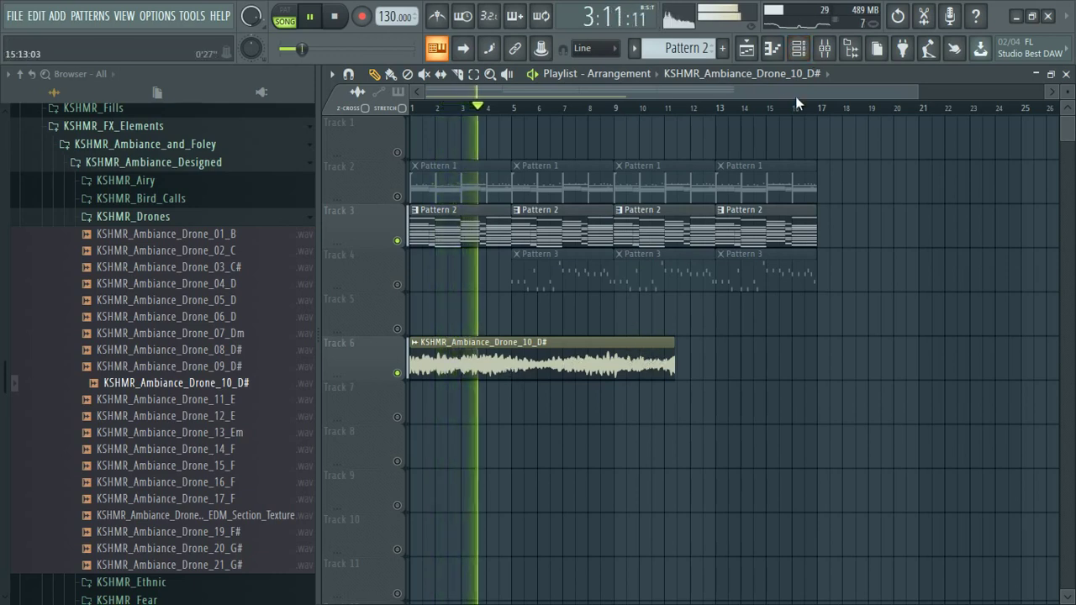
Step: Solo Track 6 to hear the drone alone, delete its clip from the playlist and stop playback
key(space)
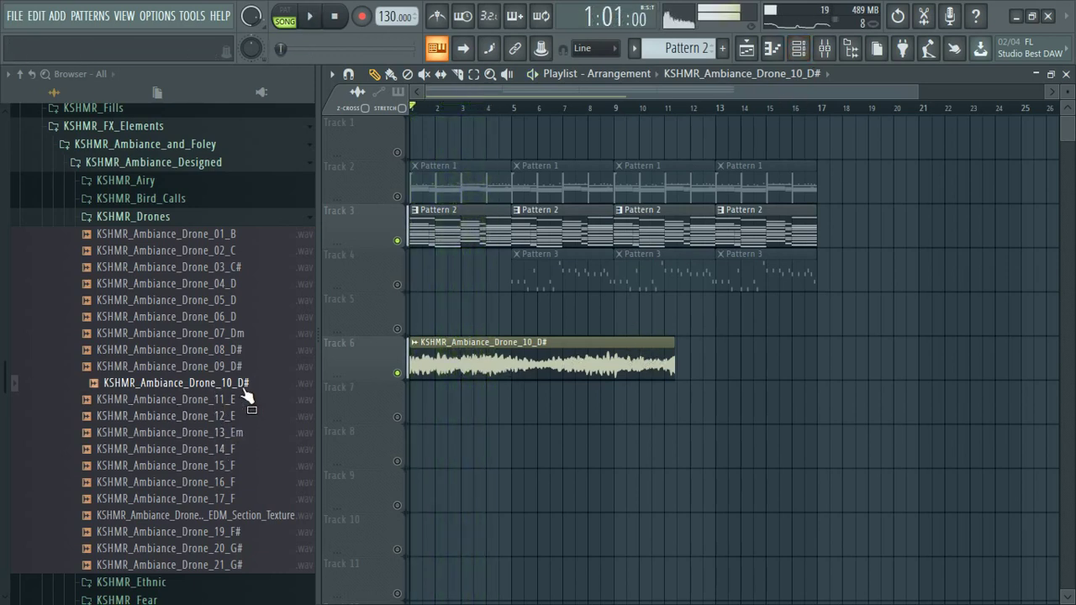
key(space)
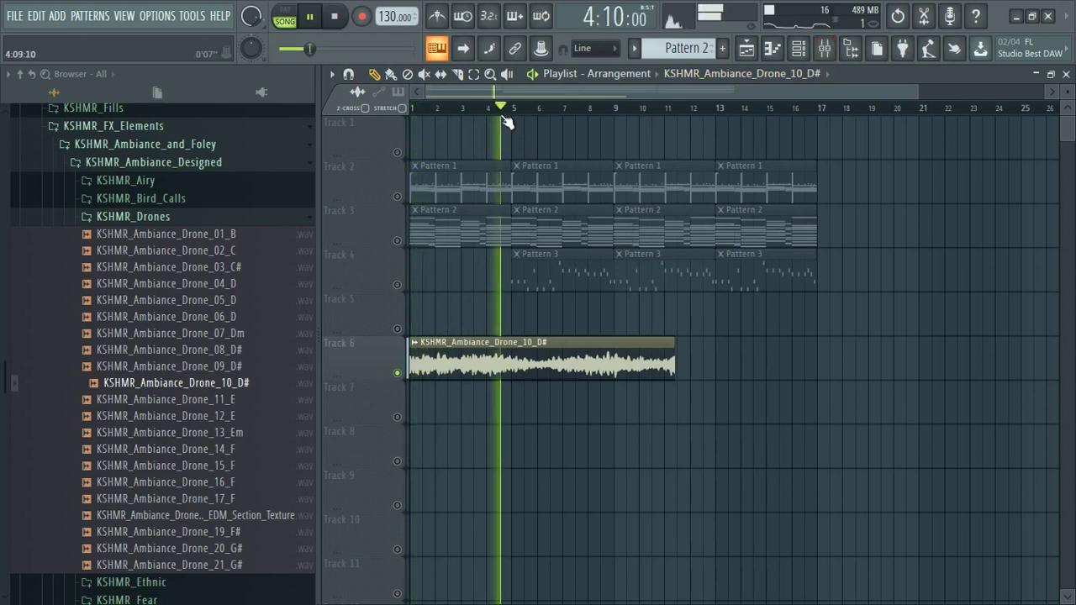
right_click(533, 375)
key(space)
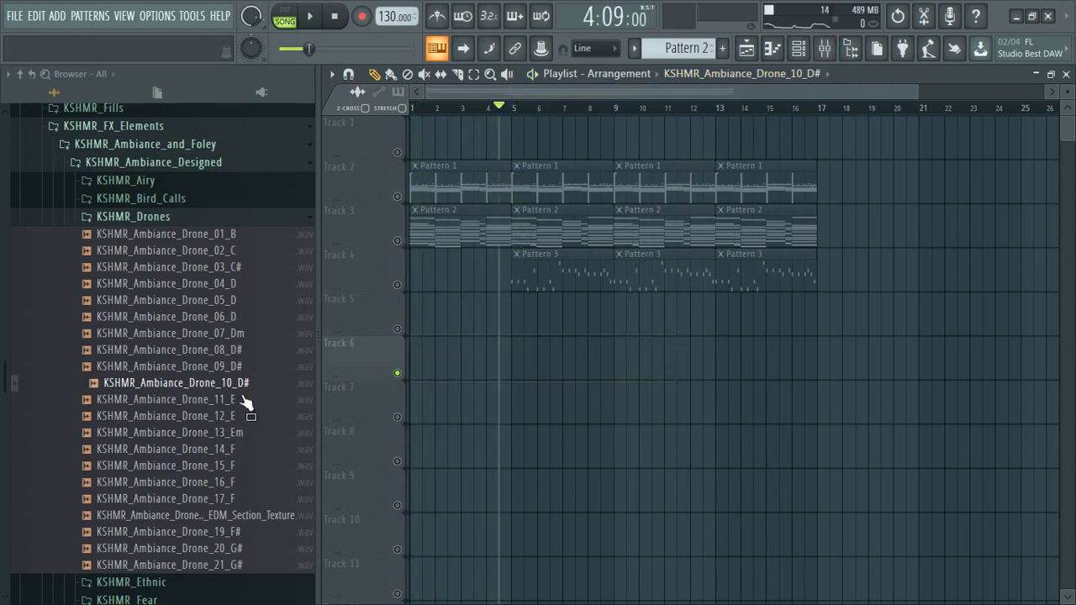
Step: Audition the D# drone samples and place KSHMR_Ambiance_Drone_09_D# at bar 1 on Track 6
click(252, 357)
click(251, 369)
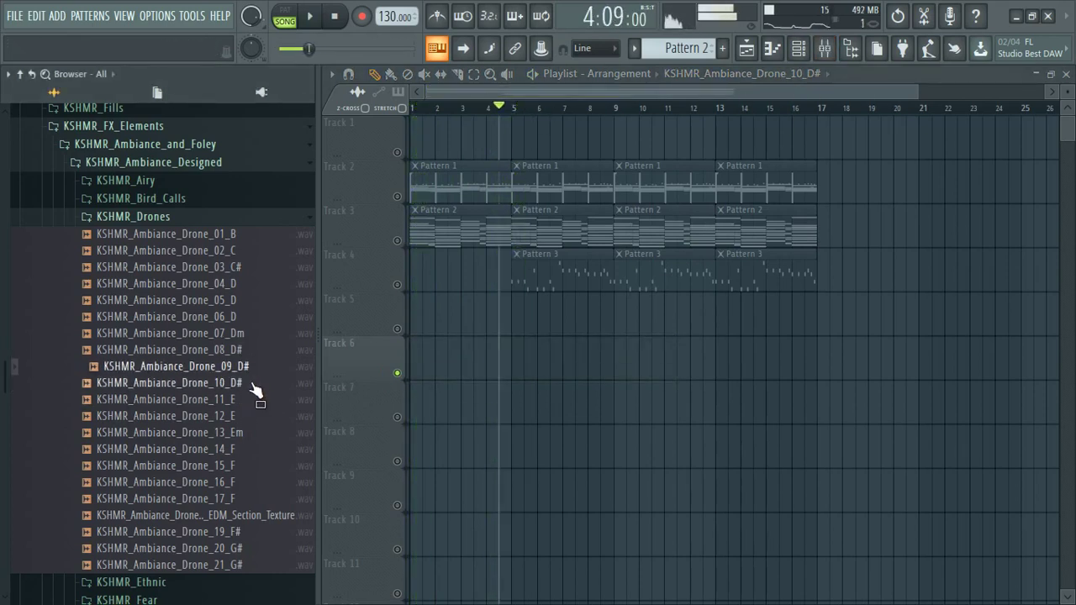
drag(250, 372, 389, 373)
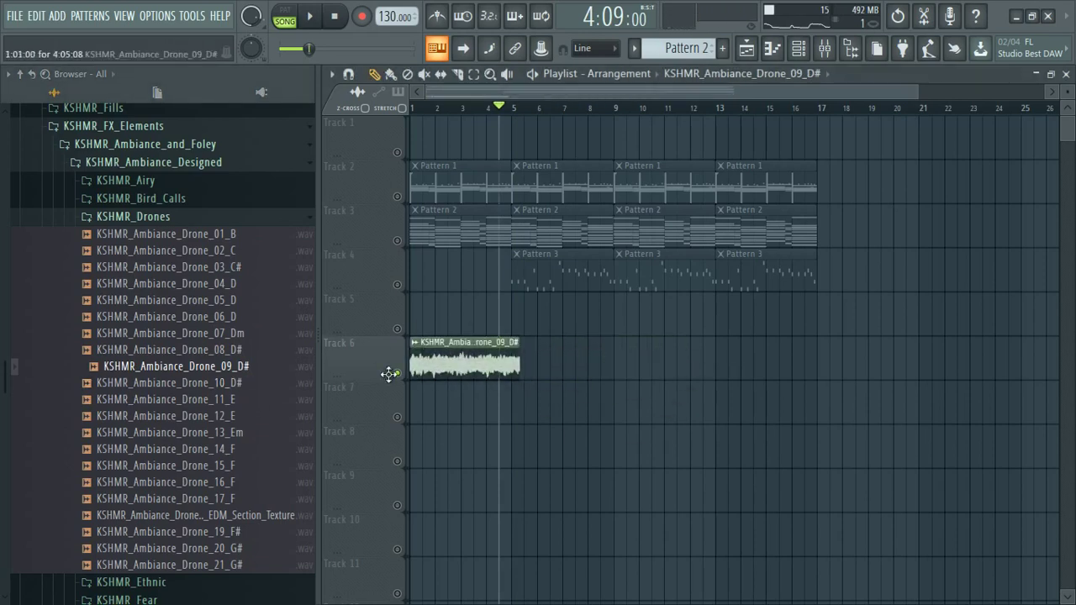
Step: Unsolo Track 6 so all playlist tracks are active, and play the arrangement from bar 1
key(space)
key(space)
right_click(398, 241)
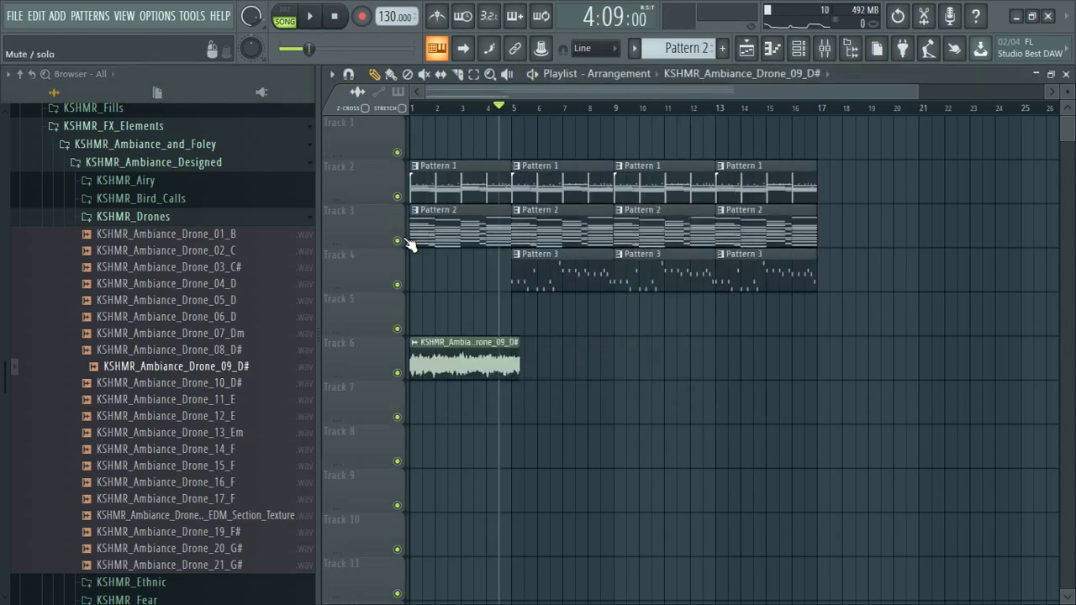
key(space)
click(412, 108)
Step: Lower the KSHMR_Ambiance_Drone_09_D# channel volume and replay the opening repeatedly to judge the blend
double_click(446, 354)
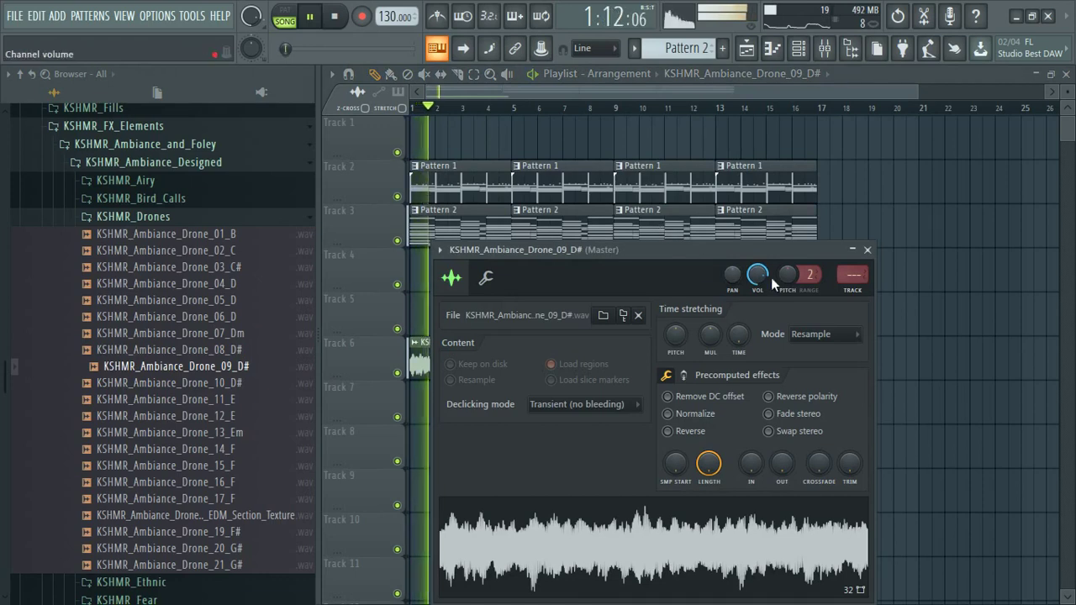
drag(757, 275, 757, 313)
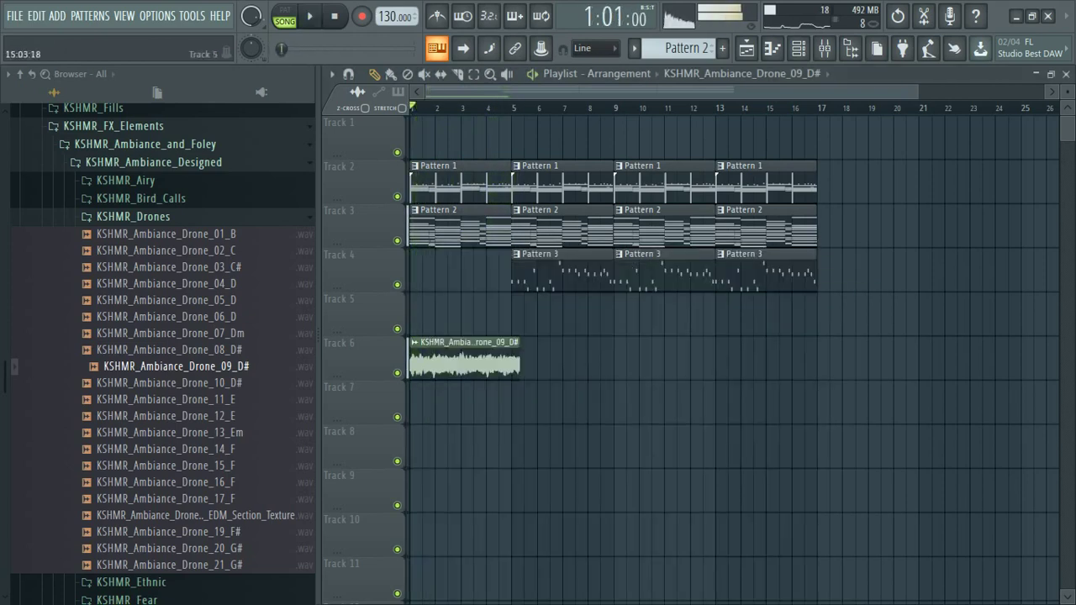
key(space)
key(space)
key(space)
key(space)
key(space)
key(space)
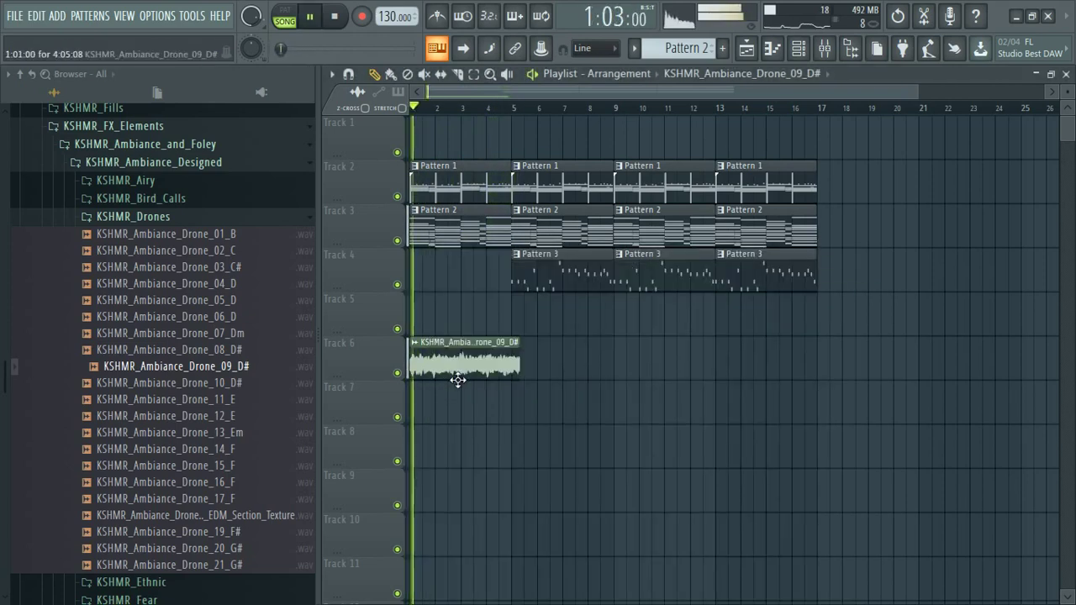
key(space)
key(space)
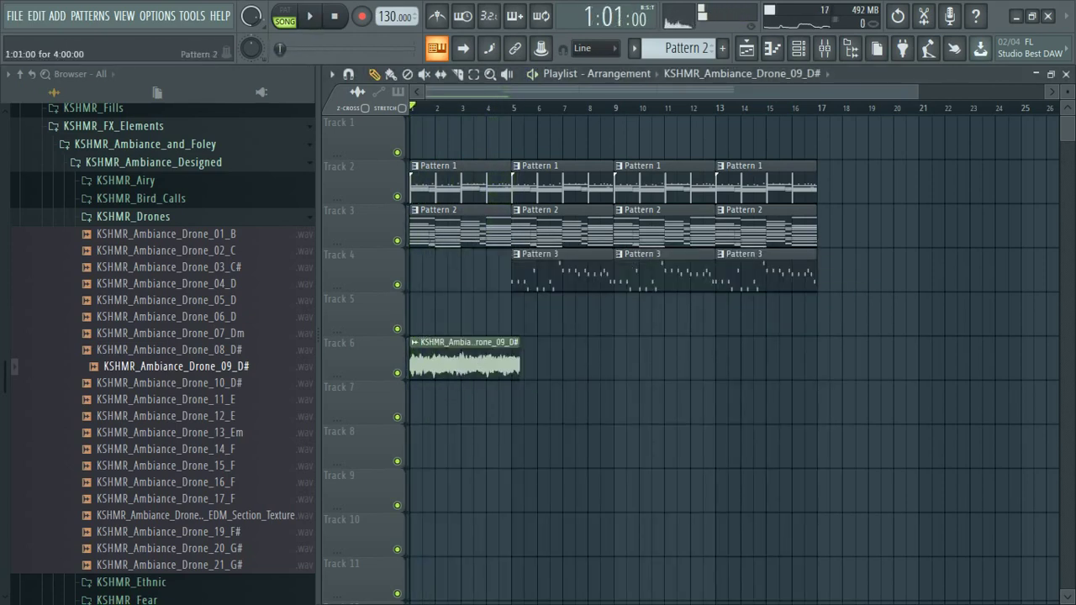
Step: Audition another drone sample, then samples in the KSHMR_Ethnic folder including KSHMR_Ambiance_Ethnic_04_D
click(262, 401)
click(196, 220)
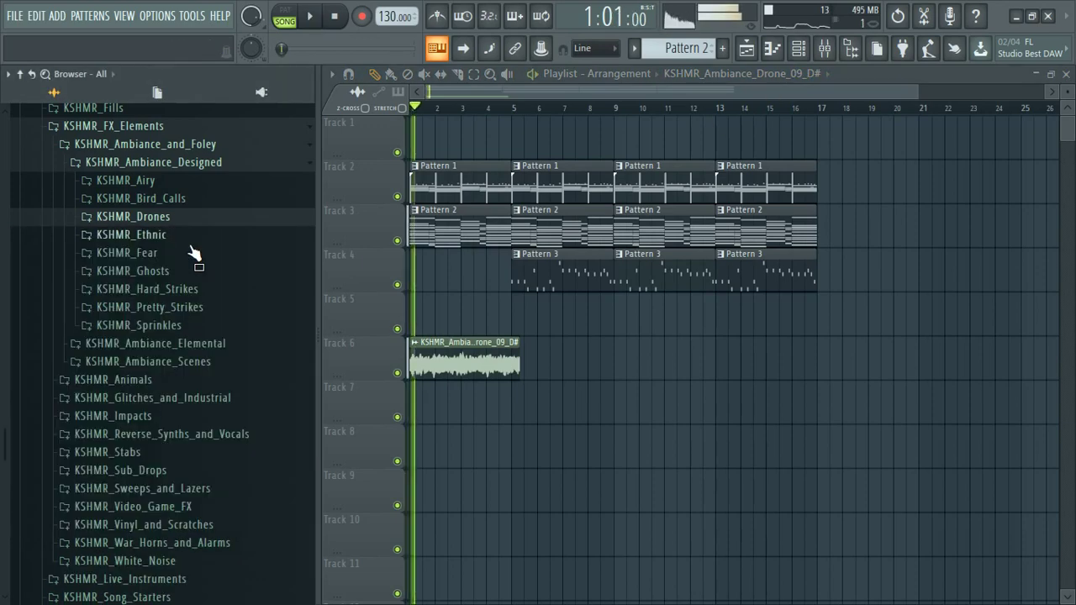
click(196, 236)
click(197, 286)
click(201, 303)
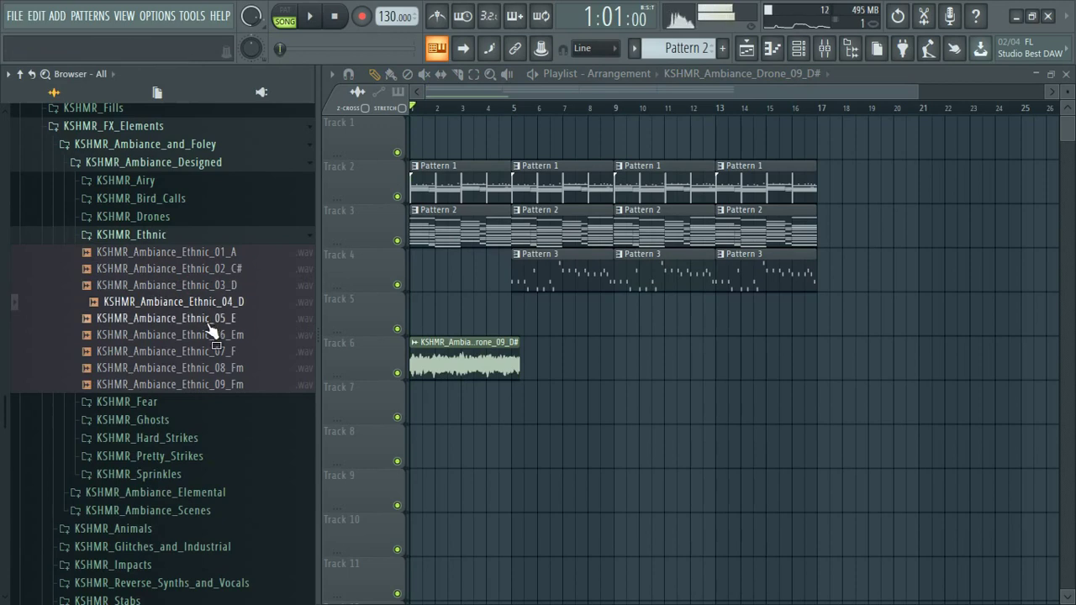
Step: Audition samples in KSHMR_Ghosts and place KSHMR_Ambiance_Ghosts_05_D# at bar 4 on Track 6 in place of the drone clip
click(198, 236)
click(198, 271)
click(198, 309)
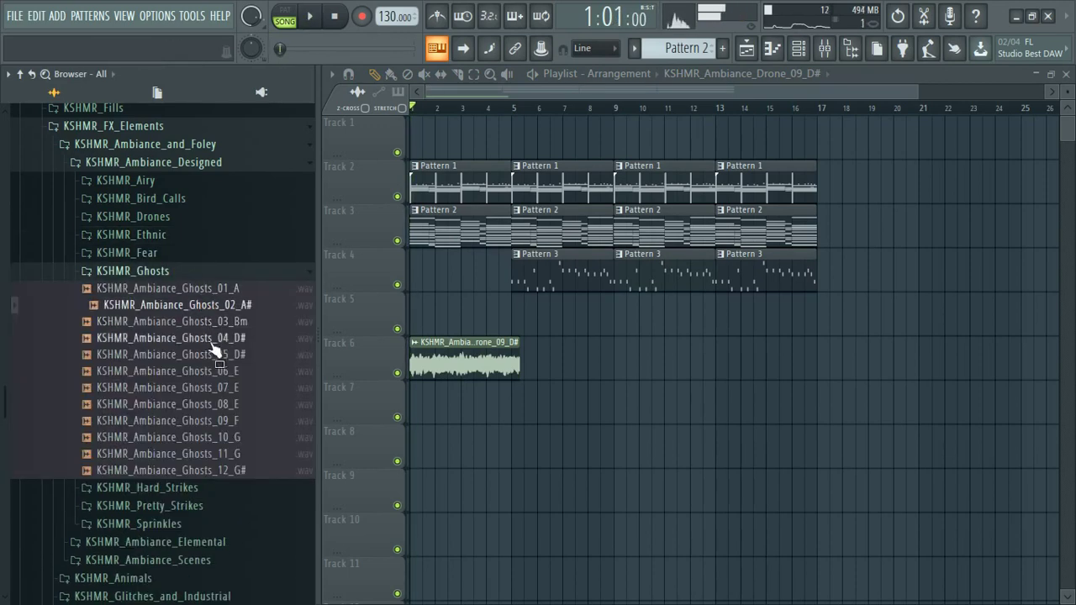
click(214, 355)
drag(220, 370, 558, 381)
Step: Start playback and route the KSHMR_Ambiance_Ghosts_05_D# channel to mixer track 6
key(space)
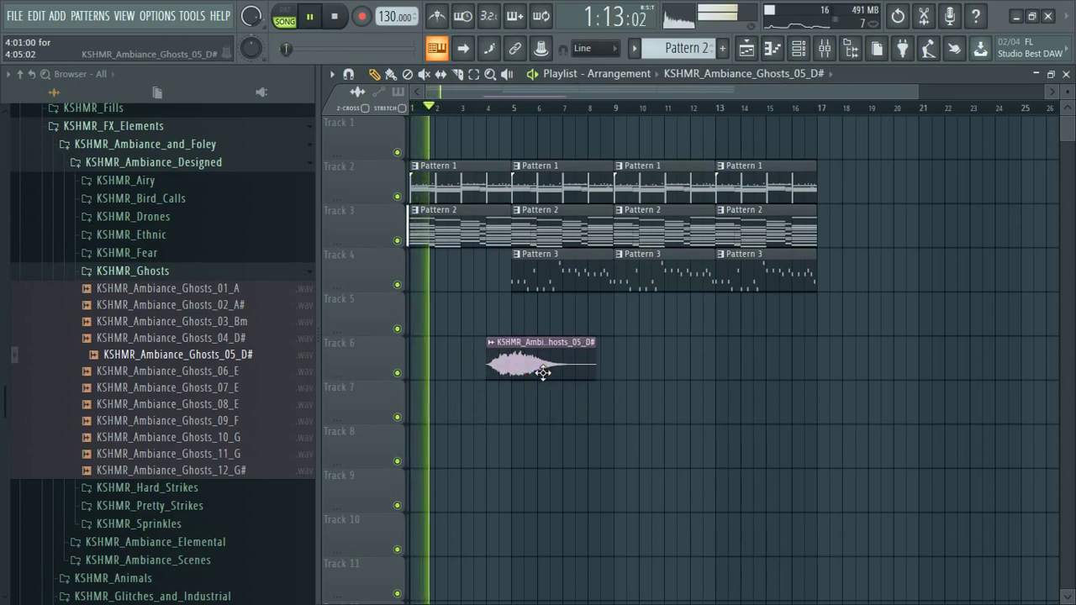
double_click(558, 374)
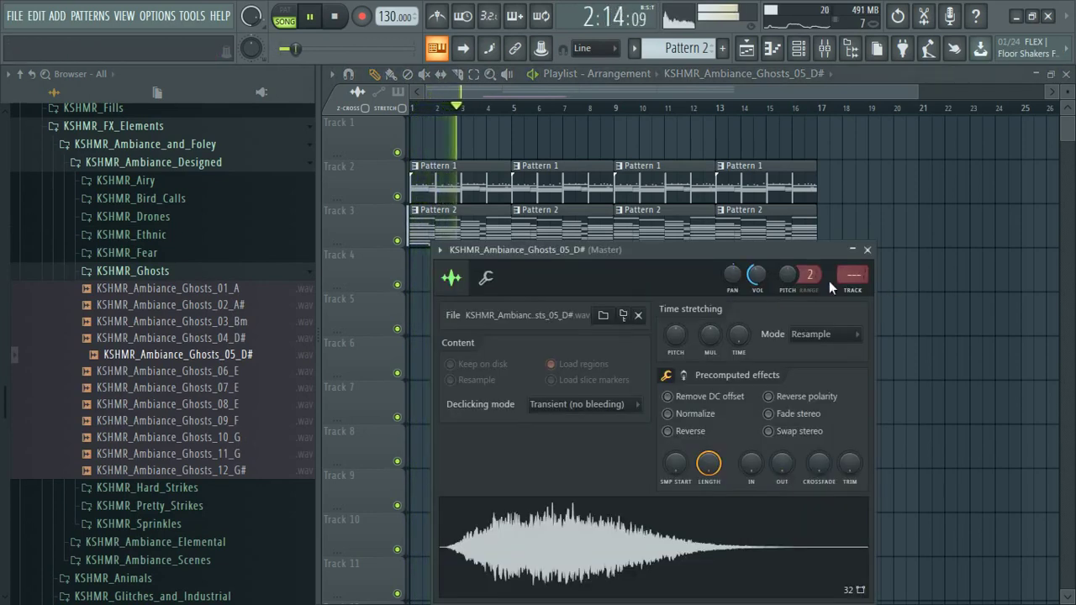
scroll(863, 288, up, 1)
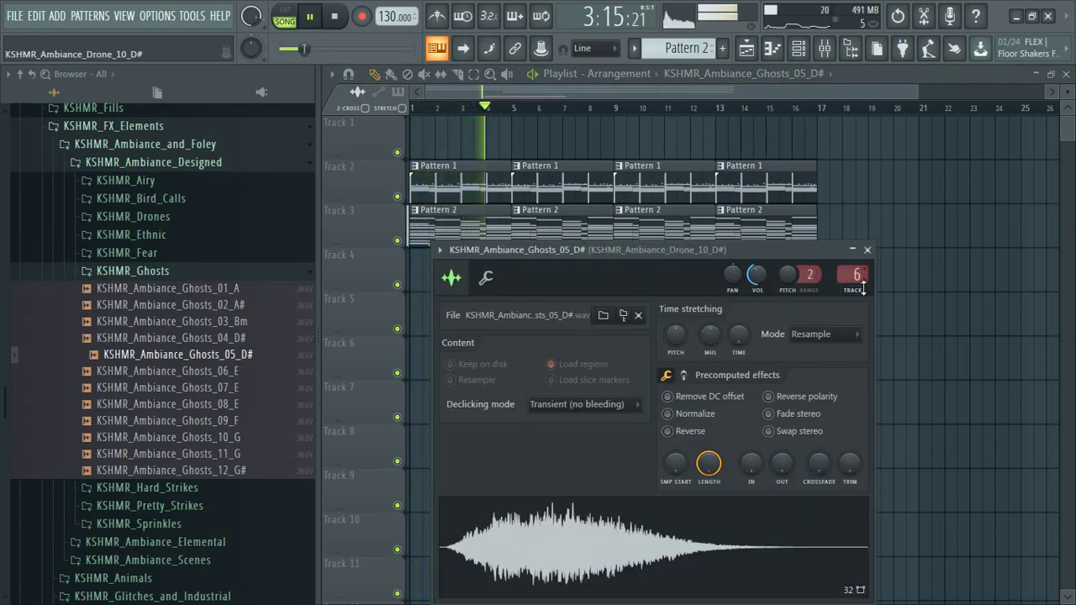
click(868, 250)
Step: Set the Ghosts sample's channel volume to about 16% and replay the passage from bar 4
double_click(580, 370)
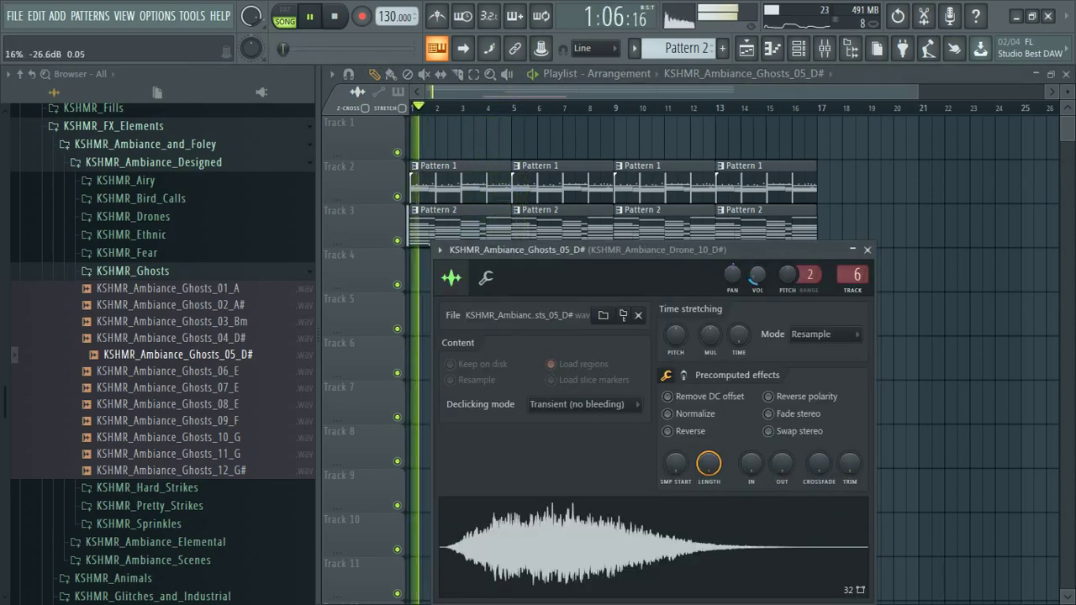
click(868, 249)
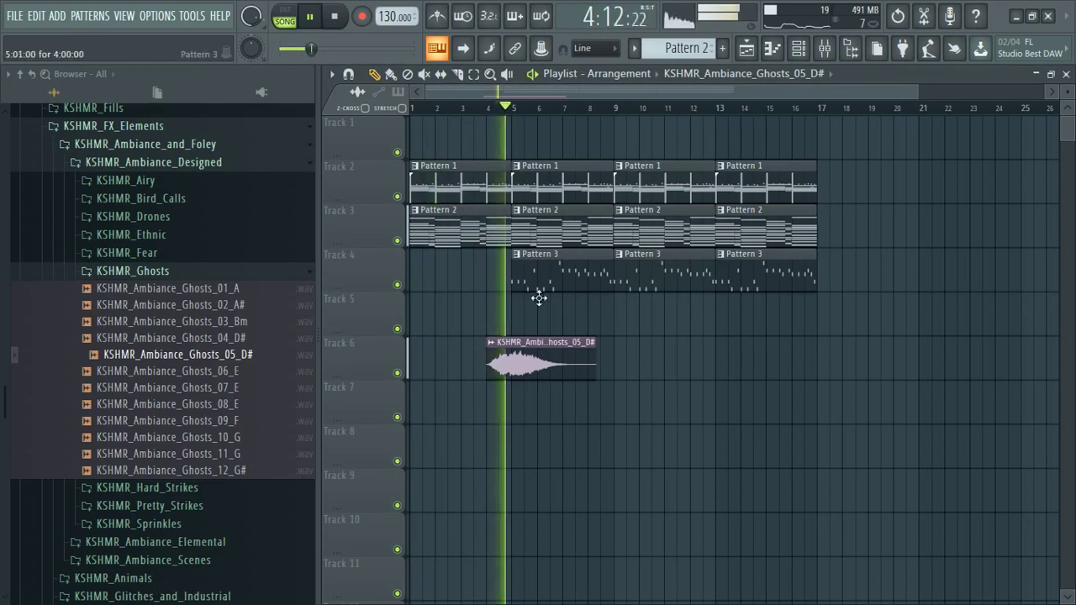
double_click(517, 362)
right_click(734, 276)
click(740, 282)
key(space)
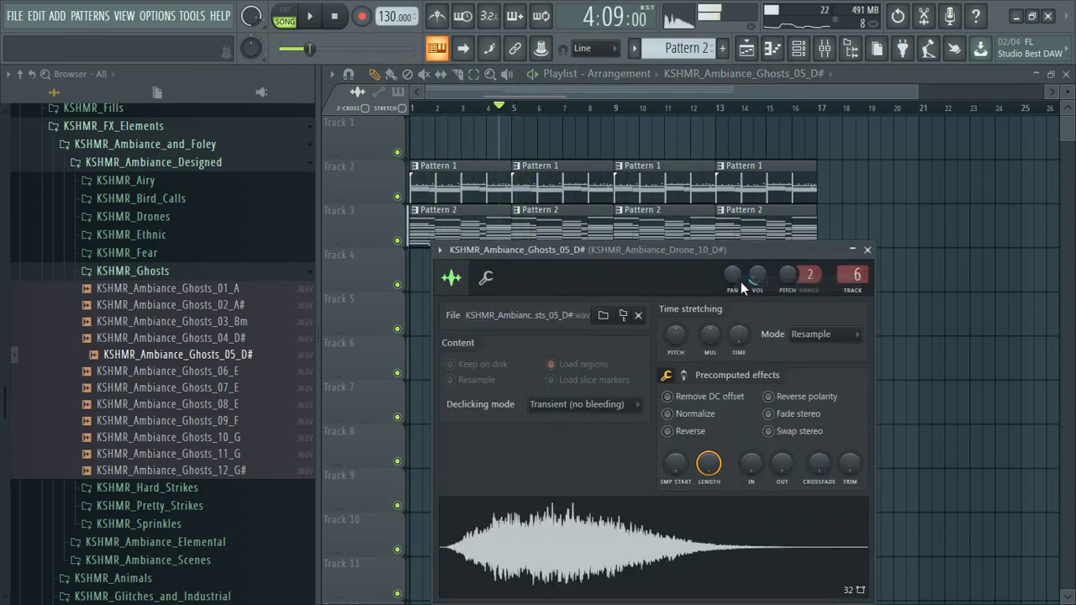
click(867, 249)
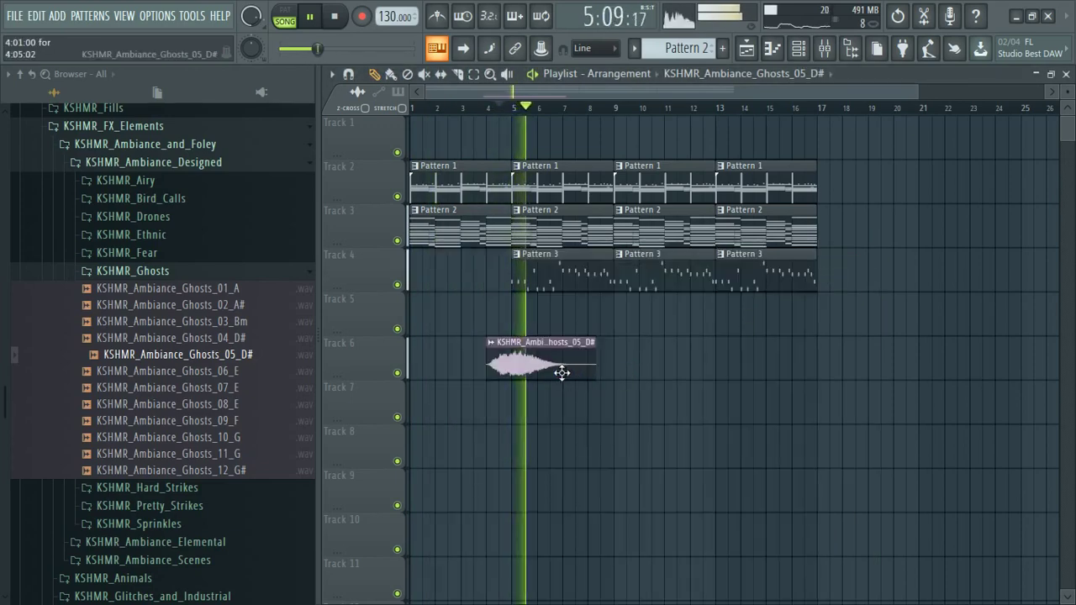
Step: Move the Ghosts clip on Track 6 to bar 1 and play the arrangement from the start
drag(559, 370, 477, 369)
key(space)
click(420, 108)
click(411, 109)
key(space)
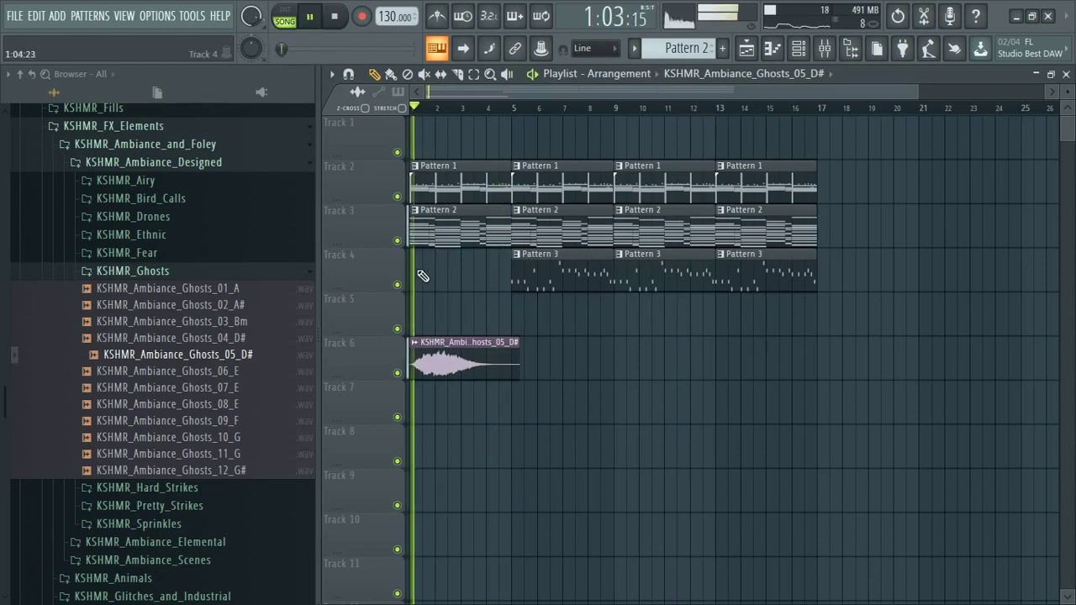
Step: Lower the Ghosts sample's channel volume further and collapse the KSHMR_Ghosts and KSHMR_FX_Elements folders
double_click(472, 361)
mouse_move(762, 279)
mouse_down()
mouse_move(761, 303)
mouse_move(760, 283)
mouse_up()
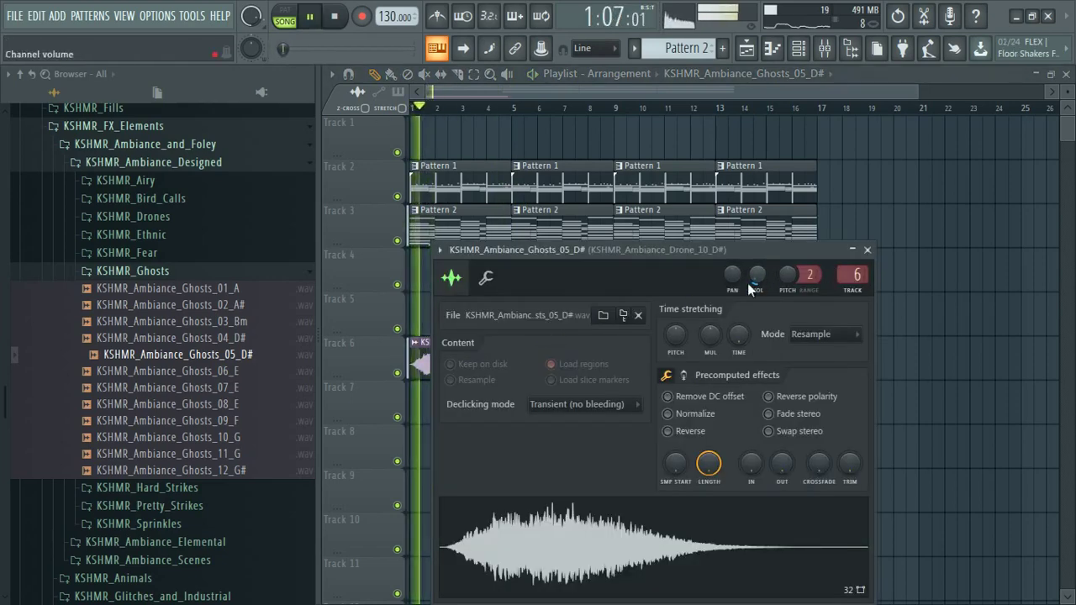
click(868, 249)
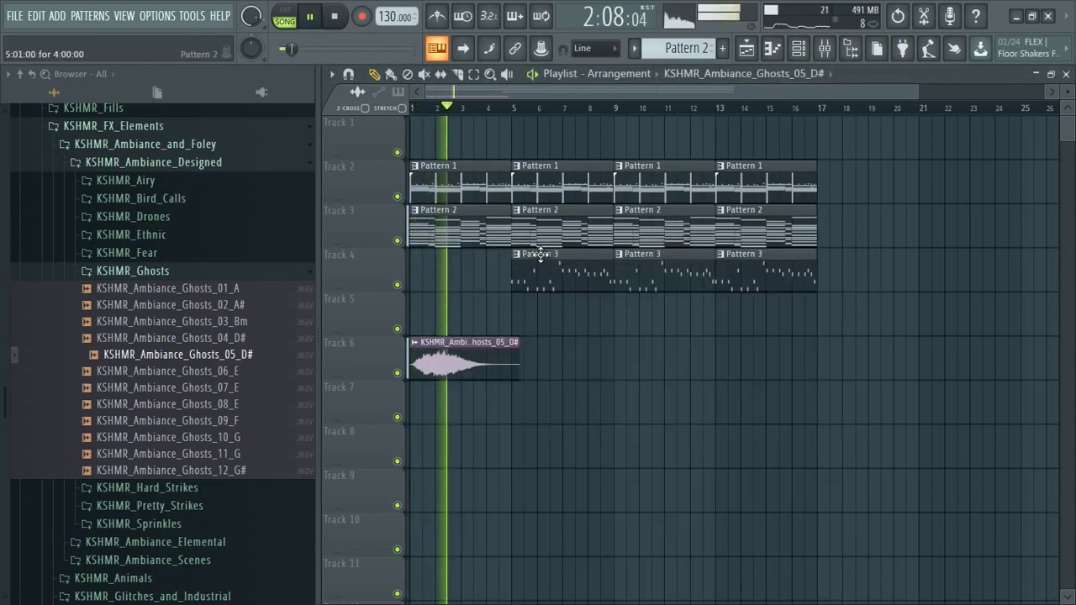
click(167, 271)
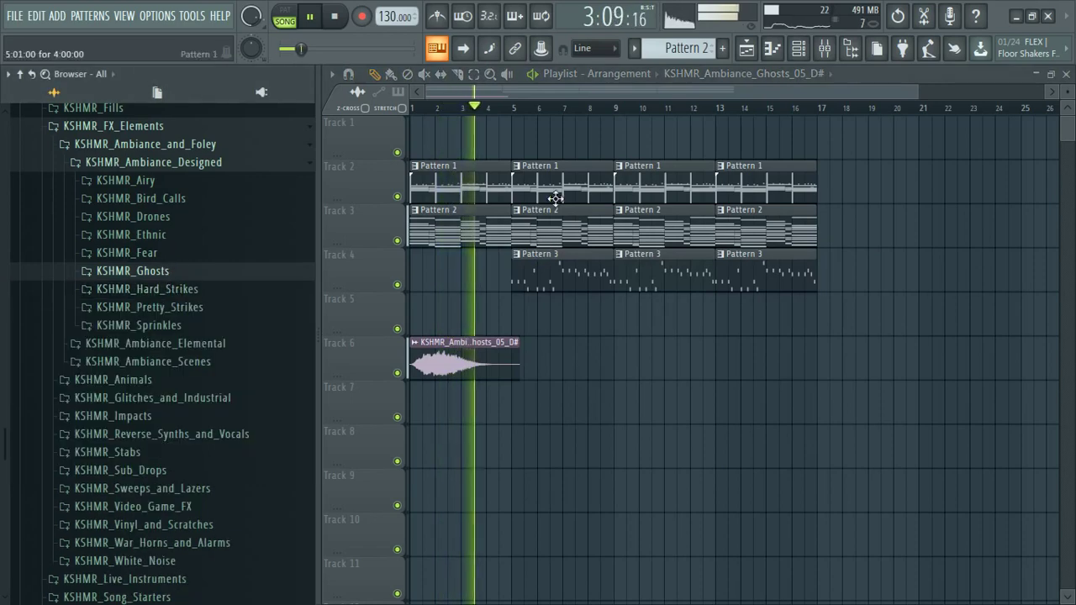
click(105, 126)
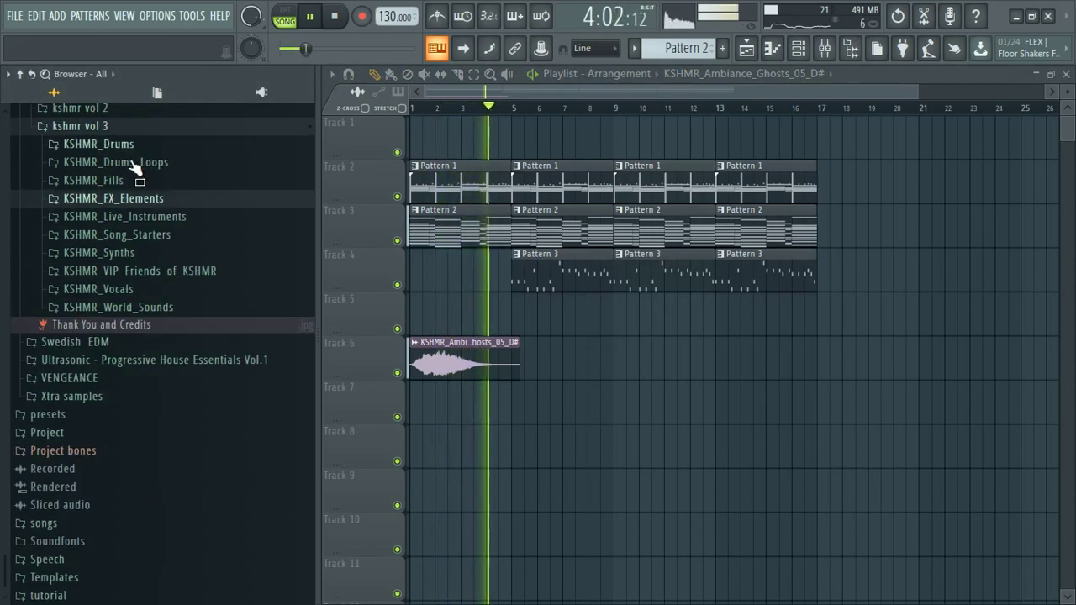
Step: Show all channels in the channel rack, unmute the first Spire channel and lower its Insert 2 fader slightly
click(825, 48)
drag(391, 389, 404, 386)
click(799, 48)
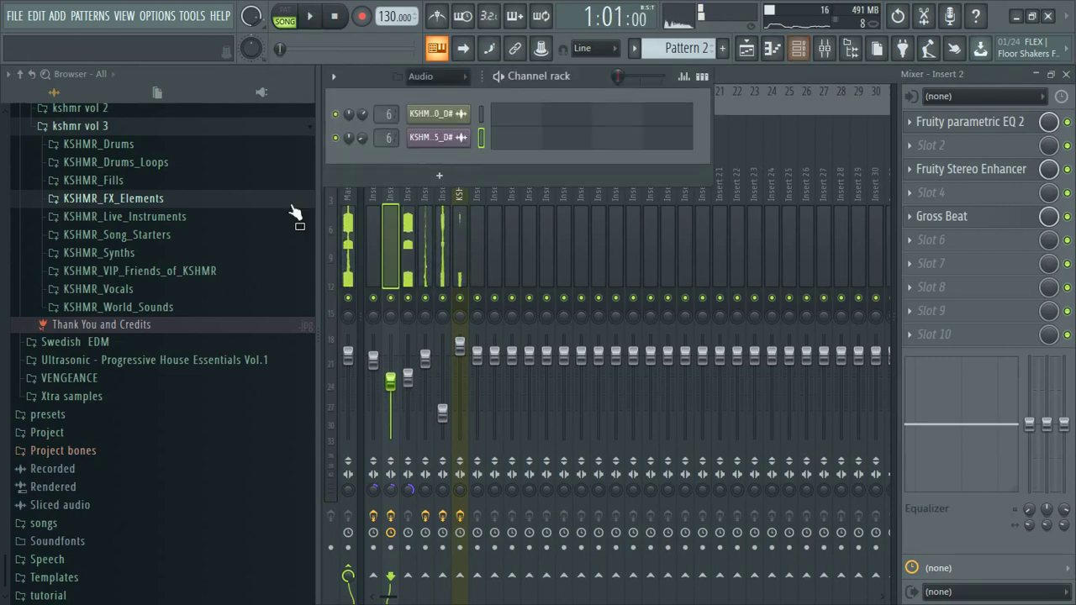
scroll(457, 77, up, 1)
key(space)
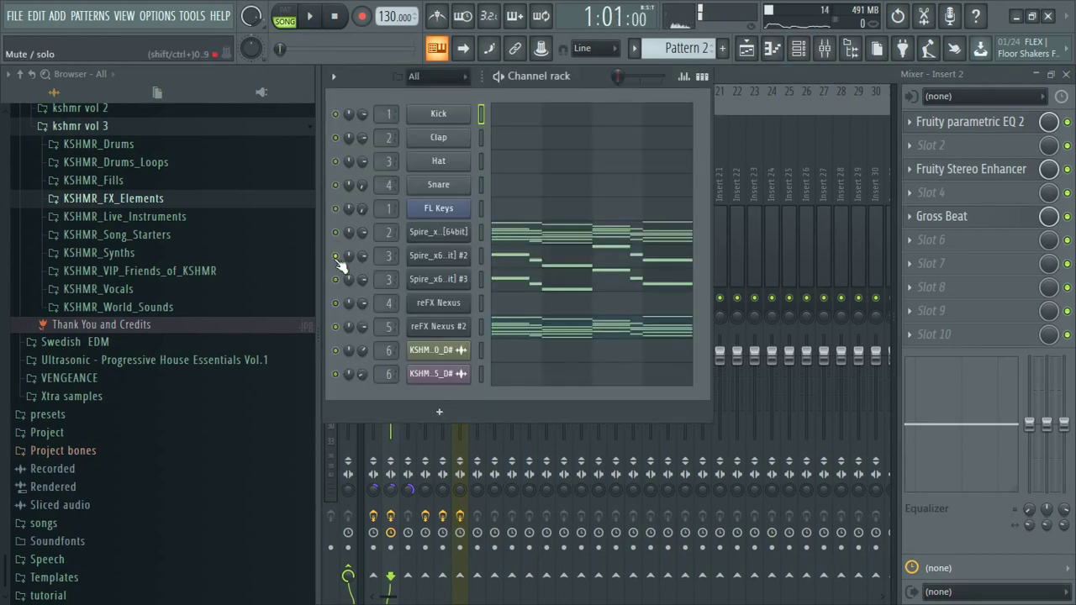
click(799, 48)
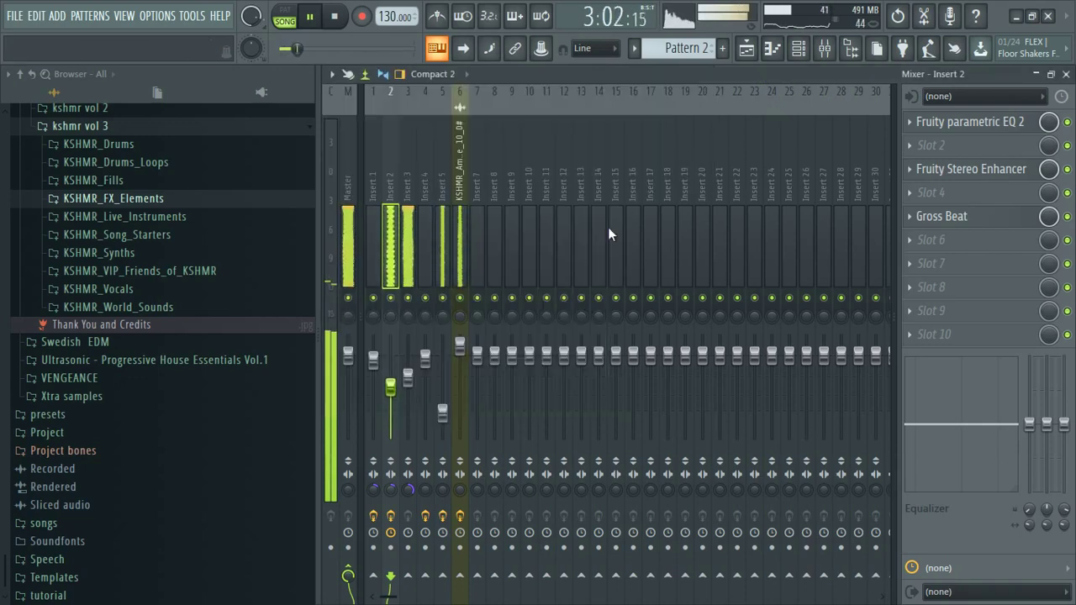
Step: Lower the Insert 5 fader slightly in the mixer and replay the arrangement from bar 1
click(745, 50)
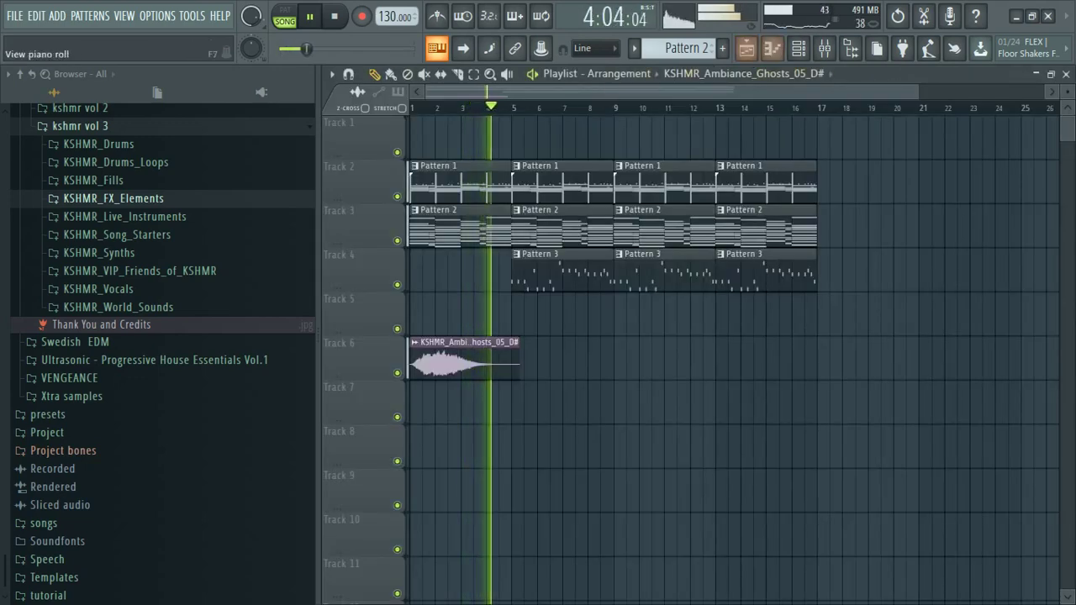
click(799, 49)
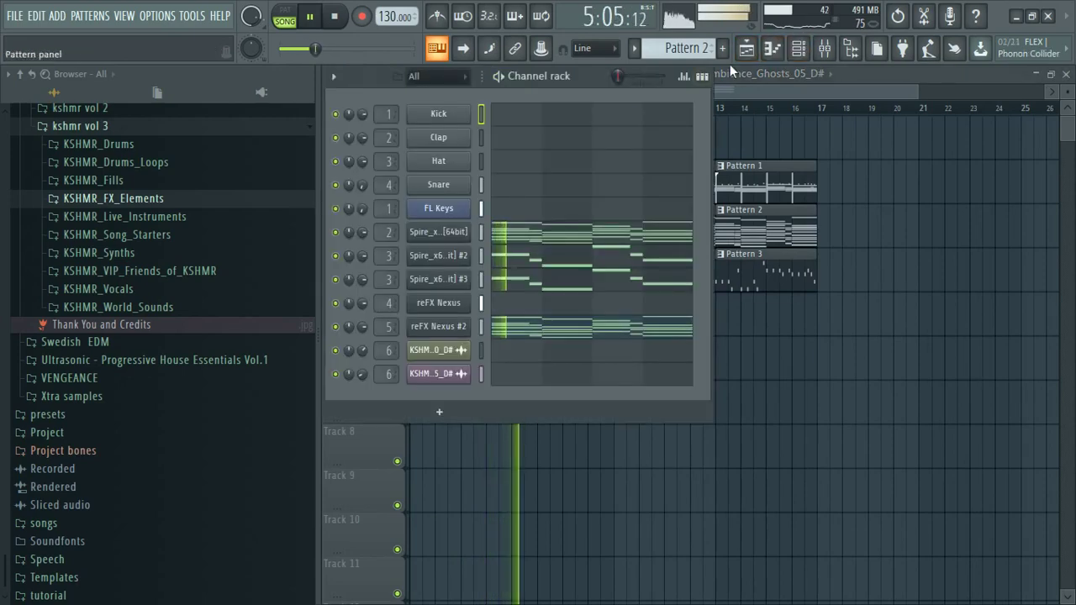
click(799, 48)
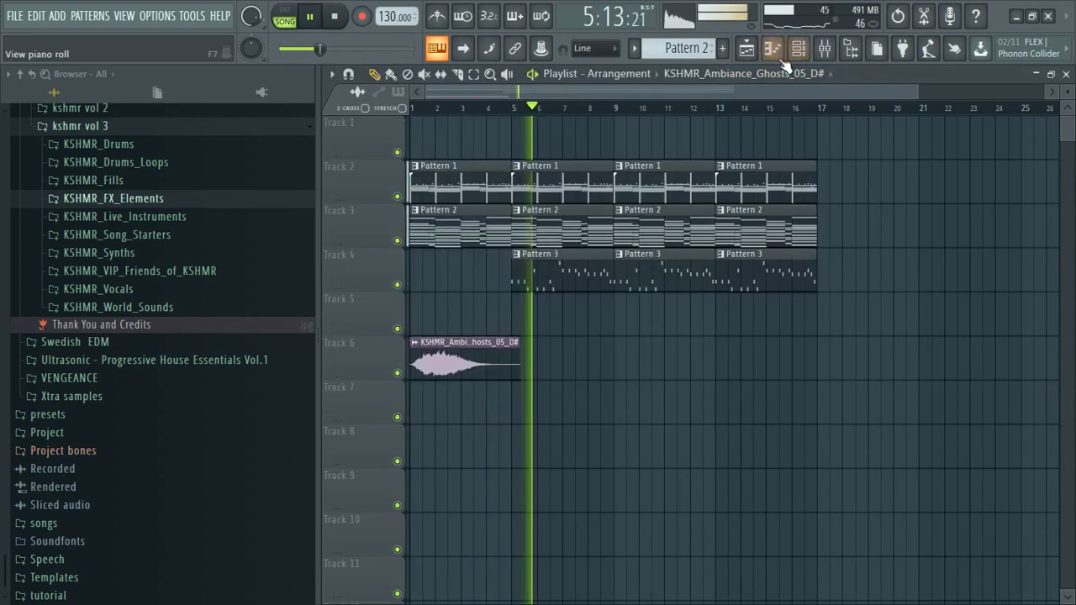
click(825, 48)
drag(448, 418, 449, 420)
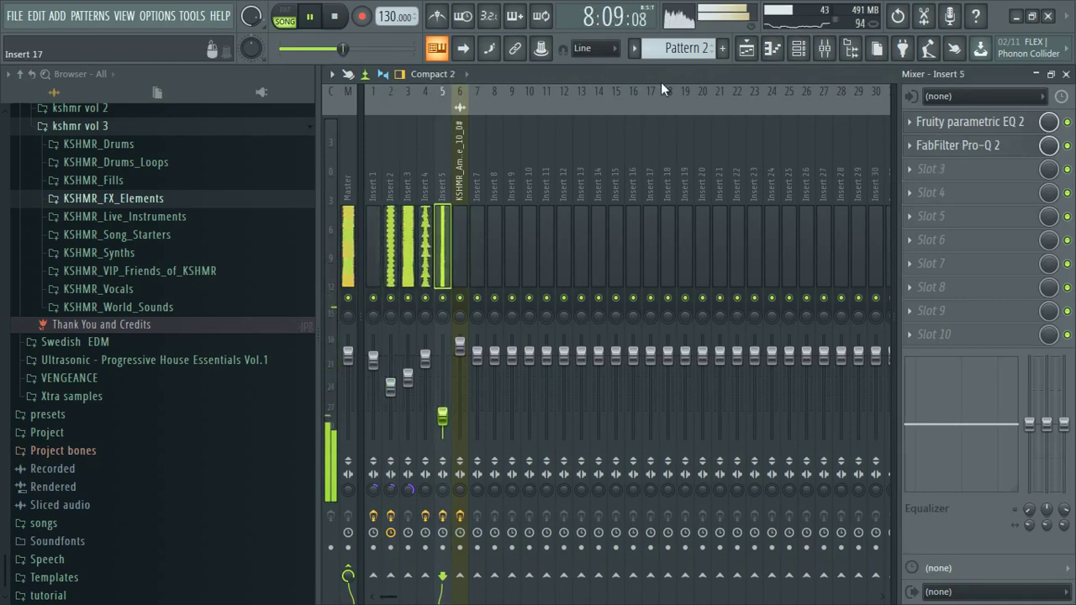
click(747, 49)
key(space)
key(space)
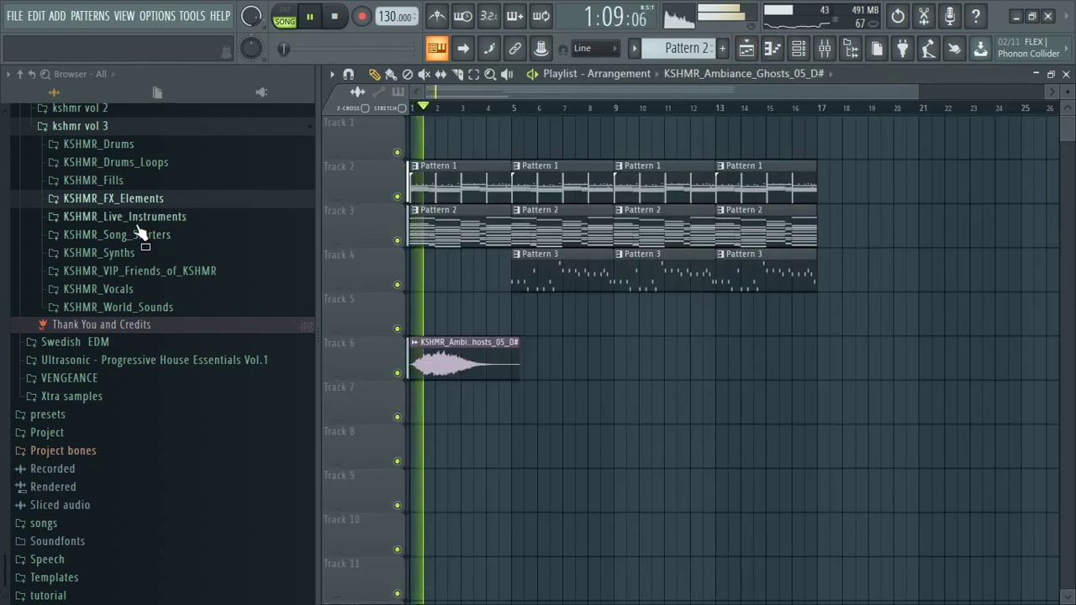
Step: Stop playback and open the sample folder 4.Ultrasonic - Progressive House Essentials Vol.1 in the browser
scroll(139, 233, up, 3)
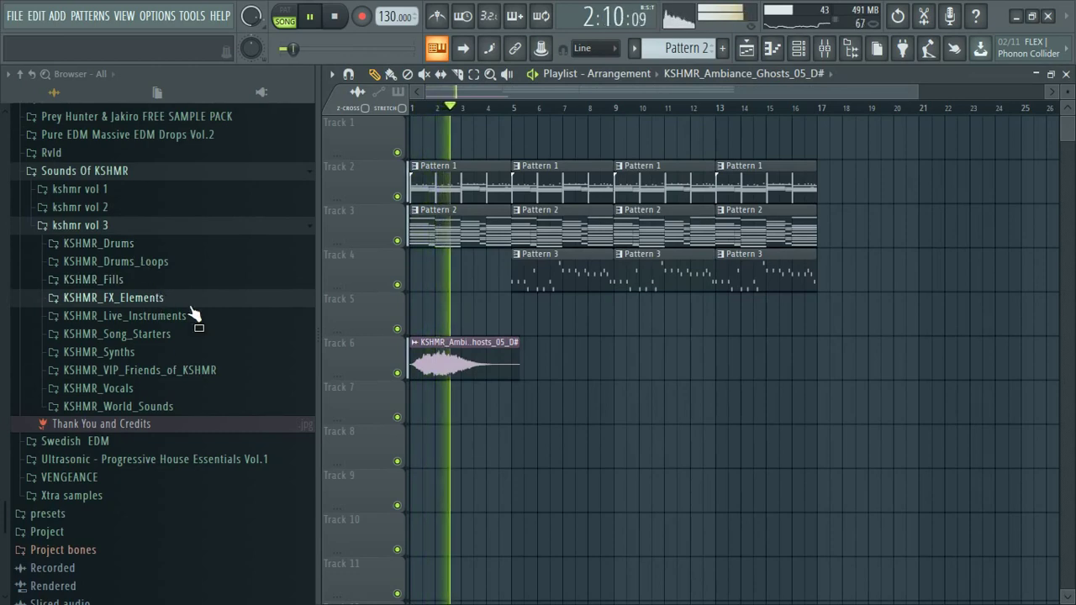
click(152, 459)
key(space)
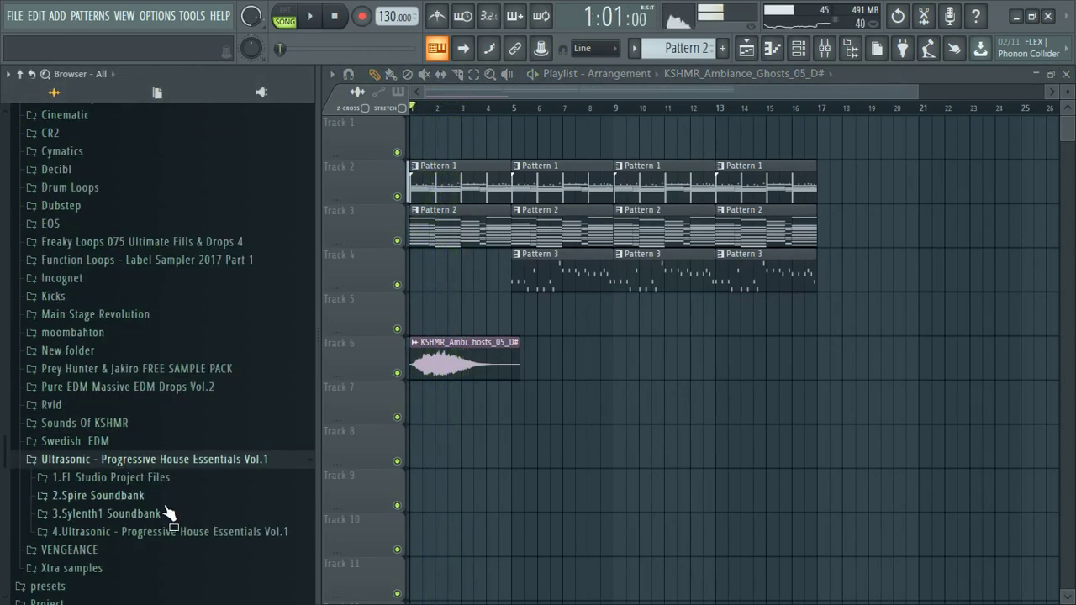
scroll(173, 471, down, 3)
click(180, 433)
scroll(178, 370, down, 3)
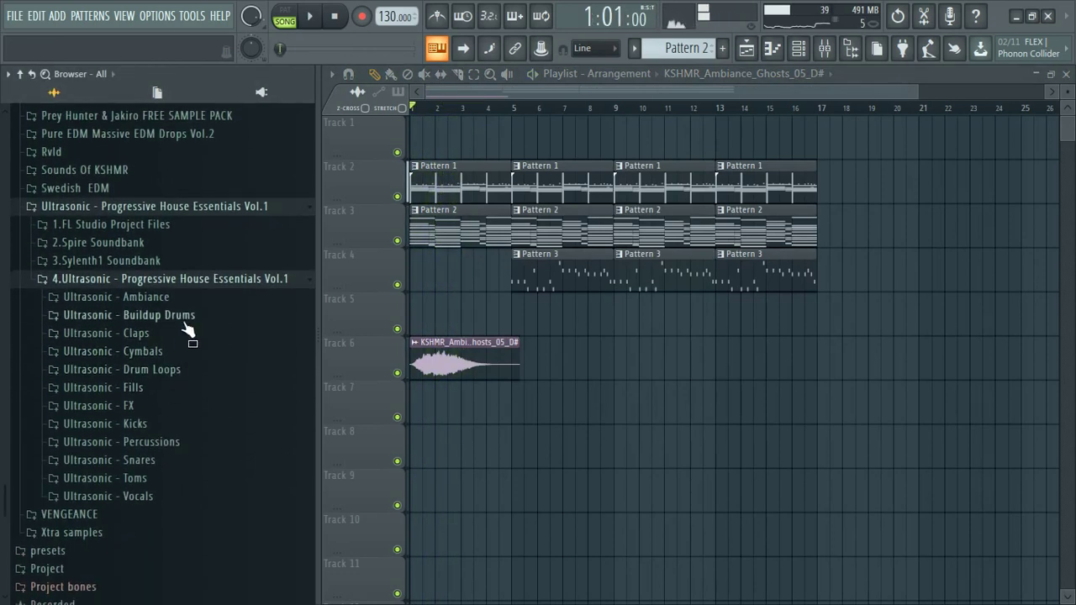
Step: Audition samples in the Ultrasonic - Ambiance folder, including Ambiance 01 - G# and Ambiance 06 - C
click(189, 298)
click(202, 315)
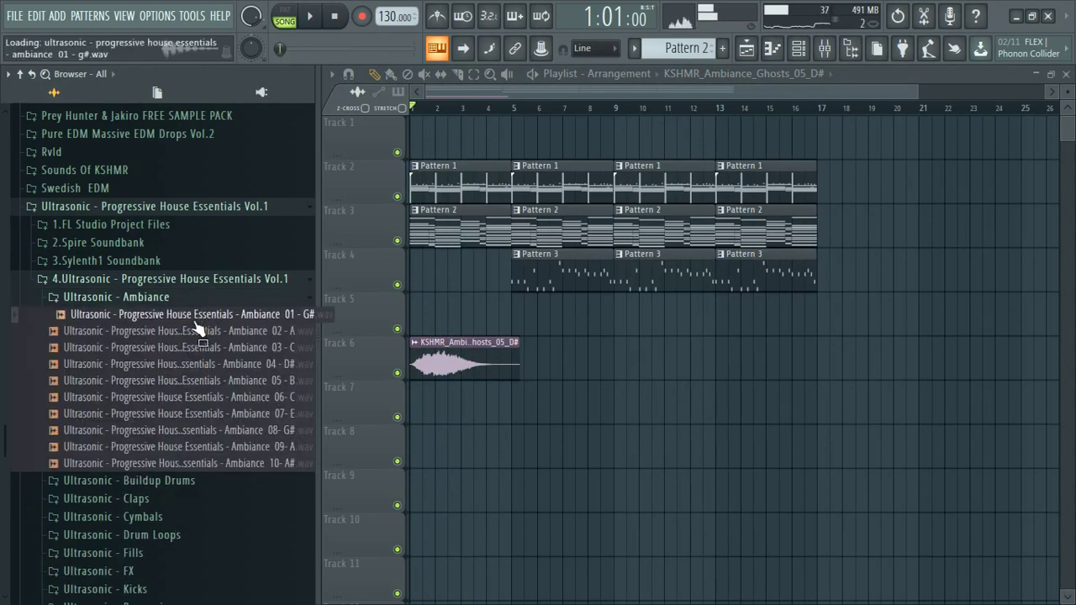
click(222, 367)
click(227, 380)
click(231, 398)
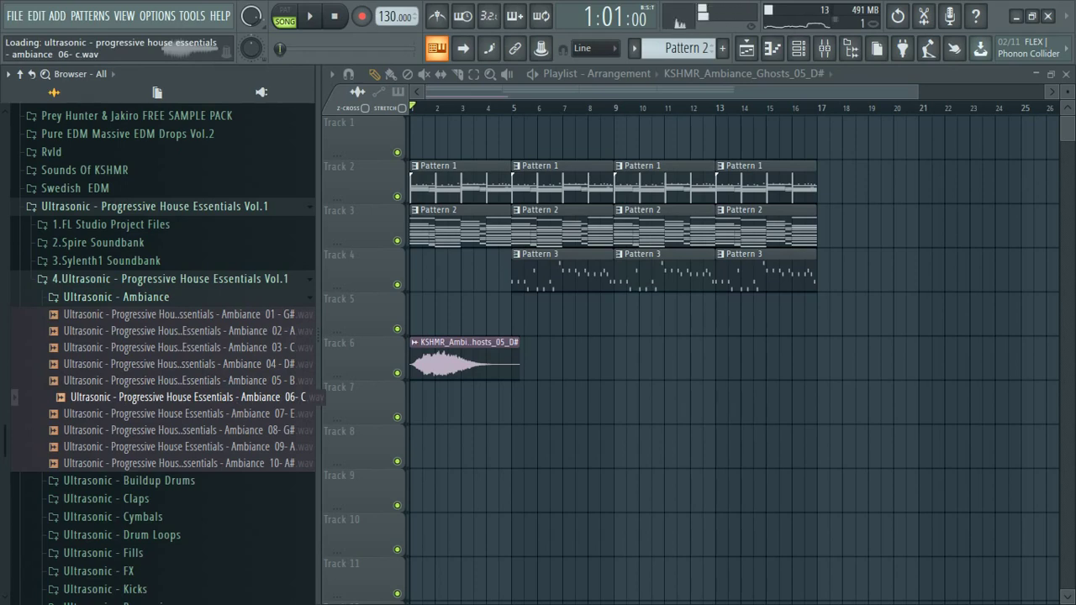
Step: Replace the ambience sample on Track 6 with Ultrasonic Ambiance 06 - C, open its channel settings and play the arrangement
drag(230, 397, 511, 370)
key(space)
double_click(498, 355)
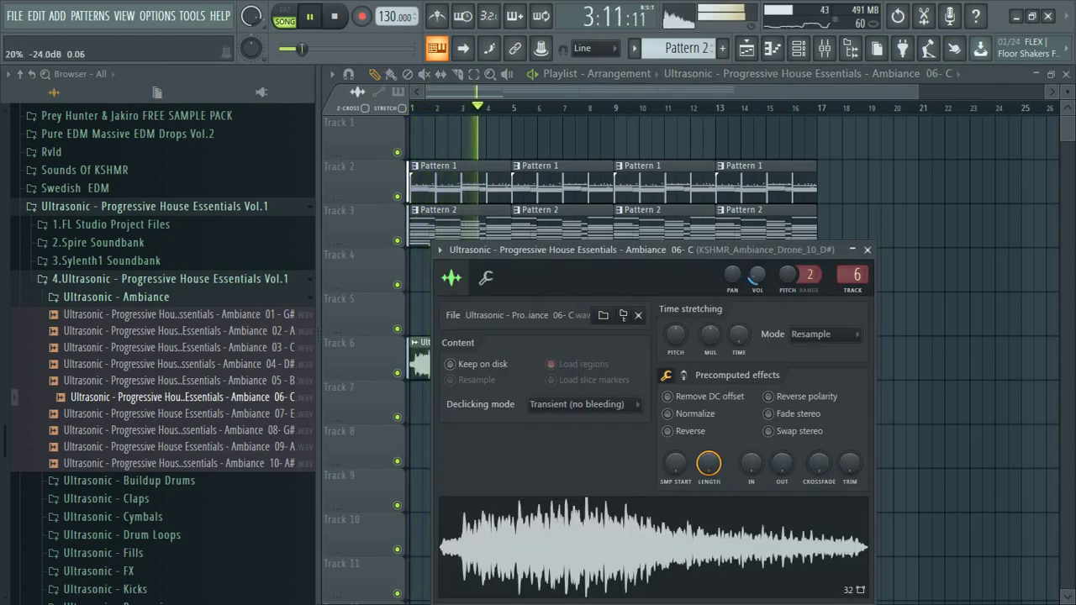
key(space)
key(space)
Step: Try panning the Ambiance 06 - C channel slightly left, reset the pan, close the channel settings and replay the arrangement
drag(735, 276, 736, 287)
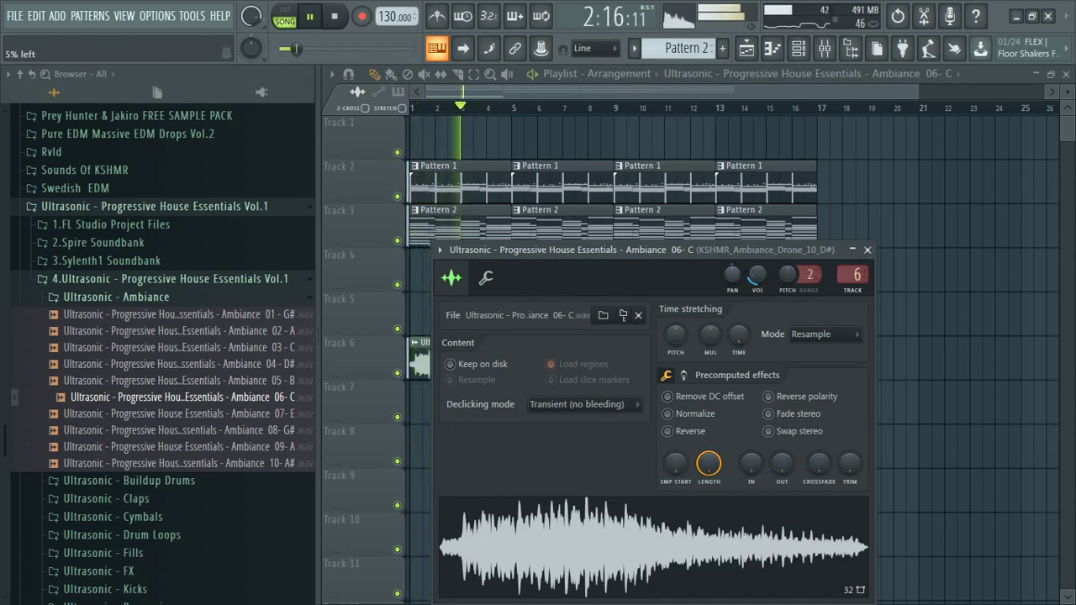
right_click(736, 276)
click(743, 283)
click(853, 251)
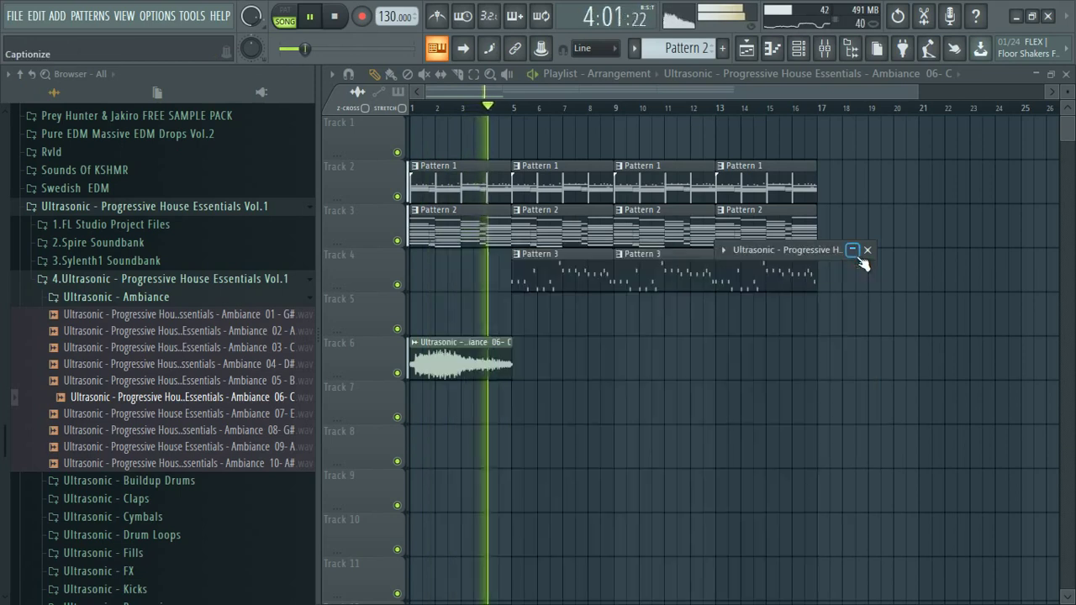
click(868, 250)
key(space)
key(space)
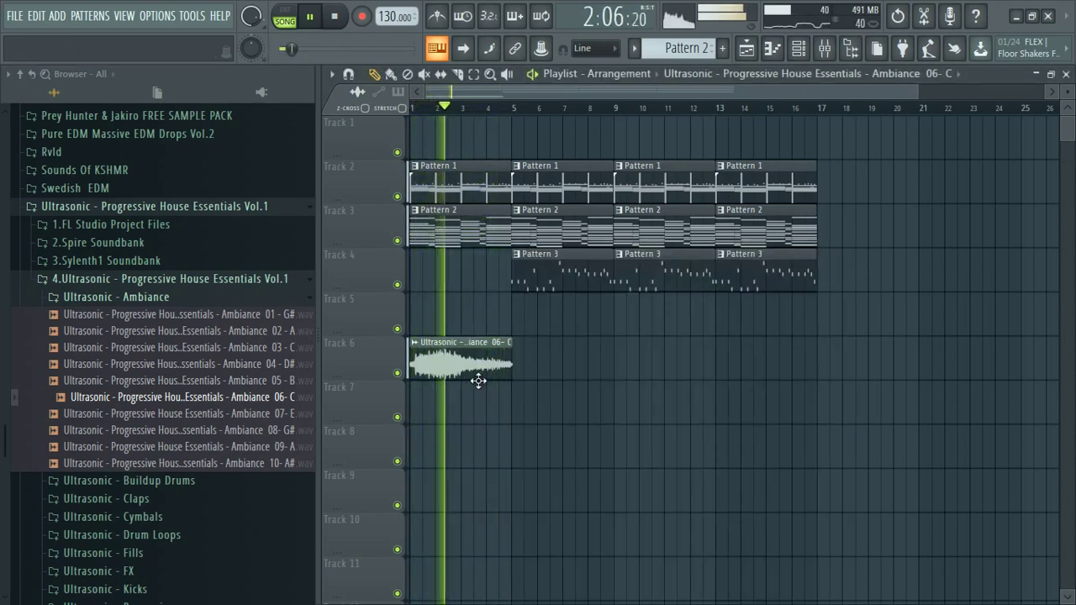
key(space)
Step: Create an automation clip for the Ambiance 06 - C channel panning and move it to Track 7
click(852, 251)
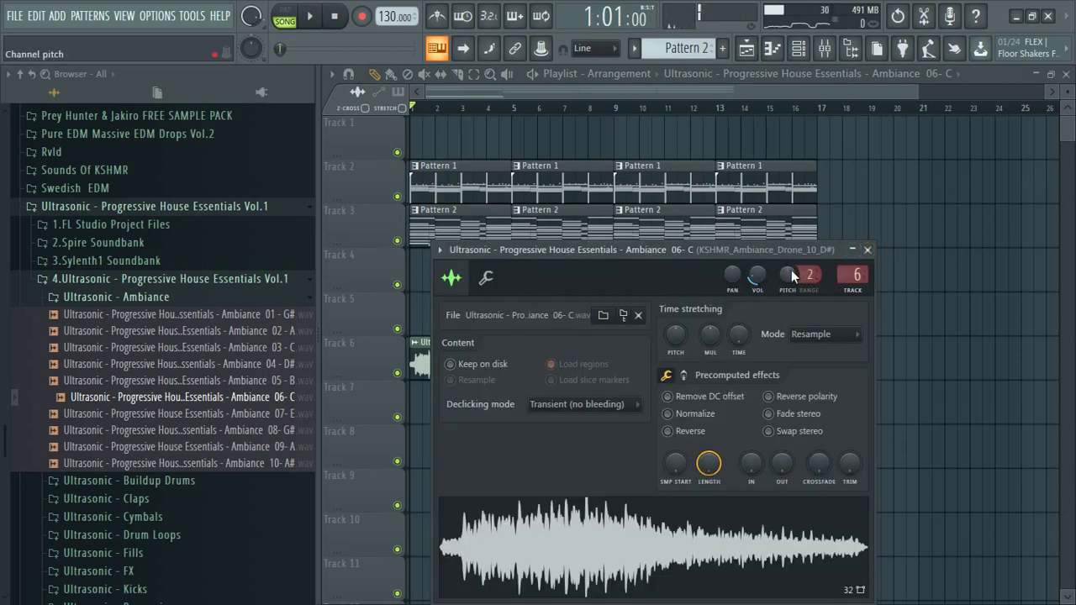
right_click(734, 274)
click(767, 375)
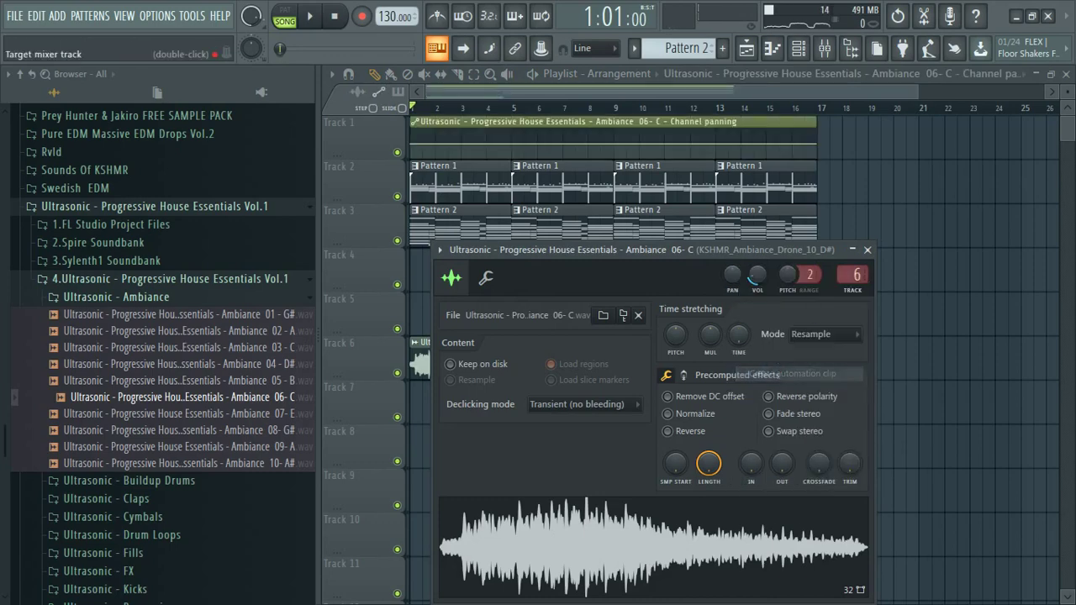
drag(736, 128, 546, 406)
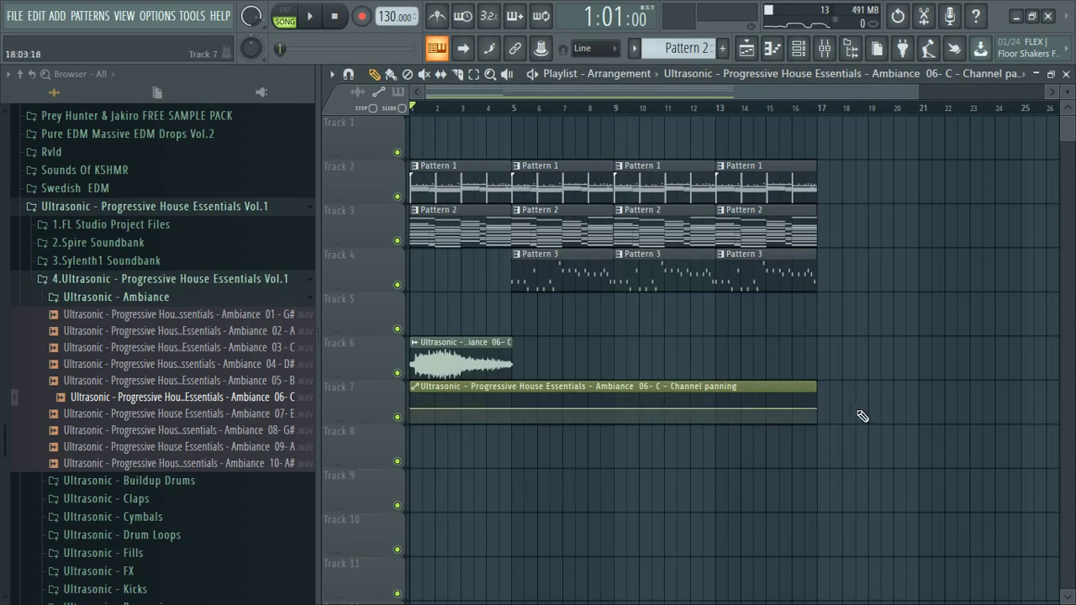
Step: Set the panning clip's end point to Single curve 2, try lowering the point to 42% and undo that move
right_click(823, 415)
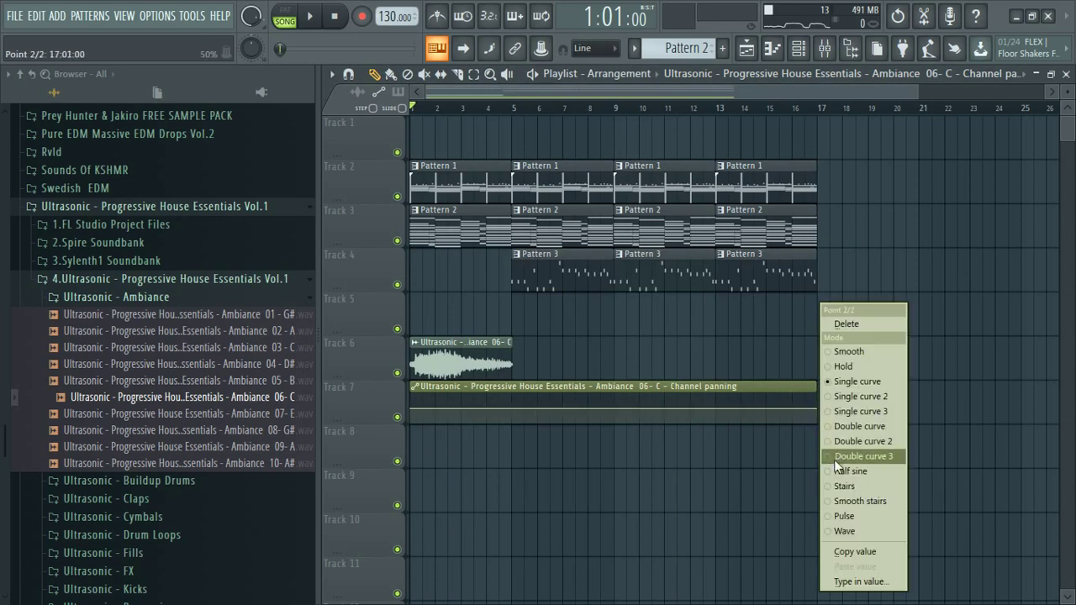
click(849, 393)
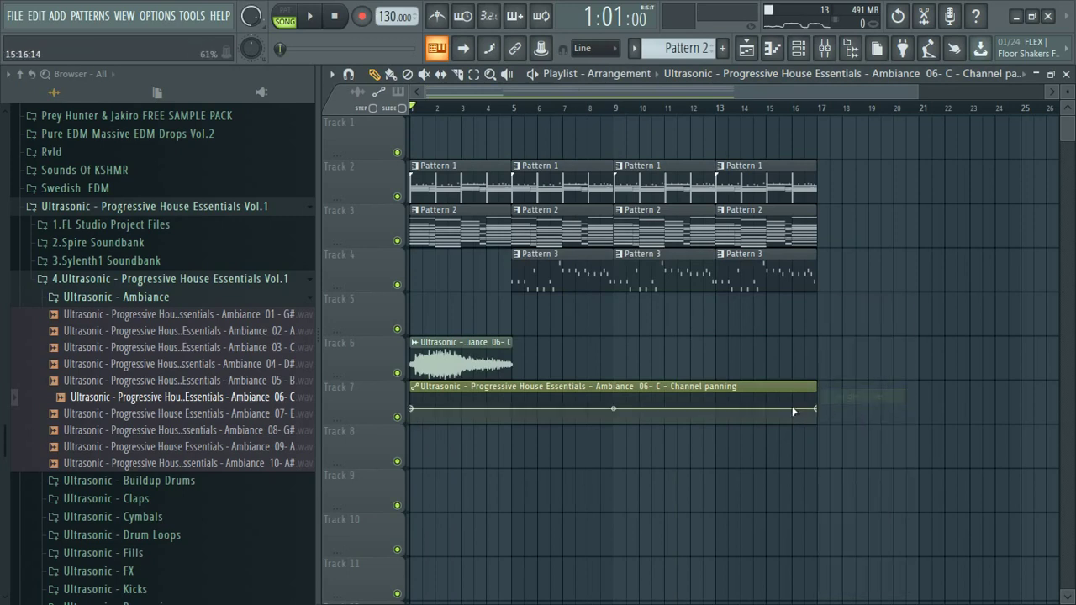
drag(823, 416, 825, 419)
right_click(822, 418)
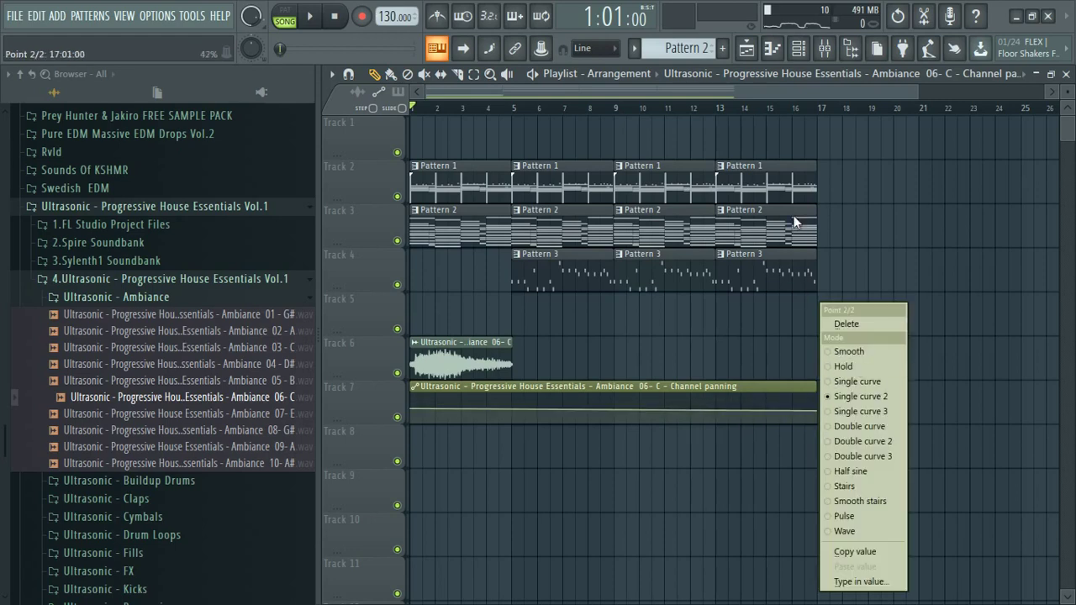
click(781, 110)
key(ctrl+z)
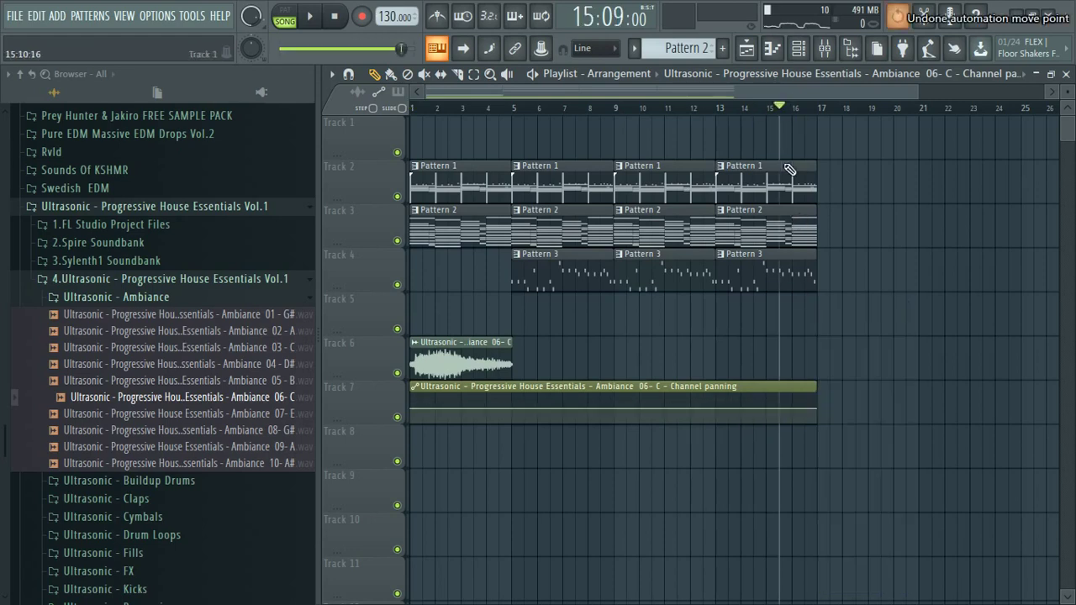
Step: Copy the value of the panning clip's end point and lower that point slightly
right_click(814, 409)
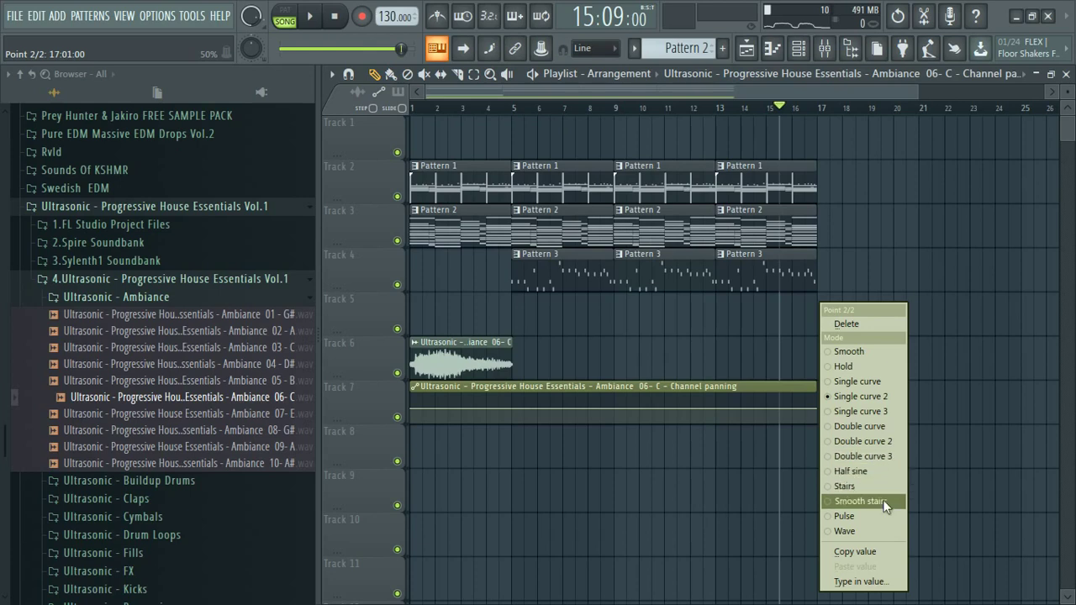
click(870, 552)
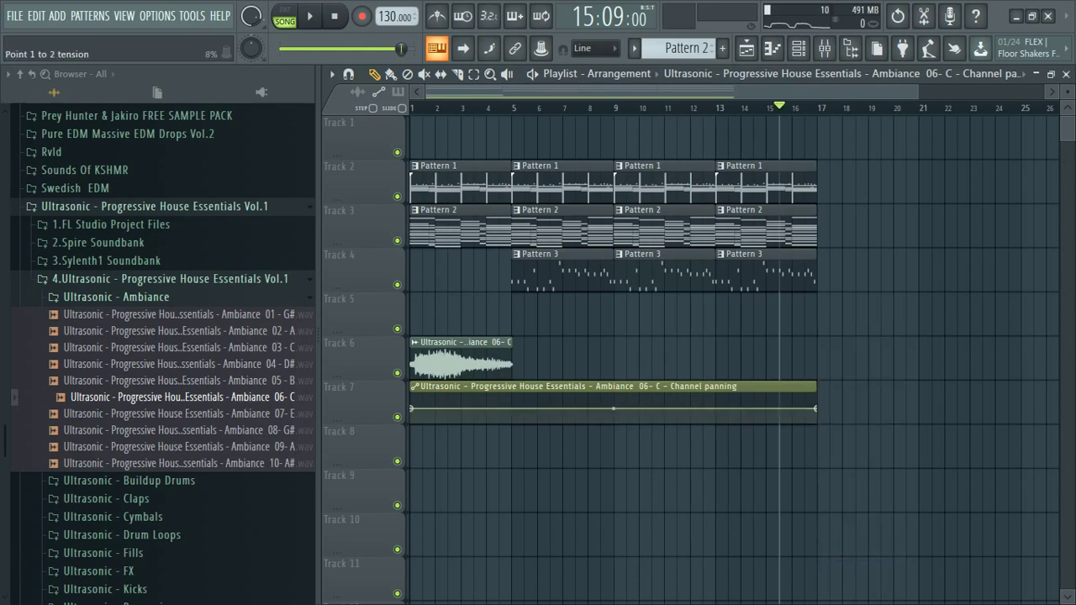
drag(824, 412, 826, 417)
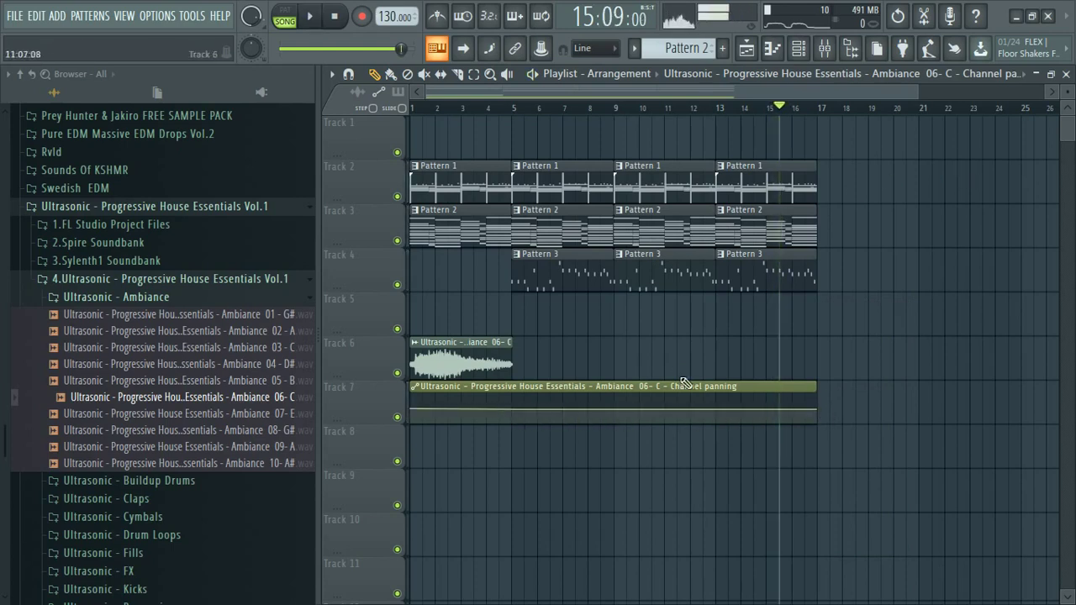
Step: Add a point at bar 5 of the panning clip and try the Hold, Single curve 2 and Double curve modes on it
right_click(512, 409)
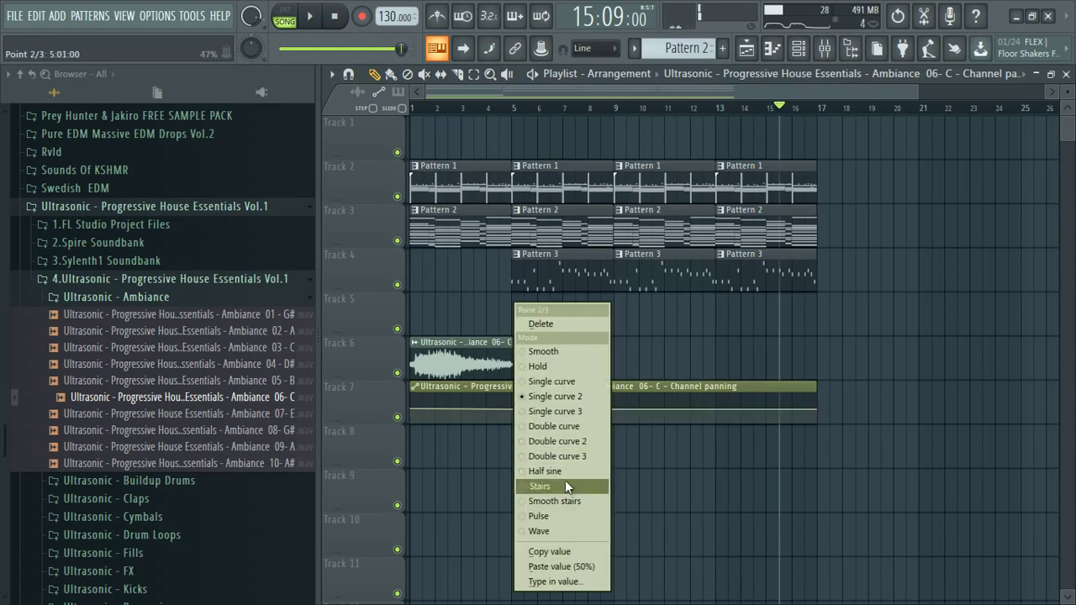
click(567, 373)
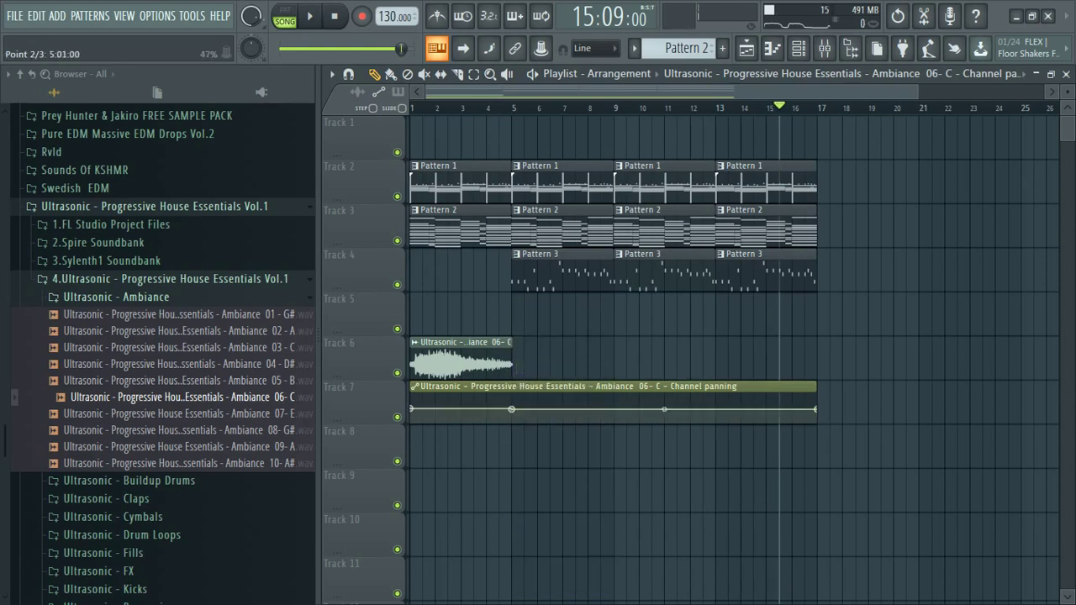
right_click(515, 409)
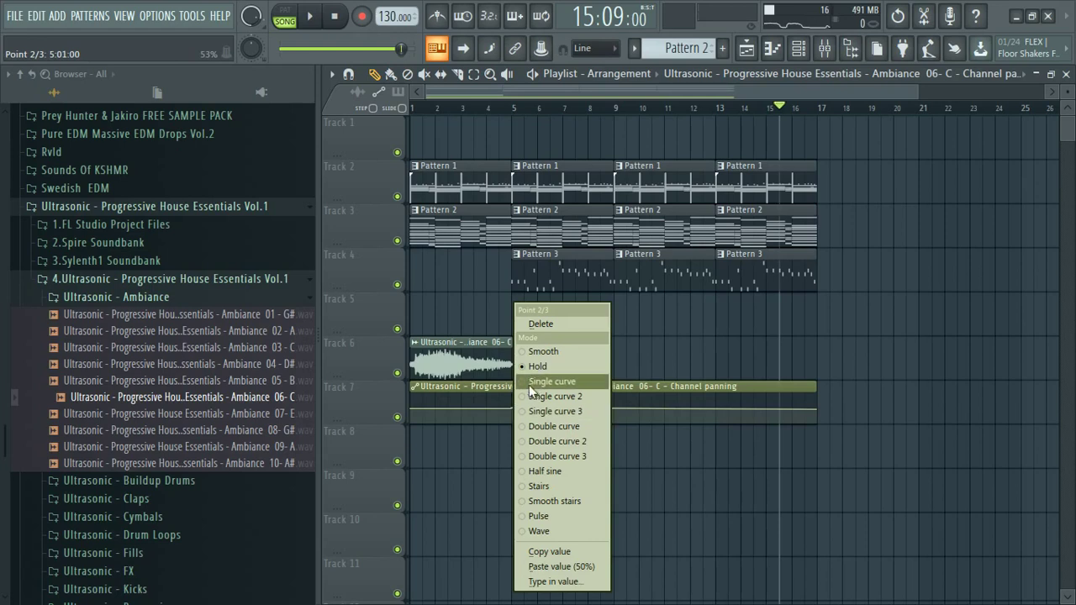
click(539, 396)
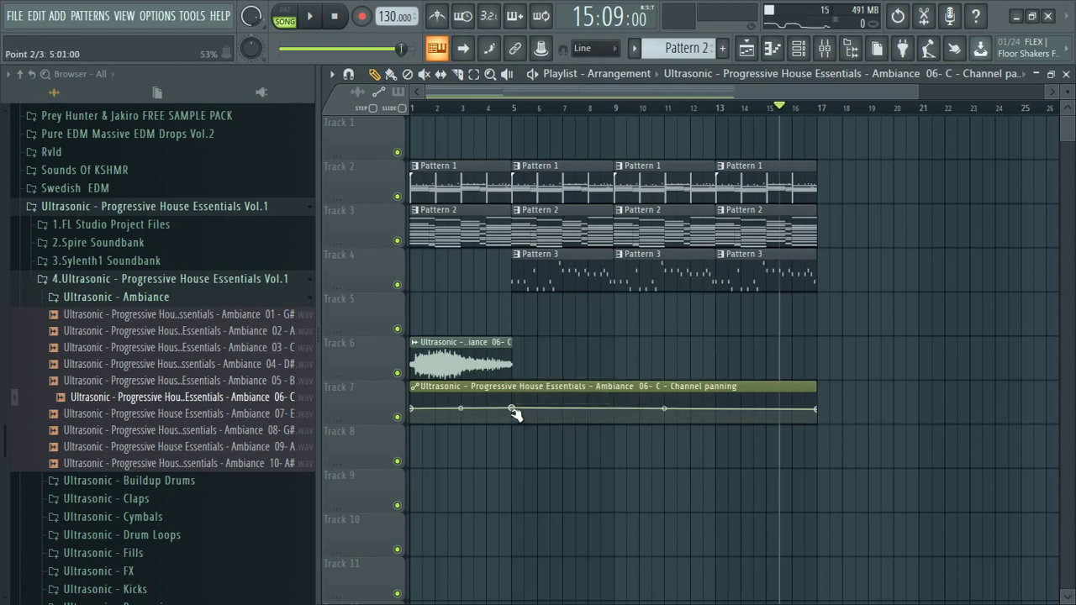
right_click(513, 414)
click(542, 429)
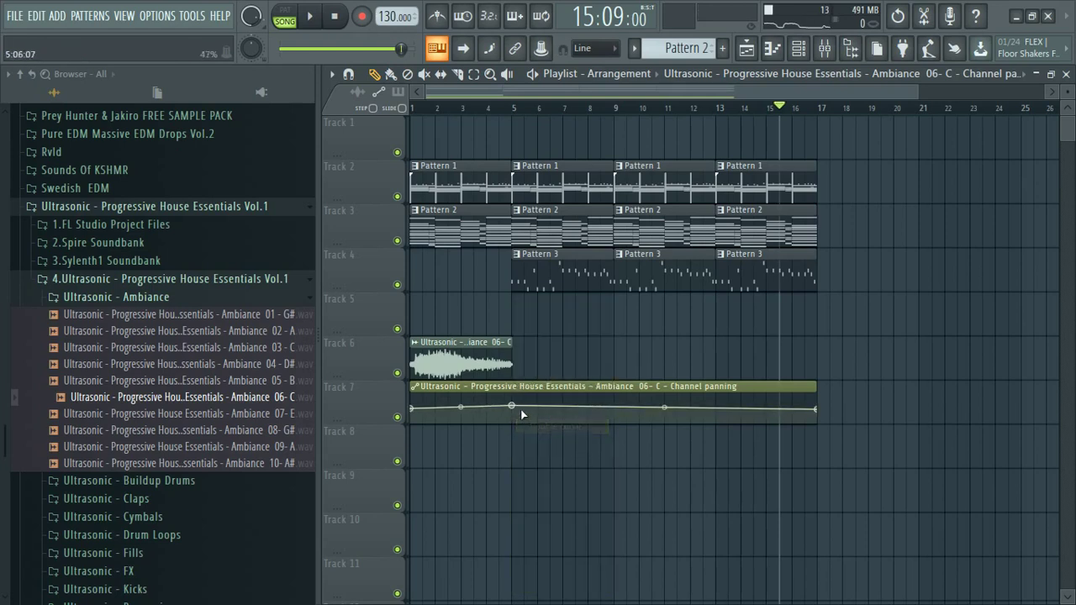
right_click(512, 411)
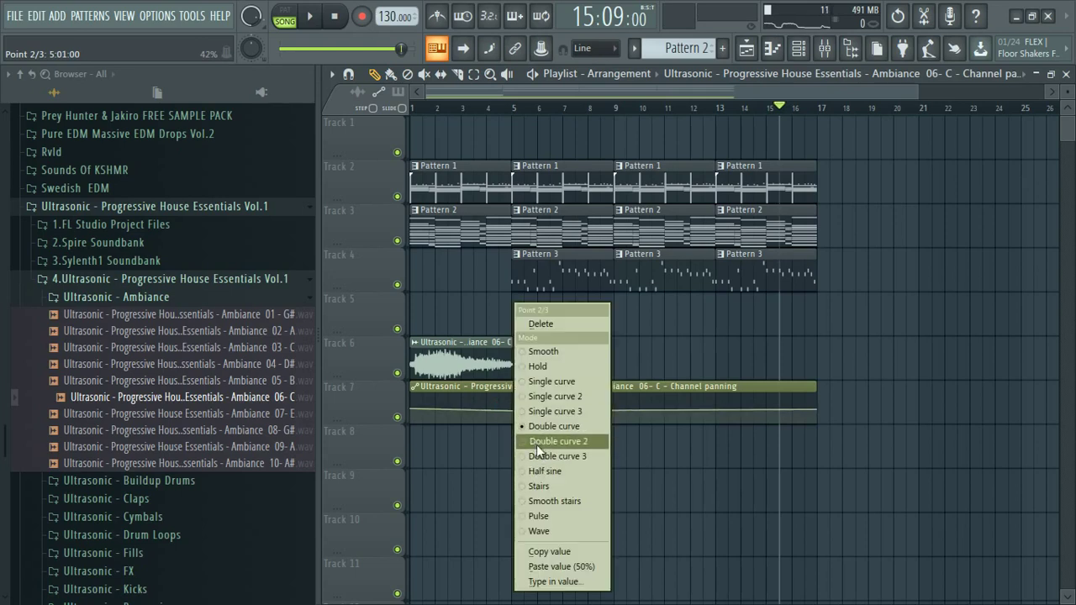
click(537, 441)
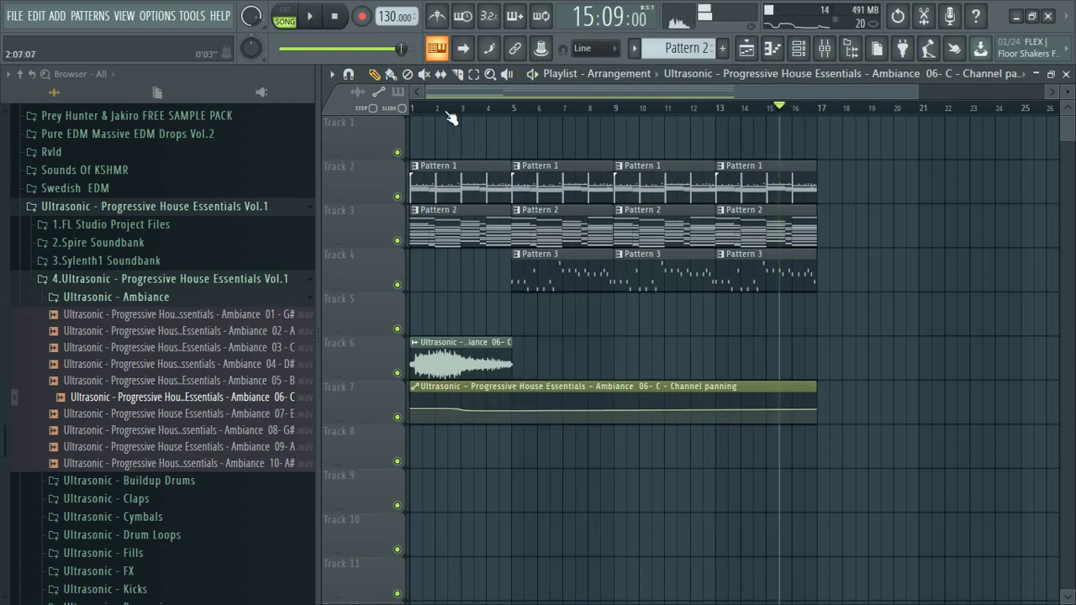
Step: Play the arrangement from bar 1 and raise the bar 5 panning point to about 63%
click(414, 109)
key(space)
drag(512, 415, 519, 412)
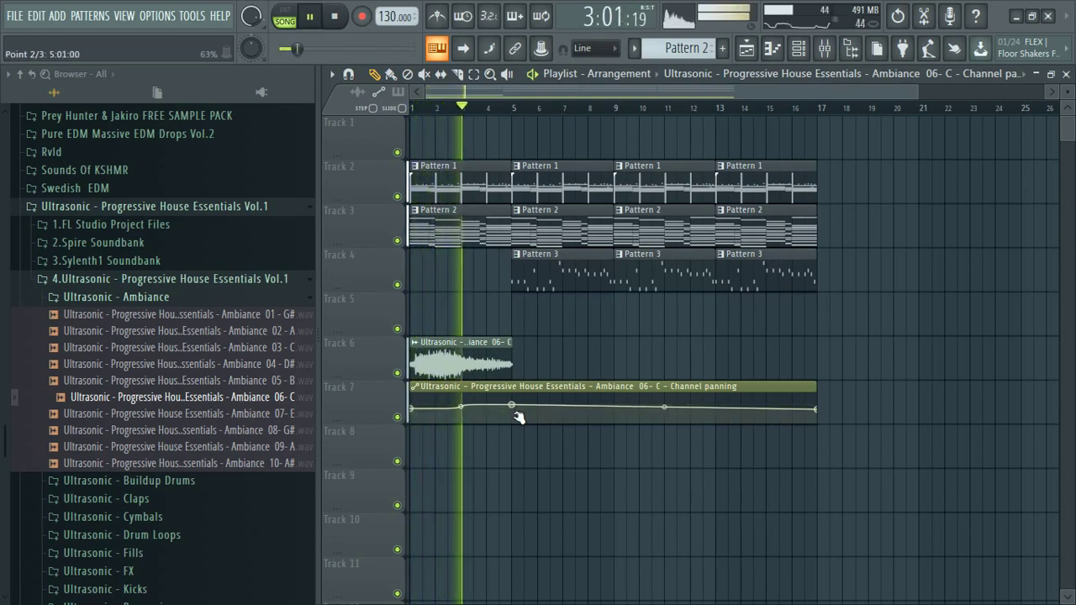
key(space)
Step: Set the bar 5 panning point to Double curve 2 and replay the opening bars
right_click(512, 407)
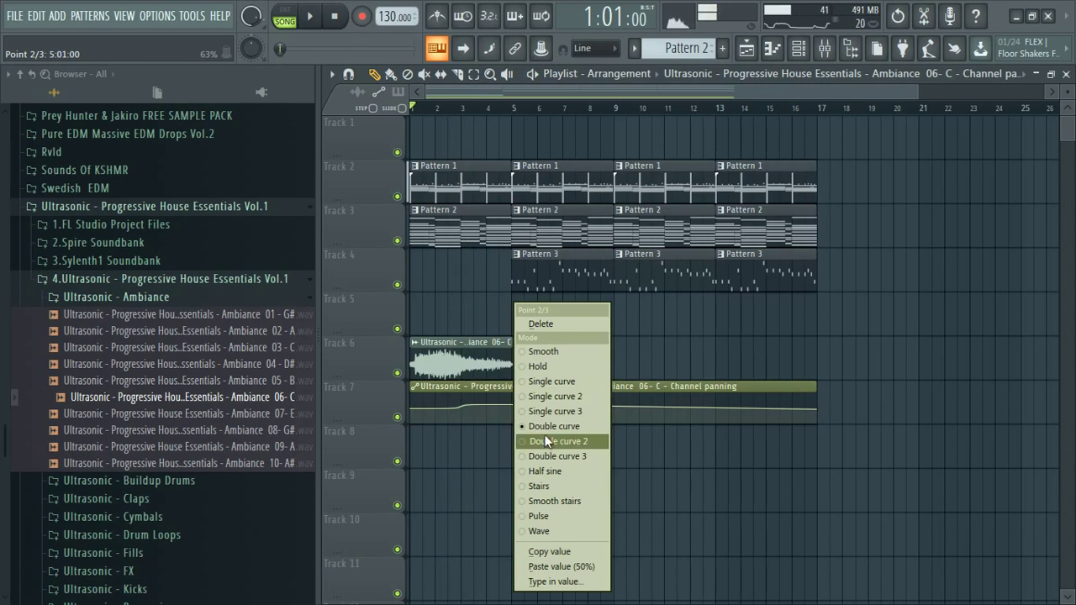
click(545, 431)
right_click(513, 407)
click(530, 441)
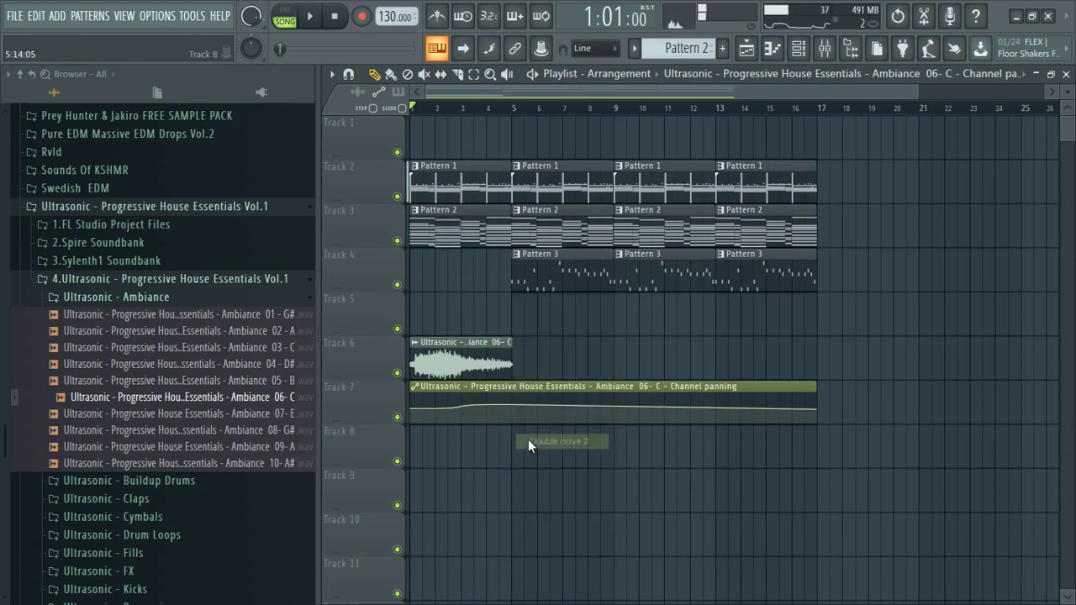
key(space)
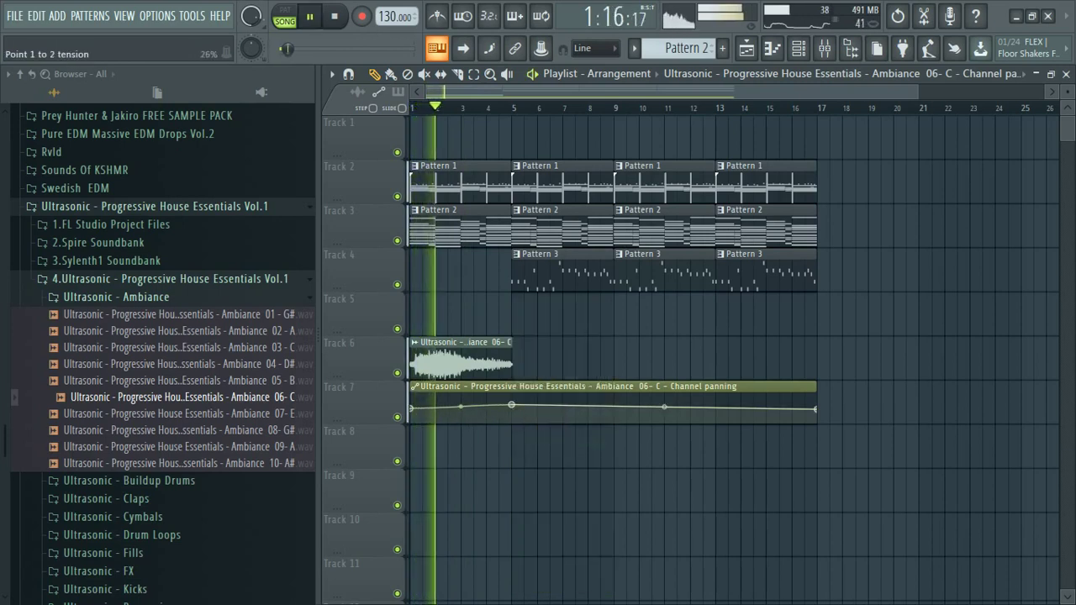
key(space)
Step: Set the bar 5 panning point to Double curve 3 and audition the arrangement from the start
right_click(512, 407)
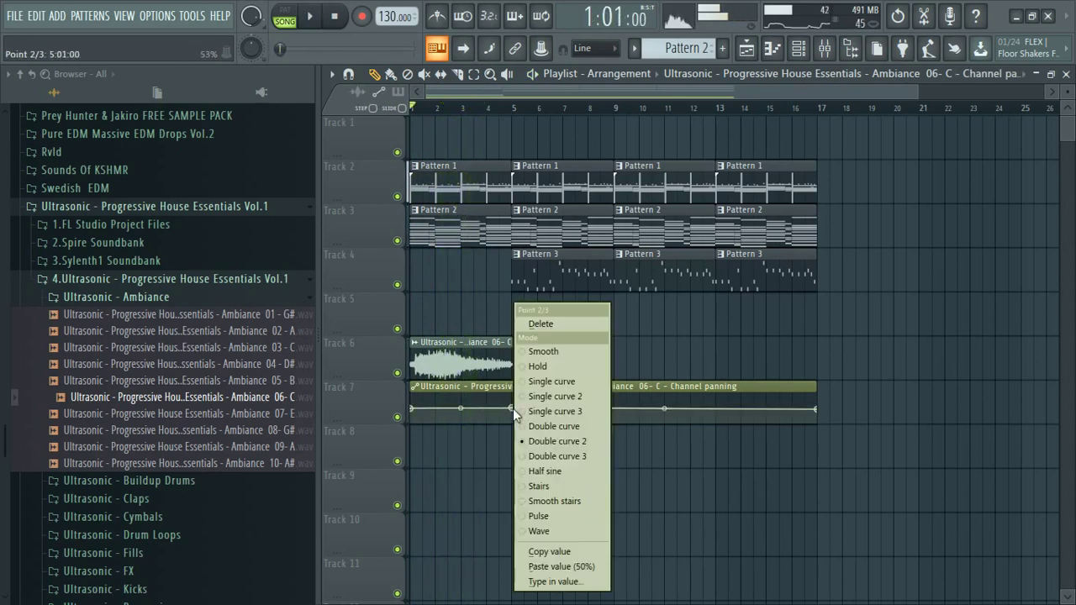
click(538, 456)
key(space)
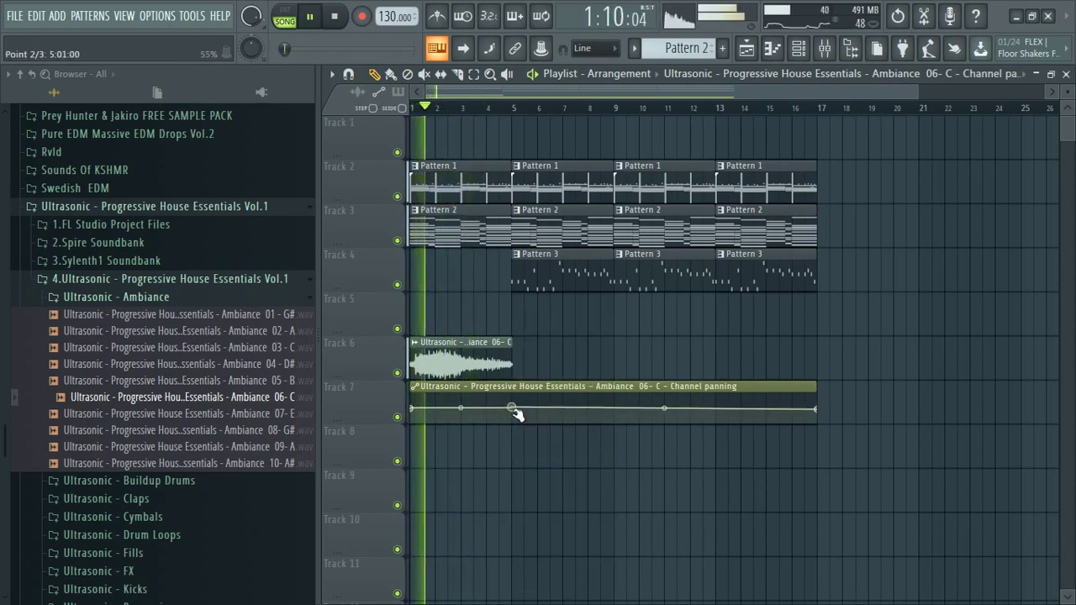
key(space)
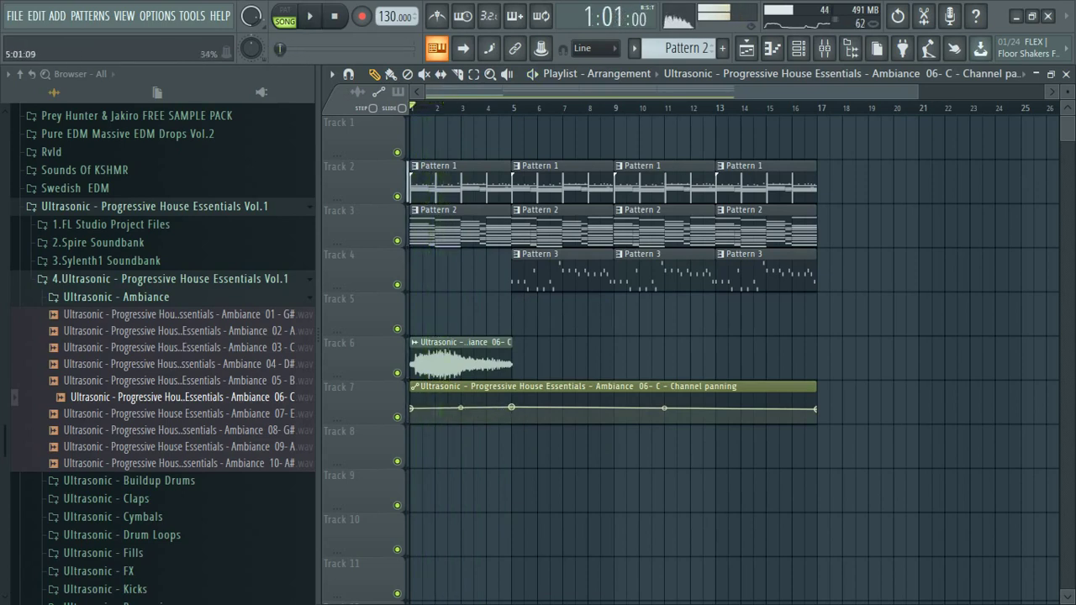
Step: Raise the bar 5 panning point to about 87% and listen to the opening
drag(512, 407, 512, 398)
key(space)
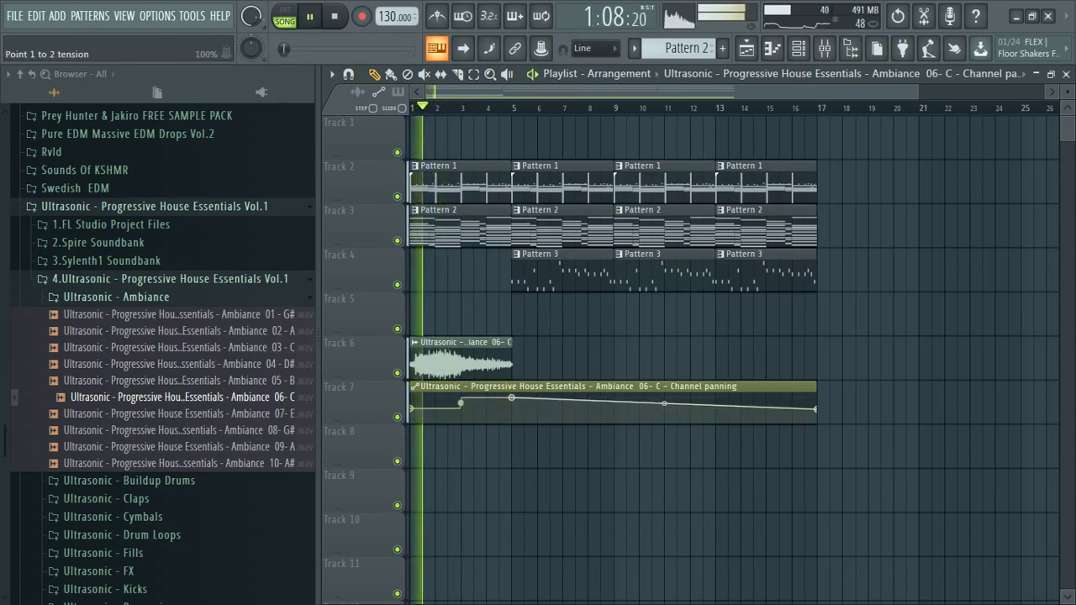
key(space)
Step: Try the Half sine mode on the bar 5 panning point, switch it to Stairs and play the arrangement
right_click(512, 398)
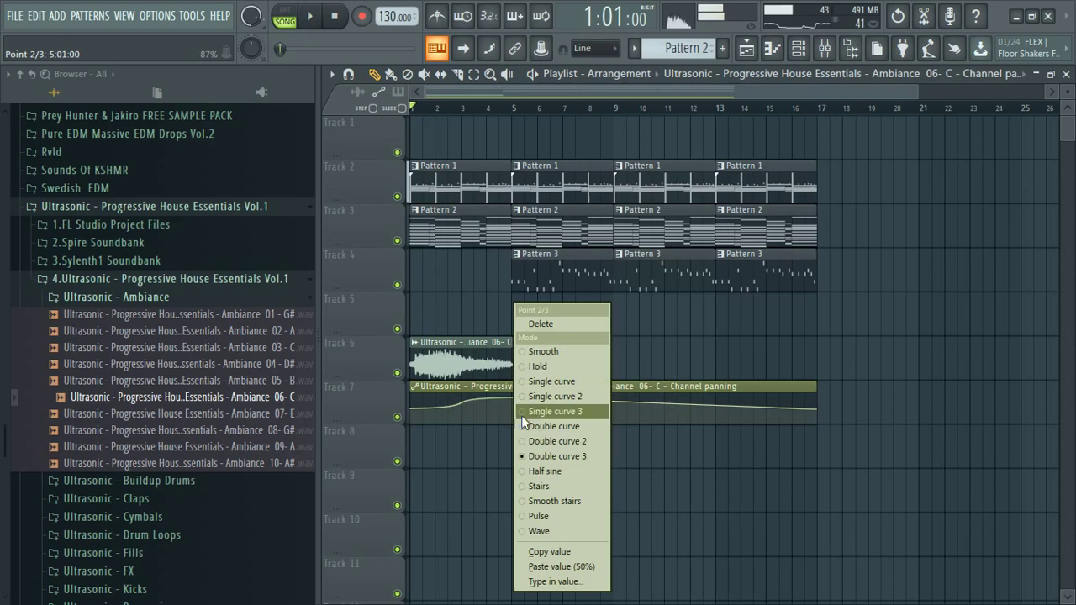
click(546, 472)
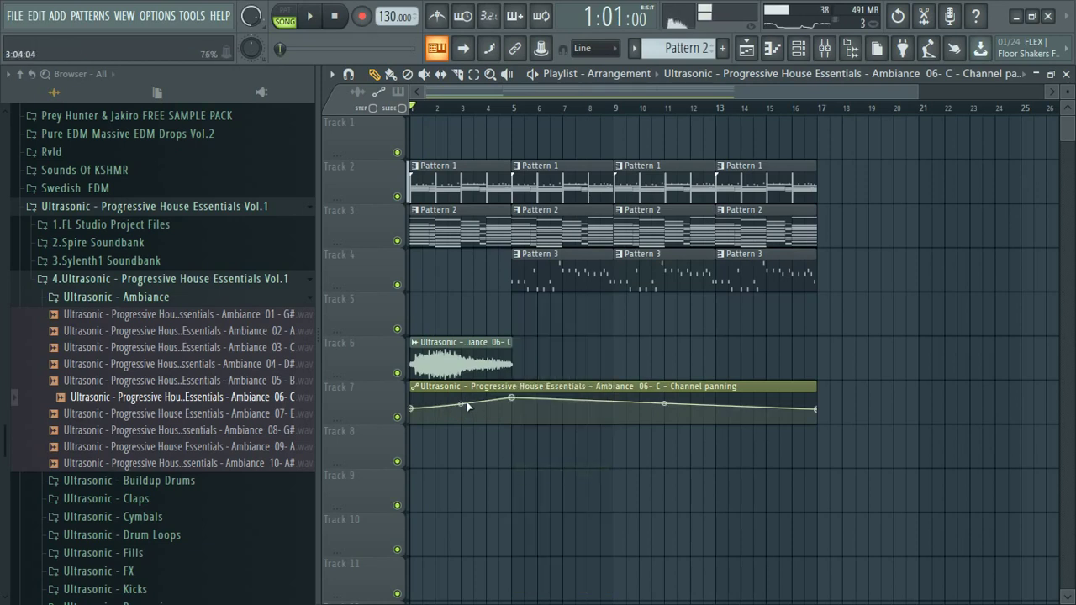
right_click(513, 398)
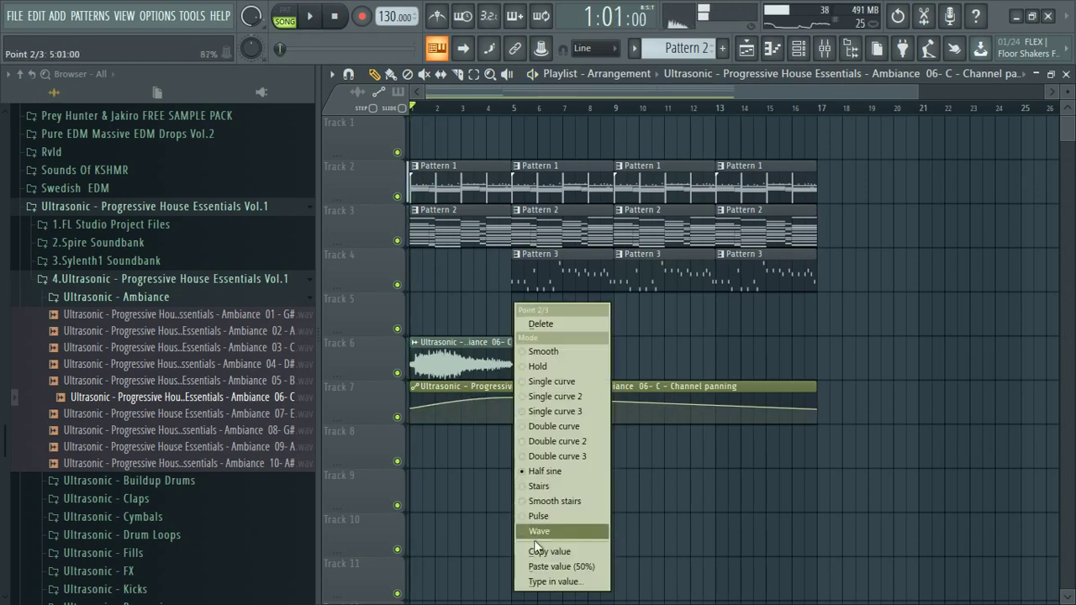
click(542, 501)
key(space)
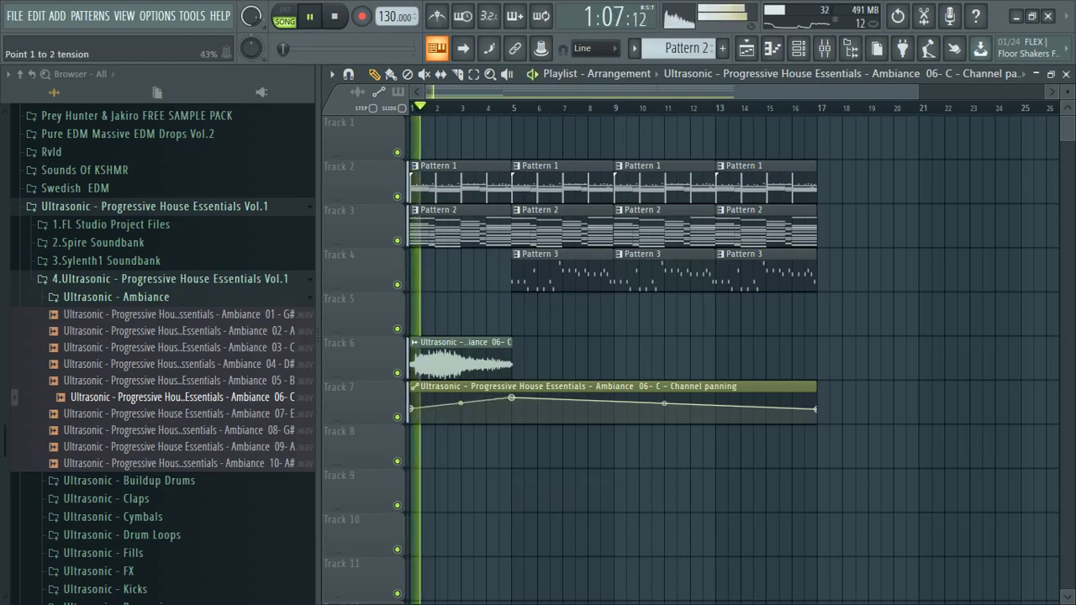
Step: Lower the bar 5 panning point to about 58% and try the Smooth stairs mode on it
mouse_move(512, 397)
mouse_down()
mouse_move(522, 414)
mouse_move(513, 409)
mouse_up()
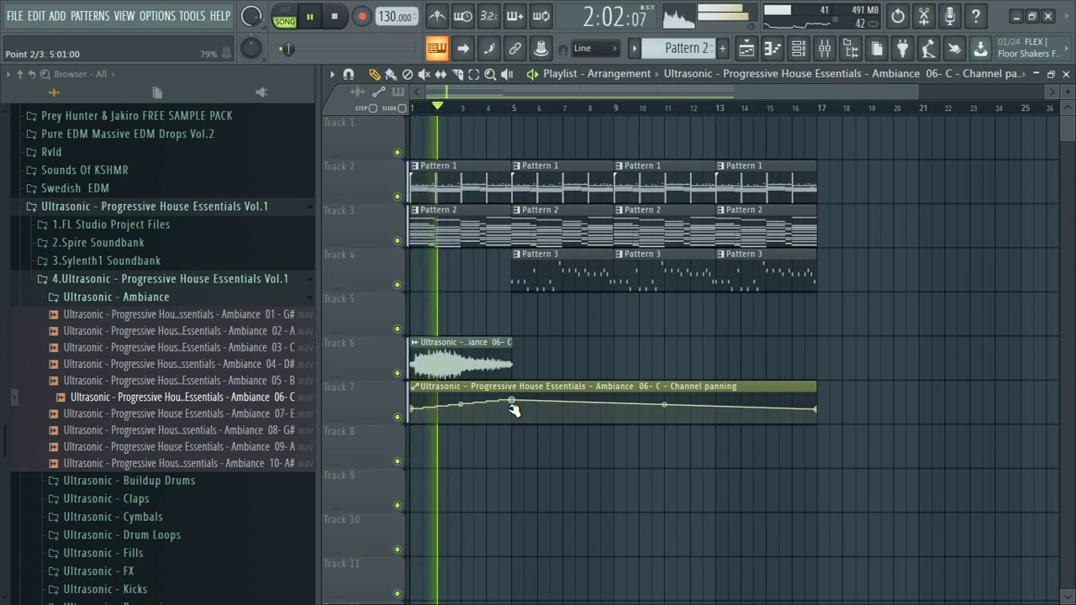
drag(514, 409, 515, 411)
key(space)
right_click(516, 411)
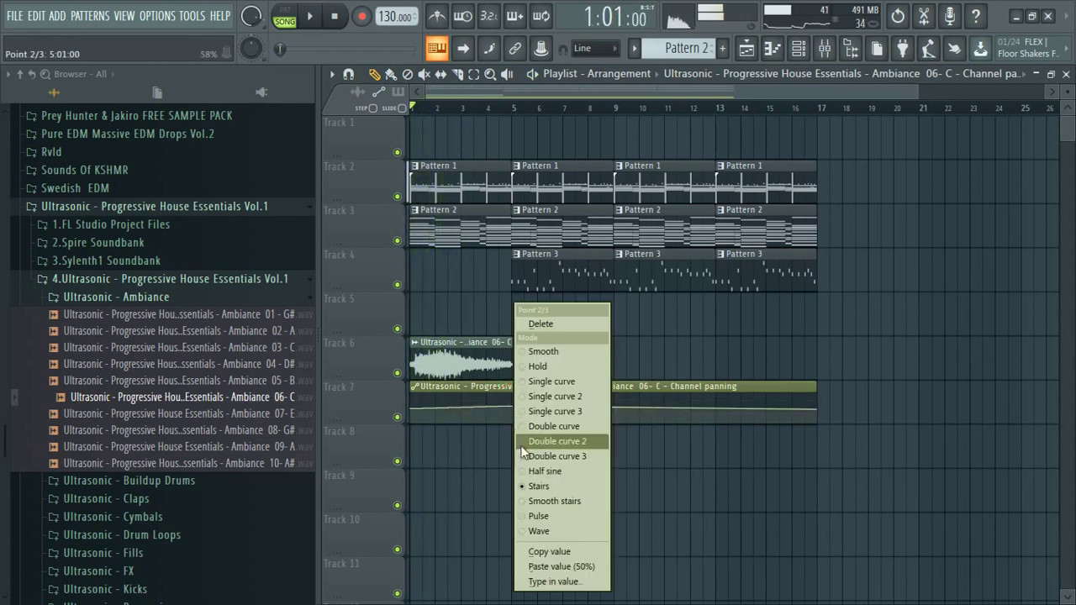
click(577, 503)
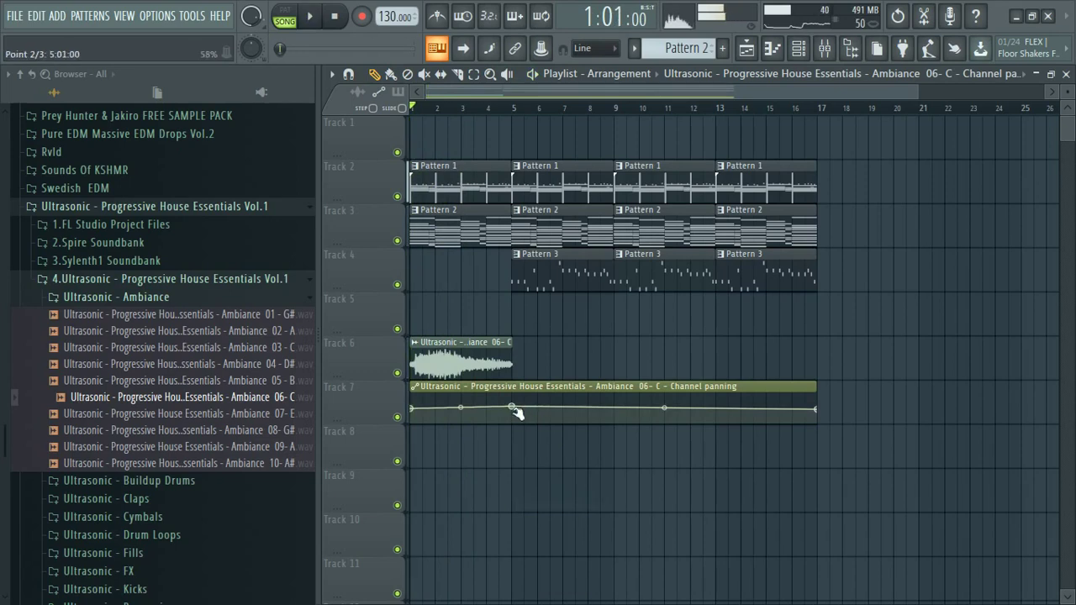
Step: Try the Pulse mode on the bar 5 panning point and listen to the opening bars
right_click(513, 411)
click(556, 517)
key(space)
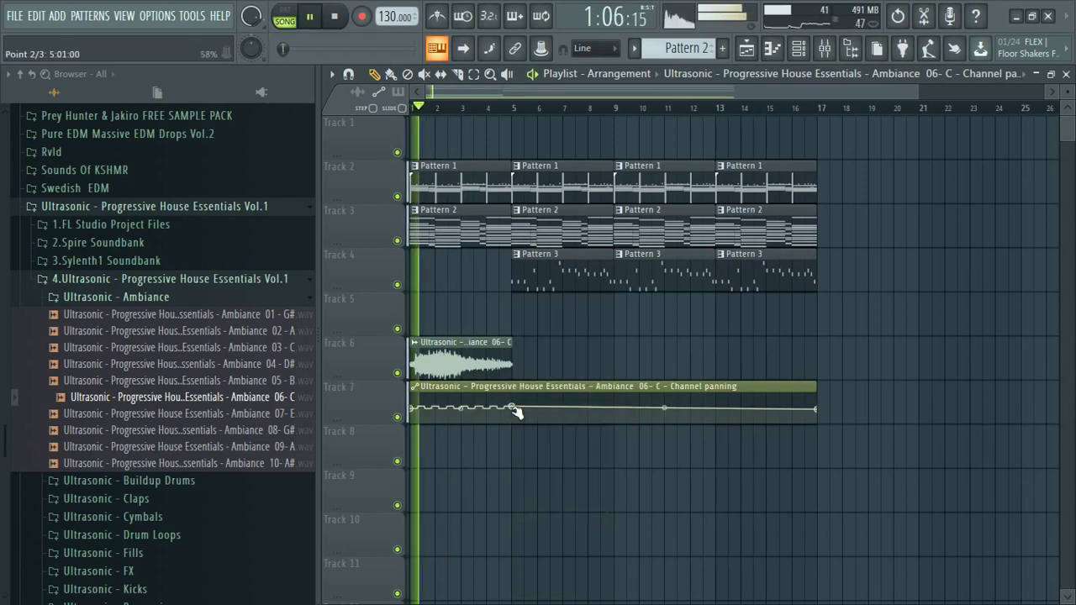
right_click(512, 407)
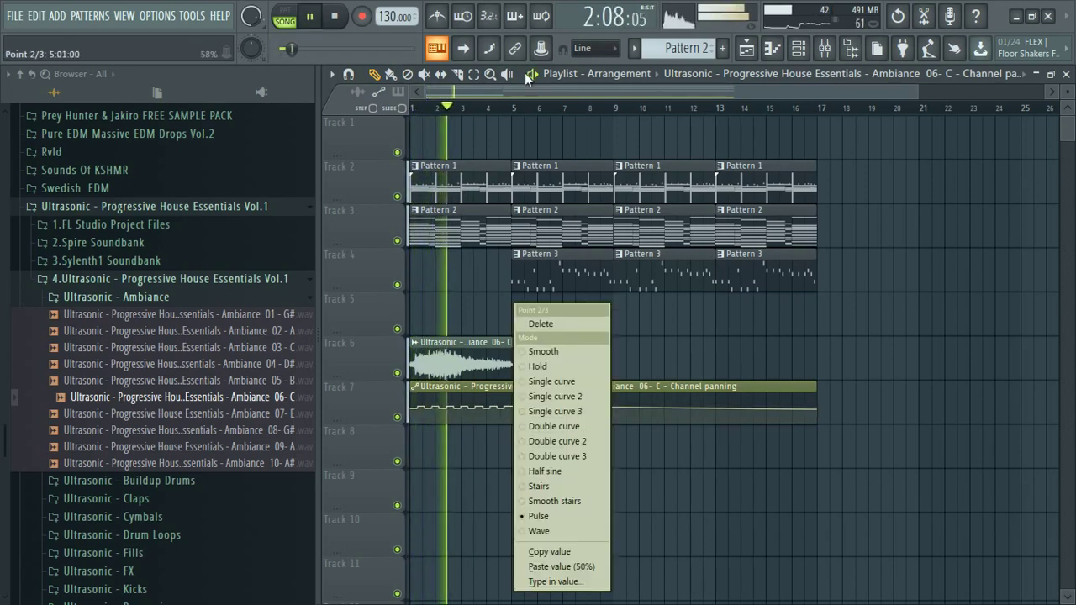
click(518, 101)
key(space)
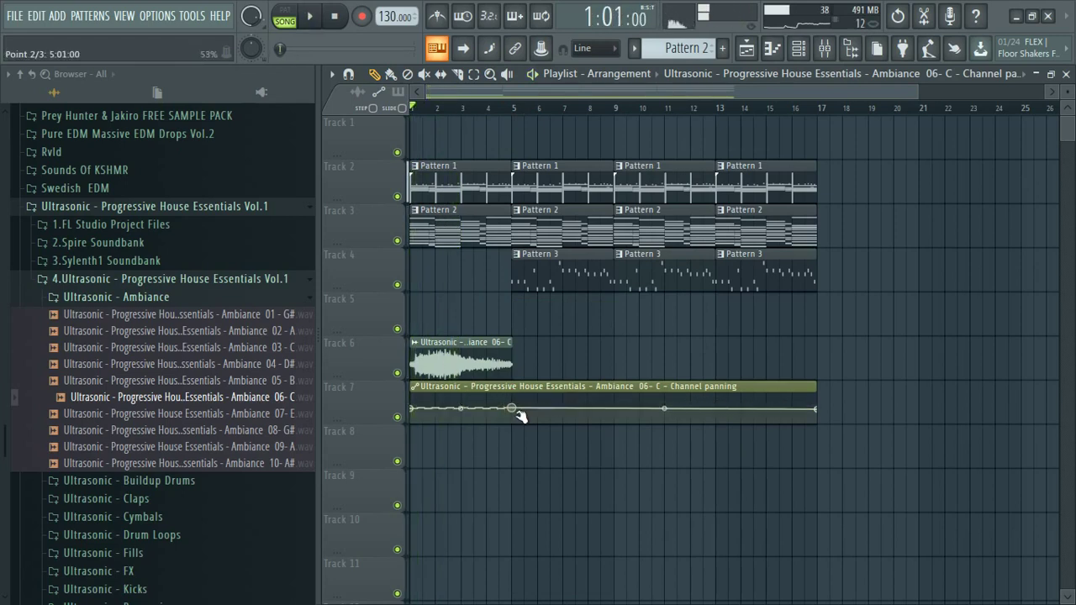
Step: Adjust the bar 5 panning point to about 63% while replaying the opening
drag(520, 417, 522, 419)
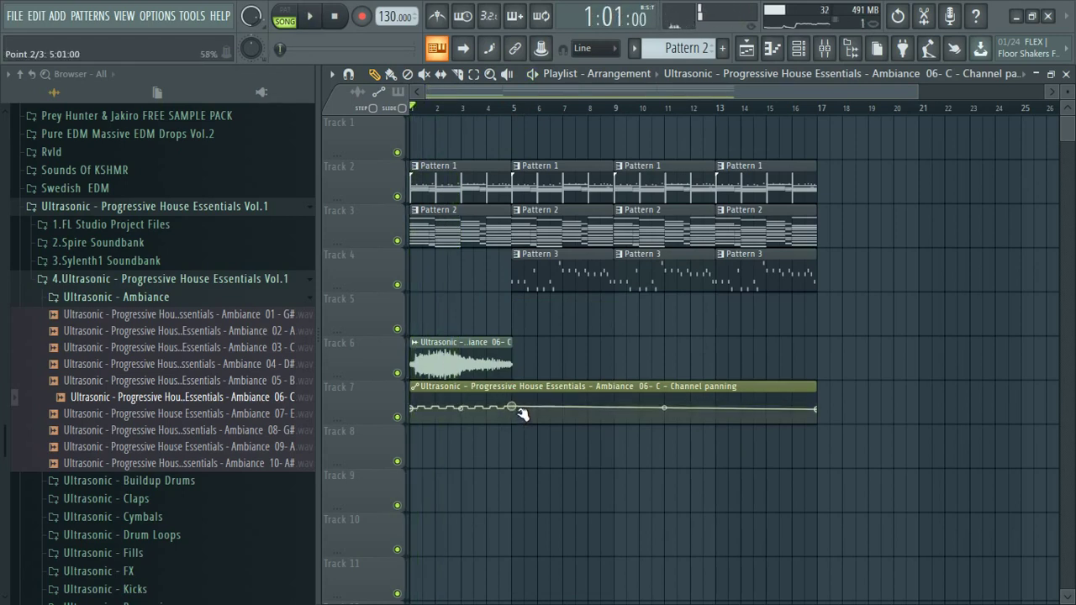
key(space)
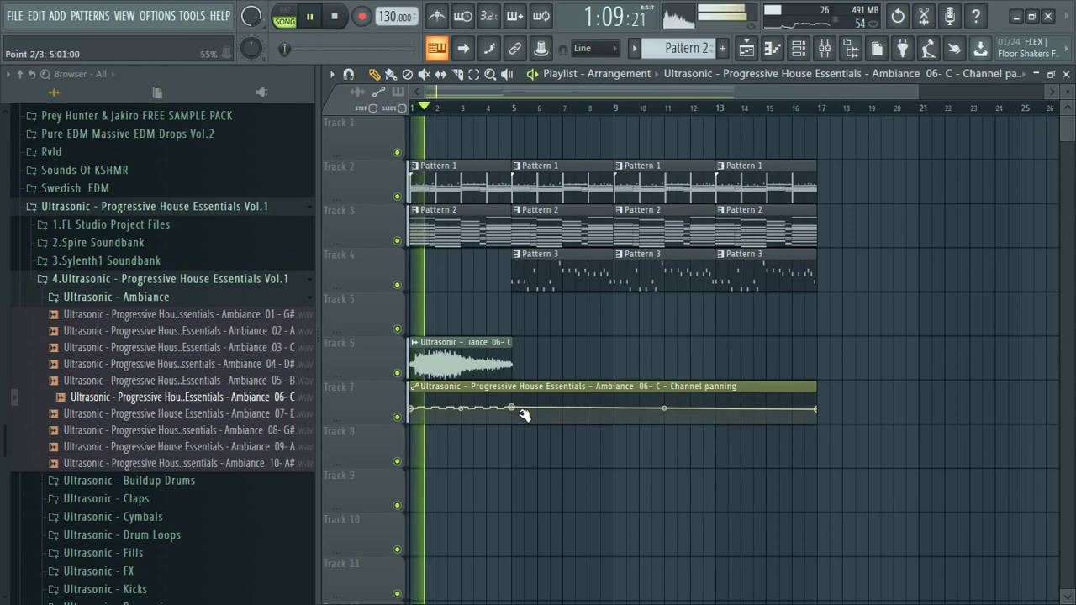
key(space)
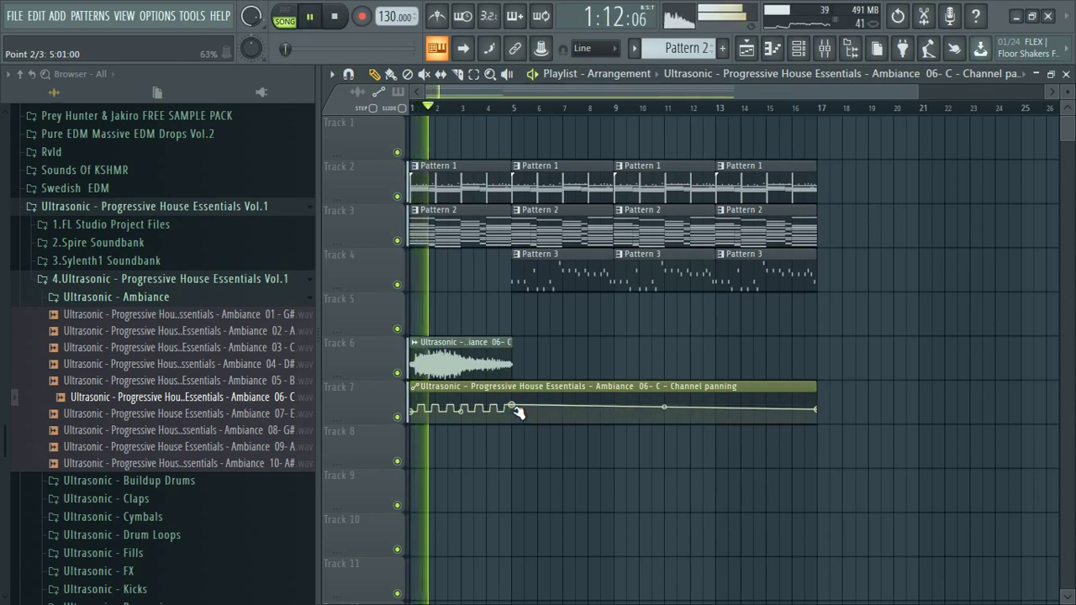
Step: Set the bar 5 panning point to Wave mode and audition the arrangement from the start
right_click(512, 407)
click(554, 530)
key(space)
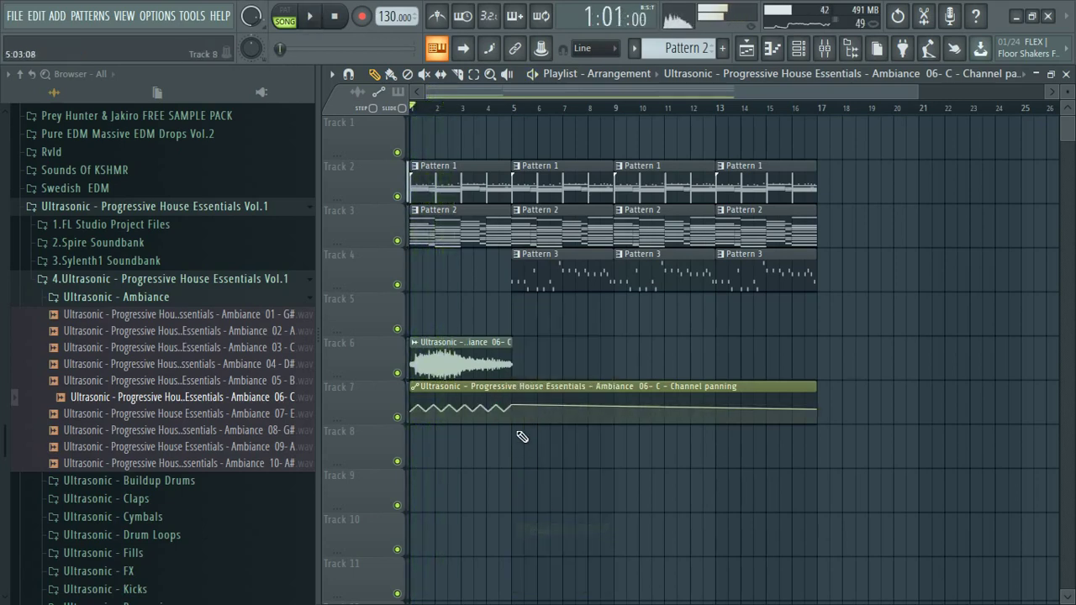
key(space)
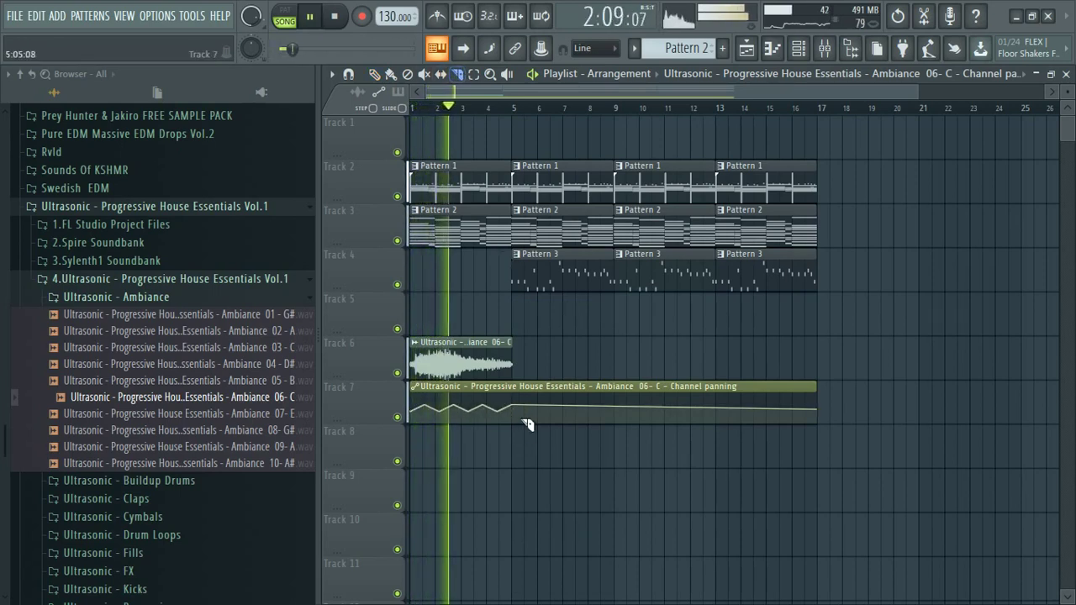
Step: Slice the channel panning clip at bar 5 and delete the part from bar 5 onward
click(516, 390)
click(375, 74)
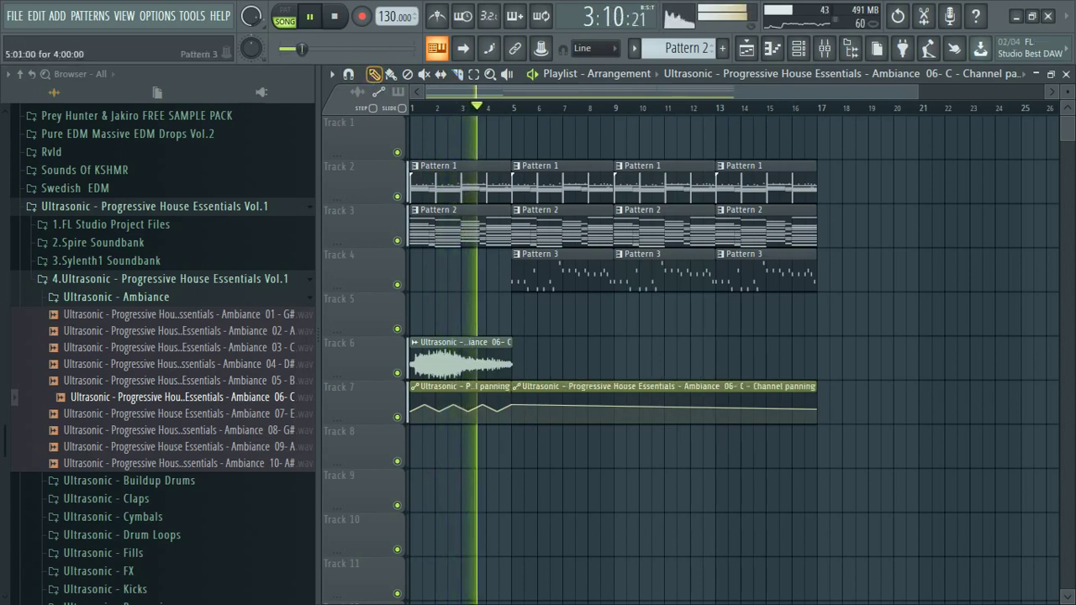
right_click(595, 407)
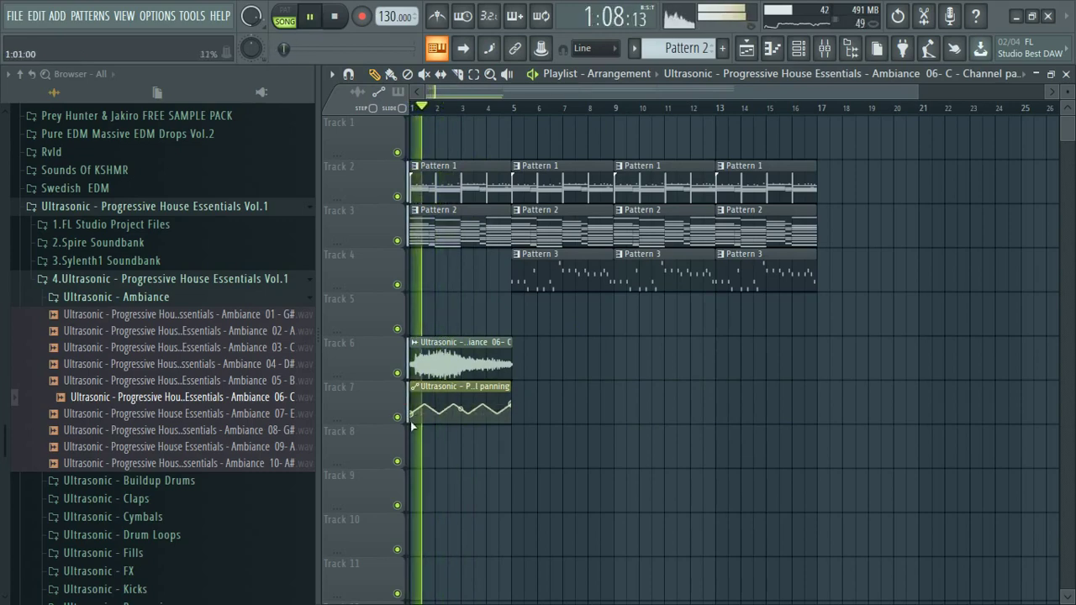
Step: Check the ambience sample's channel settings during playback to watch the automated panning, and close them
double_click(502, 369)
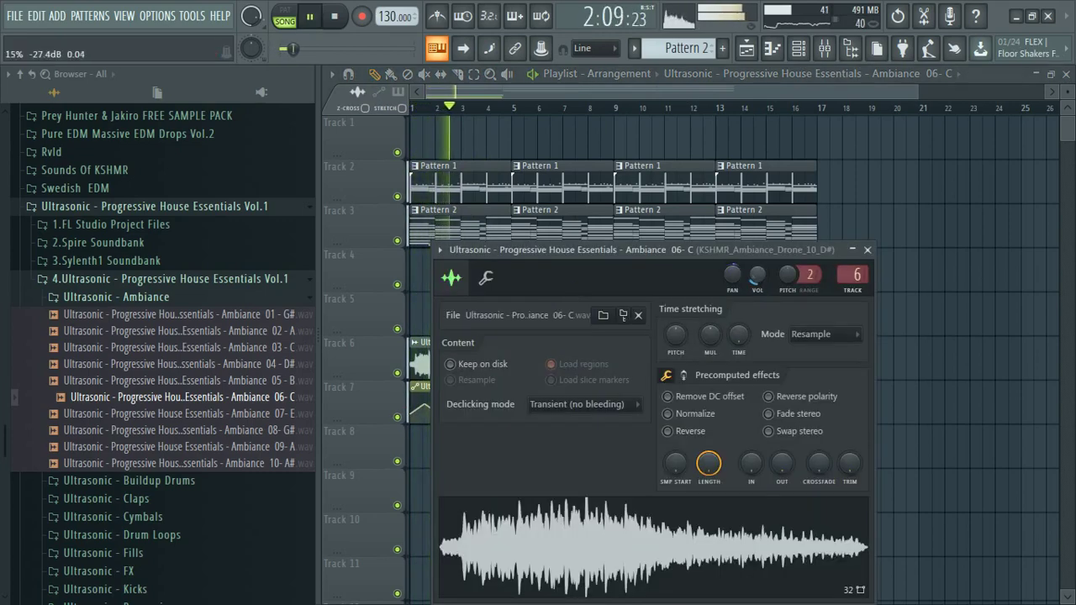
click(867, 250)
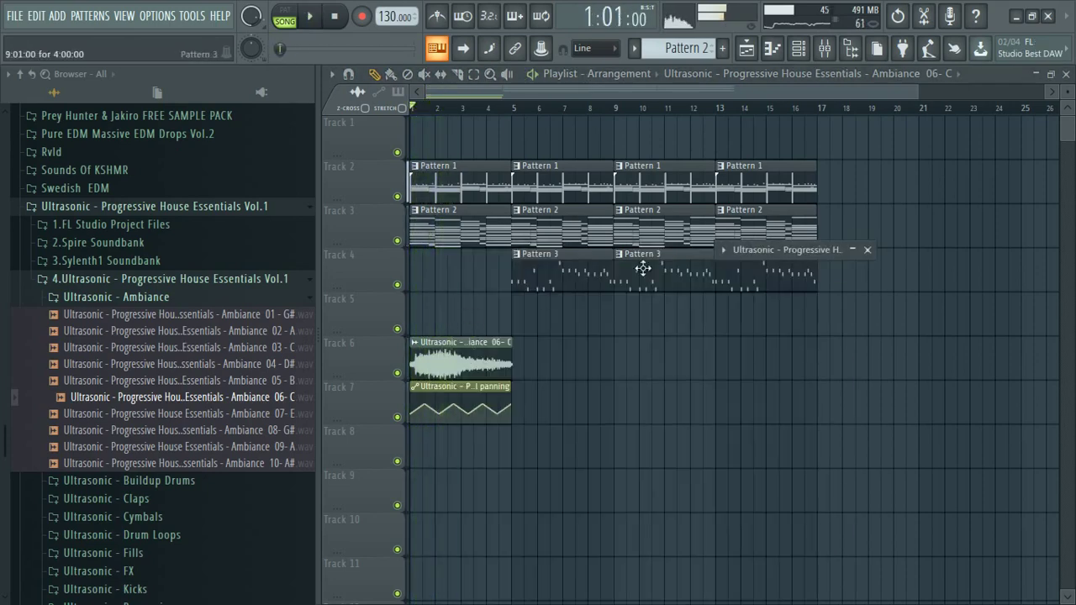
key(space)
click(856, 252)
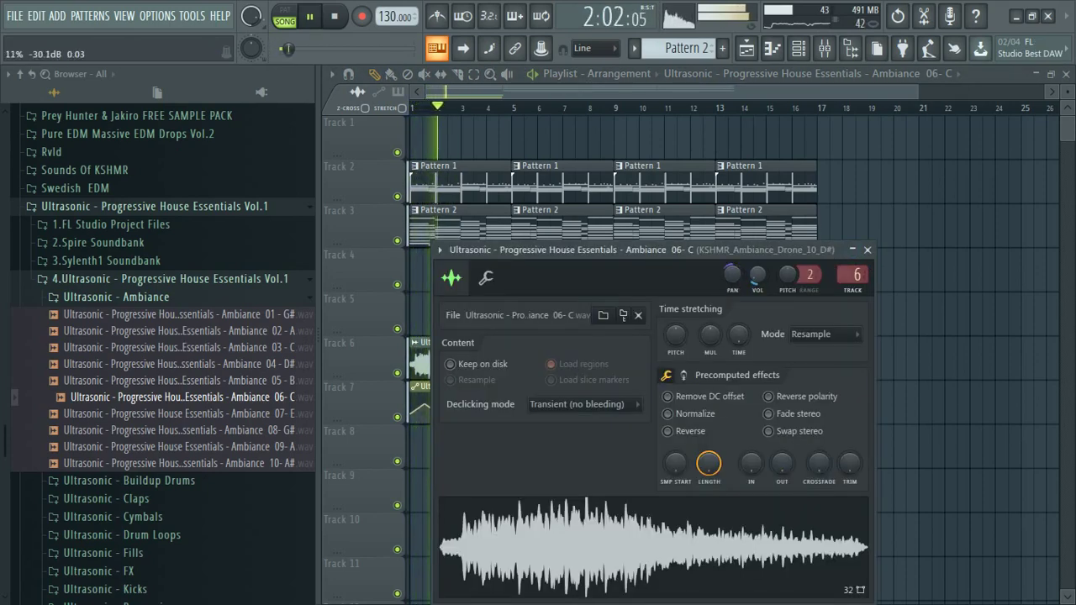
click(868, 251)
key(space)
Step: Collapse the 4.Ultrasonic - Progressive House Essentials Vol.1 sample folder and play the arrangement from bar 5
click(172, 279)
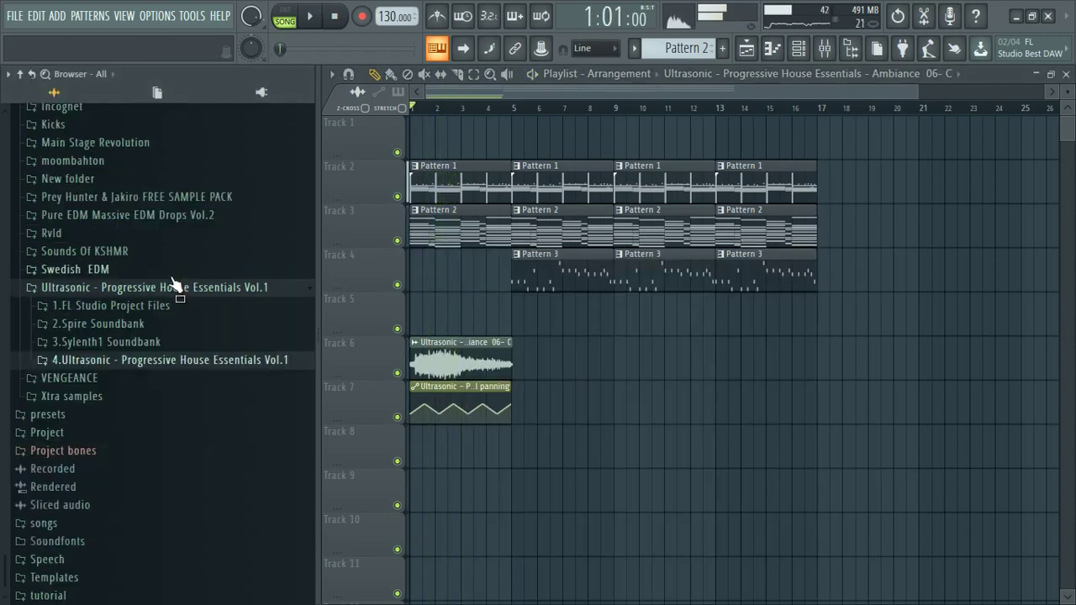
key(space)
key(space)
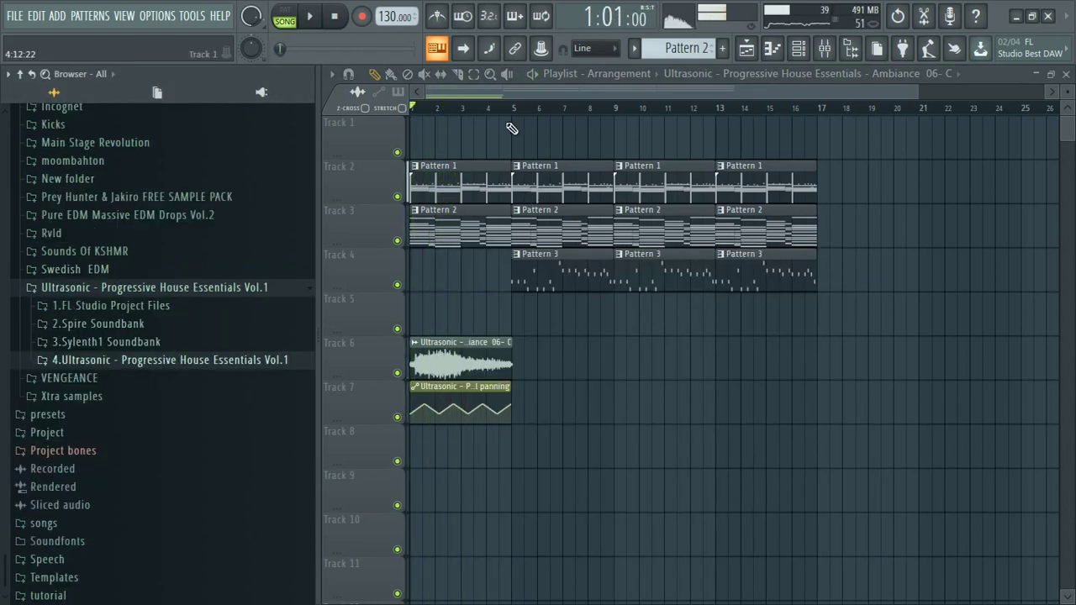
click(513, 107)
key(space)
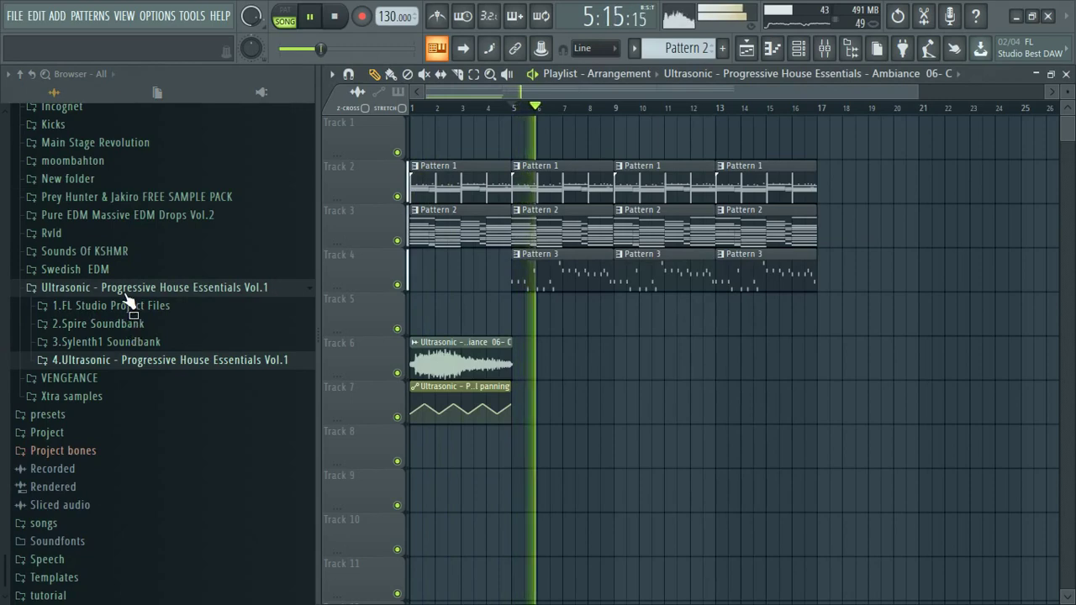
Step: Add Soundgoodizer to slot 3 of mixer Insert 4 and review that track's Fruity parametric EQ 2 during playback
click(825, 50)
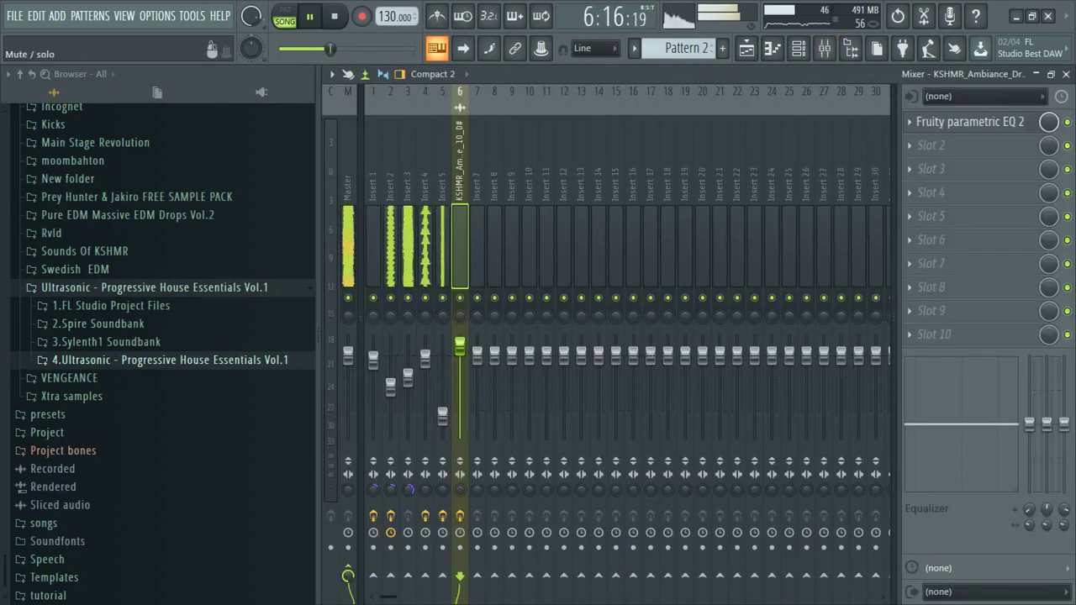
click(433, 362)
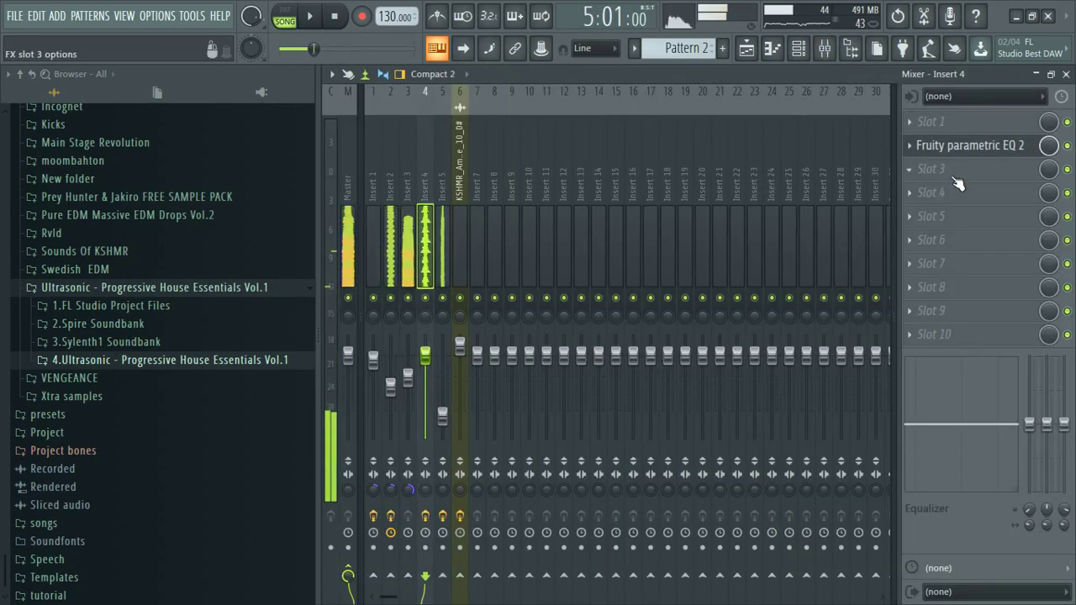
click(956, 180)
click(383, 485)
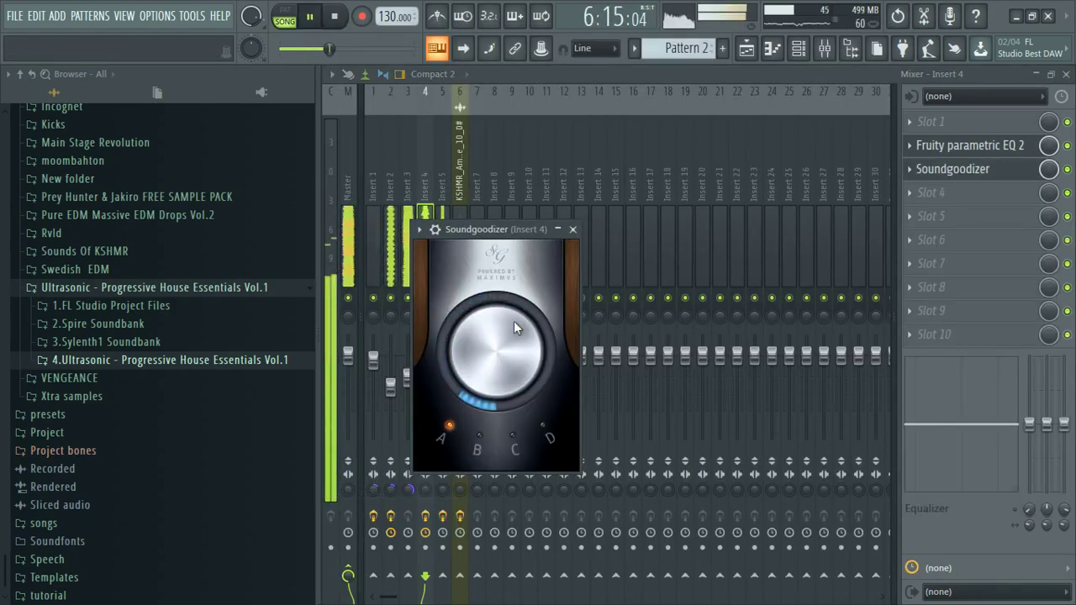
click(968, 145)
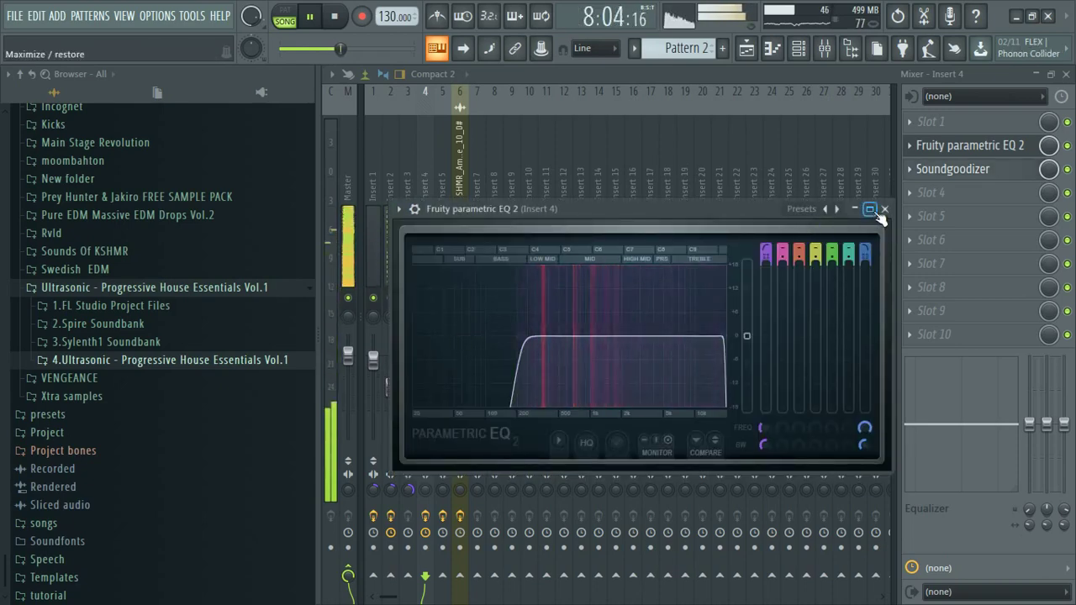
click(872, 210)
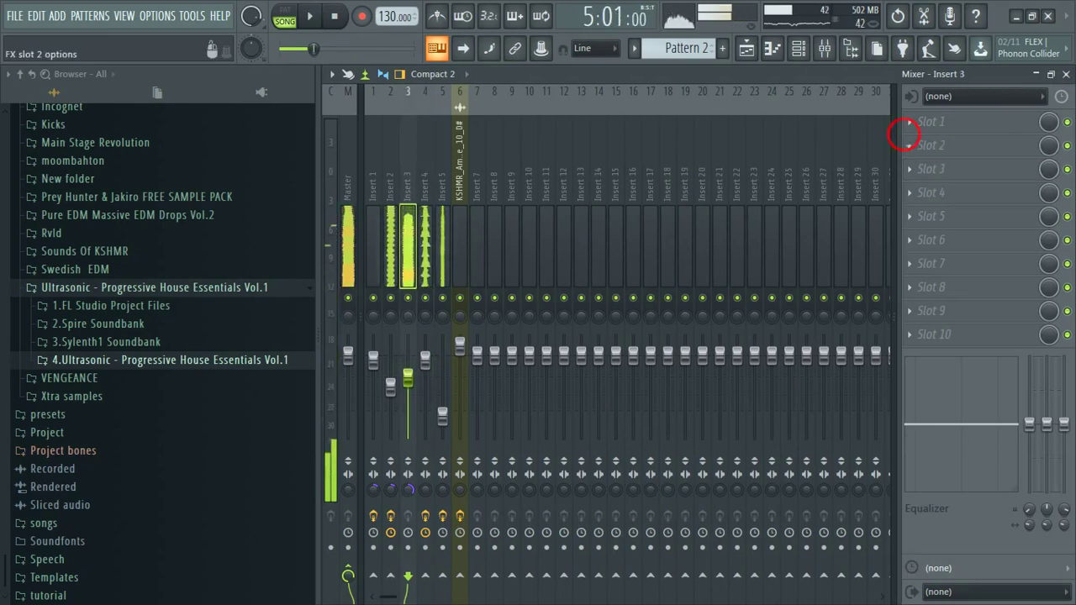
Step: Load Fruity Parametric EQ 2 in slot 1 of mixer Insert 3, enlarge its window and listen to the track soloed
click(925, 124)
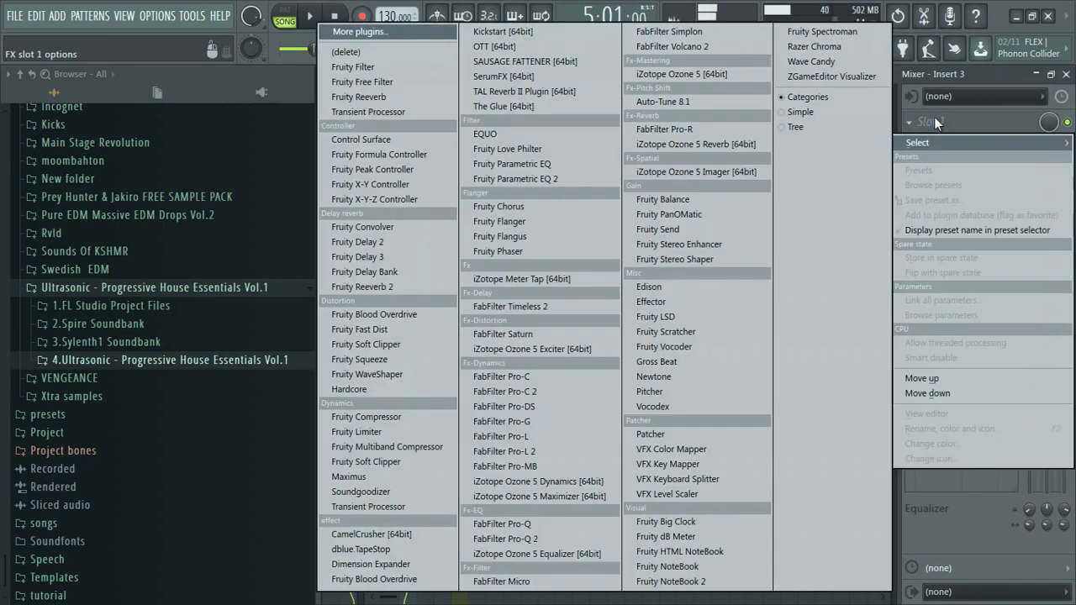
click(568, 180)
key(space)
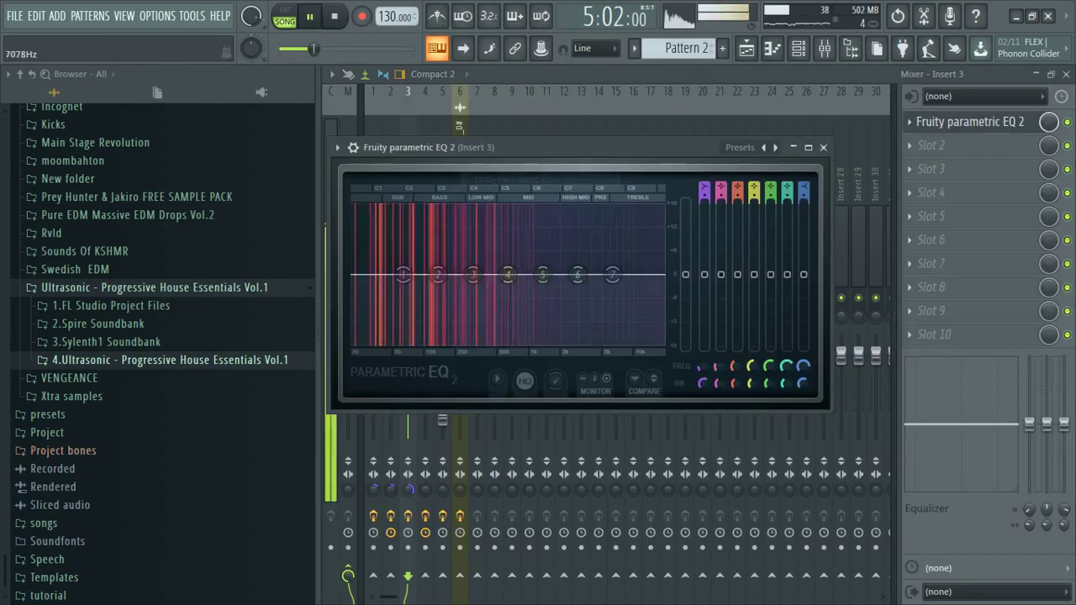
click(810, 149)
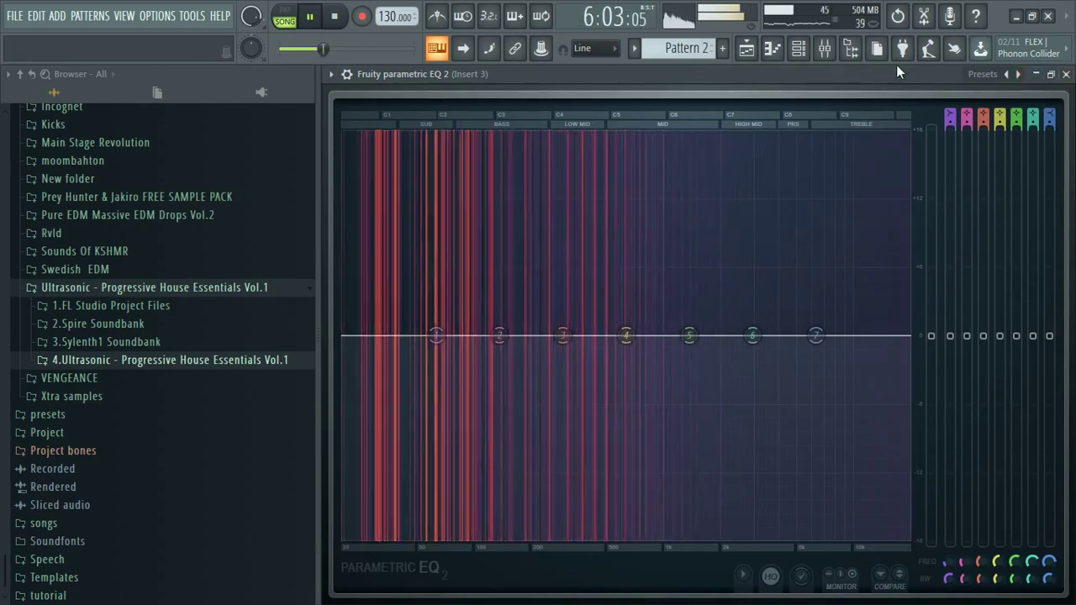
click(824, 48)
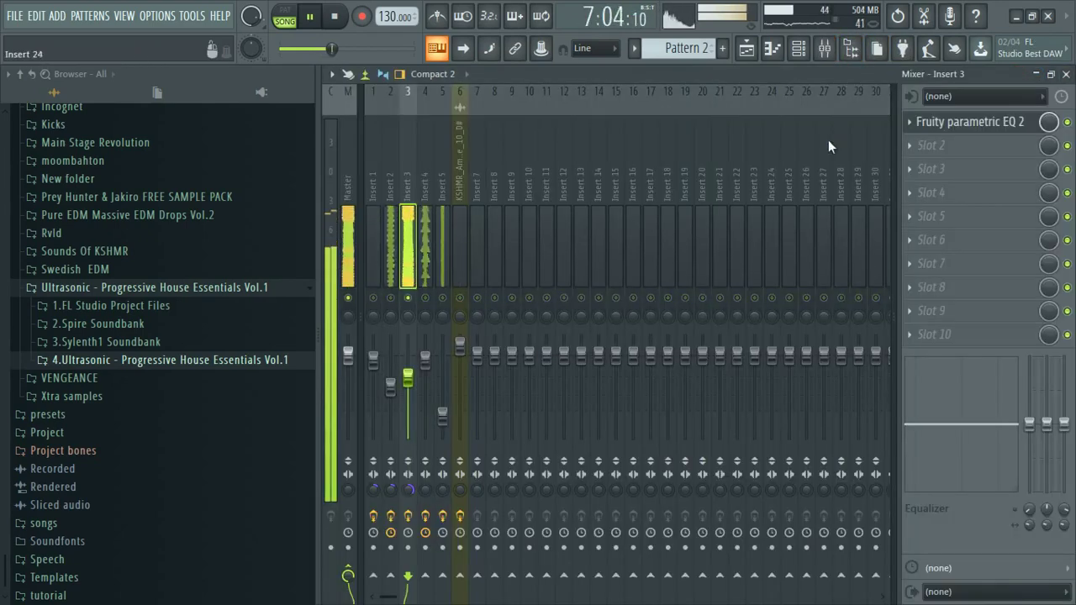
click(963, 121)
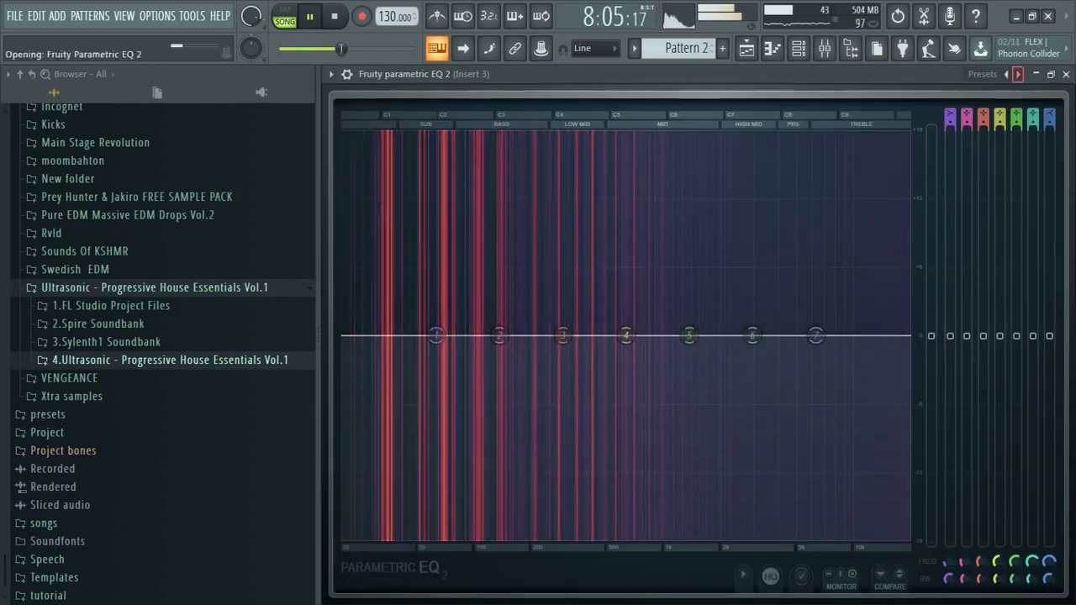
Step: Switch Insert 3's EQ to the next preset, lower its band 7 low-pass to just above 2 kHz and recheck the curve
click(1018, 74)
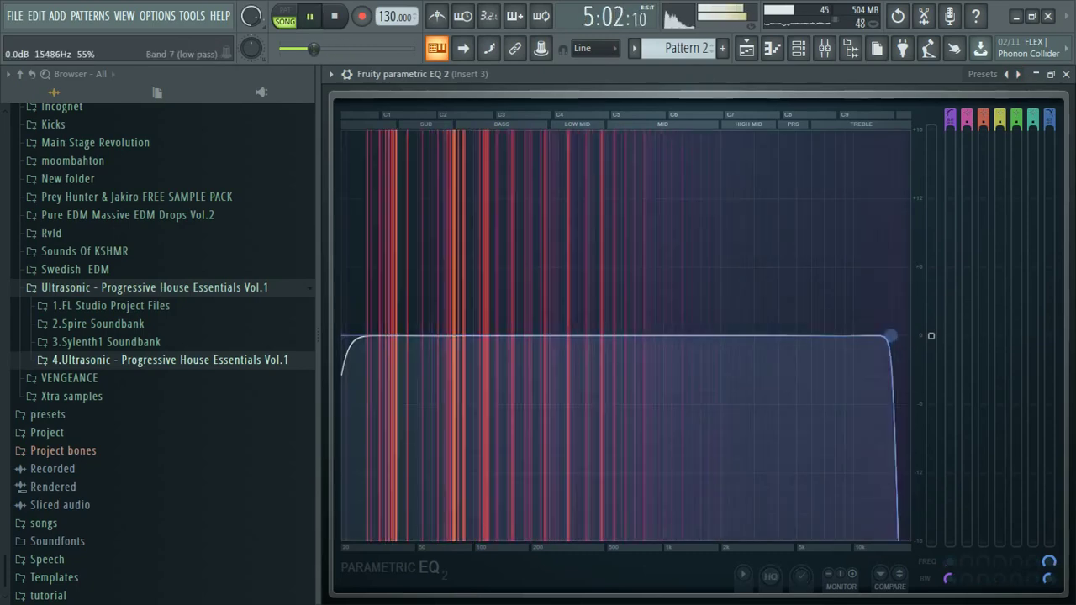
drag(891, 336, 735, 336)
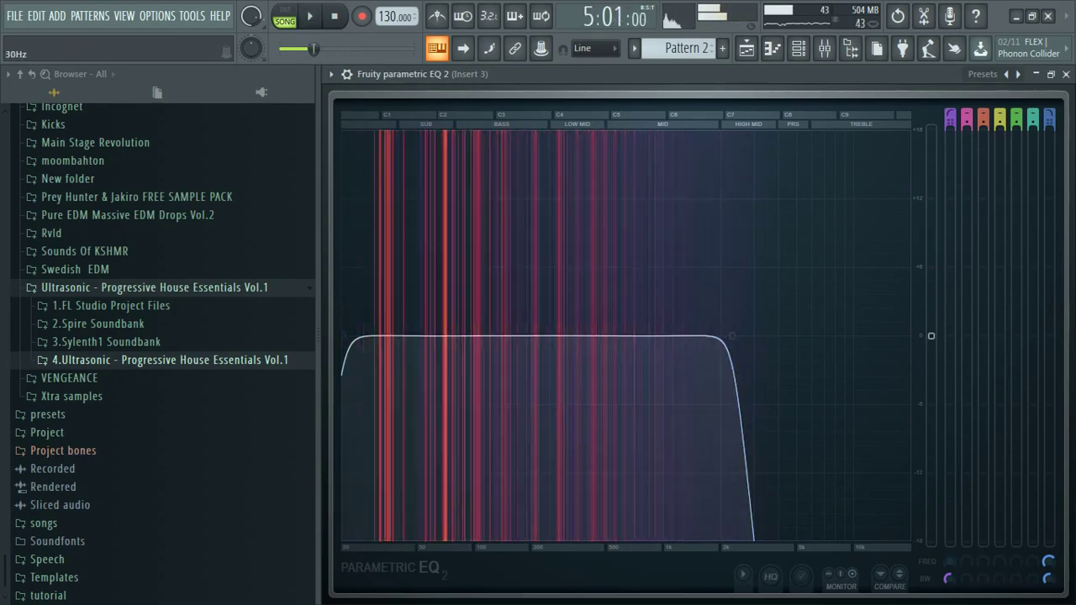
drag(345, 335, 414, 335)
click(1066, 74)
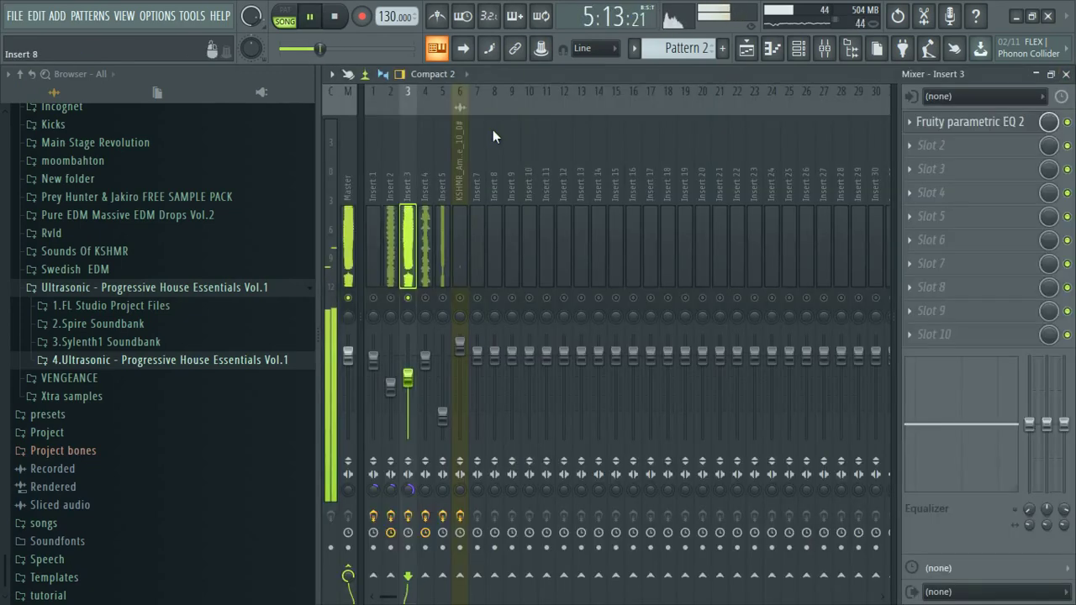
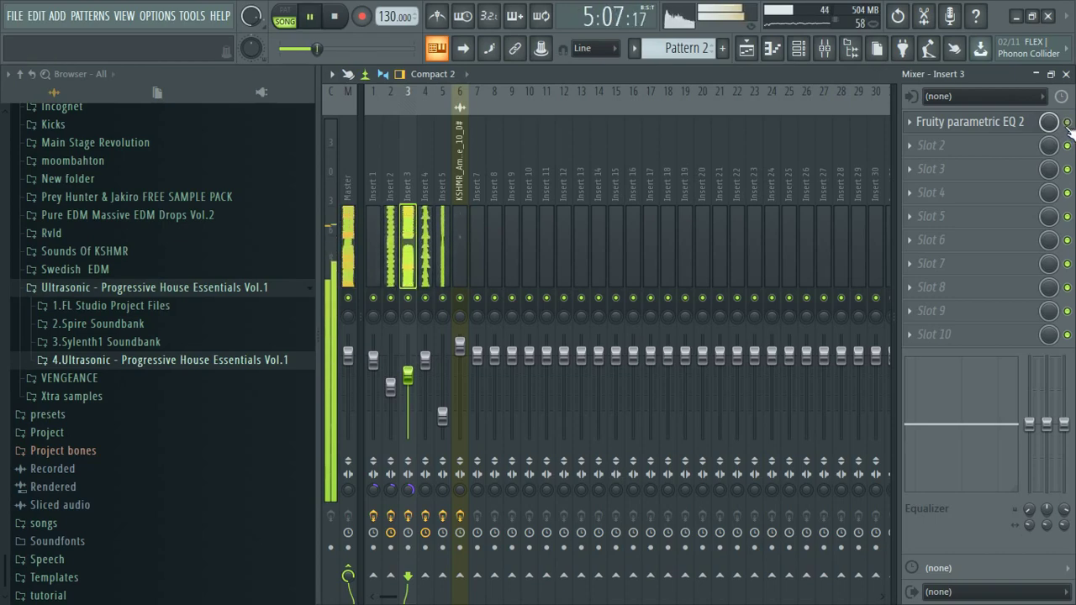
click(1017, 122)
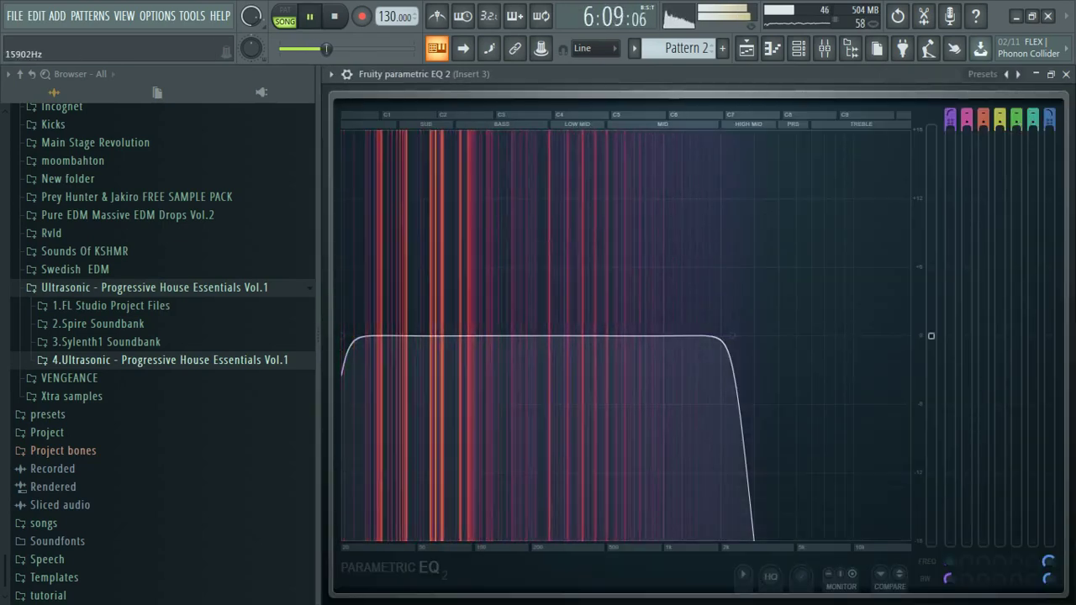
click(1066, 74)
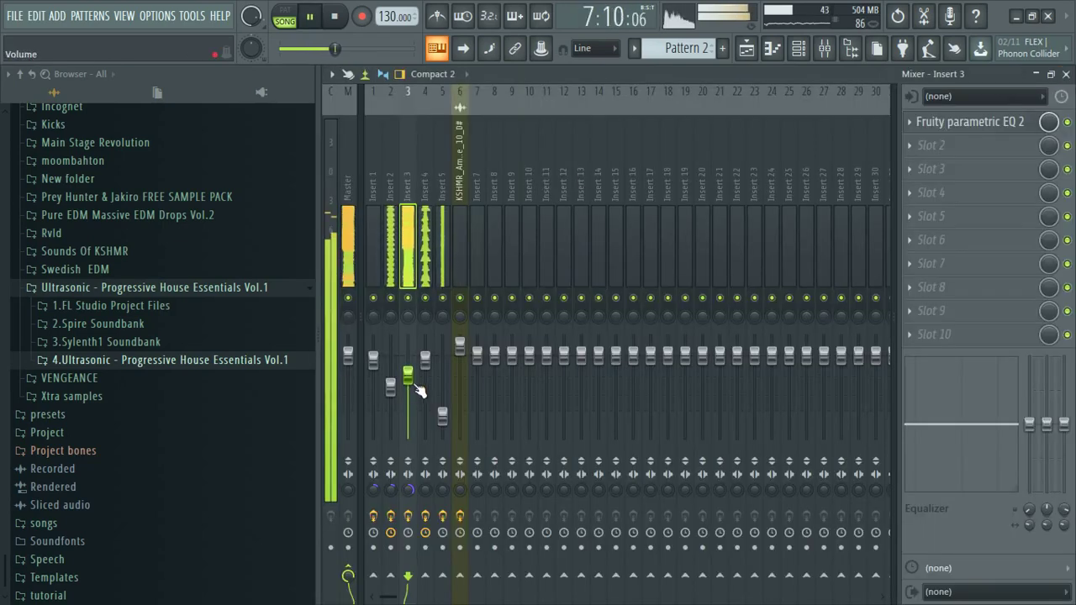
Step: Return to the playlist and play the arrangement briefly from bar 1
click(740, 50)
key(space)
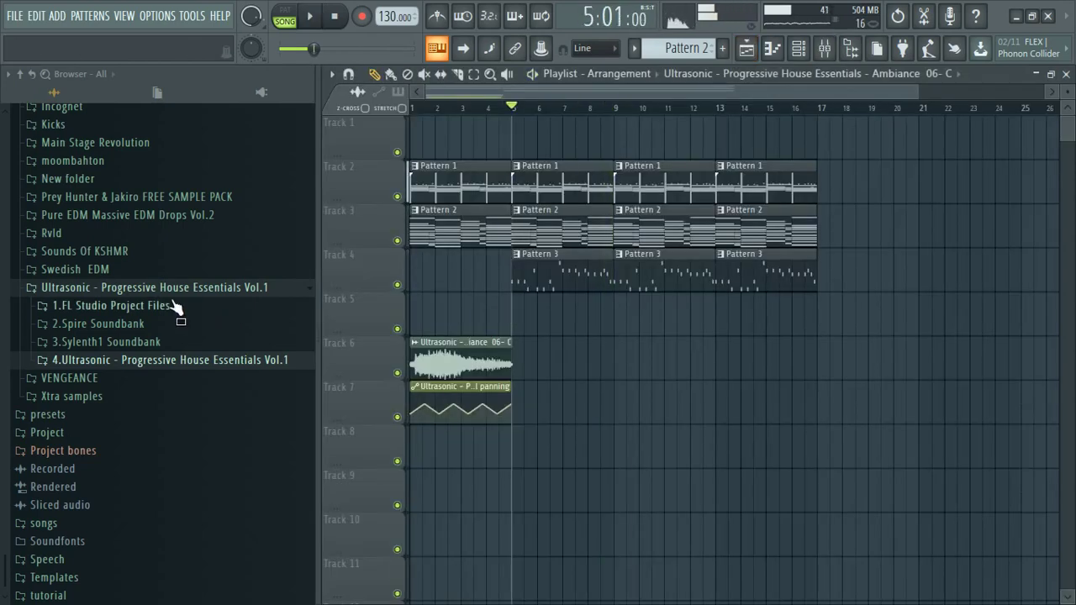
key(space)
key(space)
click(420, 107)
key(space)
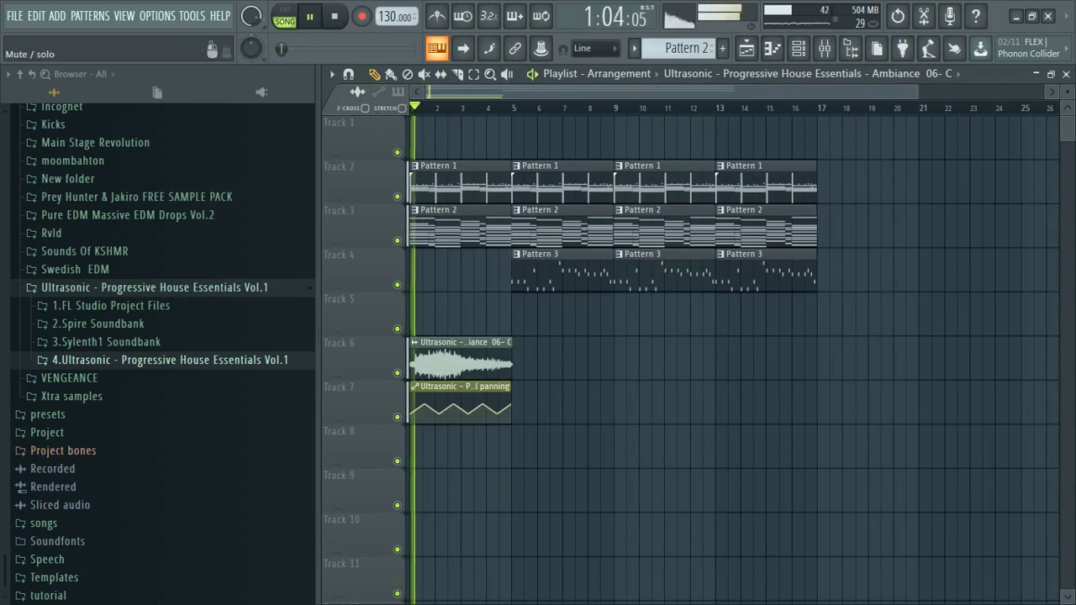
key(space)
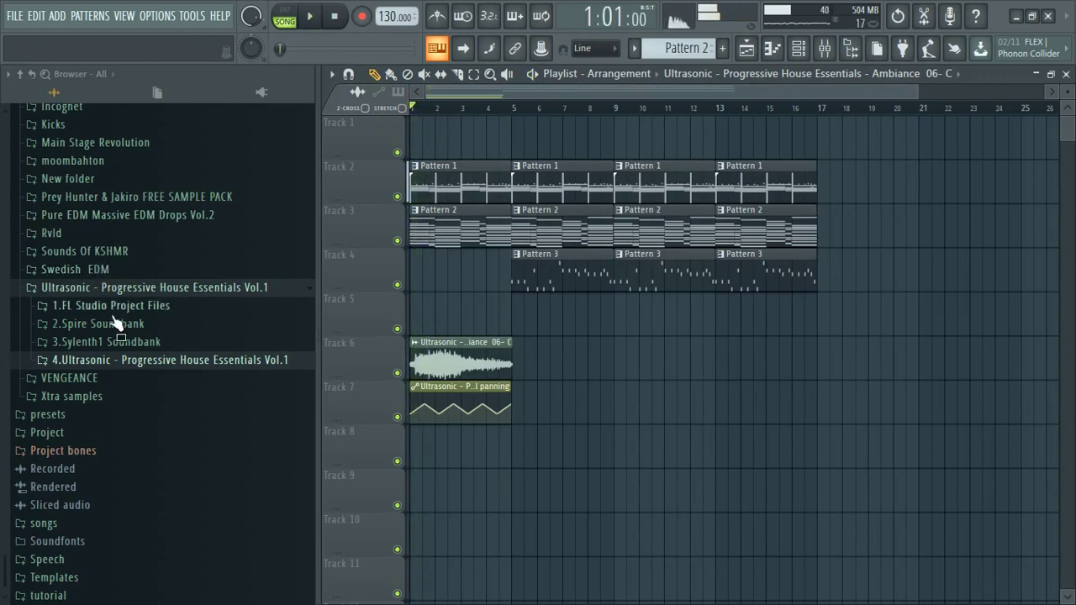
Step: Browse the Fills and Percussions folders of the 4.Ultrasonic sample pack, auditioning Percussion 03 and Percussion 02
click(131, 362)
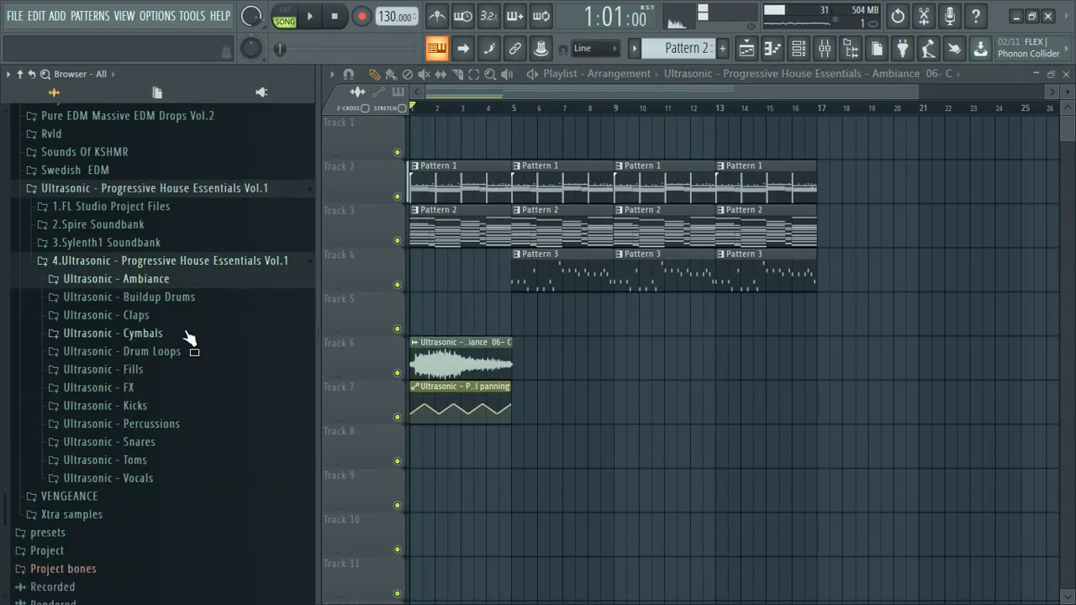
click(167, 375)
click(155, 266)
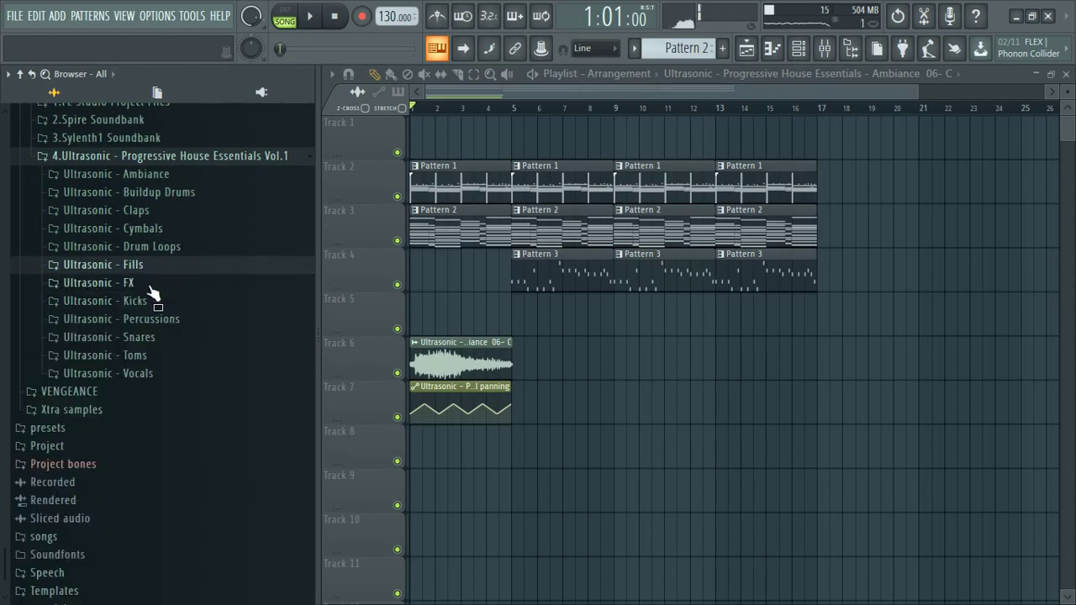
click(164, 320)
click(169, 355)
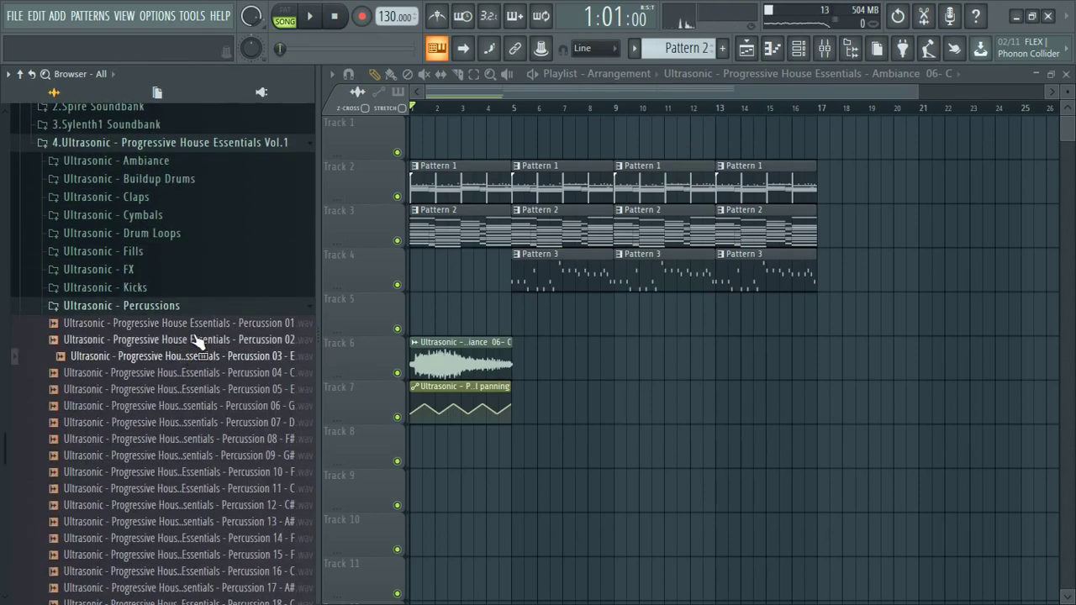
click(200, 338)
click(185, 307)
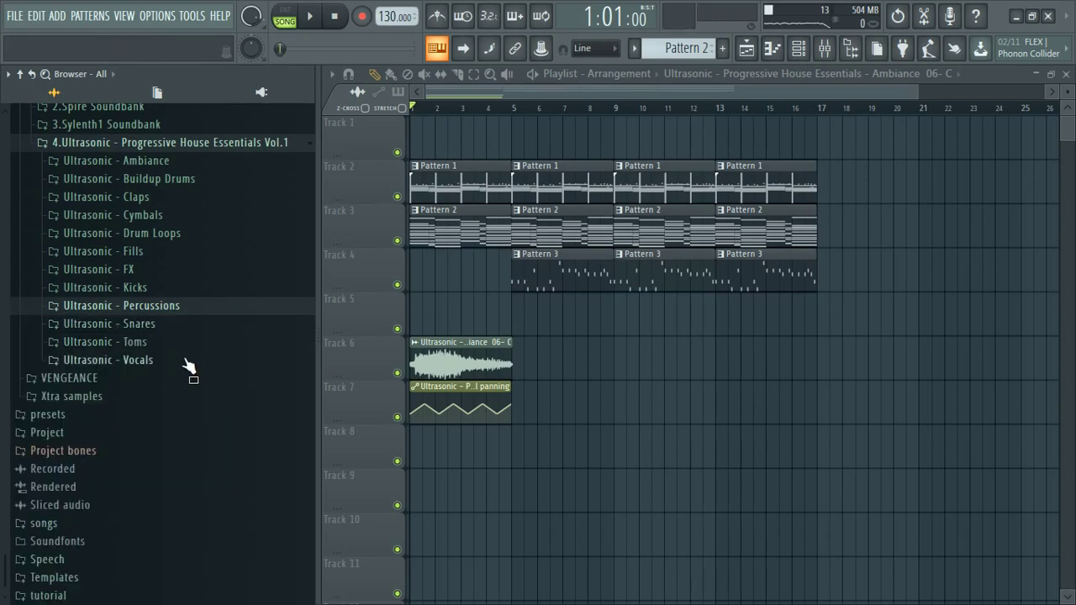
Step: Audition samples in the Ultrasonic - Vocals pack's Vocal Samples folder, including Vocal Samples 02 to 05, and collapse the folder
click(189, 364)
click(195, 397)
click(193, 431)
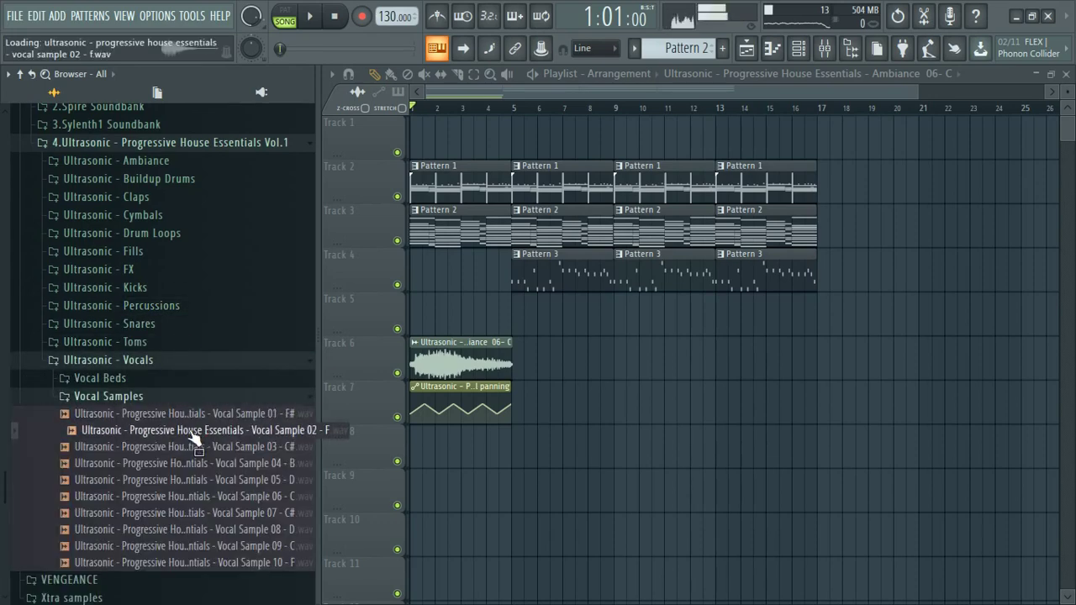
click(247, 461)
click(246, 451)
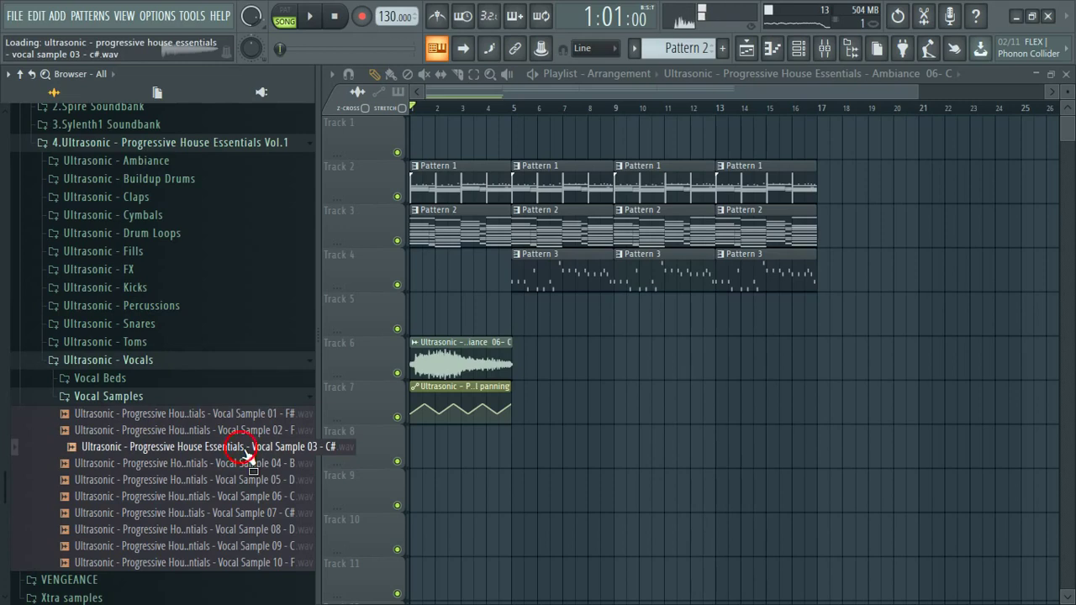
click(251, 465)
click(277, 480)
click(162, 397)
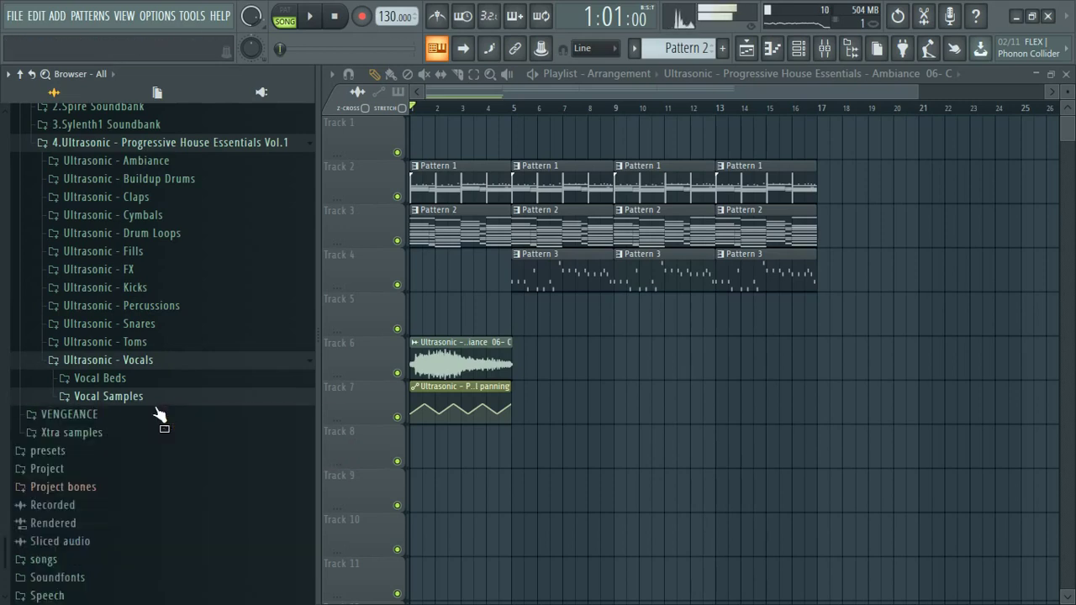
Step: Audition Vocal Beds 01 to 08 in the Vocal Beds folder and collapse the Ultrasonic - Vocals folder
click(156, 380)
click(162, 413)
click(192, 402)
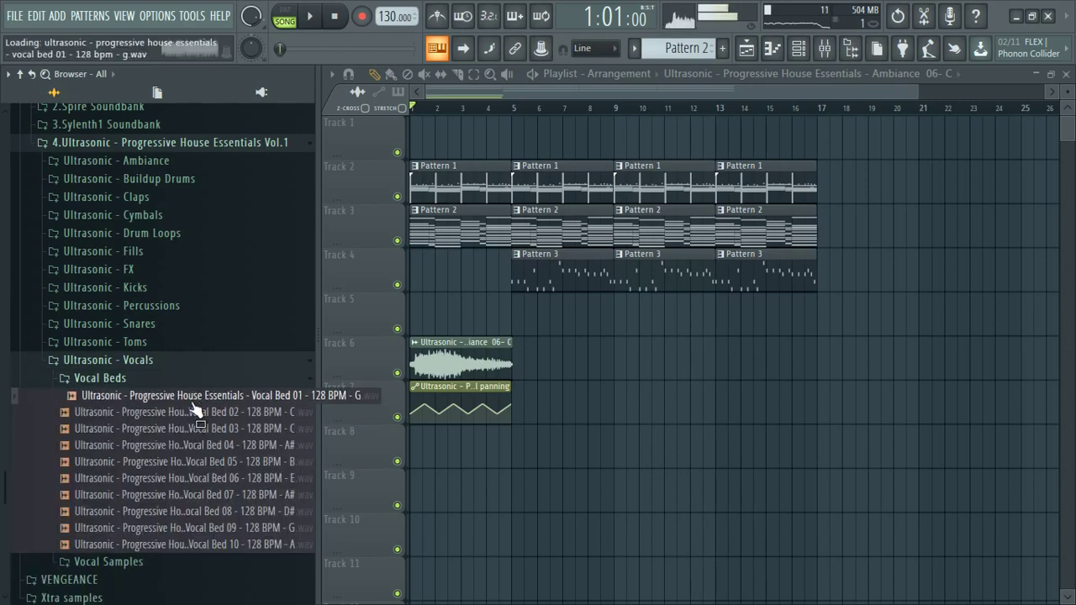
click(197, 412)
click(206, 428)
click(215, 445)
click(222, 462)
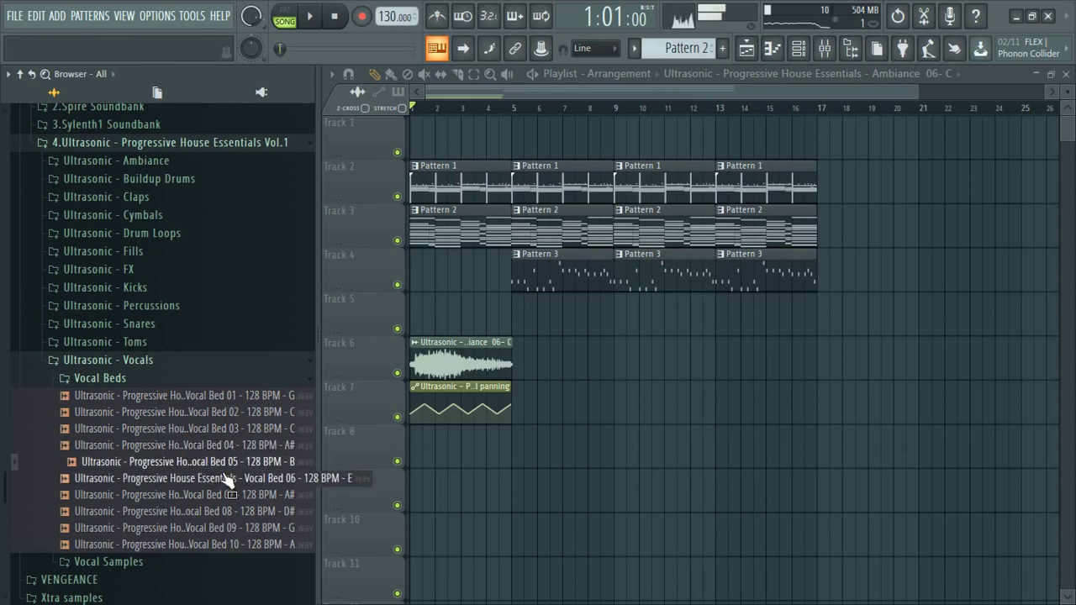
click(226, 479)
click(240, 496)
click(251, 513)
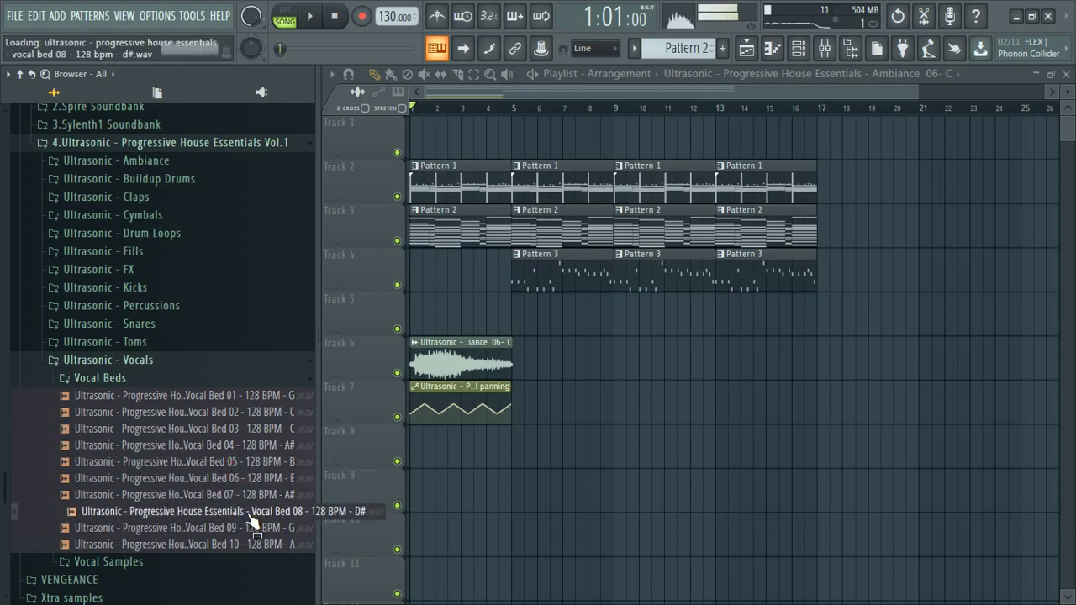
click(179, 365)
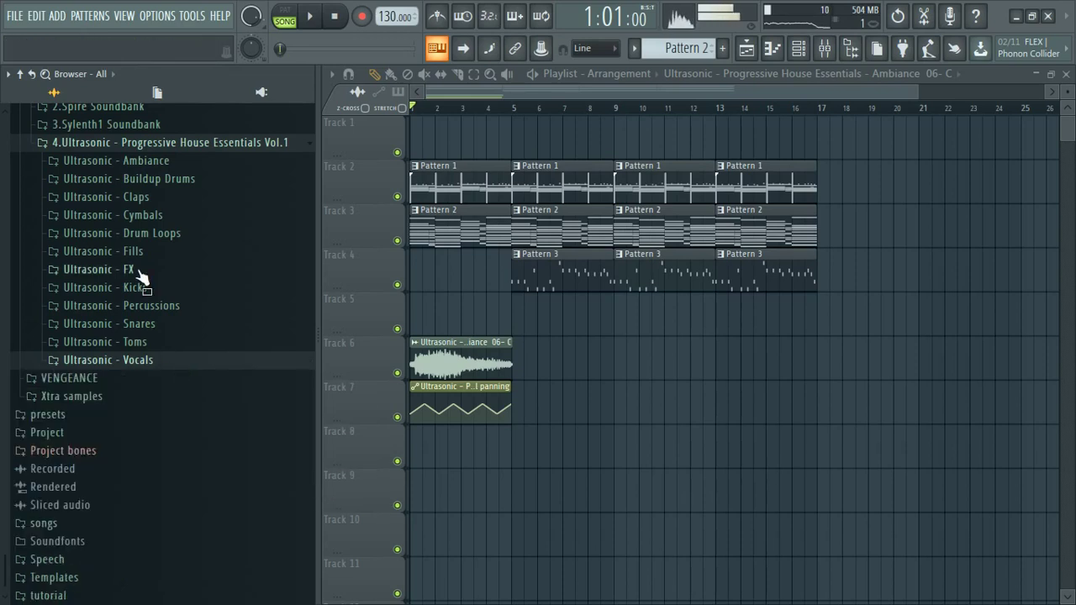
Step: Play the opening bar of the arrangement again and collapse the 4.Ultrasonic - Progressive House Essentials Vol.1 folder
key(space)
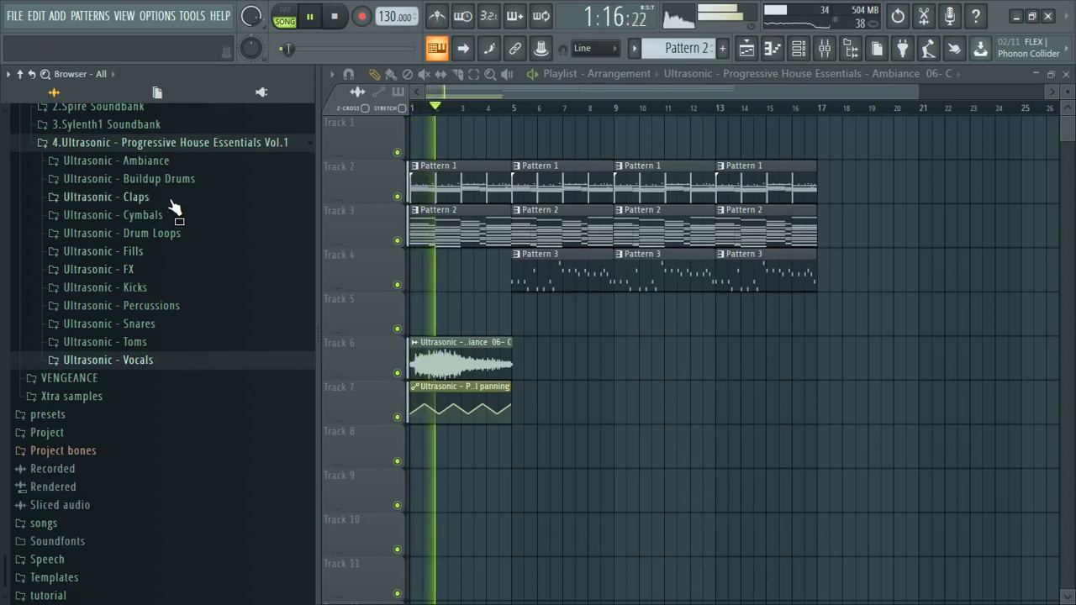
key(space)
click(127, 142)
scroll(110, 302, up, 2)
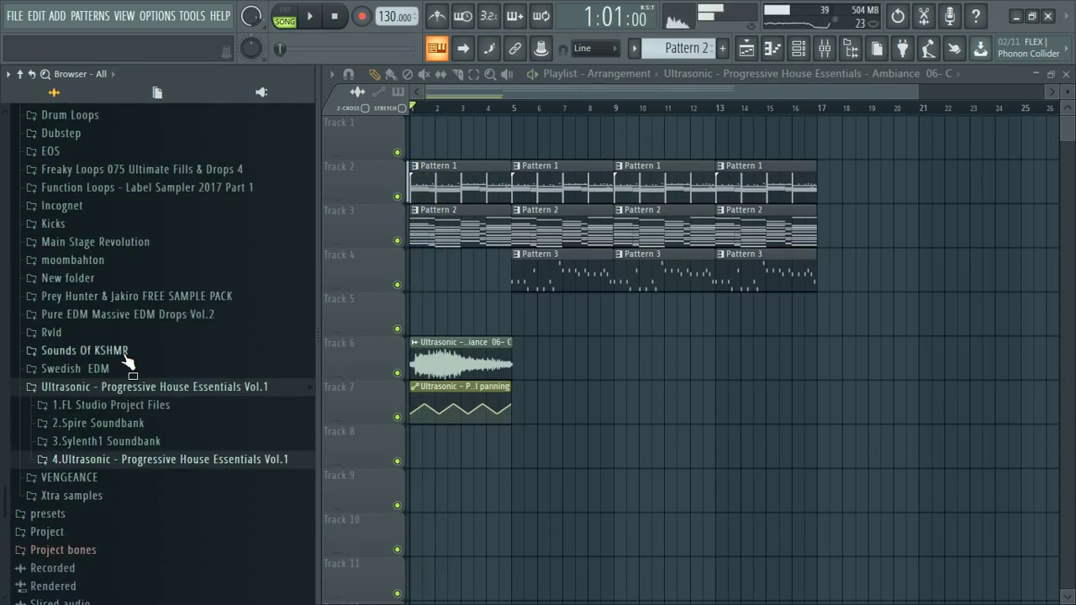
Step: Expand Sounds Of KSHMR, kshmr vol 2 and its FX Elements folder, and look through the effect categories
click(126, 349)
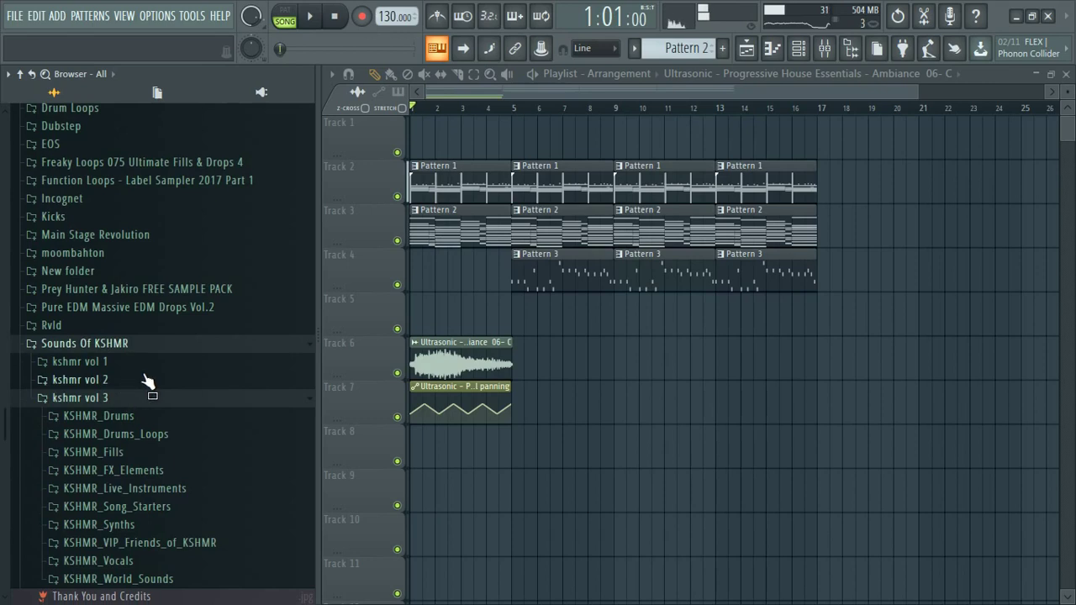
click(124, 381)
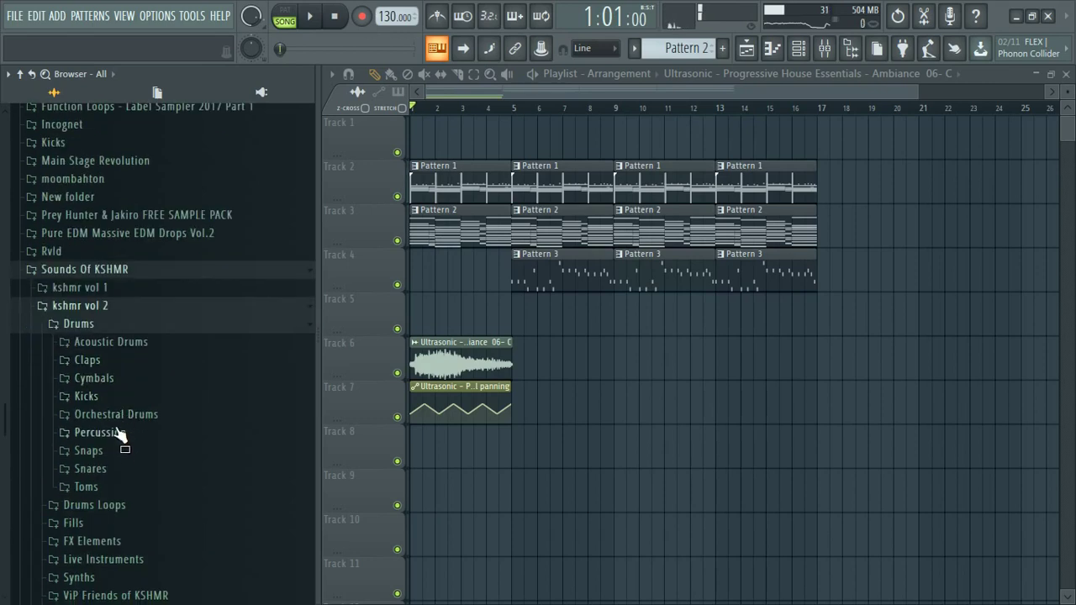
scroll(122, 431, down, 3)
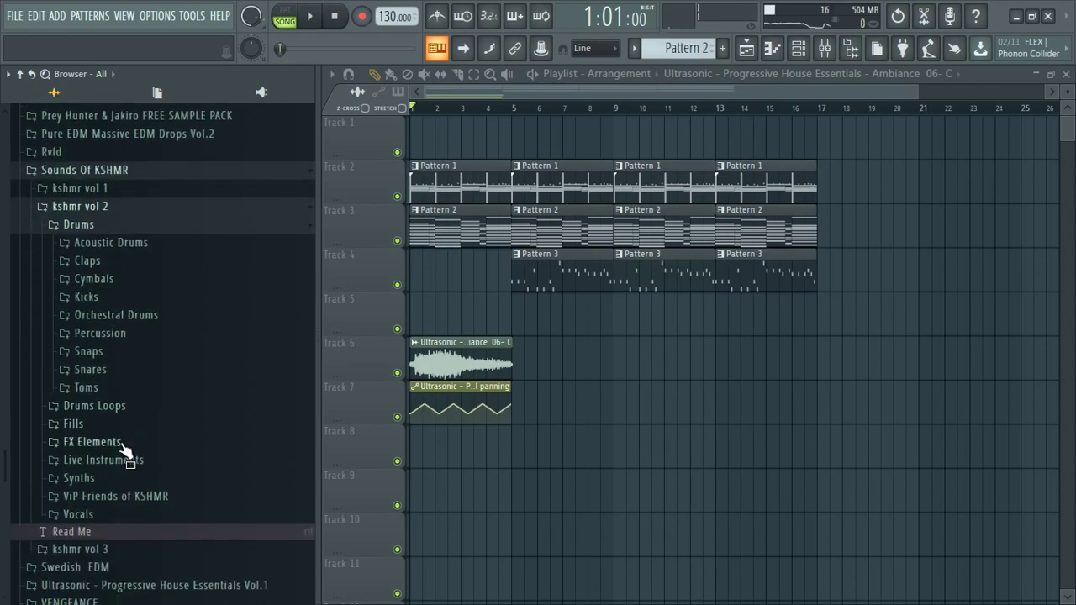
click(122, 443)
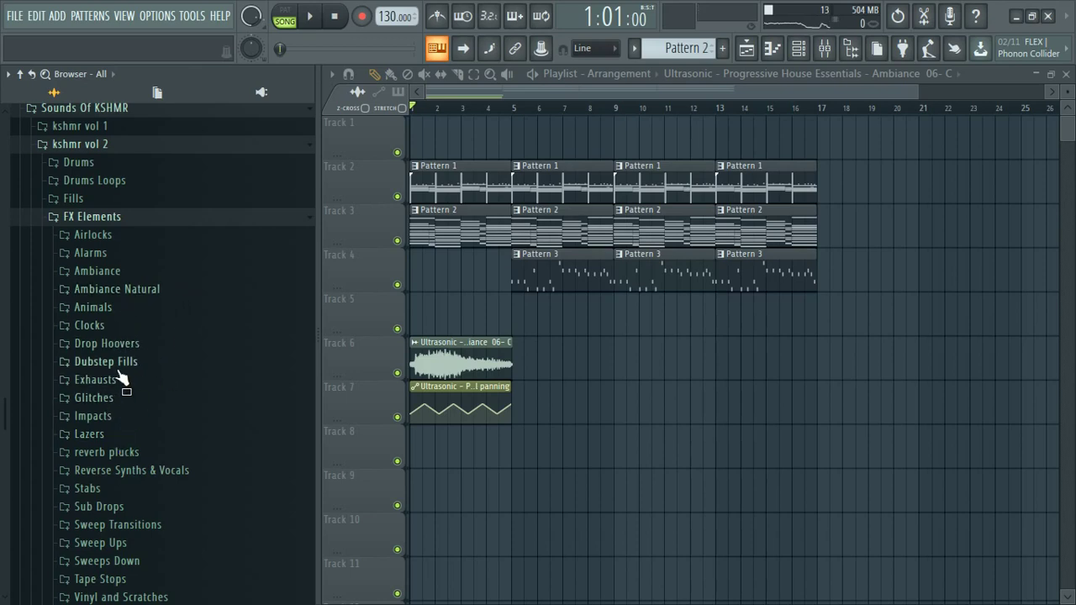
scroll(142, 333, down, 8)
scroll(139, 308, up, 14)
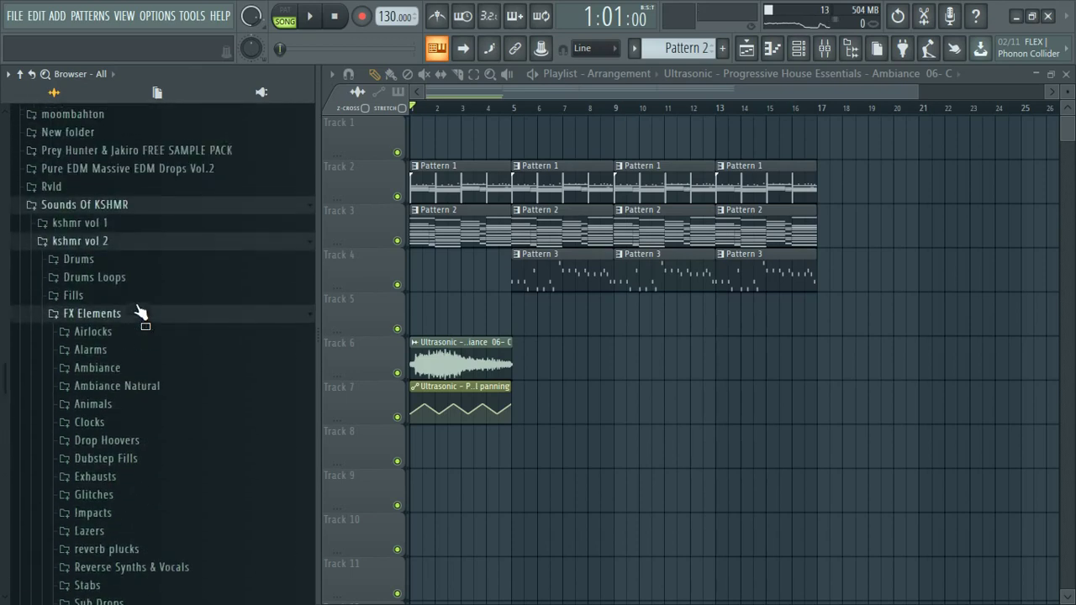
scroll(113, 387, down, 3)
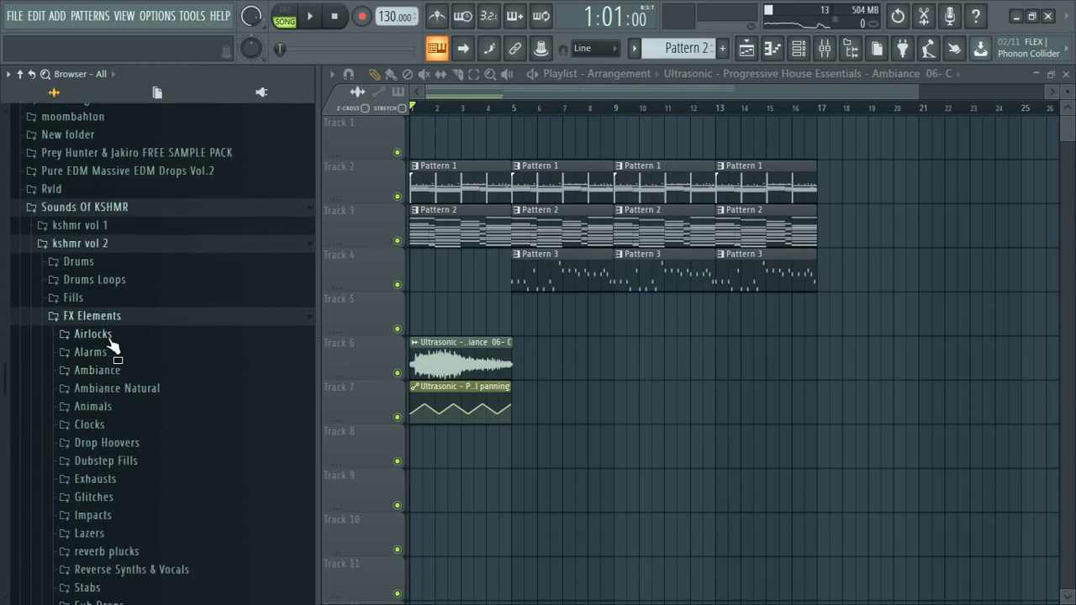
Step: Check the Airlocks and Alarms folders in FX Elements, collapsing each one again
click(109, 336)
click(110, 336)
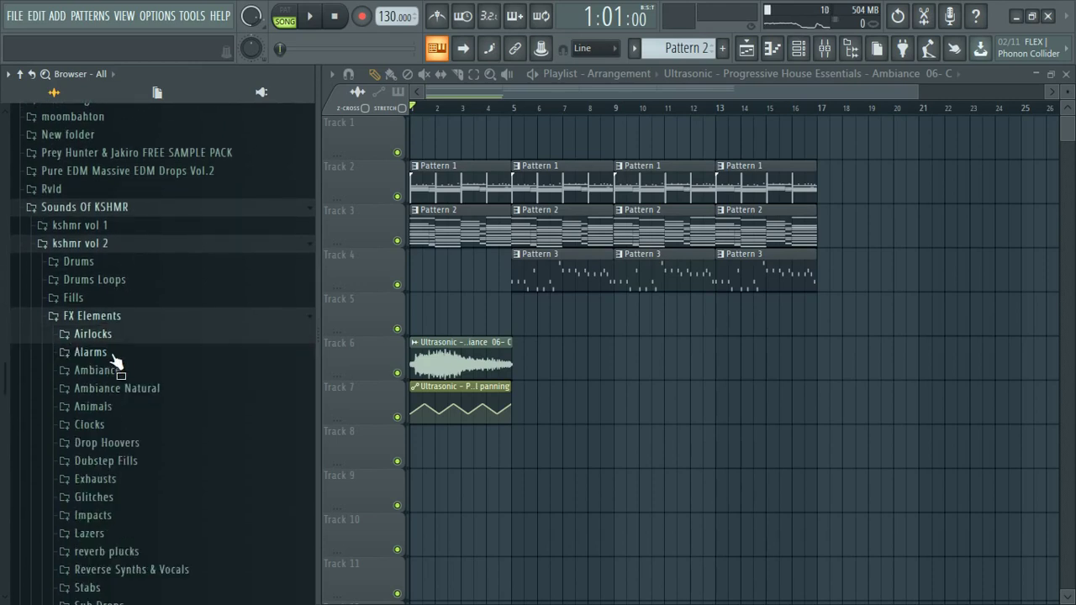
click(114, 353)
click(126, 356)
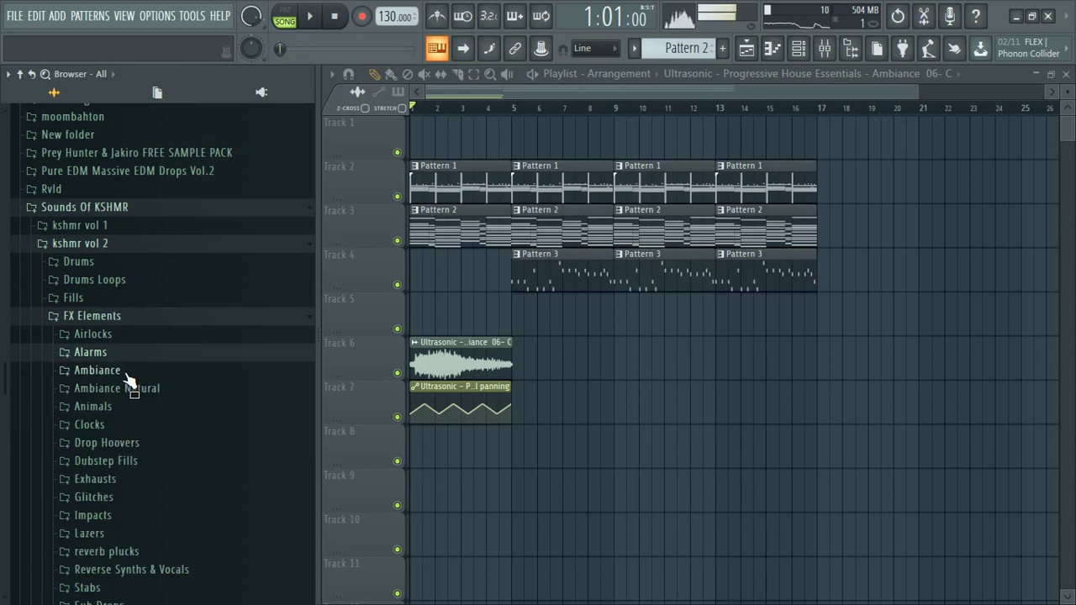
Step: Open the Clocks folder in FX Elements and audition its clock samples through KSHMR Clock 05 - Countdown
click(133, 427)
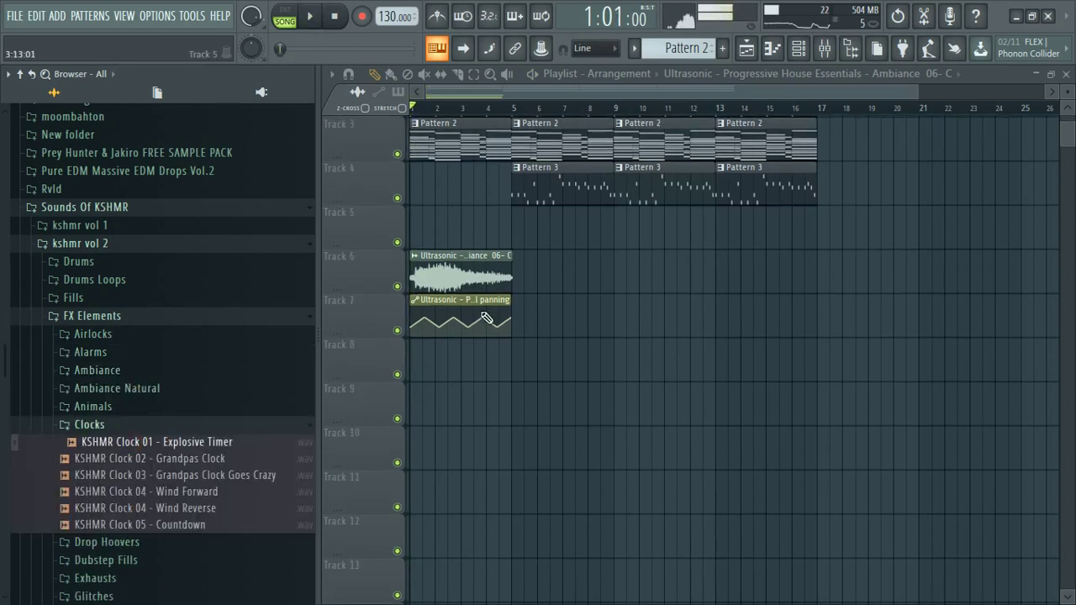
click(212, 461)
click(210, 477)
click(209, 493)
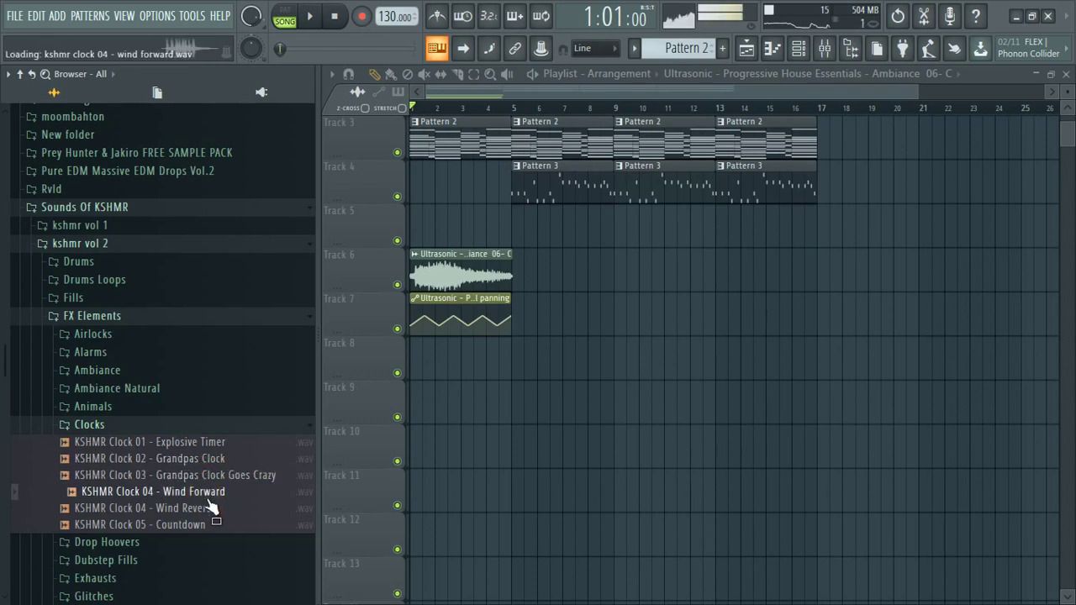
click(207, 510)
click(209, 523)
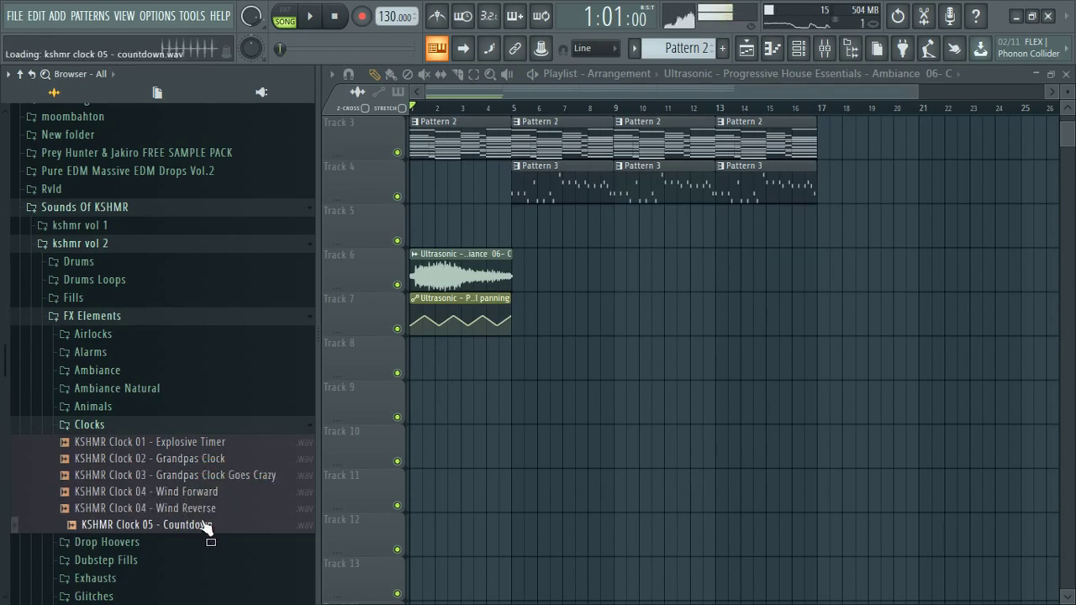
Step: Audition KSHMR Clock 01 - Explosive Timer and place it on Track 8 at bar 1
click(197, 444)
key(space)
key(space)
drag(198, 444, 431, 380)
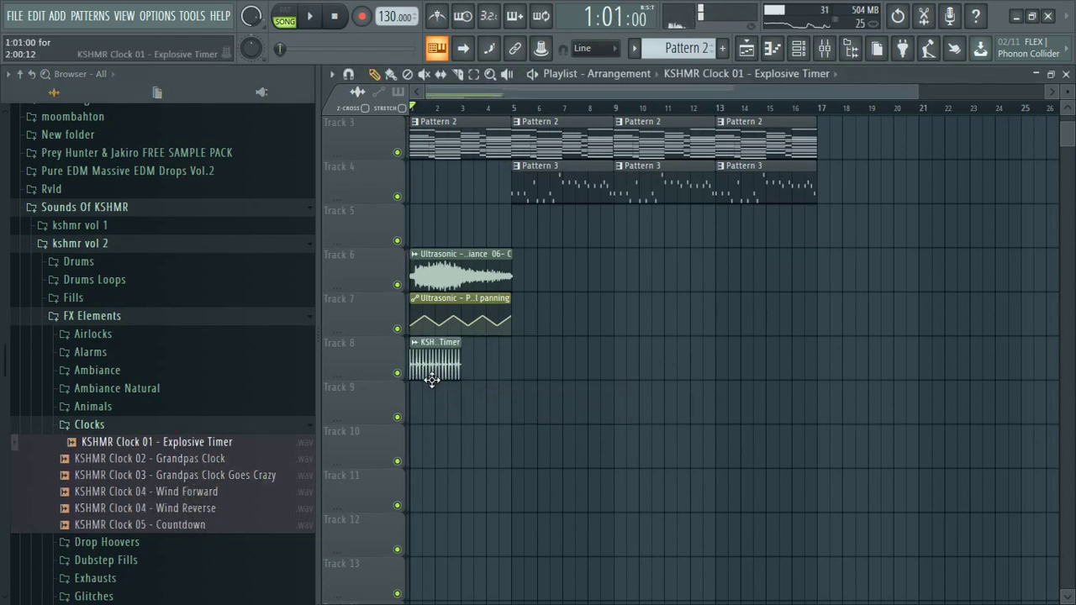
Step: Detect the tempo of the Explosive Timer clip to fit it to two bars, and copy it to bar 3 on Track 8
scroll(374, 231, up, 10)
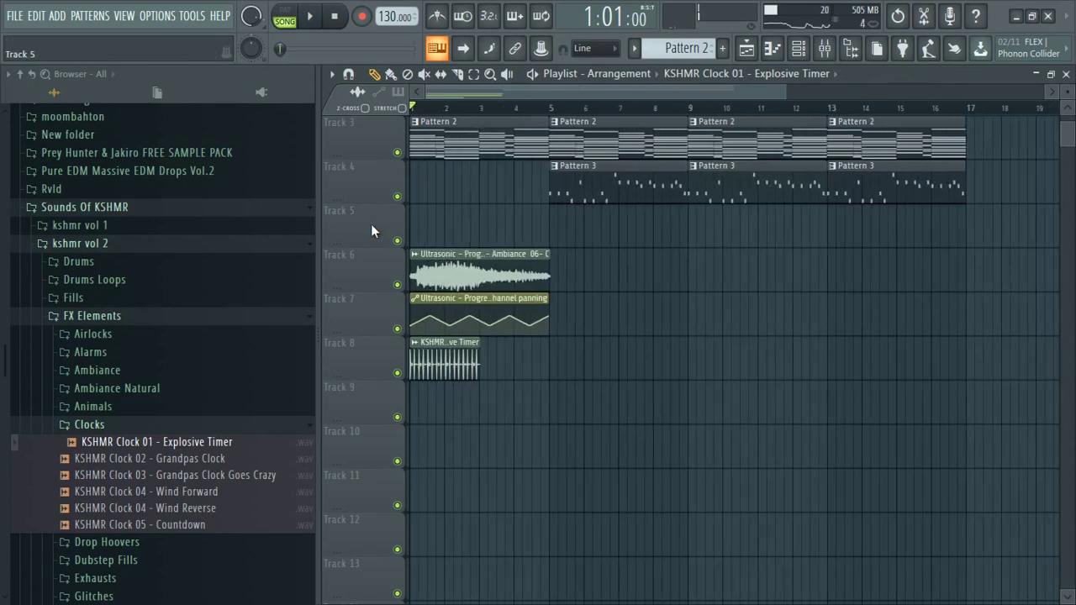
scroll(382, 299, up, 1)
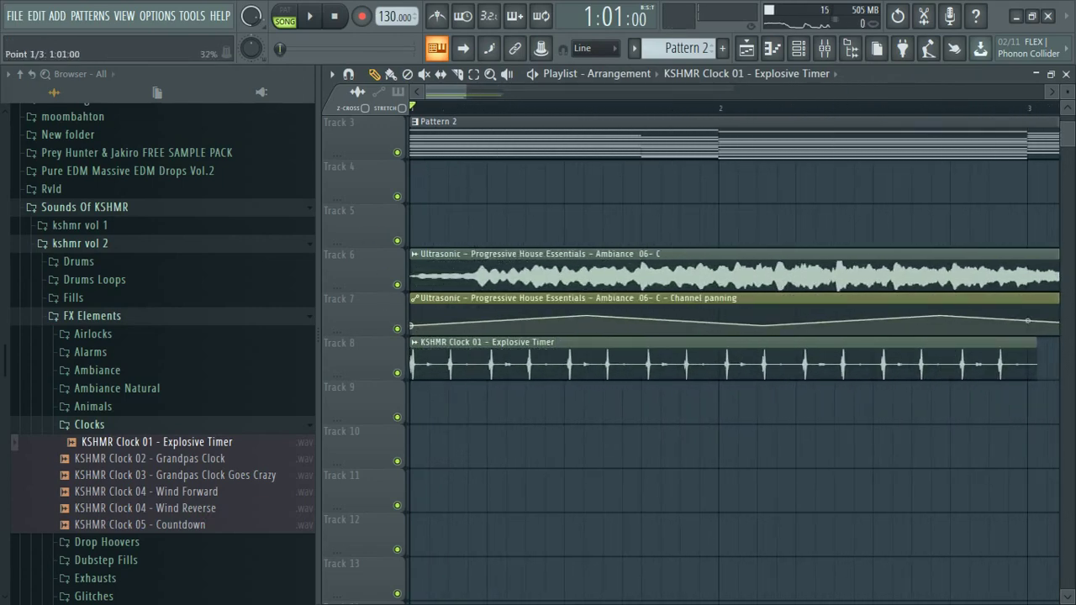
click(419, 345)
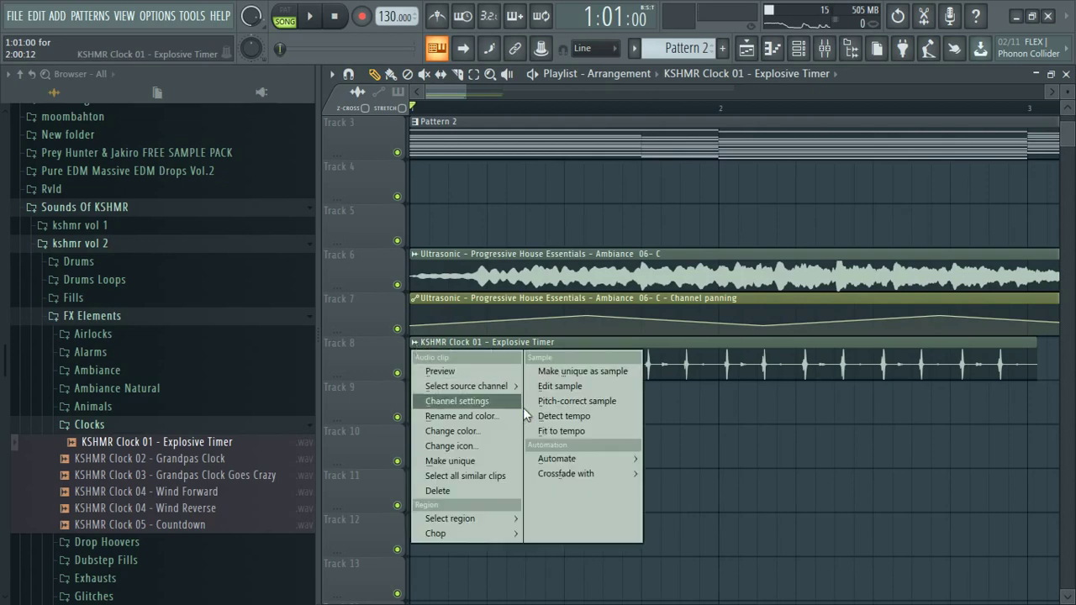
click(550, 417)
click(552, 379)
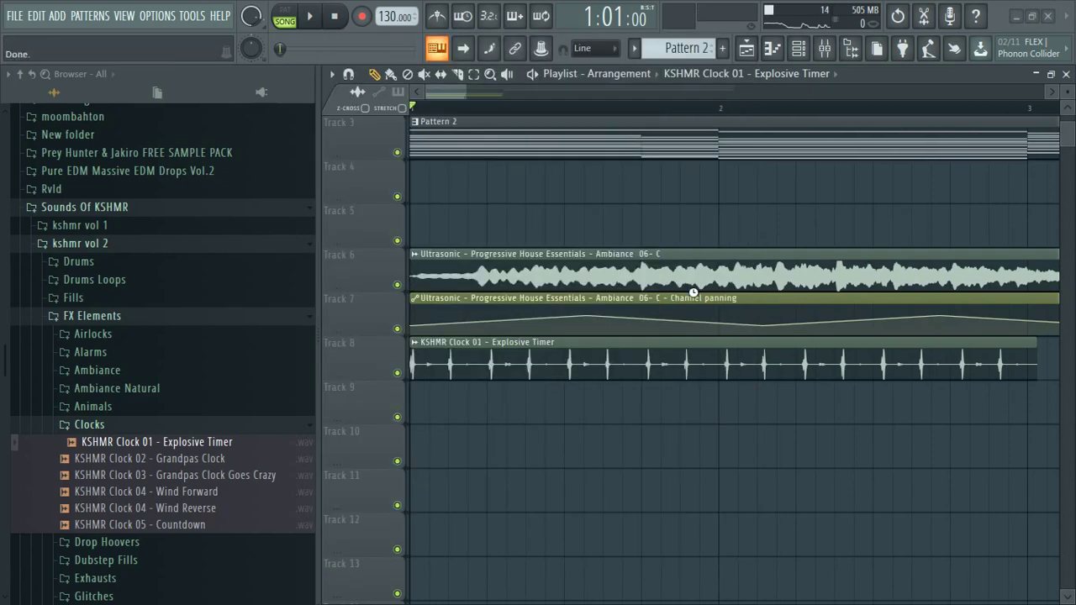
scroll(444, 363, down, 4)
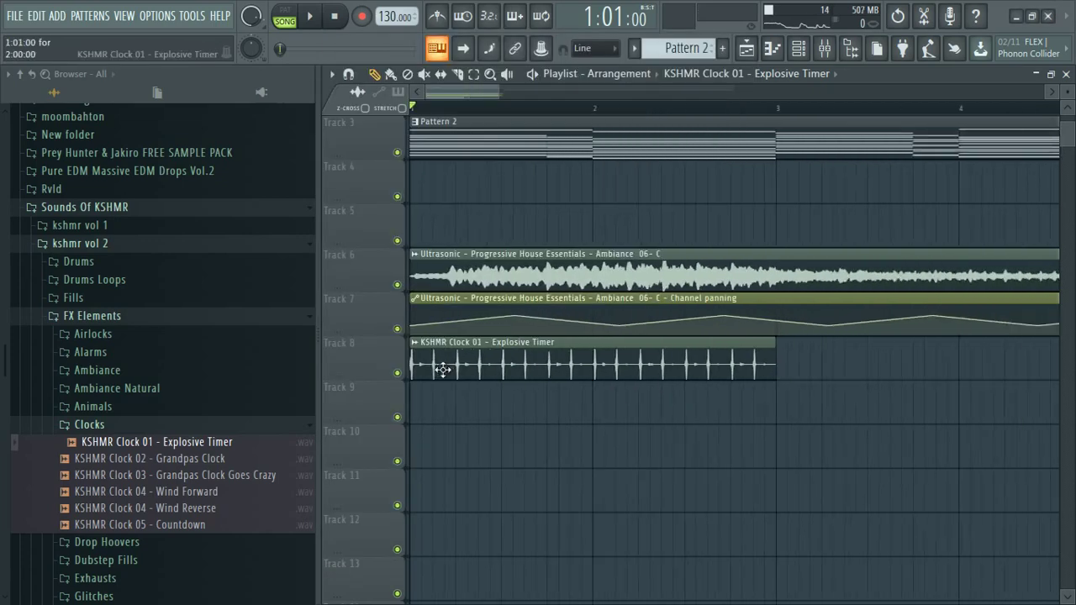
drag(440, 365, 720, 386)
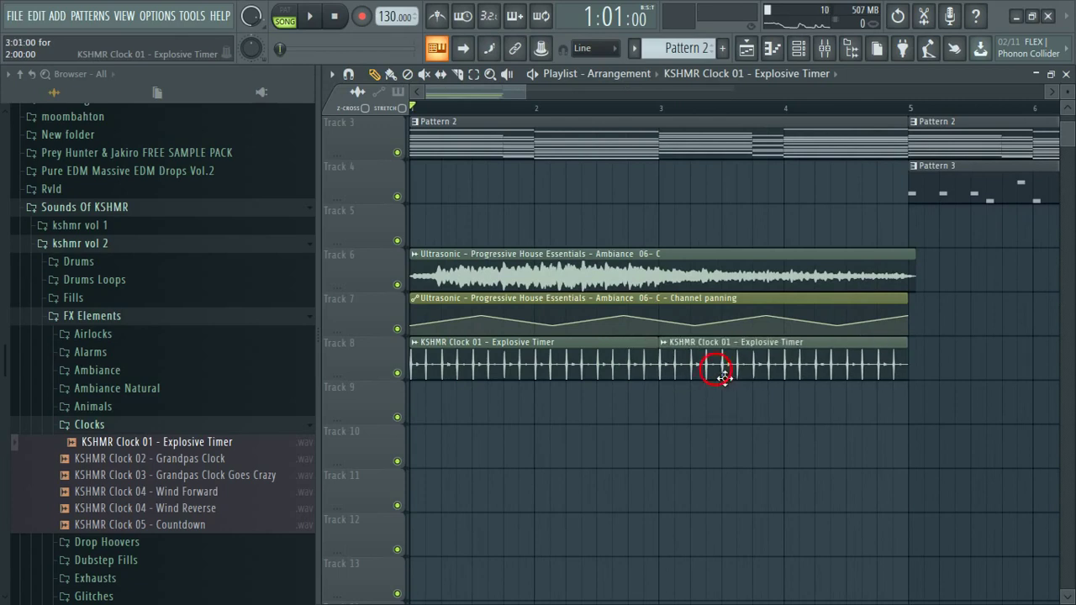
Step: Open the Explosive Timer channel settings, lower its volume to about 45%, and set the pitch range to 4
double_click(724, 375)
key(space)
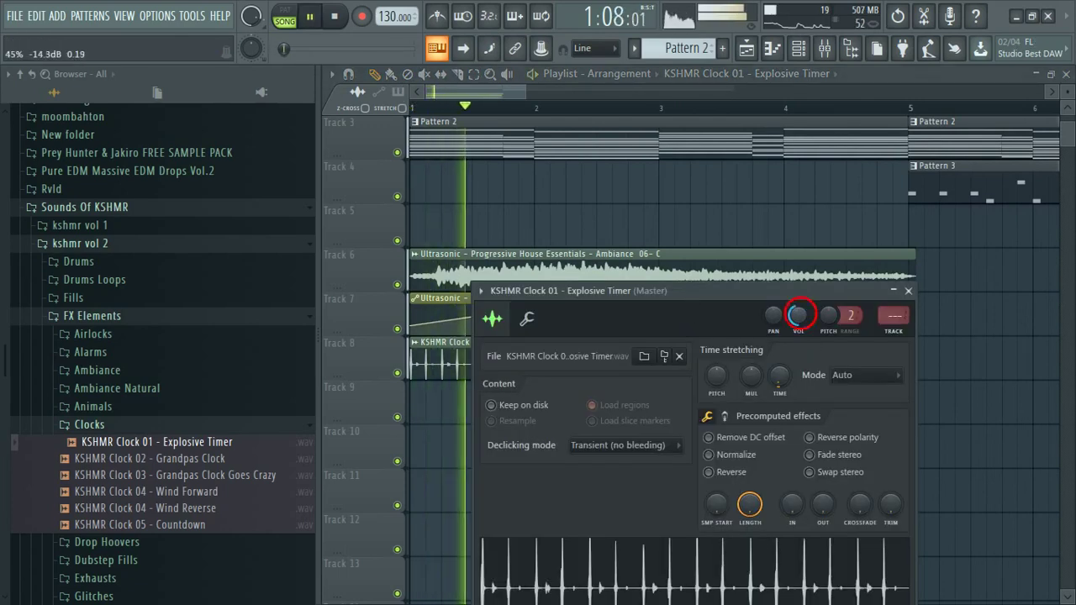
key(space)
key(space)
drag(830, 317, 830, 366)
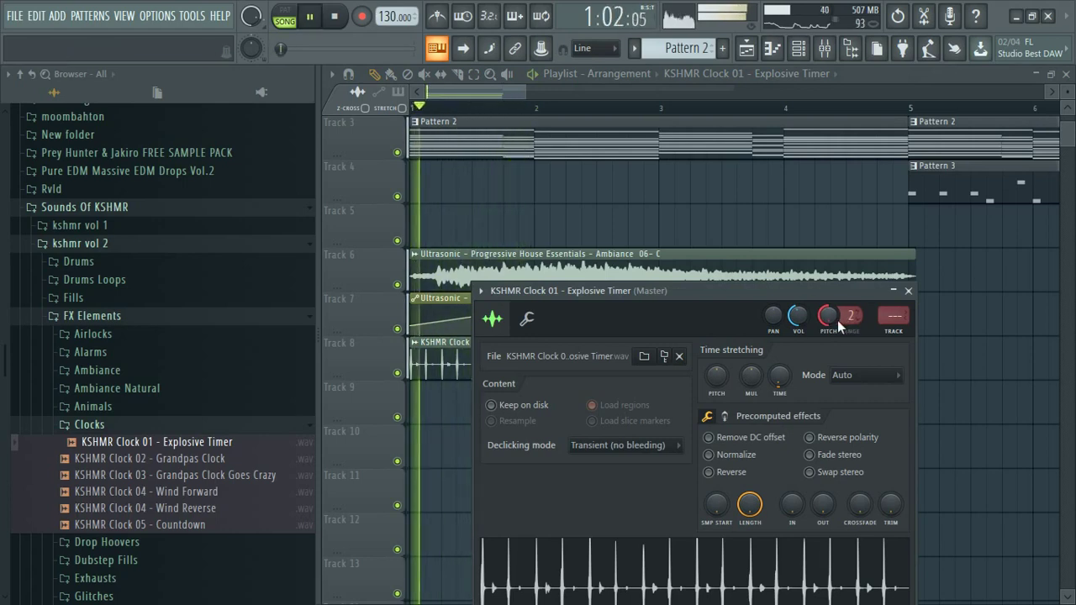
scroll(848, 324, up, 1)
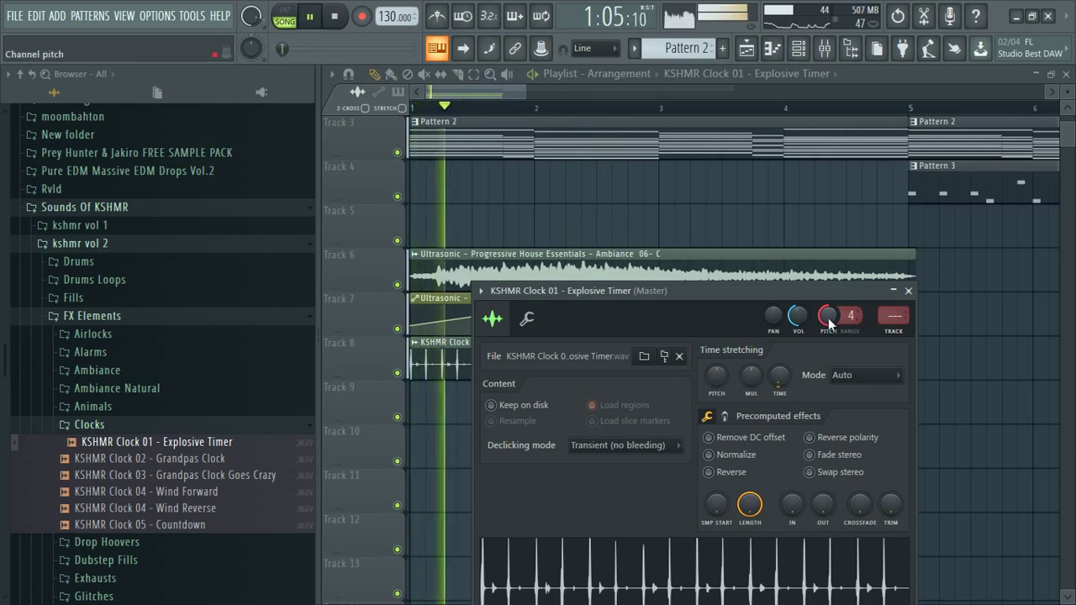
Step: Reset the Explosive Timer's pitch, set its time stretching mode to Stretch, and lower the pitch to about -344 cents
right_click(831, 318)
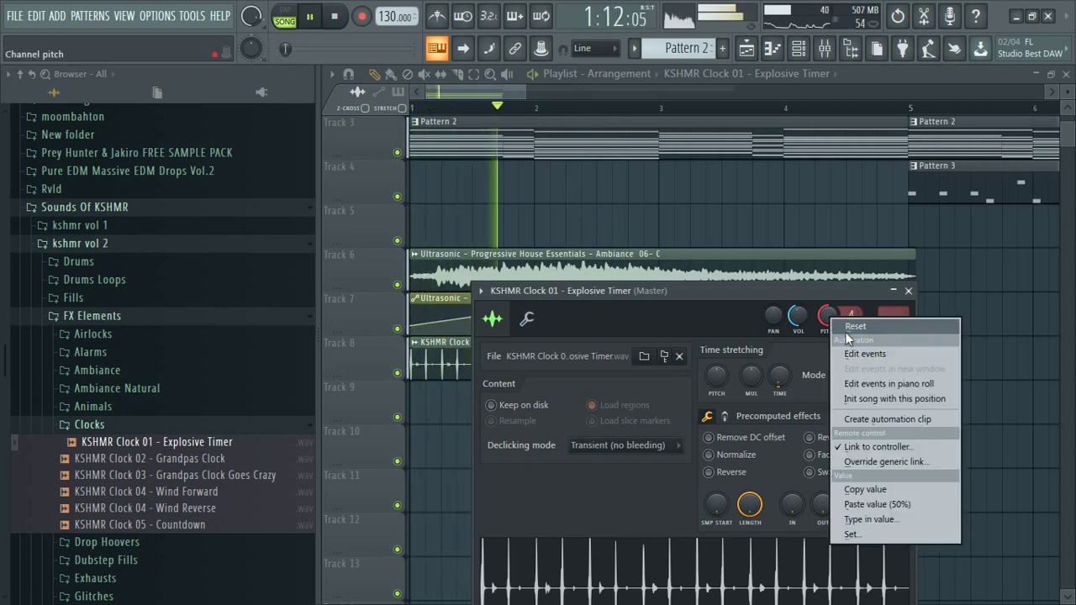
click(850, 327)
key(space)
click(863, 380)
click(861, 419)
key(space)
scroll(826, 318, up, 2)
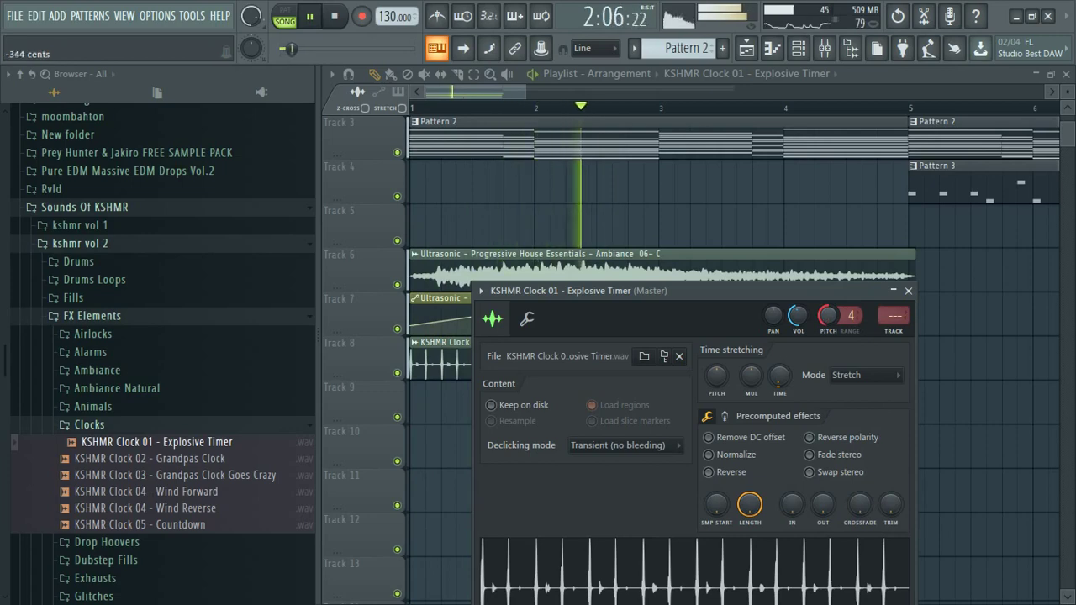
key(space)
key(space)
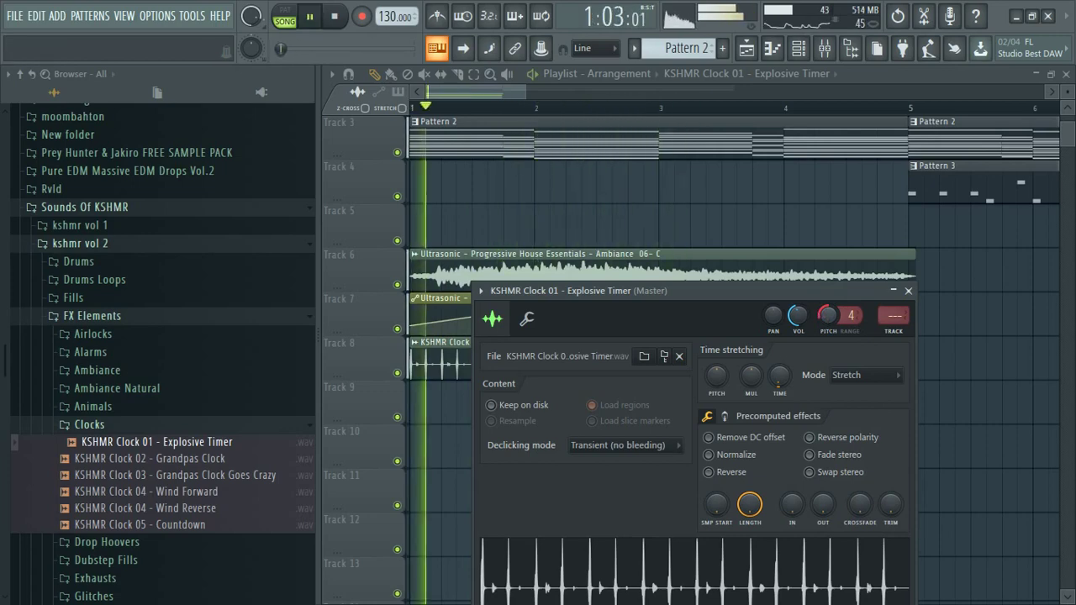
Step: Repeat the Explosive Timer clips along Track 8 so they run from bar 1 to bar 17
click(908, 291)
click(664, 360)
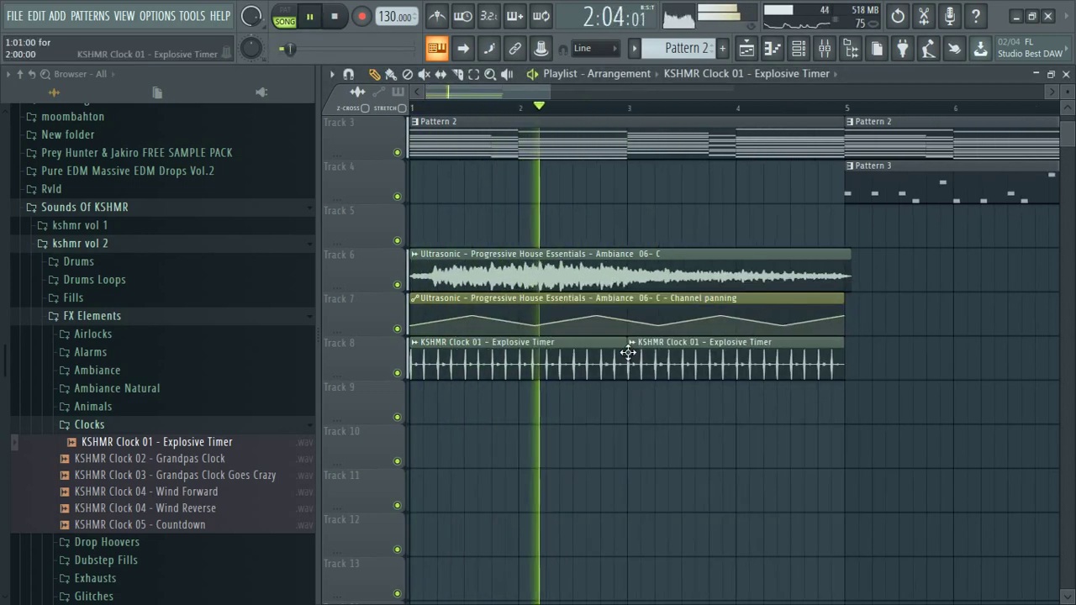
scroll(738, 447, down, 3)
mouse_move(713, 380)
mouse_down()
mouse_move(460, 383)
mouse_move(781, 385)
mouse_move(722, 368)
mouse_up()
double_click(770, 377)
click(908, 291)
key(ctrl+a)
scroll(765, 357, down, 4)
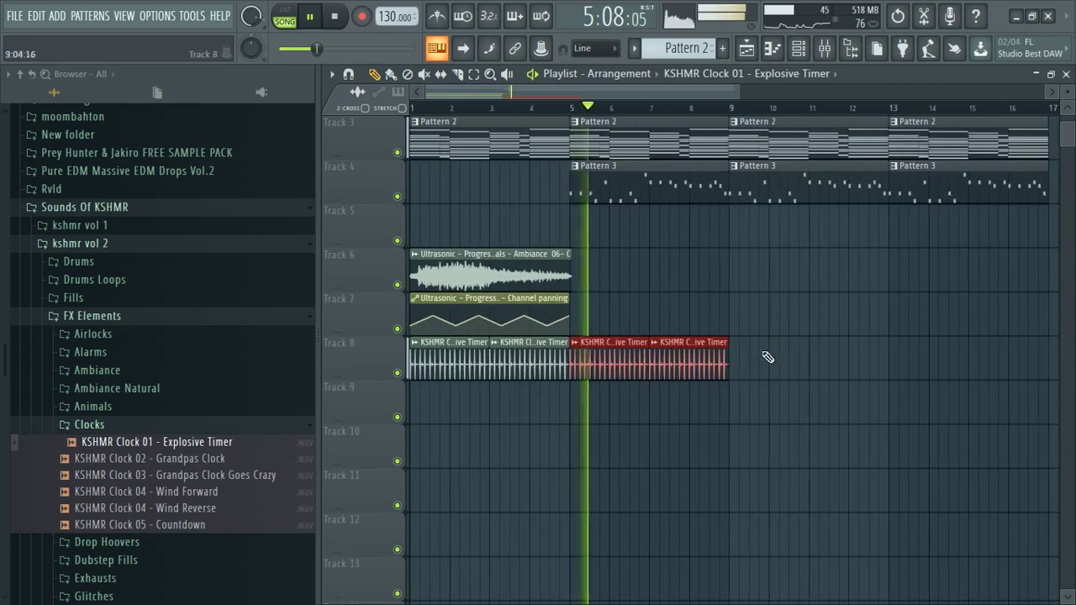
drag(427, 372, 656, 379)
Step: Set the Explosive Timer channel to about 30% volume and about -188 cents pitch, and save the project
double_click(655, 379)
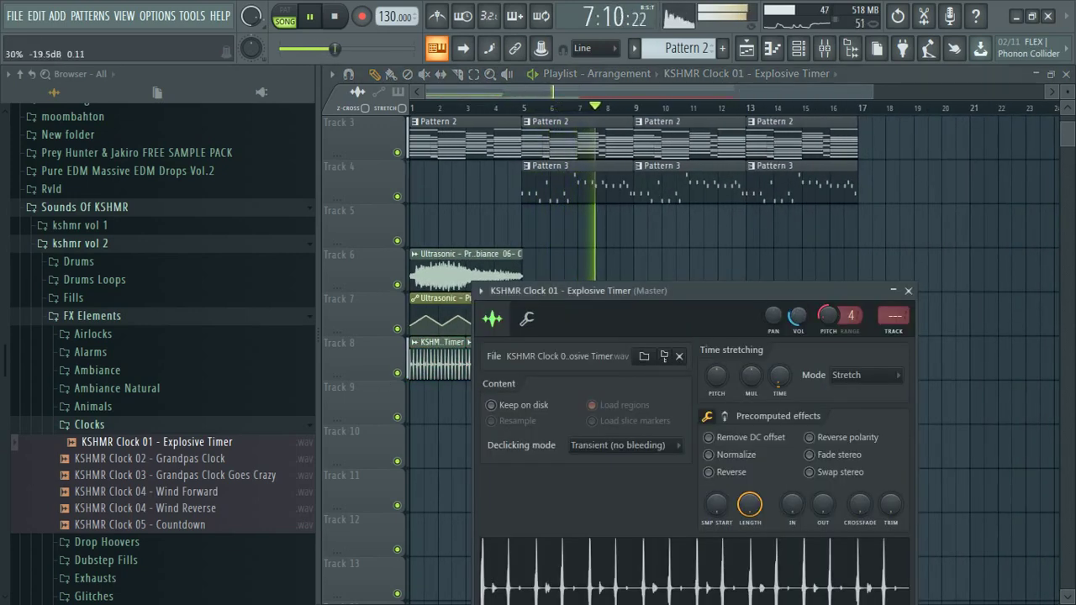
click(908, 290)
key(space)
key(space)
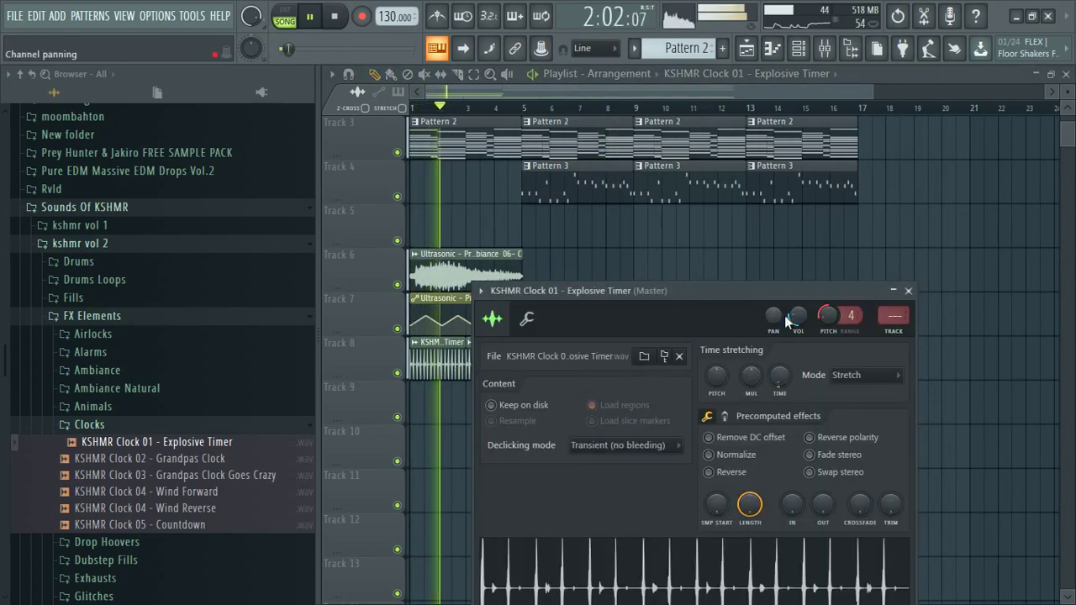
drag(824, 318, 824, 342)
key(space)
key(space)
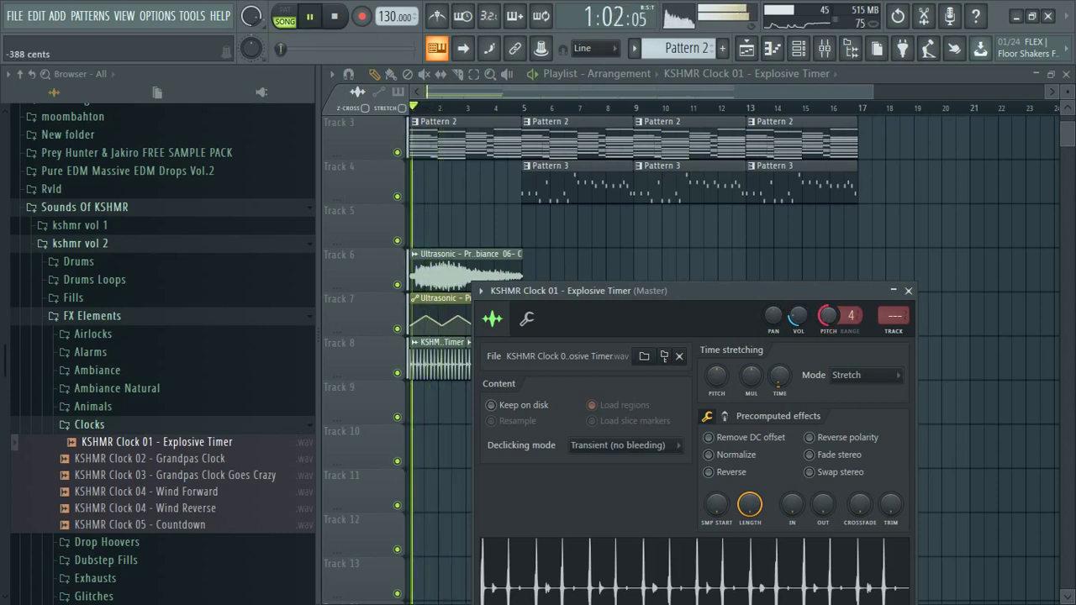
key(ctrl+s)
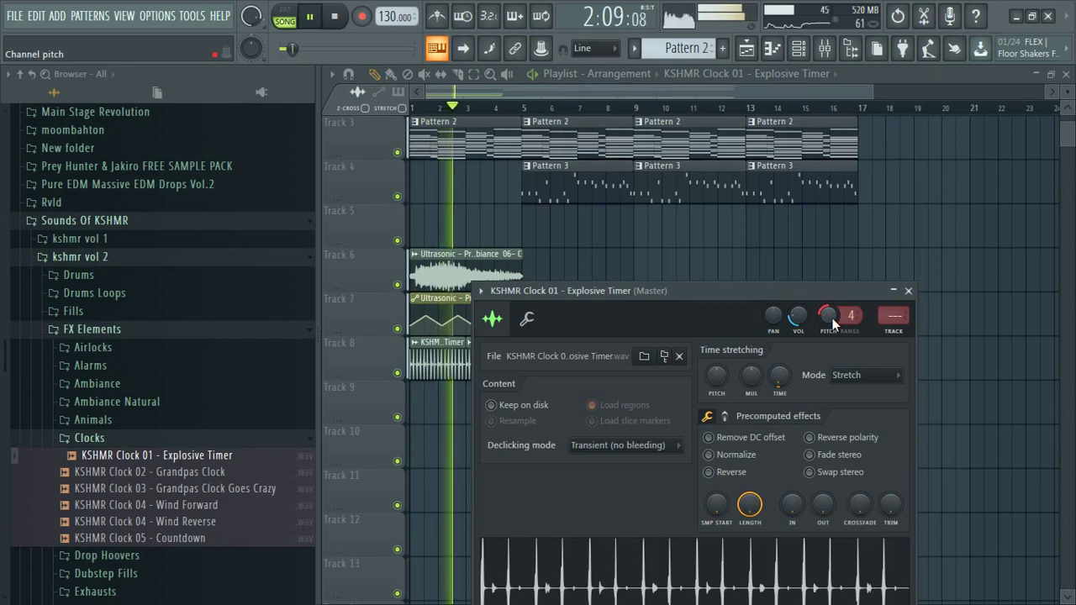
drag(829, 316, 831, 314)
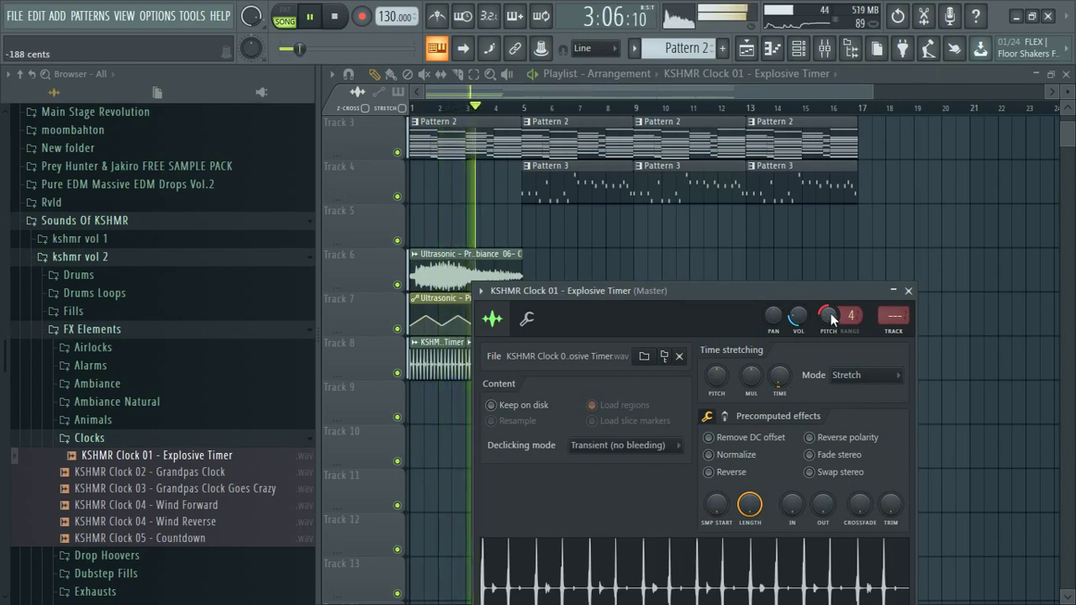
click(908, 291)
Step: Route the Explosive Timer to mixer insert 7 and add Fruity parametric EQ 2 with a high-pass at about 910 Hz
double_click(486, 363)
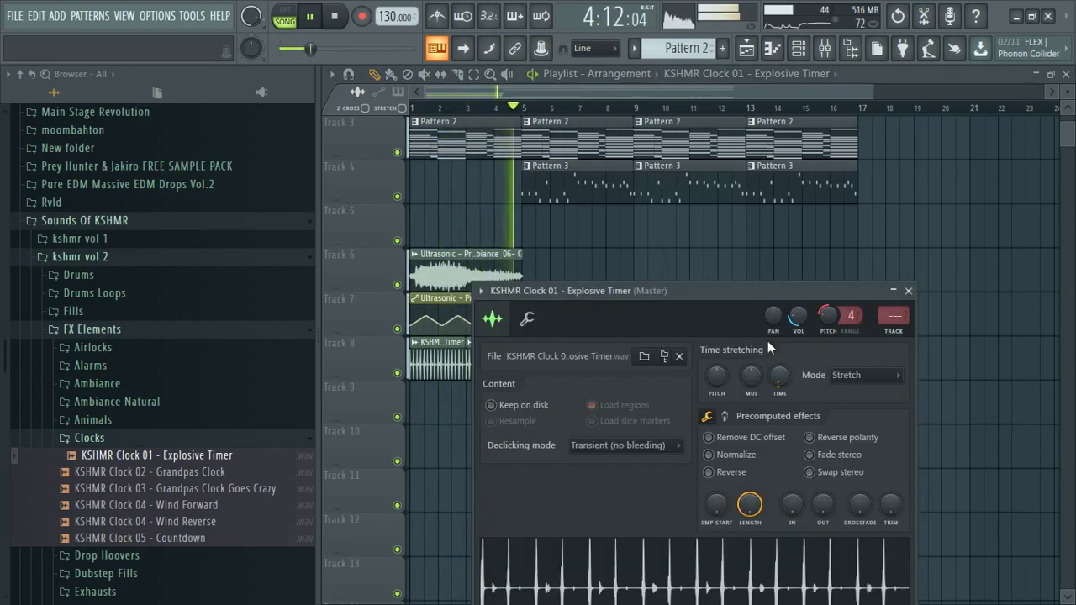
click(902, 336)
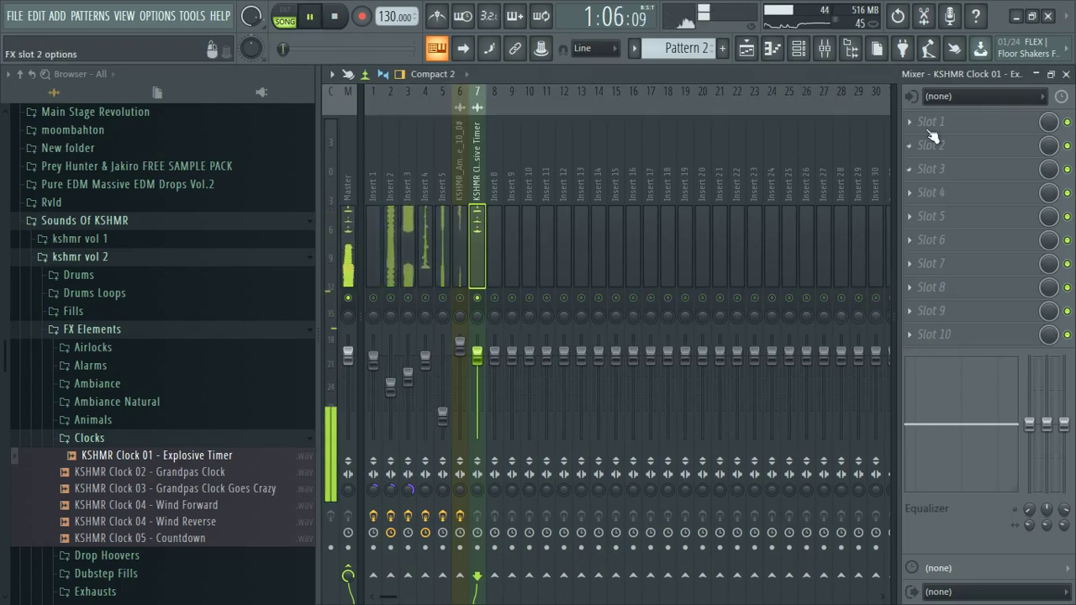
click(931, 122)
click(607, 143)
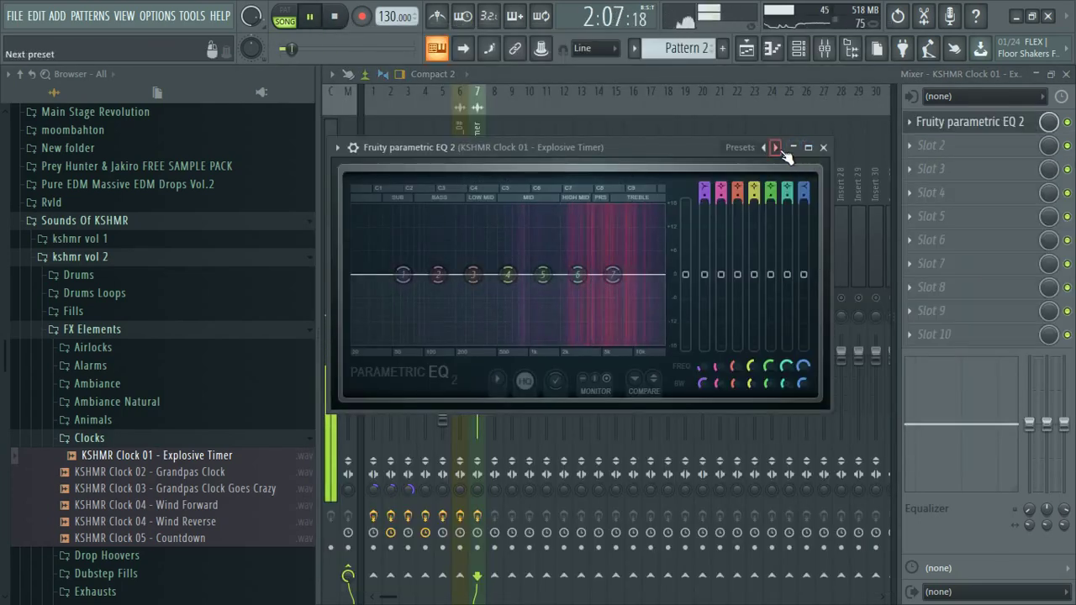
click(776, 148)
drag(360, 275, 526, 275)
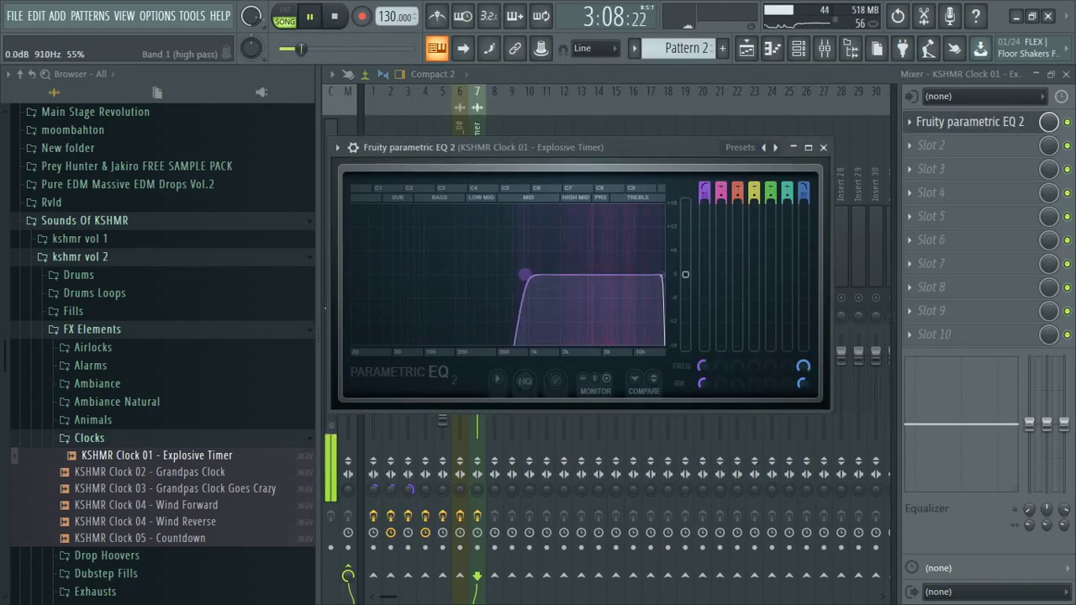
Step: Add Fruity Reeverb 2 to slot 2 of the Explosive Timer insert and raise its early reflection and wet levels
click(903, 156)
mouse_move(916, 166)
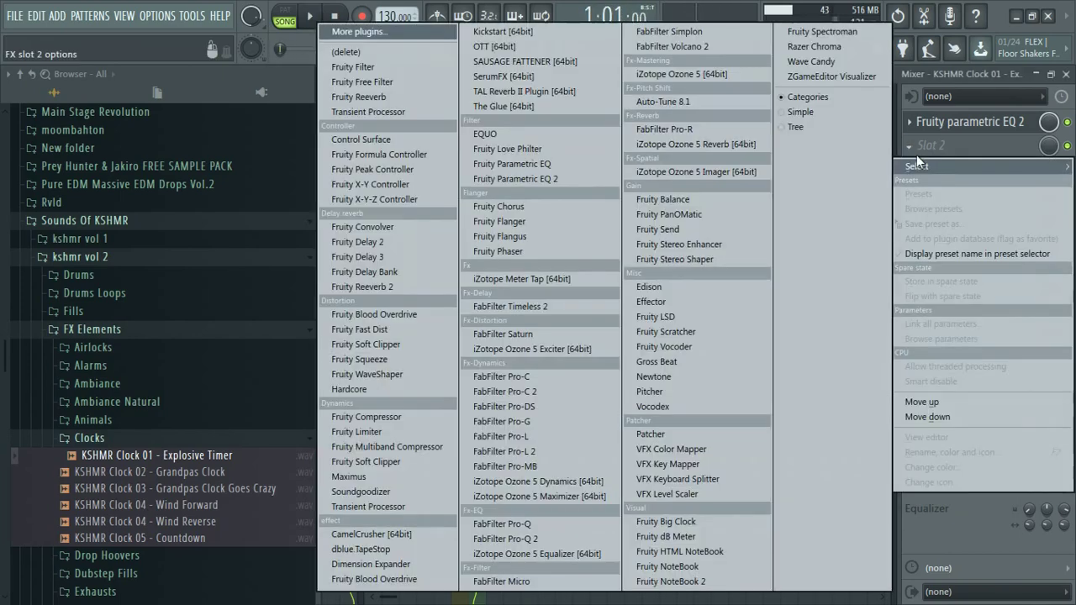
click(386, 290)
key(space)
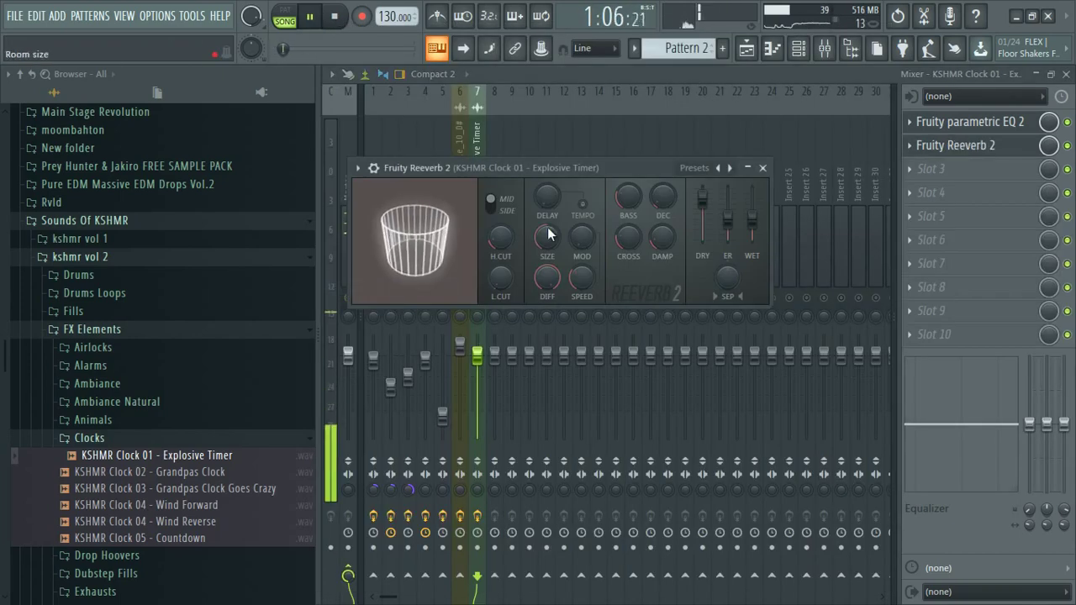
drag(727, 217, 752, 216)
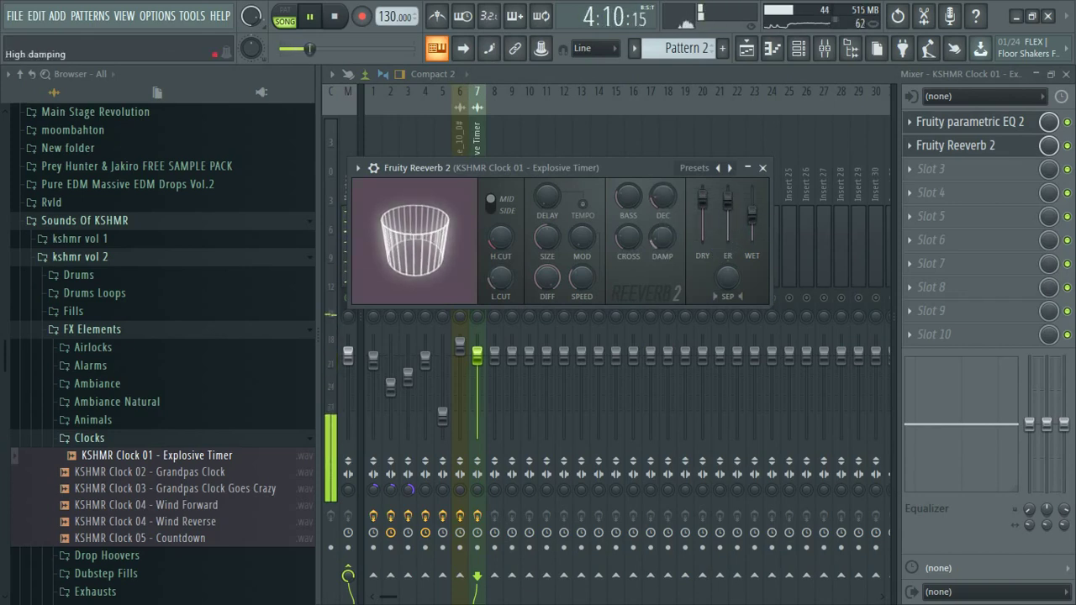
Step: Rebalance the mixer with the Explosive Timer at about 105%, Insert 5 muted, Insert 2 at about 64%, and Insert 3 lowered
click(664, 77)
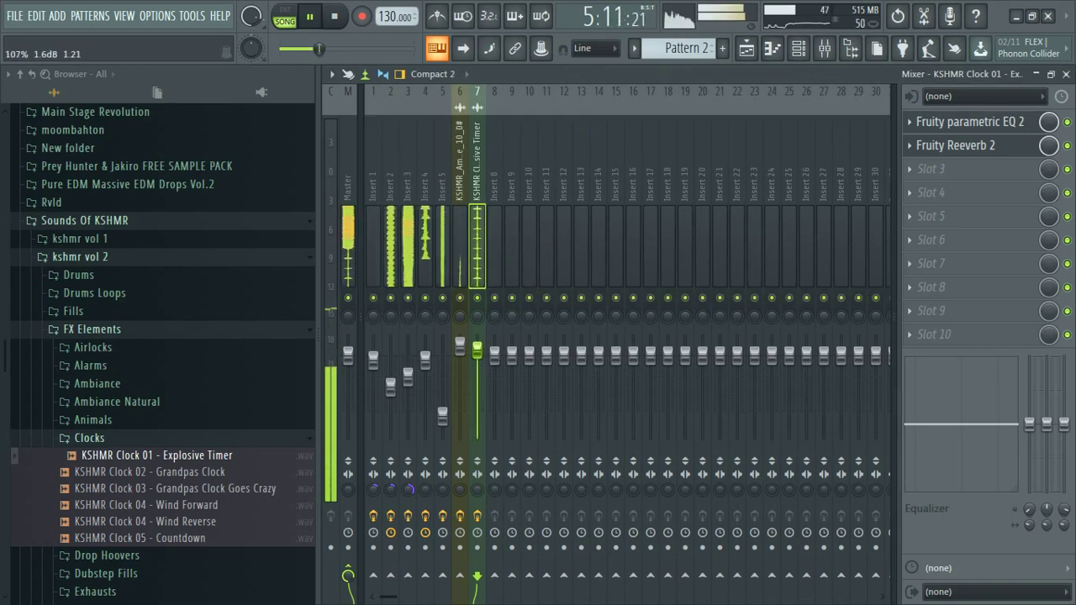
click(443, 298)
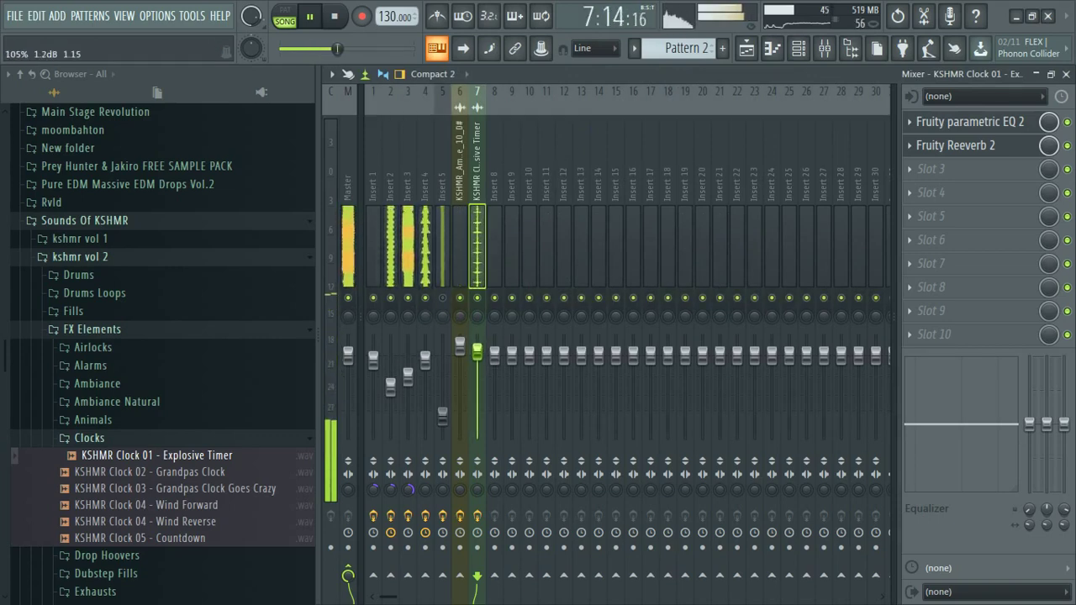
click(391, 387)
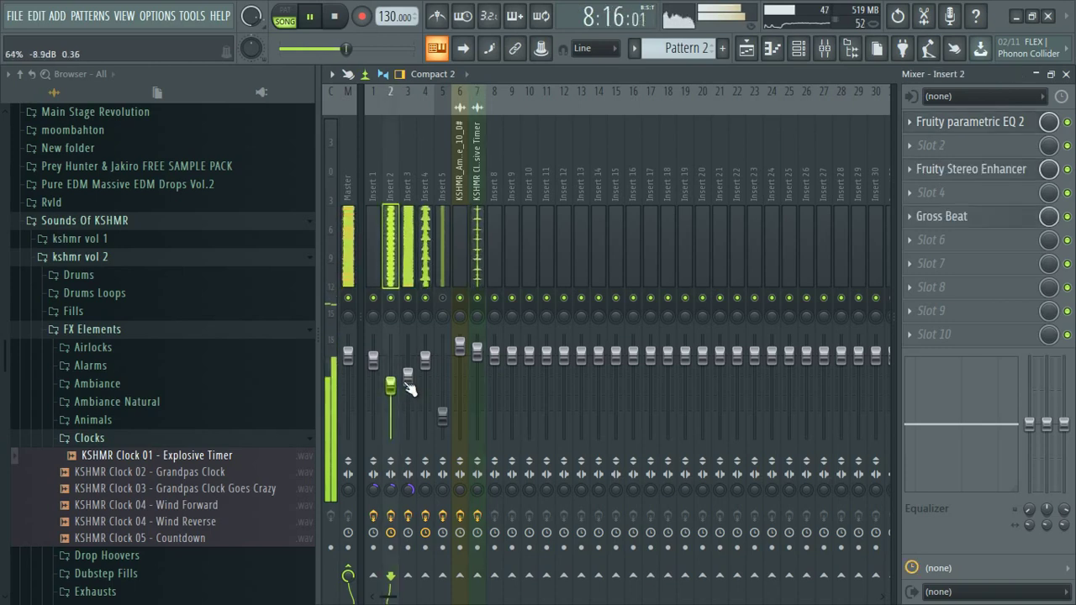
drag(408, 374, 408, 380)
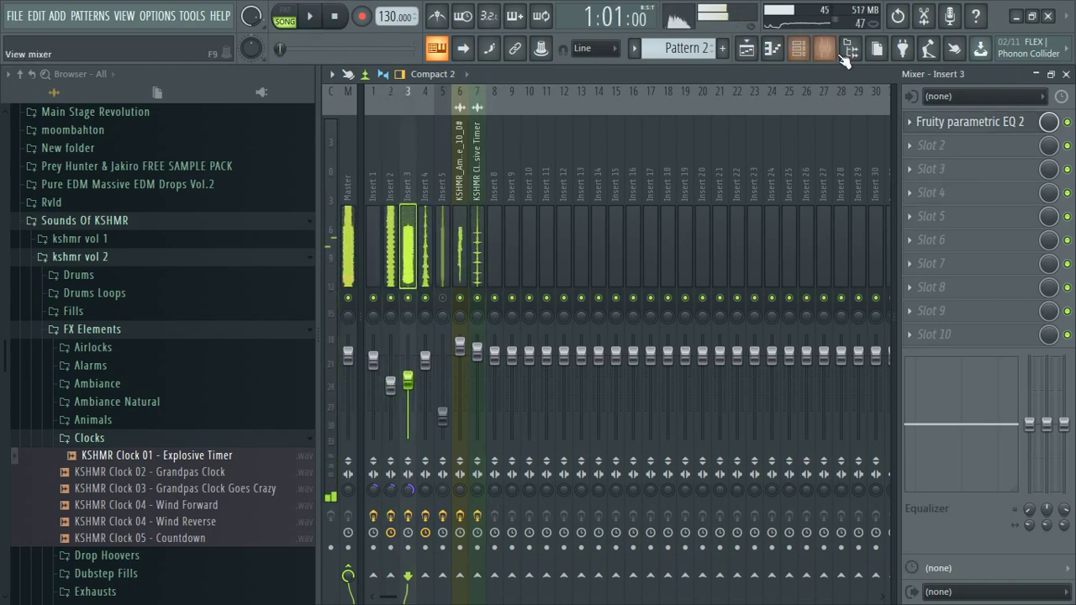
Step: Show the Unsorted channels, mute the Spire #2 channel, and set the Spire #3 channel's volume to about 93%
click(798, 48)
scroll(448, 85, down, 2)
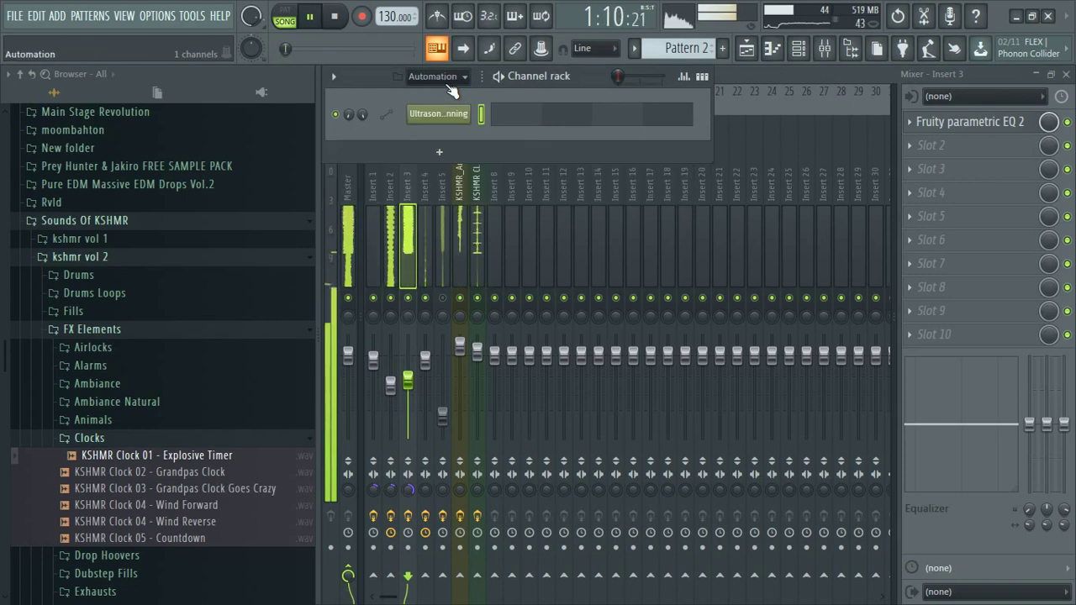
key(space)
click(483, 256)
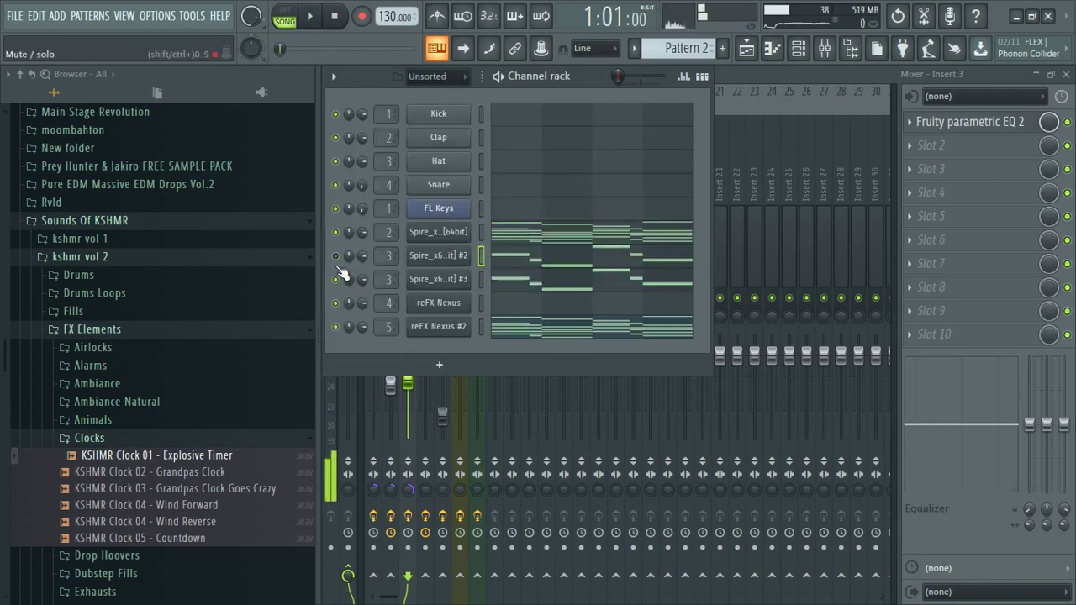
key(space)
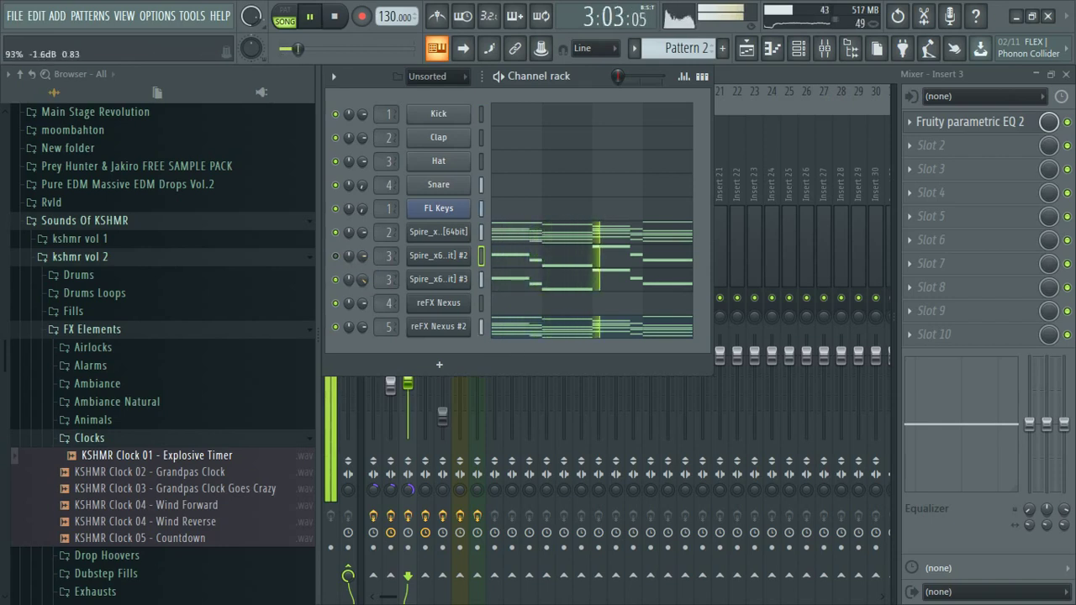
Step: Lower Insert 5 slightly and mute it, and bring down the Explosive Timer insert's level in the mixer
key(F6)
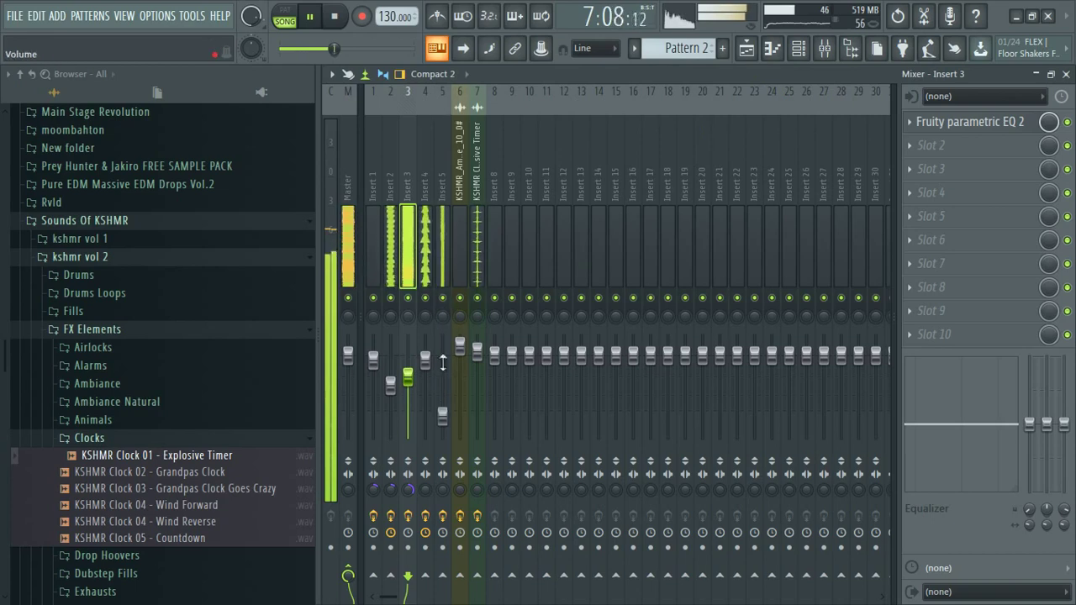
click(442, 415)
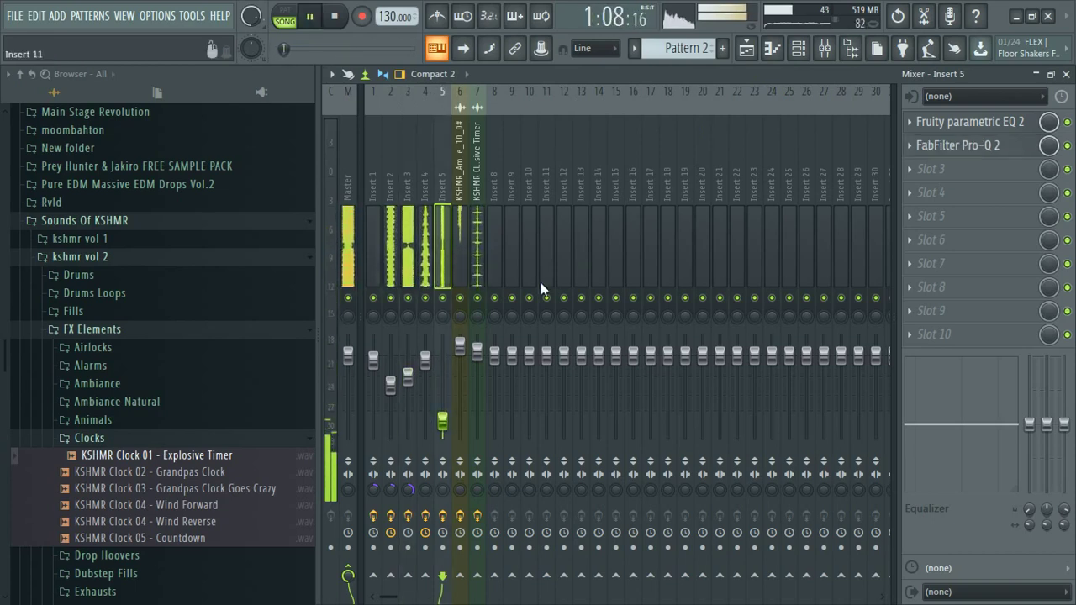
click(444, 297)
drag(477, 352, 477, 356)
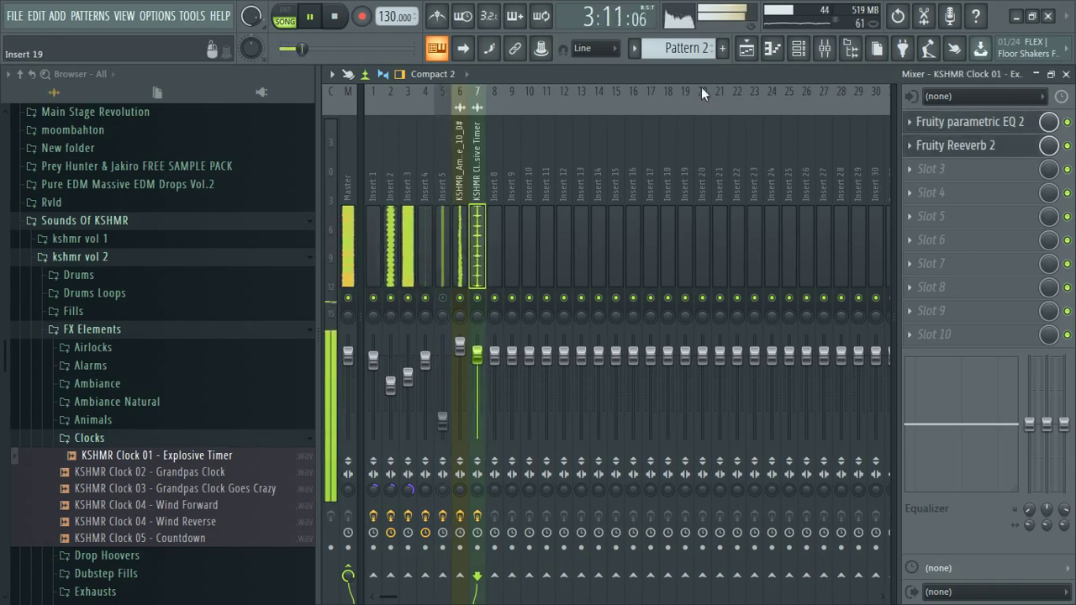
Step: Copy the ambiance clip and its panning automation on Tracks 6 and 7 to bar 9
click(747, 48)
drag(549, 317, 660, 306)
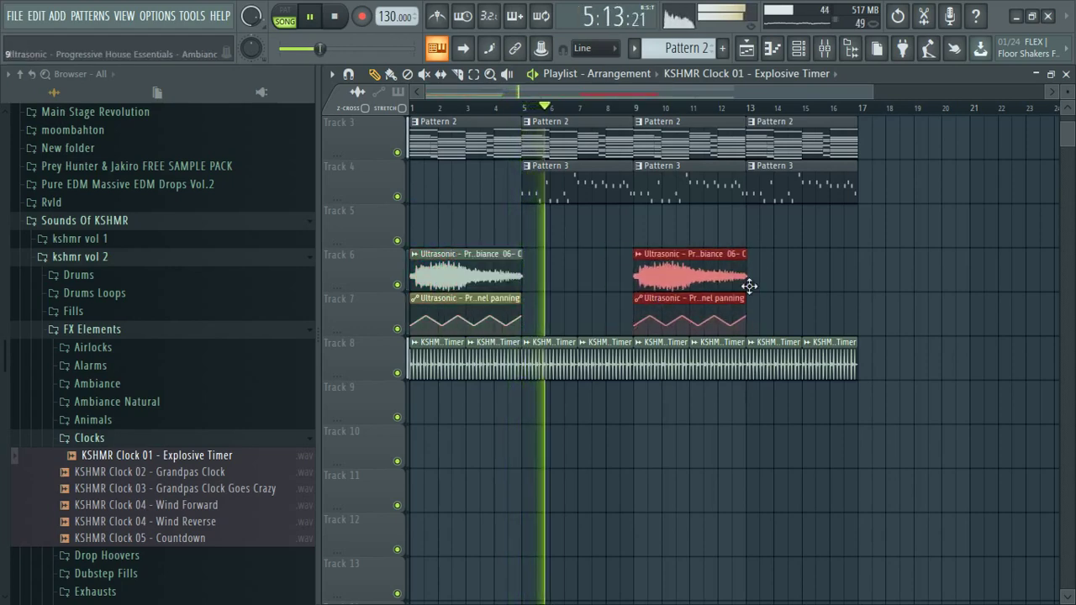
scroll(731, 294, up, 2)
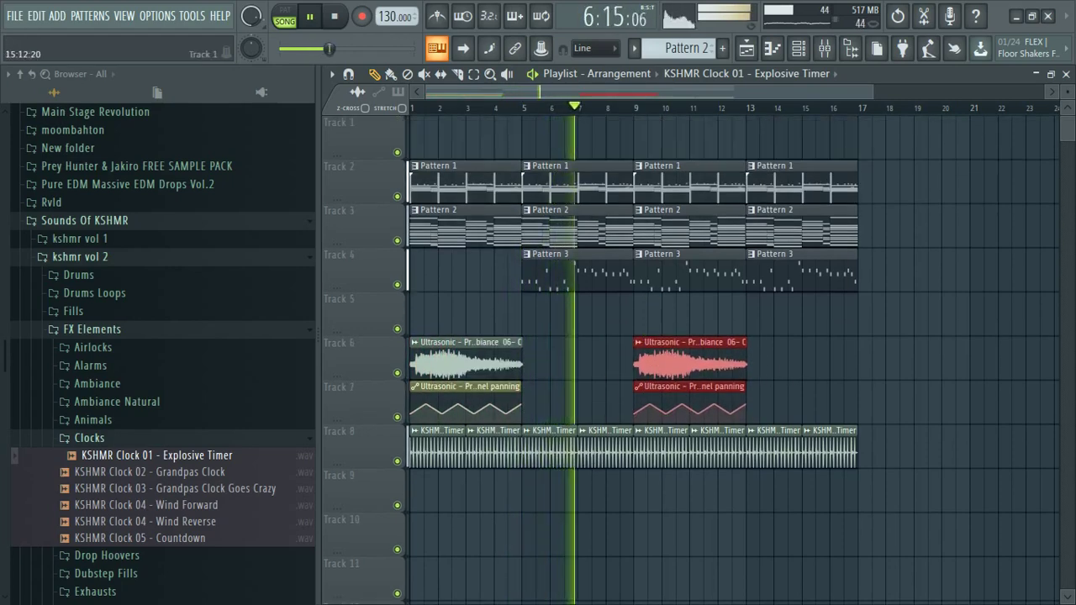
Step: Delete the muted Spire #2 channel from the channel rack and return to the mixer
click(825, 48)
click(797, 48)
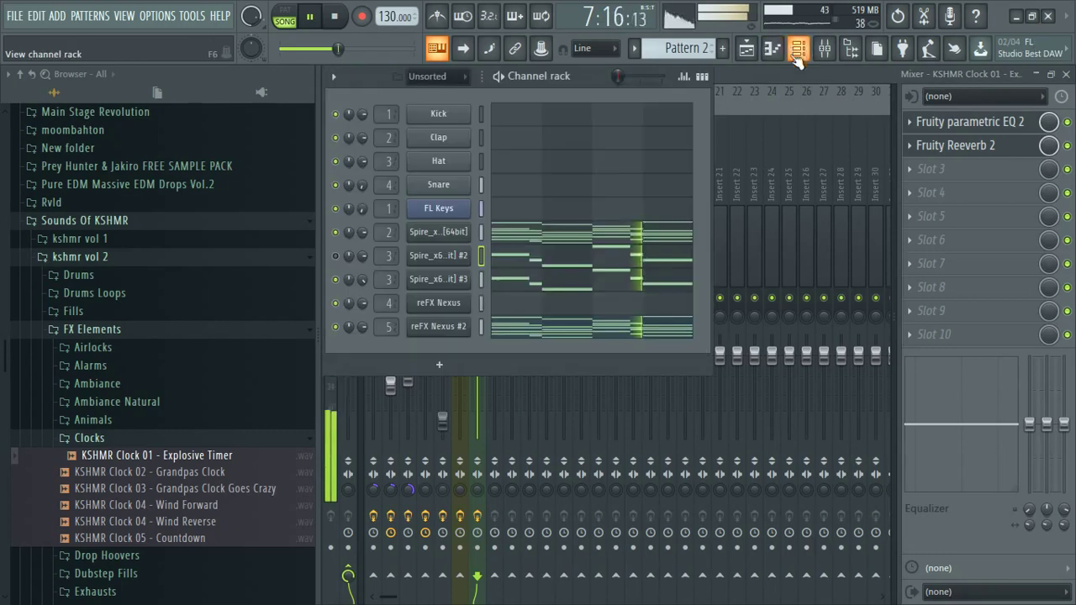
right_click(467, 252)
click(520, 409)
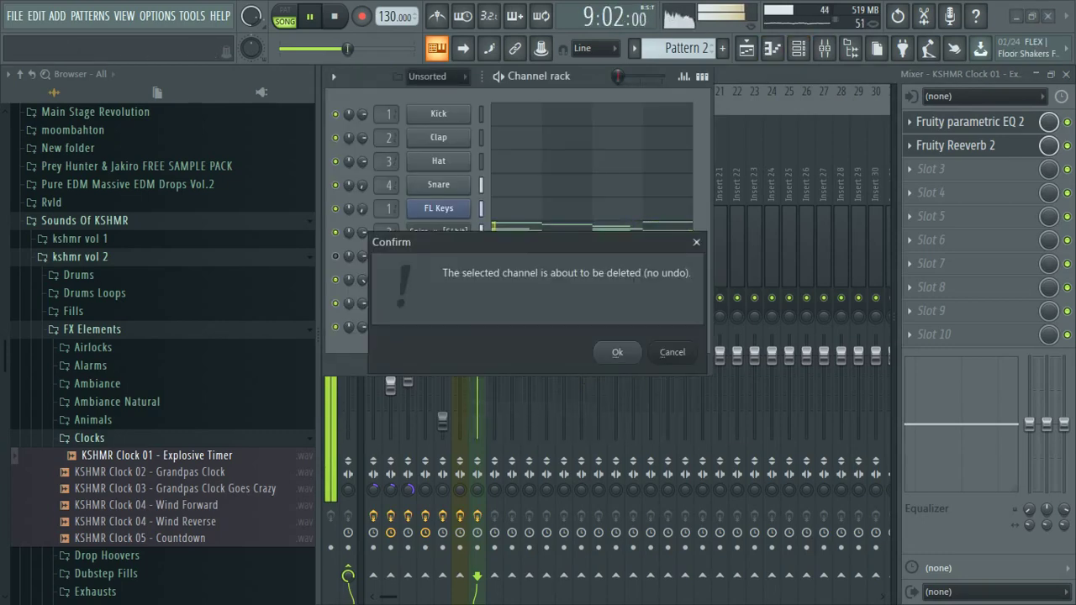
key(Return)
click(769, 76)
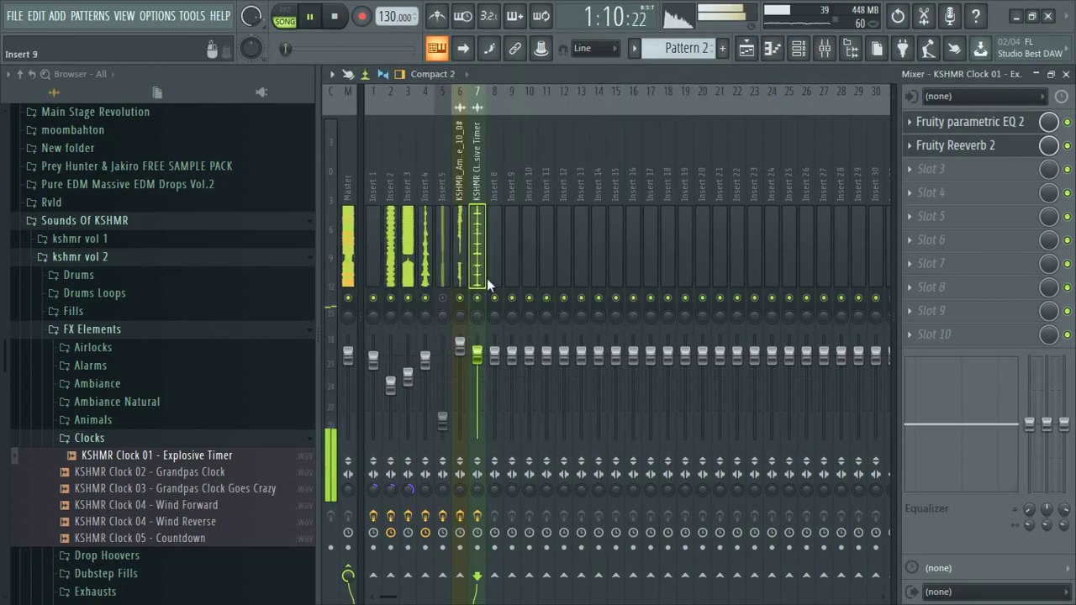
Step: Lower Insert 3 slightly in the mixer, and unmute Insert 5 with its level at about 20% (-24.1 dB)
drag(409, 378, 407, 387)
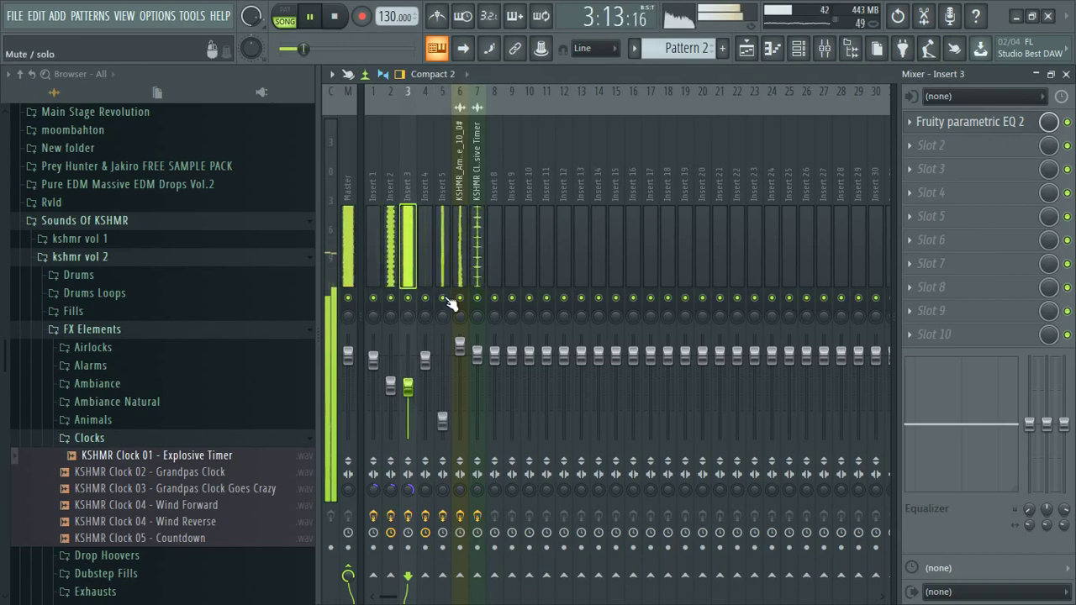
drag(449, 419, 448, 424)
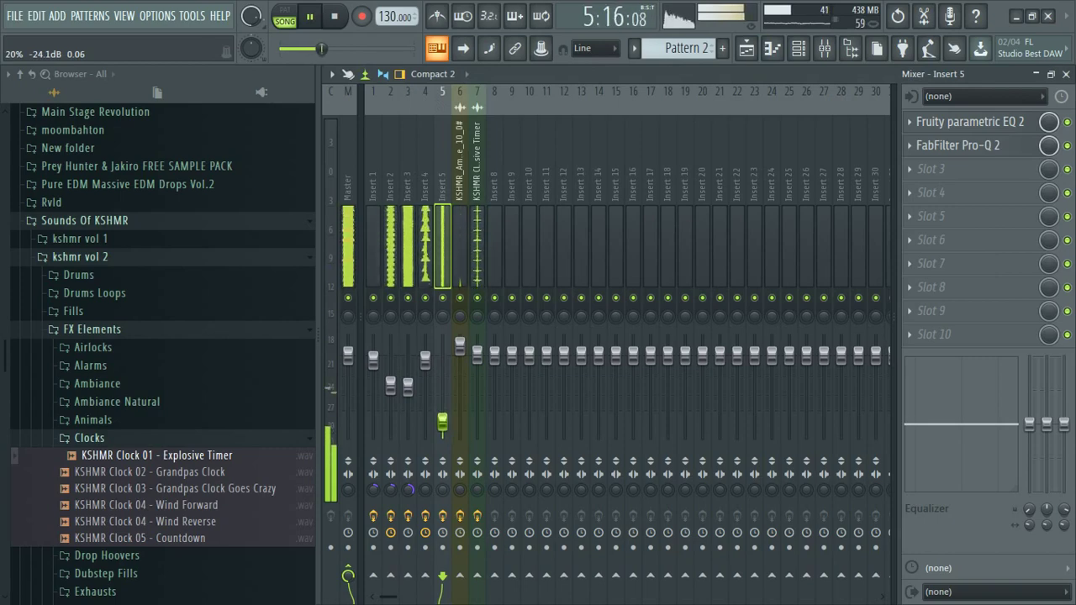
Step: Play the arrangement from bar 1 in the playlist, check the insert levels in the mixer, and return to the playlist
click(775, 53)
click(746, 51)
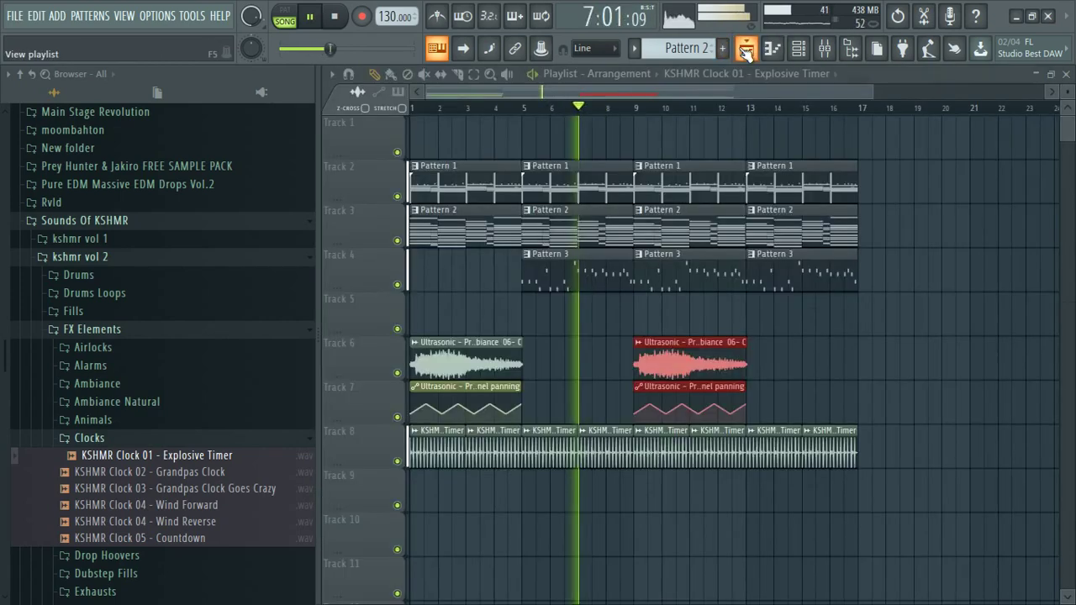
click(413, 108)
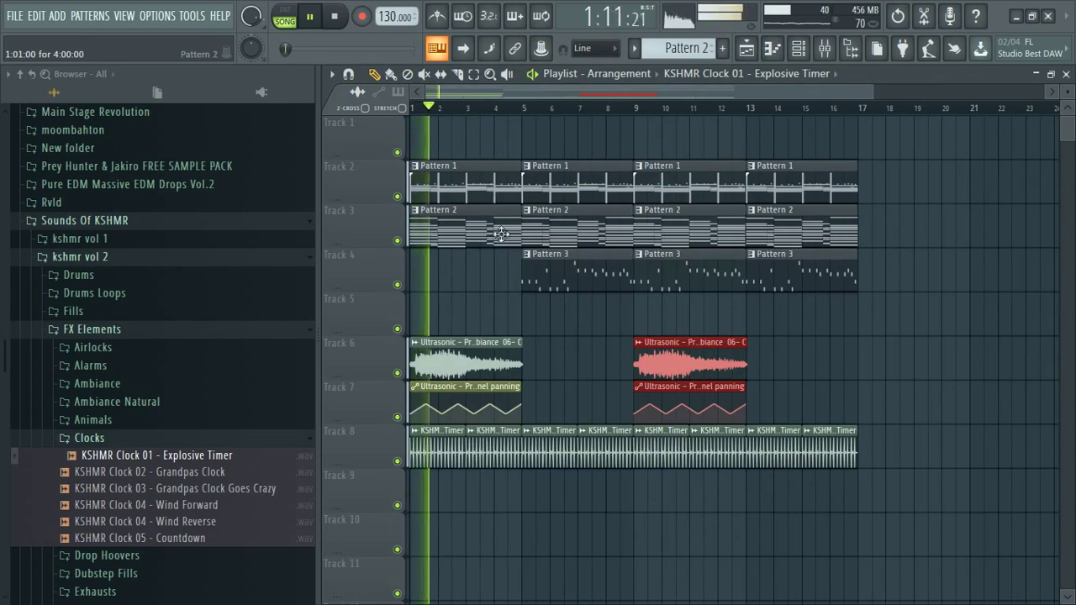
click(826, 52)
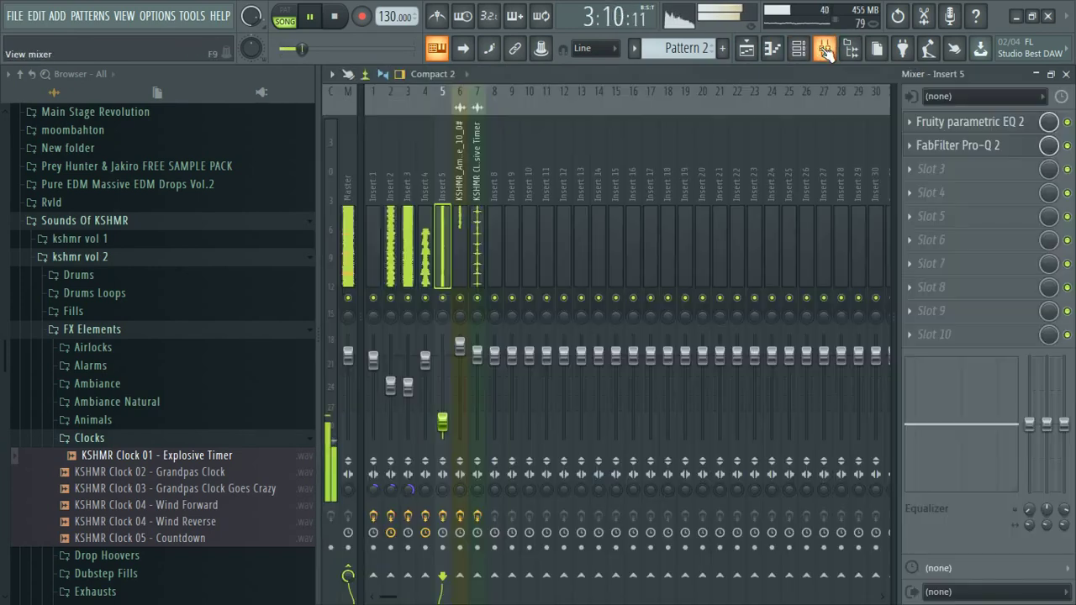
click(747, 49)
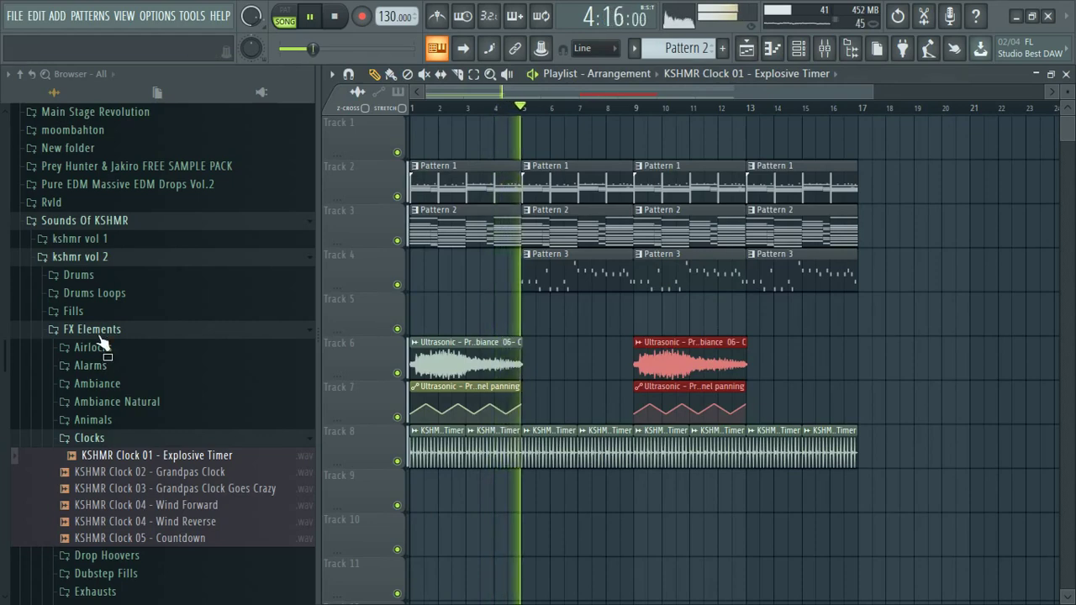